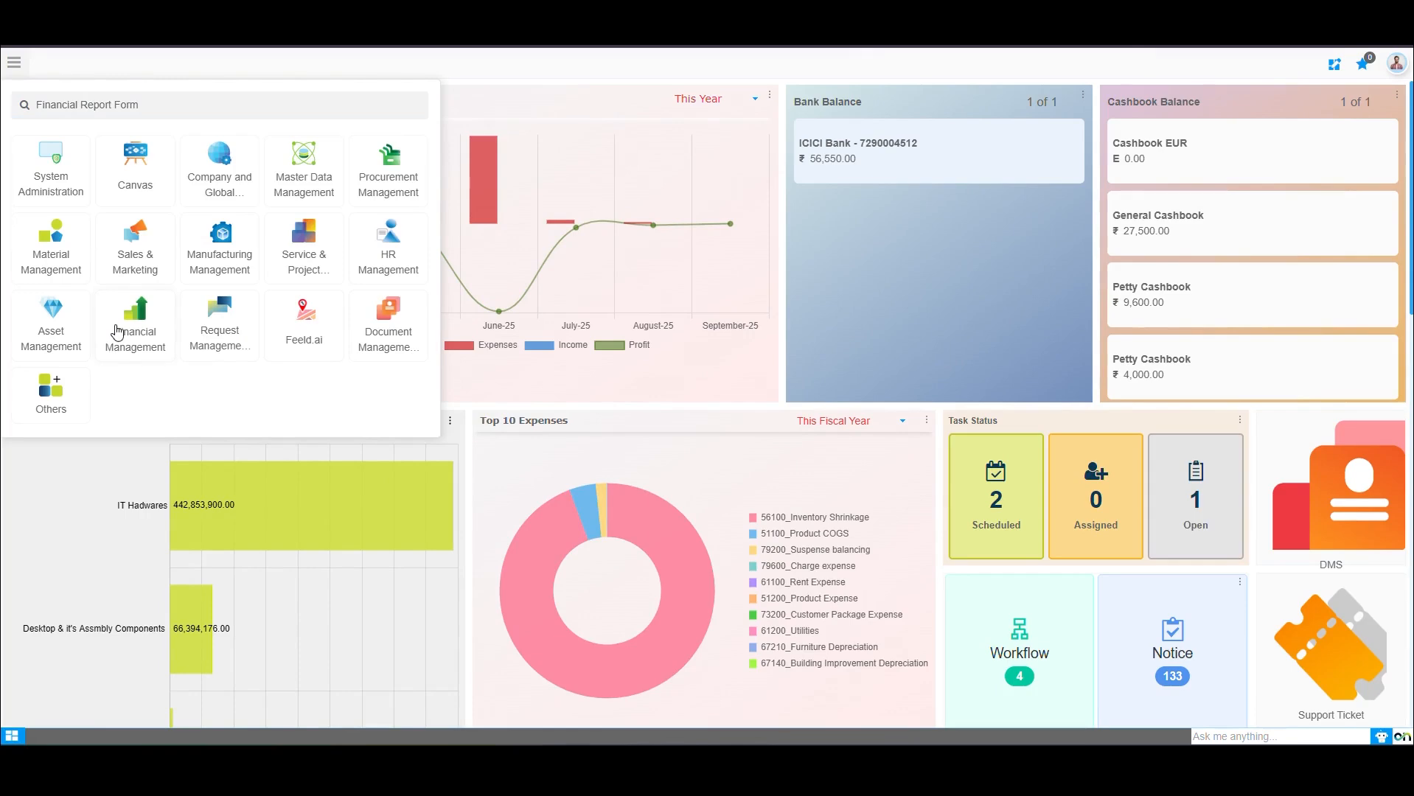
- Open the Financial Report Form under Financial Reporting and name the report "Statement of Profit and Loss"
{"action": "left_click", "coordinate": [884, 80]}
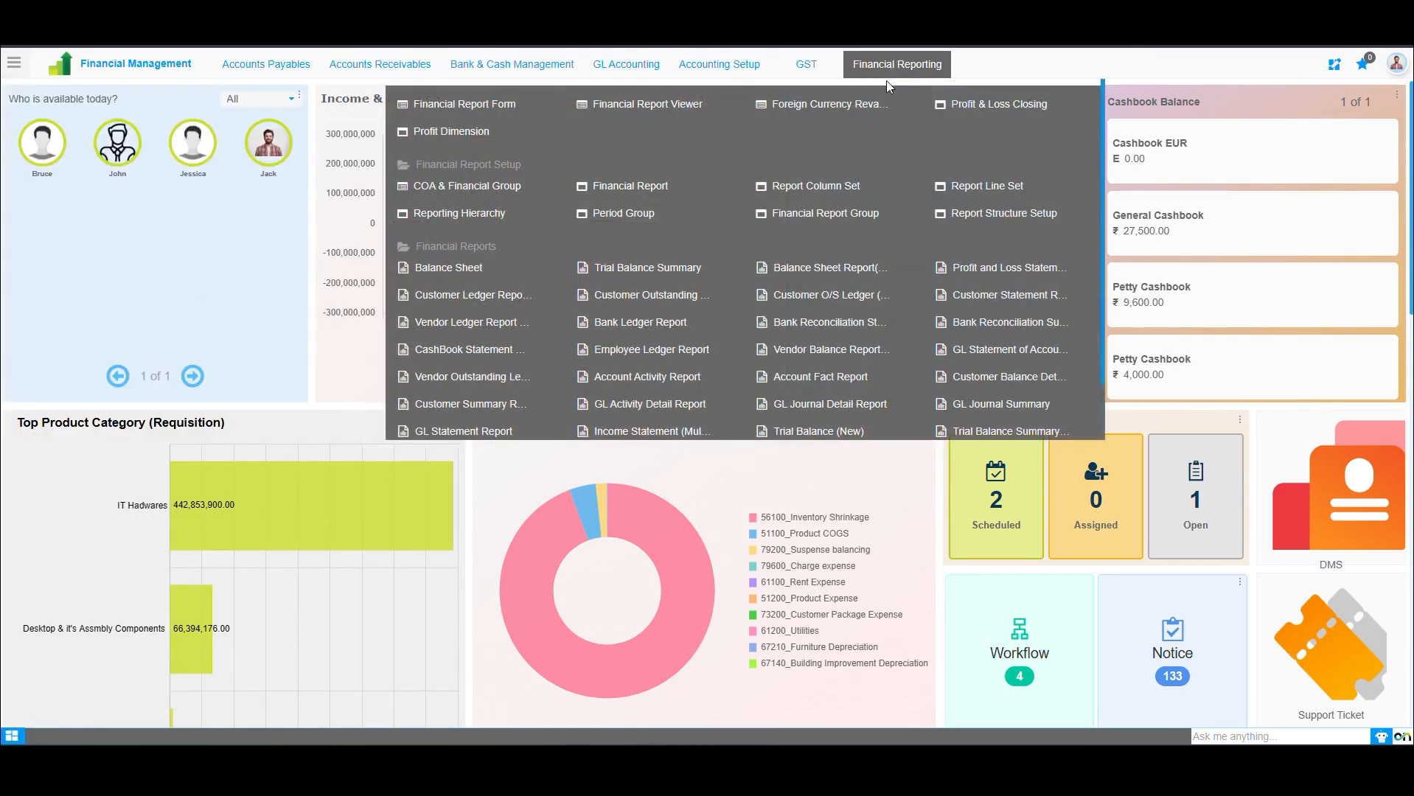
{"action": "left_click", "coordinate": [484, 104]}
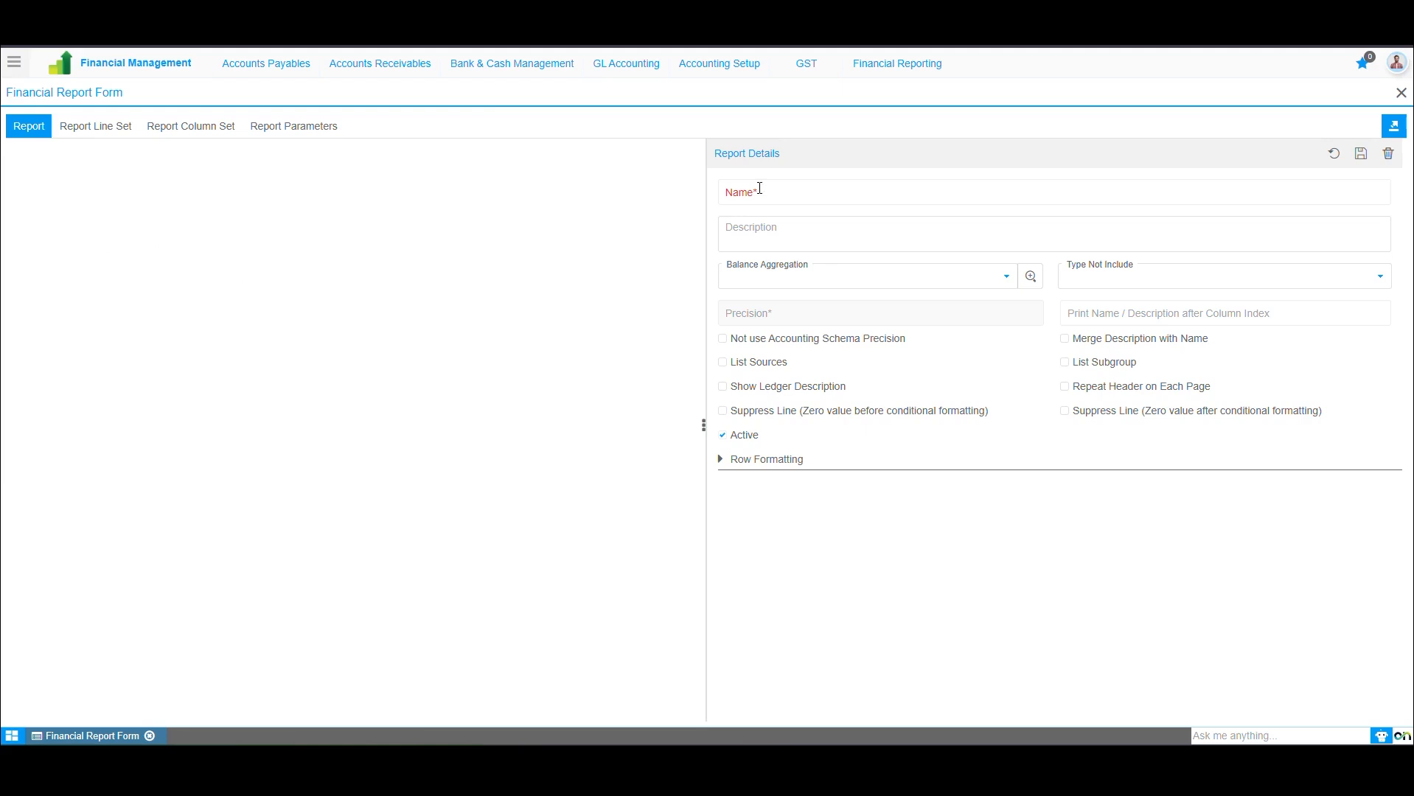
{"action": "left_click", "coordinate": [787, 200]}
{"action": "type", "text": "Statement"}
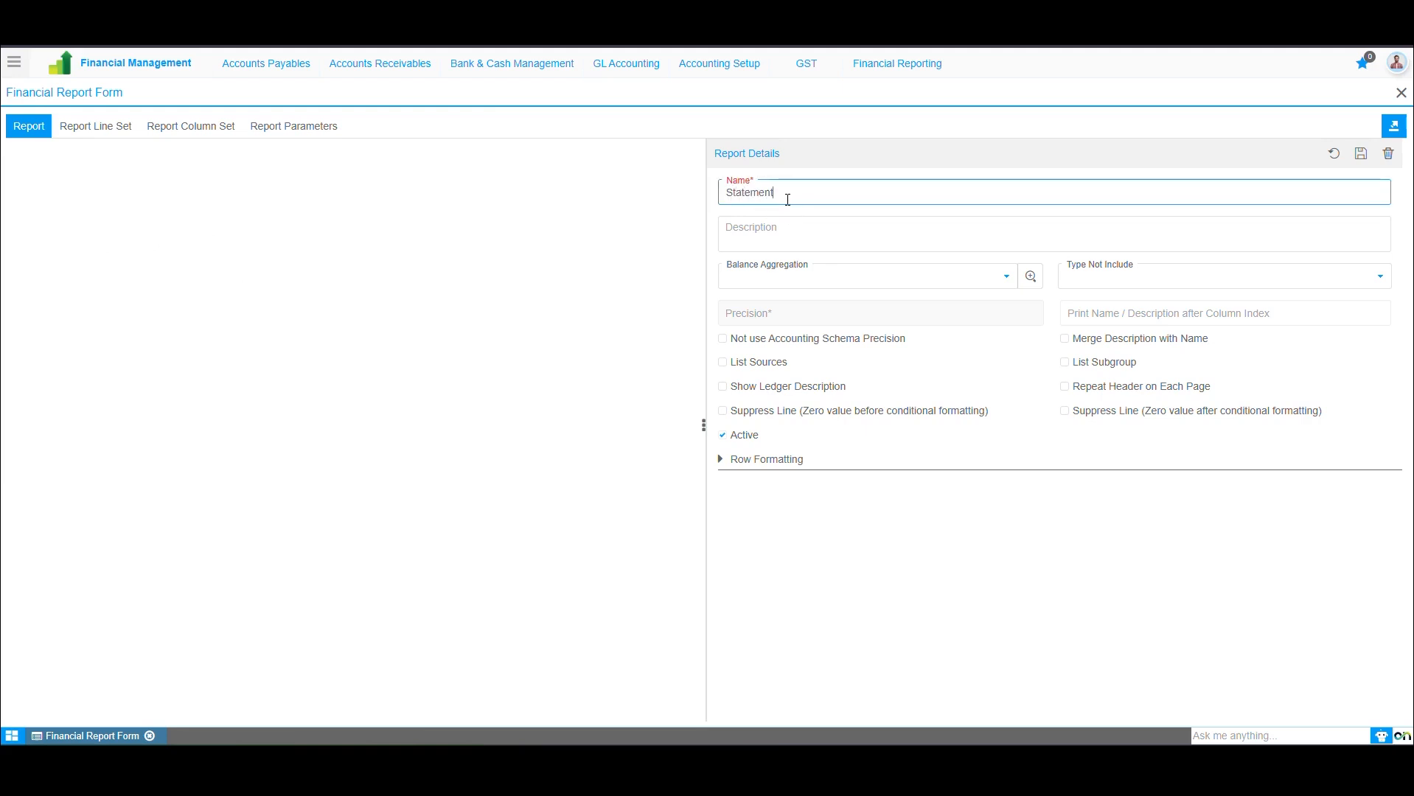
{"action": "type", "text": " of Profit and Loss"}
- Enter the report description "This report shows us the profit and loss during the financial period."
{"action": "left_click", "coordinate": [803, 235]}
{"action": "type", "text": "This report shows u"}
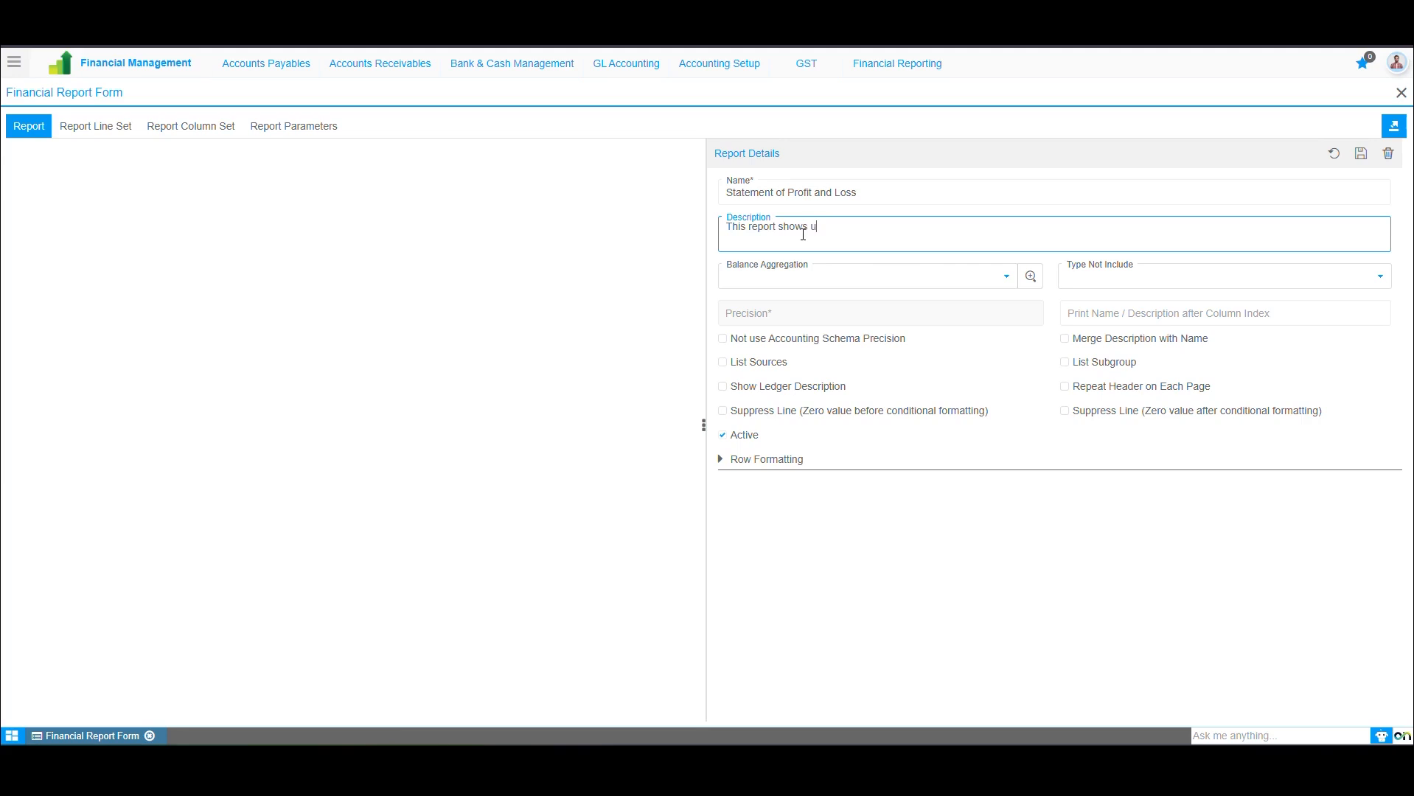
{"action": "type", "text": "s the profit and loss during the financial period."}
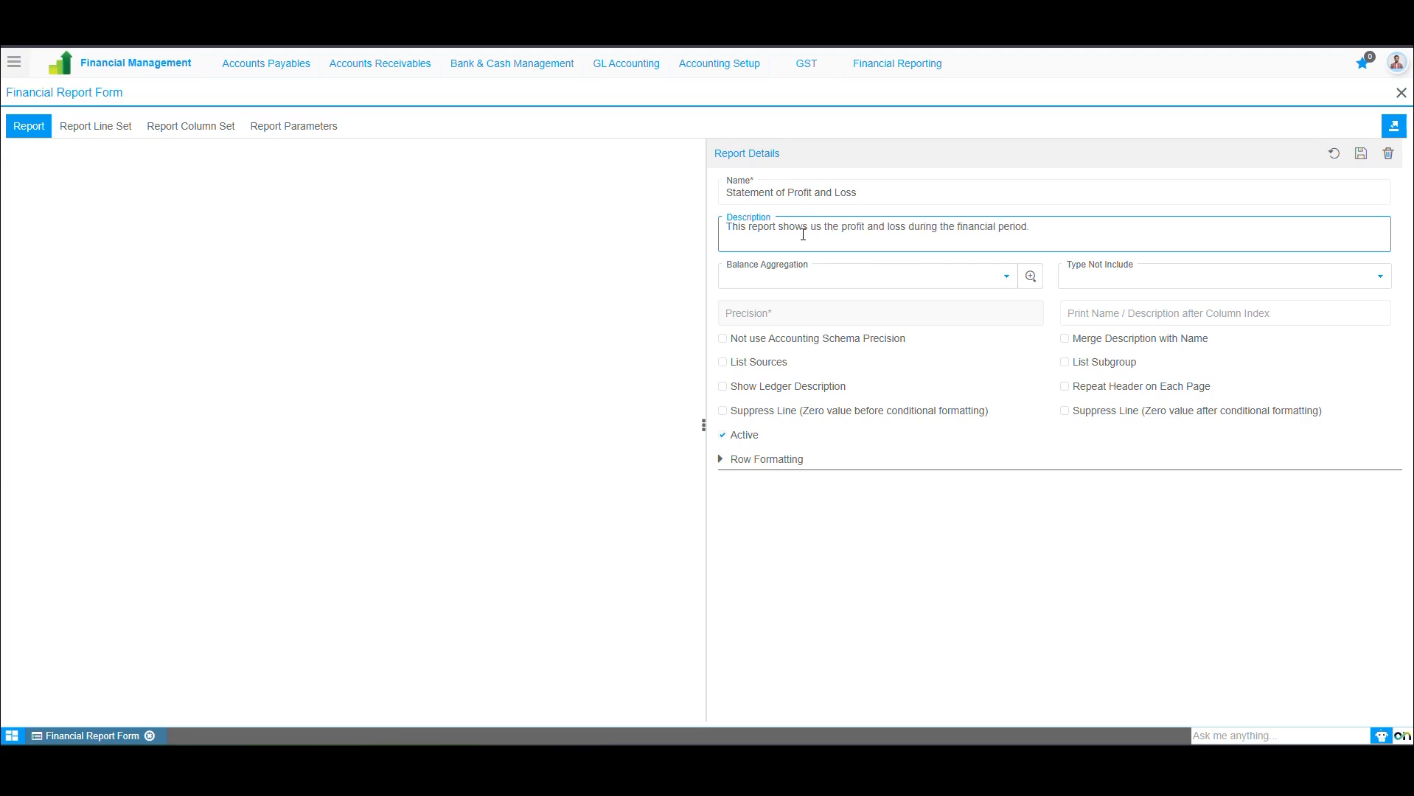
- Open Balance Accumulation from the Balance Aggregation field and enter "Accumulation of Balances" as the new record's description
{"action": "left_click", "coordinate": [804, 280]}
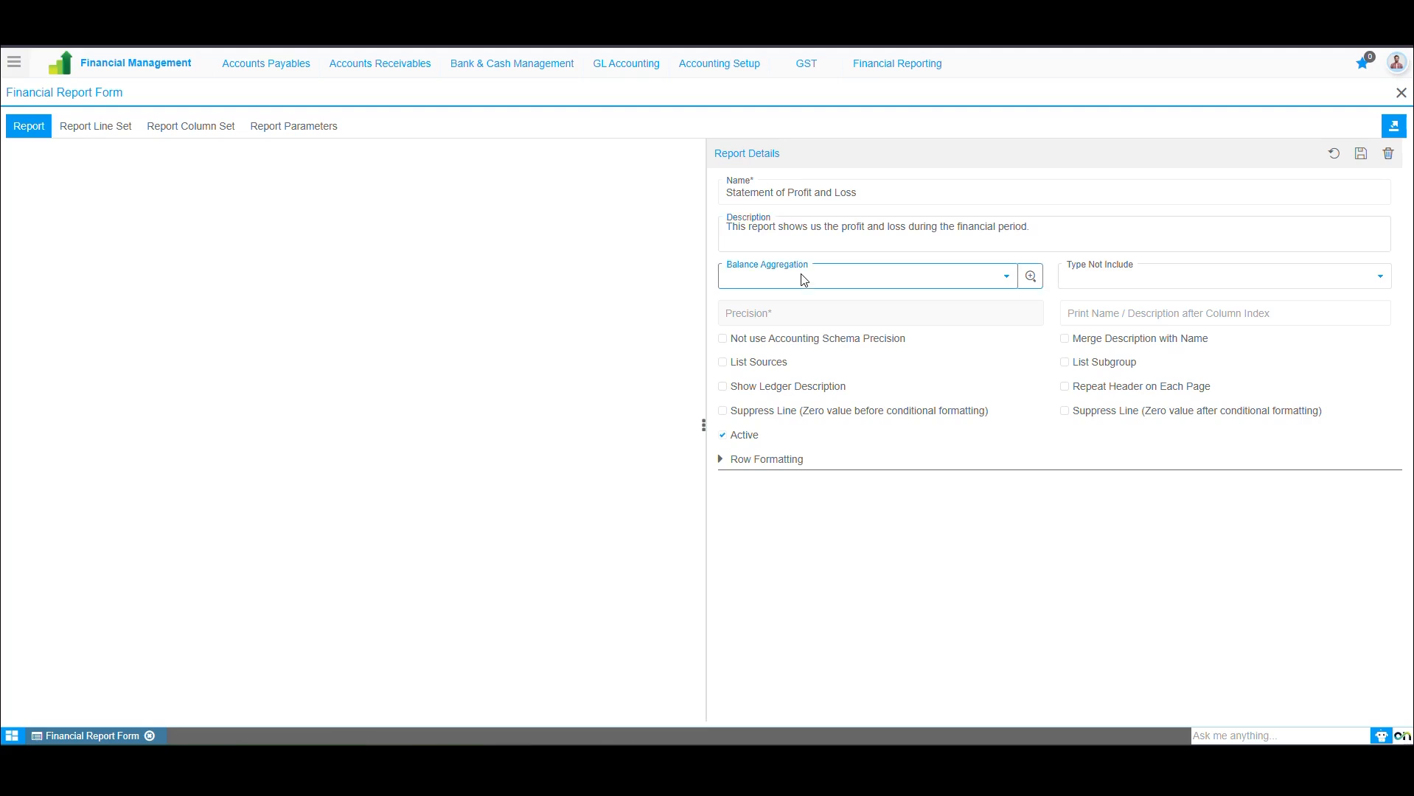
{"action": "left_click", "coordinate": [804, 279]}
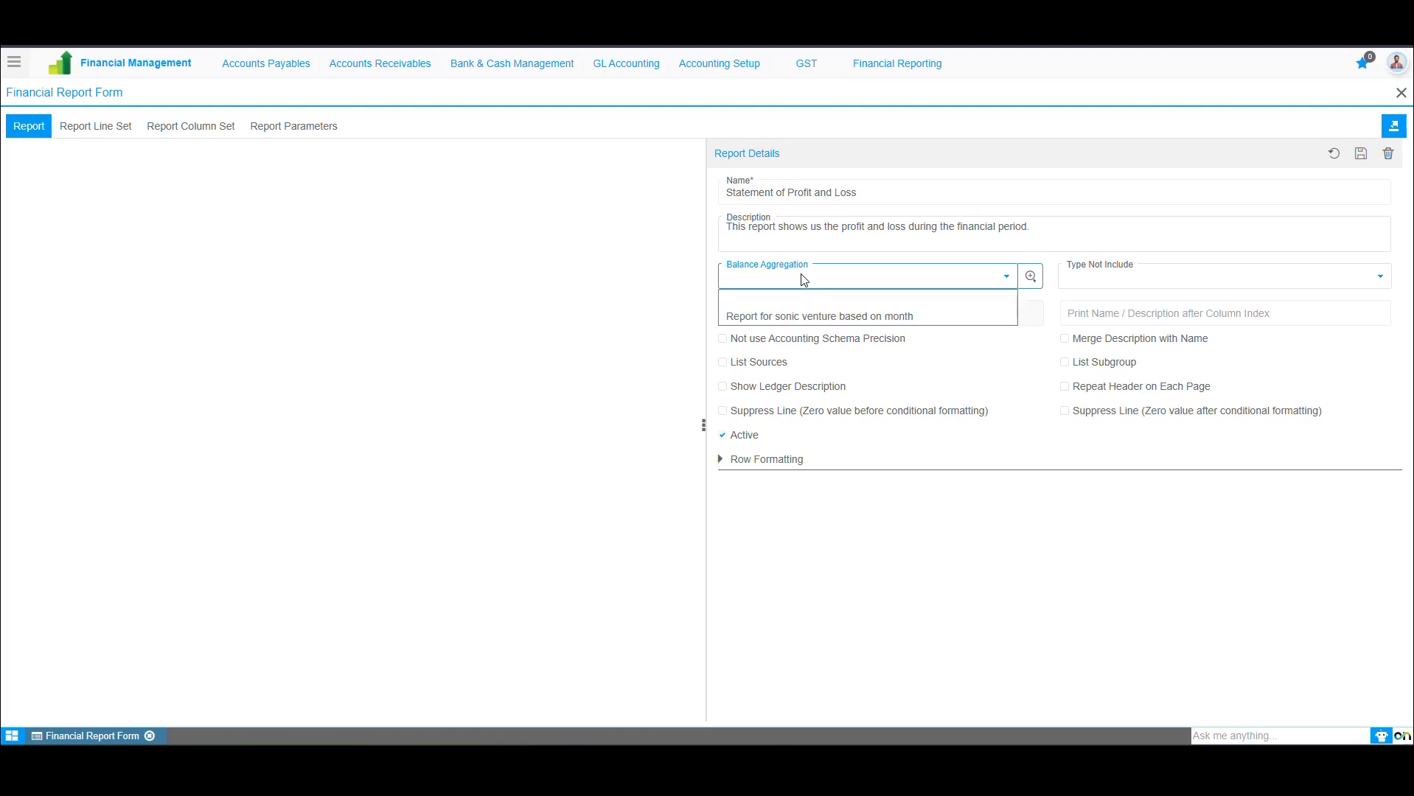
{"action": "left_click", "coordinate": [1031, 276]}
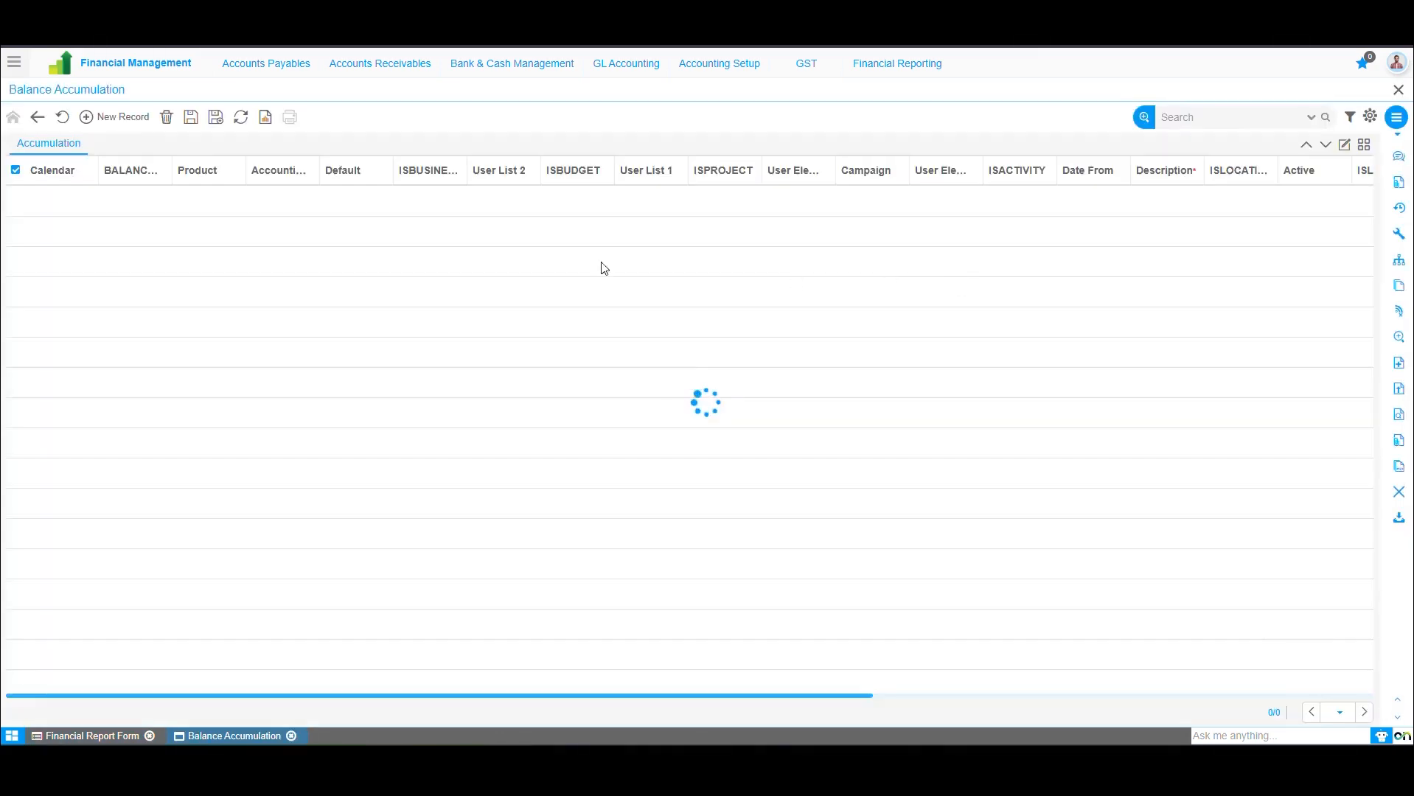
{"action": "left_click", "coordinate": [1342, 147]}
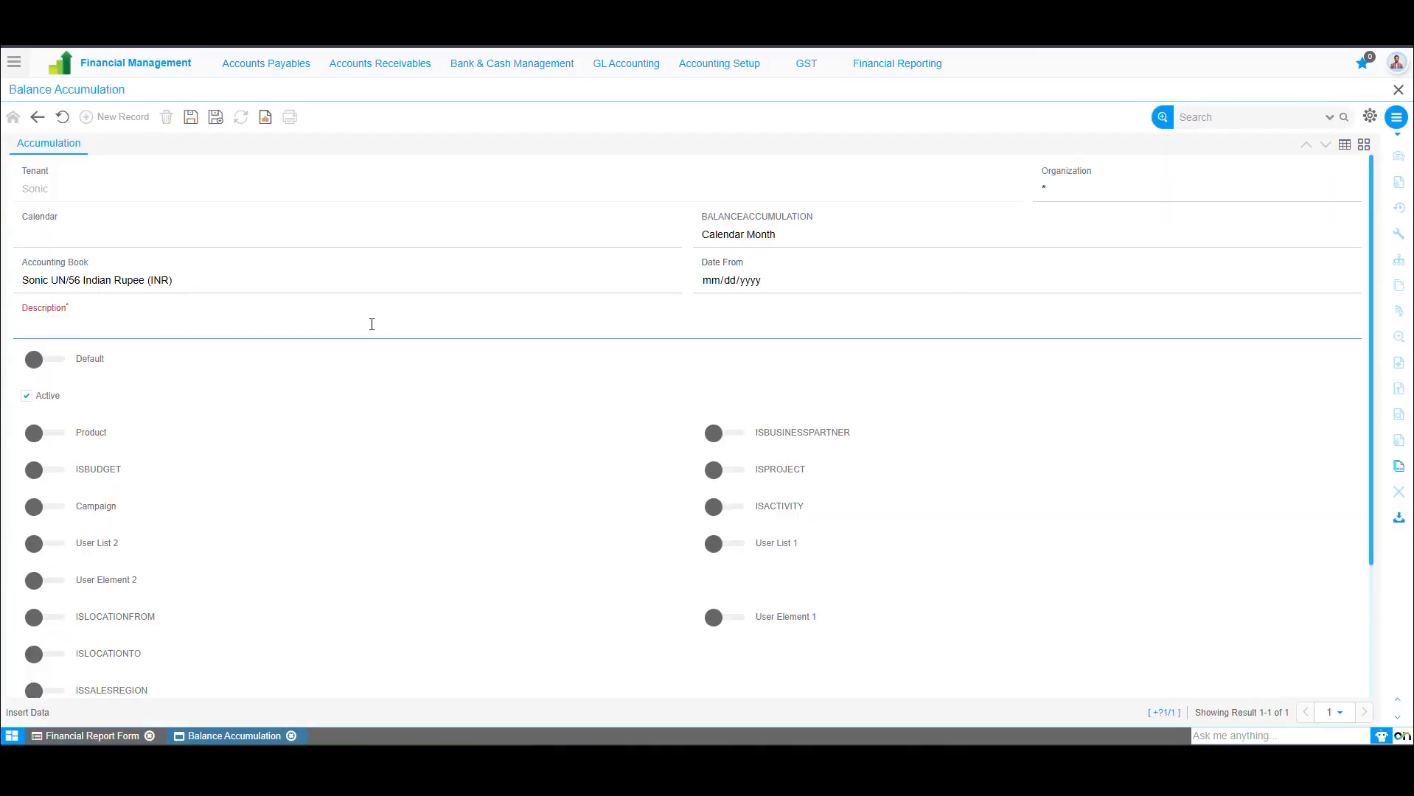
{"action": "left_click", "coordinate": [238, 287]}
{"action": "left_click", "coordinate": [238, 287]}
{"action": "left_click", "coordinate": [104, 325]}
{"action": "type", "text": "Accumulation of Balance"}
- Leave the accumulation record's calendar blank and set its balance accumulation period to Daily
{"action": "left_click", "coordinate": [397, 244]}
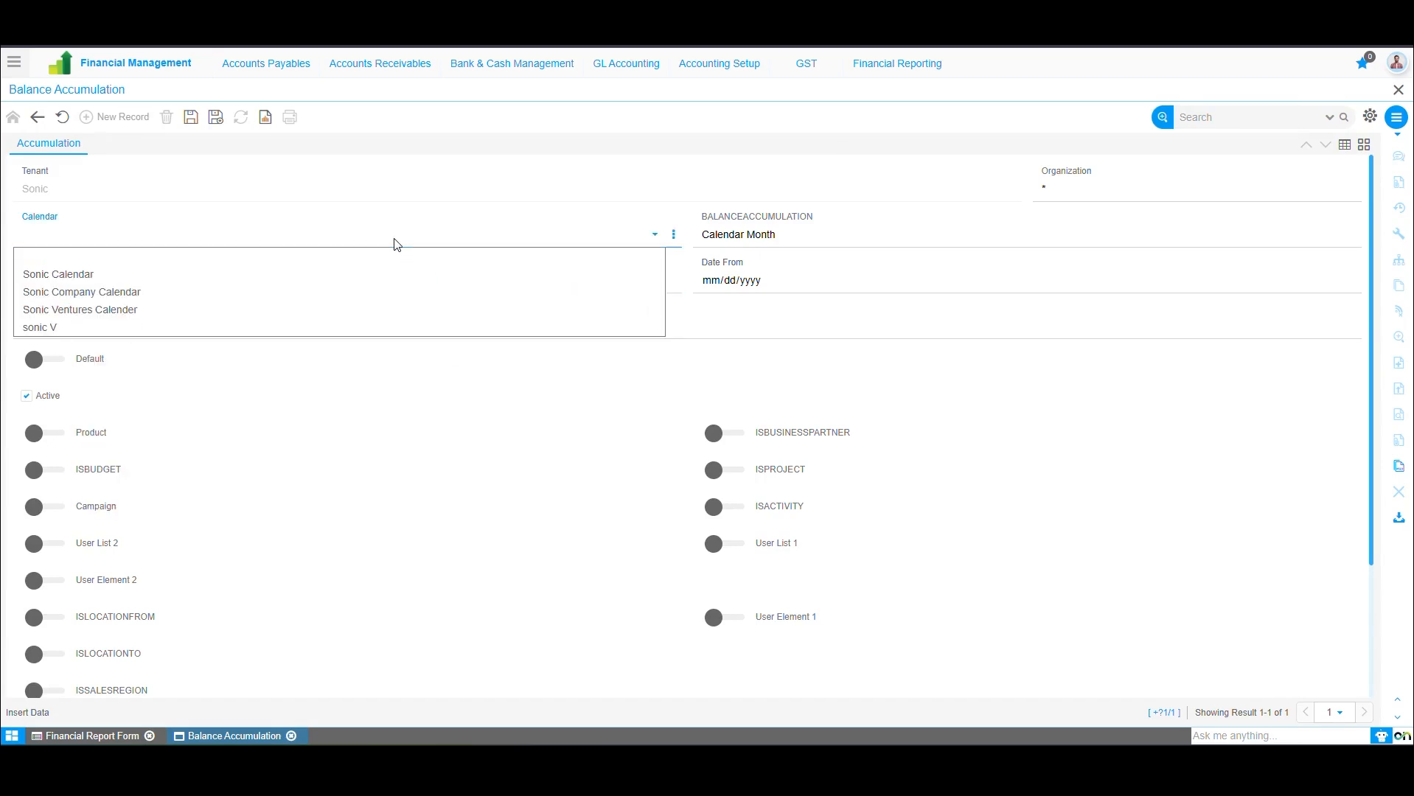
{"action": "left_click", "coordinate": [254, 243]}
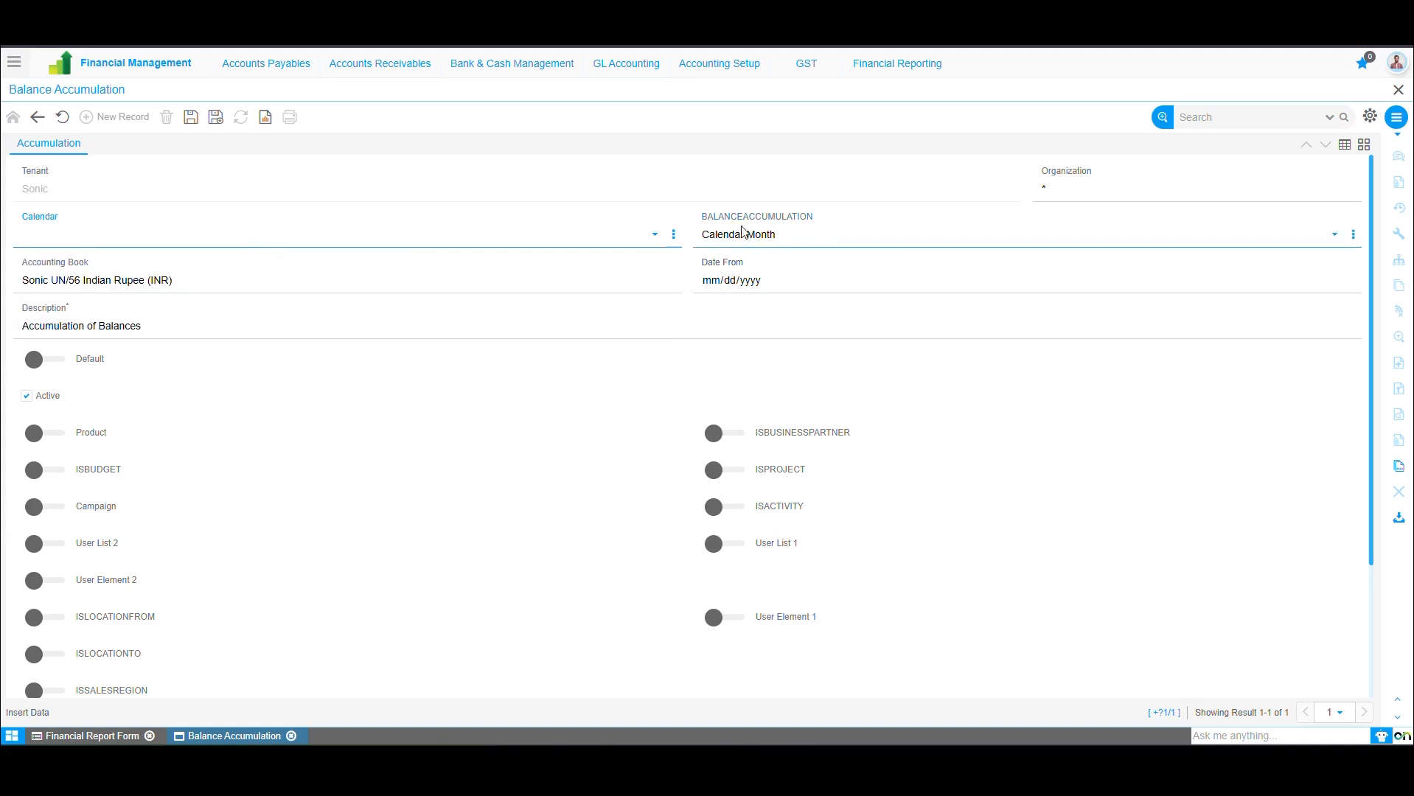
{"action": "left_click", "coordinate": [766, 236]}
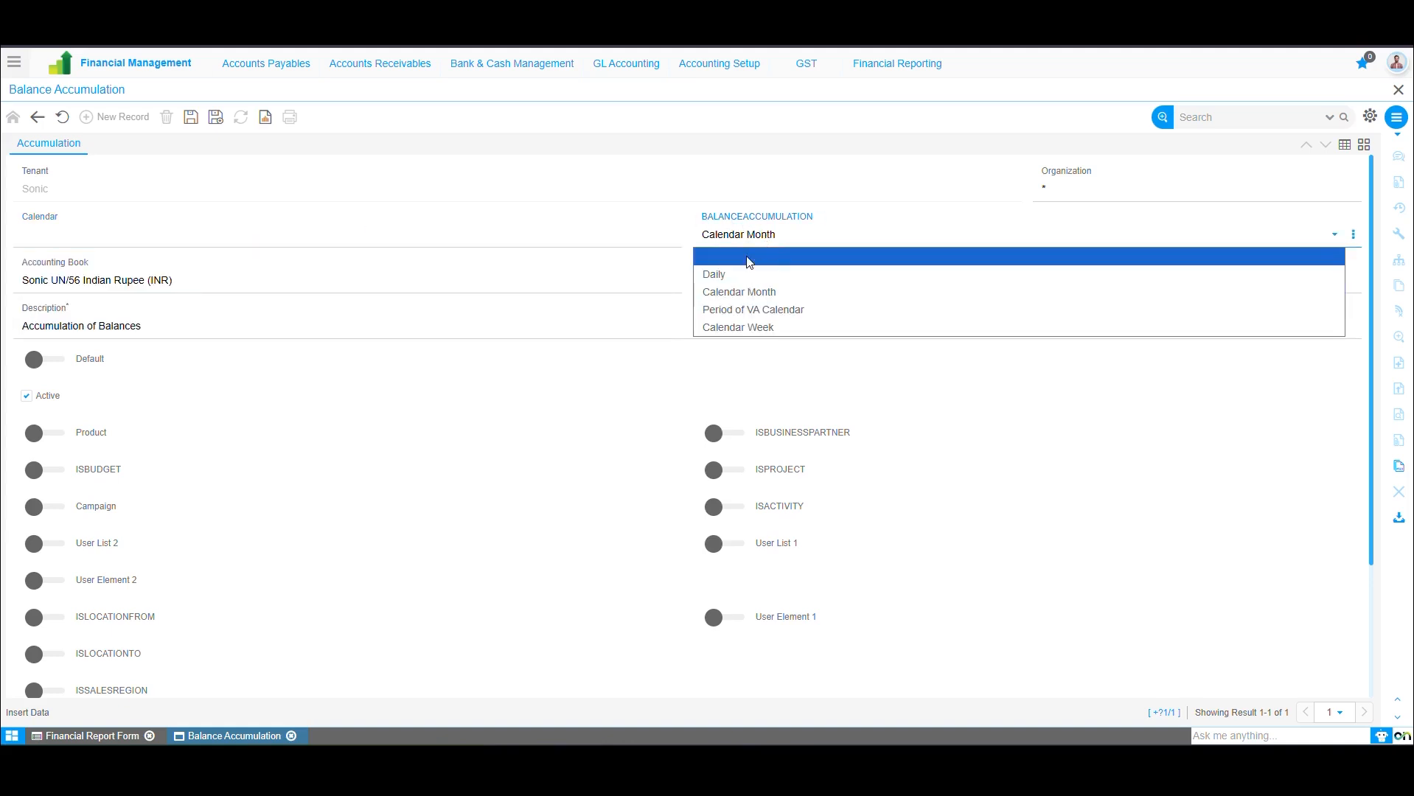
{"action": "left_click", "coordinate": [754, 316]}
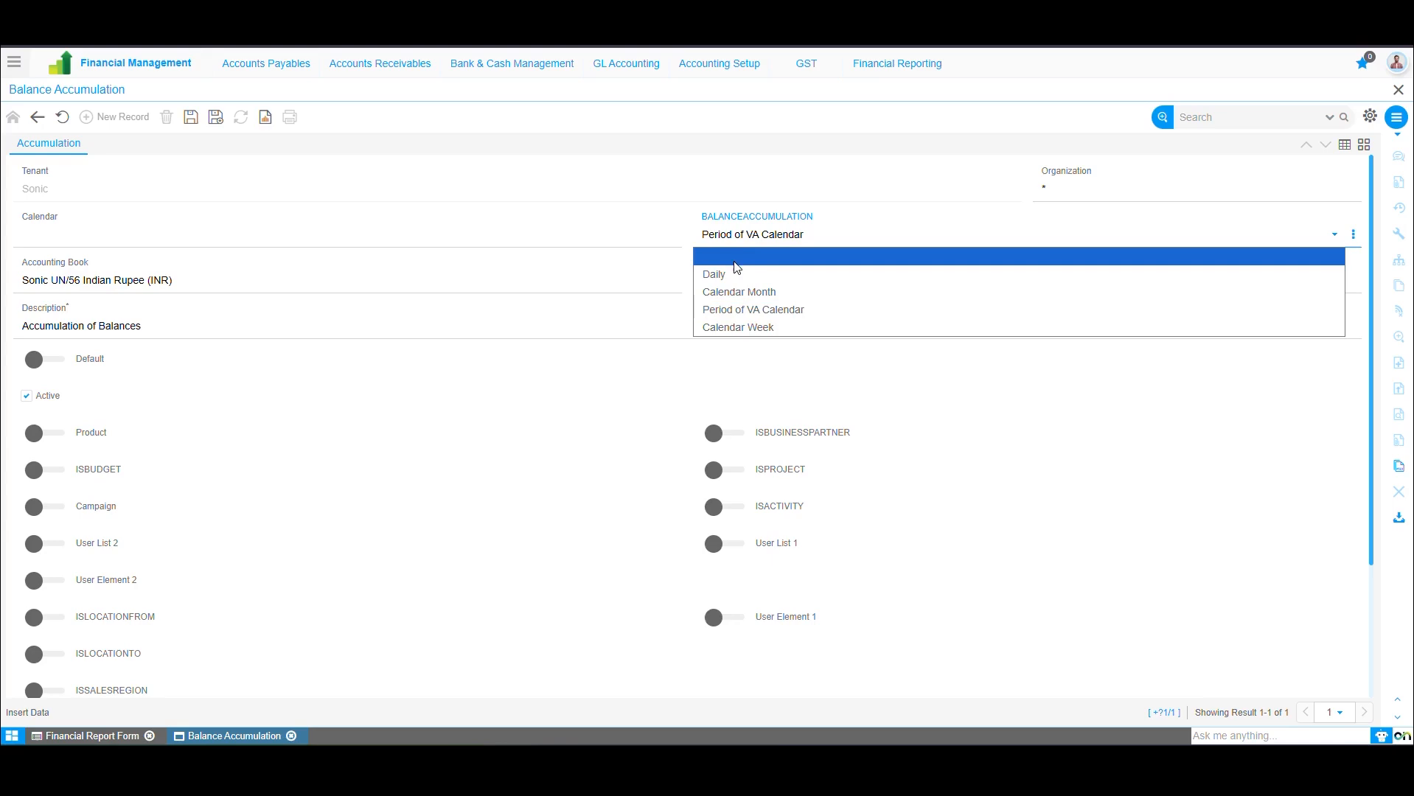
{"action": "left_click", "coordinate": [735, 273]}
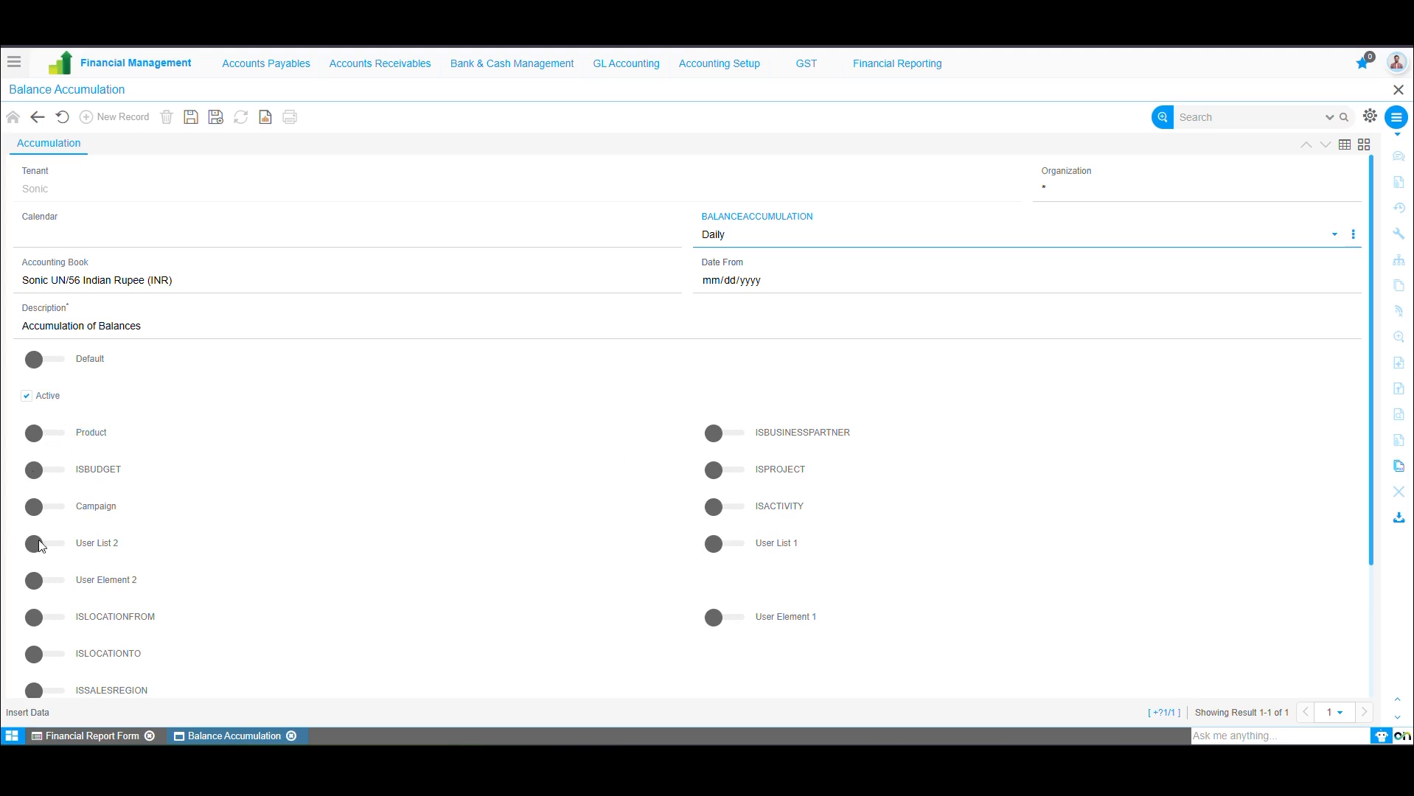
- Enable the Product, ISBUSINESSPARTNER, ISBUDGET, ISPROJECT and Campaign dimensions and save the accumulation record
{"action": "left_click", "coordinate": [55, 439]}
{"action": "left_click", "coordinate": [727, 441]}
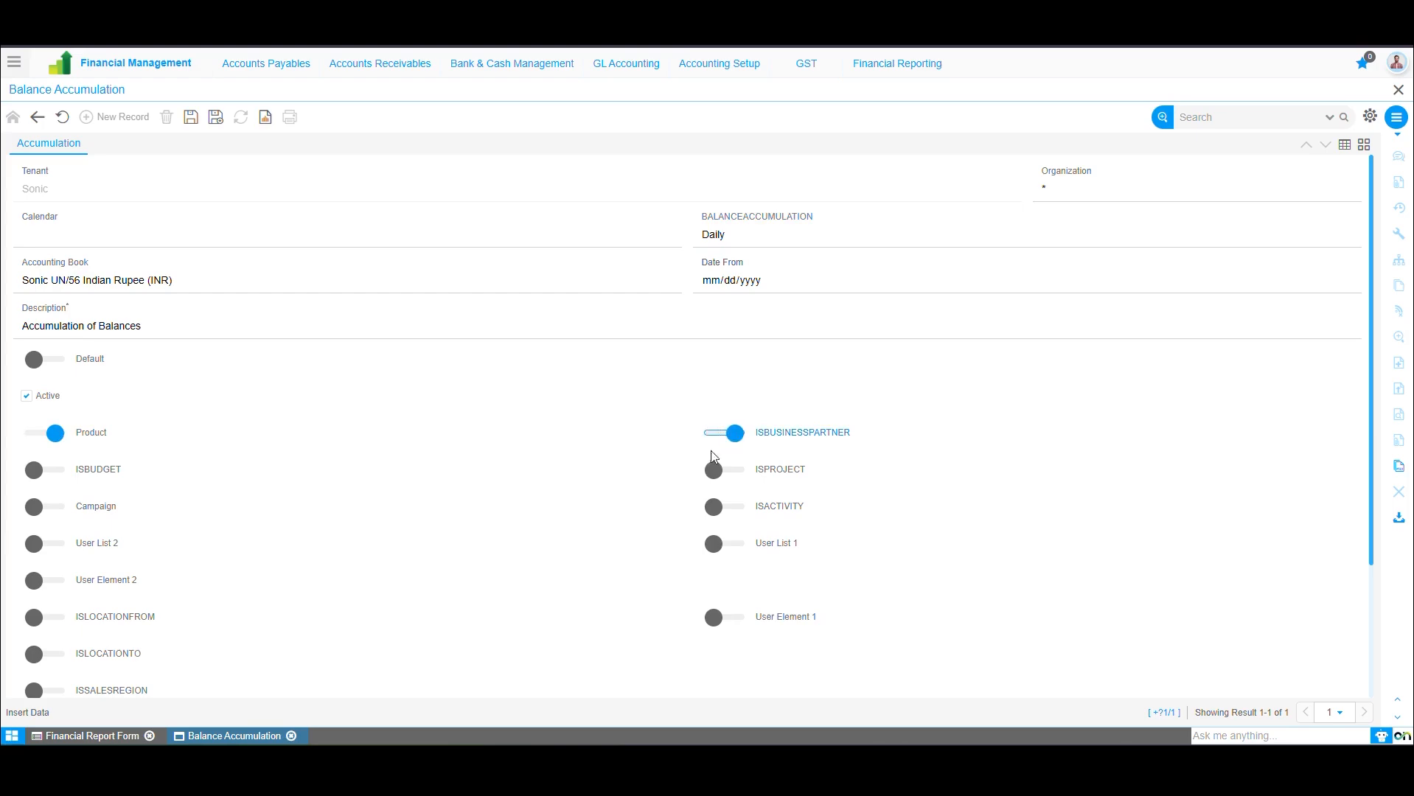
{"action": "left_click", "coordinate": [50, 473]}
{"action": "left_click", "coordinate": [731, 476]}
{"action": "left_click", "coordinate": [56, 509]}
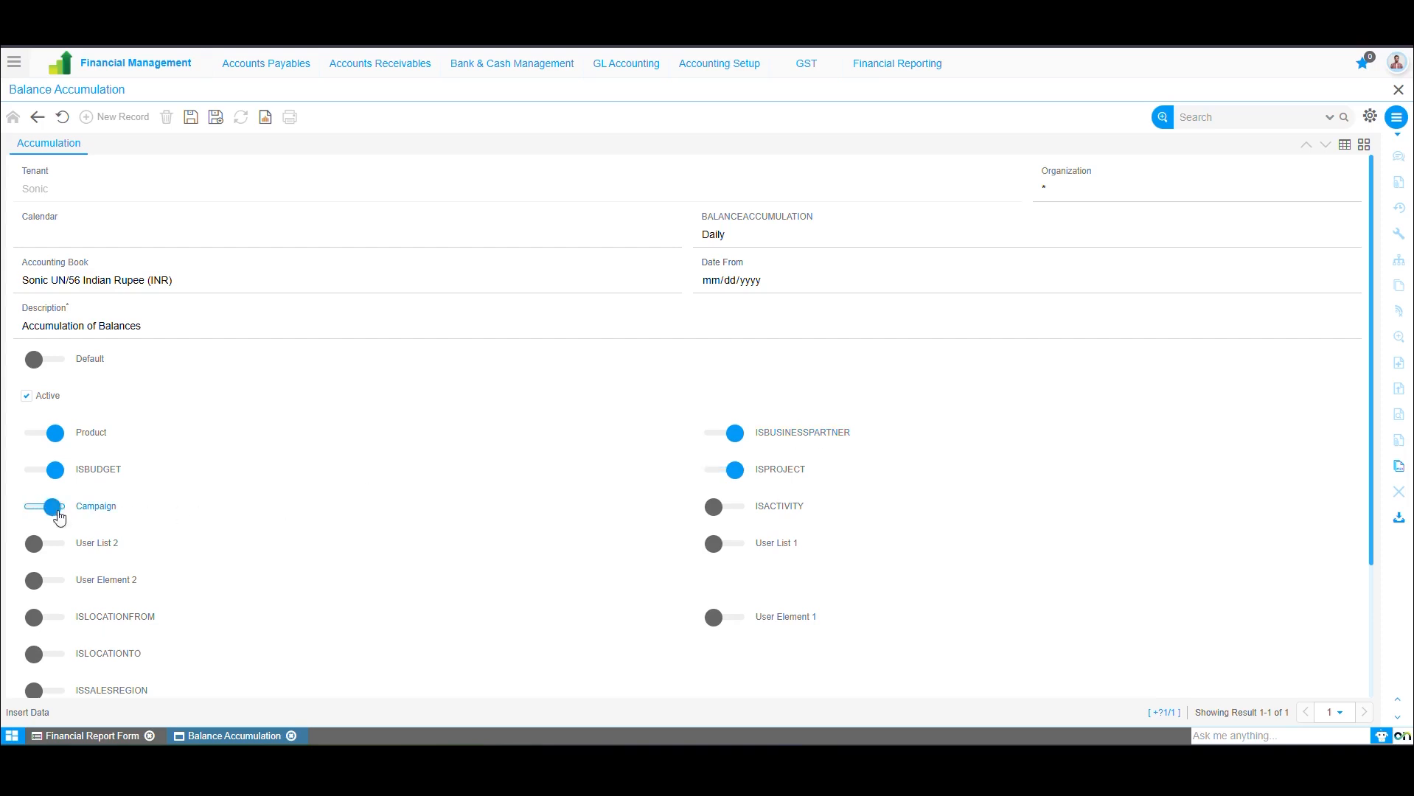
{"action": "scroll", "coordinate": [134, 501], "scroll_direction": "down", "scroll_amount": 1}
{"action": "scroll", "coordinate": [134, 503], "scroll_direction": "down", "scroll_amount": 2}
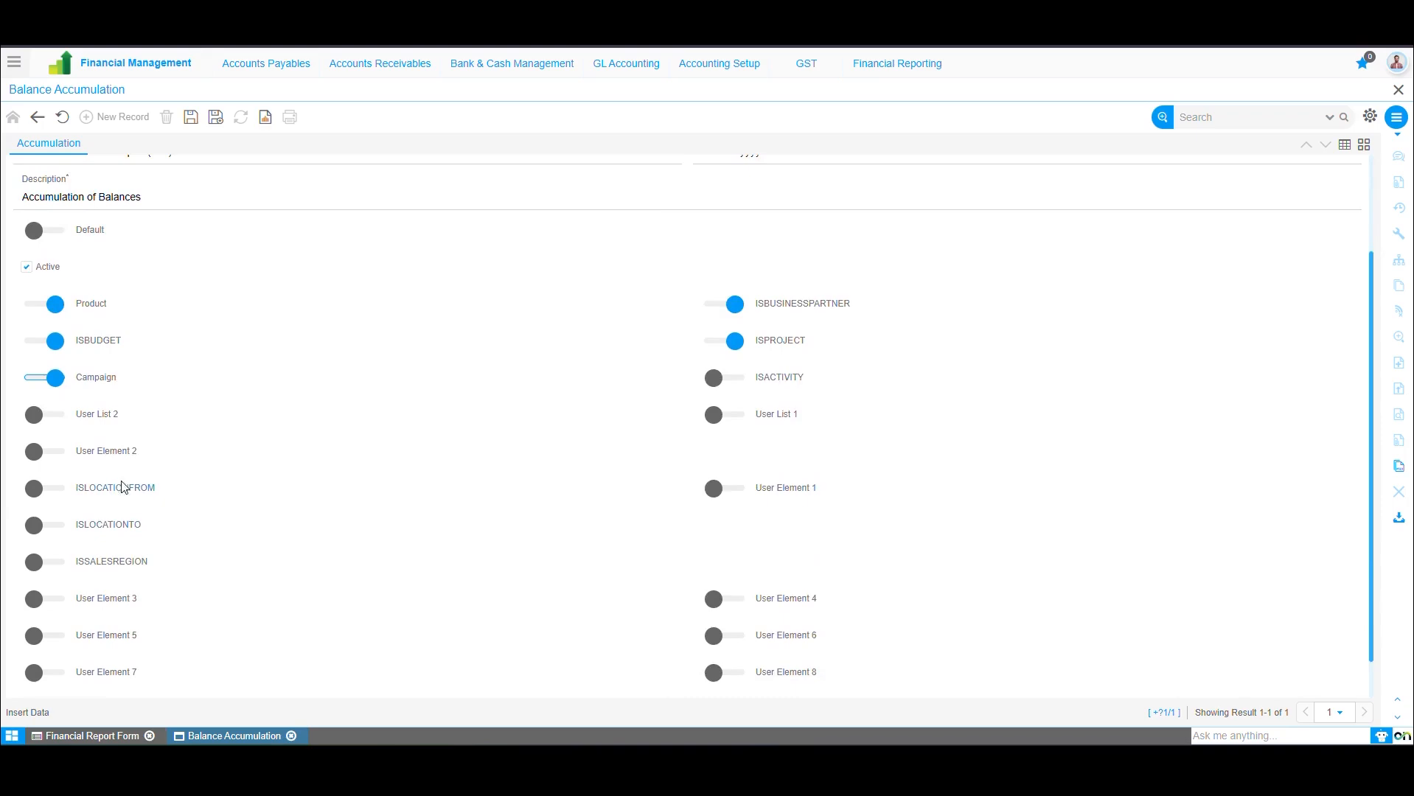
{"action": "scroll", "coordinate": [121, 489], "scroll_direction": "up", "scroll_amount": 3}
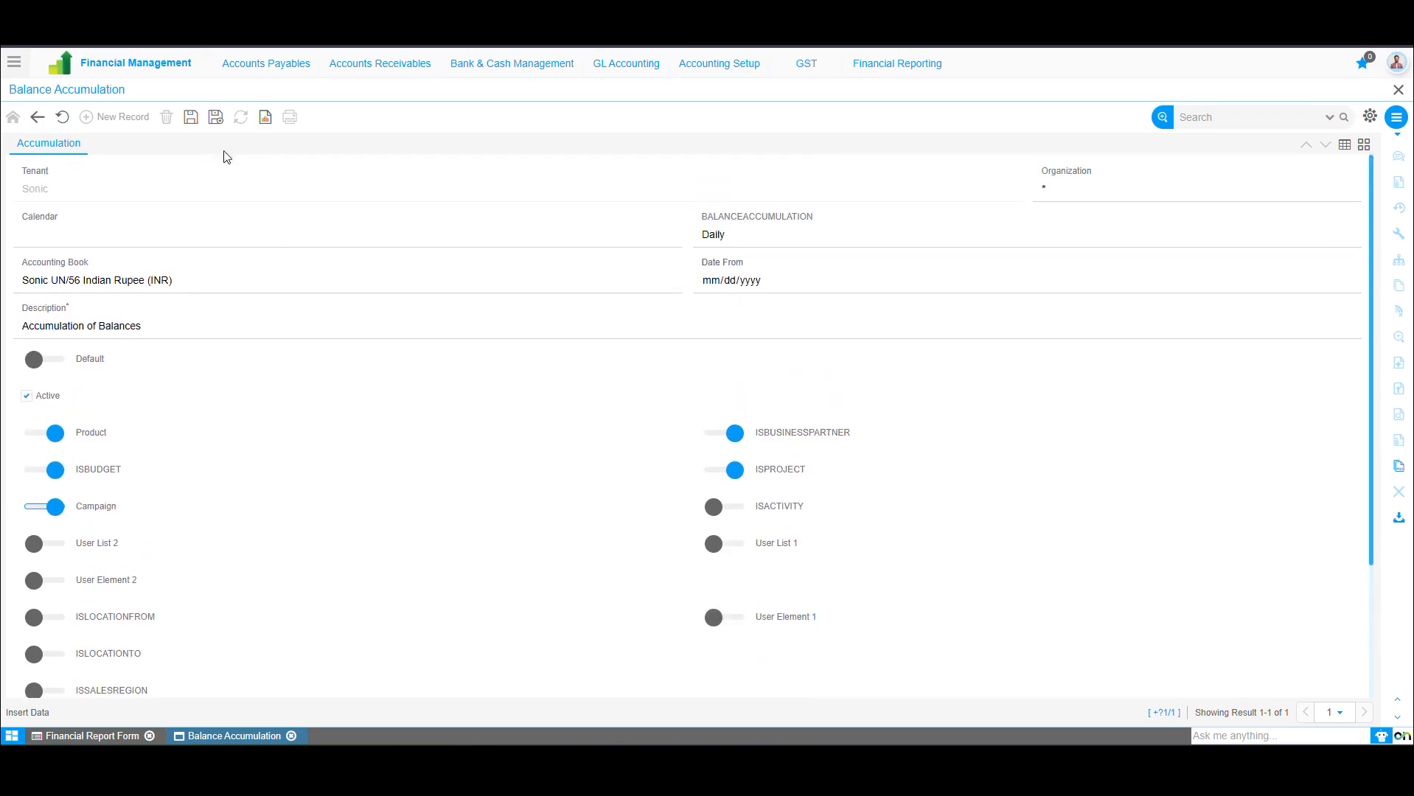
{"action": "left_click", "coordinate": [191, 118]}
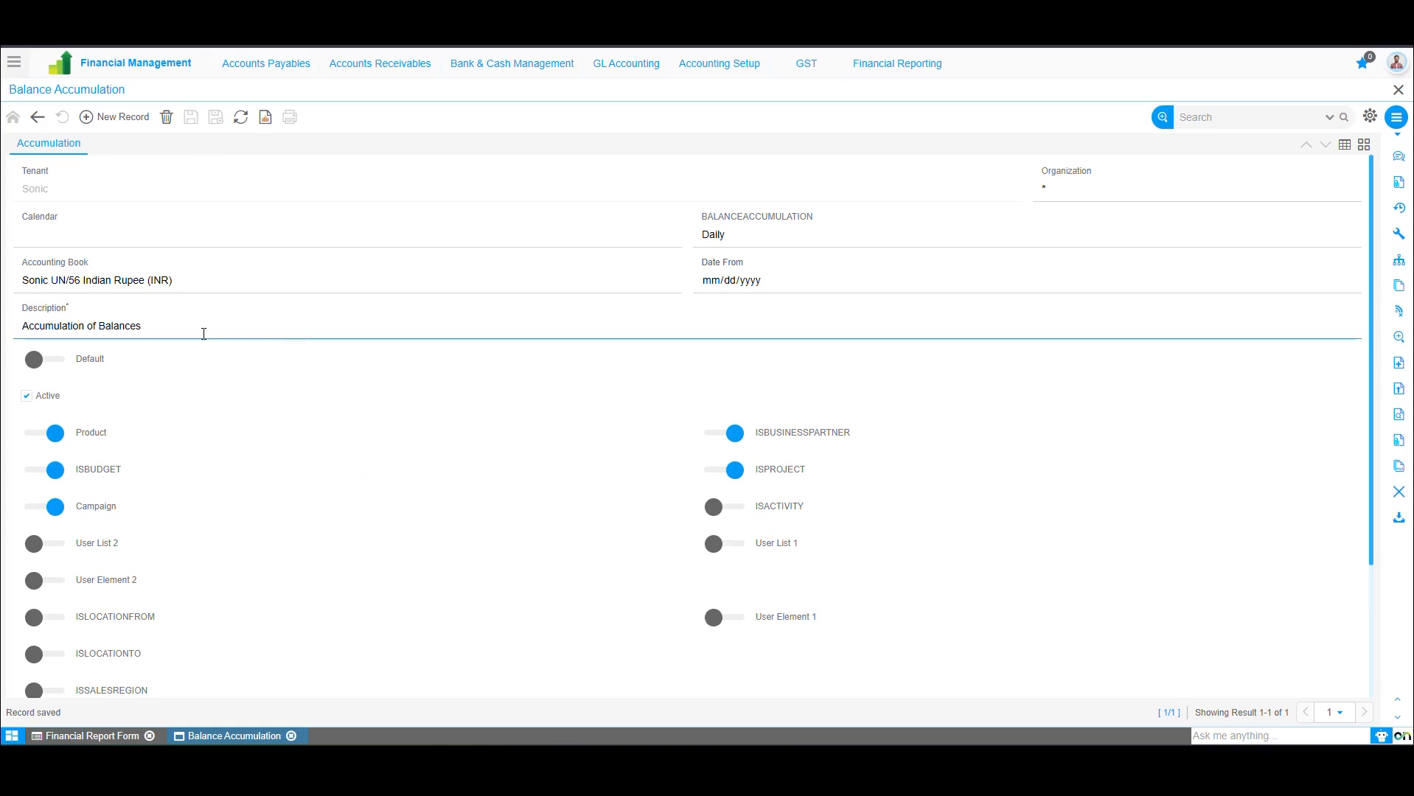
- Return to the Financial Report Form and choose "Accumulation of Balances" as the balance aggregation
{"action": "left_click", "coordinate": [89, 737]}
{"action": "left_click", "coordinate": [826, 280]}
{"action": "left_click", "coordinate": [829, 318]}
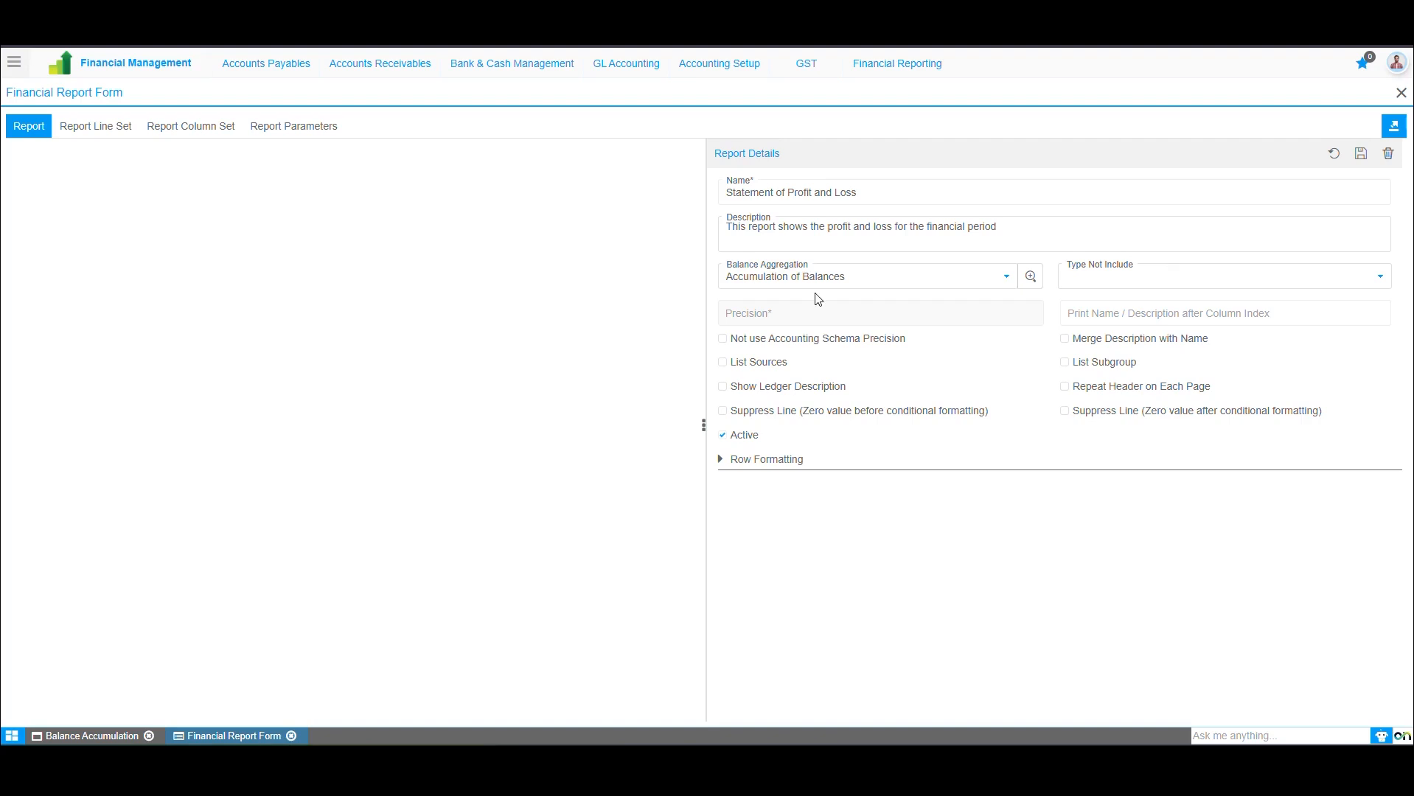
- Enable Not use Accounting Schema Precision and set the report's precision to 1
{"action": "left_click", "coordinate": [722, 340]}
{"action": "left_click", "coordinate": [859, 315]}
{"action": "type", "text": "1"}
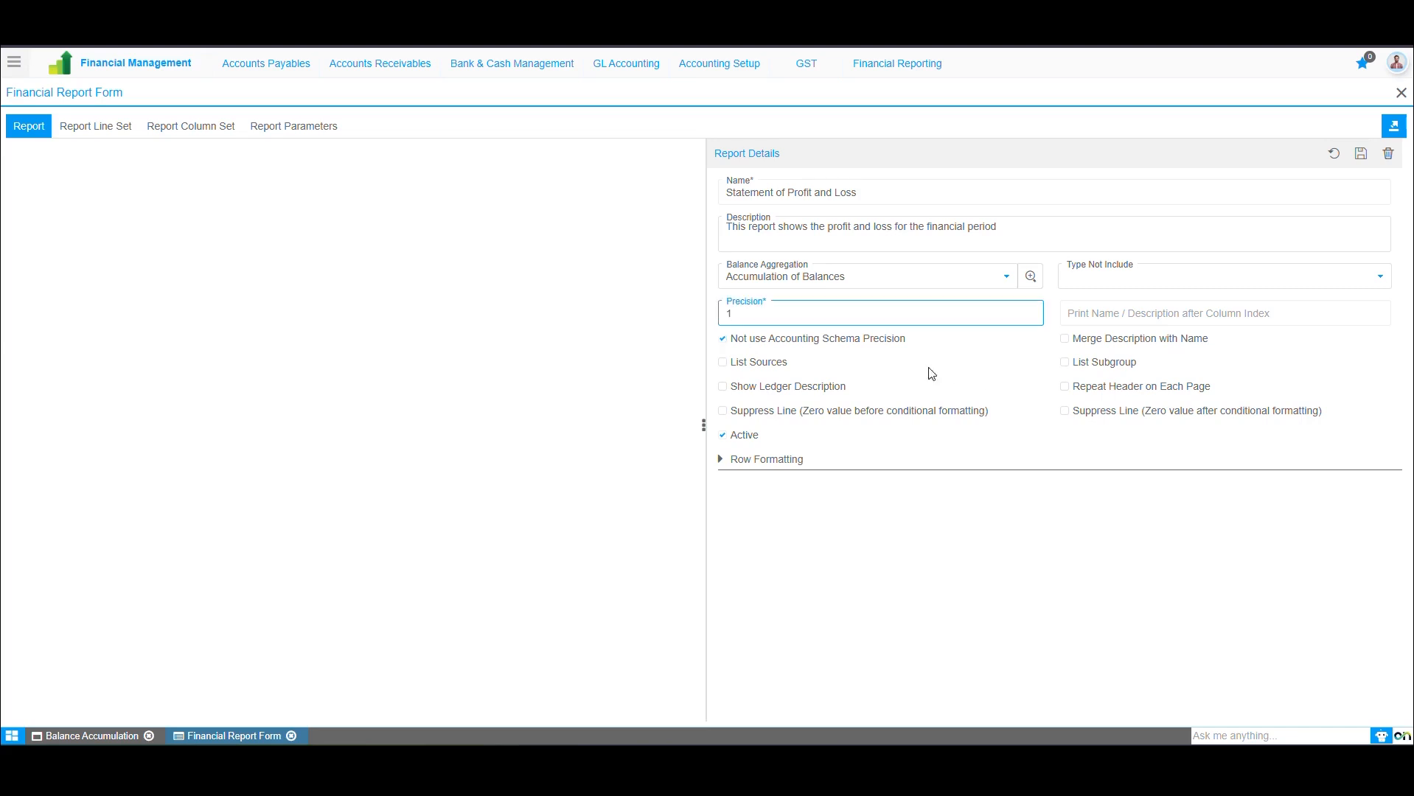
- Try a precision of 3 for the report and set it back to 1
{"action": "left_click", "coordinate": [768, 341]}
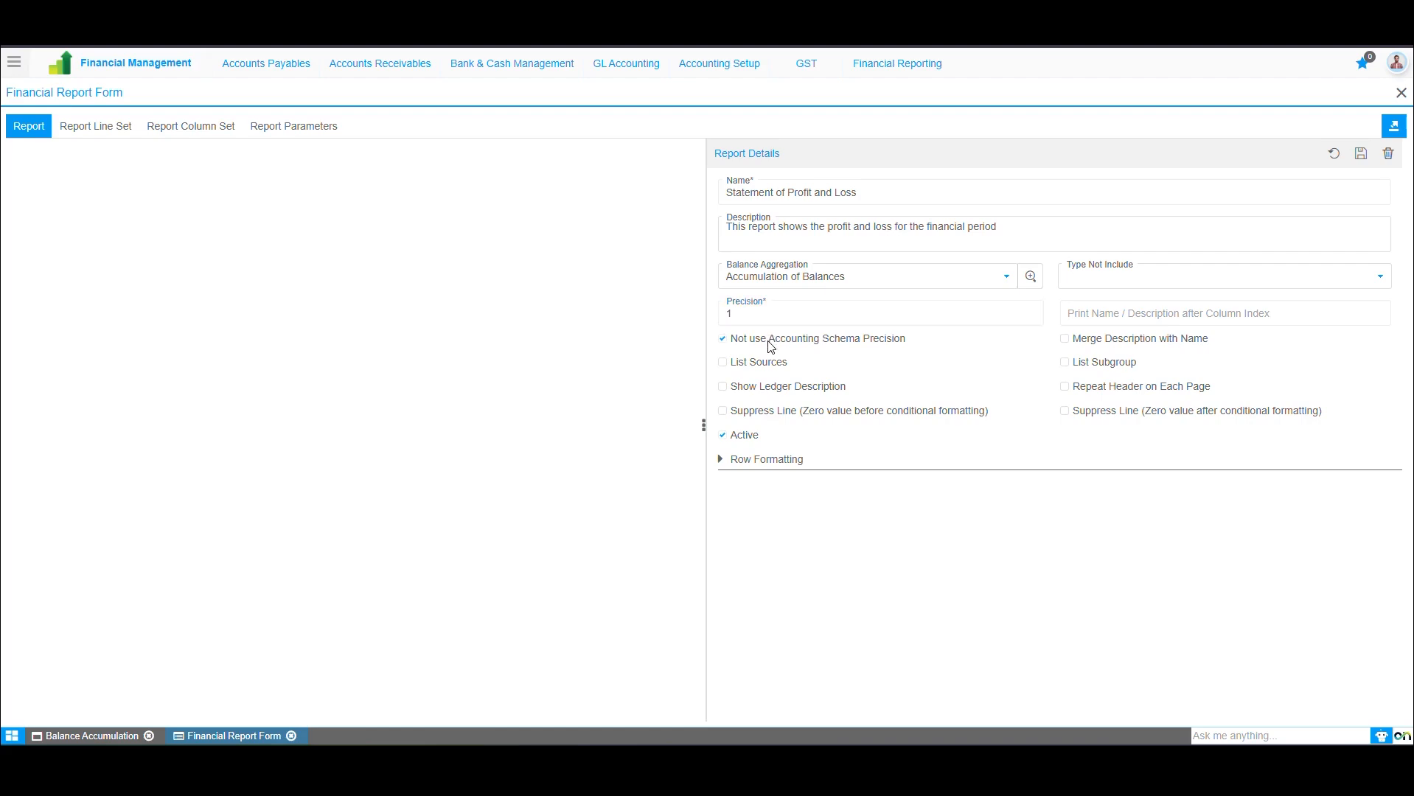
{"action": "double_click", "coordinate": [723, 339]}
{"action": "left_click", "coordinate": [858, 316]}
{"action": "type", "text": "3"}
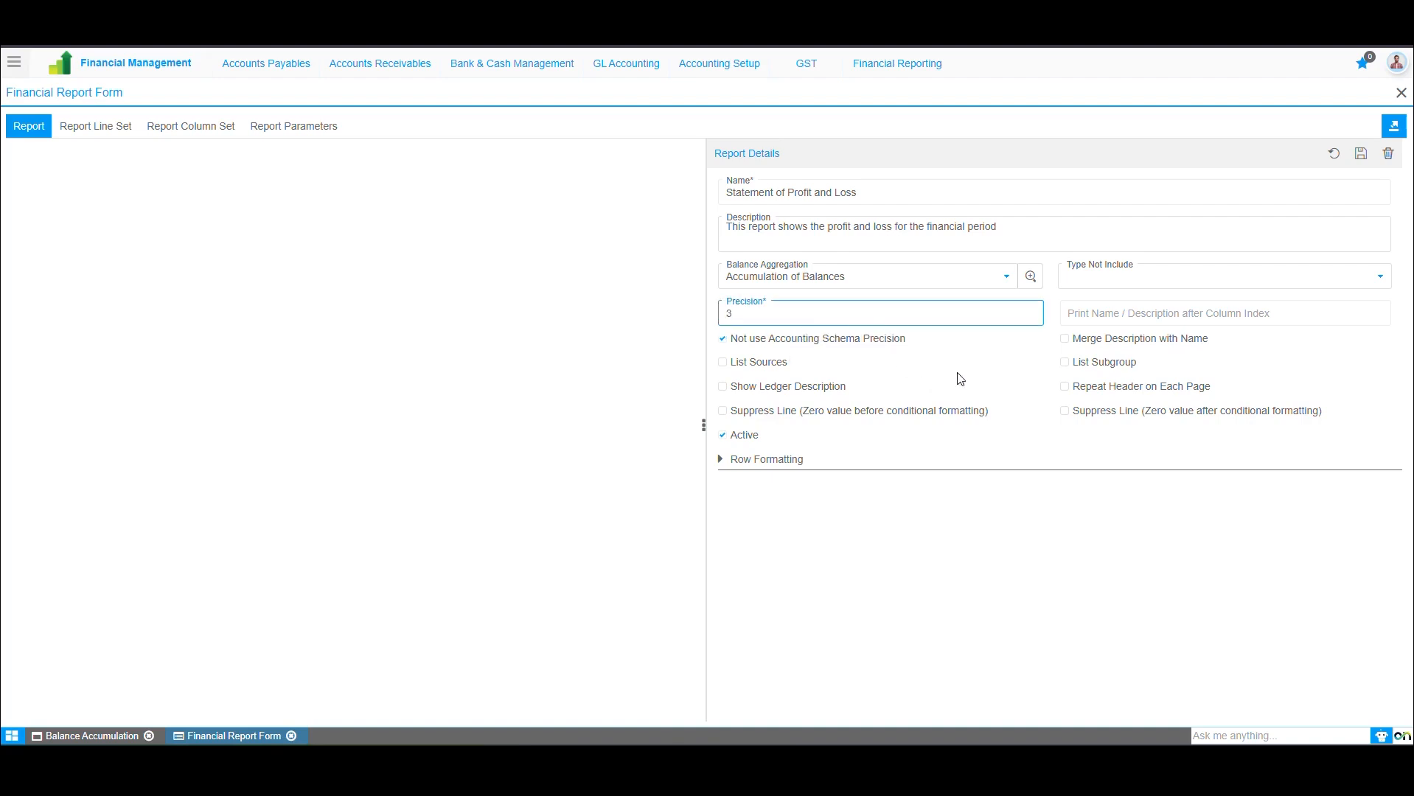
{"action": "key", "text": "BackSpace"}
{"action": "type", "text": "1"}
{"action": "left_click", "coordinate": [770, 345]}
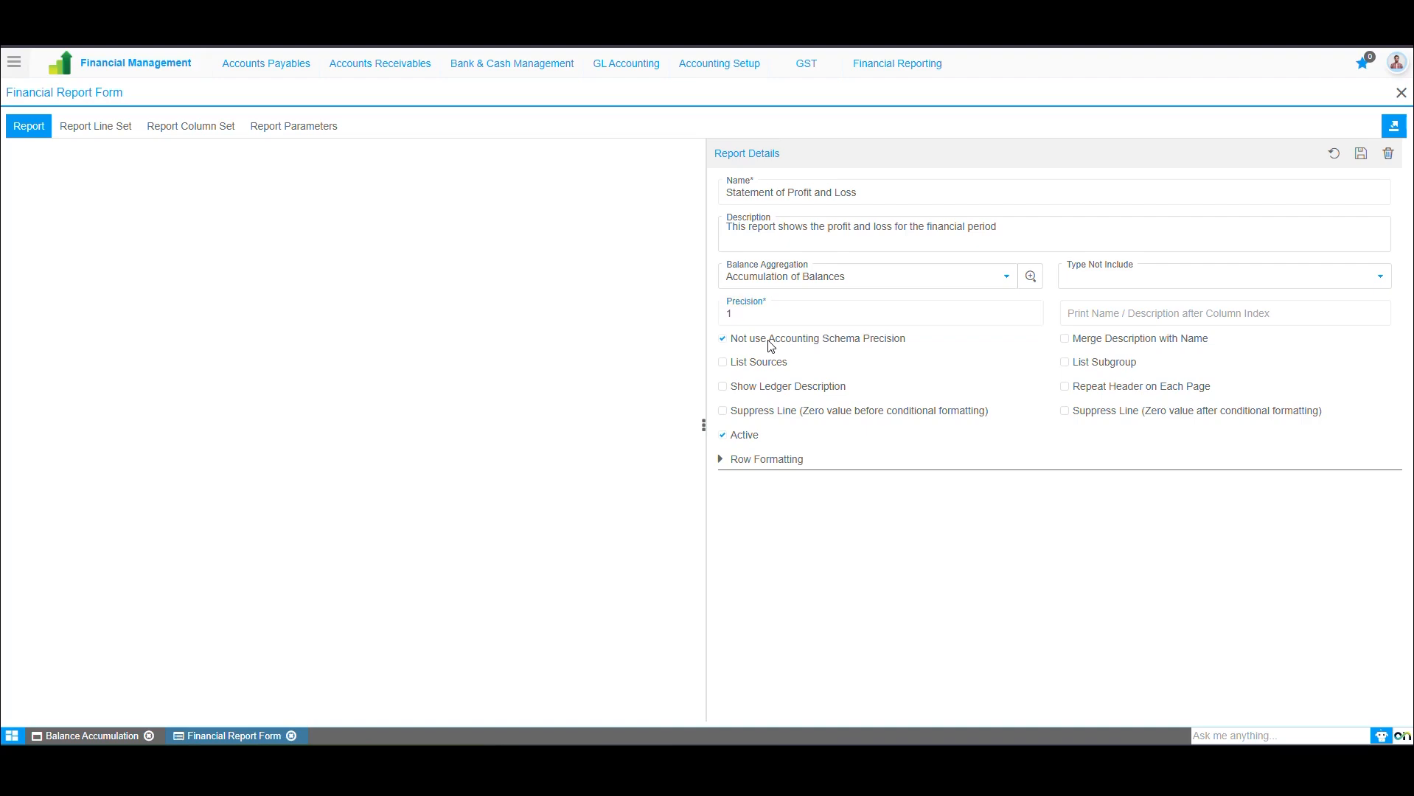
- Clear the report's precision and disable Not use Accounting Schema Precision
{"action": "double_click", "coordinate": [728, 314]}
{"action": "key", "text": "BackSpace"}
{"action": "left_click", "coordinate": [729, 339]}
{"action": "key", "text": "Tab"}
- Save the "Statement of Profit and Loss" report
{"action": "left_click", "coordinate": [1323, 362]}
{"action": "left_click", "coordinate": [1362, 154]}
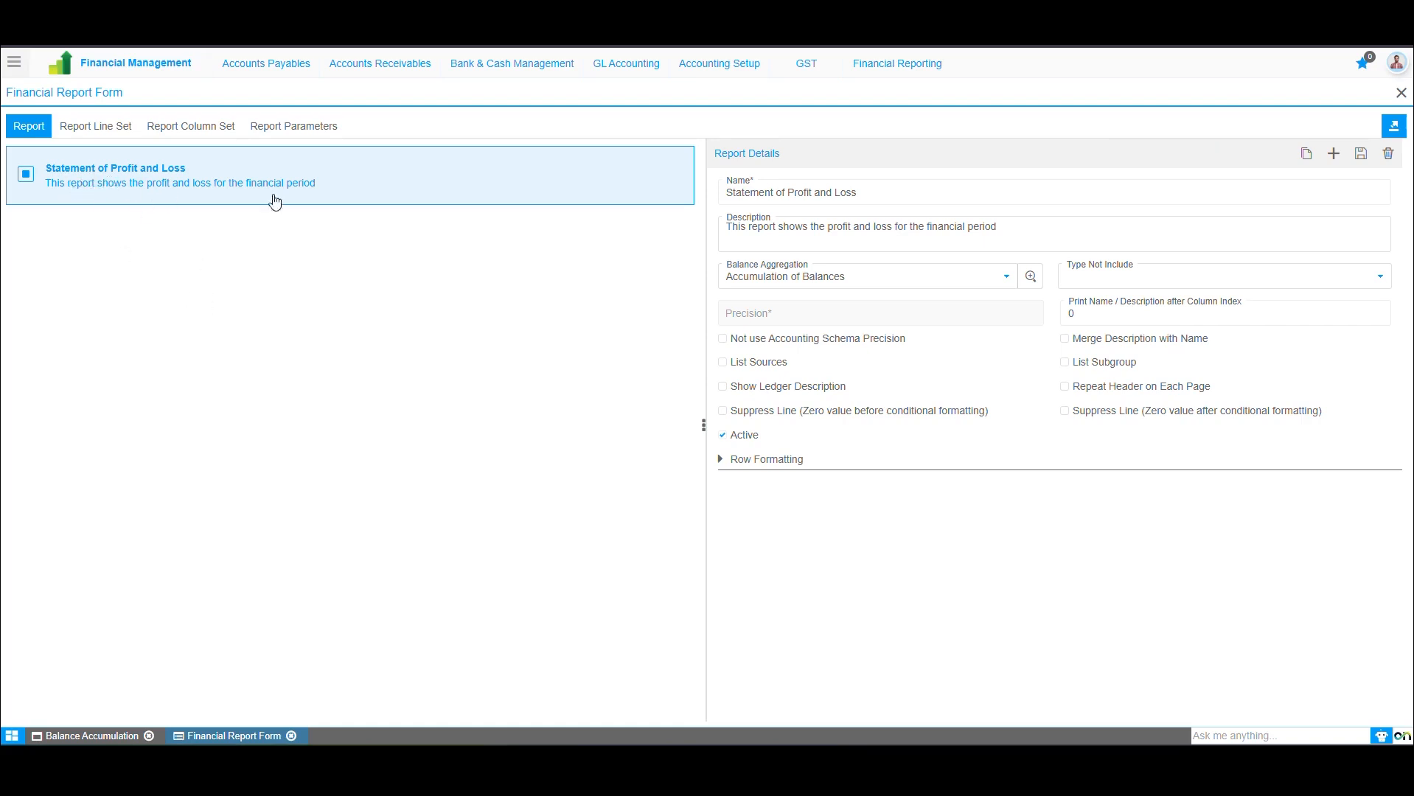
- Create and save a report line set named "Statement of Profit and Loss"
{"action": "left_click", "coordinate": [105, 130]}
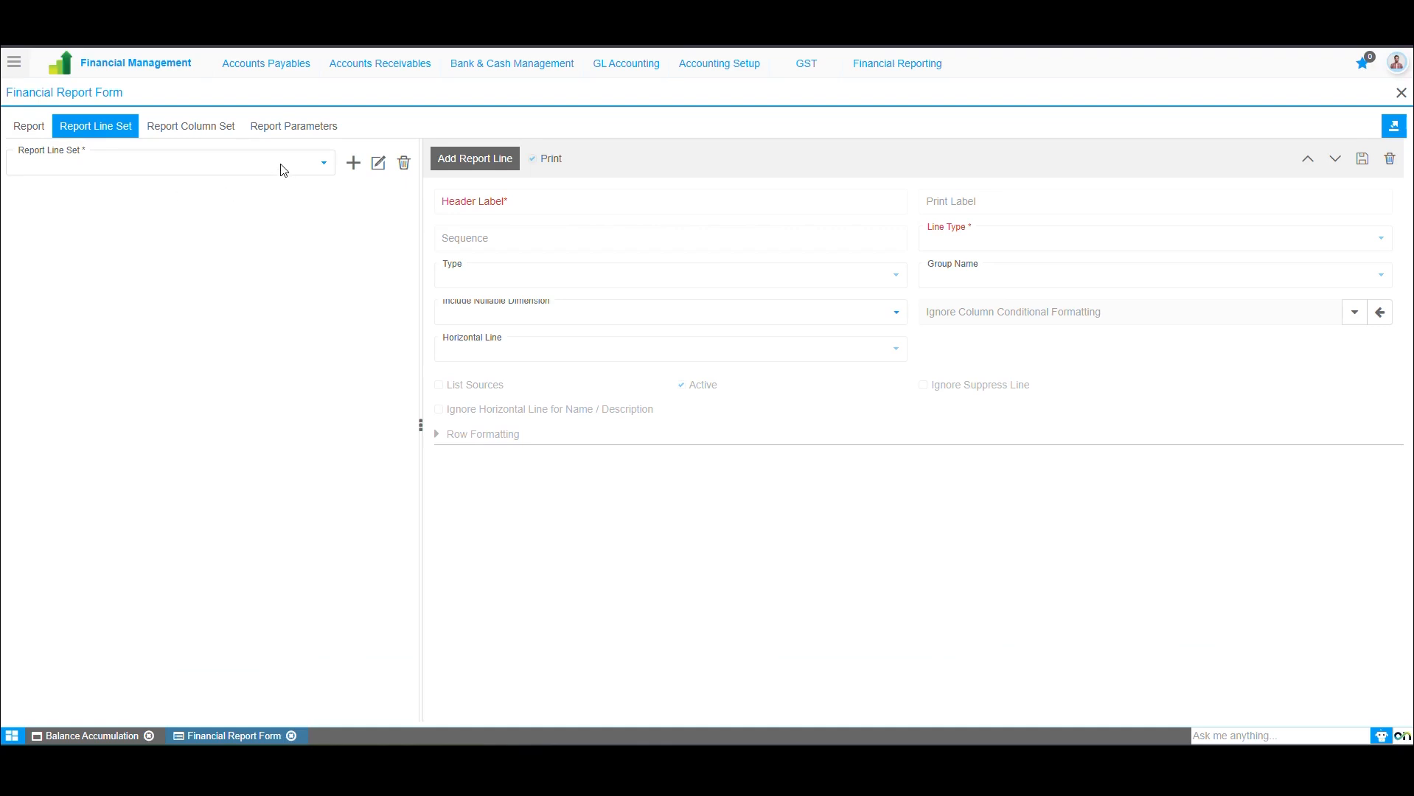
{"action": "left_click", "coordinate": [283, 169]}
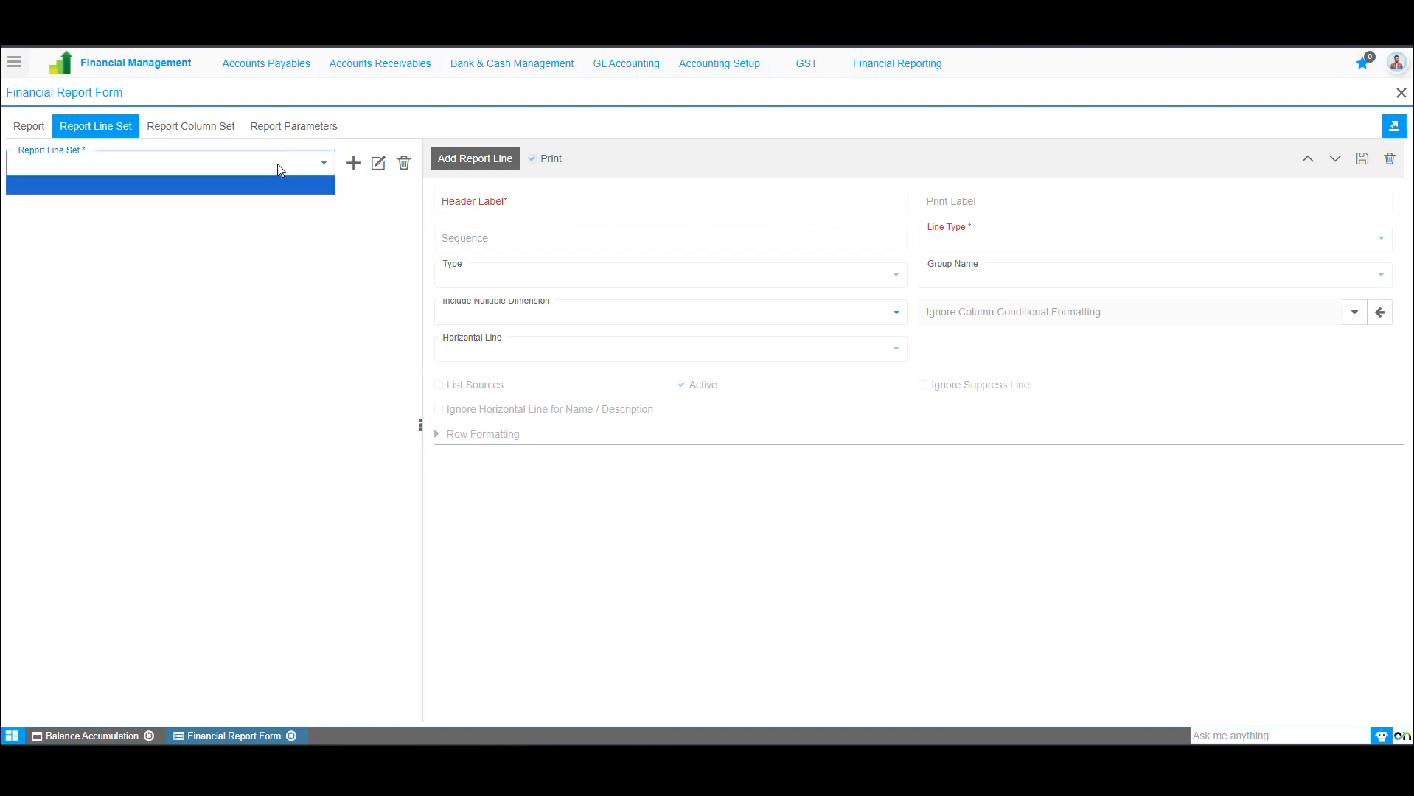
{"action": "left_click", "coordinate": [278, 176]}
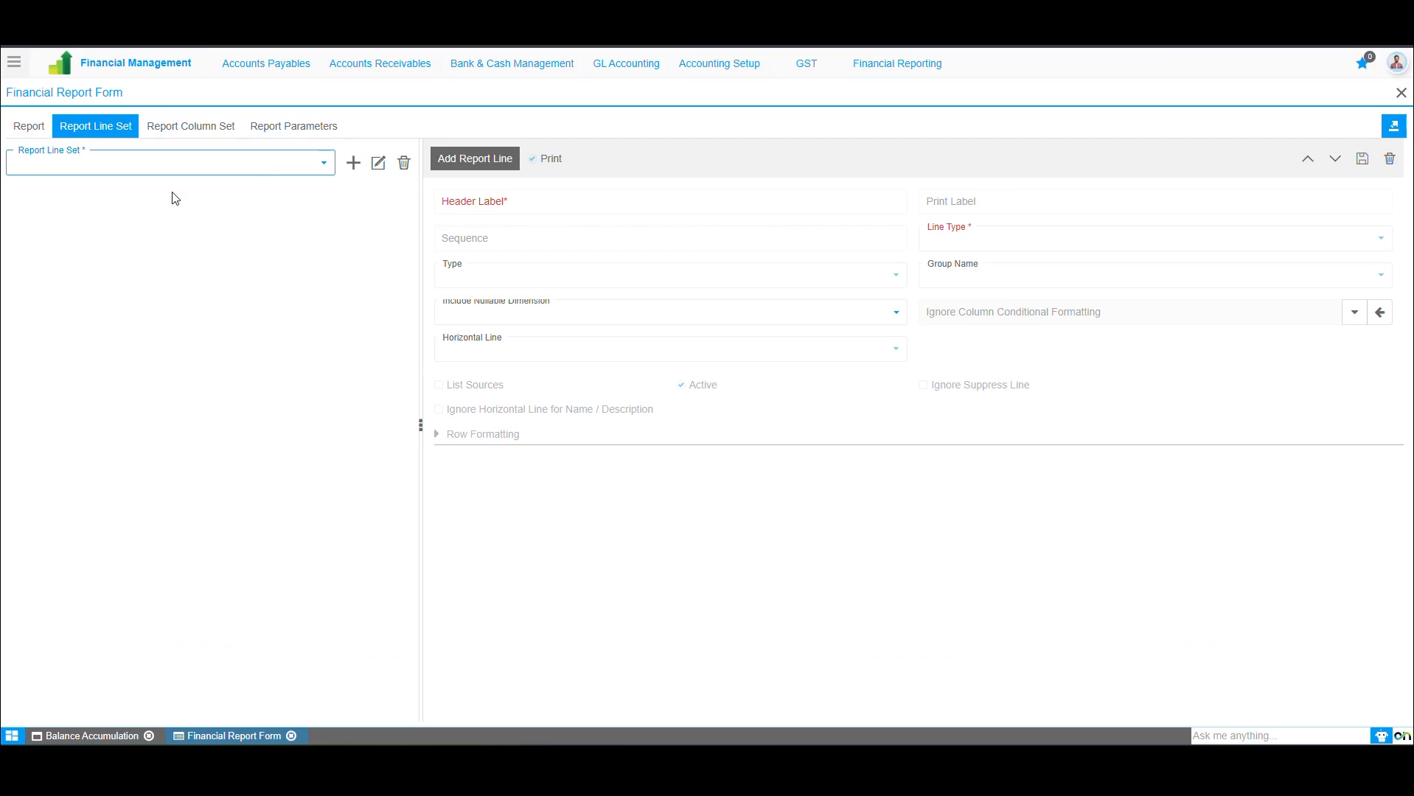
{"action": "left_click", "coordinate": [353, 163]}
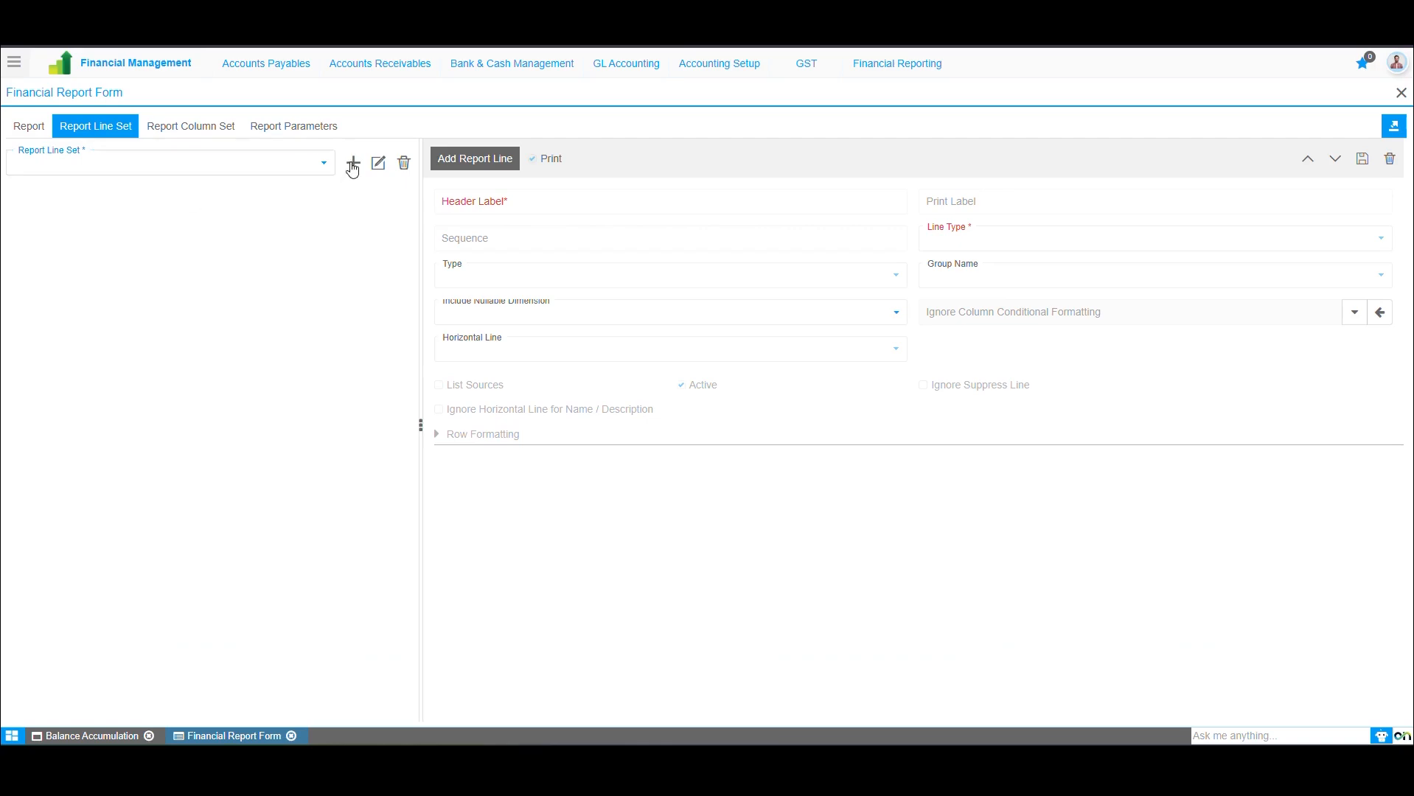
{"action": "type", "text": "S"}
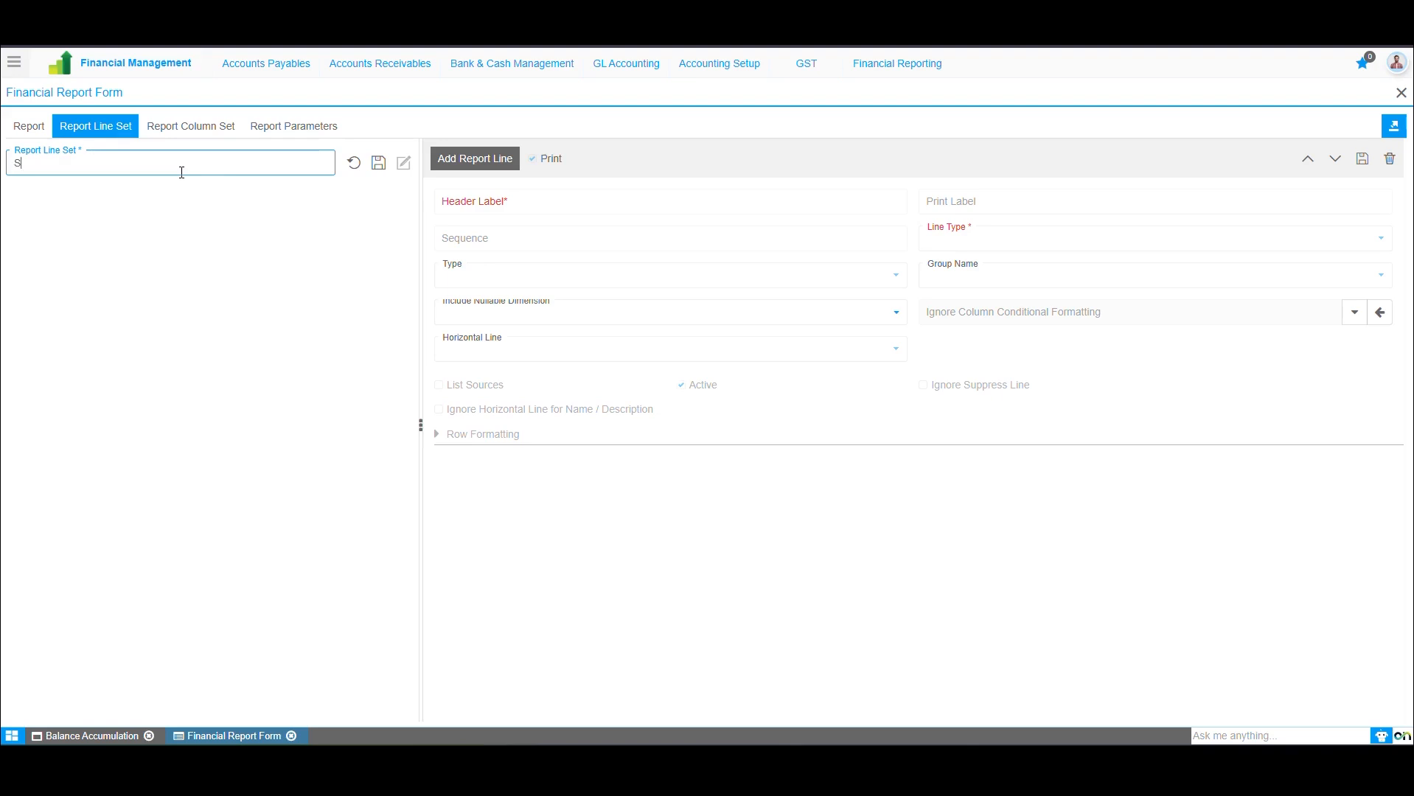
{"action": "type", "text": "tatement of Profit and Loss"}
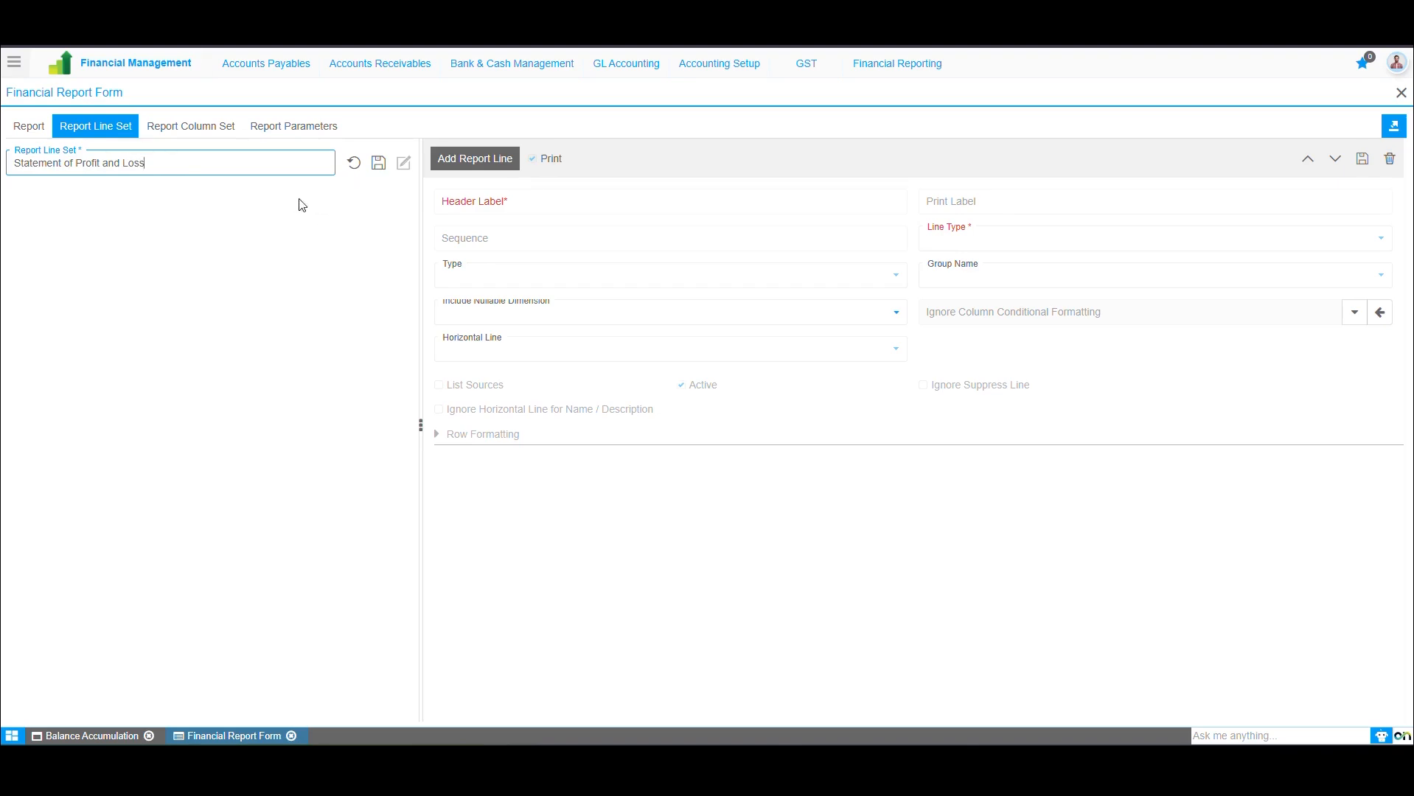
{"action": "left_click", "coordinate": [379, 164]}
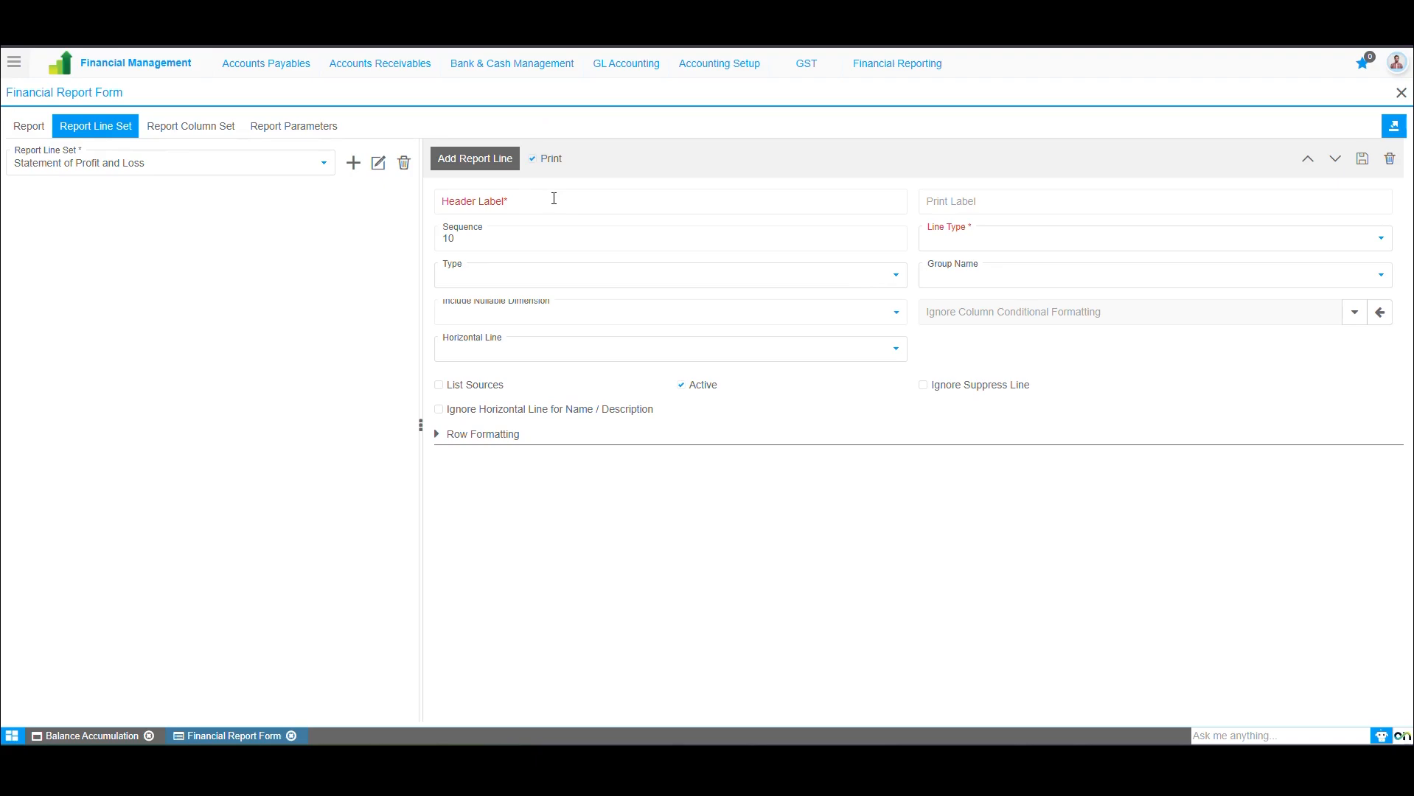
- Enter "Revenue" as both the header label and the print label of the first report line, keeping sequence 10
{"action": "left_click", "coordinate": [554, 198]}
{"action": "type", "text": "Revenue"}
{"action": "double_click", "coordinate": [703, 209]}
{"action": "key", "text": "ctrl+c"}
{"action": "left_click", "coordinate": [567, 199]}
{"action": "left_click", "coordinate": [995, 200]}
{"action": "key", "text": "ctrl+v"}
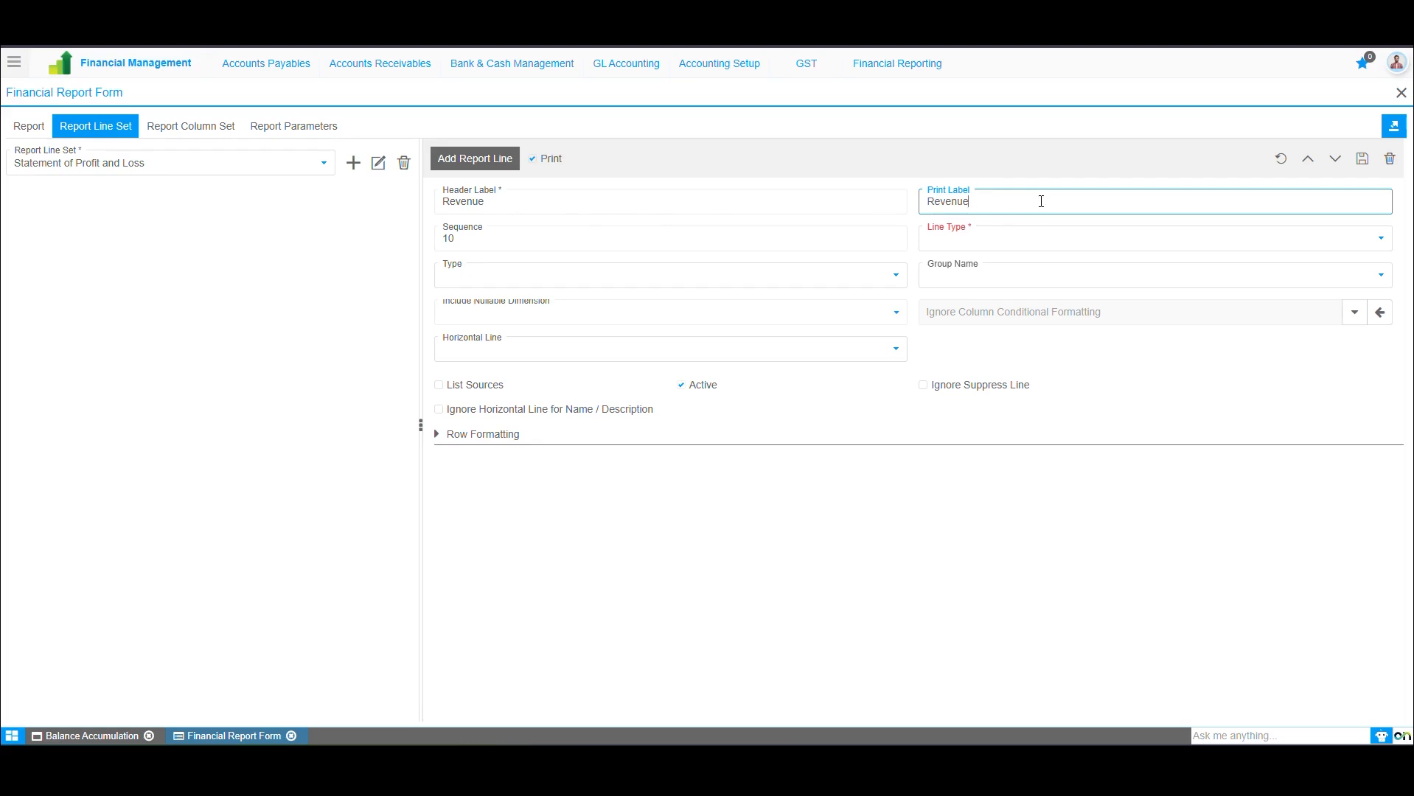
{"action": "left_click", "coordinate": [488, 241]}
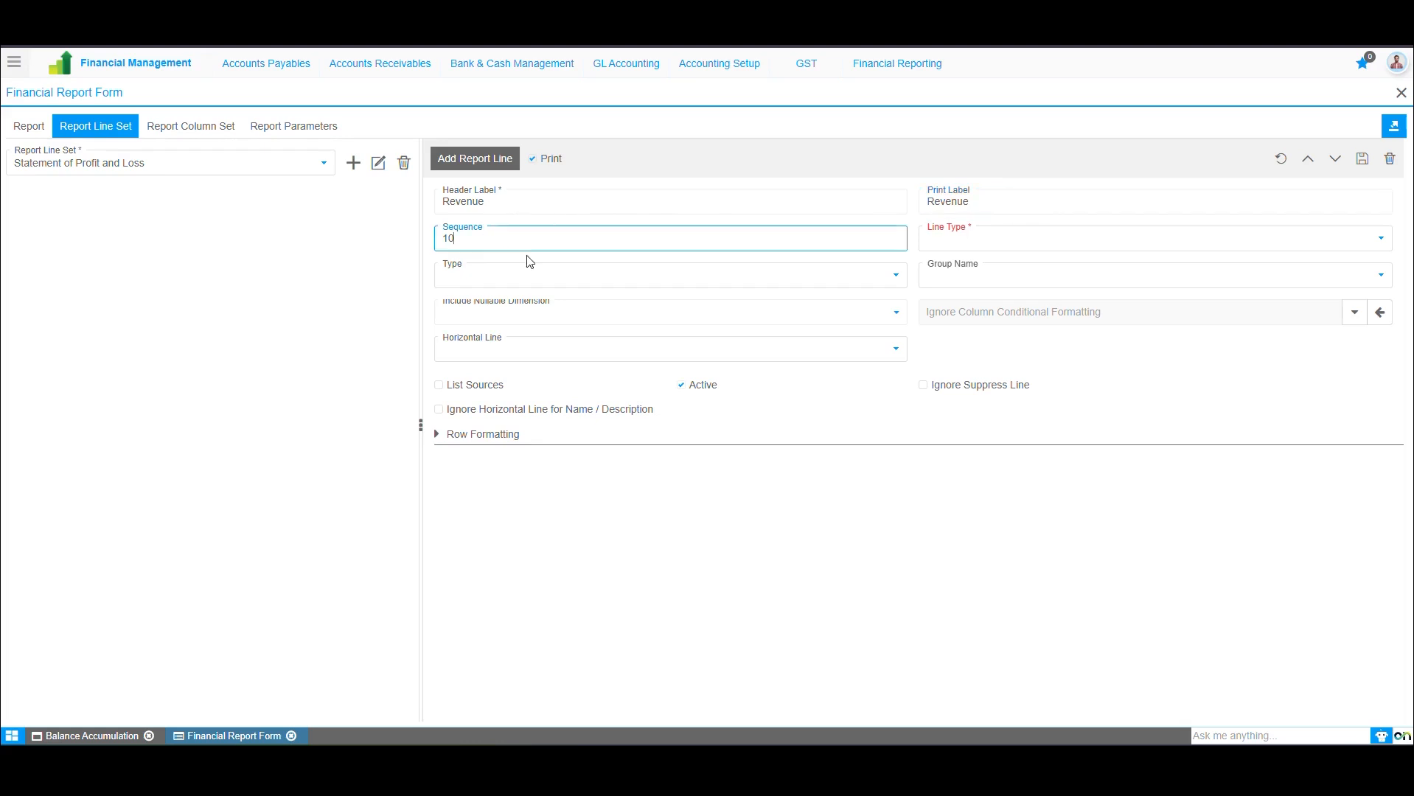
{"action": "left_click", "coordinate": [527, 222]}
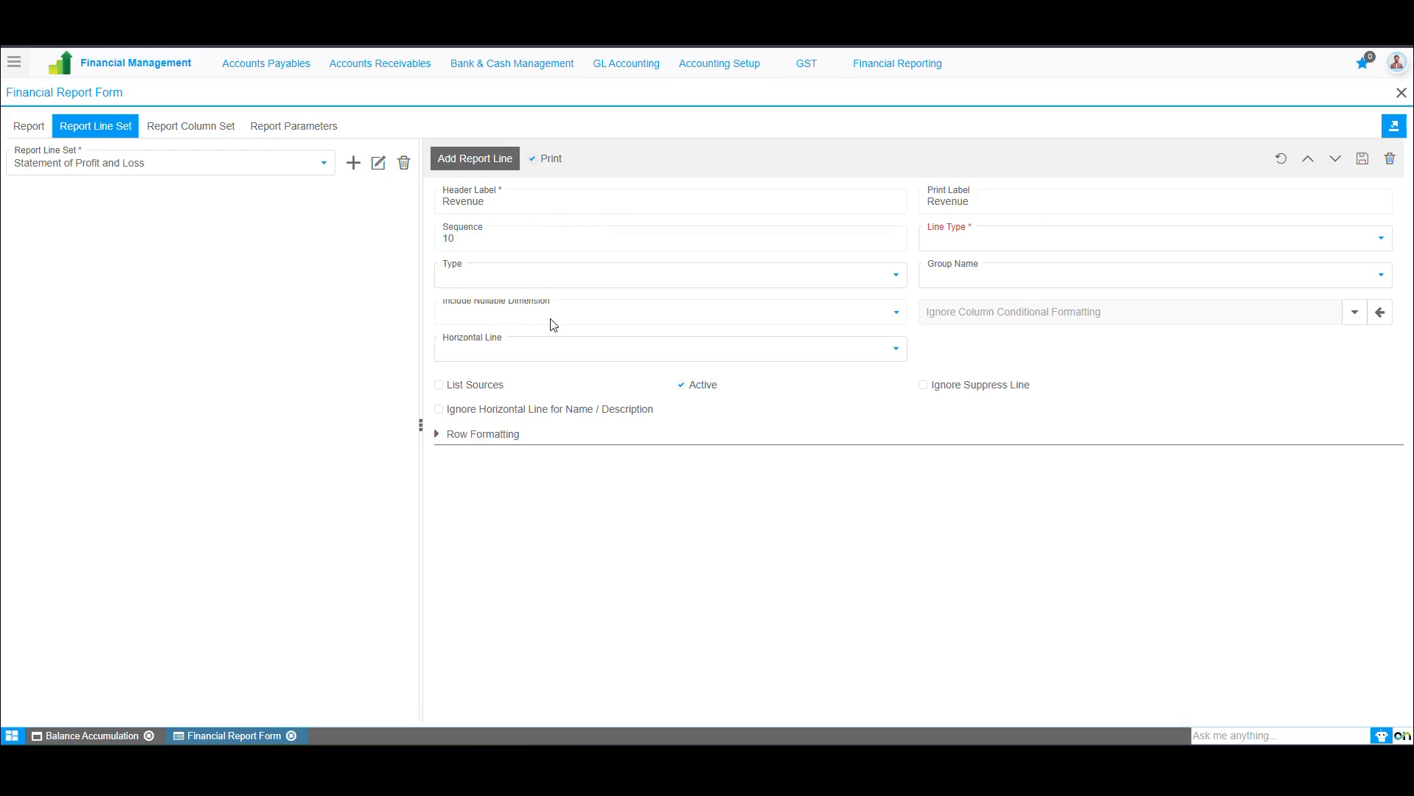
- Set the Revenue line's line type to Segment Value and save the report line
{"action": "left_click", "coordinate": [977, 248]}
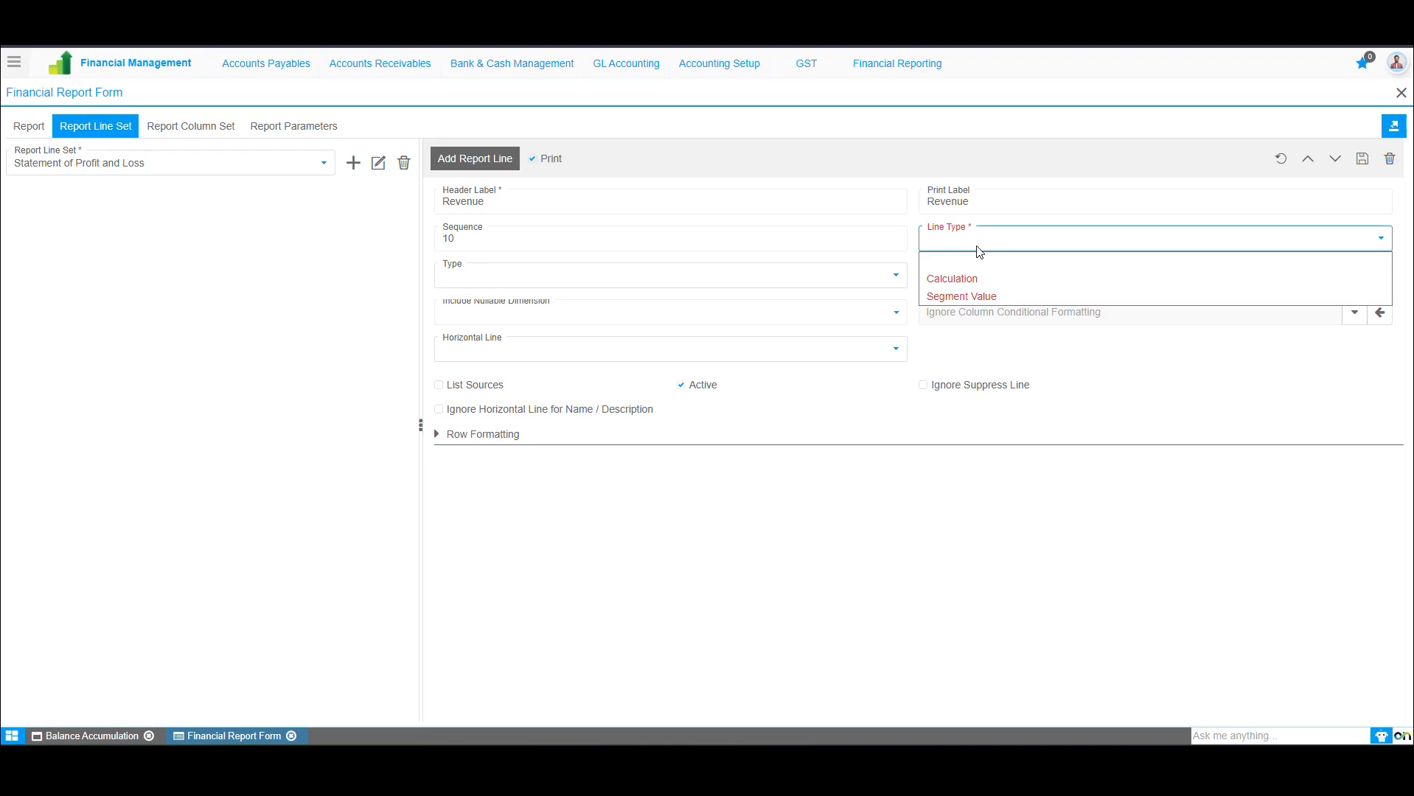
{"action": "left_click", "coordinate": [1035, 296]}
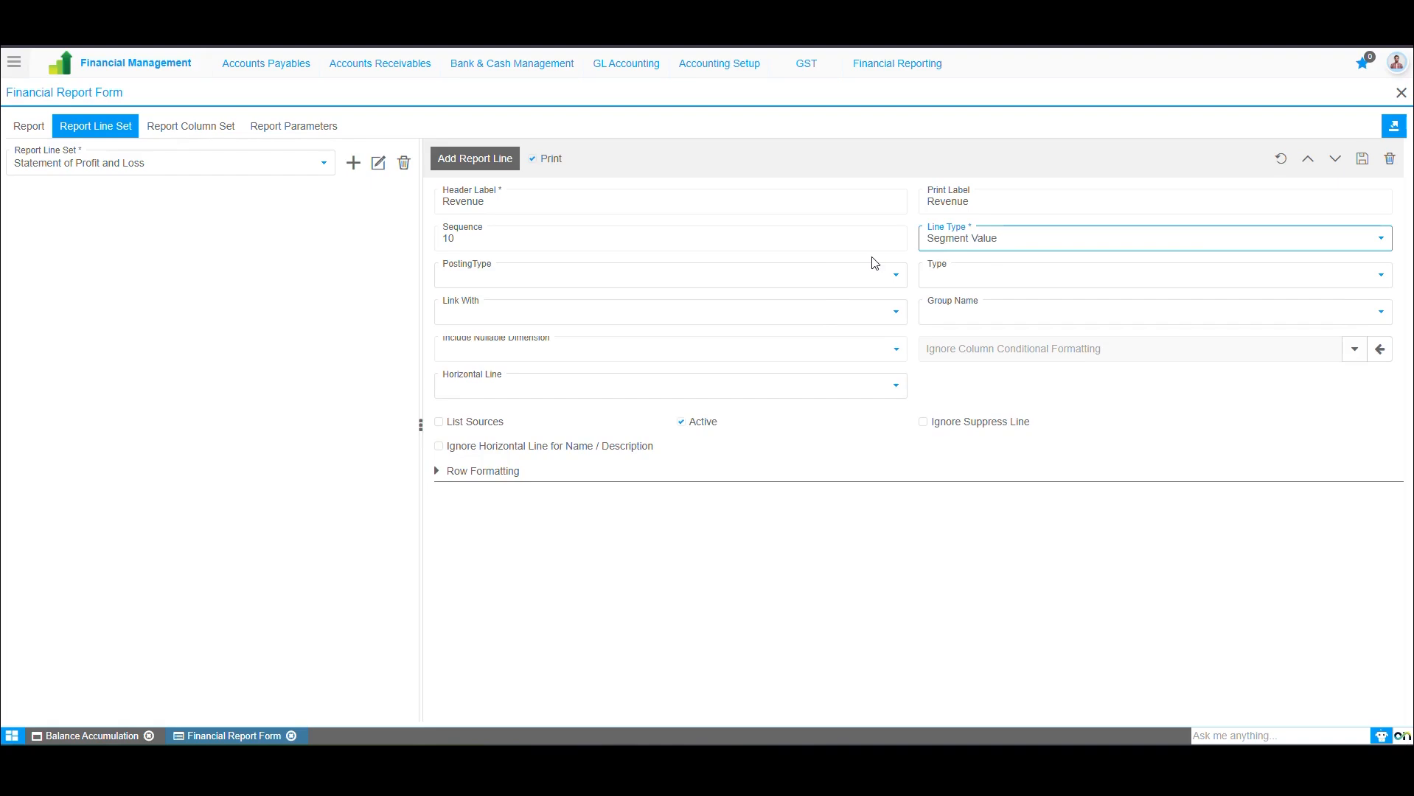
{"action": "left_click", "coordinate": [1363, 162]}
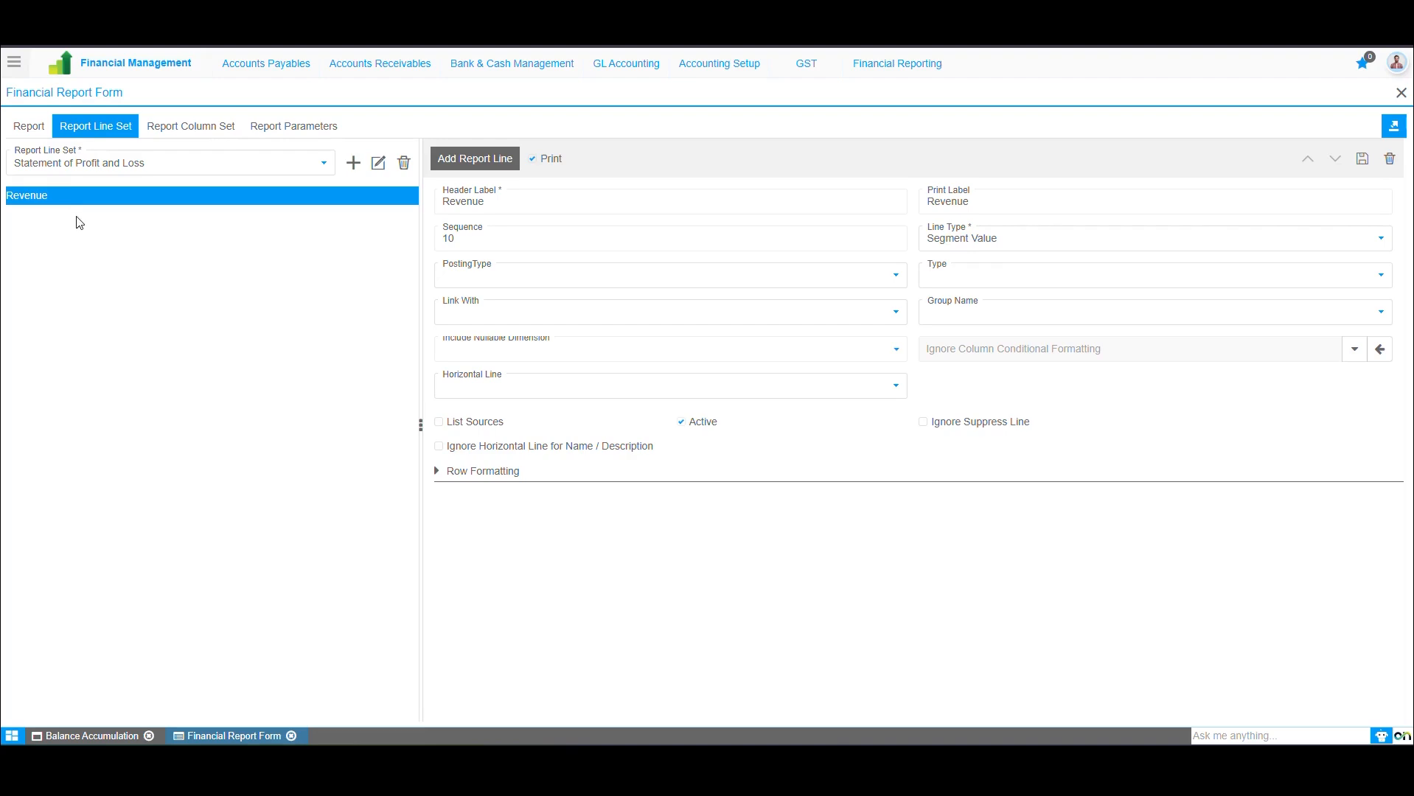
- Add a report line with "Sales" as header label and print label, and set its line type to Segment Value
{"action": "left_click", "coordinate": [492, 161]}
{"action": "left_click", "coordinate": [510, 199]}
{"action": "type", "text": "Sales"}
{"action": "key", "text": "ctrl+a"}
{"action": "key", "text": "ctrl+c"}
{"action": "left_click", "coordinate": [992, 205]}
{"action": "key", "text": "ctrl+v"}
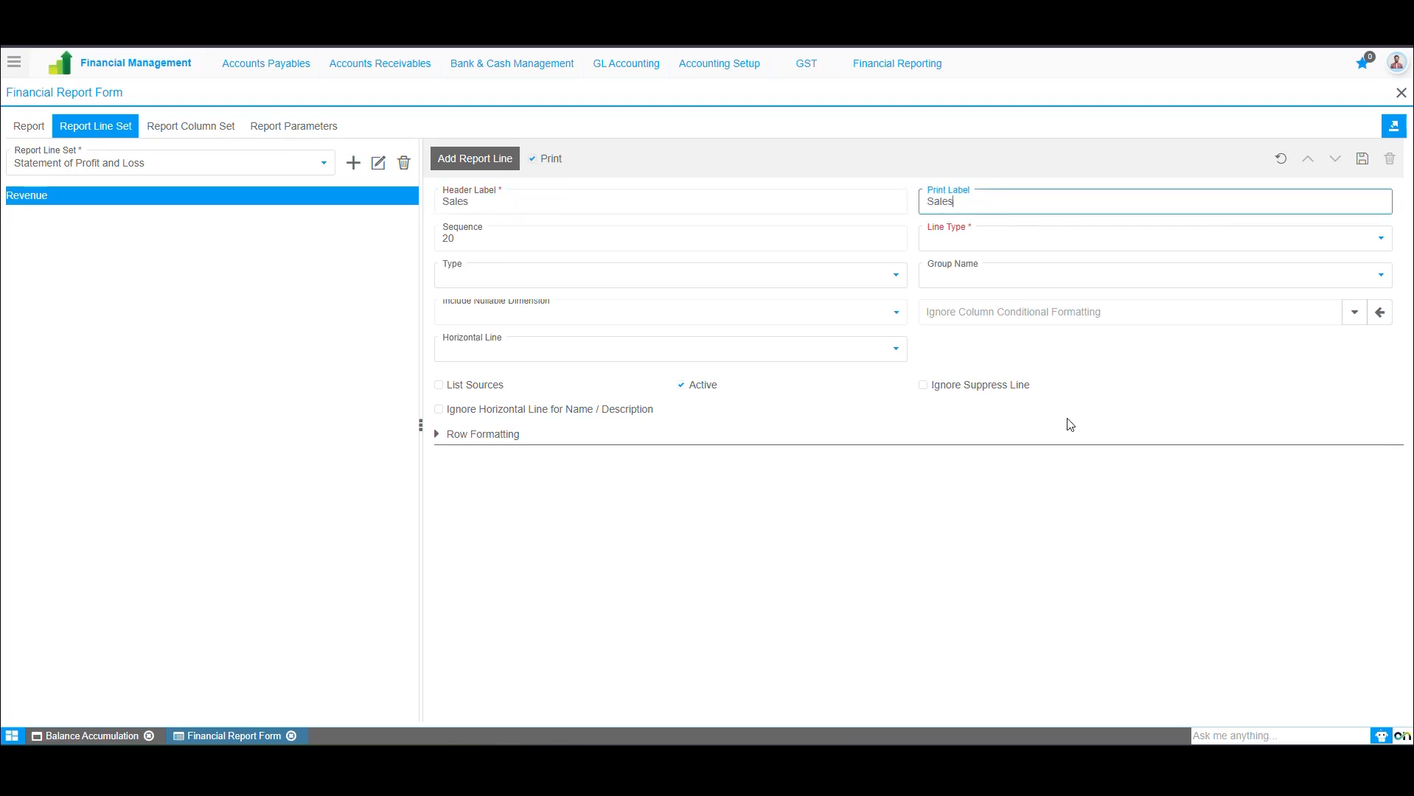
{"action": "left_click", "coordinate": [551, 247]}
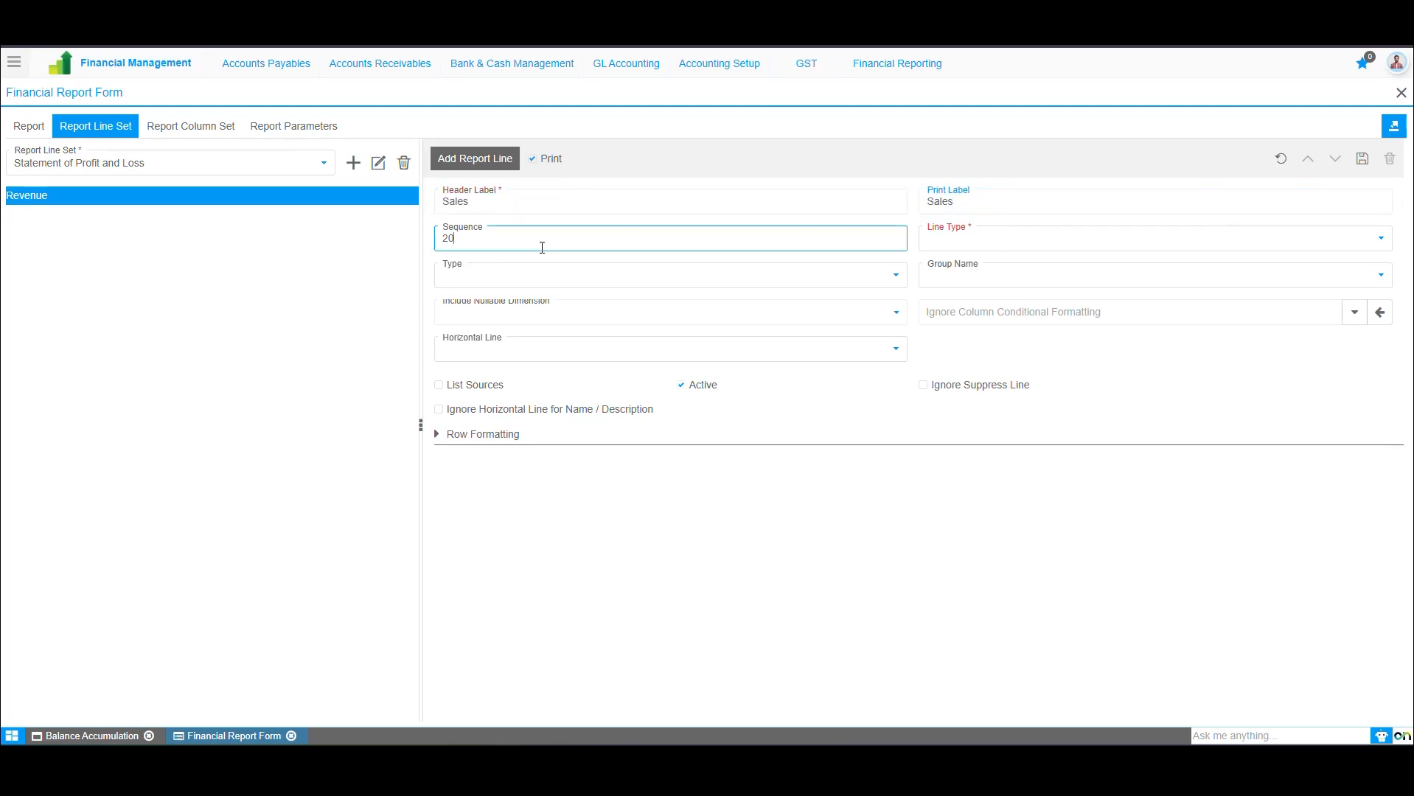
{"action": "left_click", "coordinate": [975, 248]}
{"action": "left_click", "coordinate": [988, 298]}
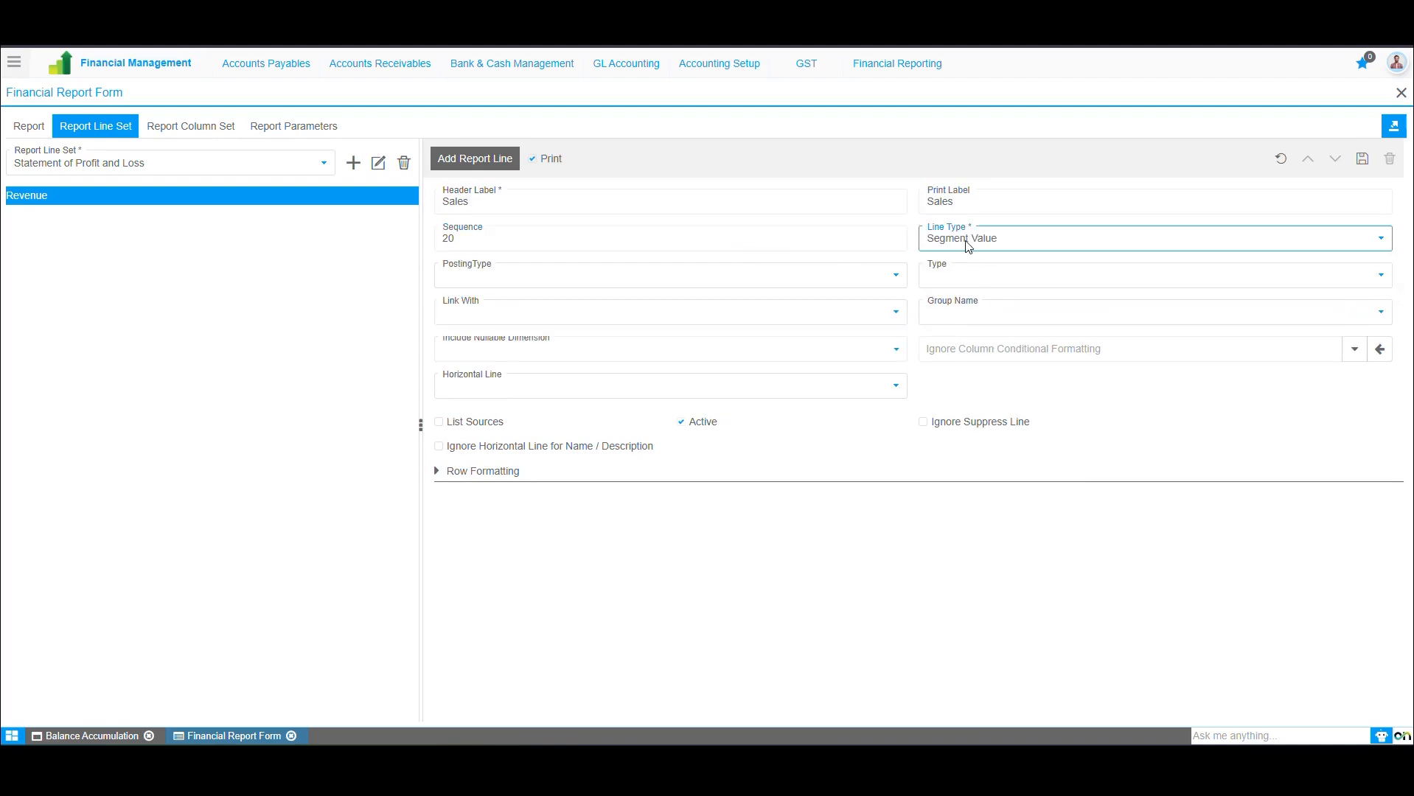
{"action": "left_click", "coordinate": [571, 282]}
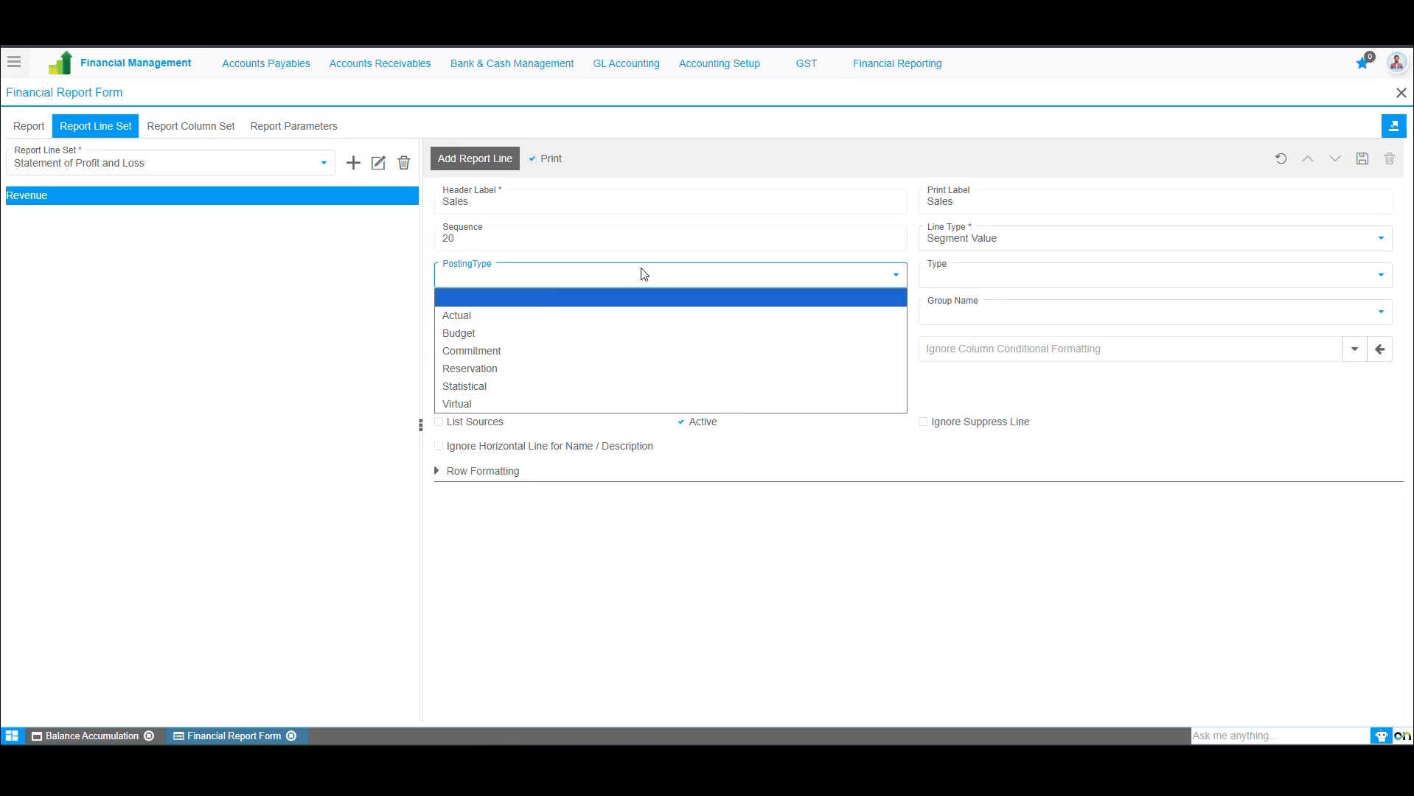
{"action": "left_click", "coordinate": [612, 208]}
{"action": "type", "text": "- Budget"}
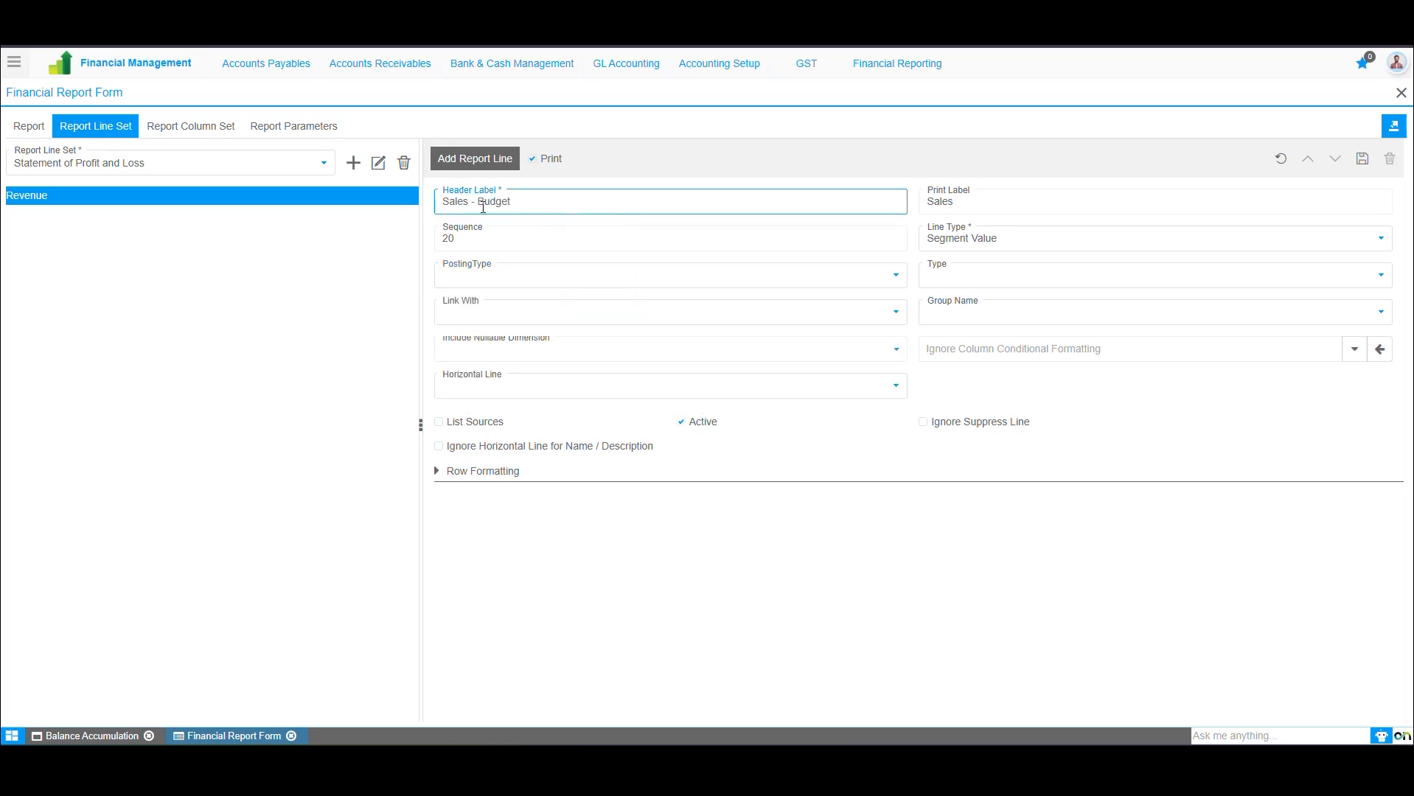
{"action": "left_click", "coordinate": [548, 283]}
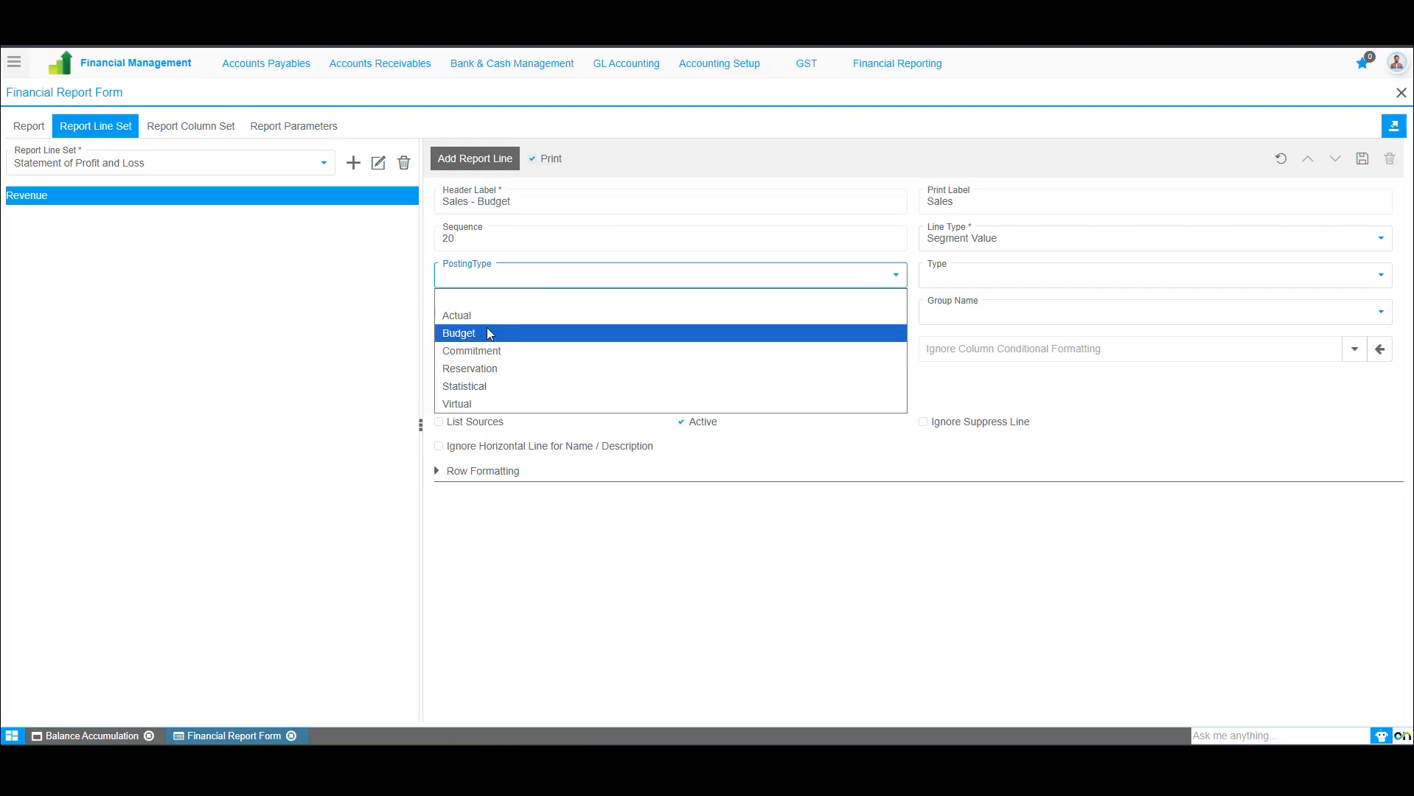
{"action": "left_click", "coordinate": [530, 263]}
{"action": "left_click_drag", "start_coordinate": [516, 201], "coordinate": [470, 201]}
{"action": "key", "text": "BackSpace"}
{"action": "key", "text": "BackSpace"}
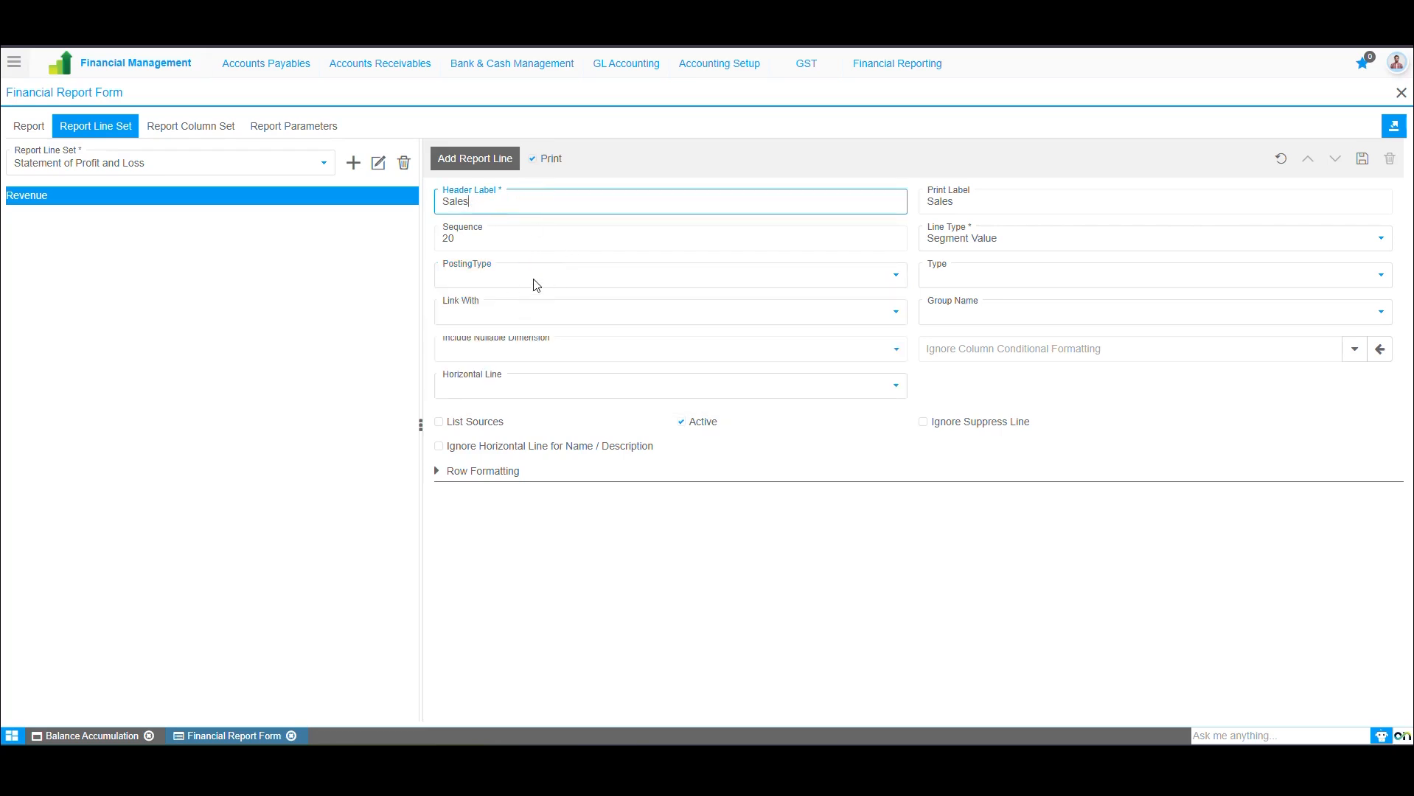
{"action": "left_click", "coordinate": [602, 514]}
{"action": "left_click", "coordinate": [1017, 277]}
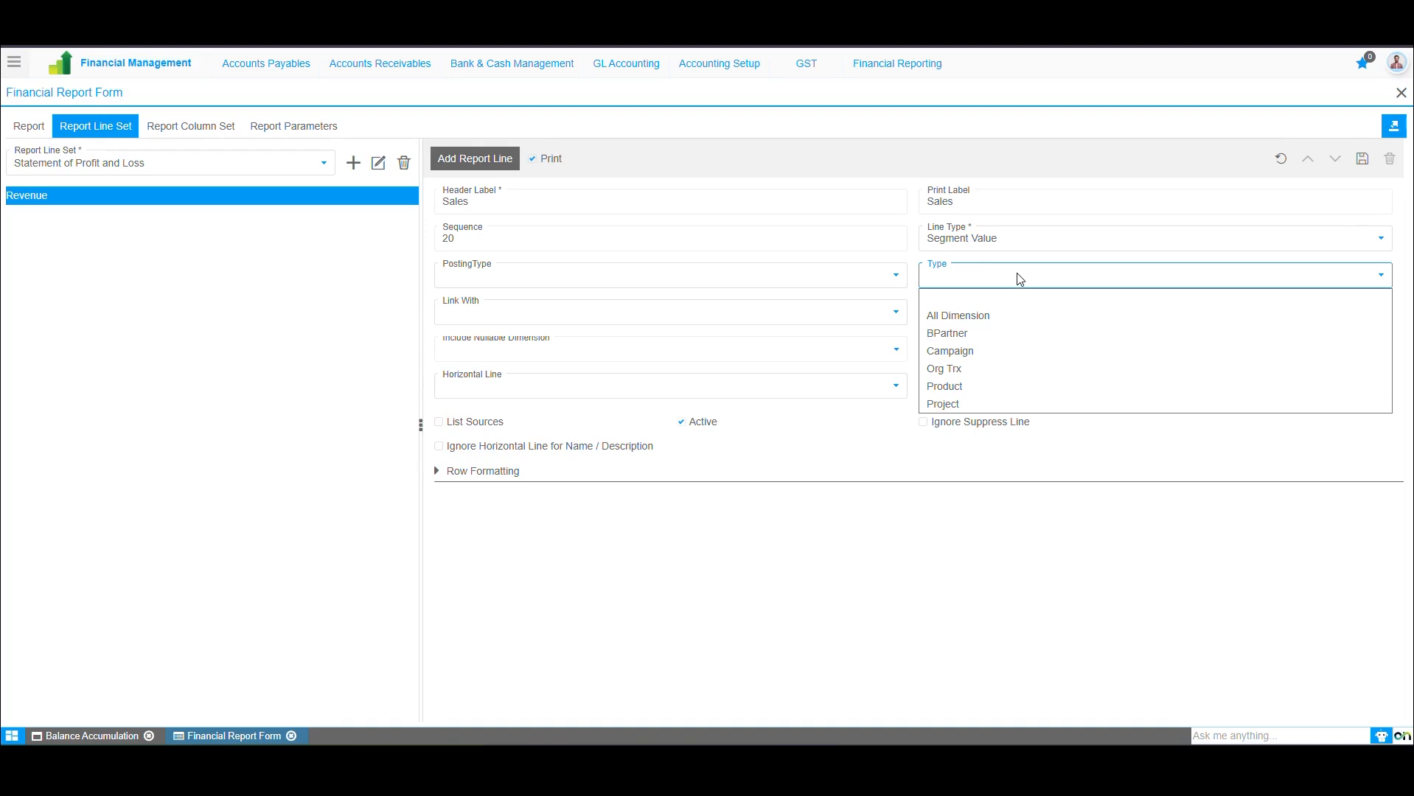
{"action": "left_click", "coordinate": [1020, 278]}
- Link the Sales line with Ledger Code and add the ledgers 41000-Trade Revenue and 42000-Services Revenue
{"action": "left_click", "coordinate": [657, 319]}
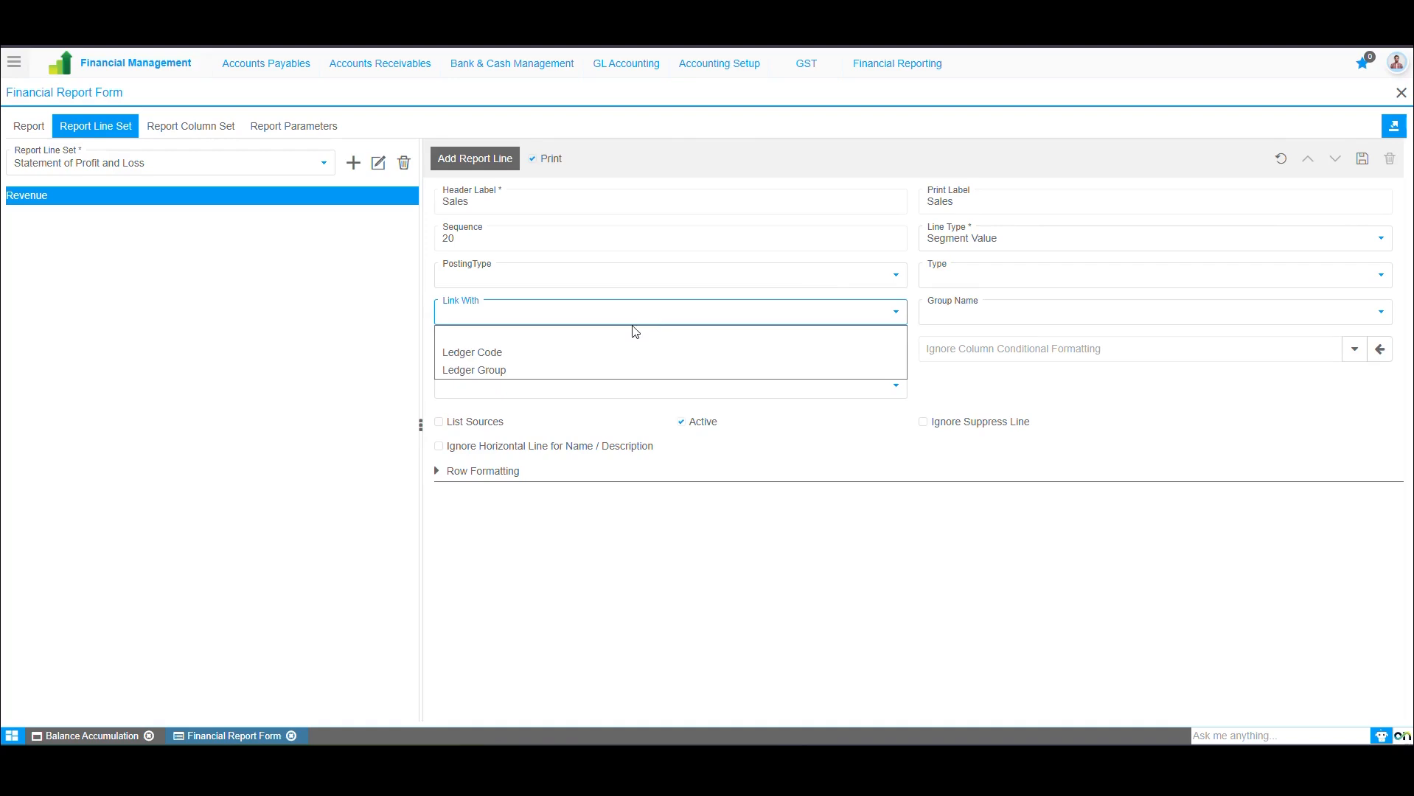
{"action": "left_click", "coordinate": [565, 358]}
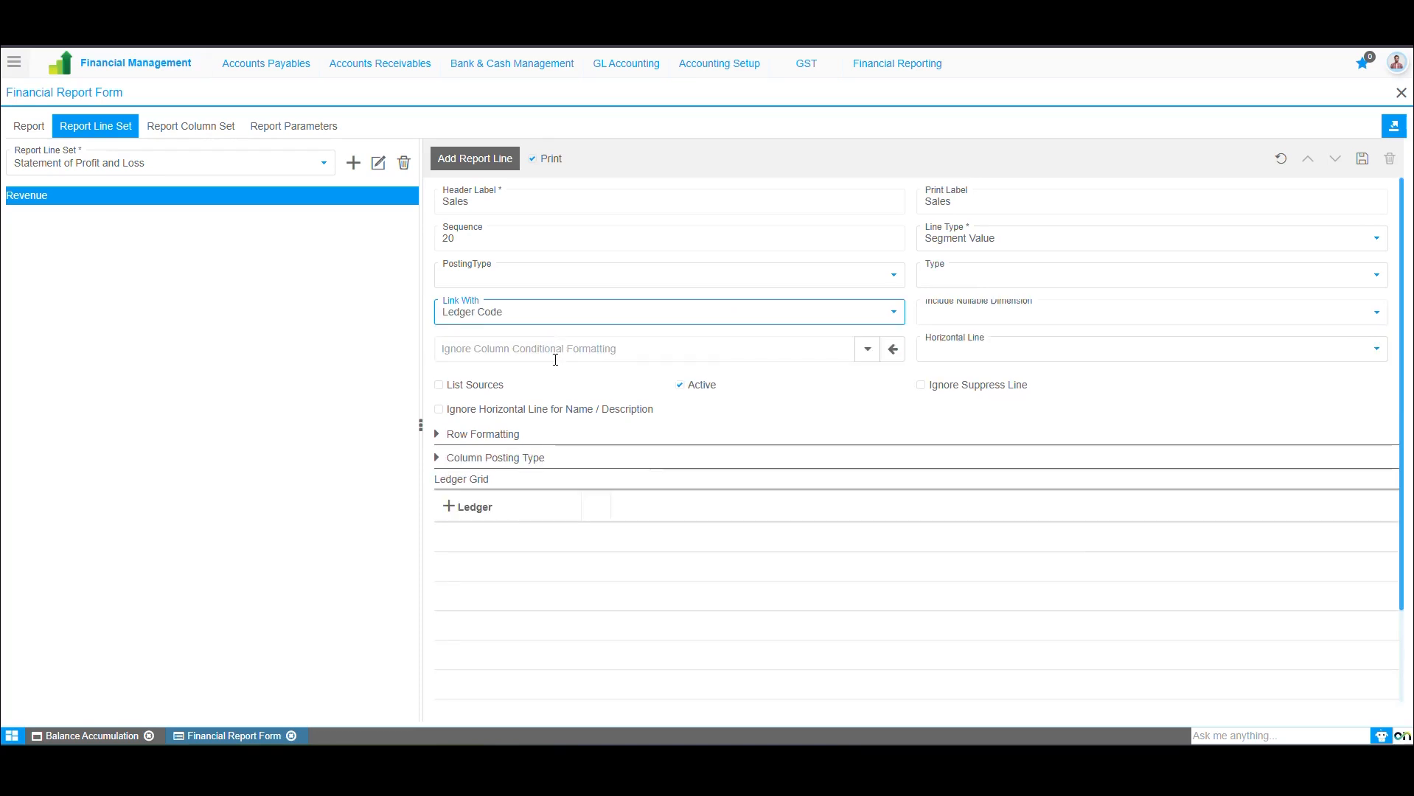
{"action": "left_click", "coordinate": [449, 507]}
{"action": "type", "text": "revenue"}
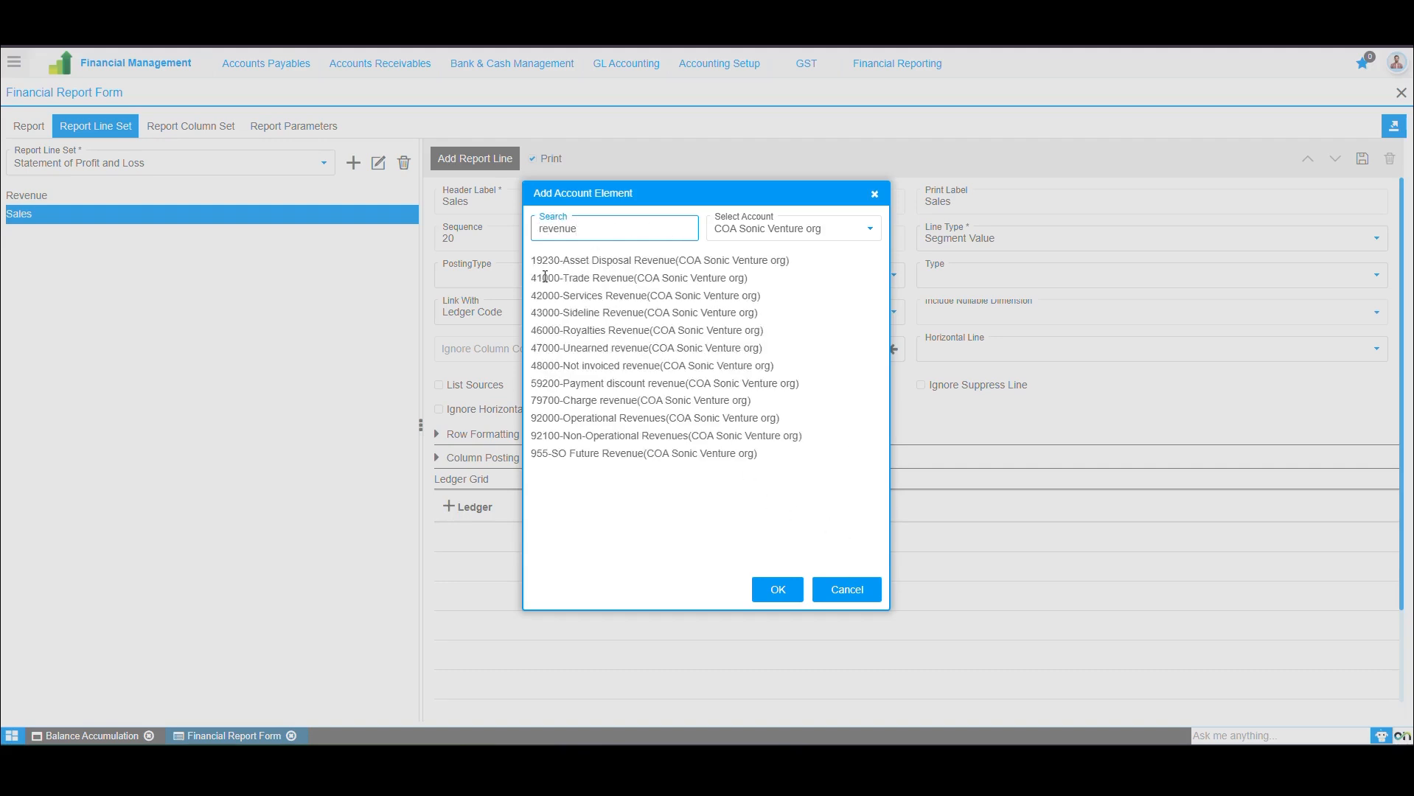
{"action": "left_click", "coordinate": [588, 278]}
{"action": "left_click", "coordinate": [589, 296], "text": "ctrl"}
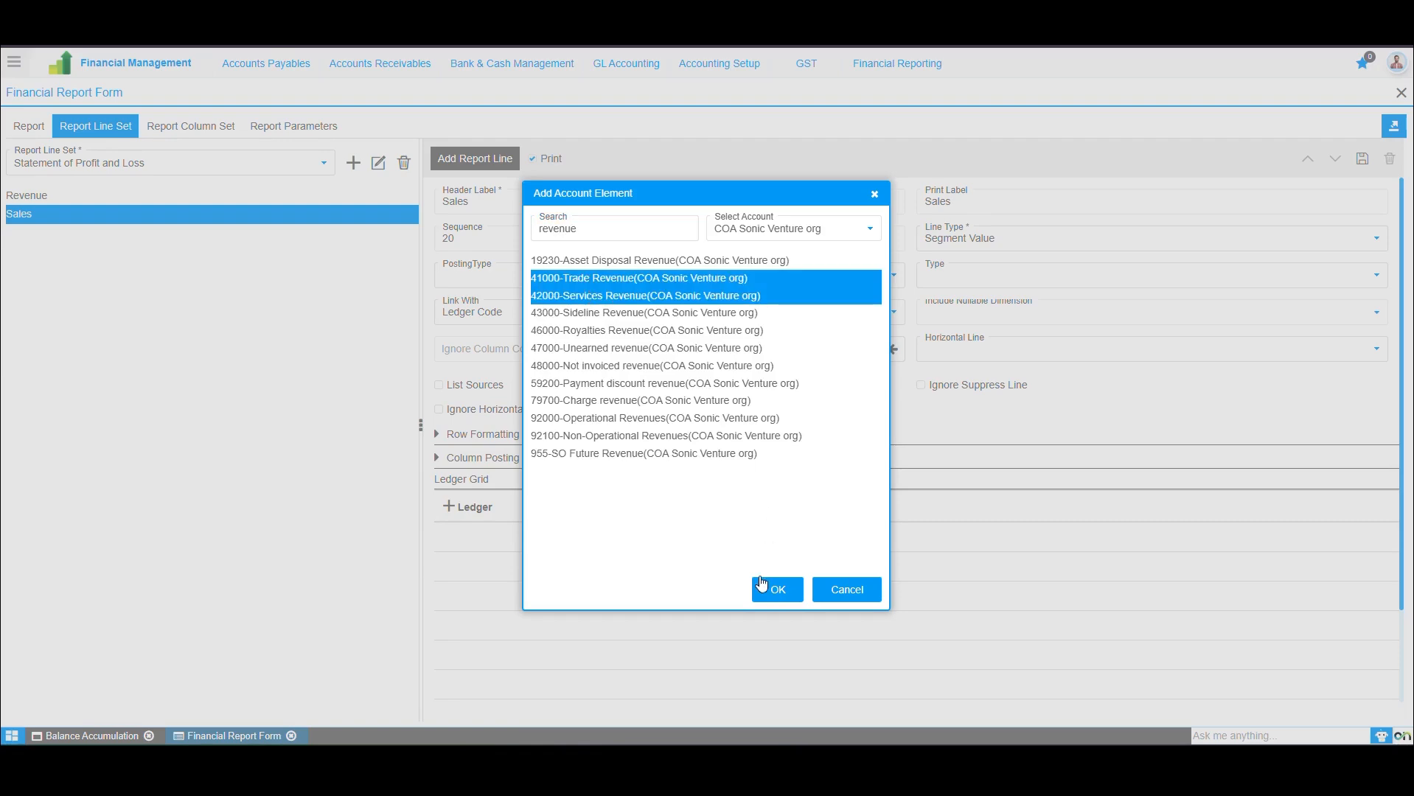
{"action": "left_click", "coordinate": [775, 588]}
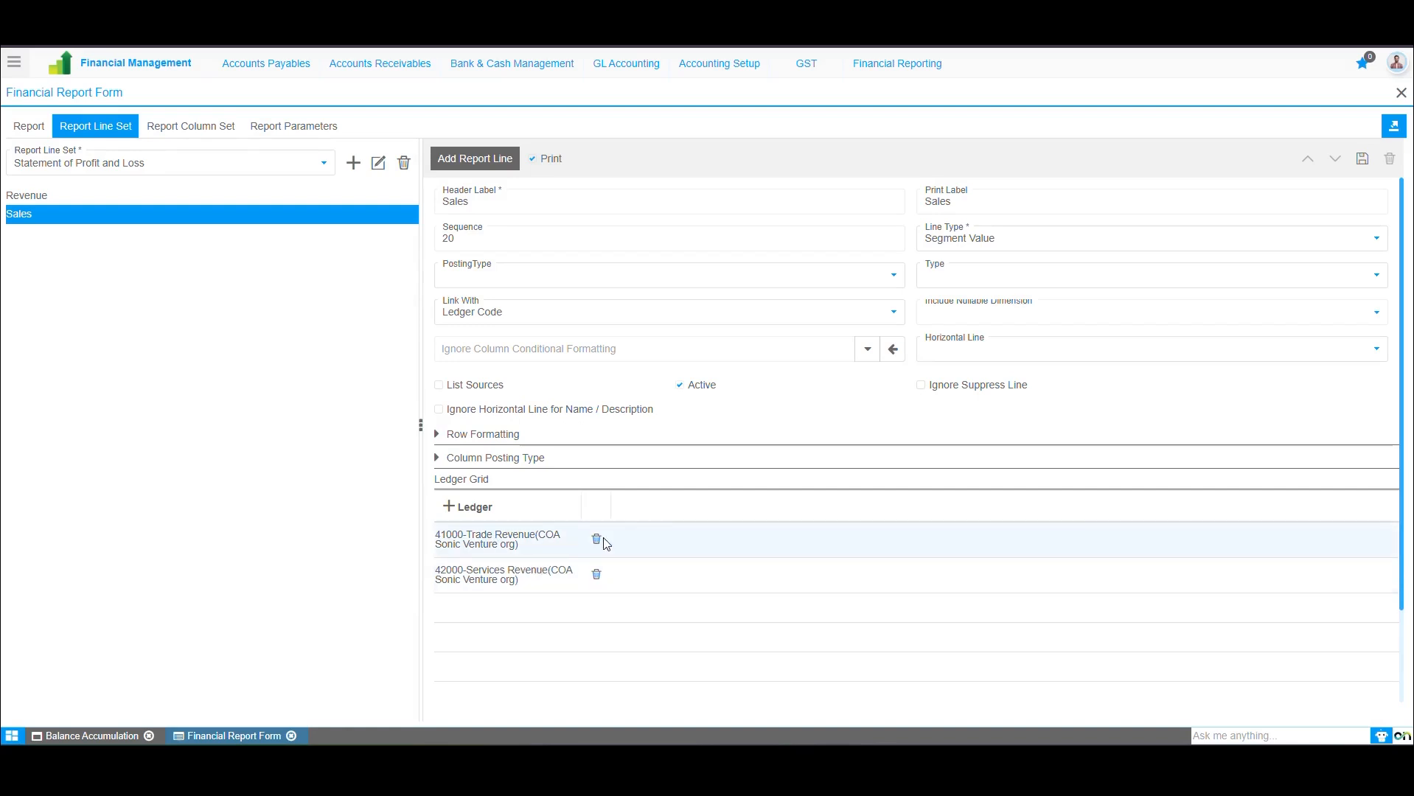
- Delete the Trade Revenue and Services Revenue ledgers from the Sales line's ledger grid
{"action": "left_click", "coordinate": [597, 539]}
{"action": "left_click", "coordinate": [704, 417]}
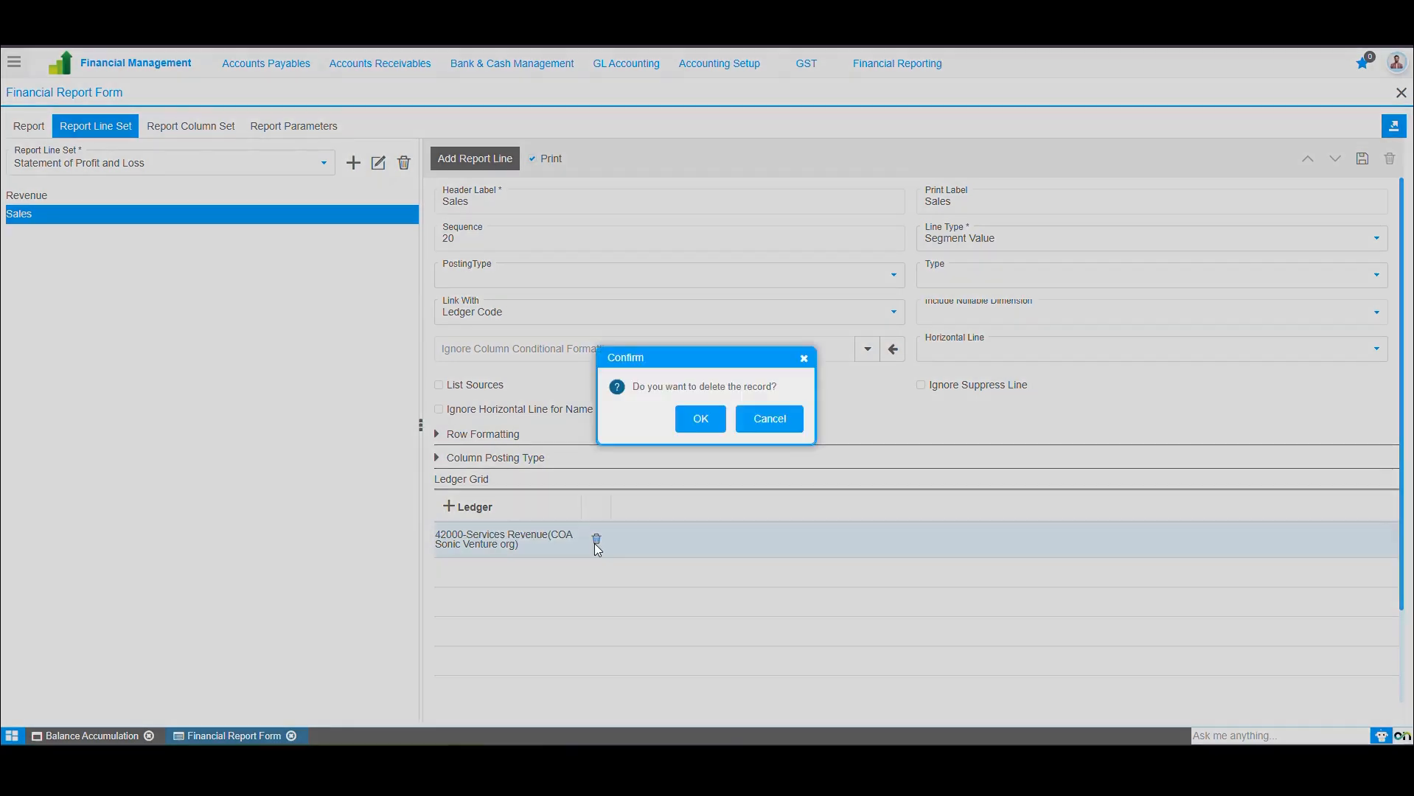
{"action": "left_click", "coordinate": [698, 417]}
- Link the Sales line with Ledger Group and set its group name to Management Profit & Loss
{"action": "left_click", "coordinate": [691, 322]}
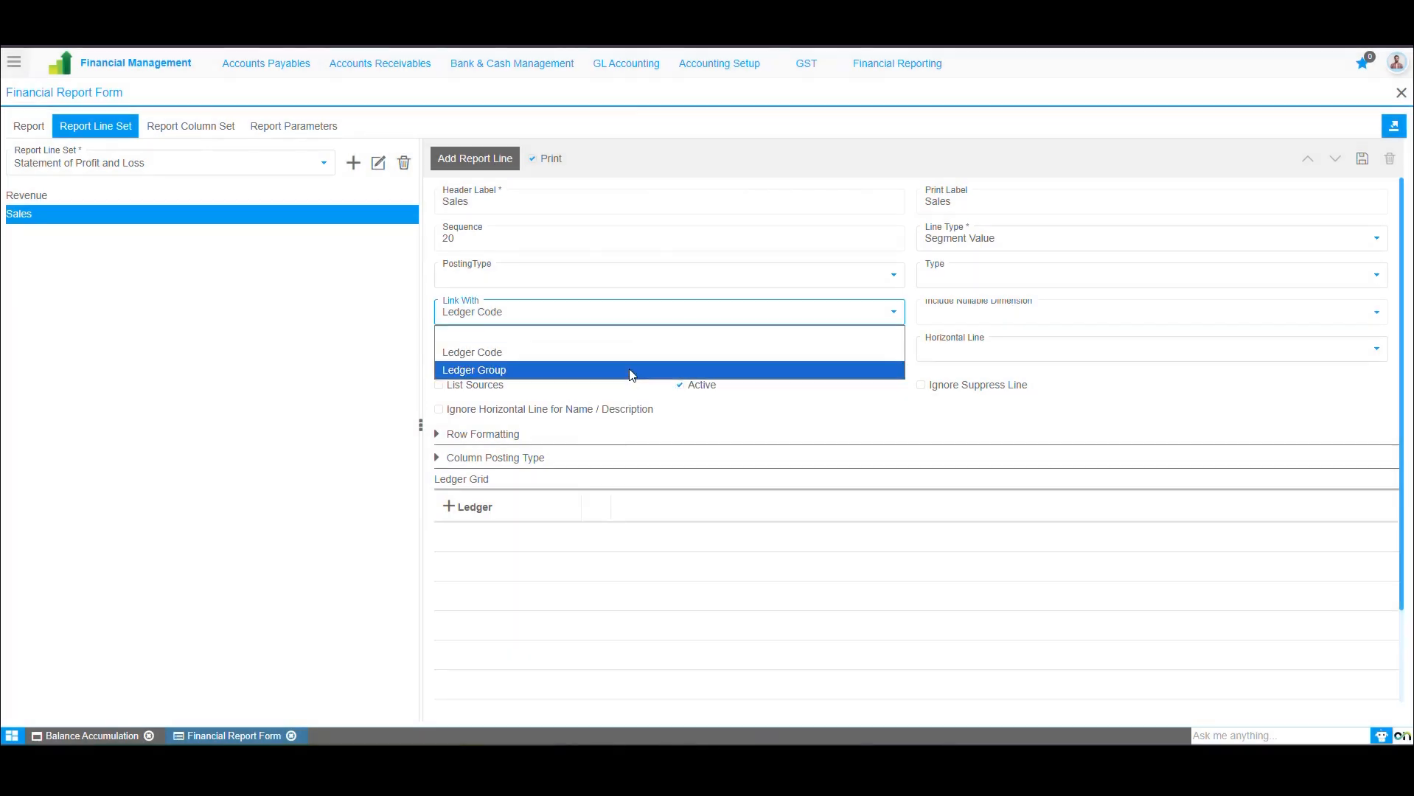
{"action": "left_click", "coordinate": [631, 371]}
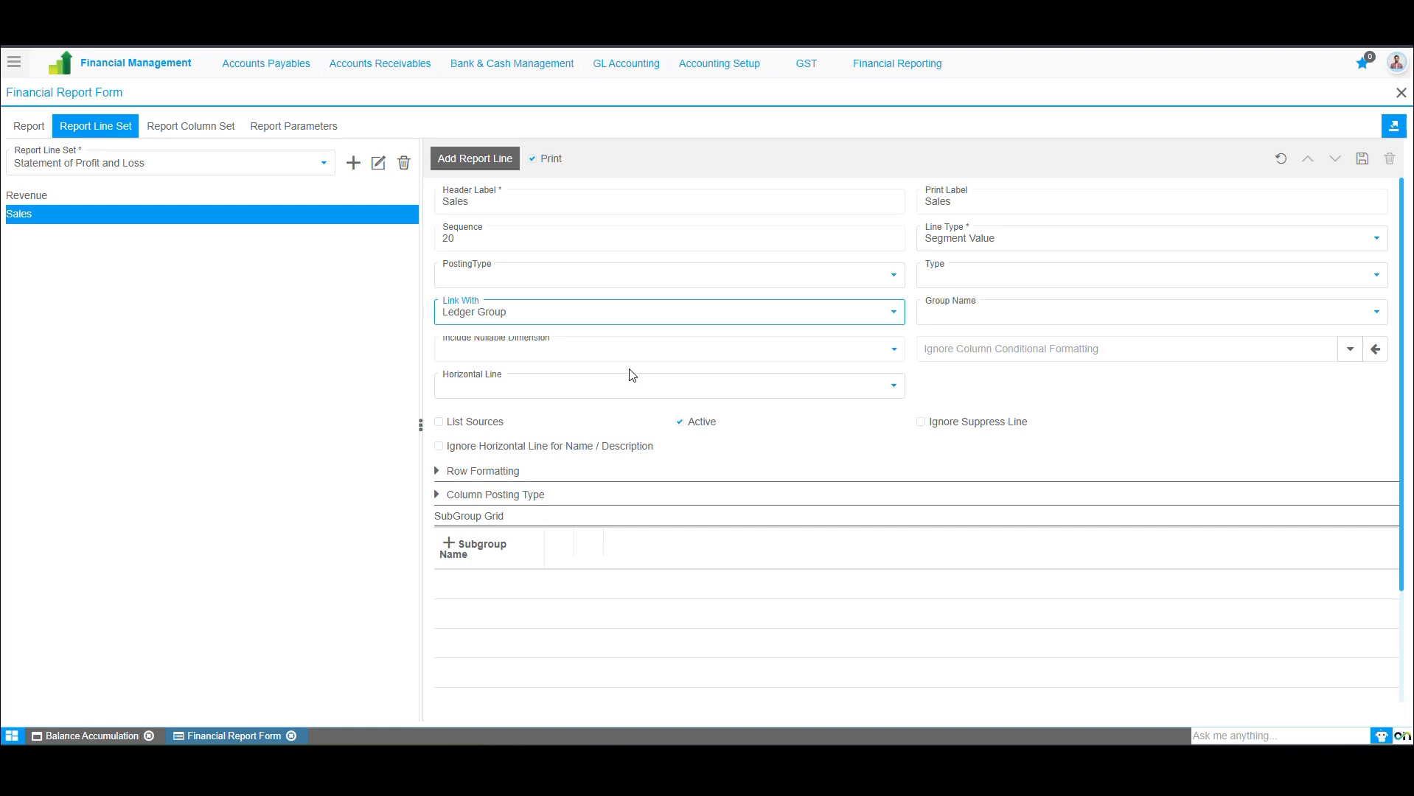
{"action": "left_click", "coordinate": [985, 314]}
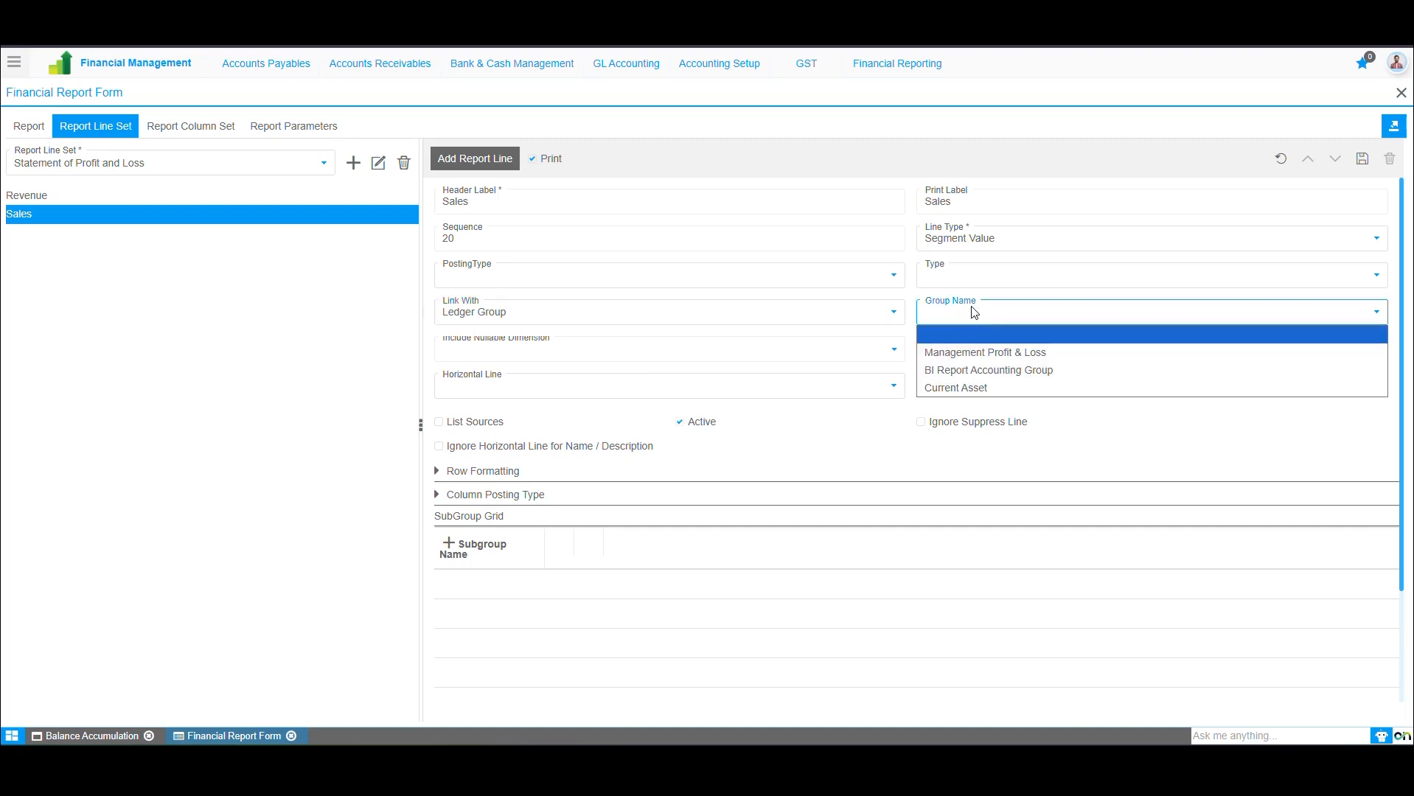
{"action": "left_click", "coordinate": [984, 353]}
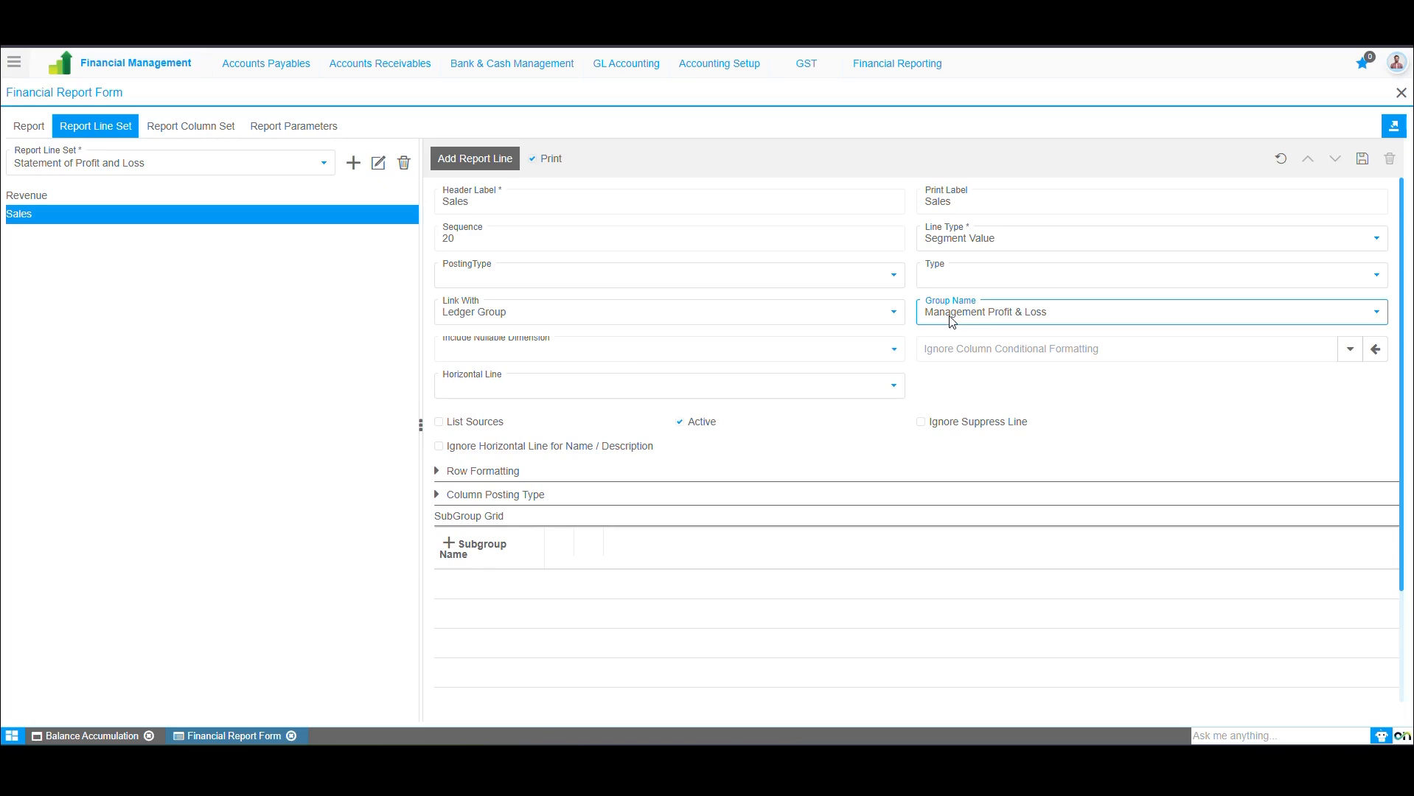
- Add the Revenue subgroup to the Sales line's subgroup grid
{"action": "left_click", "coordinate": [448, 543]}
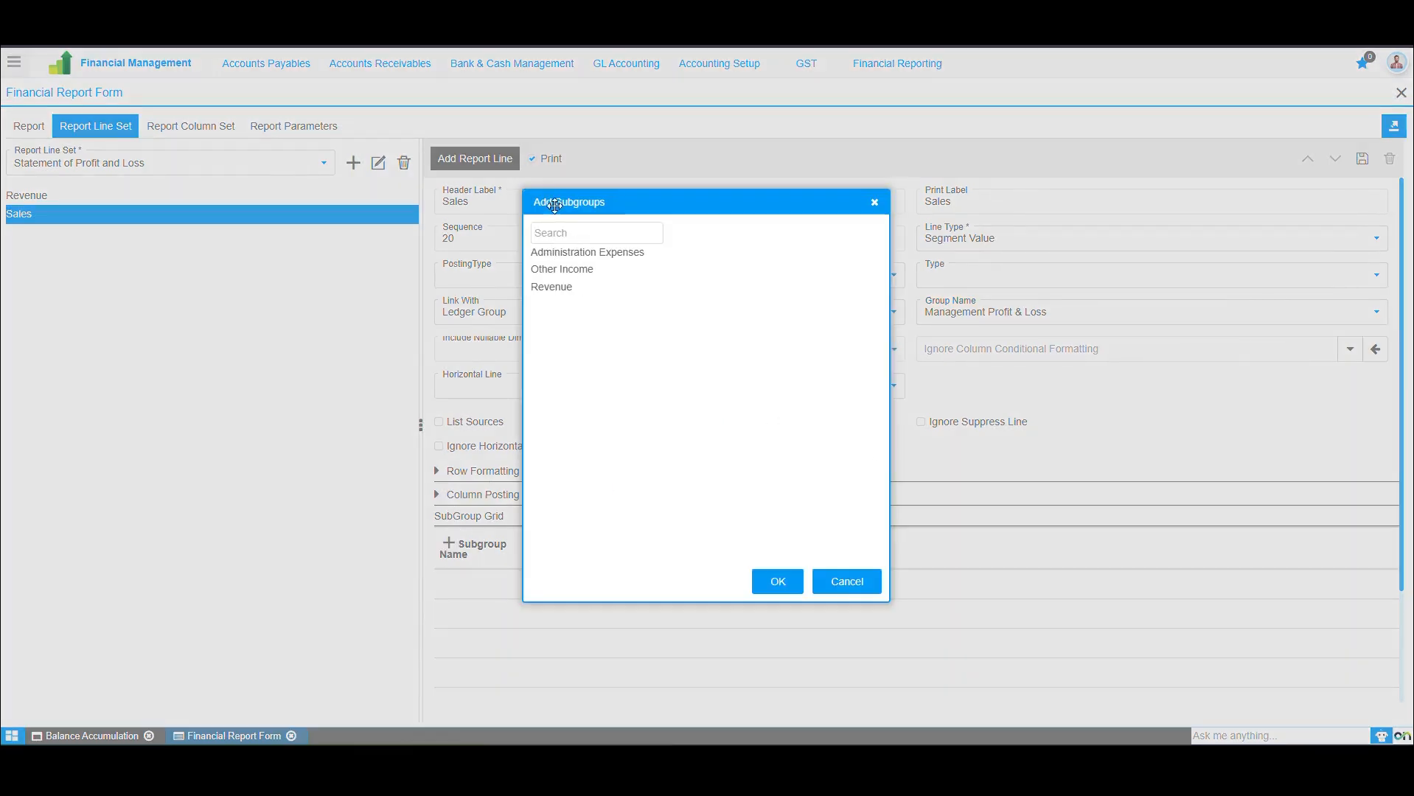
{"action": "left_click", "coordinate": [561, 288]}
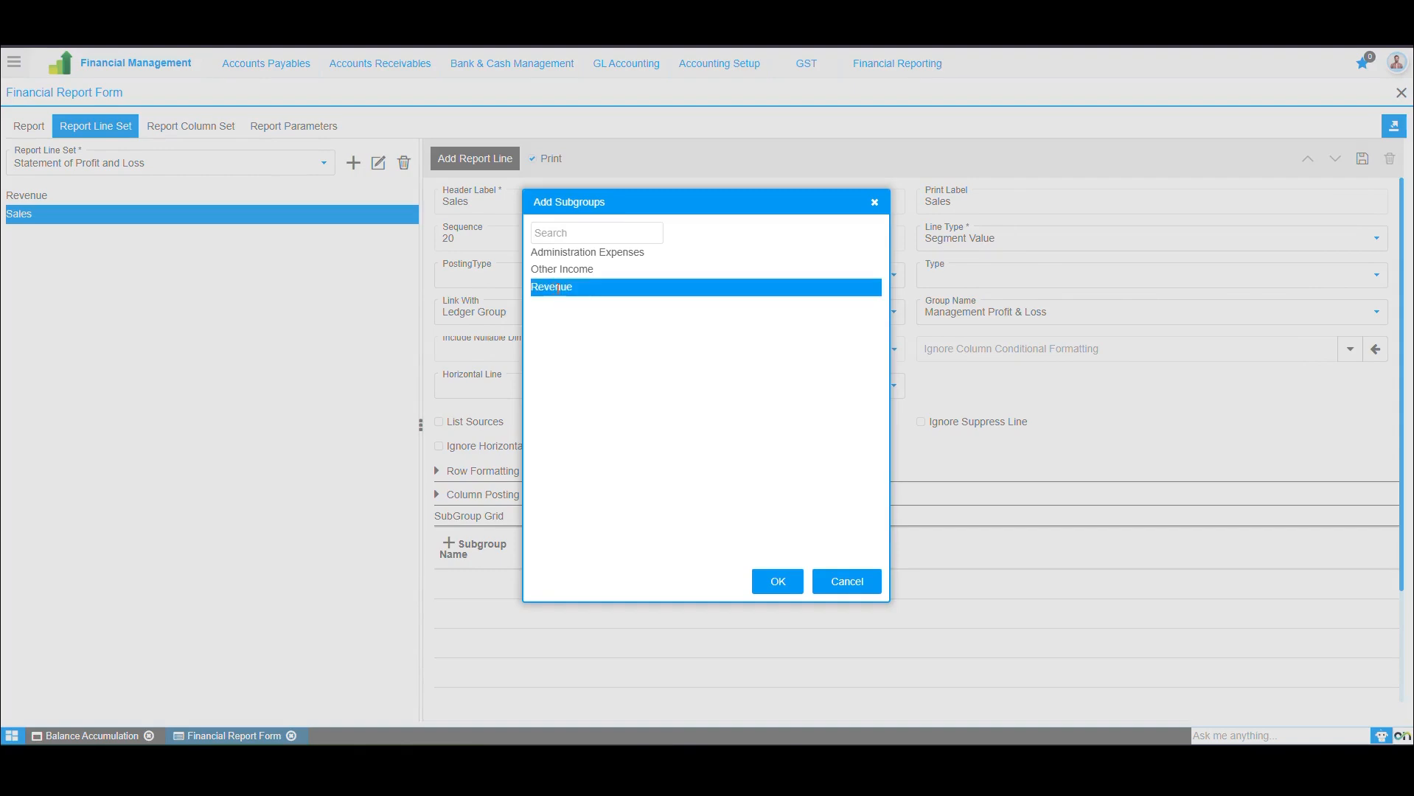
{"action": "left_click", "coordinate": [775, 582]}
- Examine the Revenue subgroup's details and the Sales line's nullable dimension, conditional formatting, horizontal line, row formatting and column posting type options
{"action": "left_click", "coordinate": [589, 583]}
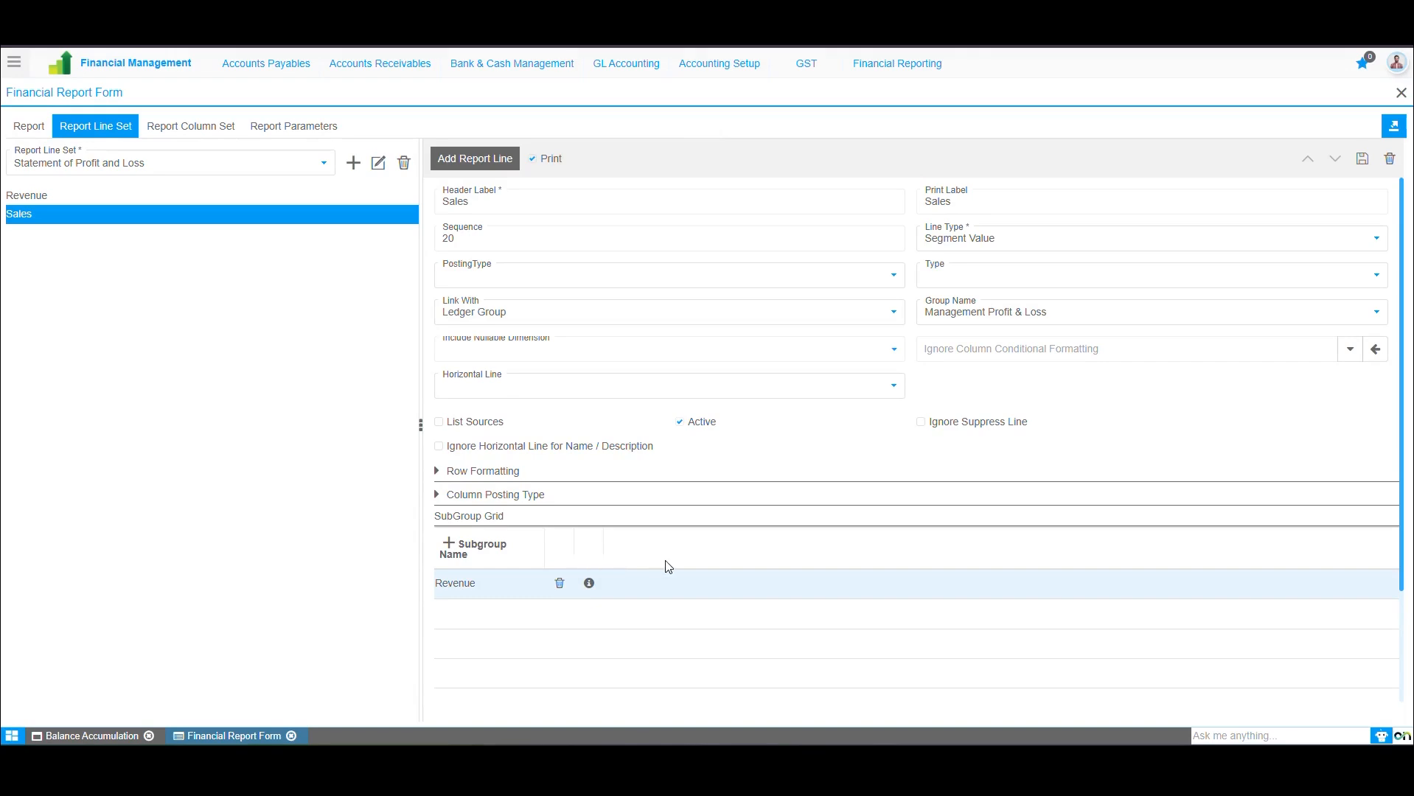
{"action": "mouse_move", "coordinate": [602, 555]}
{"action": "left_click", "coordinate": [558, 356]}
{"action": "left_click", "coordinate": [558, 356]}
{"action": "left_click", "coordinate": [1001, 355]}
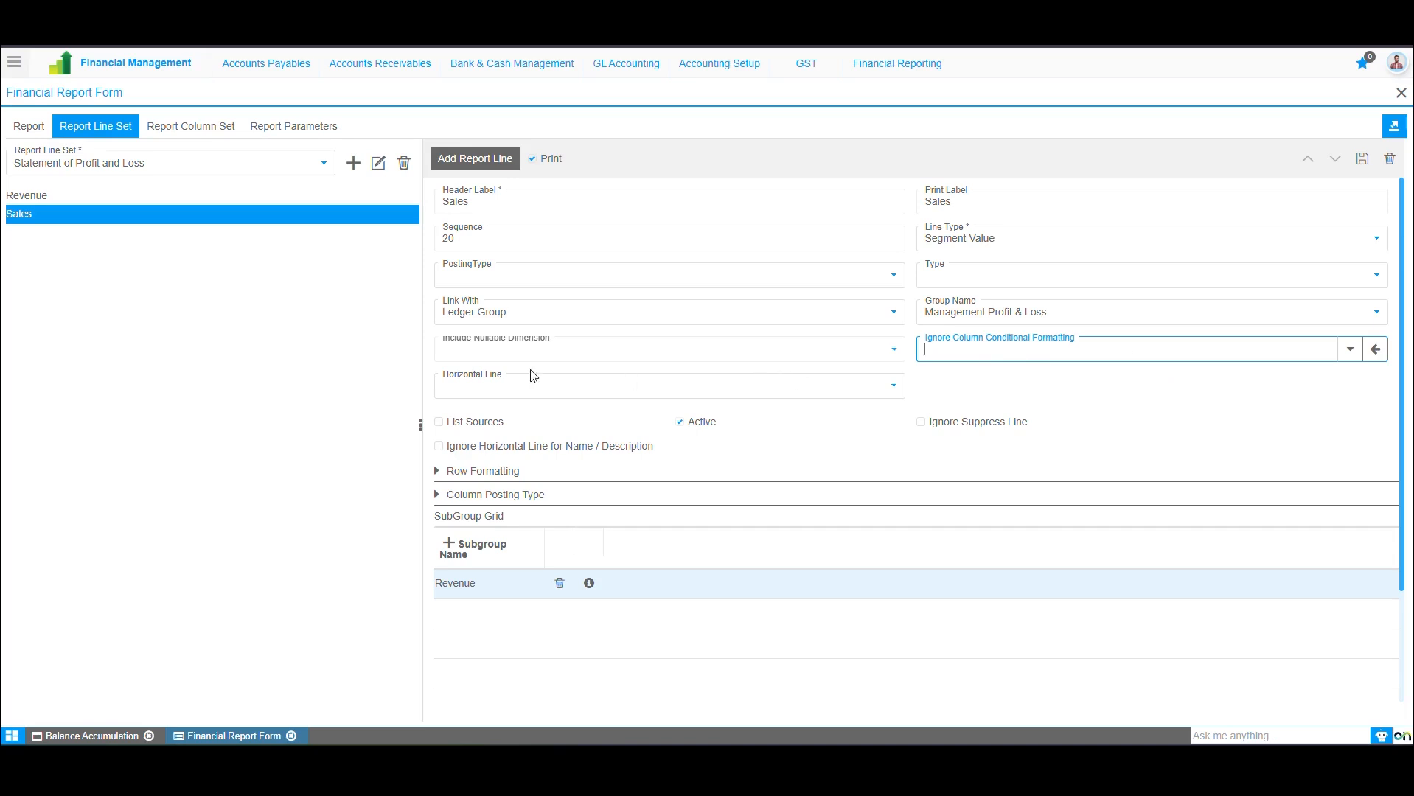
{"action": "left_click", "coordinate": [534, 391]}
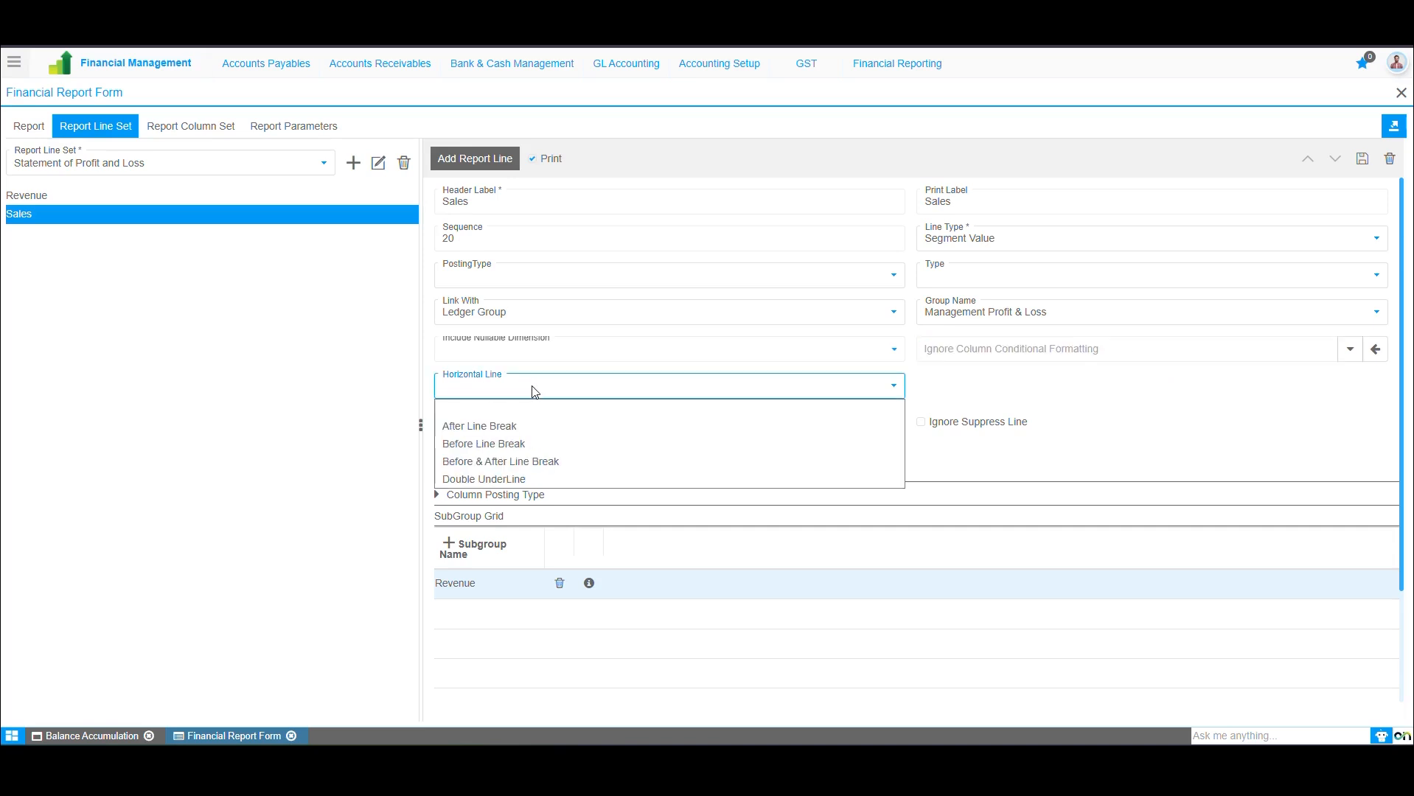
{"action": "left_click", "coordinate": [534, 392]}
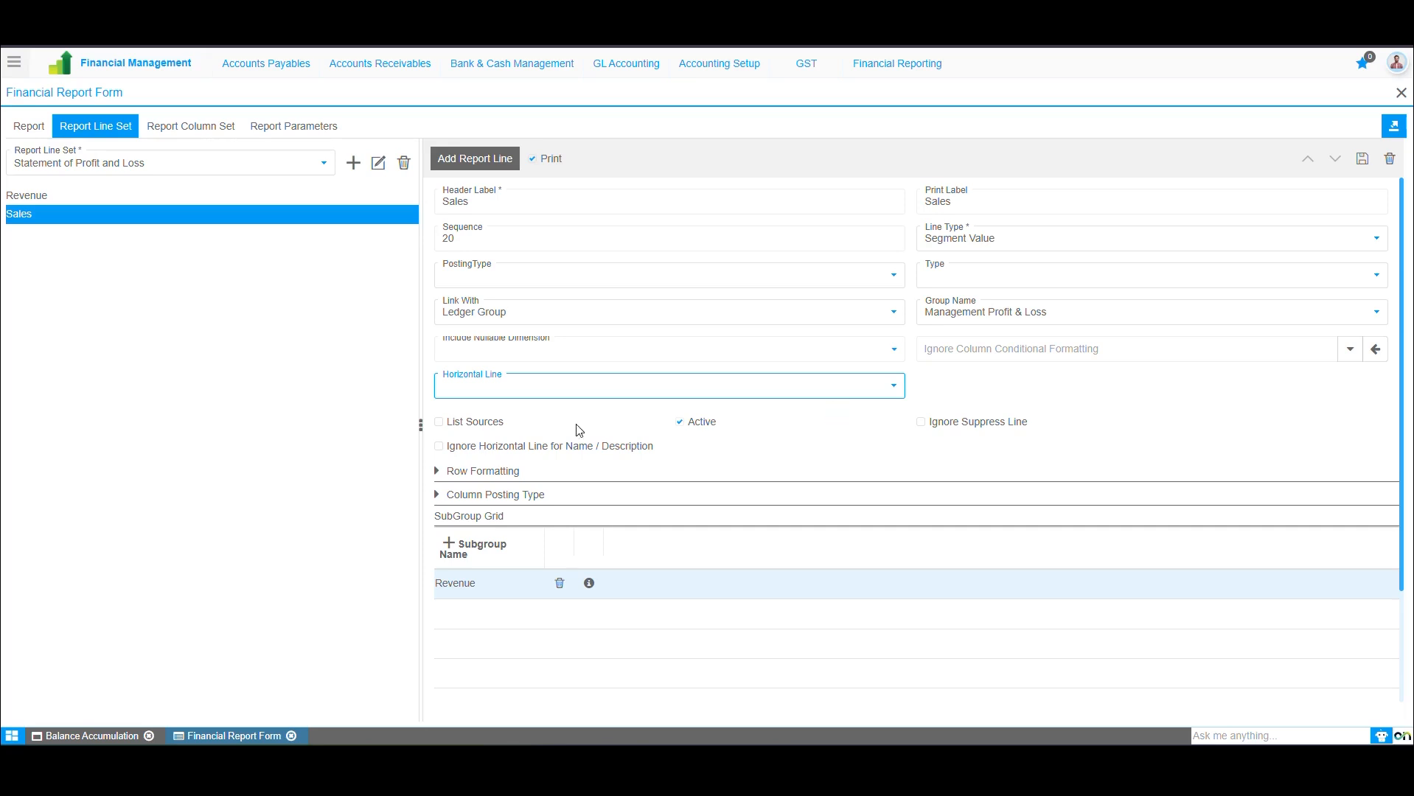
{"action": "left_click", "coordinate": [459, 474]}
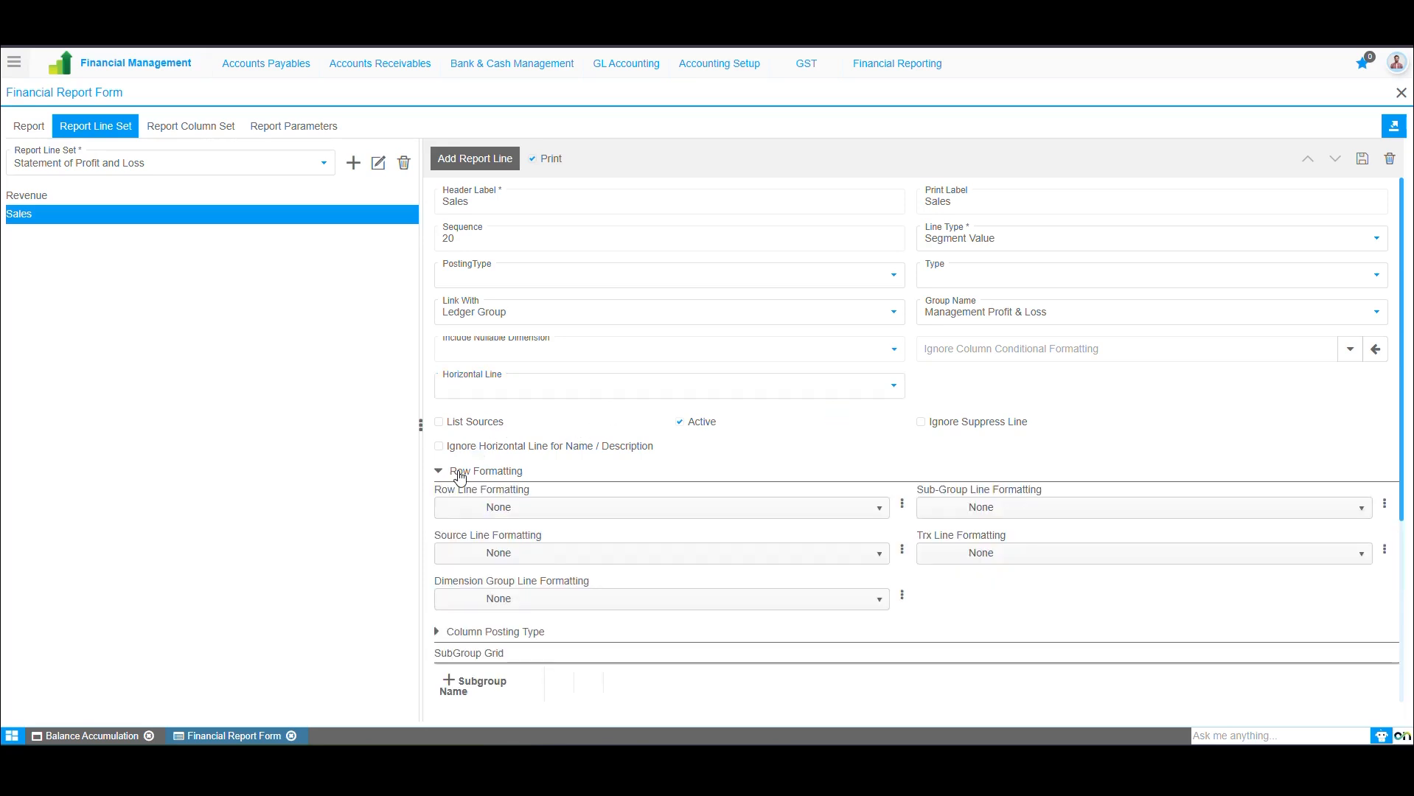
{"action": "left_click", "coordinate": [460, 476]}
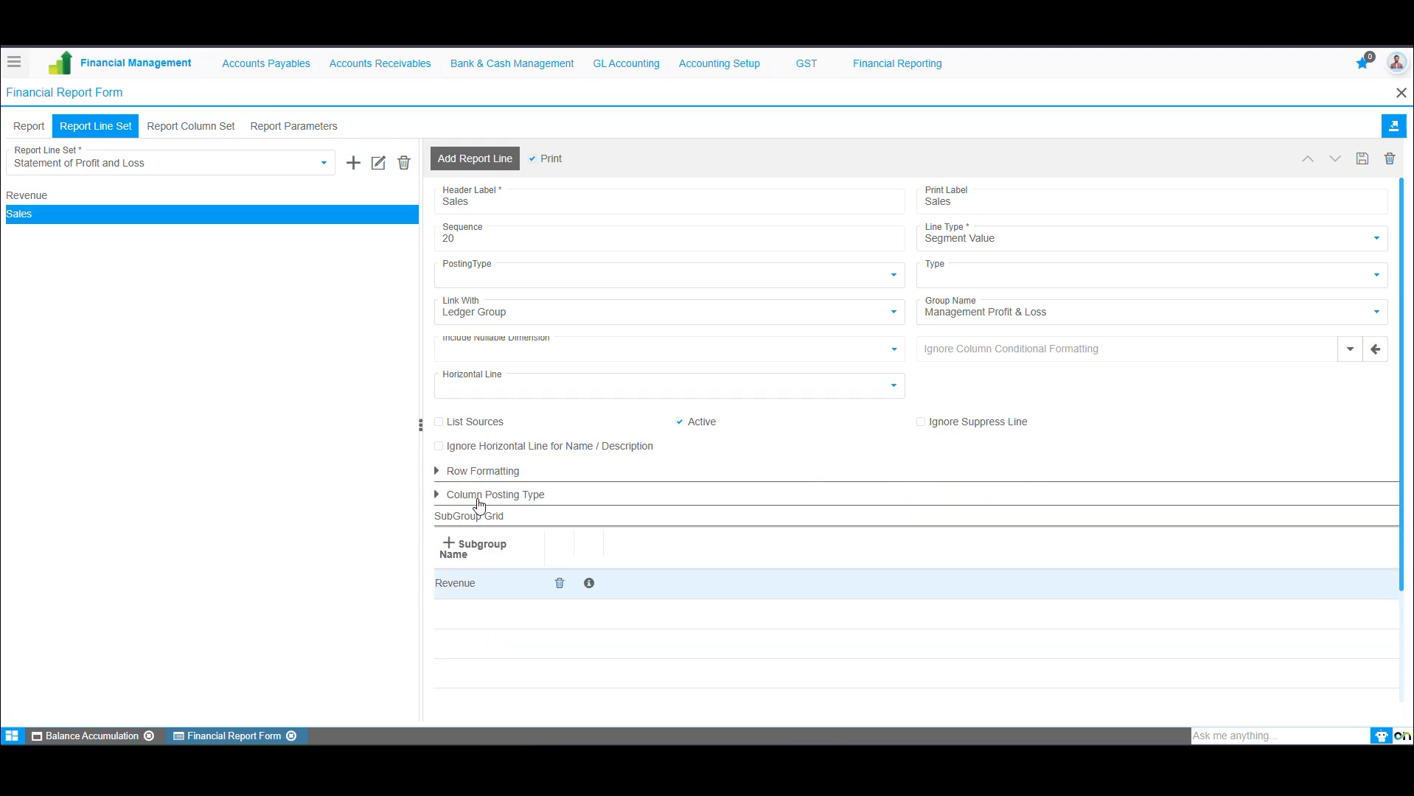
{"action": "left_click", "coordinate": [483, 500]}
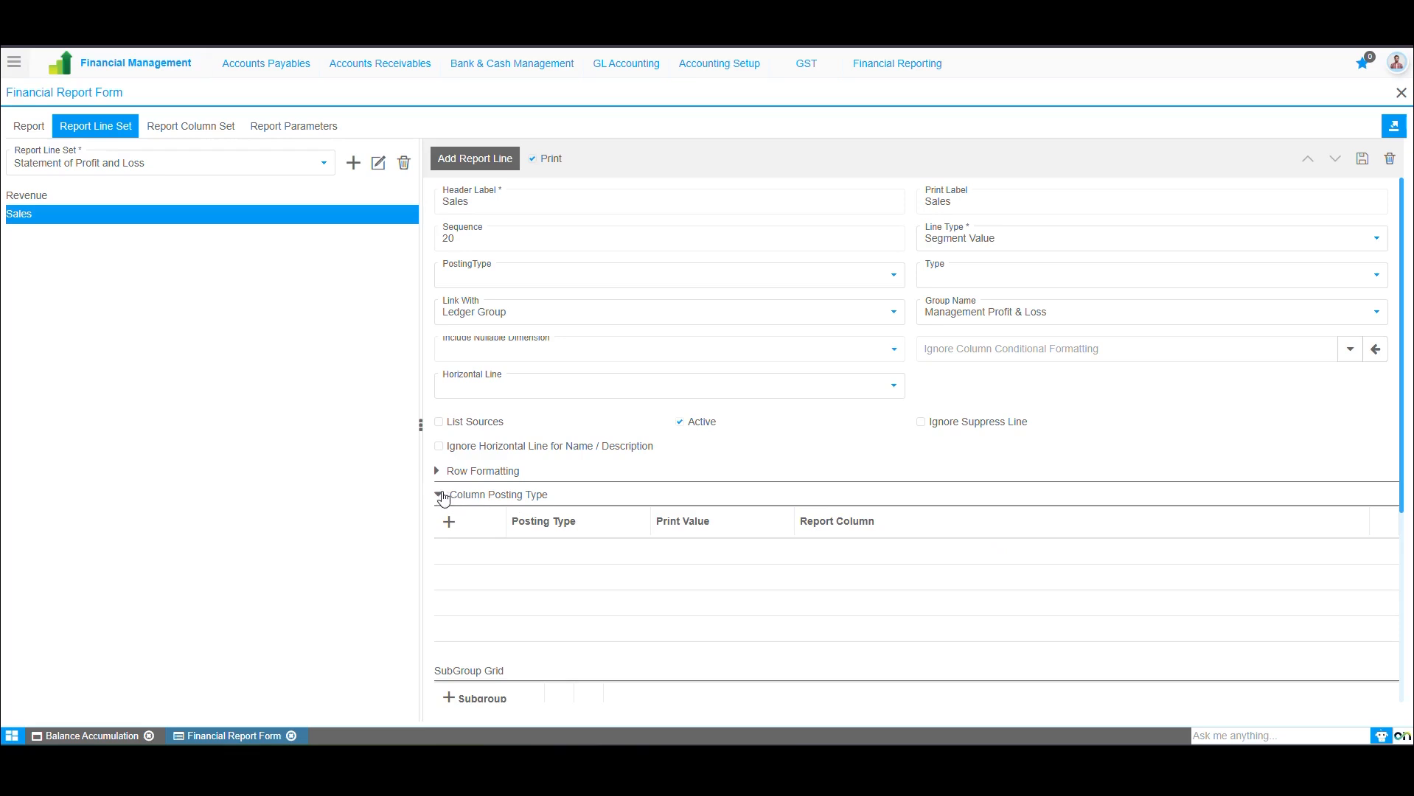
{"action": "left_click", "coordinate": [442, 494]}
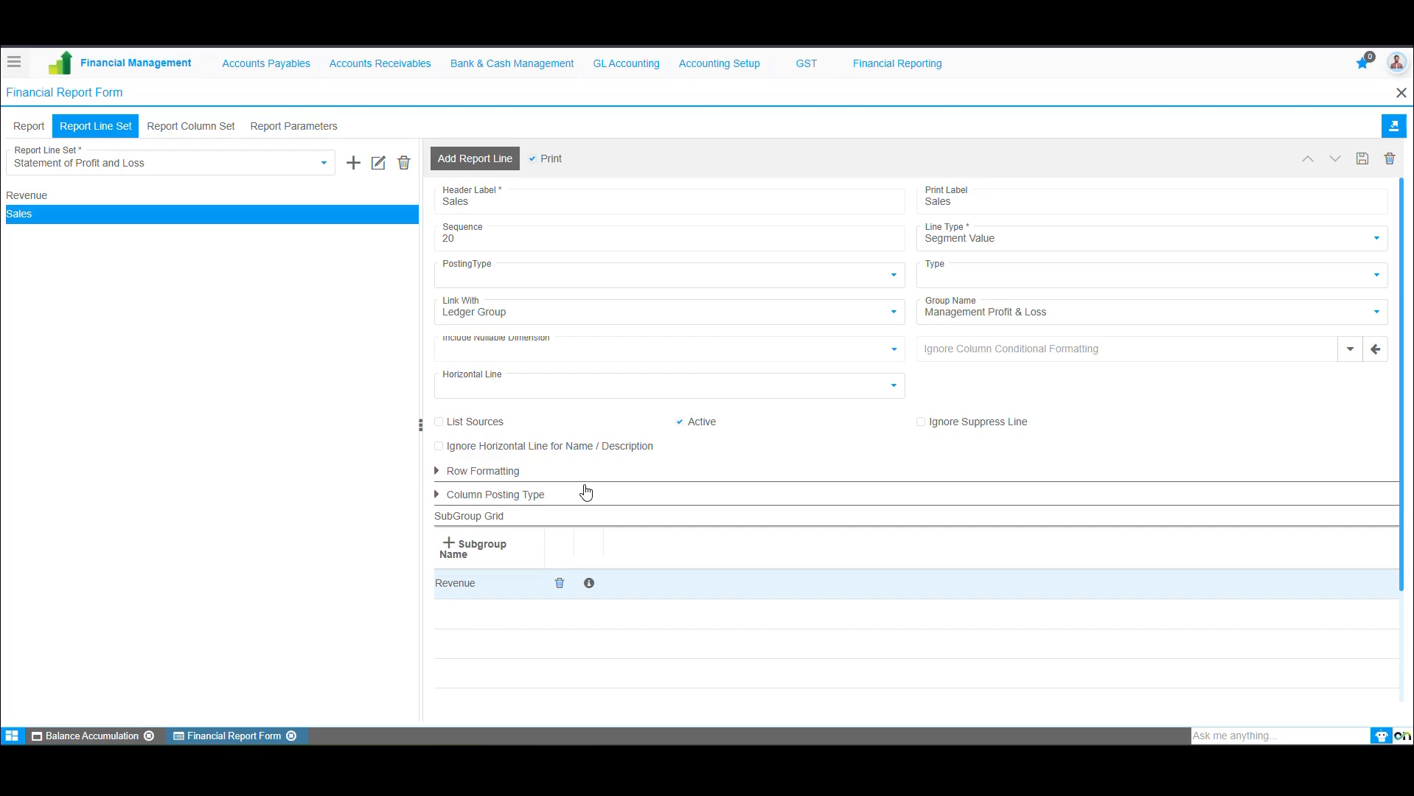
- Save the Sales report line
{"action": "left_click", "coordinate": [1362, 163]}
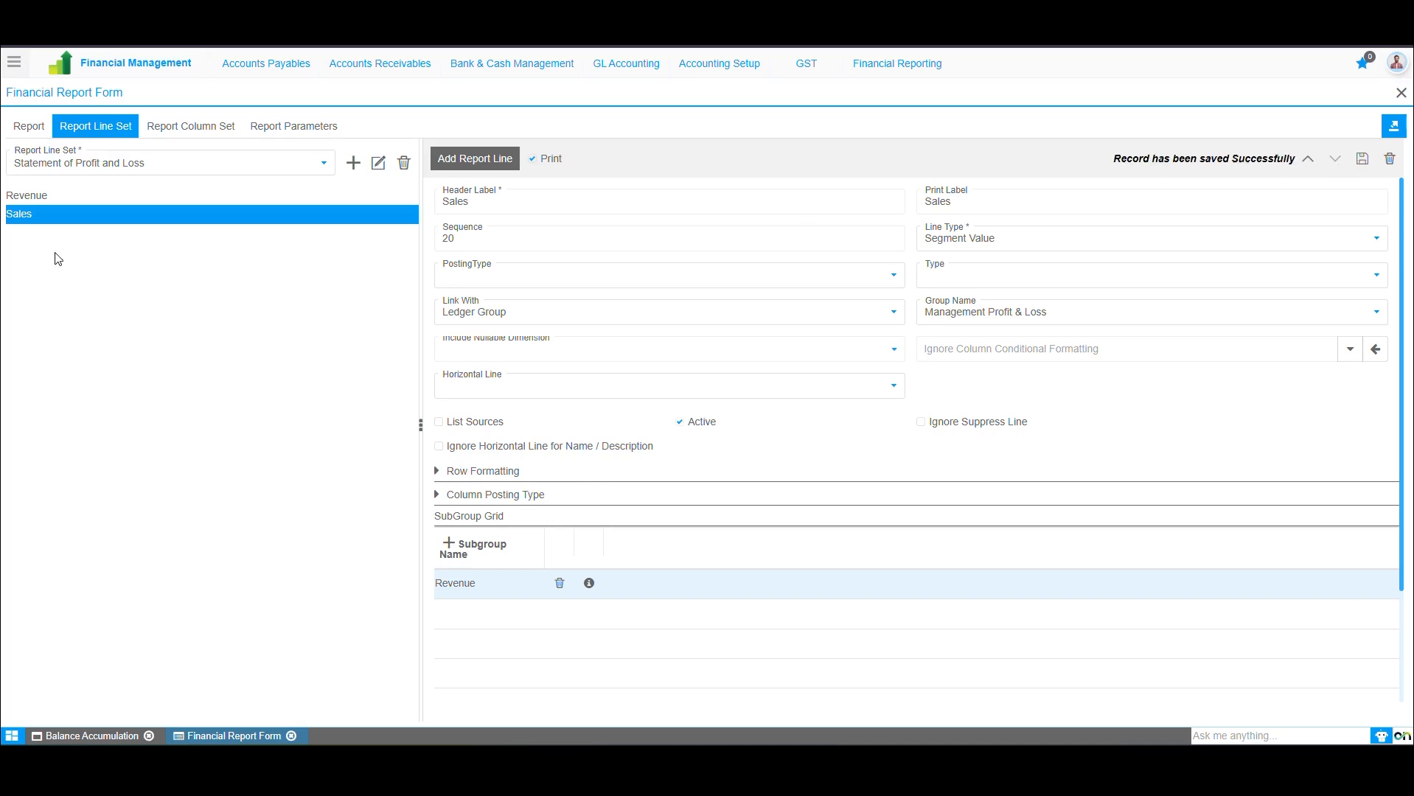
- Add a report line with "Other Income" as both its header label and print label
{"action": "left_click", "coordinate": [474, 159]}
{"action": "left_click", "coordinate": [494, 197]}
{"action": "type", "text": "Other Income"}
{"action": "key", "text": "ctrl+a"}
{"action": "key", "text": "ctrl+c"}
{"action": "key", "text": "Tab"}
{"action": "key", "text": "ctrl+v"}
- Set the Other Income line's line type to Segment Value and link it with Ledger Group
{"action": "left_click", "coordinate": [961, 248]}
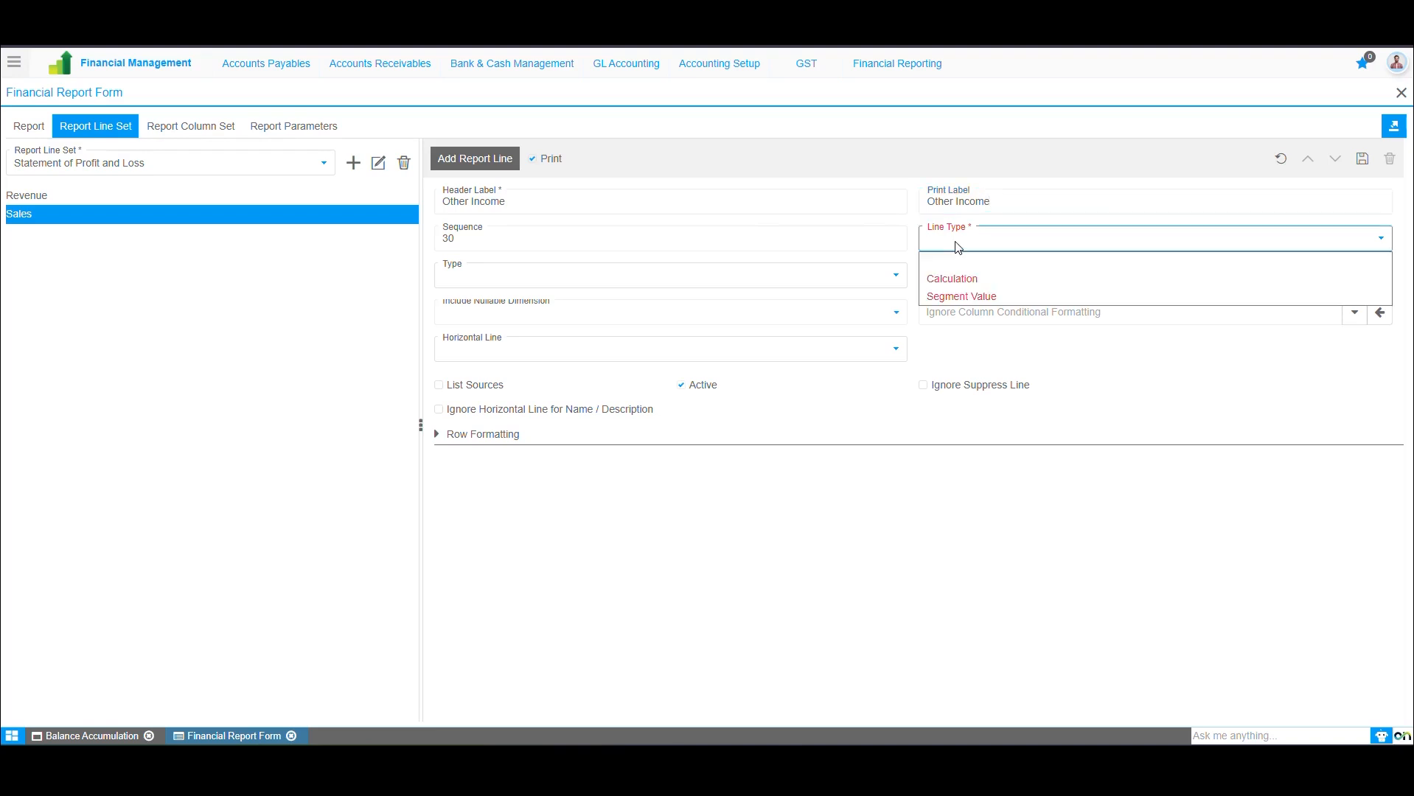
{"action": "left_click", "coordinate": [967, 295]}
{"action": "left_click", "coordinate": [537, 314]}
{"action": "left_click", "coordinate": [530, 370]}
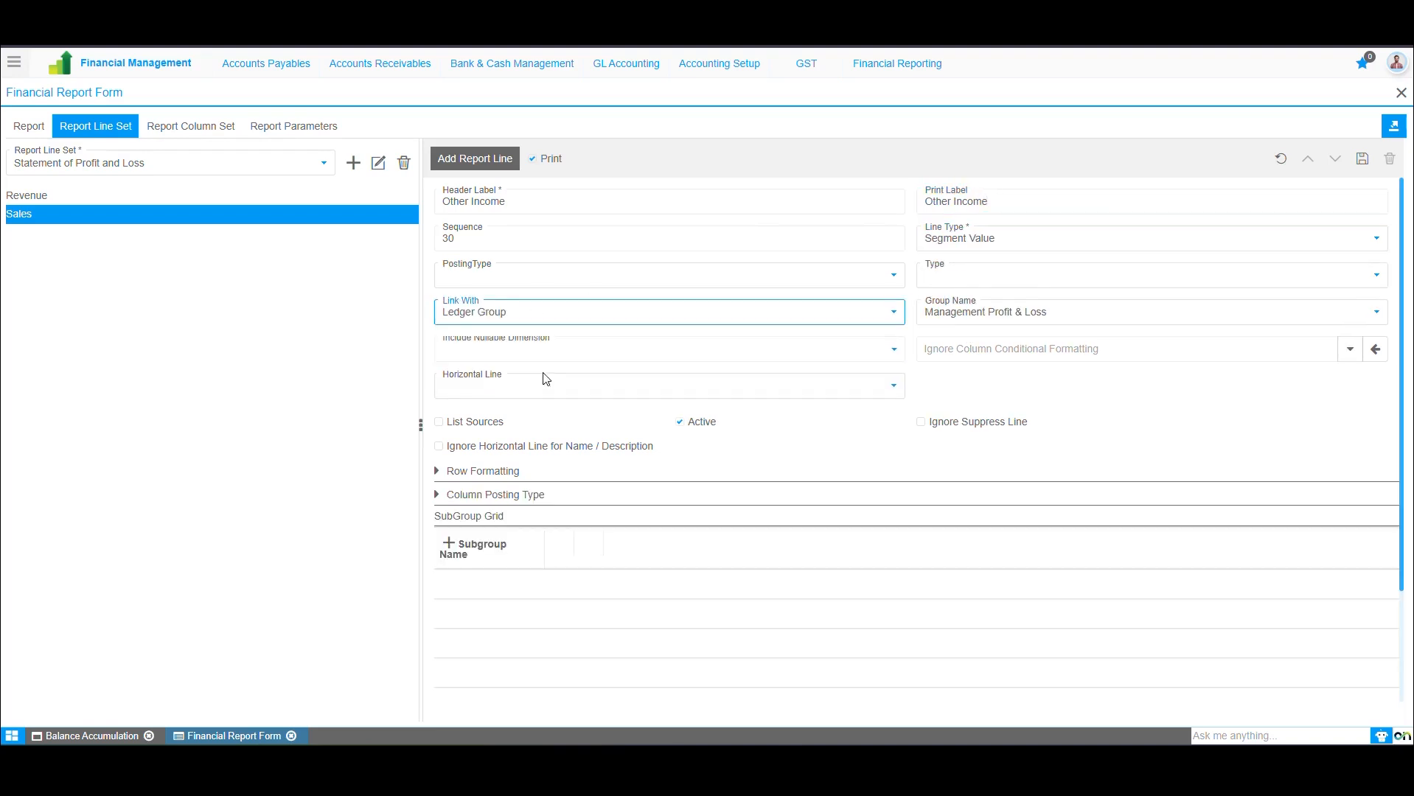
- Add the Other Income subgroup to the Other Income report line, save it, and review the Sales and Other Income lines
{"action": "scroll", "coordinate": [531, 442], "scroll_direction": "down", "scroll_amount": 1}
{"action": "left_click", "coordinate": [448, 495]}
{"action": "left_click", "coordinate": [562, 269]}
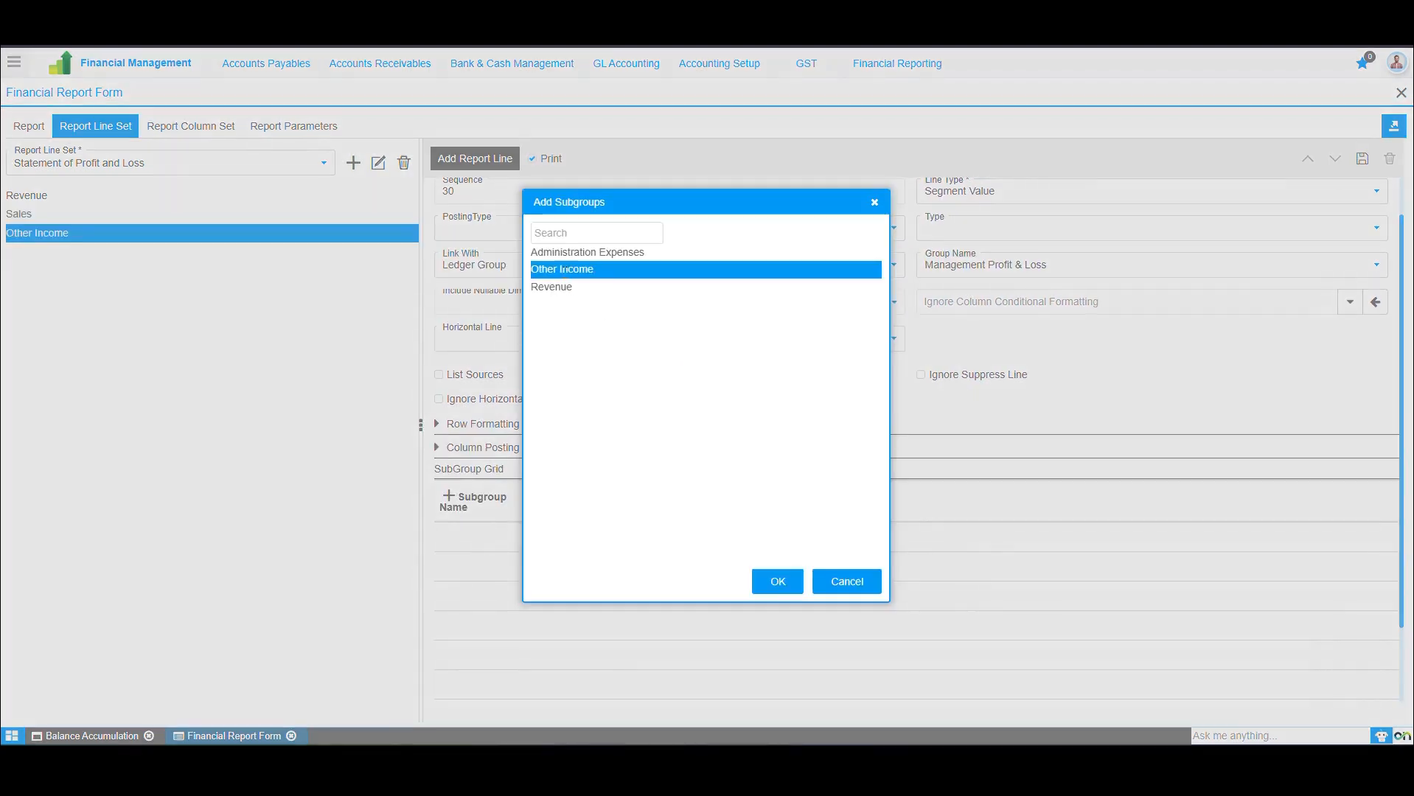
{"action": "left_click", "coordinate": [776, 582]}
{"action": "left_click", "coordinate": [1361, 162]}
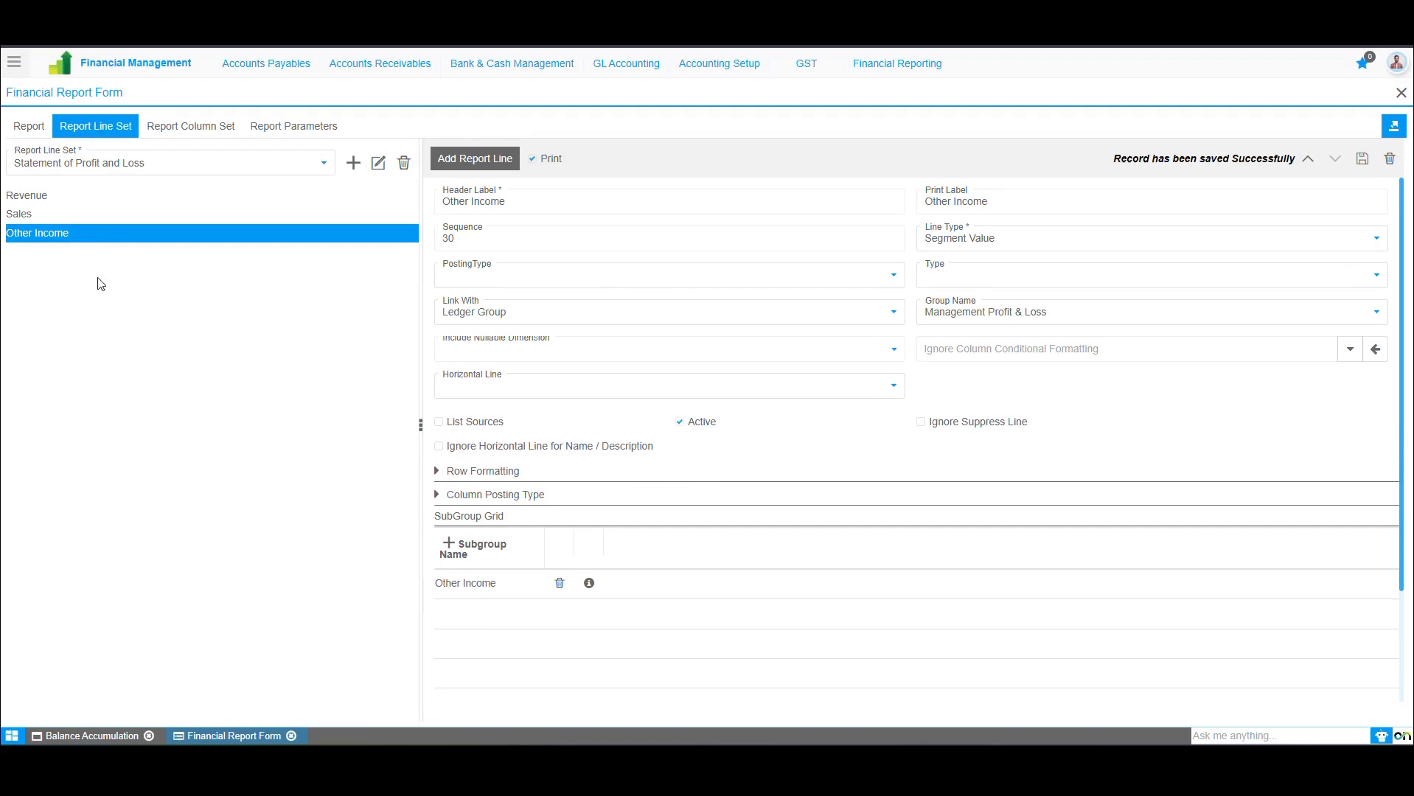
{"action": "left_click", "coordinate": [44, 215]}
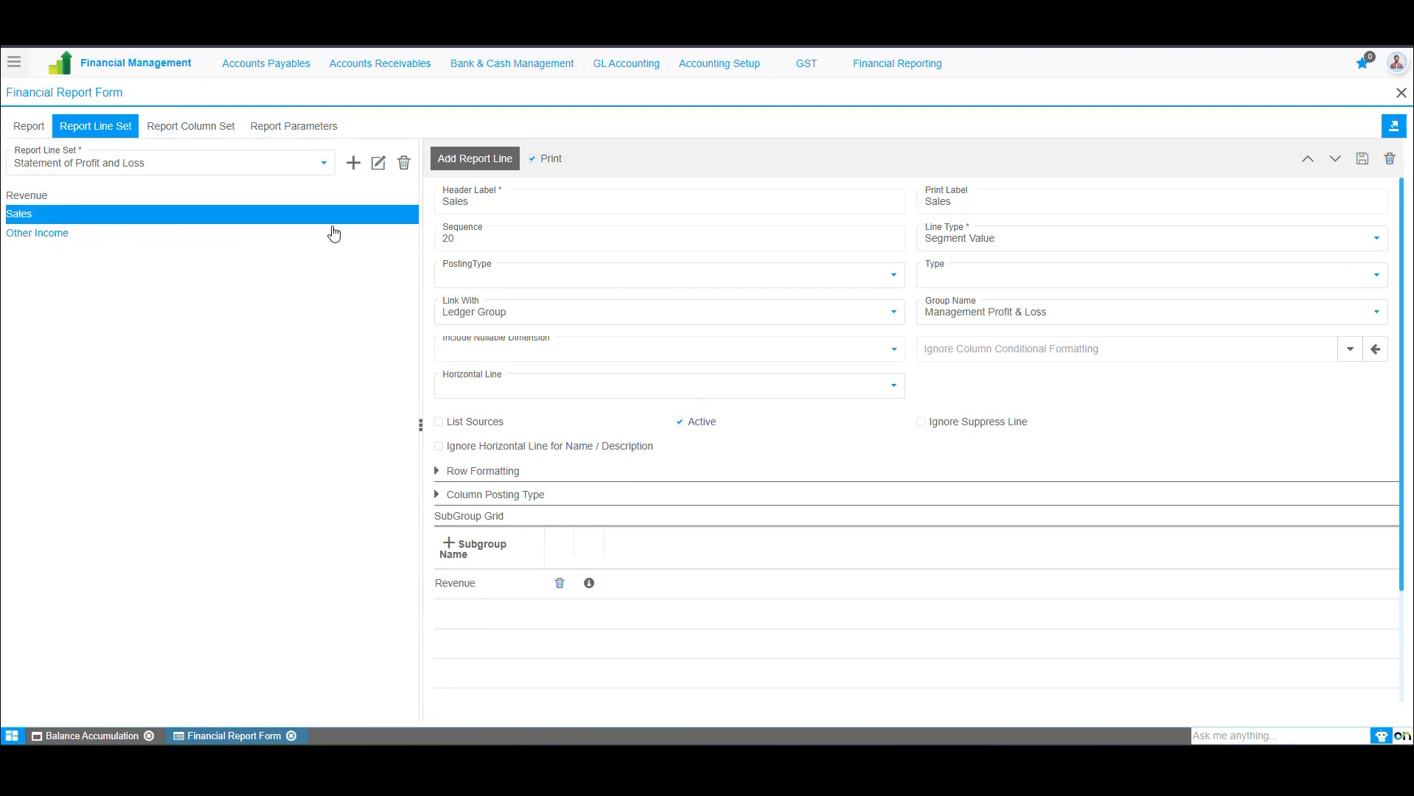
{"action": "left_click", "coordinate": [214, 234]}
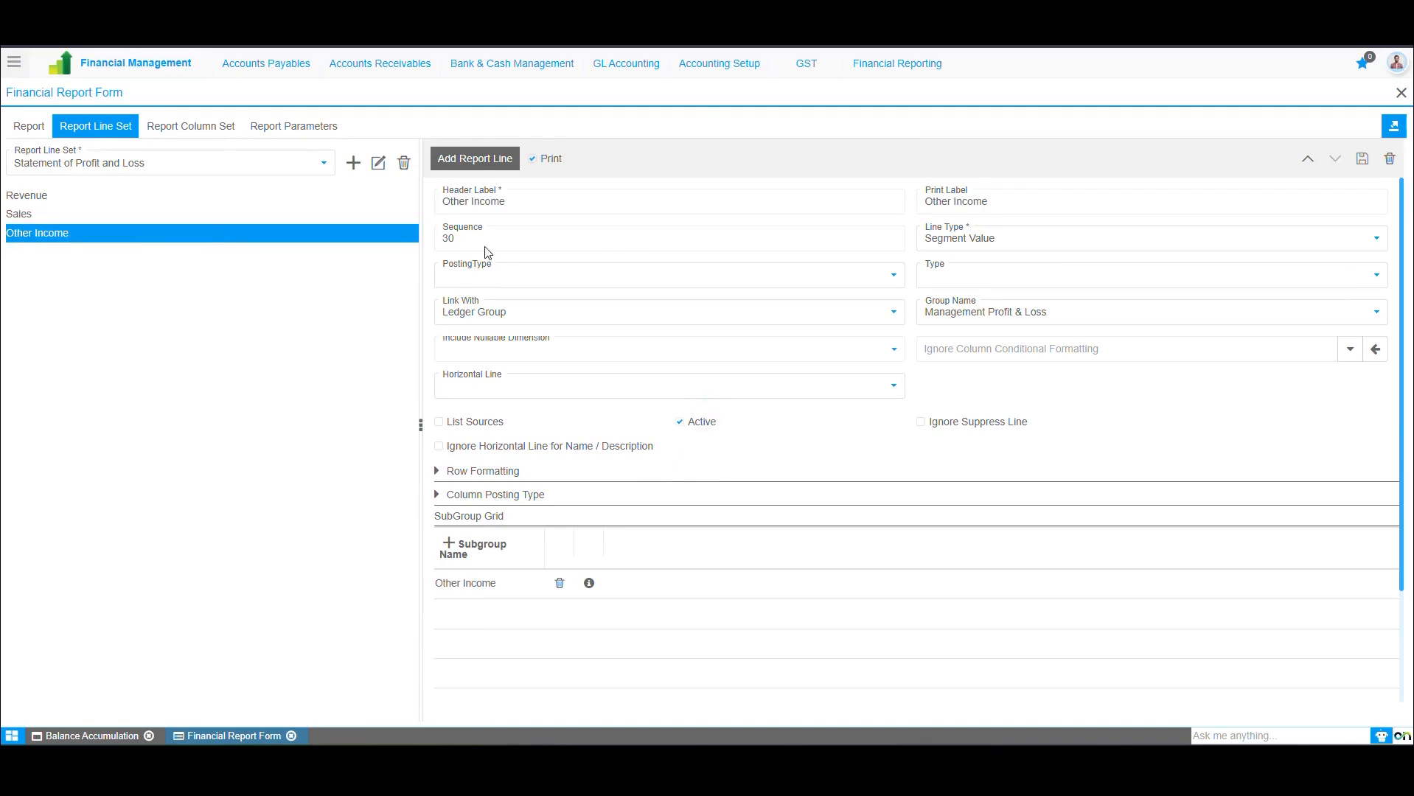
- Add a report line with "Total Revenue" as both header label and print label, and set its line type to Calculation
{"action": "left_click", "coordinate": [487, 167]}
{"action": "type", "text": "Total Revenue"}
{"action": "key", "text": "ctrl+a"}
{"action": "key", "text": "ctrl+c"}
{"action": "left_click", "coordinate": [961, 209]}
{"action": "key", "text": "ctrl+v"}
{"action": "left_click", "coordinate": [1010, 238]}
{"action": "left_click", "coordinate": [1002, 279]}
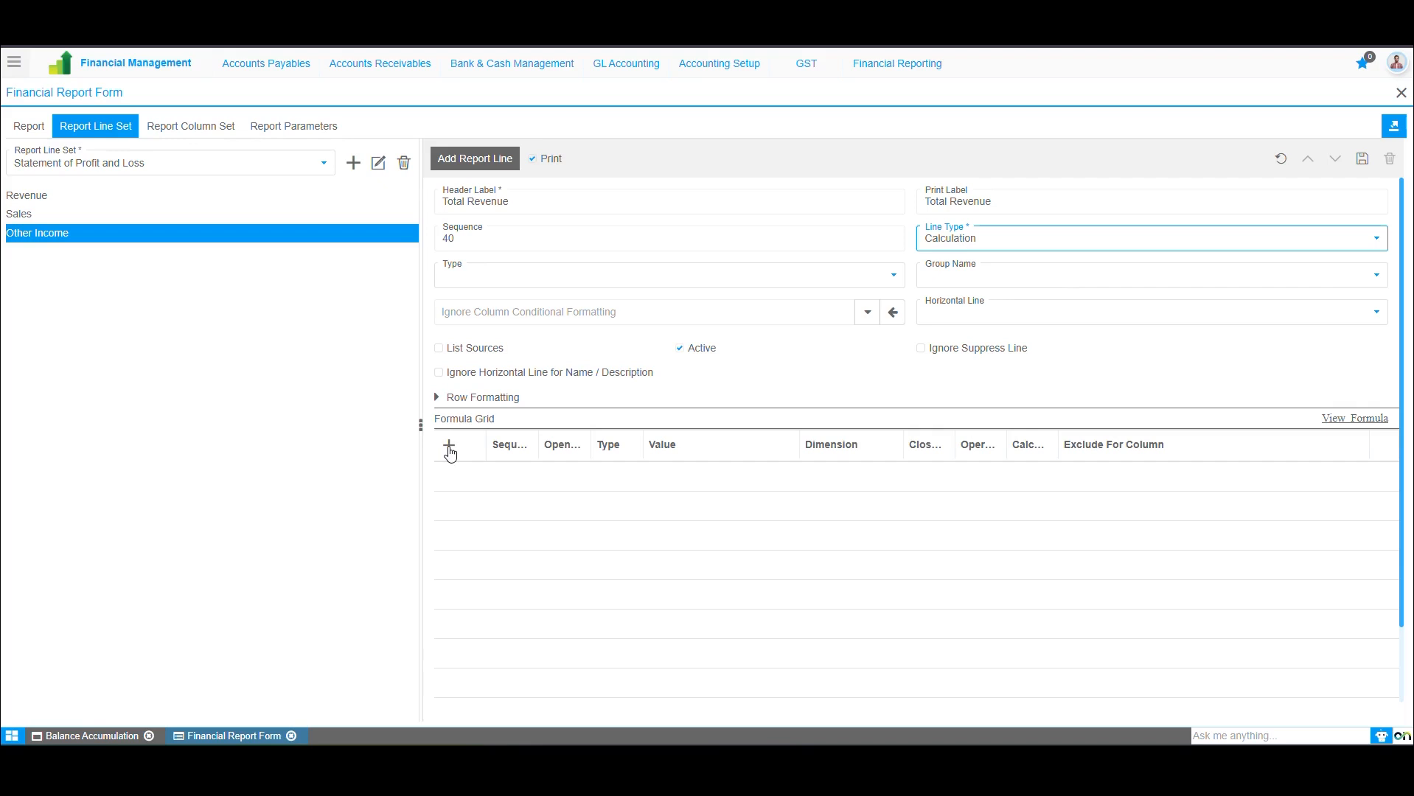
- Add a formula entry to Total Revenue with an open bracket, type Row, value Sales and the + operator
{"action": "left_click", "coordinate": [449, 446]}
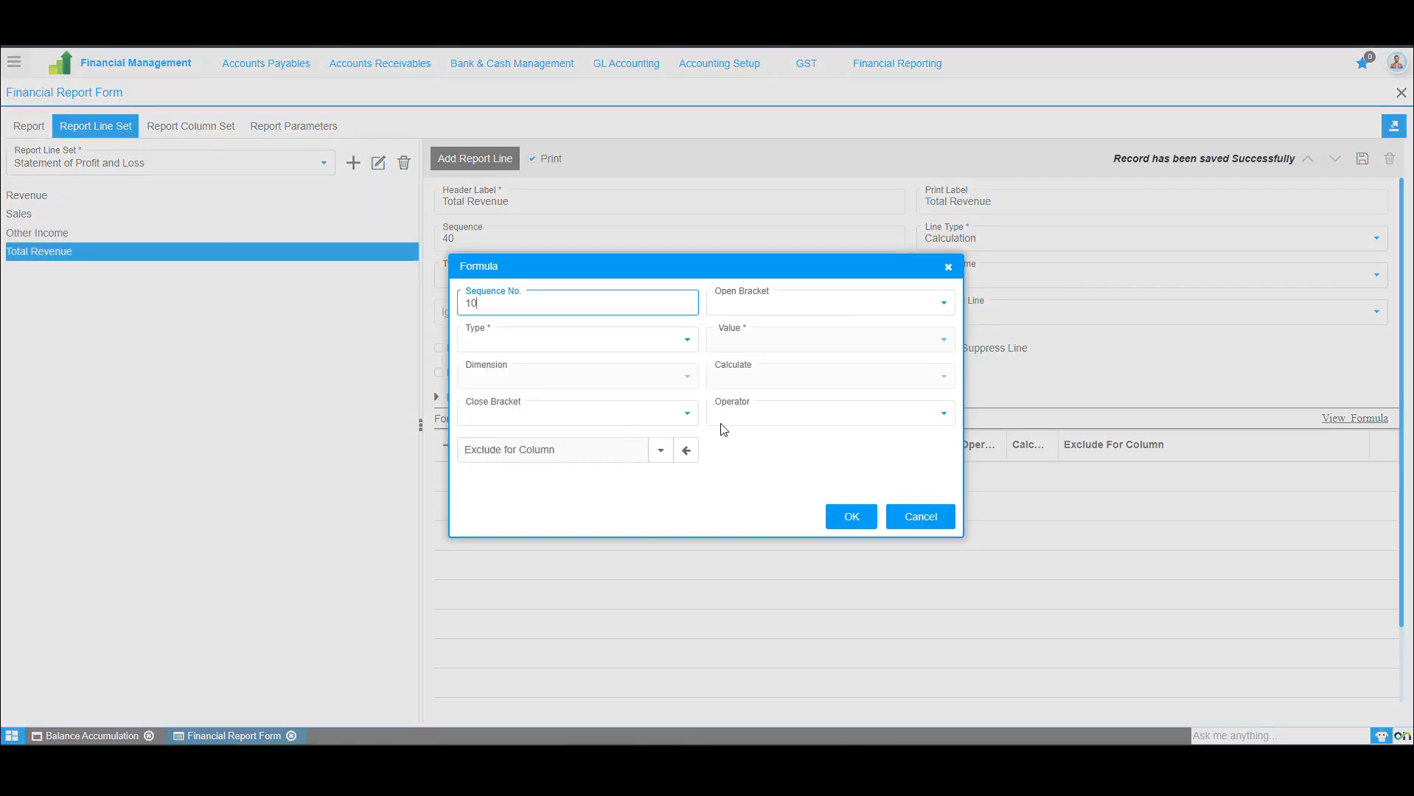
{"action": "left_click", "coordinate": [766, 310]}
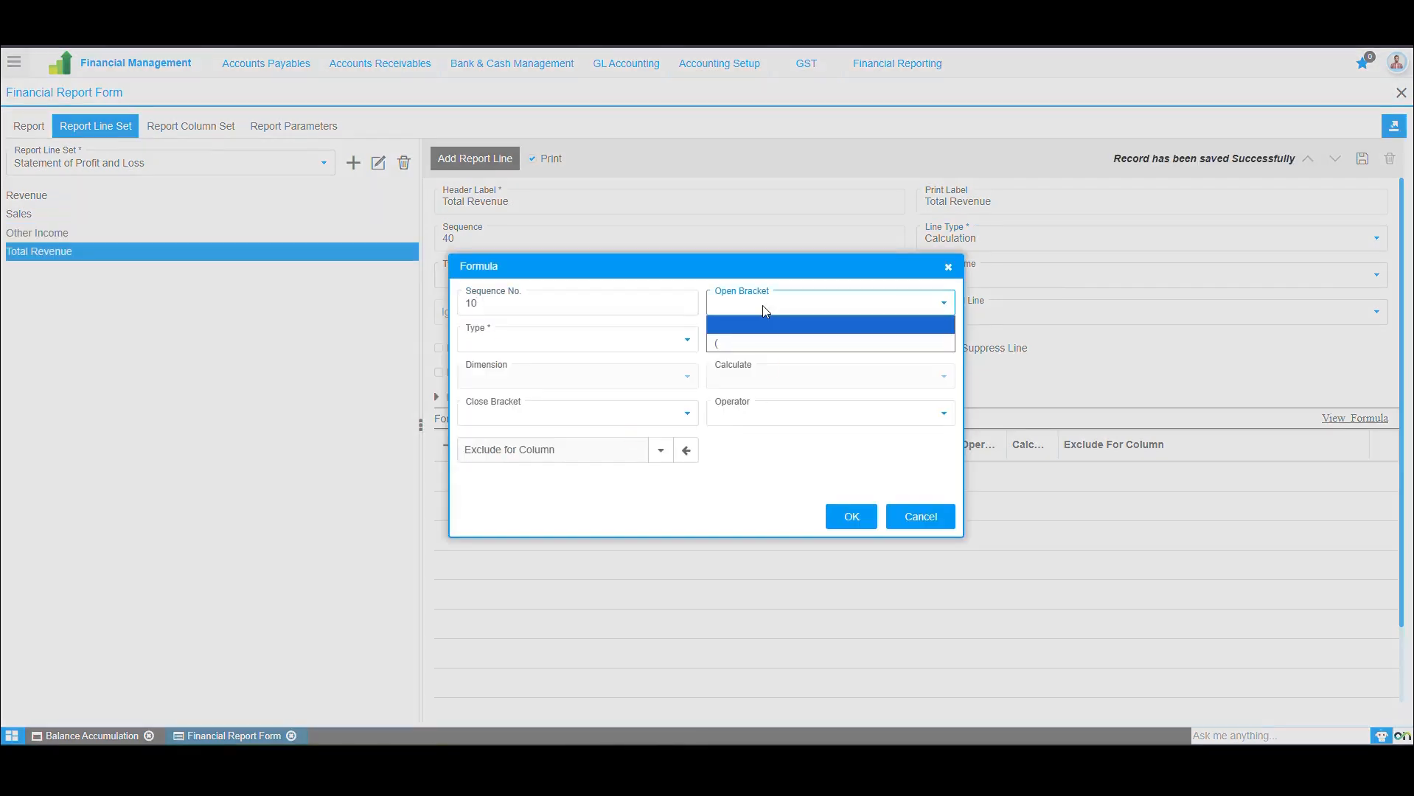
{"action": "left_click", "coordinate": [743, 343]}
{"action": "left_click", "coordinate": [590, 339]}
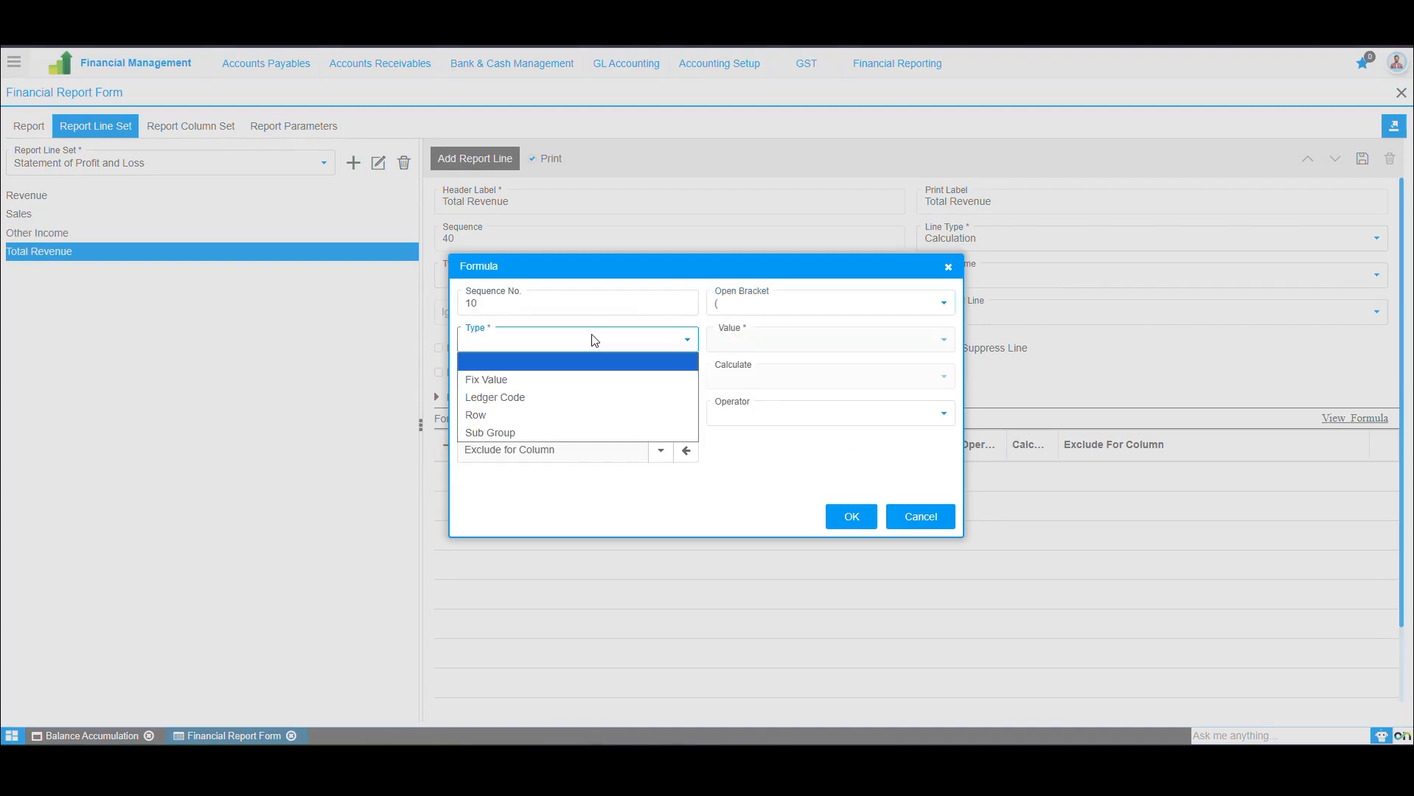
{"action": "left_click", "coordinate": [516, 415]}
{"action": "left_click", "coordinate": [818, 343]}
{"action": "left_click", "coordinate": [783, 400]}
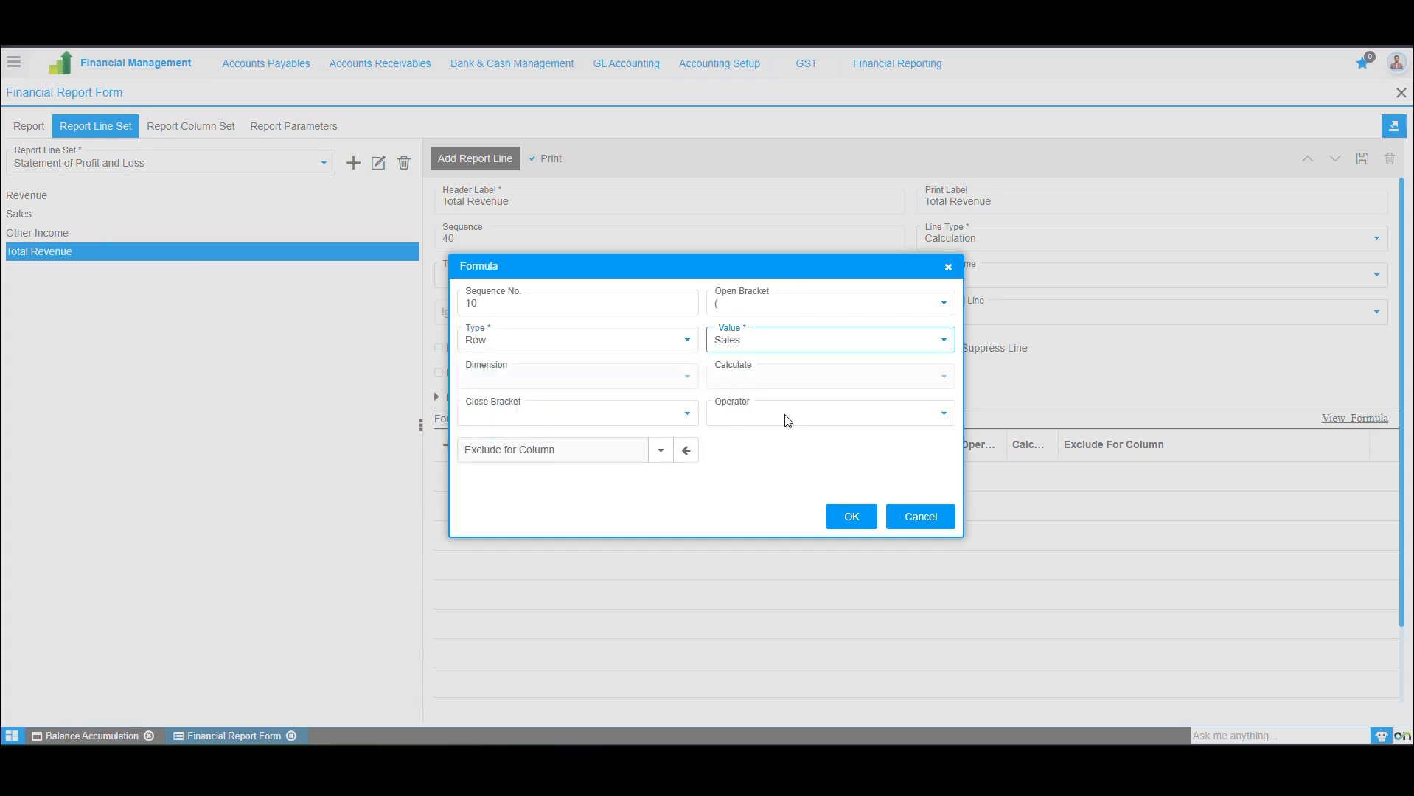
{"action": "left_click", "coordinate": [787, 421]}
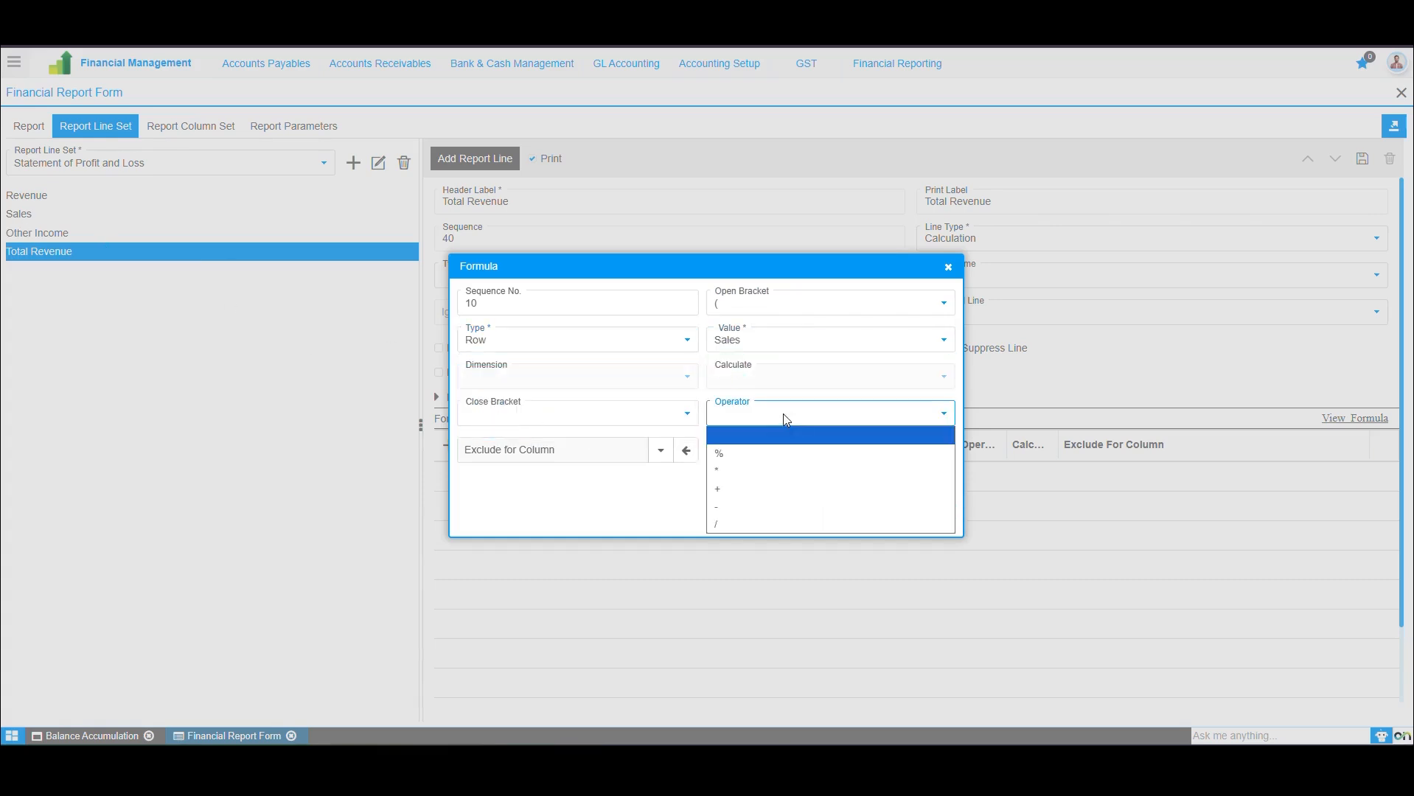
{"action": "left_click", "coordinate": [743, 490]}
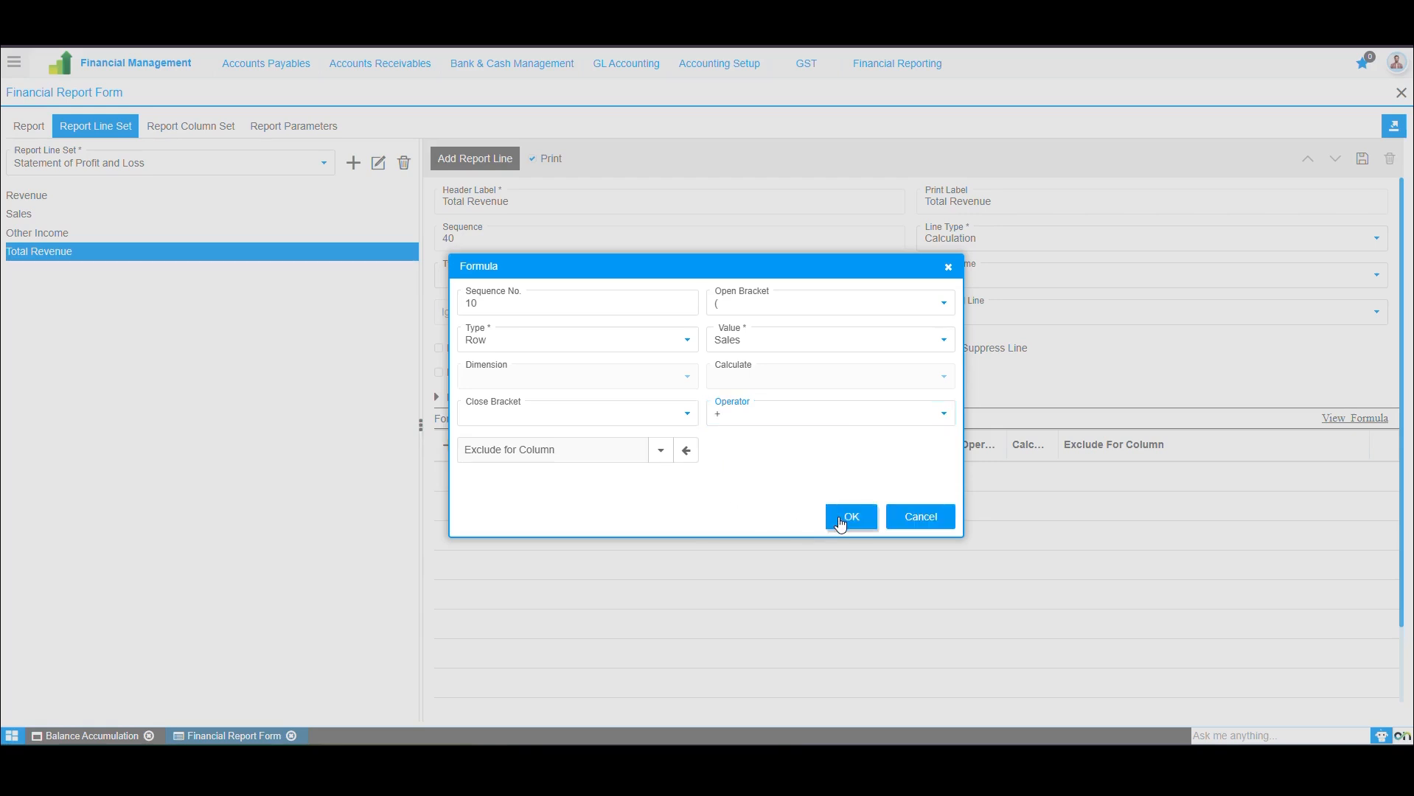
{"action": "left_click", "coordinate": [848, 513]}
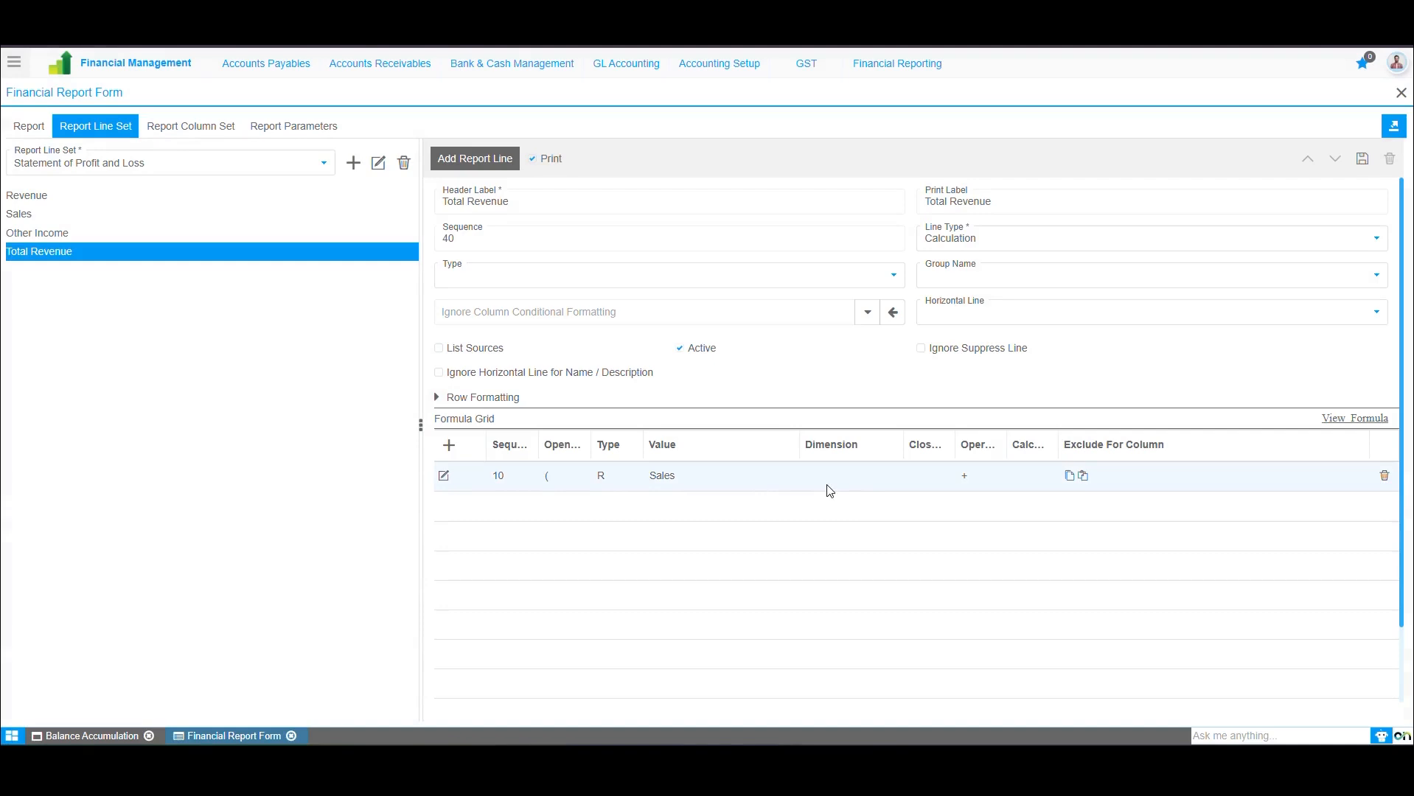
- Start a second Total Revenue formula entry with type Row, value Other Income and a close bracket
{"action": "left_click", "coordinate": [450, 445]}
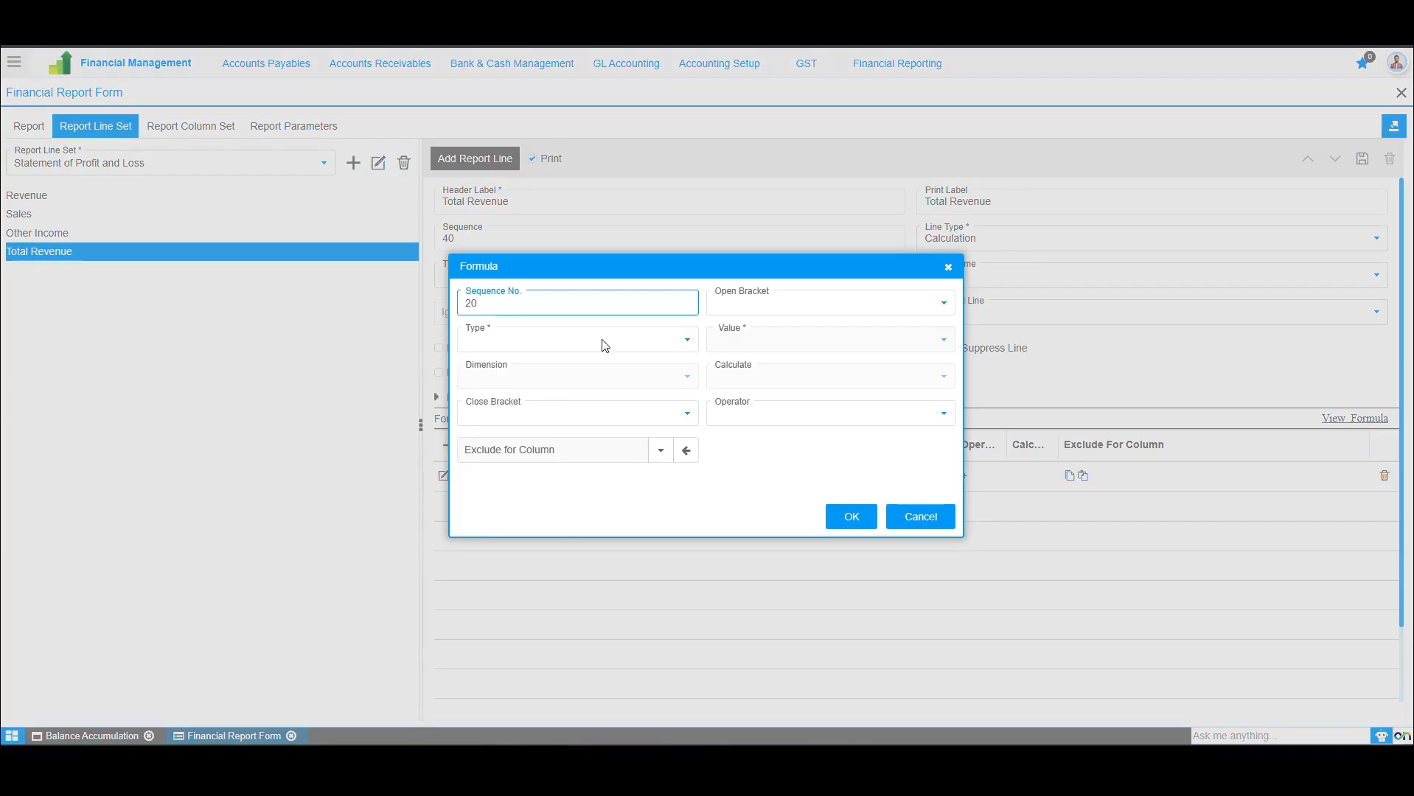
{"action": "left_click", "coordinate": [604, 345]}
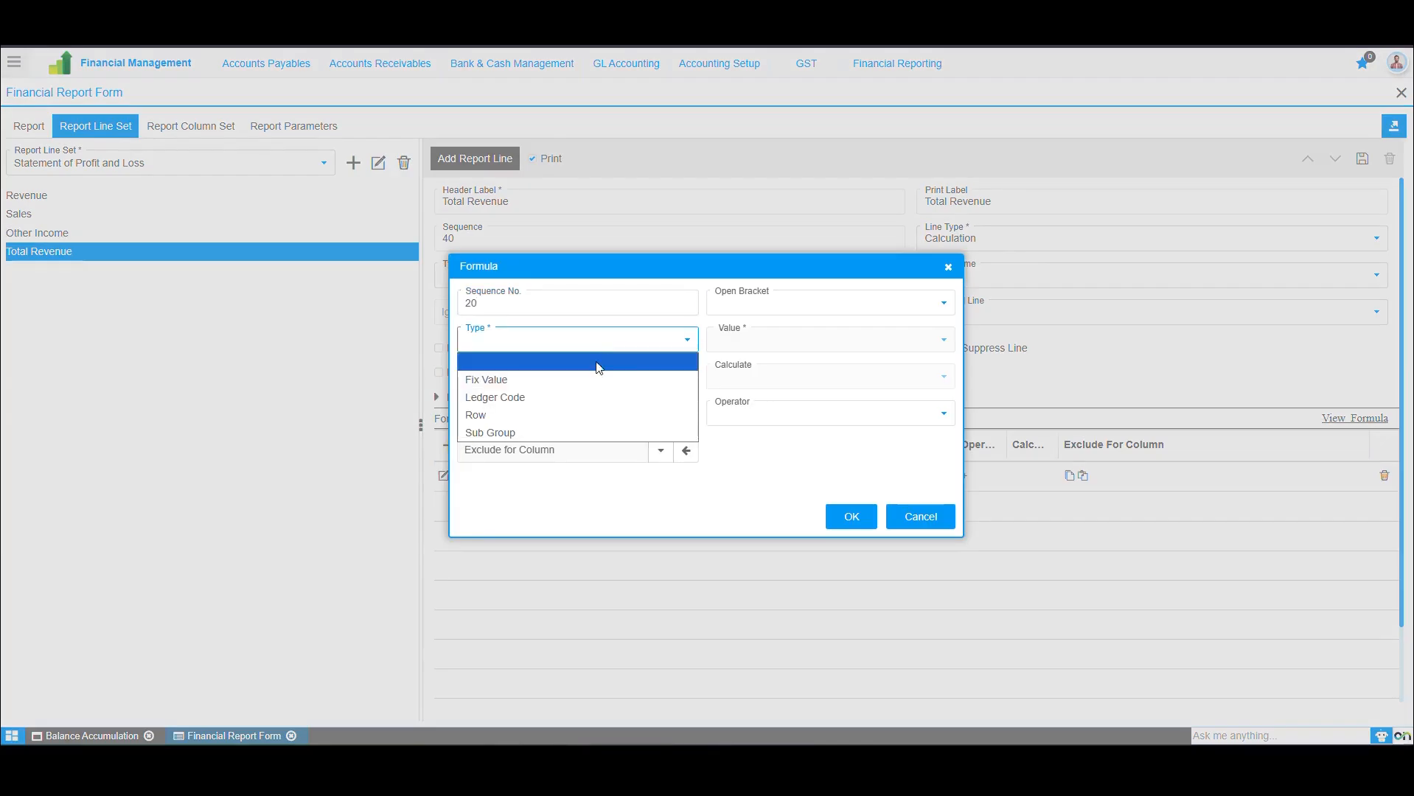
{"action": "left_click", "coordinate": [573, 409]}
{"action": "left_click", "coordinate": [757, 345]}
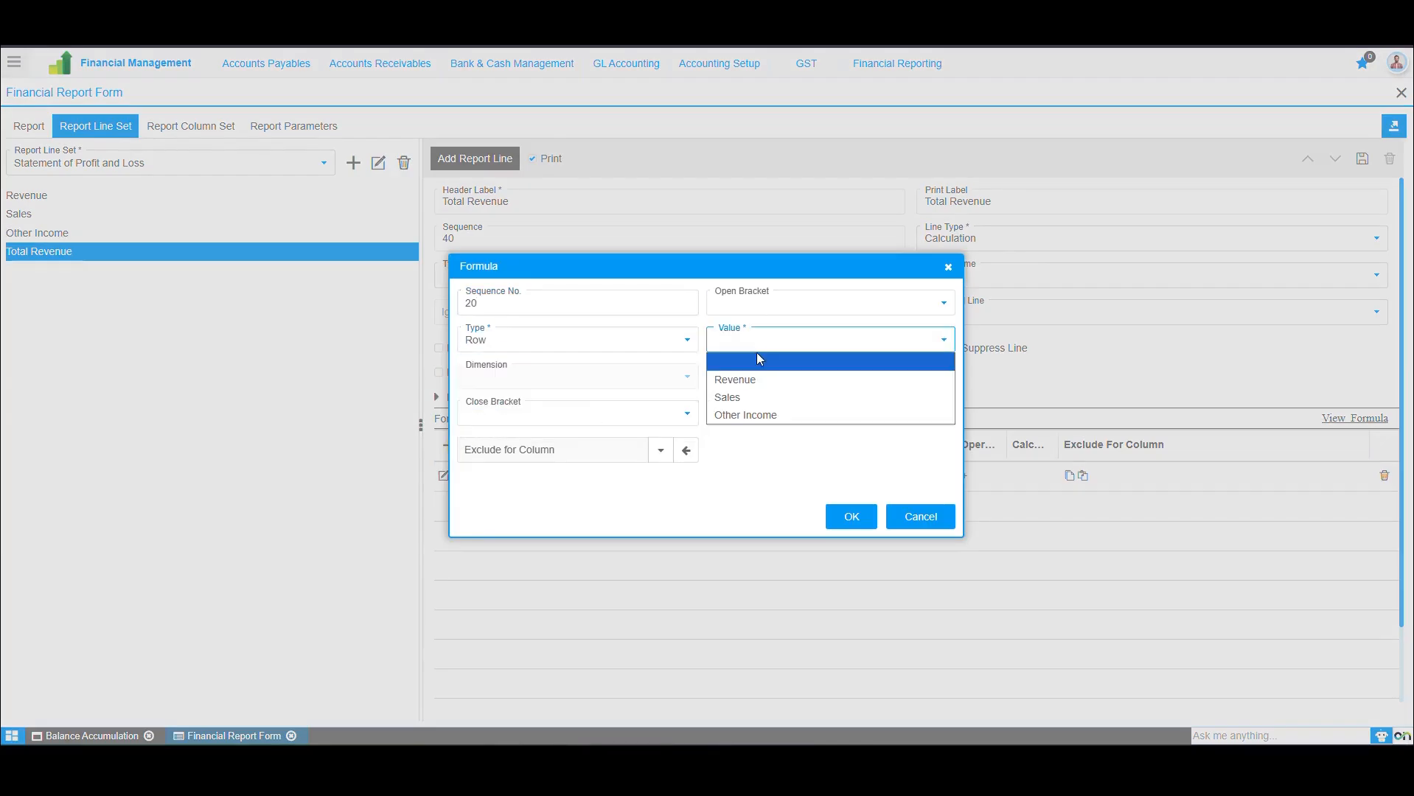
{"action": "left_click", "coordinate": [748, 414]}
{"action": "left_click", "coordinate": [626, 413]}
{"action": "left_click", "coordinate": [587, 448]}
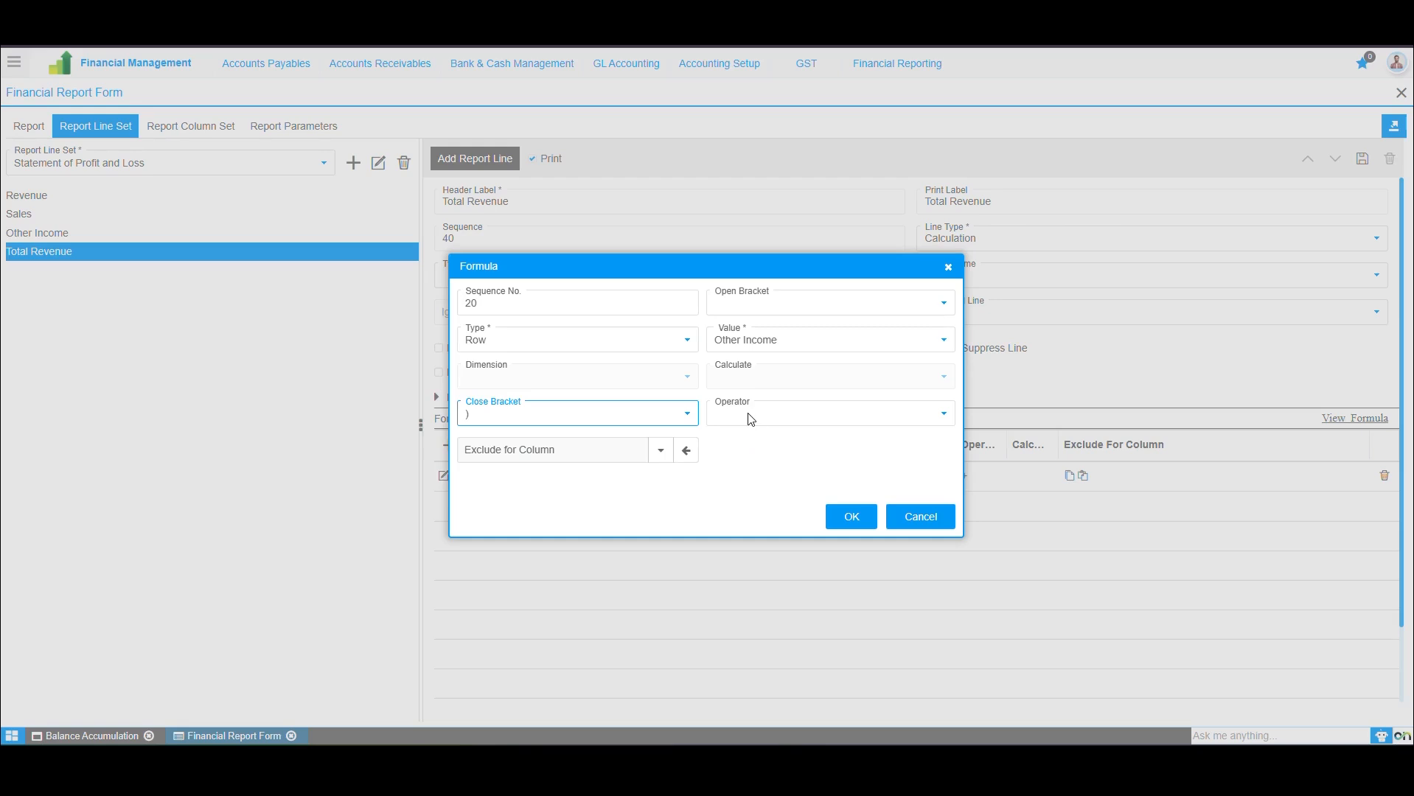
- Try the Fix Value, Ledger Code and Sub Group types on the second formula entry and check what each requires
{"action": "left_click", "coordinate": [559, 339]}
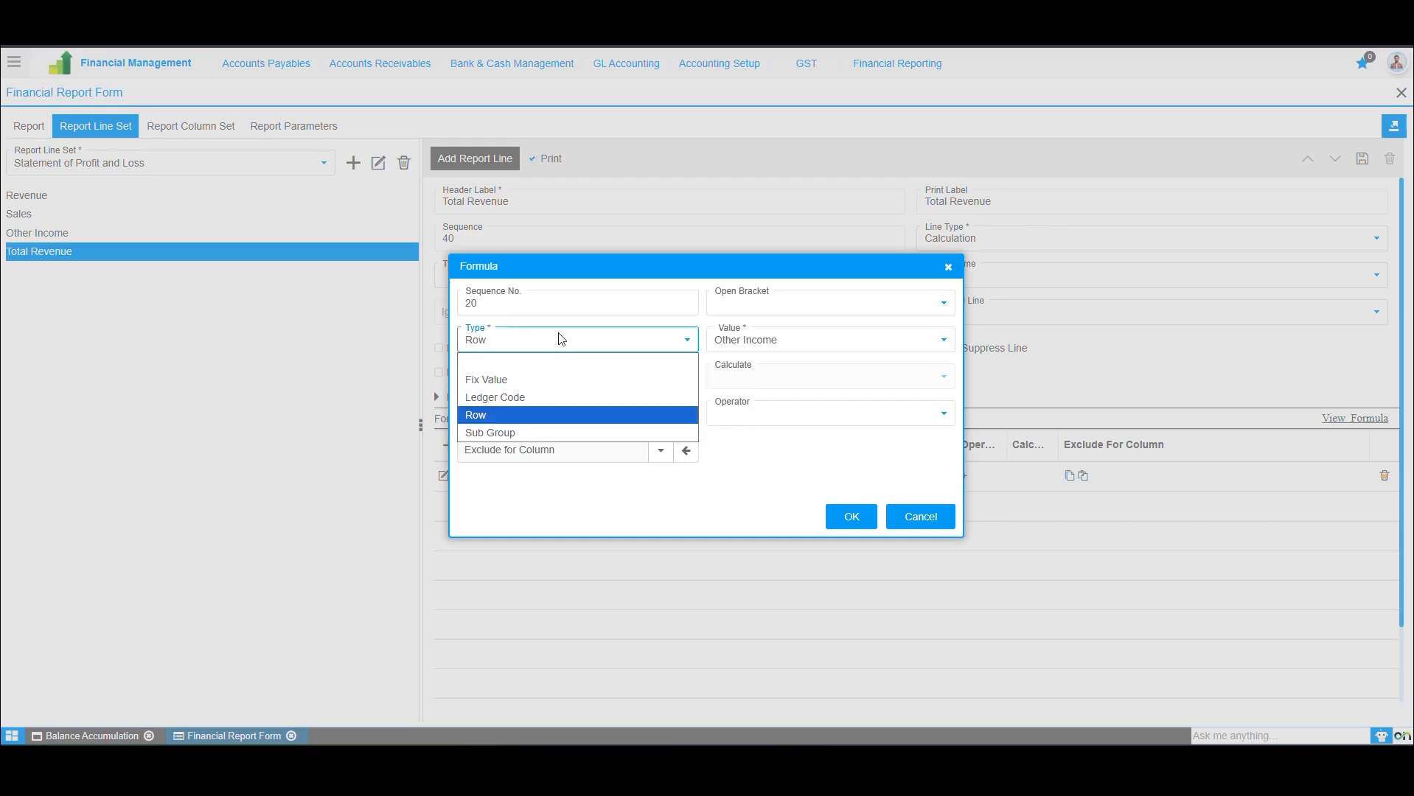
{"action": "left_click", "coordinate": [558, 379]}
{"action": "left_click", "coordinate": [758, 341]}
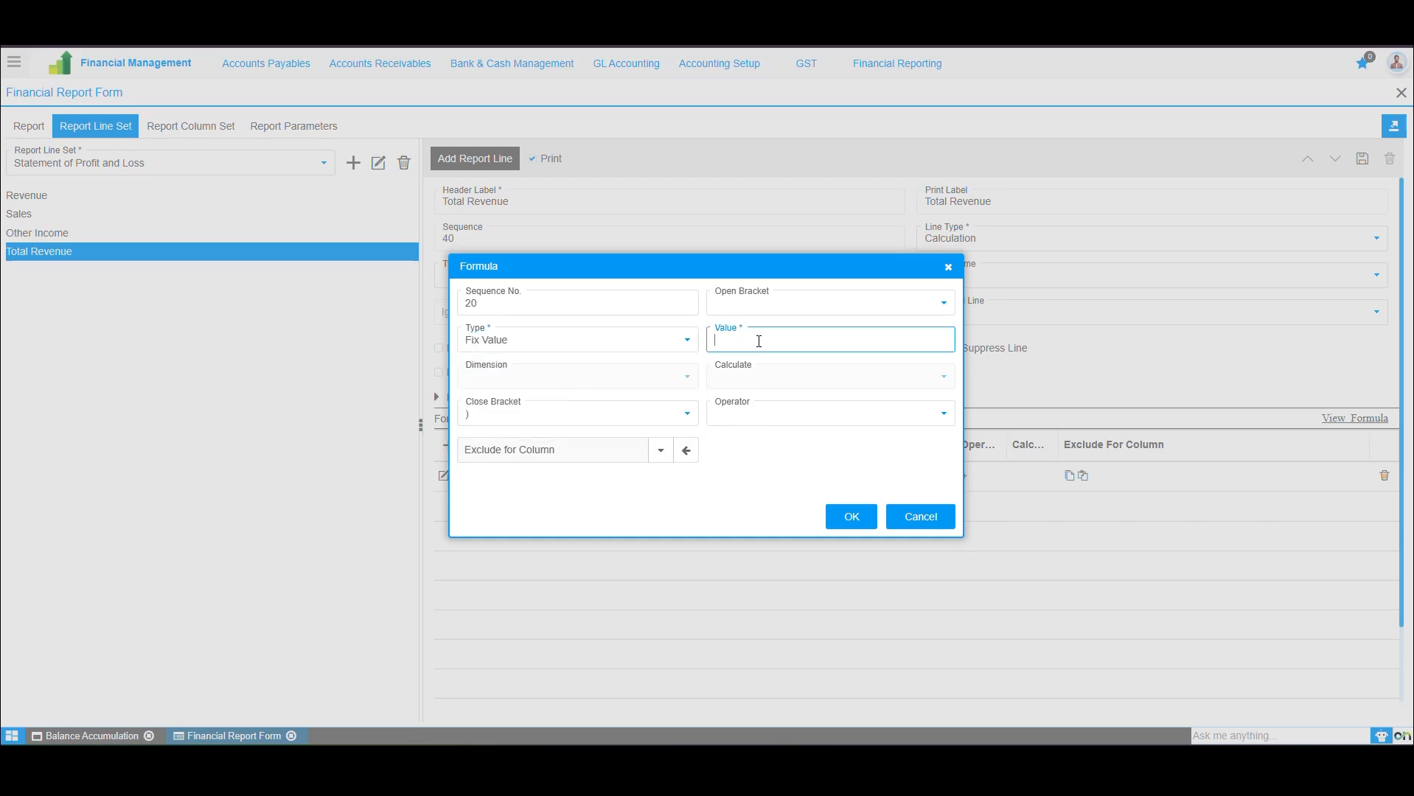
{"action": "left_click", "coordinate": [663, 343]}
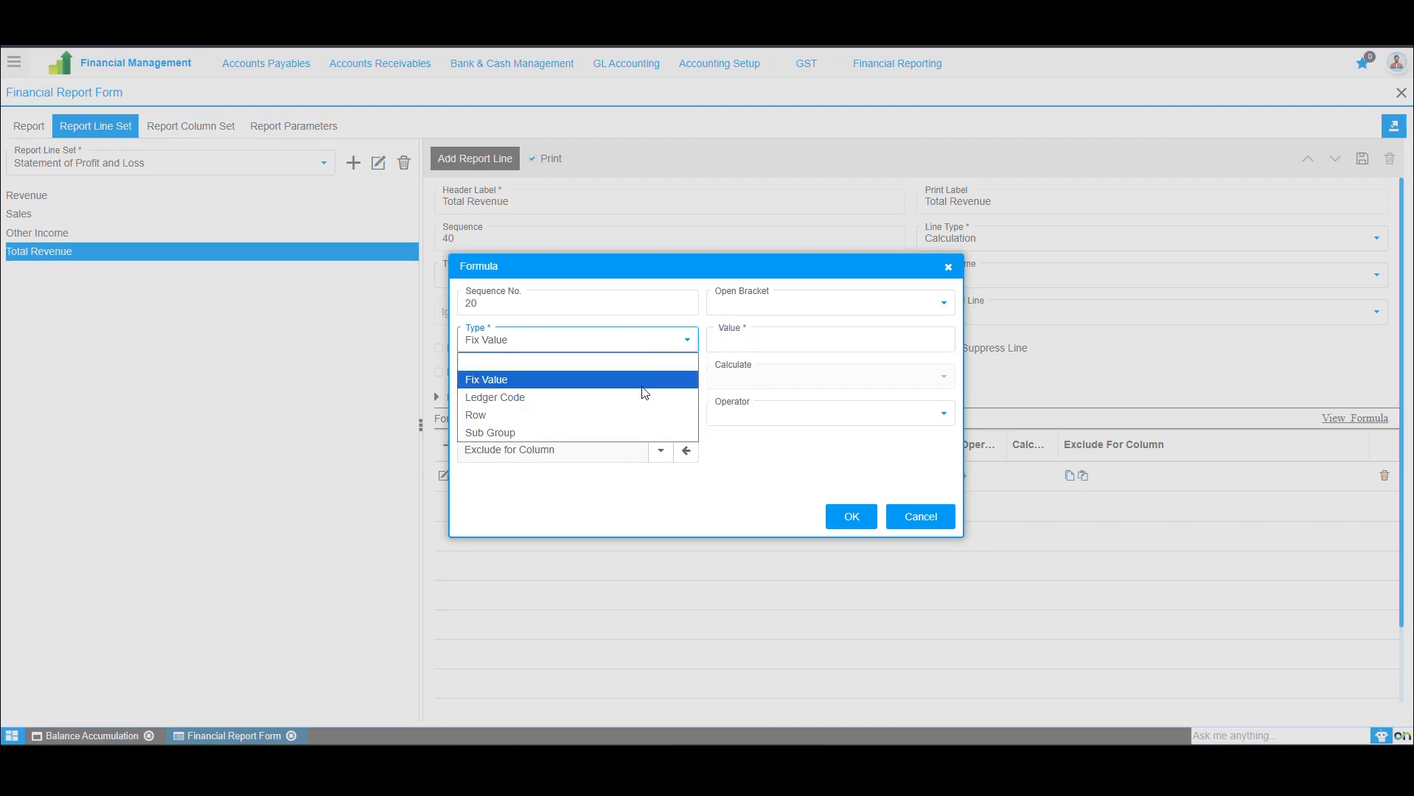
{"action": "left_click", "coordinate": [639, 406]}
{"action": "left_click", "coordinate": [616, 345]}
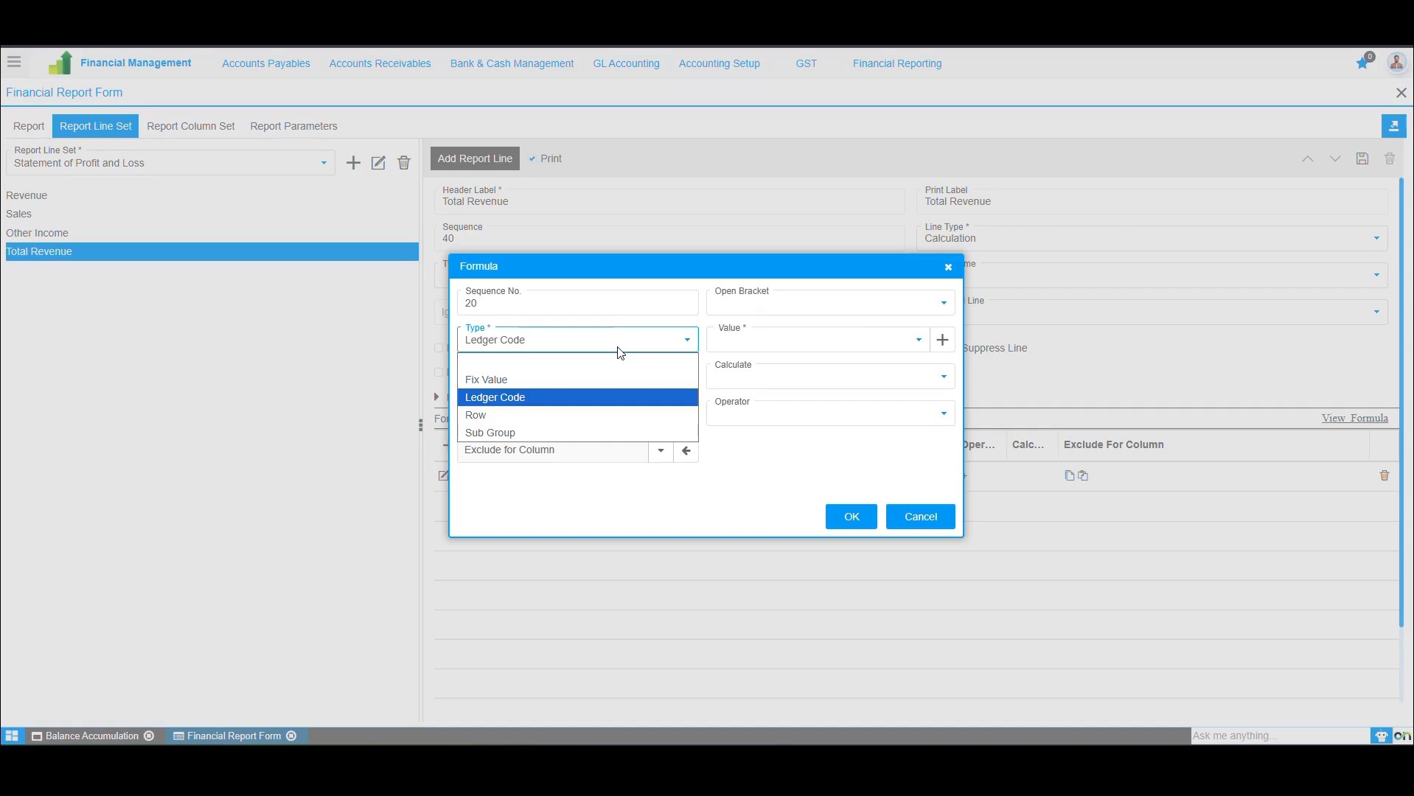
{"action": "left_click", "coordinate": [590, 417]}
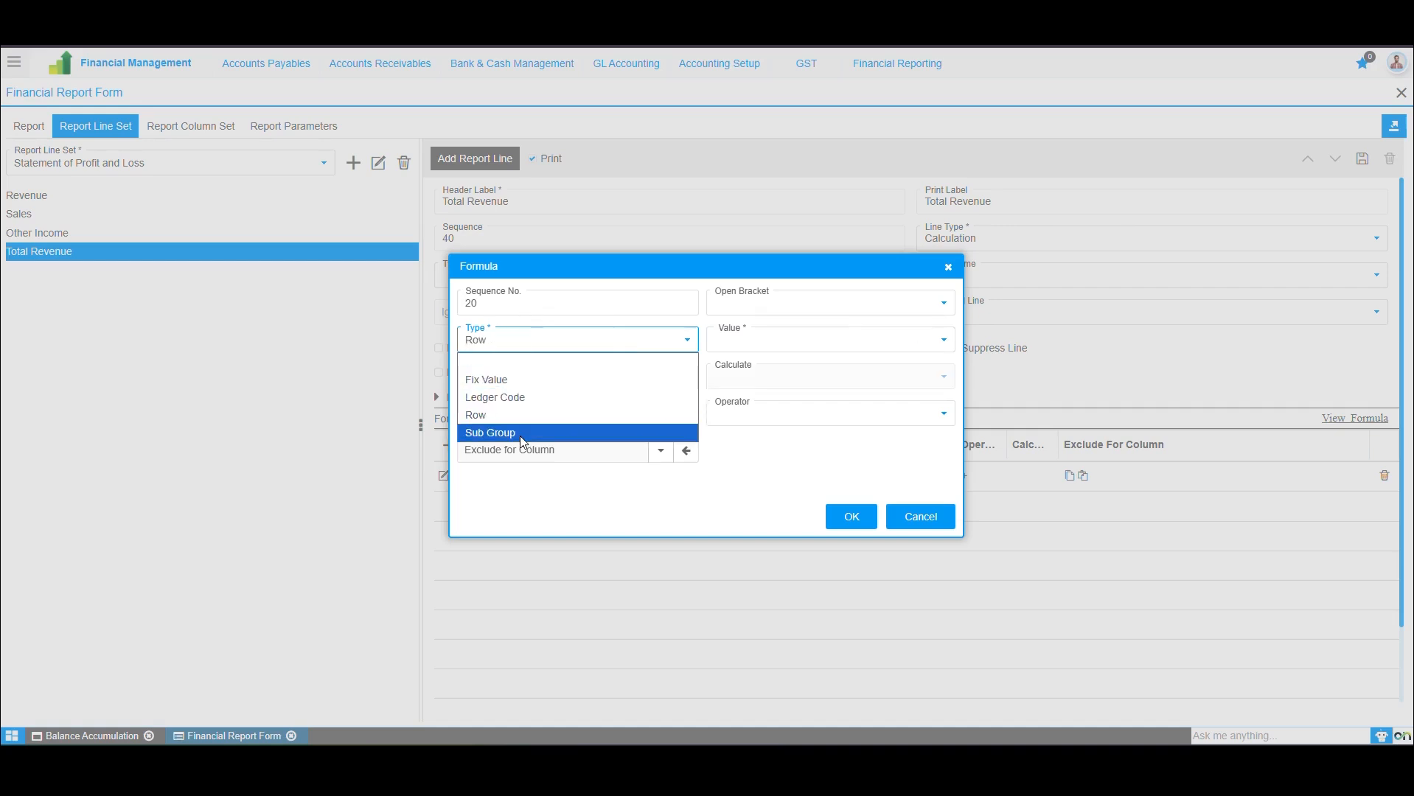
{"action": "left_click", "coordinate": [523, 434]}
{"action": "left_click_drag", "start_coordinate": [459, 482], "coordinate": [667, 493]}
{"action": "left_click_drag", "start_coordinate": [669, 258], "coordinate": [568, 249]}
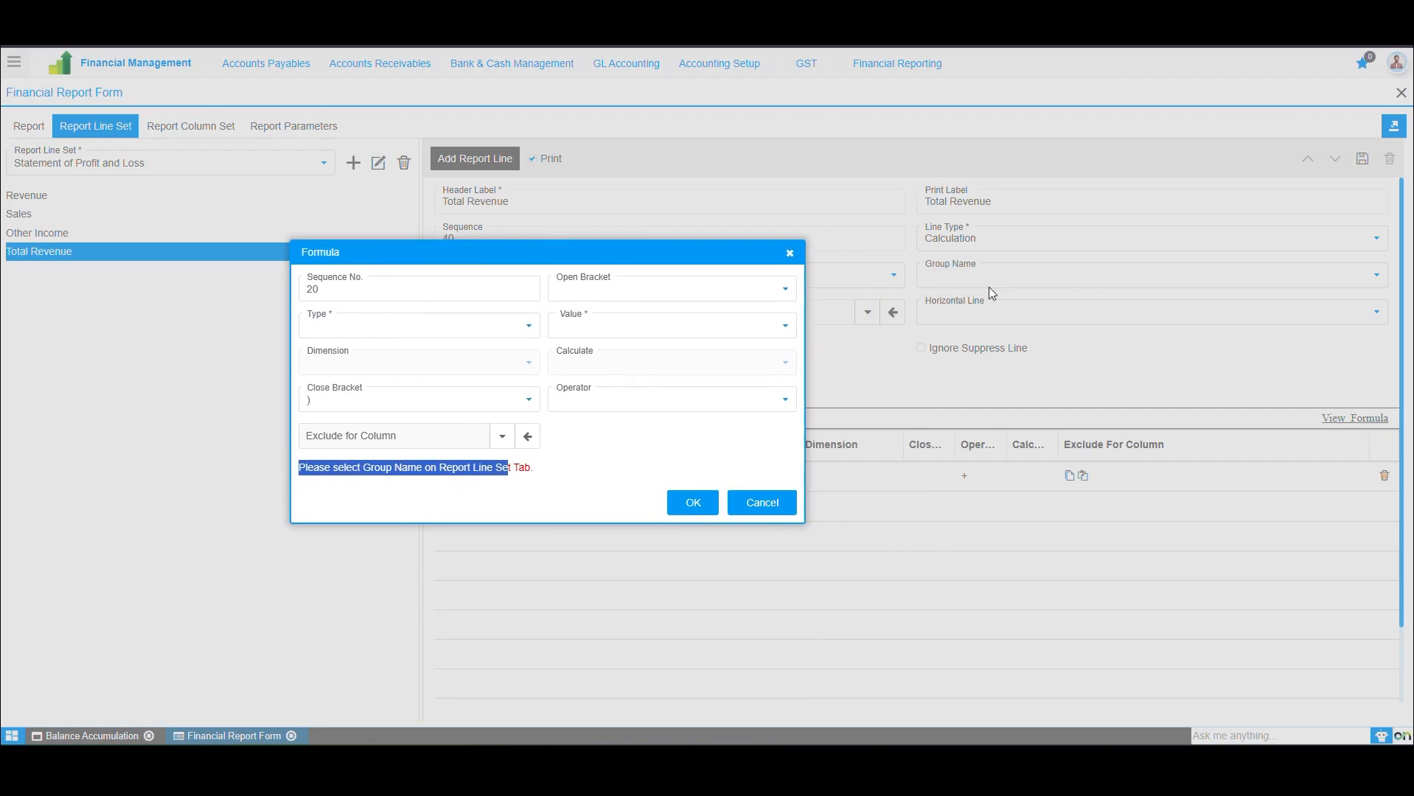
- Set the second formula entry to type Row with value Other Income, accept it, and save the Total Revenue line
{"action": "left_click", "coordinate": [370, 326]}
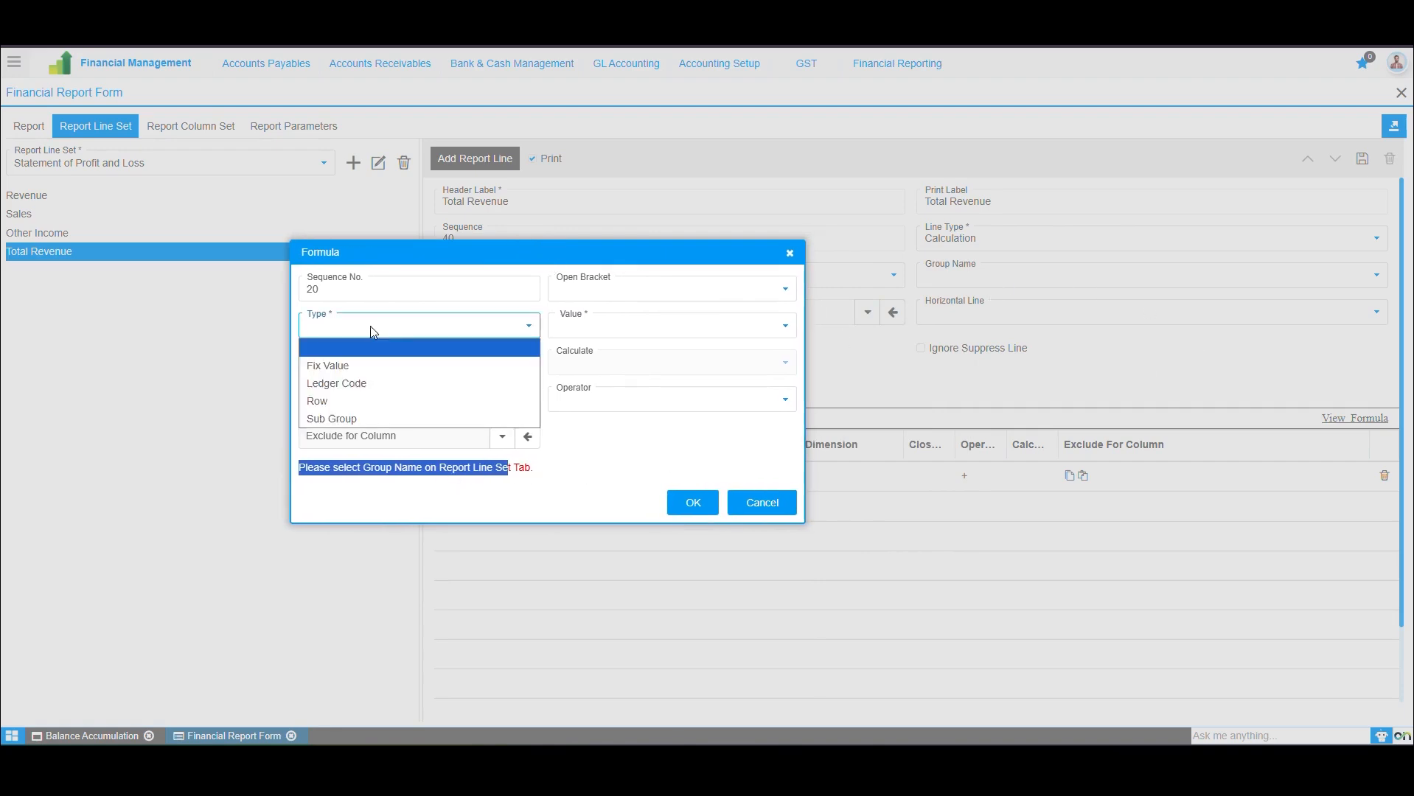
{"action": "left_click", "coordinate": [356, 401]}
{"action": "left_click", "coordinate": [594, 325]}
{"action": "left_click", "coordinate": [590, 401]}
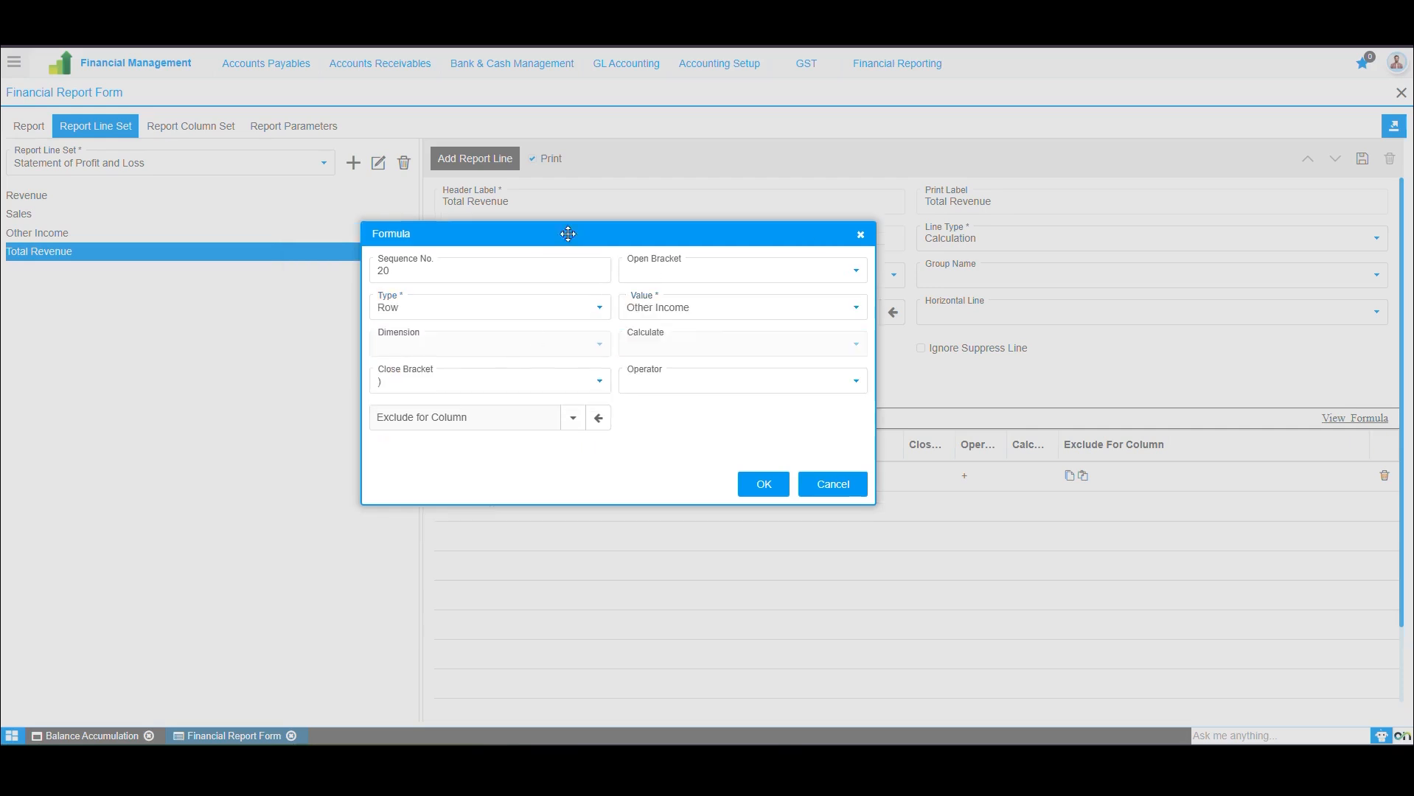
{"action": "left_click", "coordinate": [755, 492]}
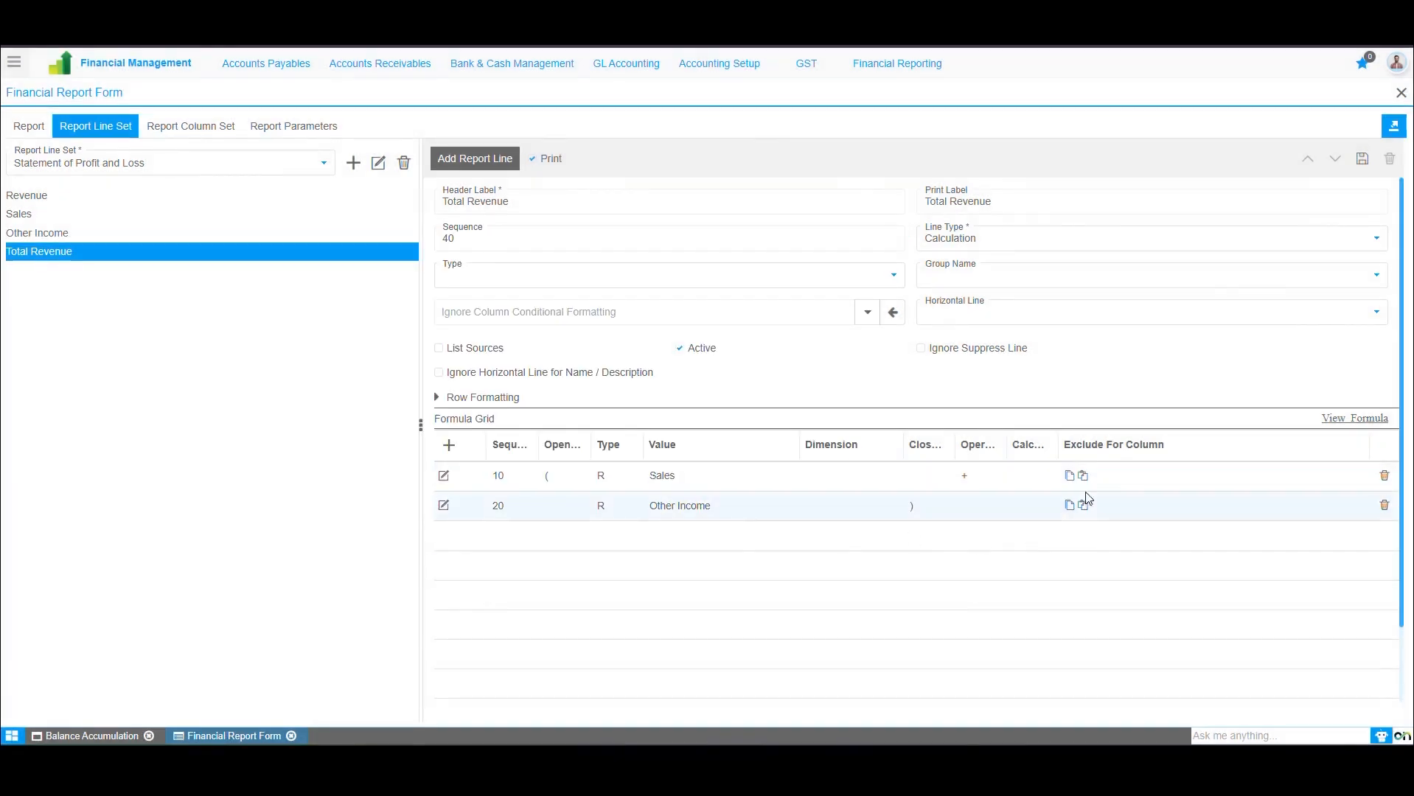
{"action": "left_click", "coordinate": [1363, 161]}
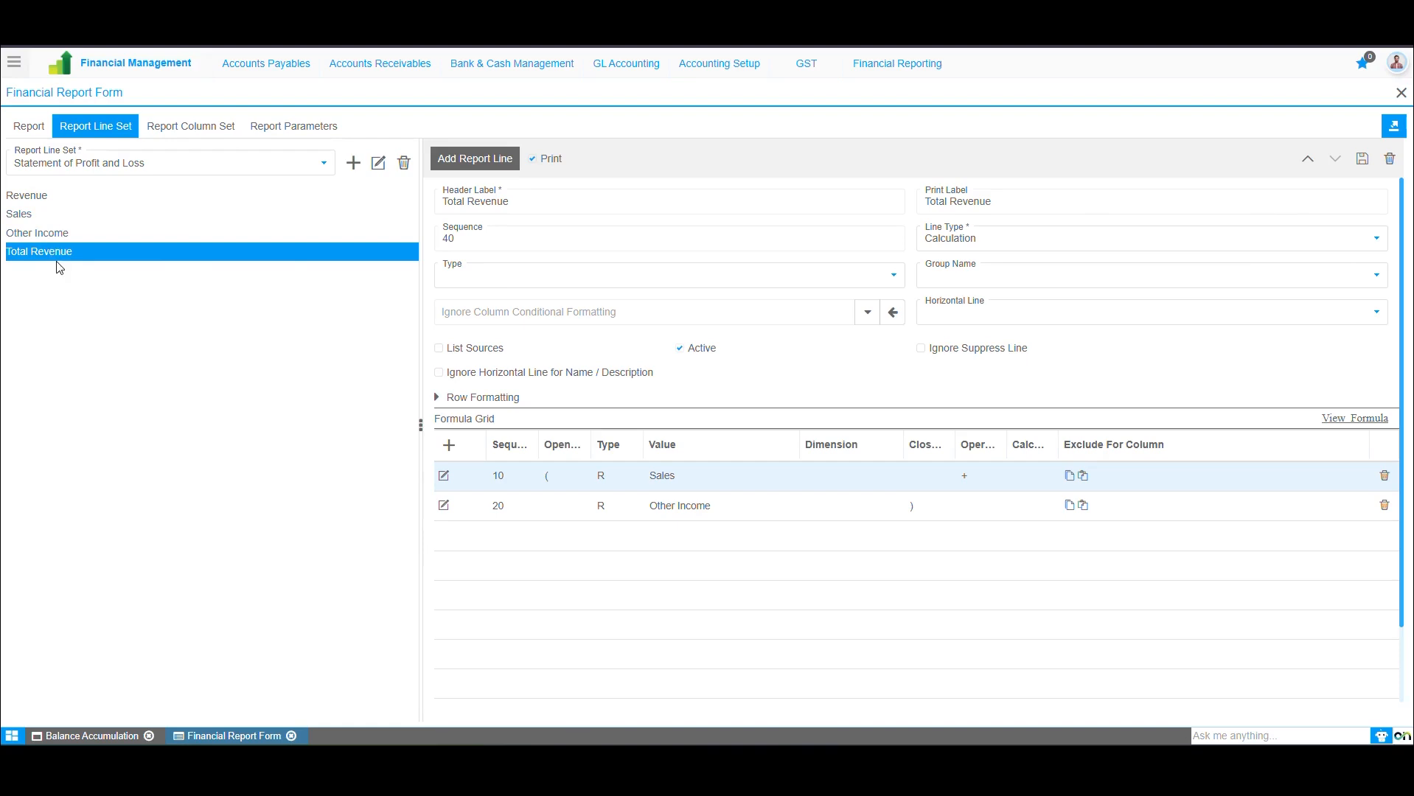
- Create and save a report column set named "Statement of Profit and Loss"
{"action": "left_click", "coordinate": [185, 128]}
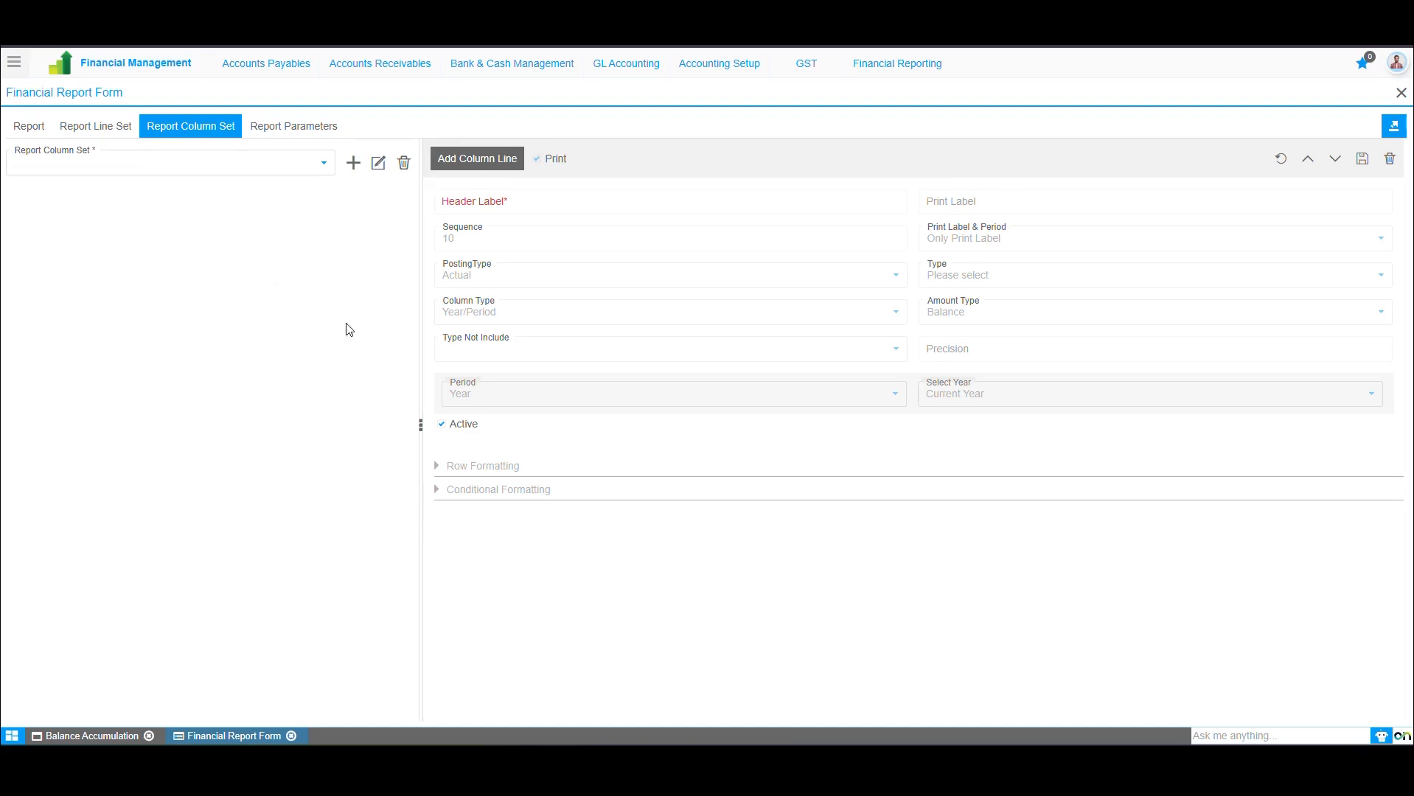
{"action": "left_click", "coordinate": [352, 167]}
{"action": "type", "text": "Prof"}
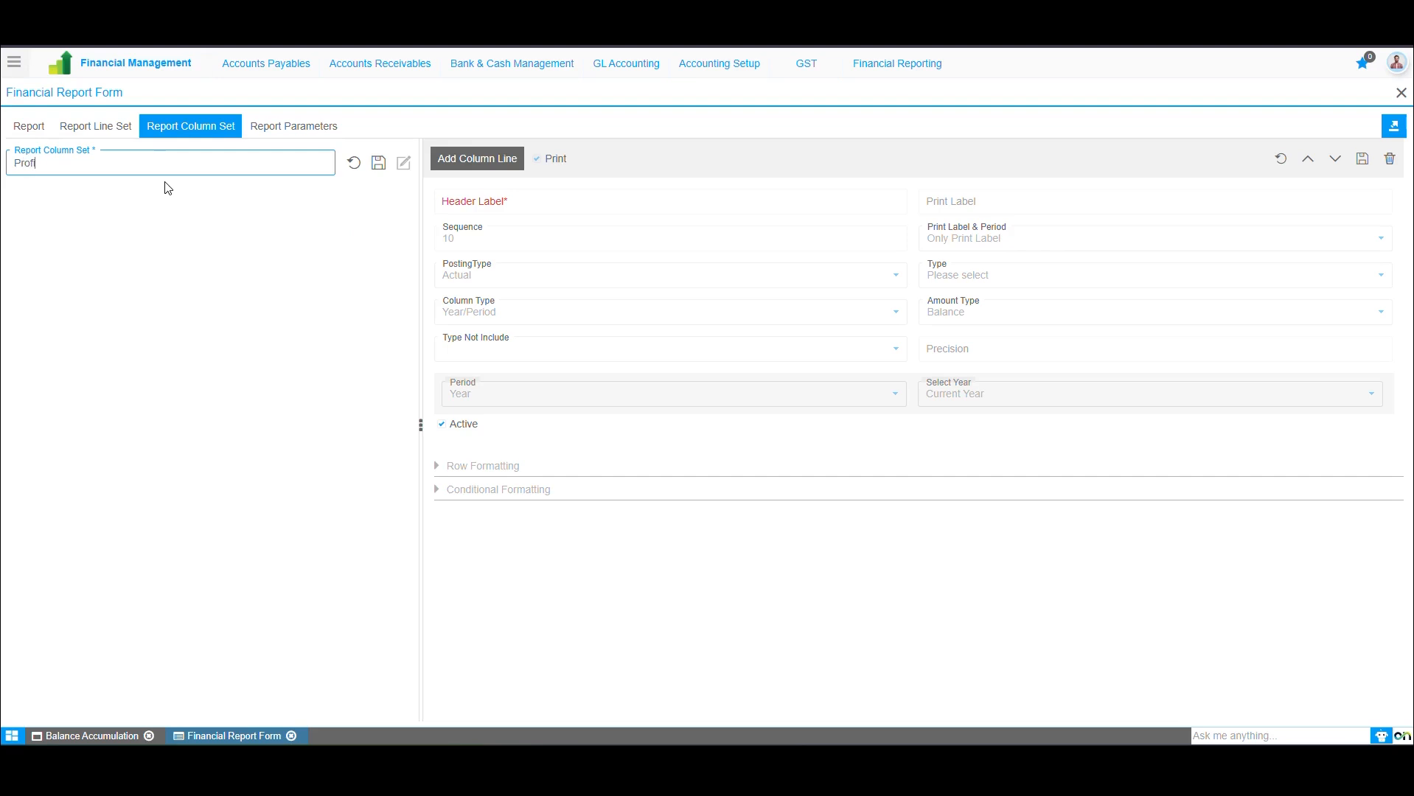
{"action": "type", "text": "it and Loss"}
{"action": "key", "text": "Home"}
{"action": "type", "text": "Statement of"}
{"action": "left_click", "coordinate": [378, 163]}
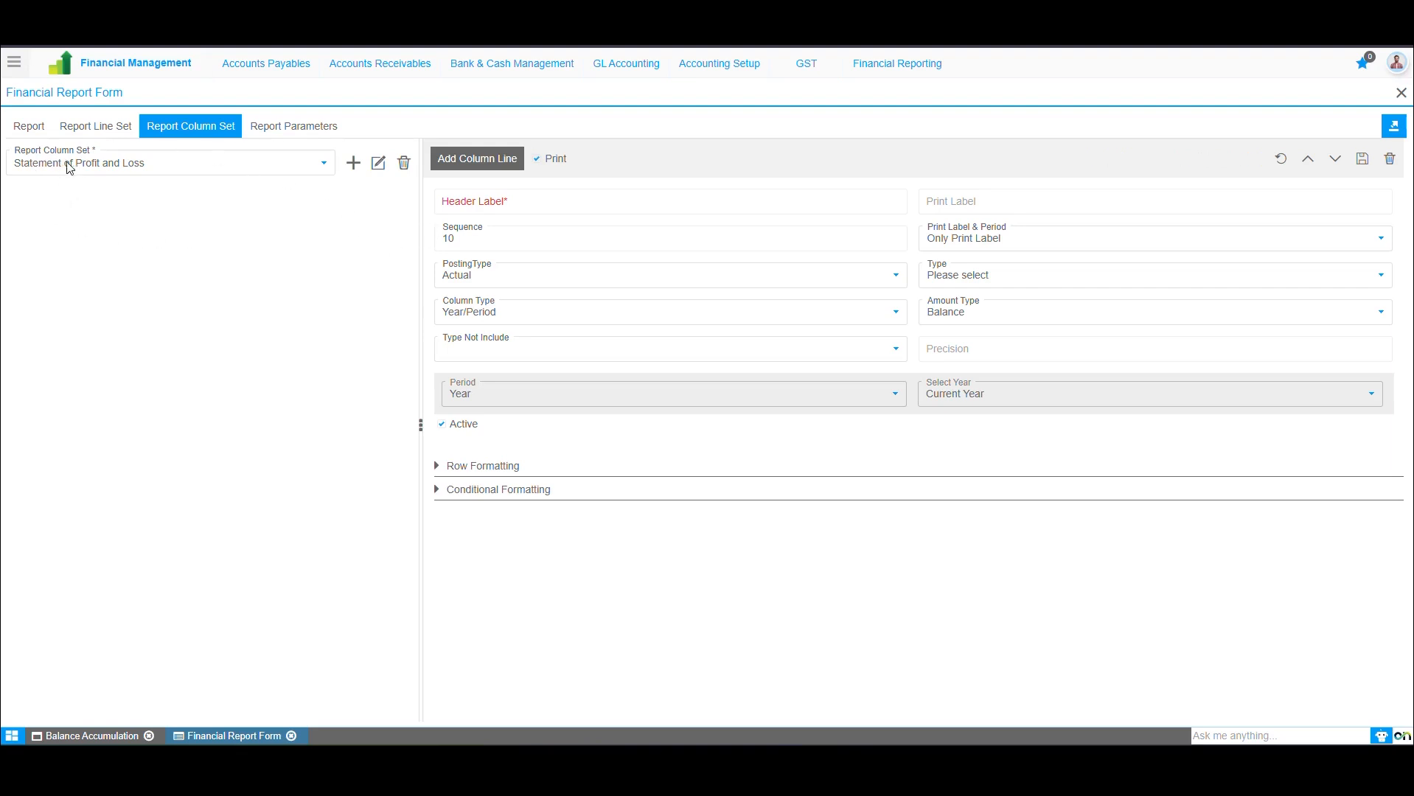
- Enter "Current Year" as both the header label and print label of the first column line
{"action": "left_click", "coordinate": [523, 207]}
{"action": "type", "text": "Current Year"}
{"action": "key", "text": "ctrl+a"}
{"action": "key", "text": "ctrl+c"}
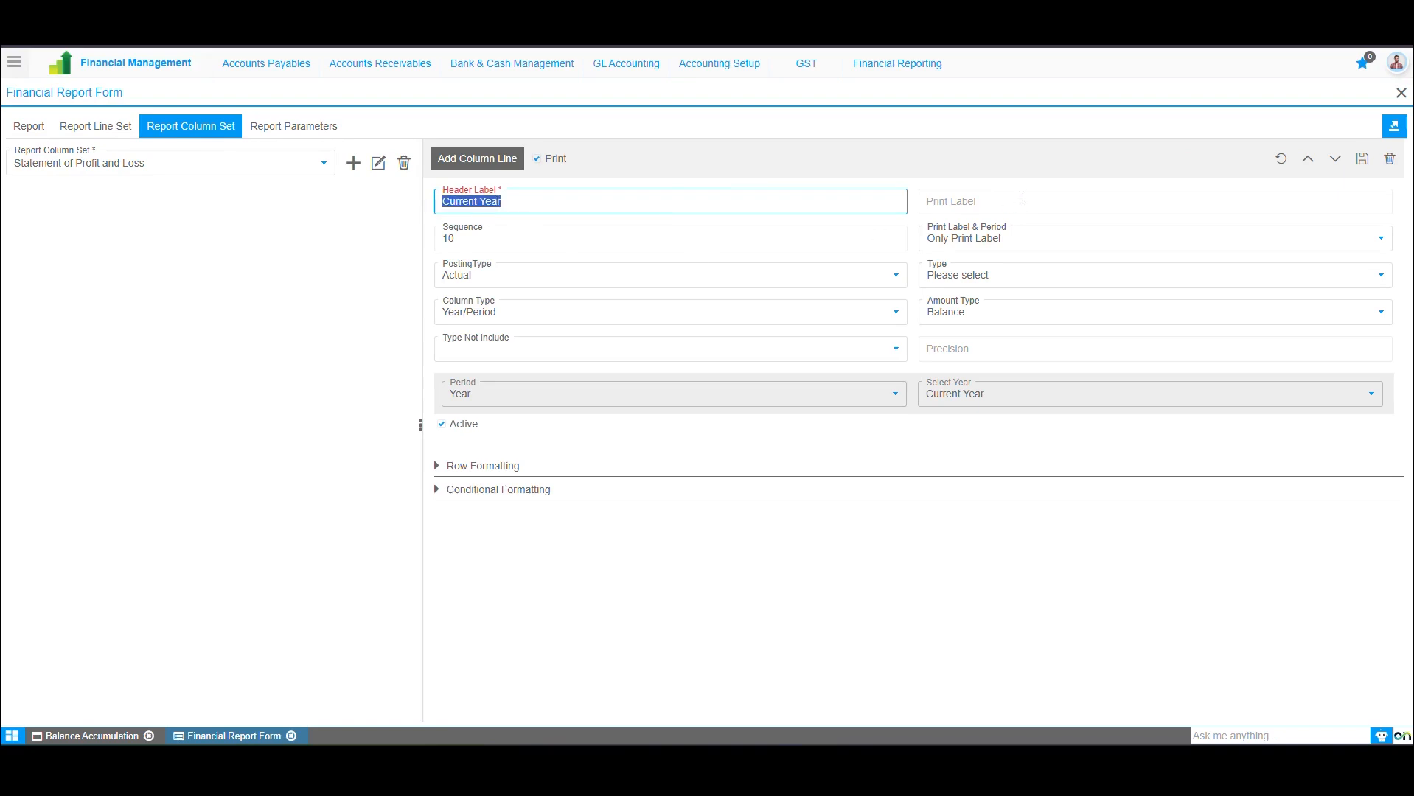
{"action": "left_click", "coordinate": [1017, 199]}
{"action": "key", "text": "ctrl+v"}
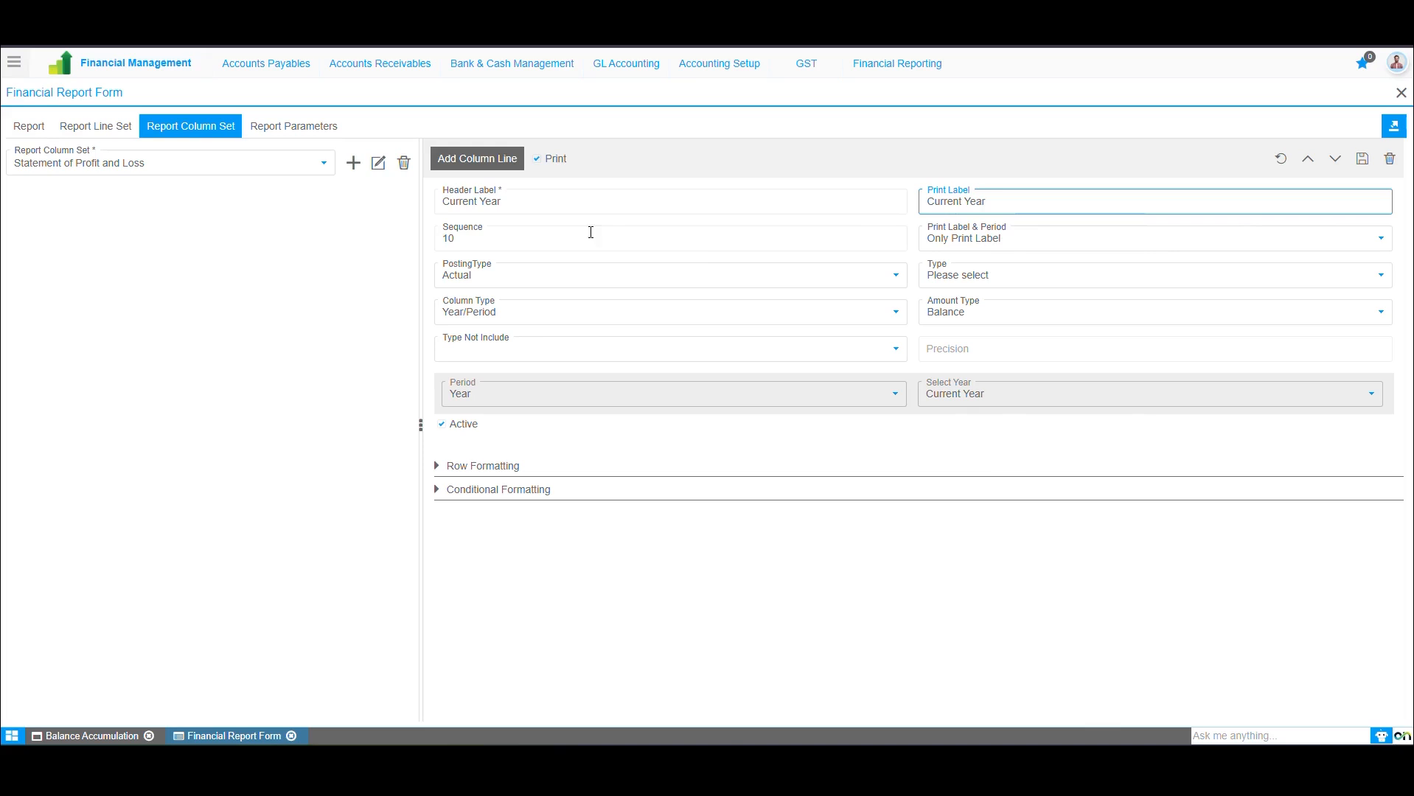
- Examine the Current Year column's sequence and its Print Label & Period options
{"action": "left_click", "coordinate": [479, 236]}
{"action": "key", "text": "shift+Tab"}
{"action": "left_click", "coordinate": [969, 238]}
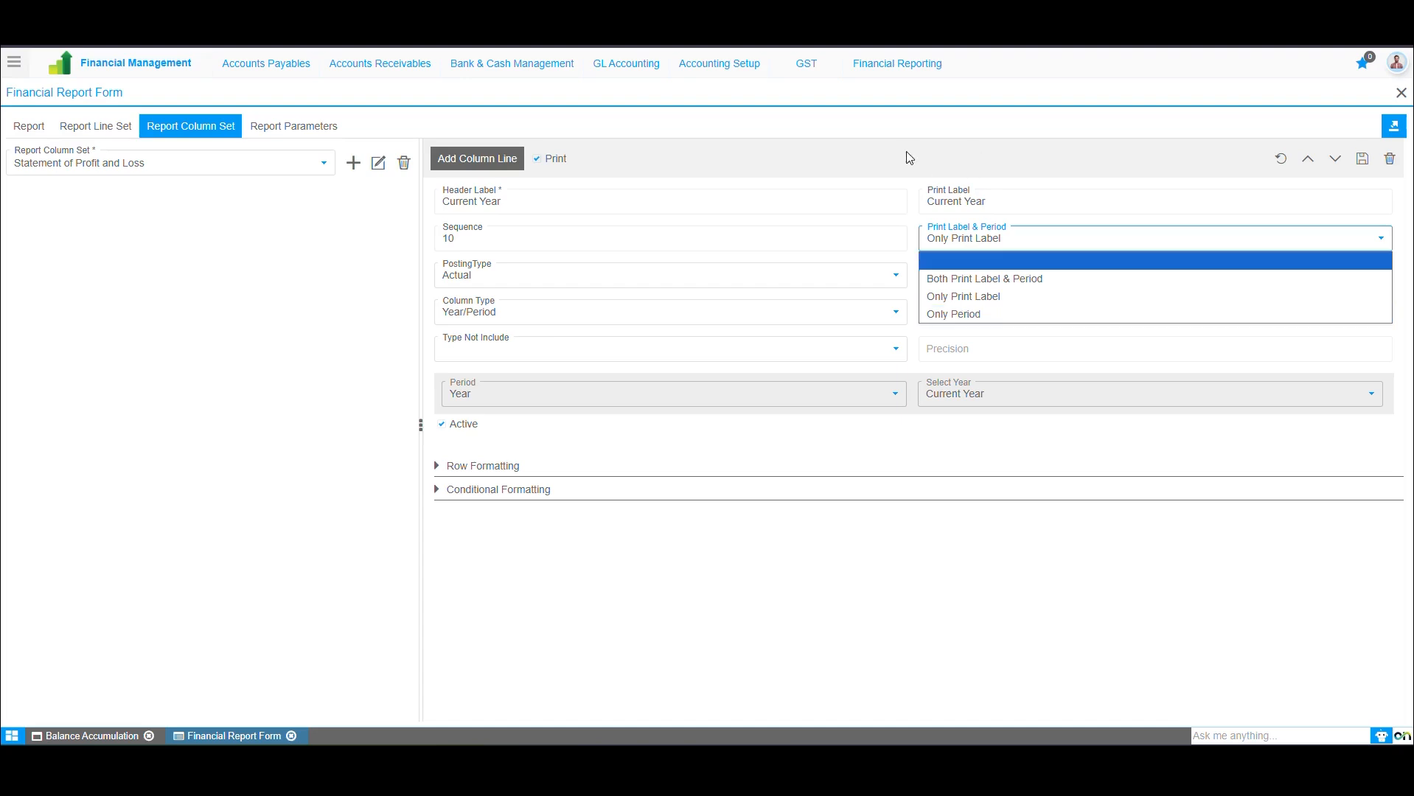
{"action": "left_click", "coordinate": [575, 206]}
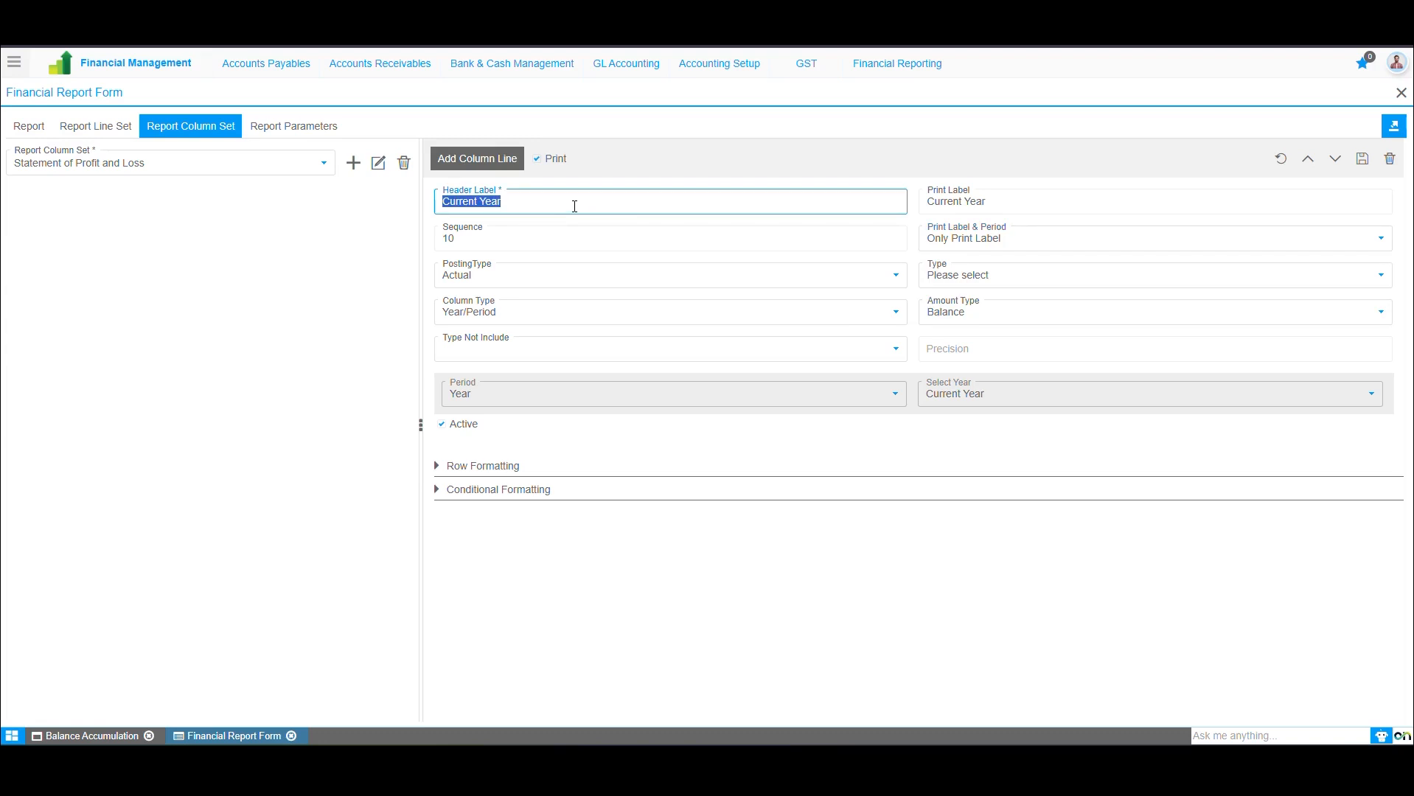
{"action": "left_click", "coordinate": [1010, 248]}
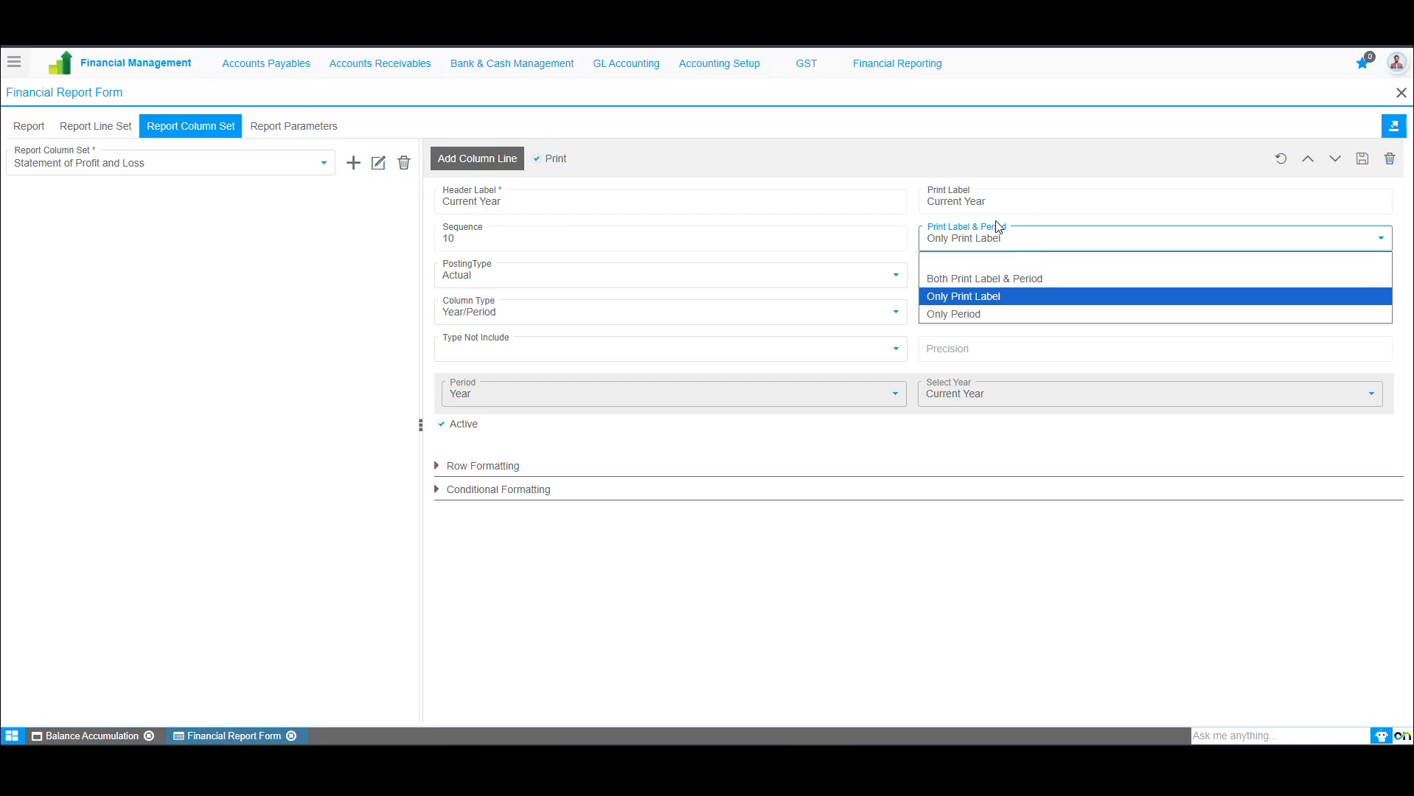
{"action": "left_click", "coordinate": [1062, 221]}
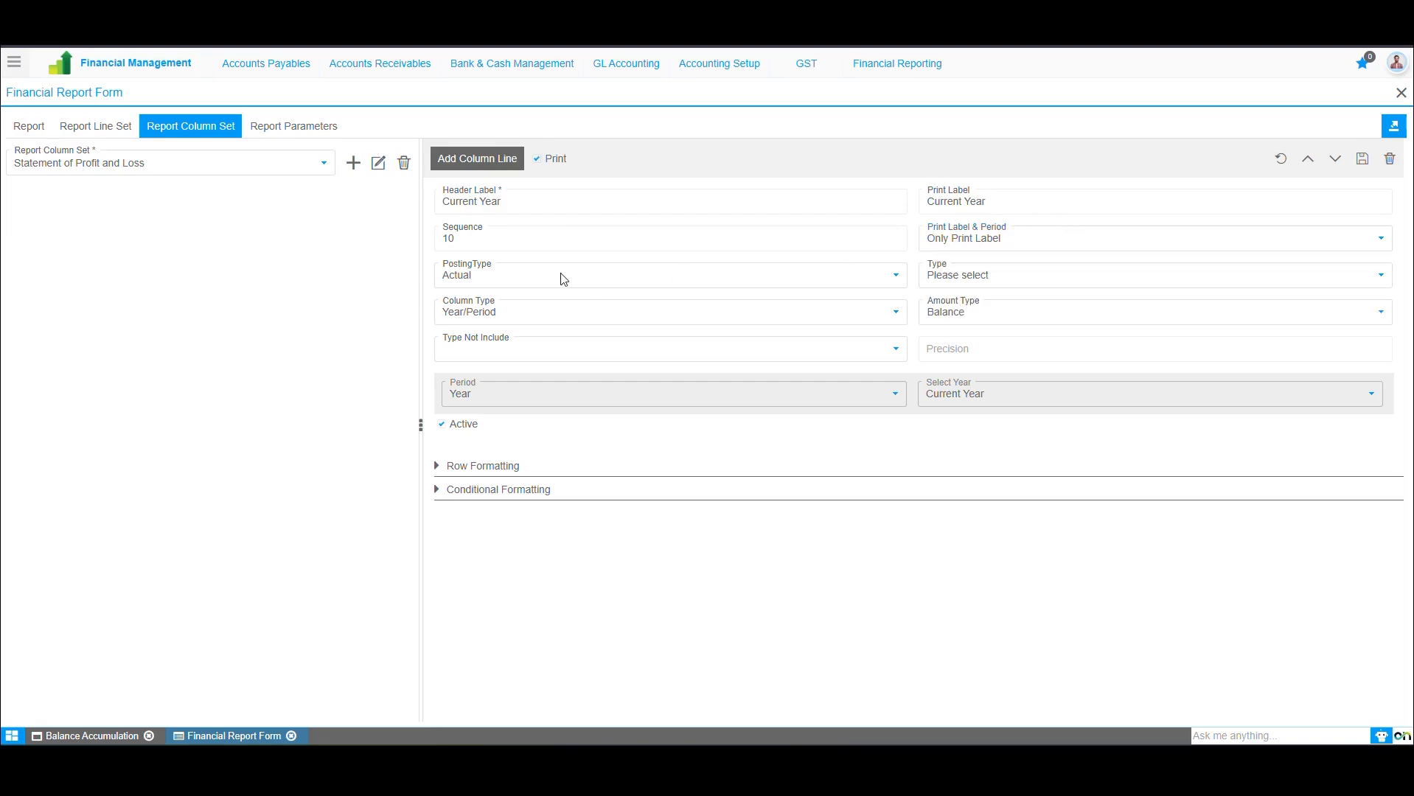
- Select Actual as the posting type and Org Trx as the type of the Current Year column line
{"action": "left_click", "coordinate": [564, 279]}
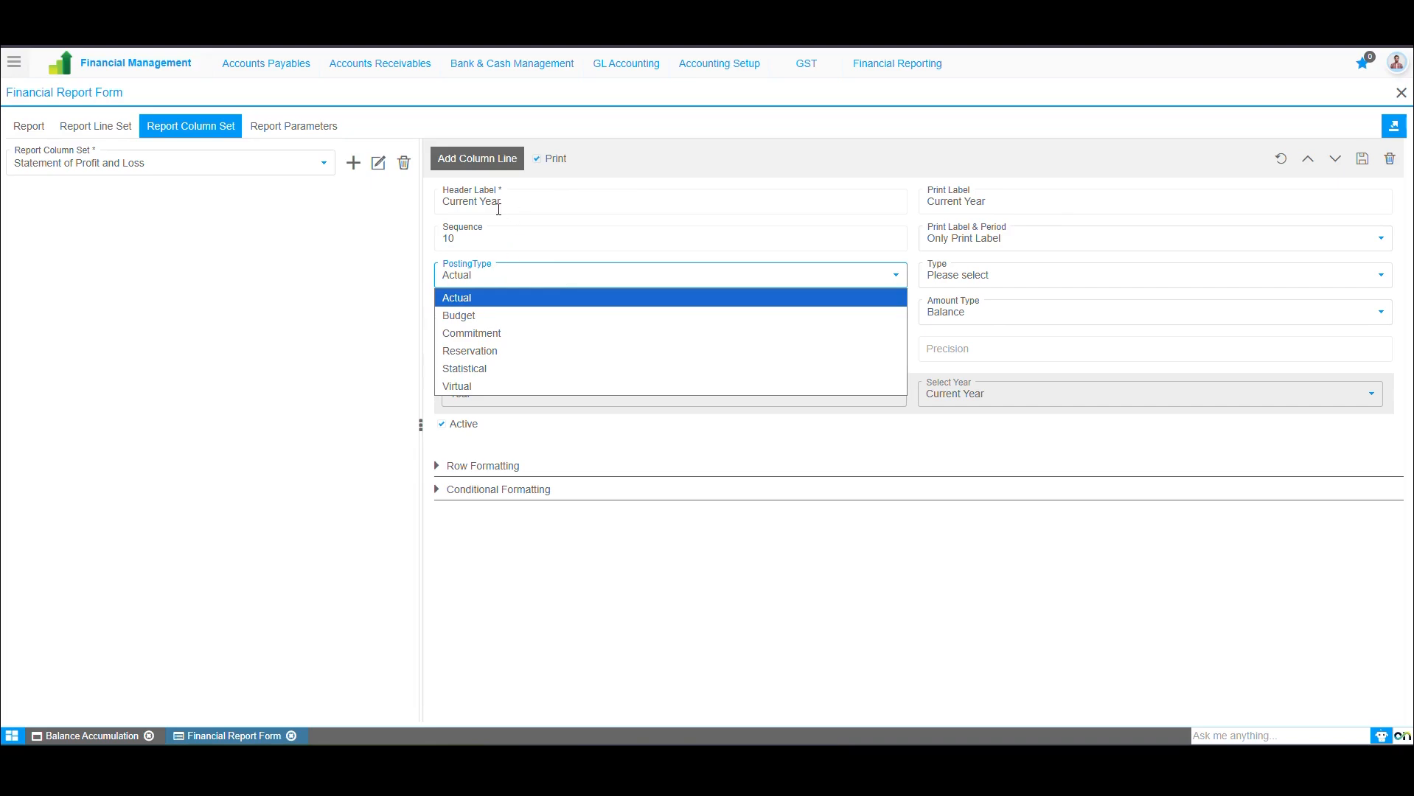
{"action": "left_click", "coordinate": [499, 299]}
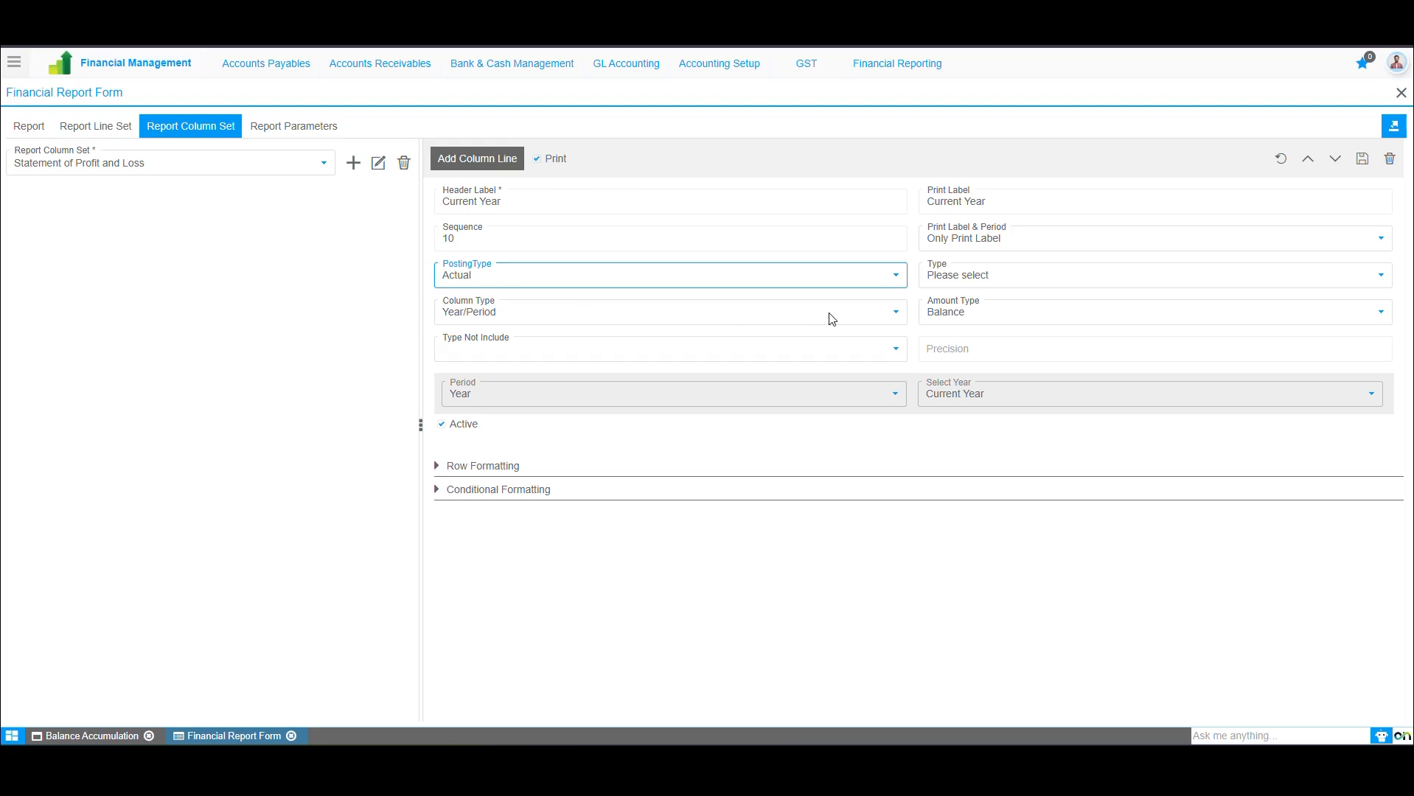
{"action": "left_click", "coordinate": [955, 279]}
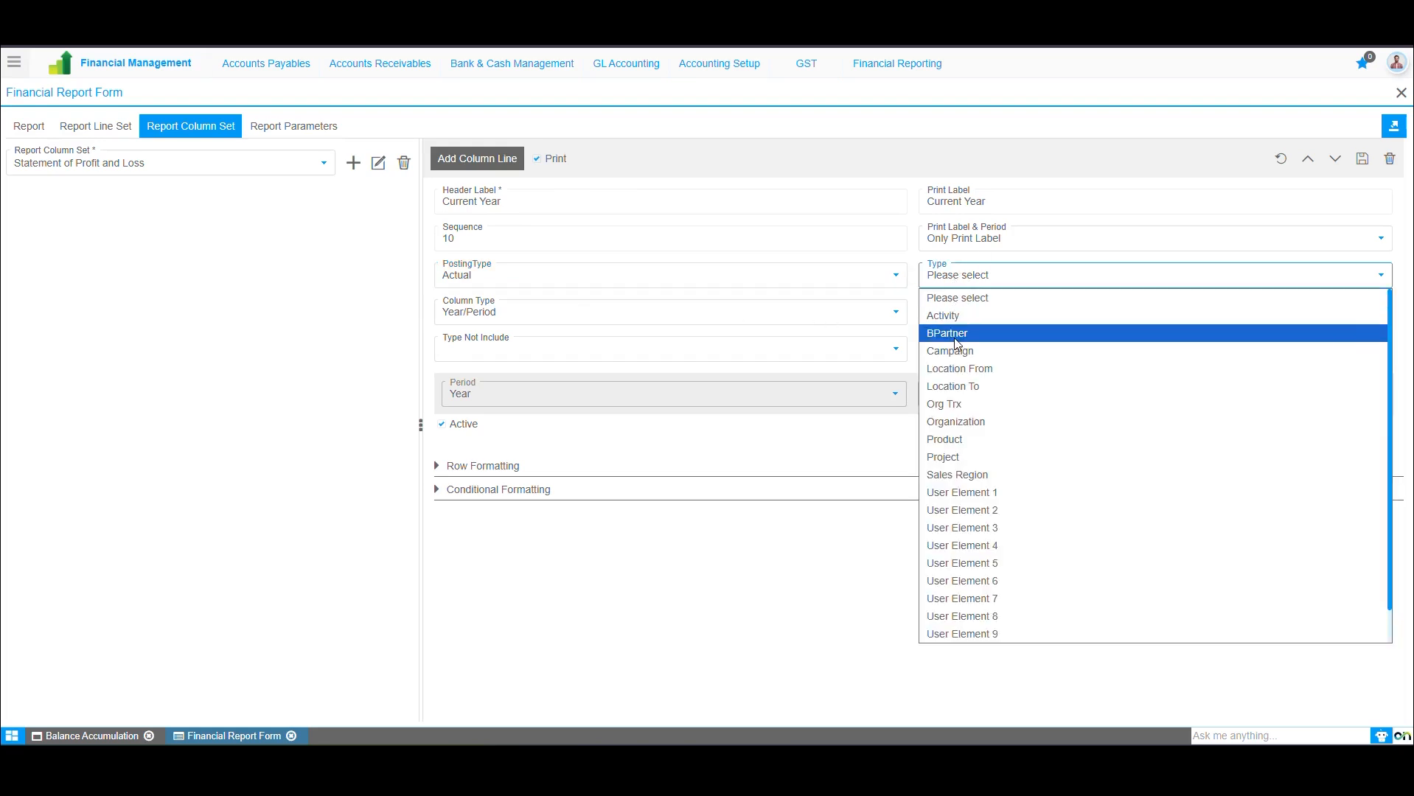
{"action": "left_click", "coordinate": [958, 404]}
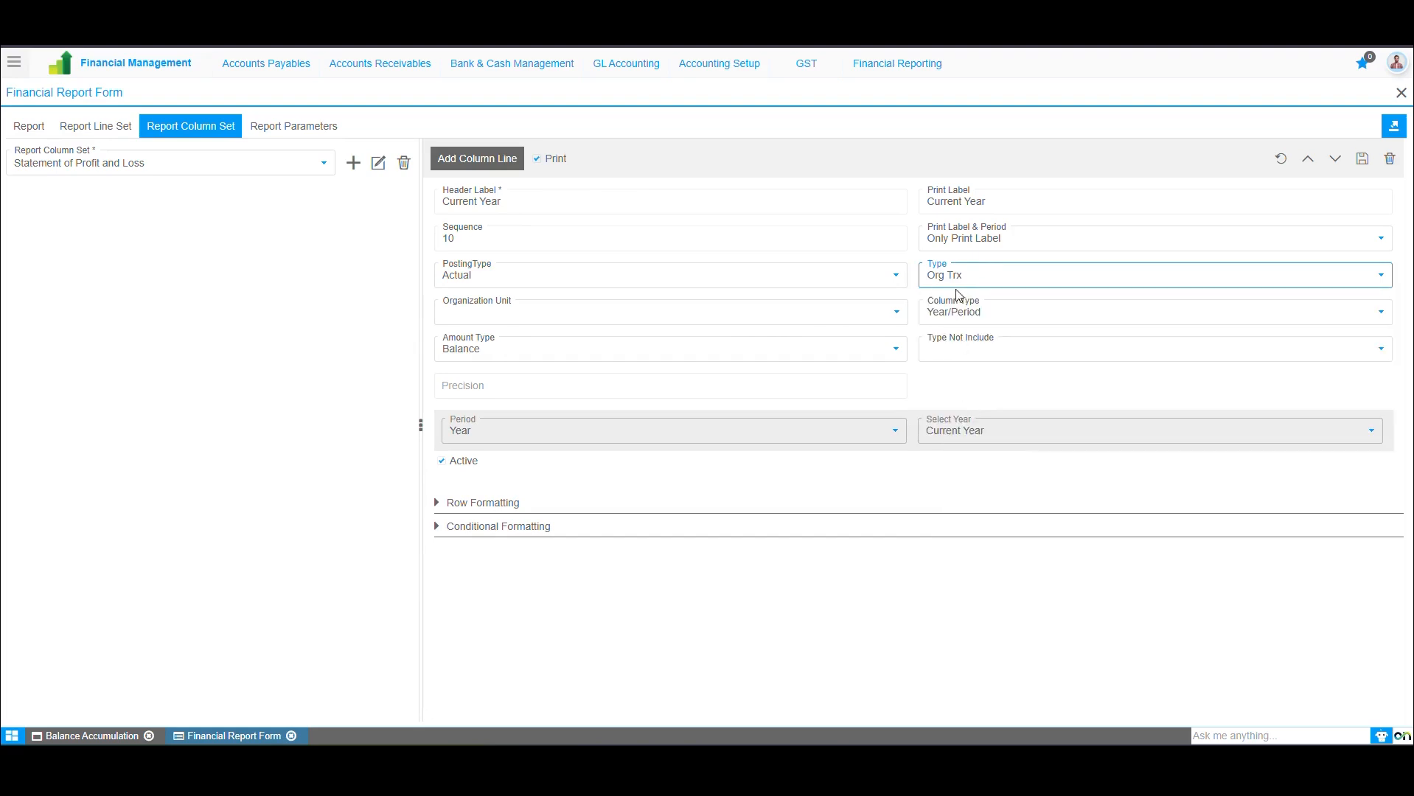
- Extend the header label to "Current Year - Sales" and choose SS Sales as the column line's organization unit
{"action": "left_click", "coordinate": [848, 310]}
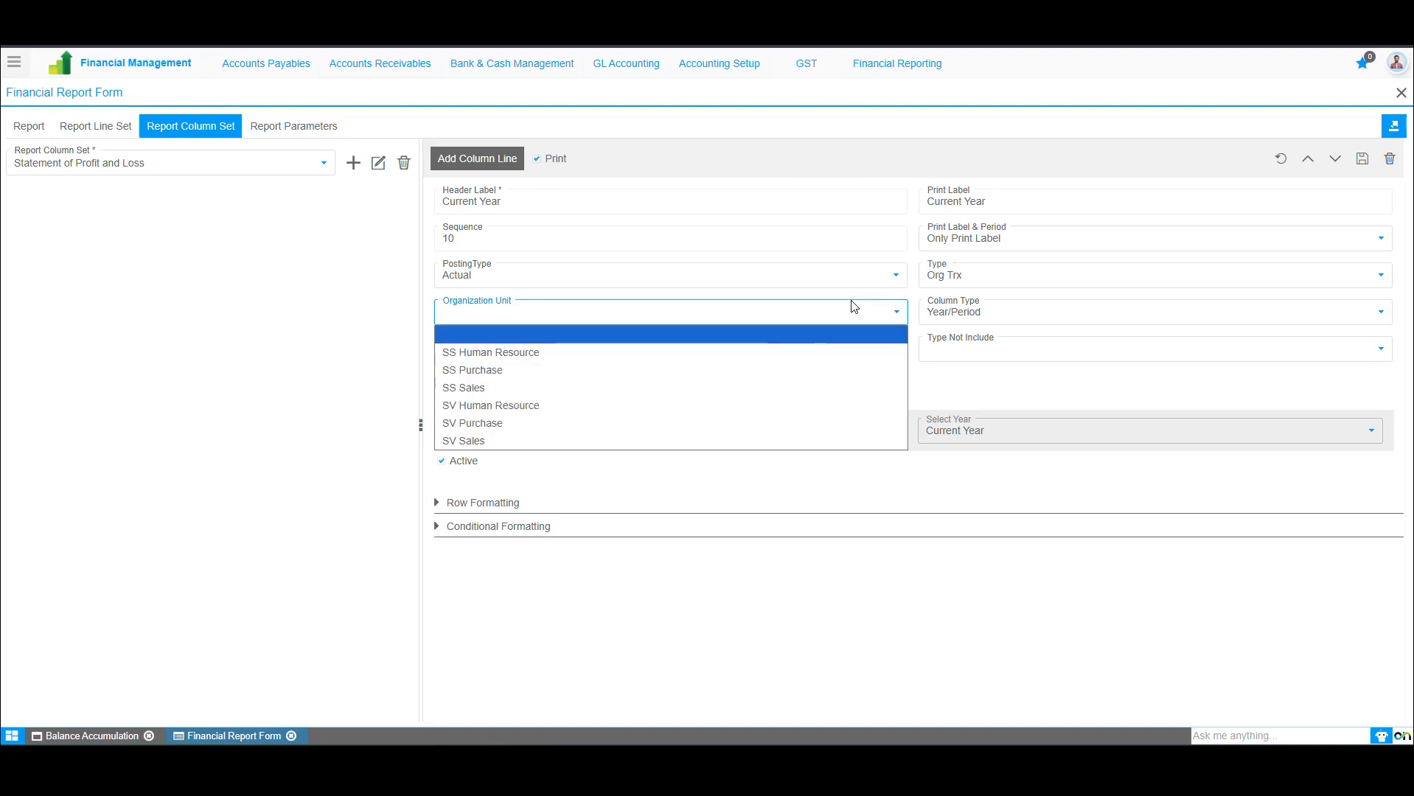
{"action": "left_click", "coordinate": [853, 306]}
{"action": "left_click", "coordinate": [570, 203]}
{"action": "type", "text": "- Sales"}
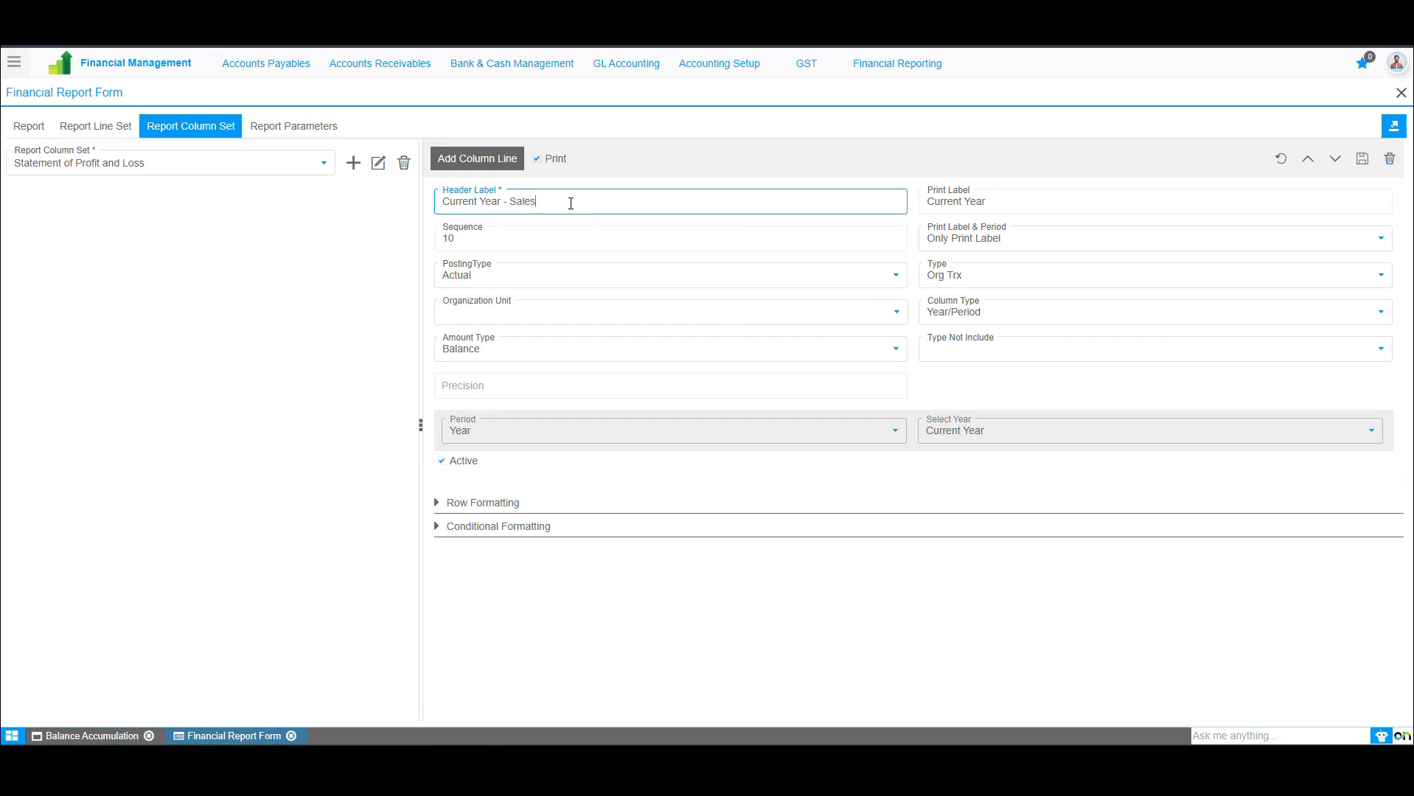
{"action": "left_click", "coordinate": [770, 314]}
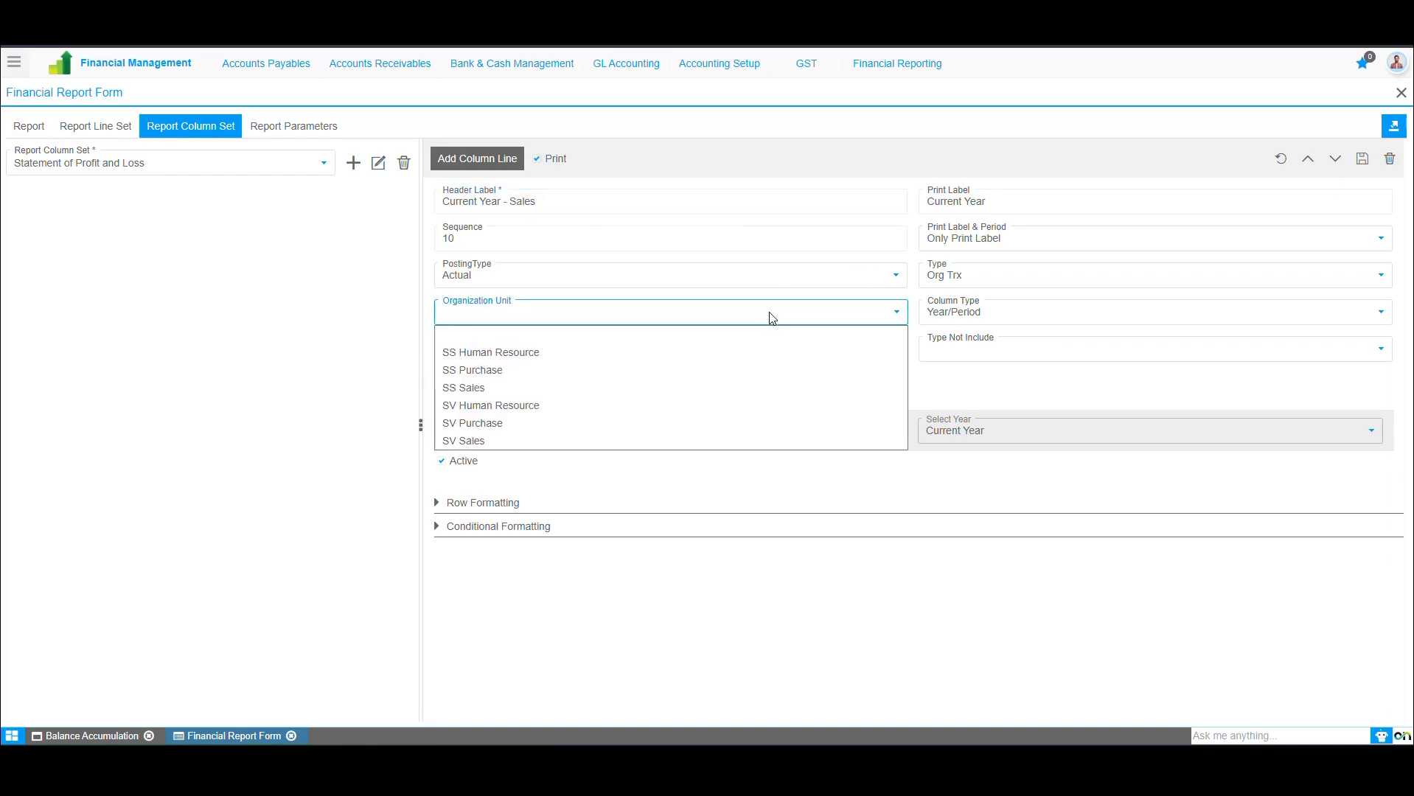
{"action": "left_click", "coordinate": [746, 387]}
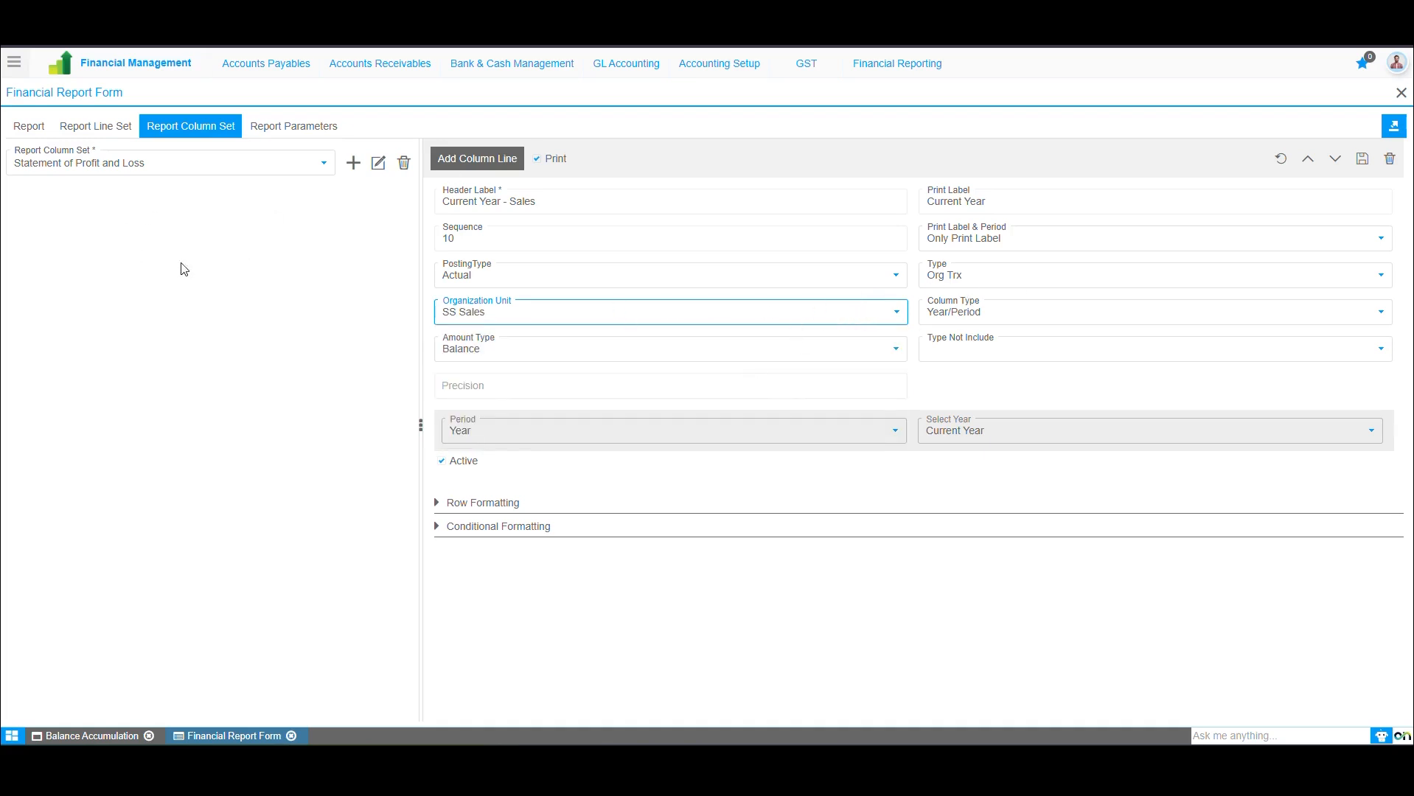
- Reset the column line's type to Please select and shorten its header label to "Current Year"
{"action": "left_click", "coordinate": [559, 311]}
{"action": "left_click", "coordinate": [542, 337]}
{"action": "left_click", "coordinate": [952, 281]}
{"action": "left_click", "coordinate": [997, 293]}
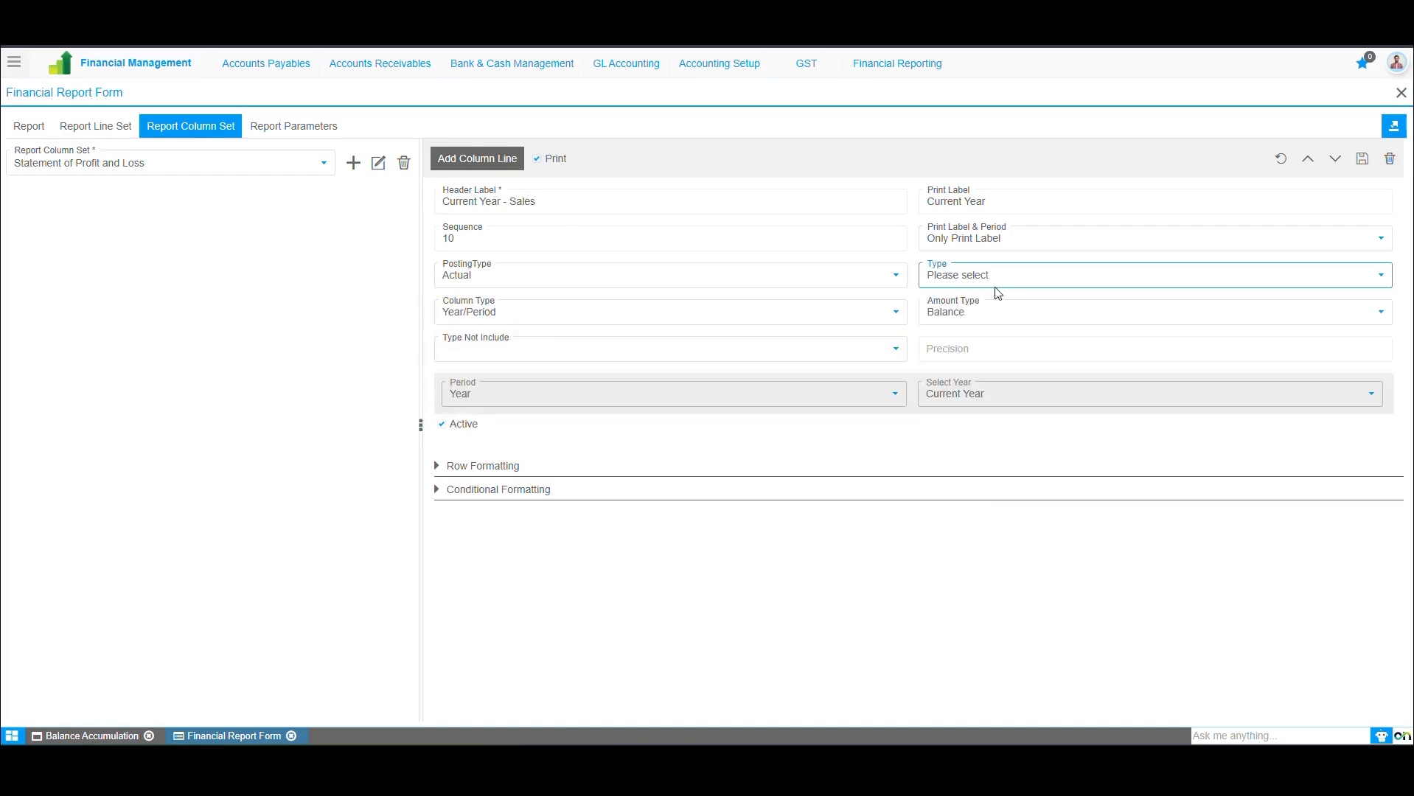
{"action": "double_click", "coordinate": [524, 202]}
{"action": "key", "text": "BackSpace"}
{"action": "key", "text": "BackSpace"}
{"action": "key", "text": "BackSpace"}
{"action": "key", "text": "BackSpace"}
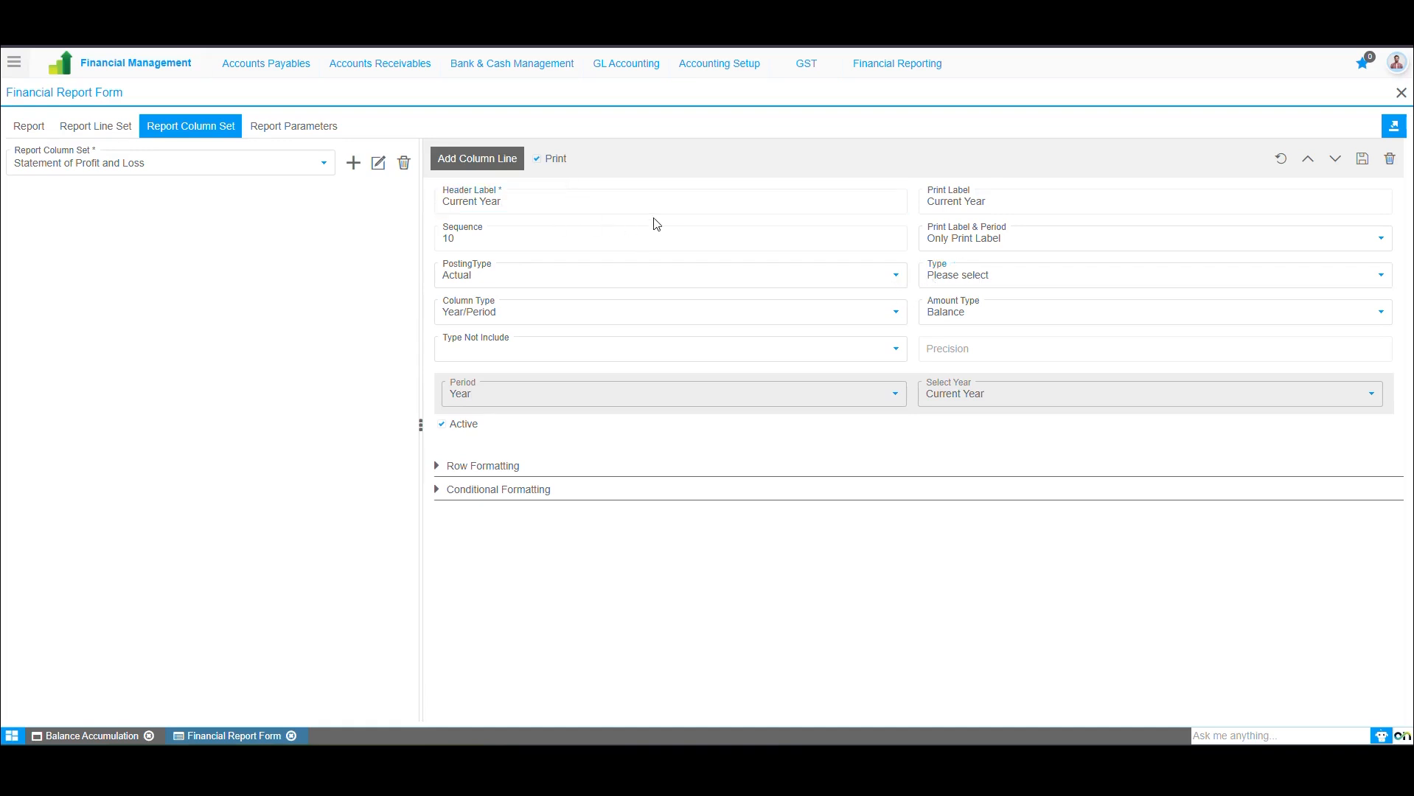
- Choose Year/Period as the column type and Balance as the amount type, and review the Type Not Include options
{"action": "left_click", "coordinate": [529, 319]}
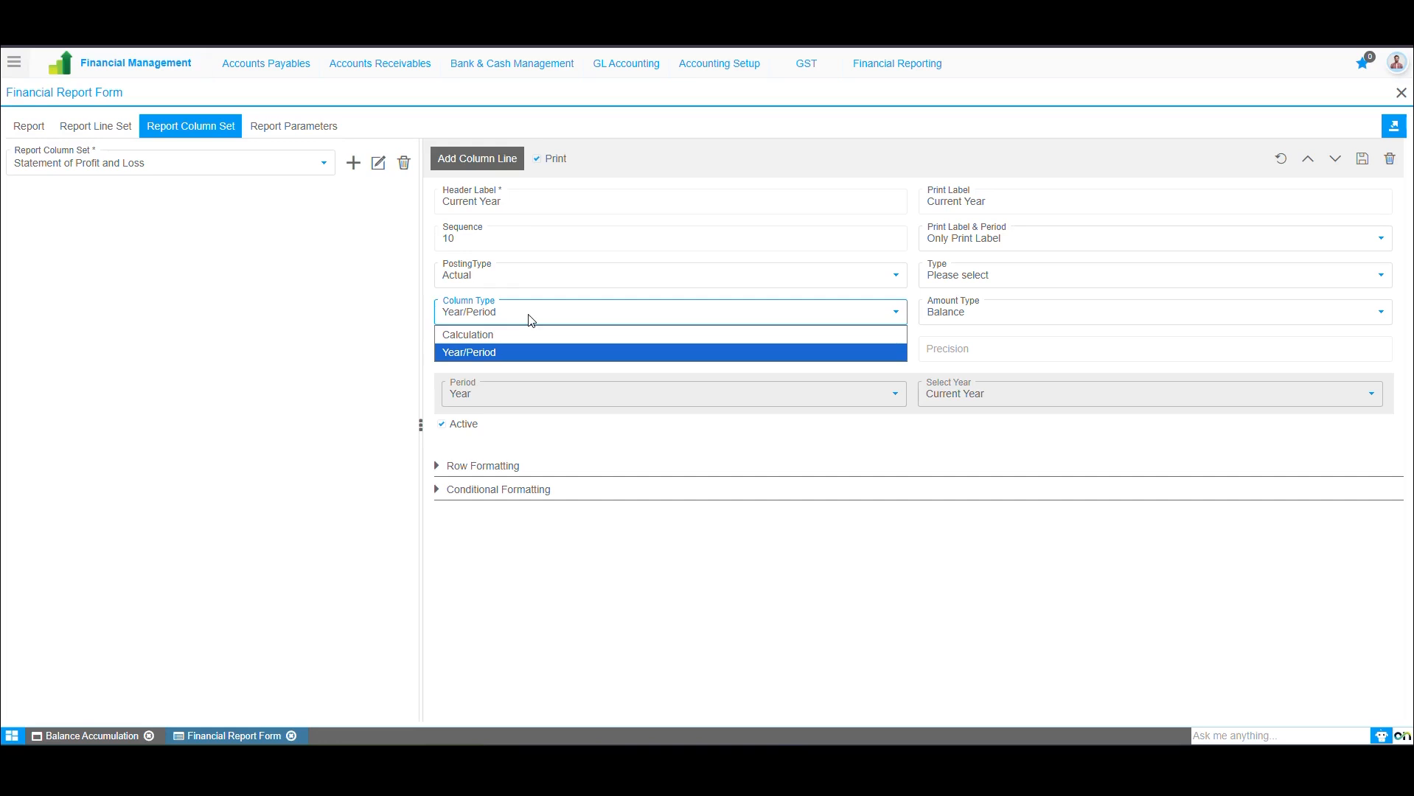
{"action": "left_click", "coordinate": [522, 353]}
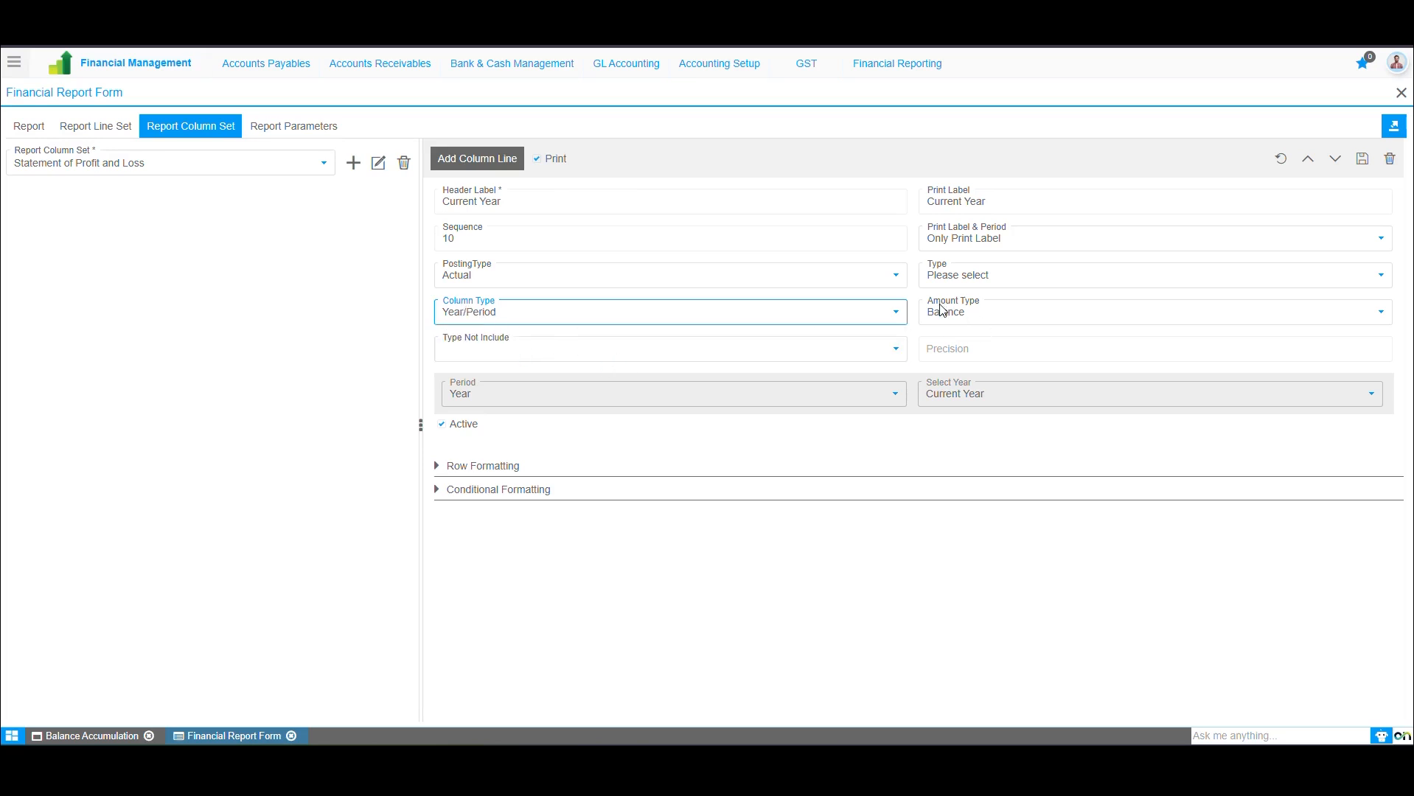
{"action": "left_click", "coordinate": [979, 312]}
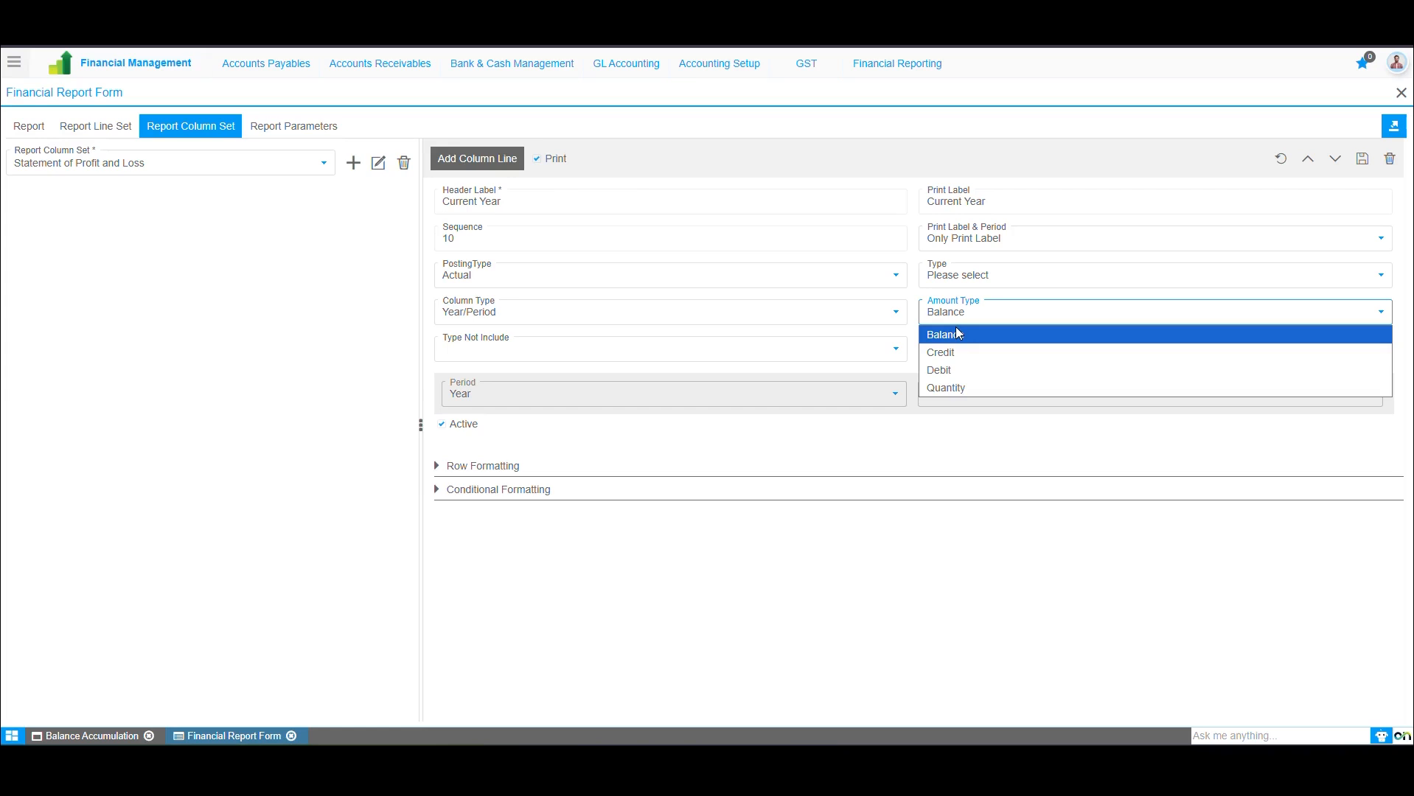
{"action": "left_click", "coordinate": [957, 333]}
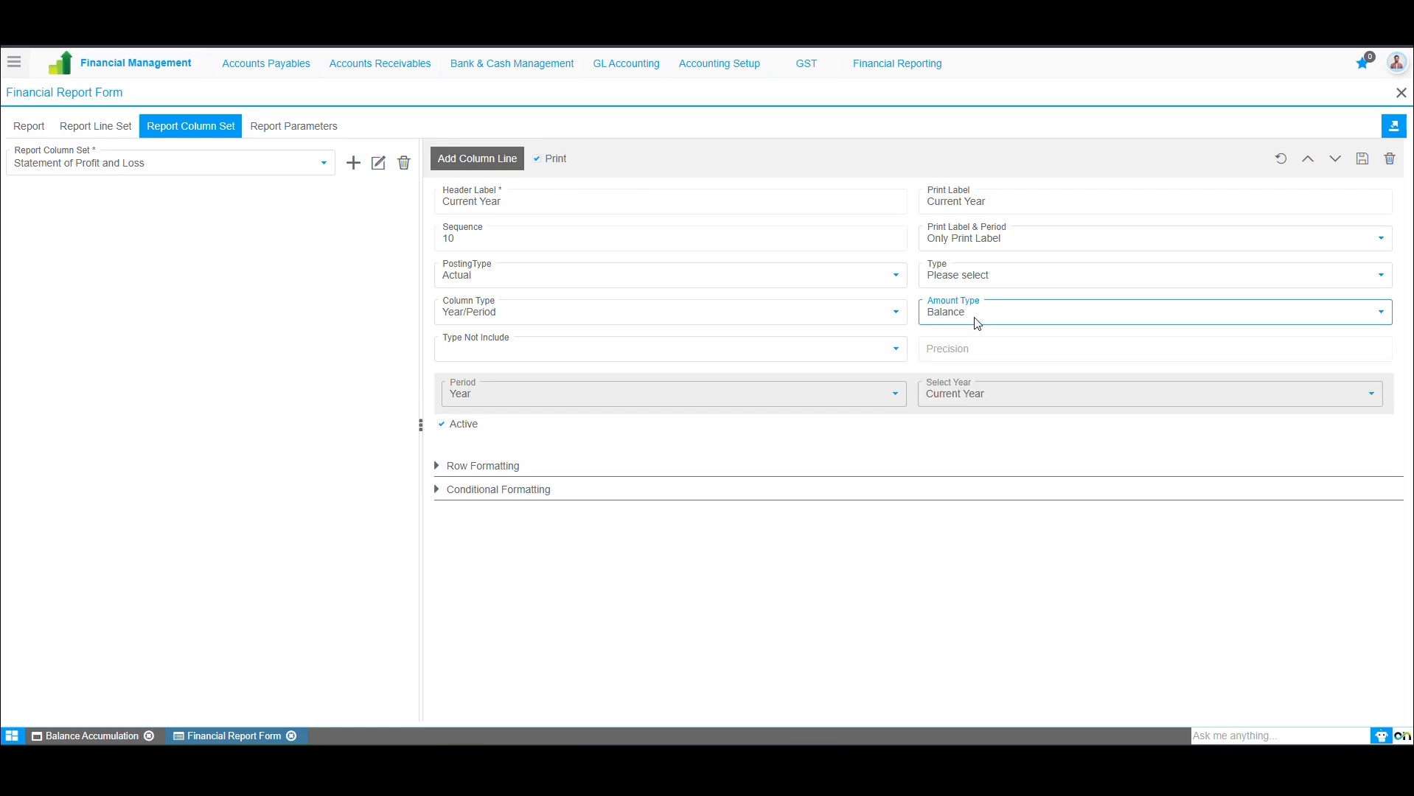
{"action": "left_click", "coordinate": [782, 349]}
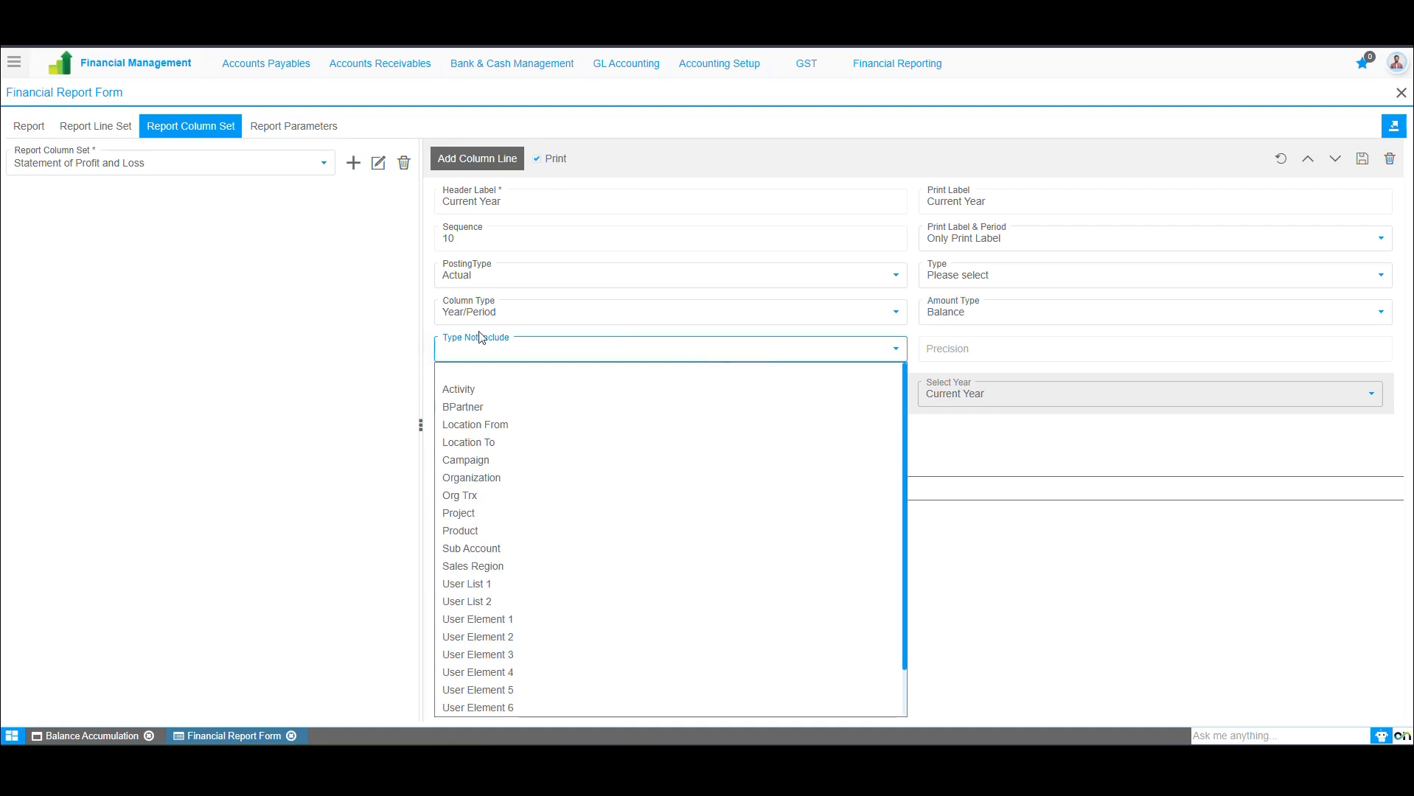
{"action": "left_click", "coordinate": [574, 339]}
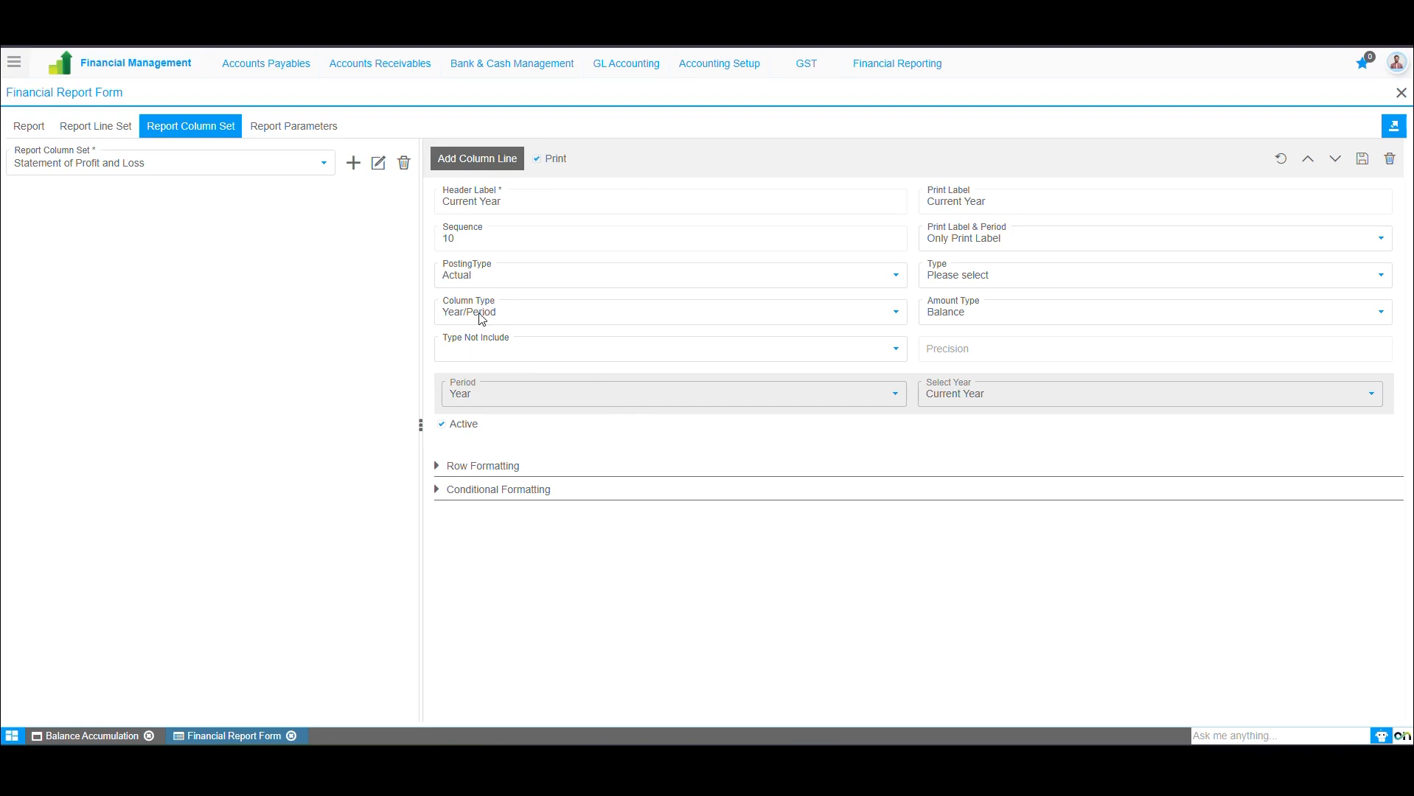
- Try Month as the period and review its month choices, and switch to Year to review the year choices
{"action": "left_click", "coordinate": [472, 392]}
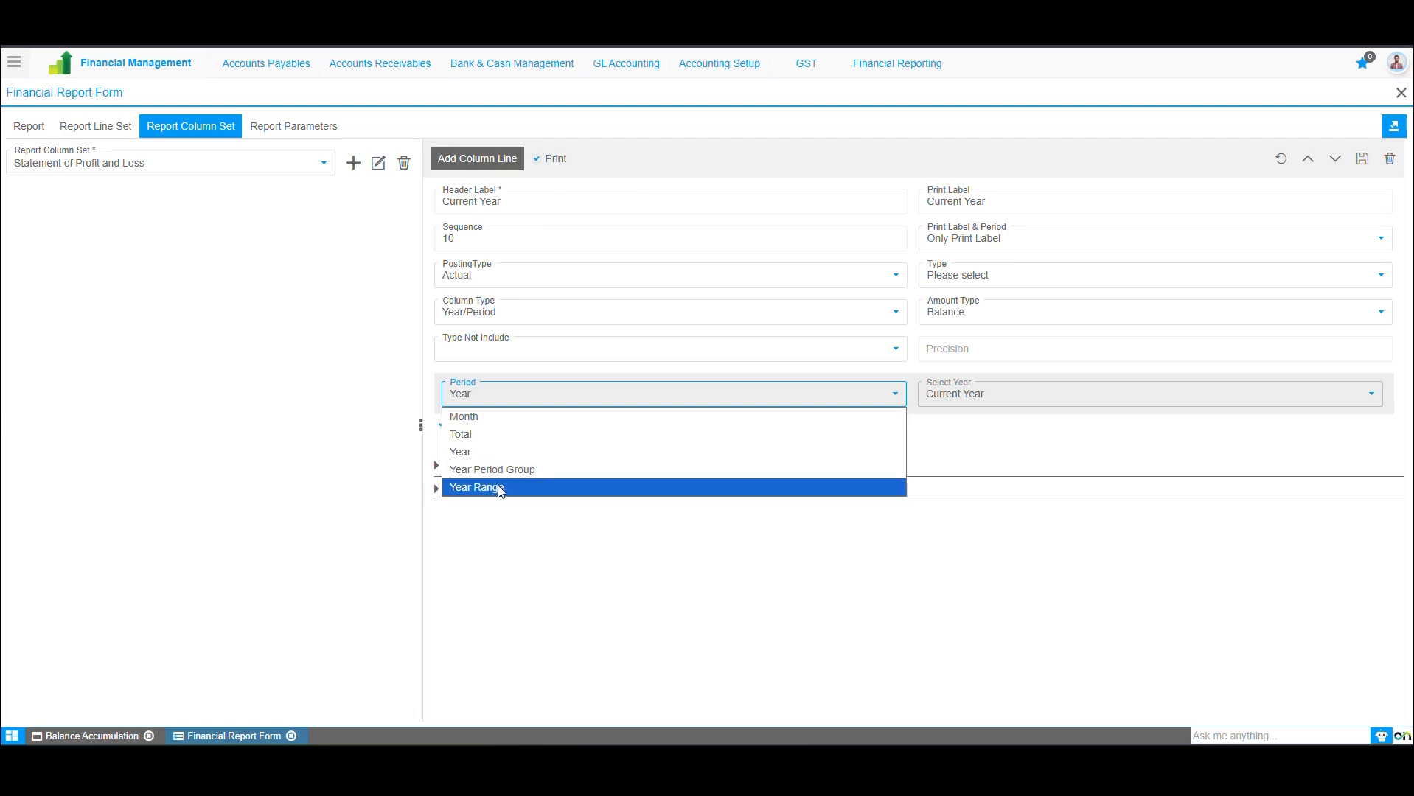
{"action": "left_click", "coordinate": [475, 417]}
{"action": "left_click", "coordinate": [953, 403]}
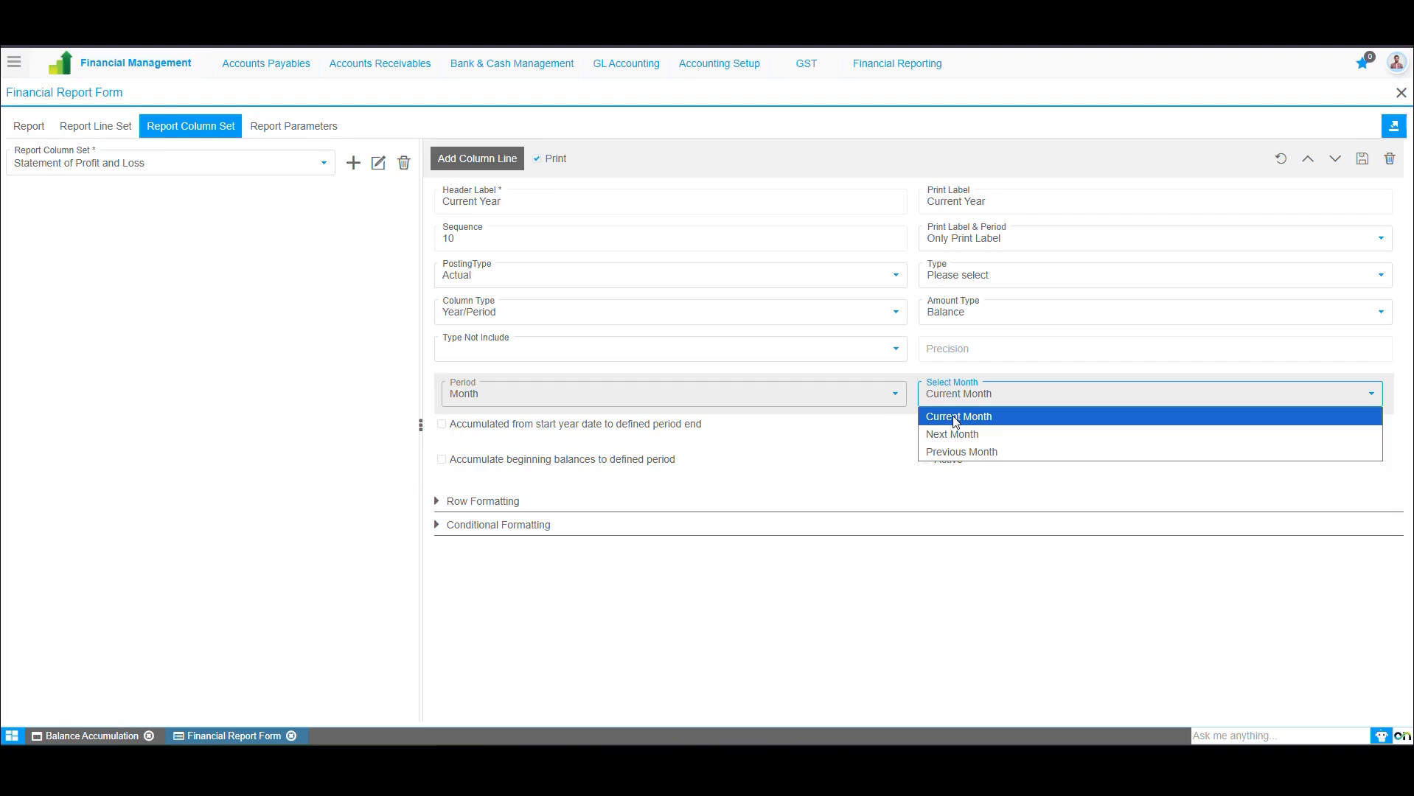
{"action": "left_click", "coordinate": [868, 394]}
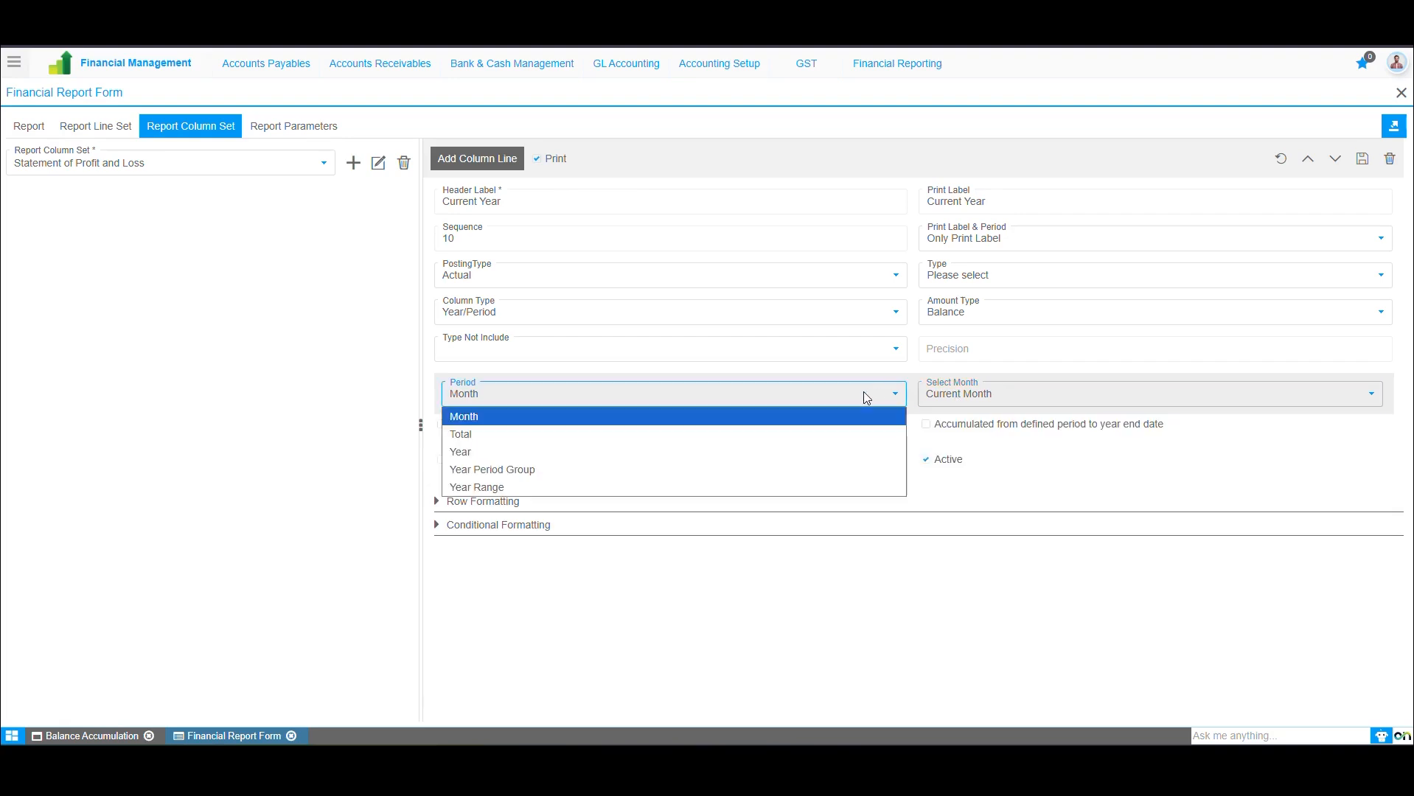
{"action": "left_click", "coordinate": [741, 434]}
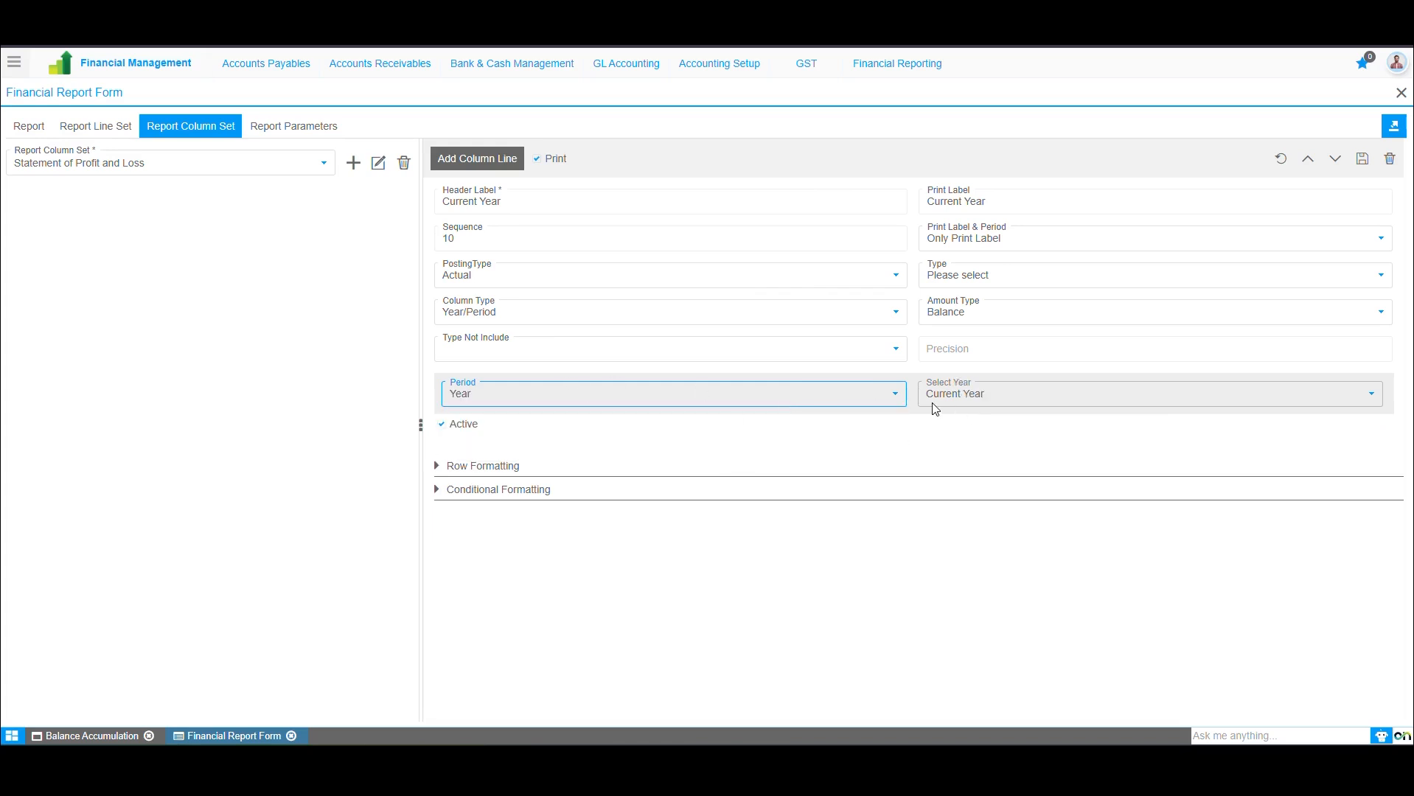
{"action": "left_click", "coordinate": [975, 398]}
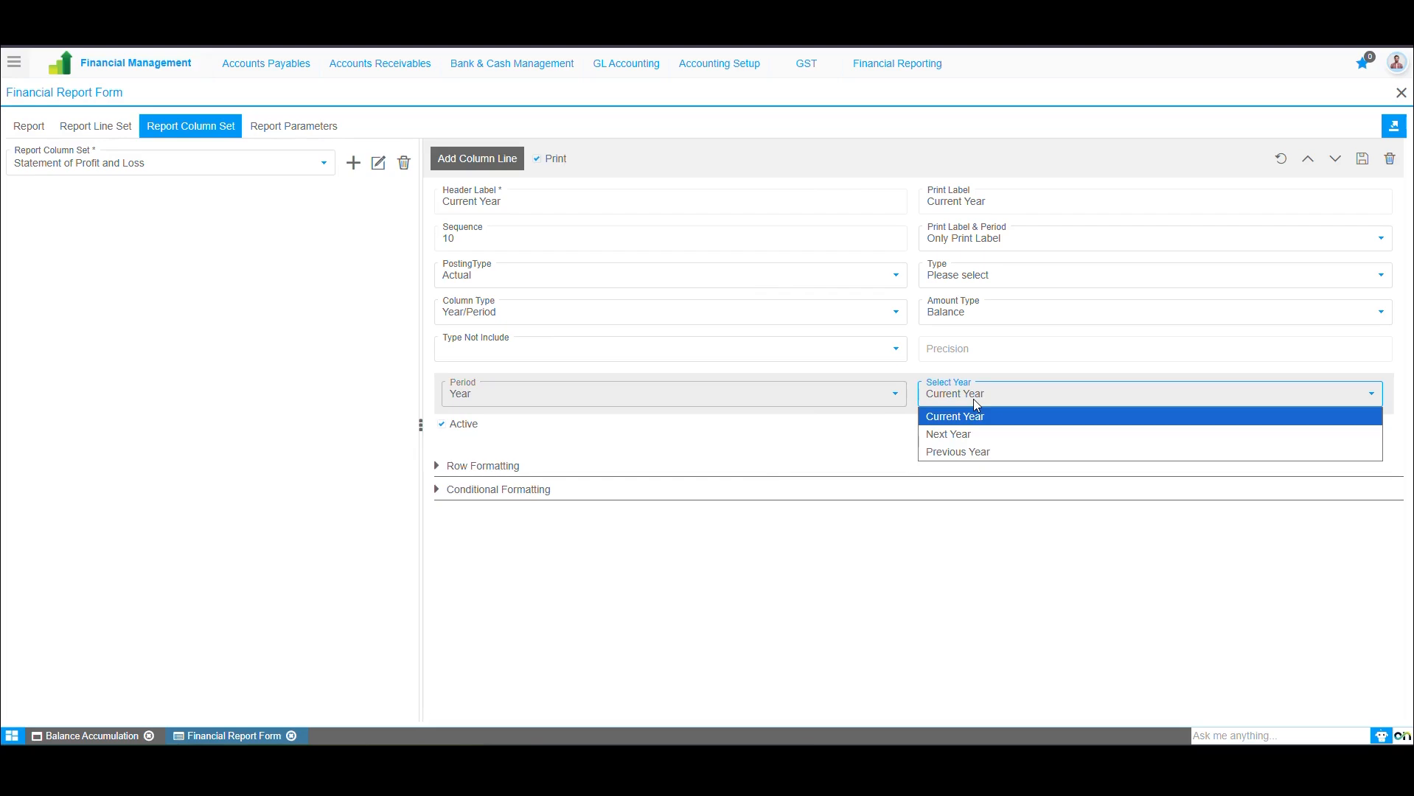
{"action": "left_click", "coordinate": [973, 398]}
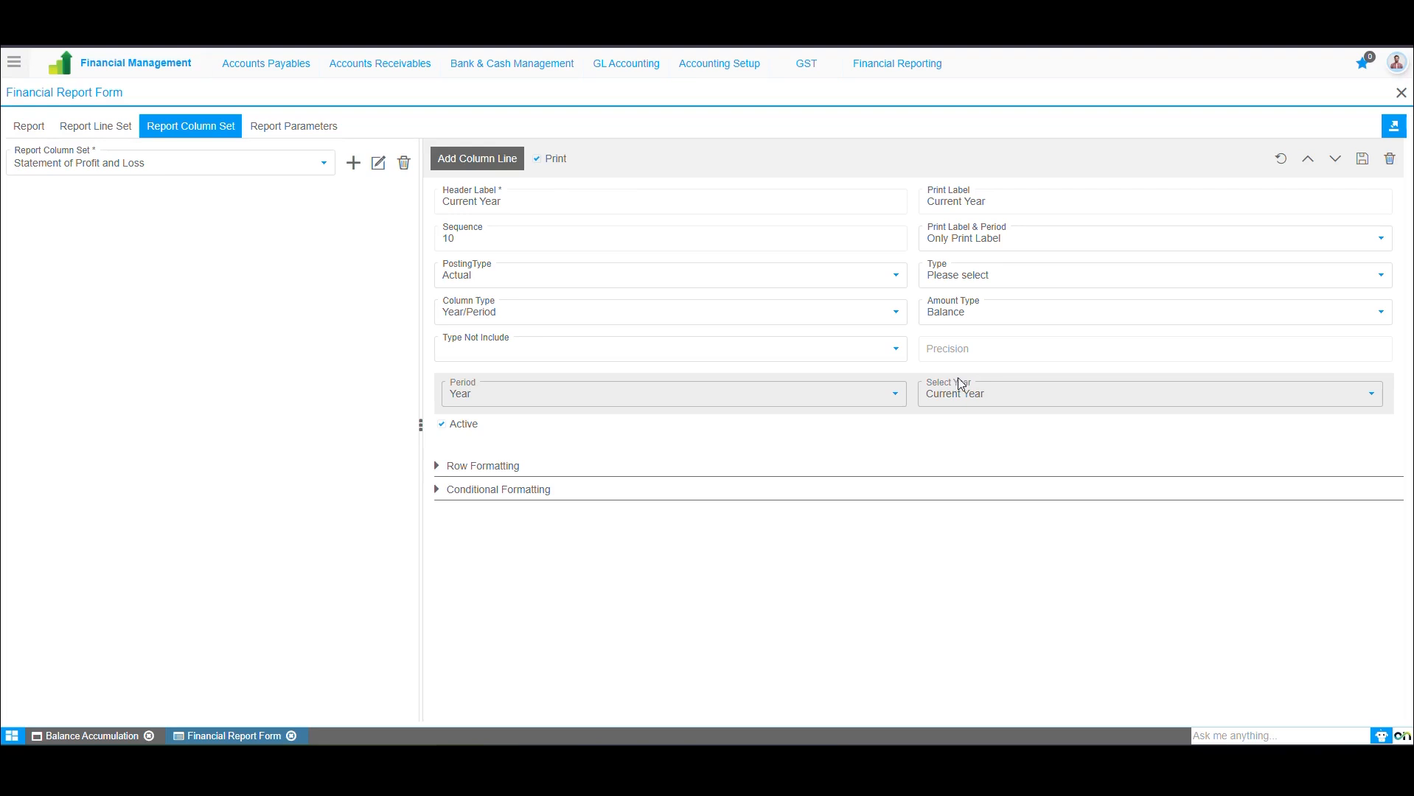
- Try Total as the period, switch it to Year Period Group, and review the period group options
{"action": "left_click", "coordinate": [879, 399]}
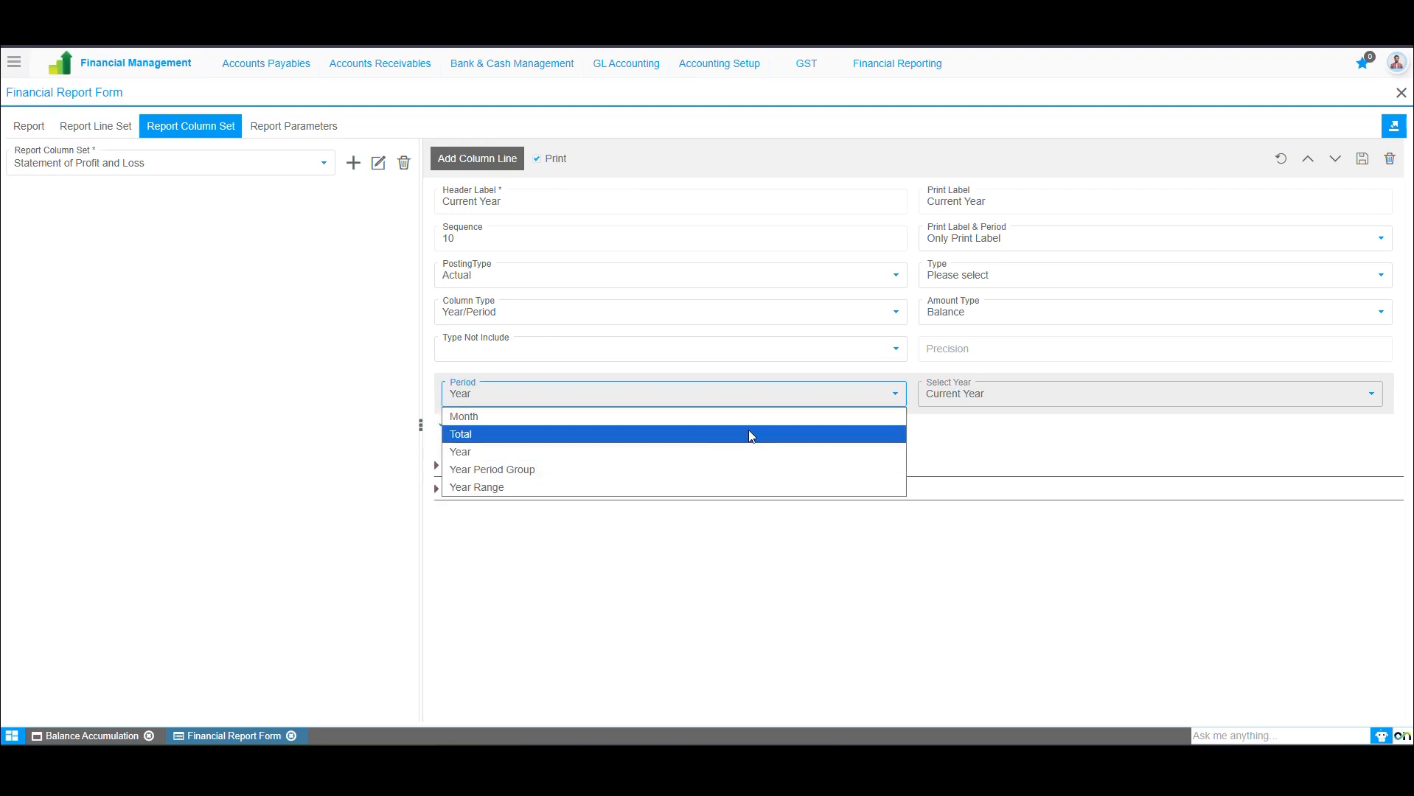
{"action": "left_click", "coordinate": [750, 435]}
{"action": "left_click", "coordinate": [811, 400]}
{"action": "left_click", "coordinate": [732, 470]}
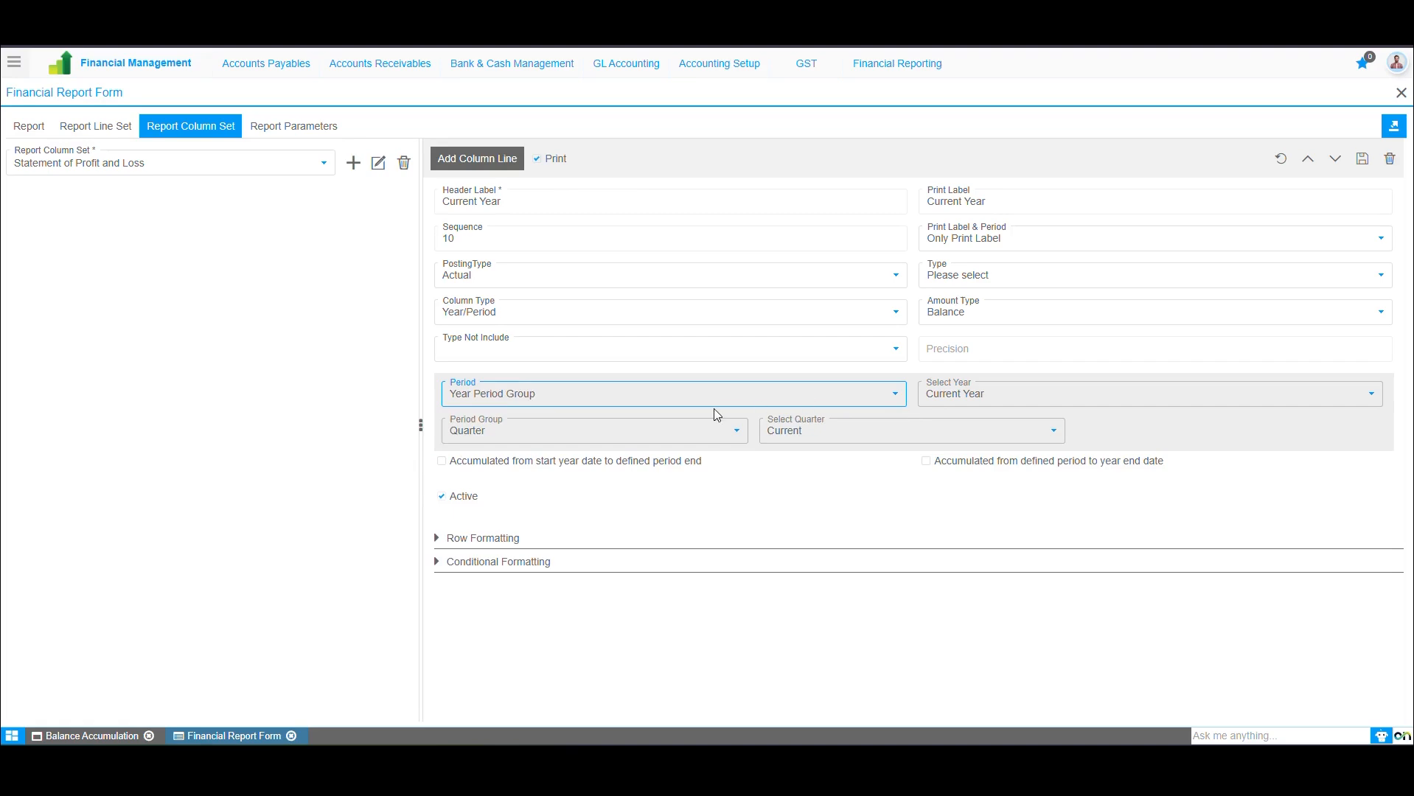
{"action": "left_click", "coordinate": [696, 431]}
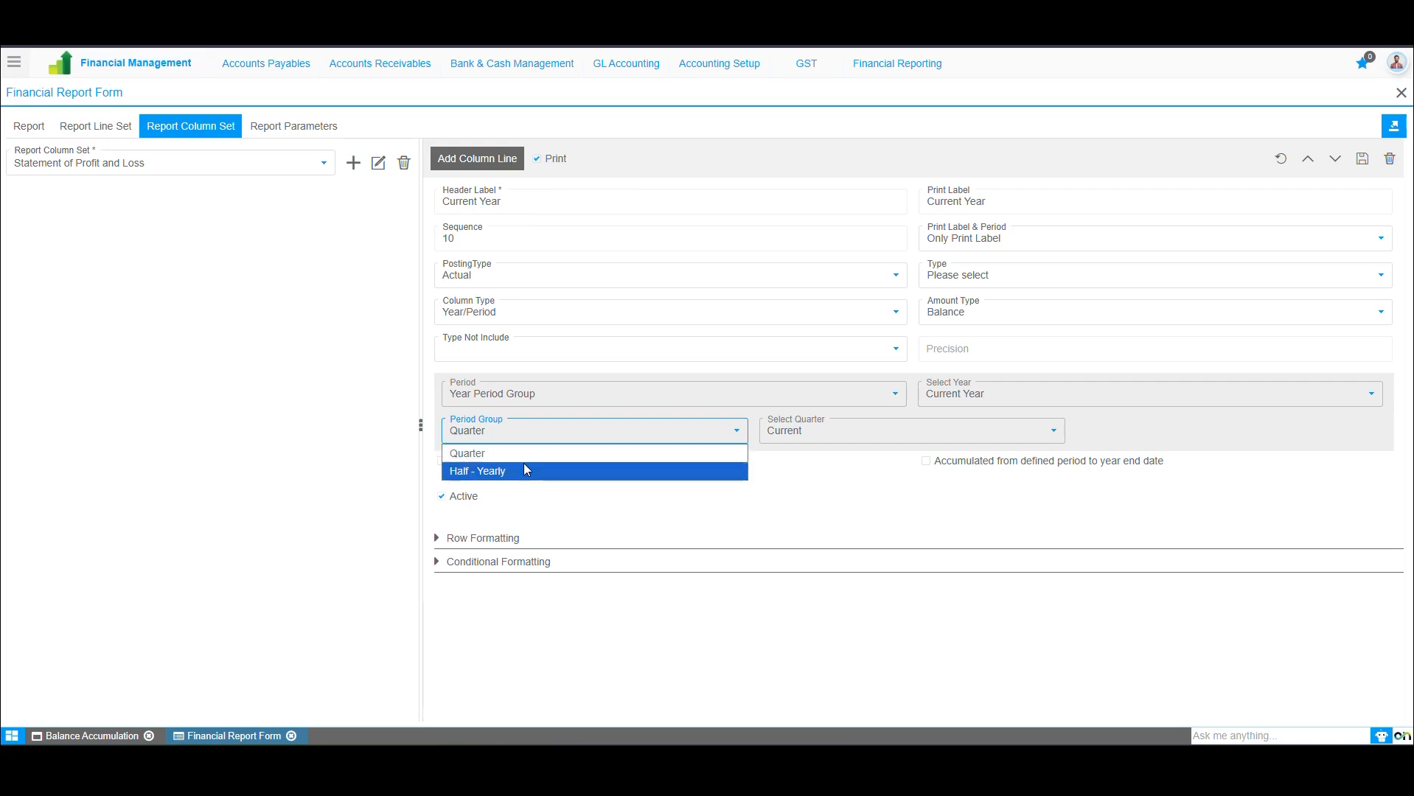
{"action": "left_click", "coordinate": [669, 434]}
- Try Fixed as the quarter selection, review the quarter values, and switch the selection back to Current
{"action": "left_click", "coordinate": [796, 434]}
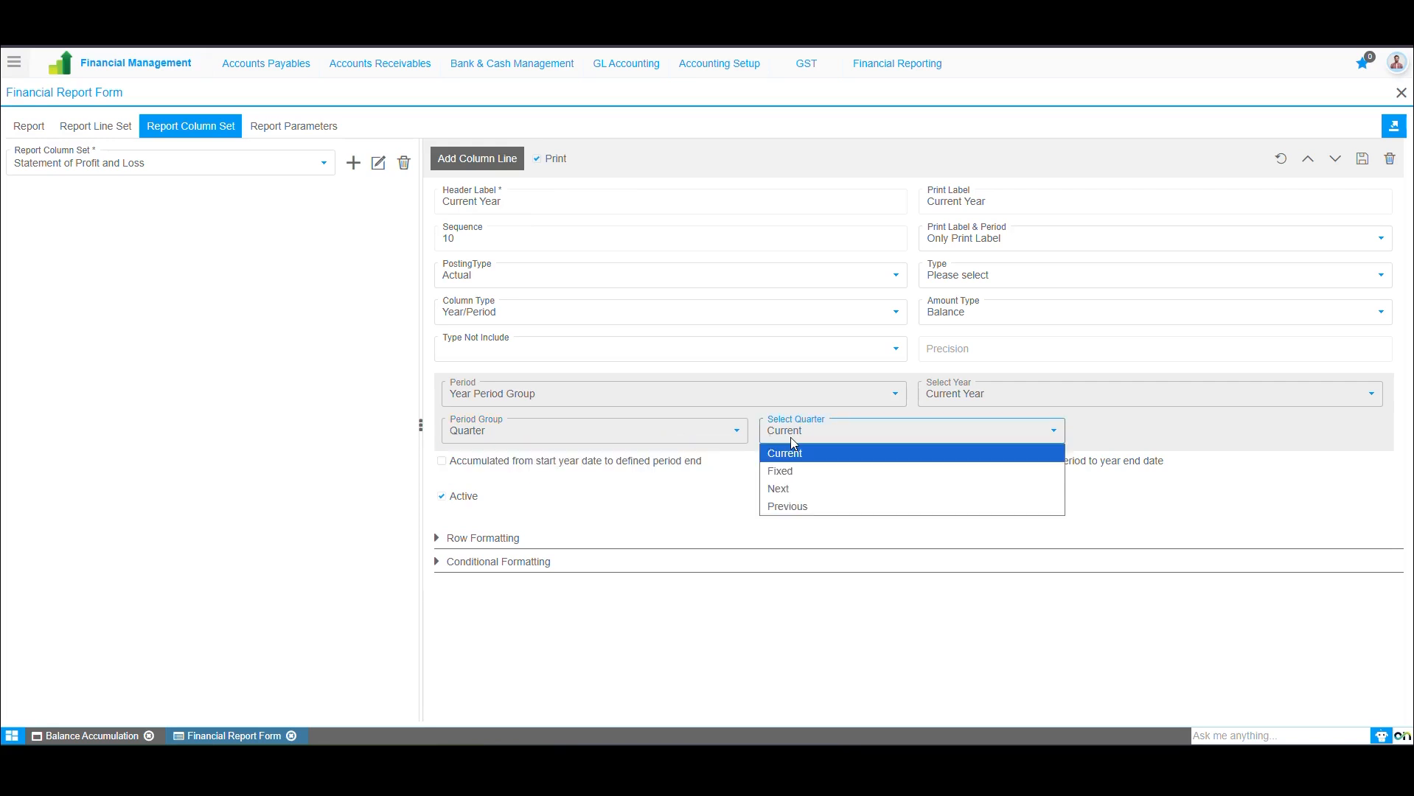
{"action": "left_click", "coordinate": [799, 473]}
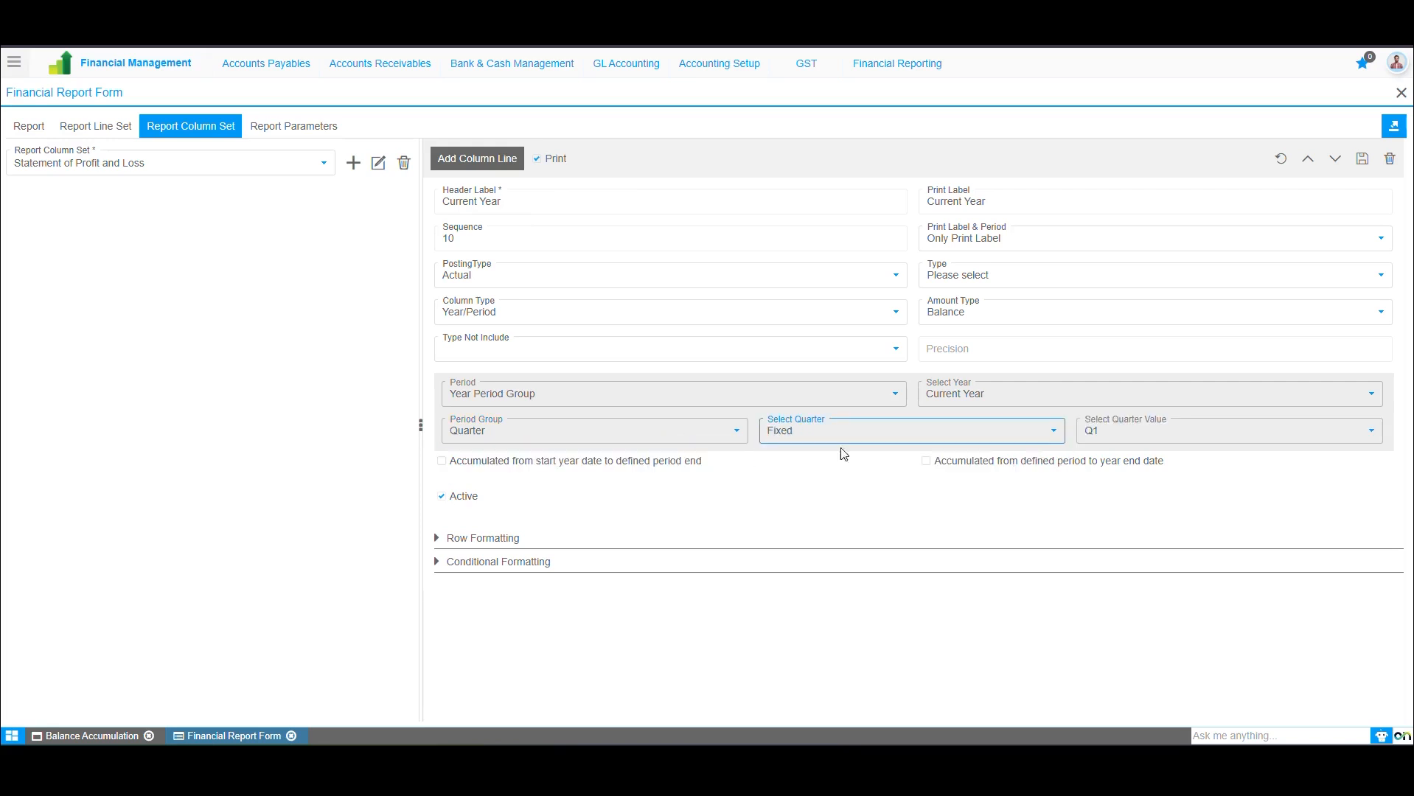
{"action": "left_click", "coordinate": [1115, 439]}
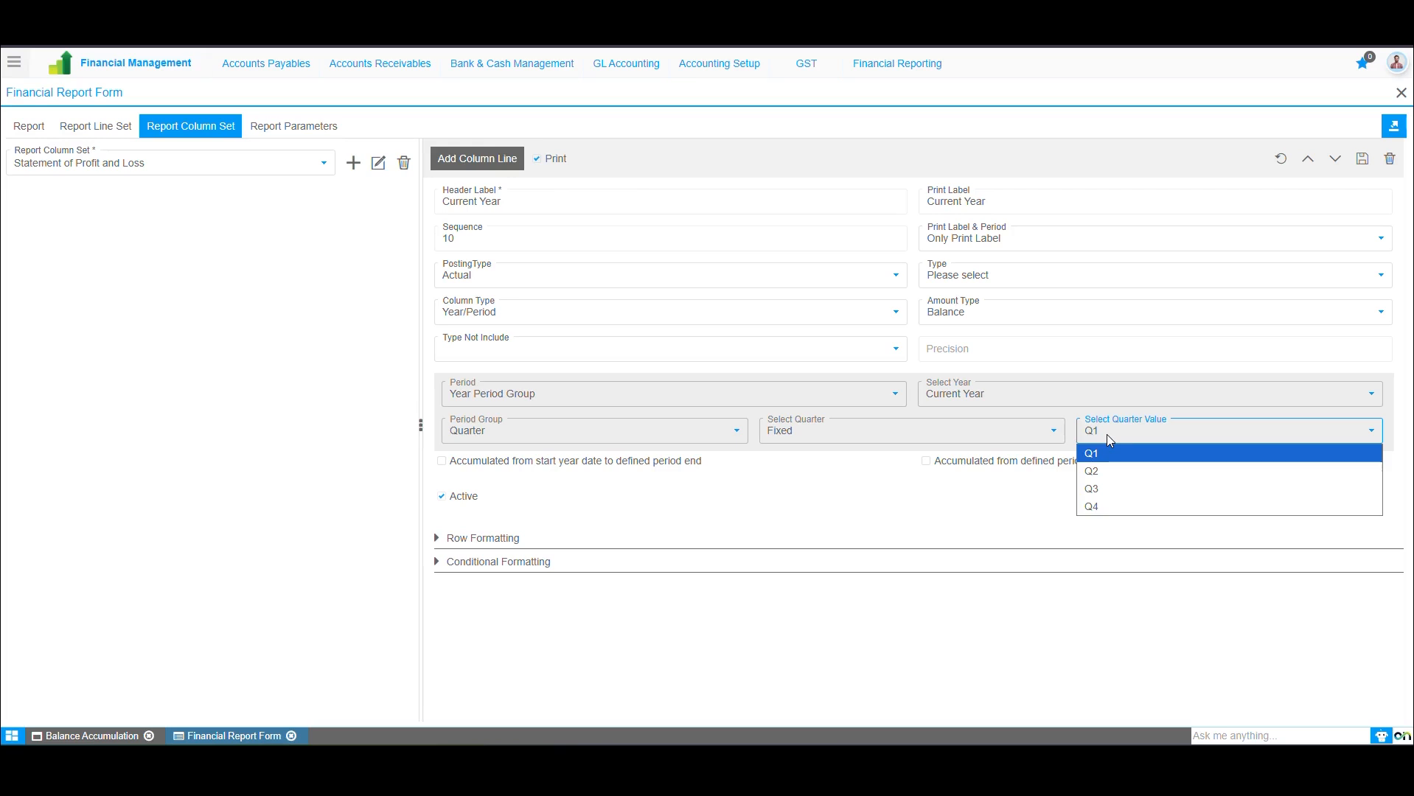
{"action": "left_click", "coordinate": [988, 428]}
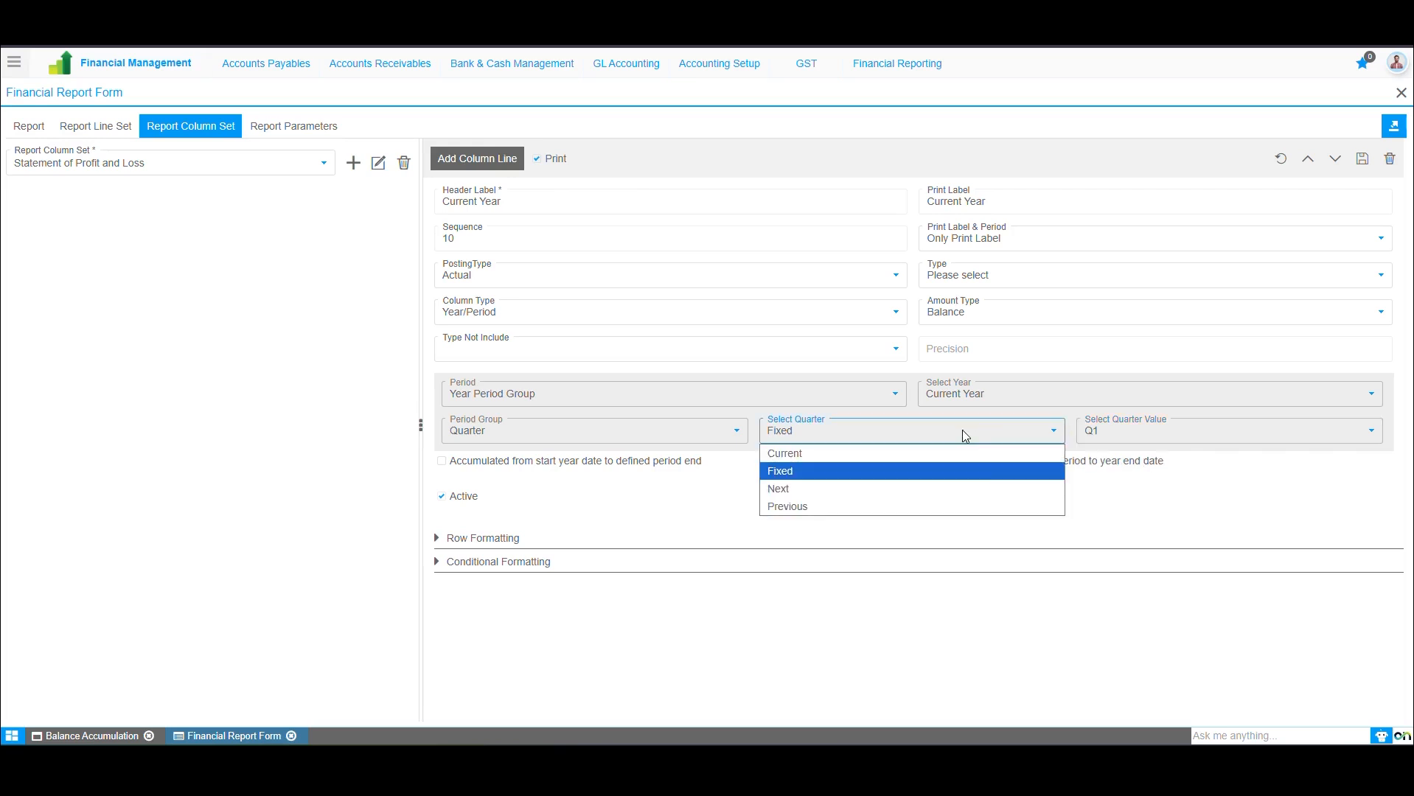
{"action": "left_click", "coordinate": [919, 461]}
- Set the column line's period to Year Range, running from Previous Year to Current Year
{"action": "left_click", "coordinate": [609, 402]}
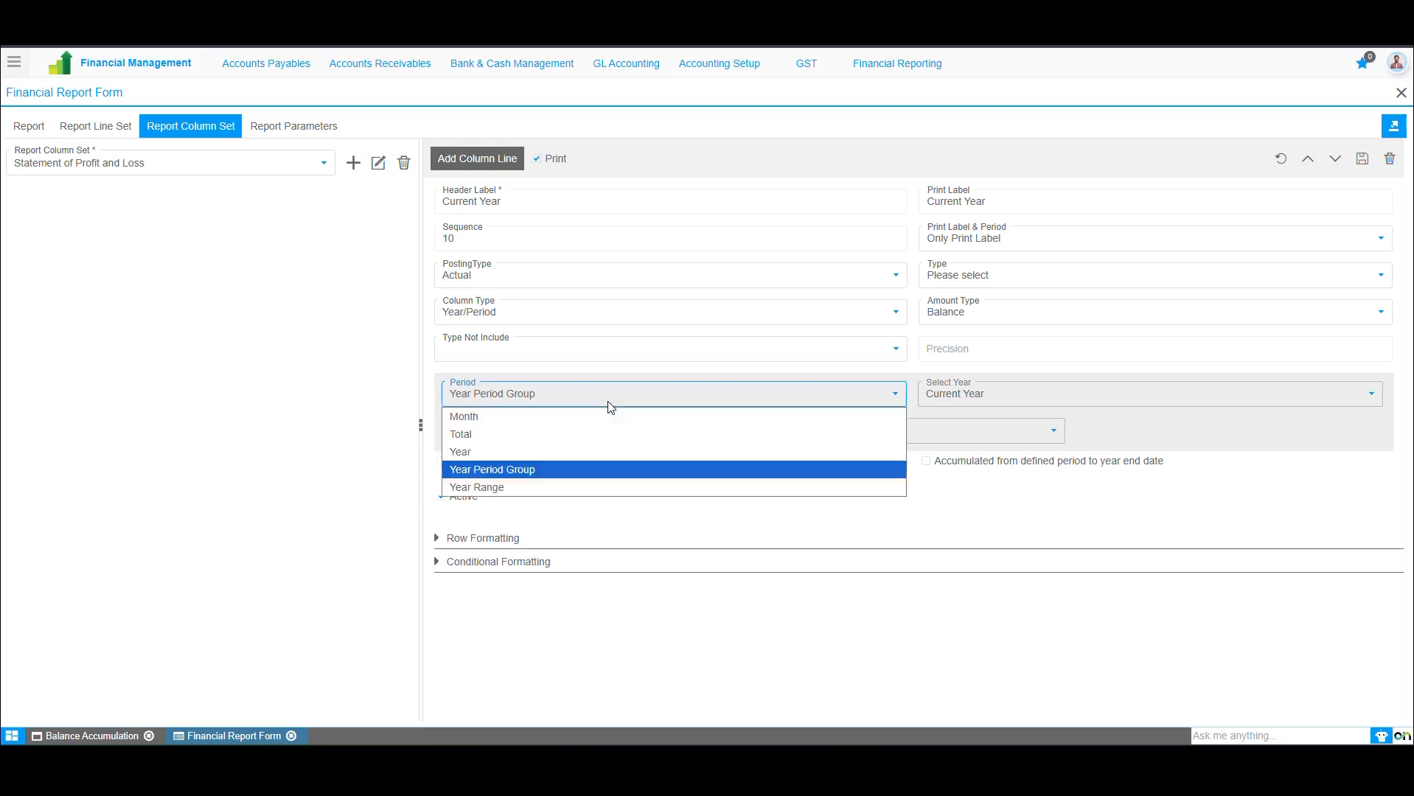
{"action": "left_click", "coordinate": [587, 486]}
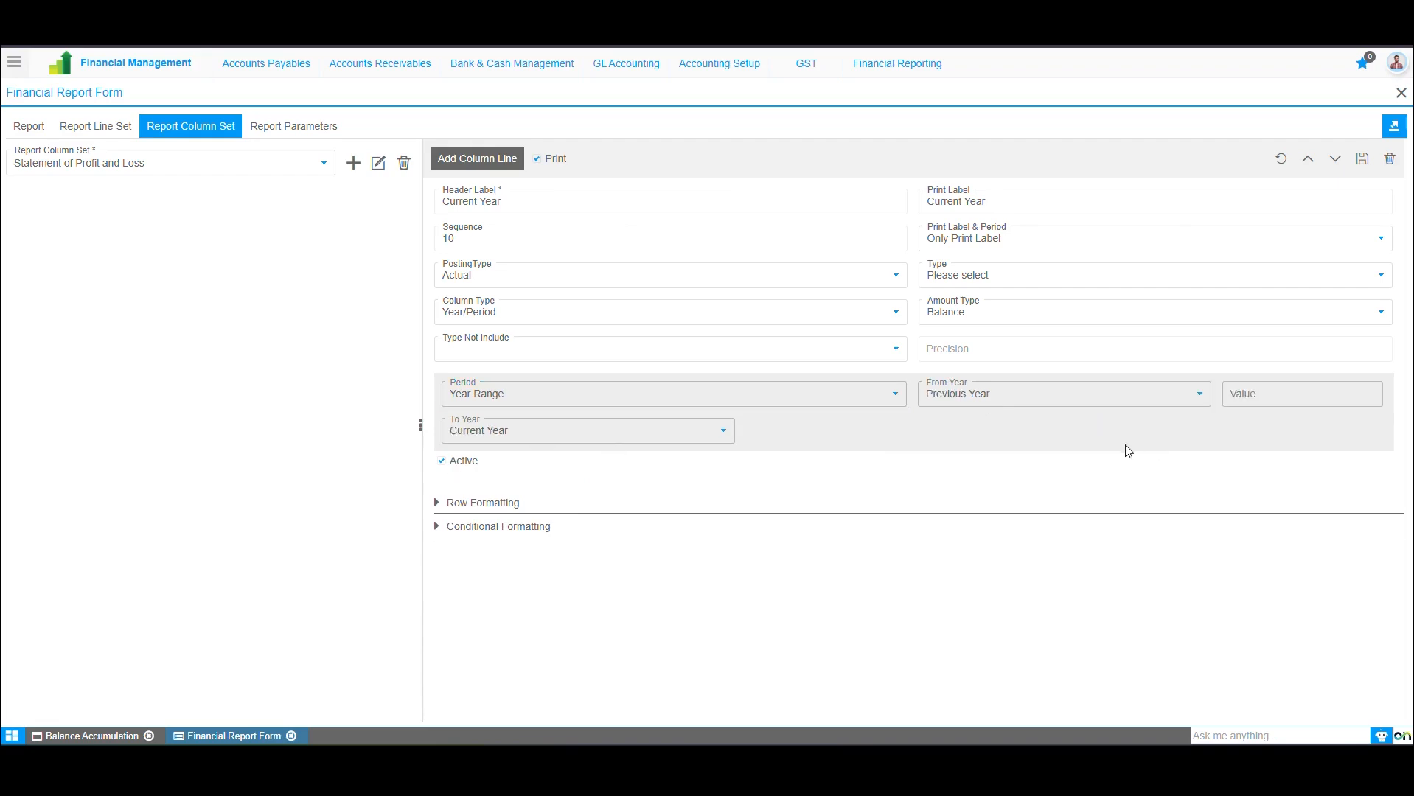
{"action": "left_click", "coordinate": [958, 398]}
{"action": "left_click", "coordinate": [974, 433]}
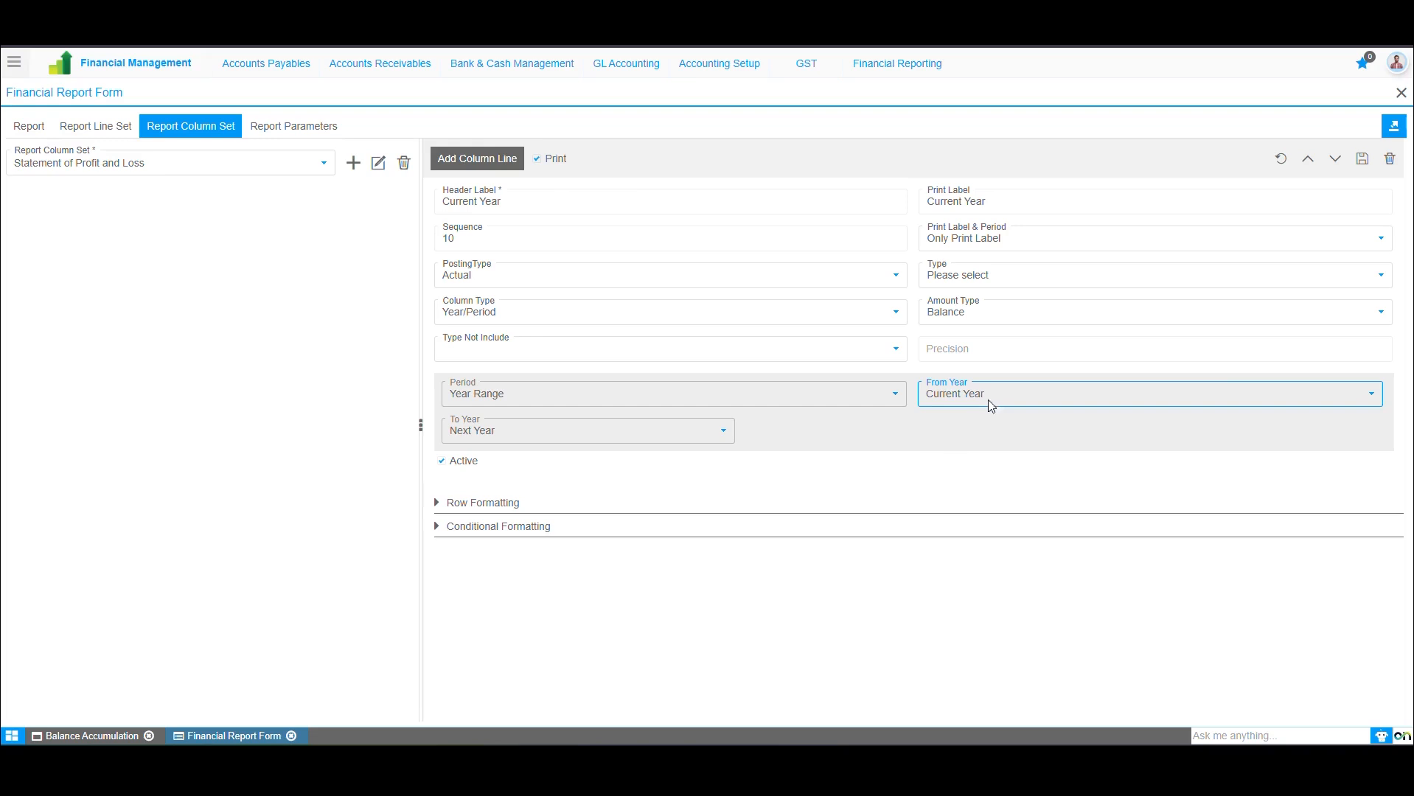
{"action": "left_click", "coordinate": [990, 398]}
{"action": "left_click", "coordinate": [978, 451]}
{"action": "left_click", "coordinate": [611, 430]}
{"action": "left_click", "coordinate": [612, 452]}
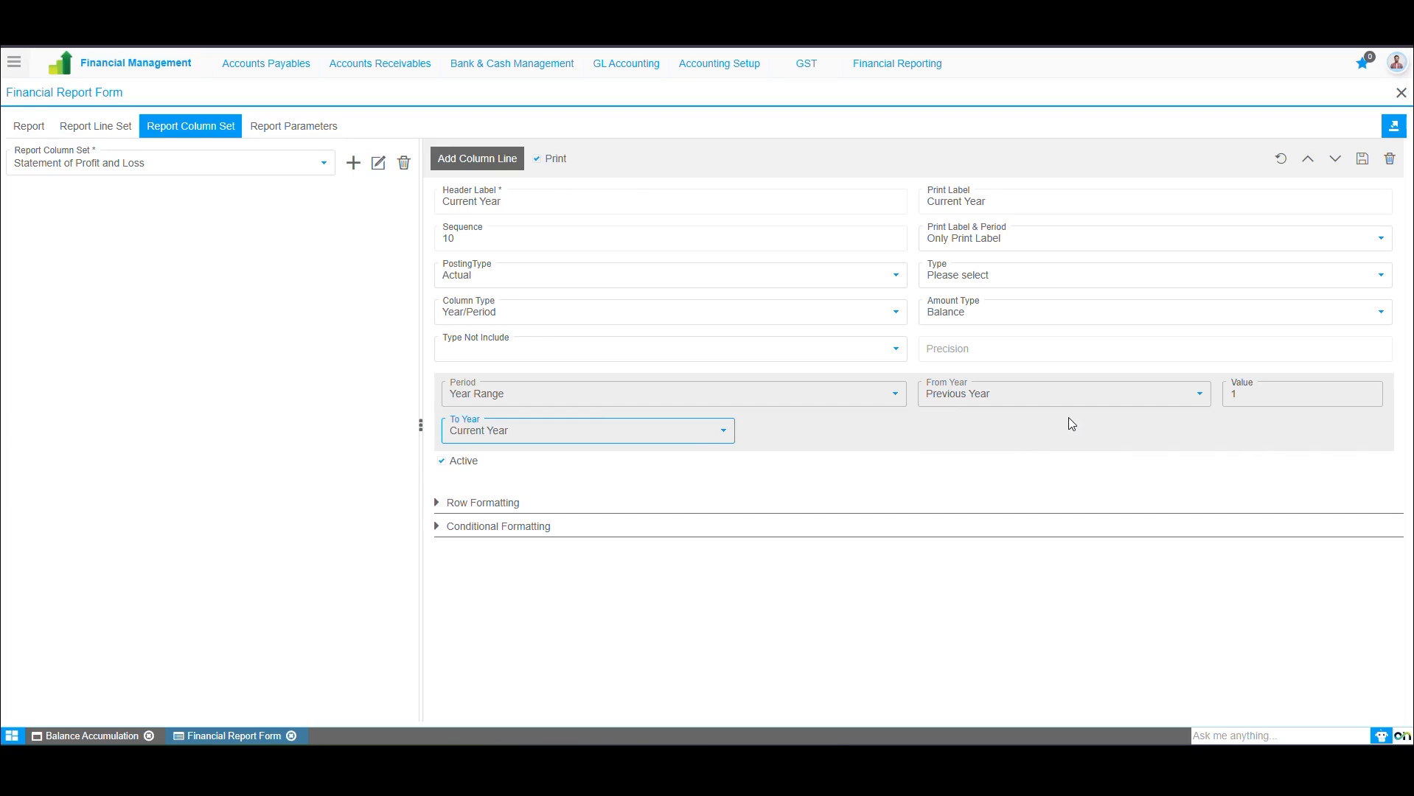
- Try 2 as the number of previous years in the From Year value, and set it back to 1
{"action": "left_click", "coordinate": [1258, 397]}
{"action": "key", "text": "BackSpace"}
{"action": "type", "text": "2"}
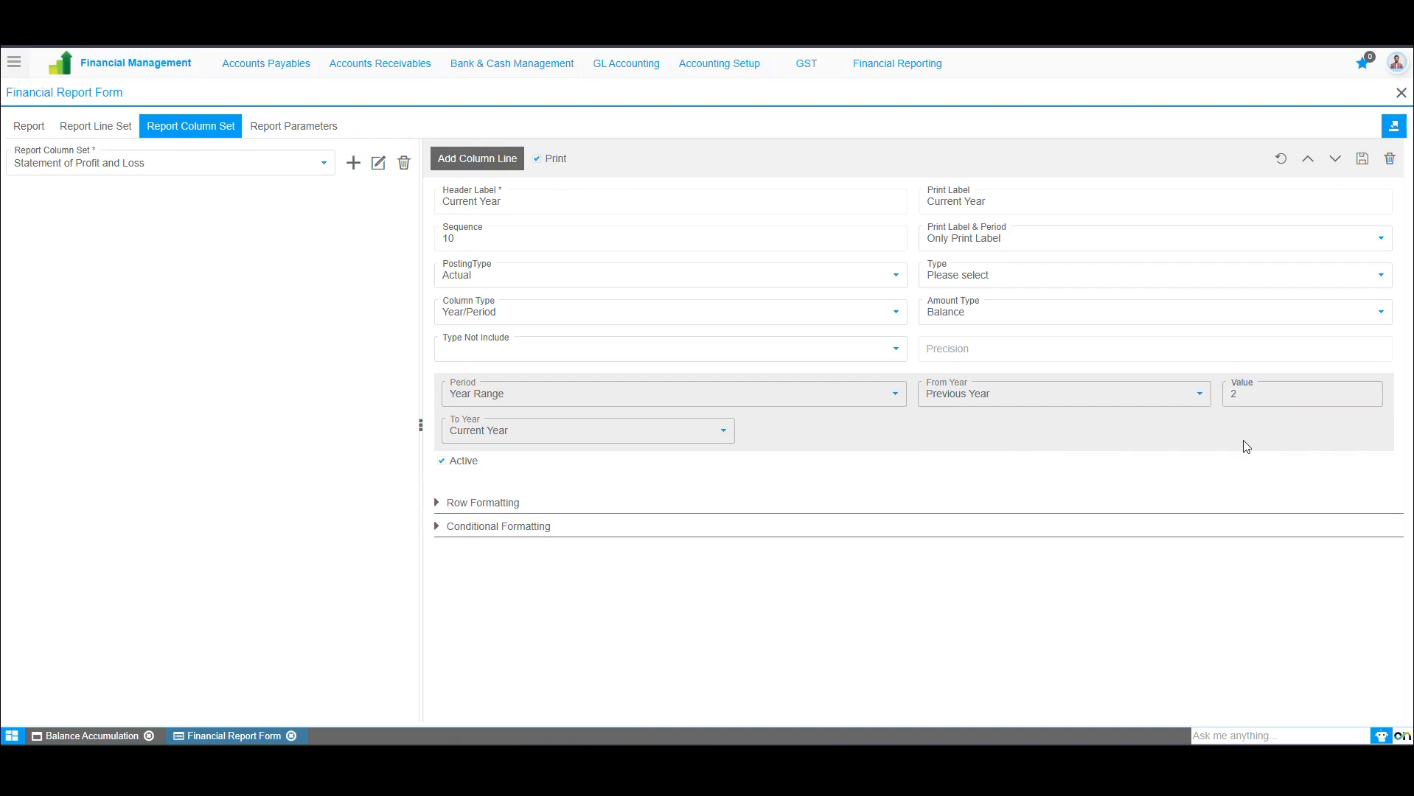
{"action": "left_click", "coordinate": [1258, 398]}
{"action": "key", "text": "BackSpace"}
{"action": "type", "text": "1"}
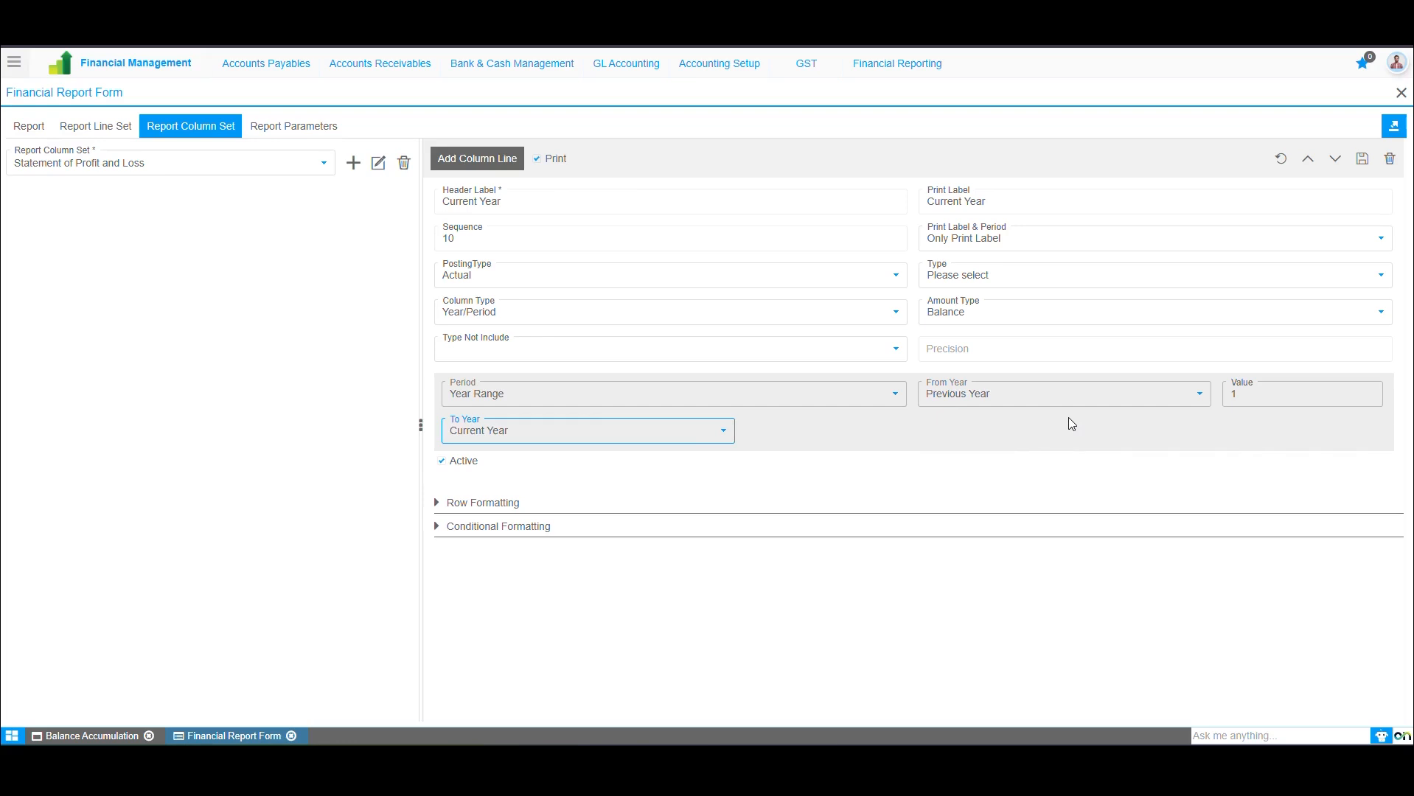
- Set the Current Year column line's period to Year and save the column line
{"action": "left_click", "coordinate": [640, 396]}
{"action": "left_click", "coordinate": [625, 433]}
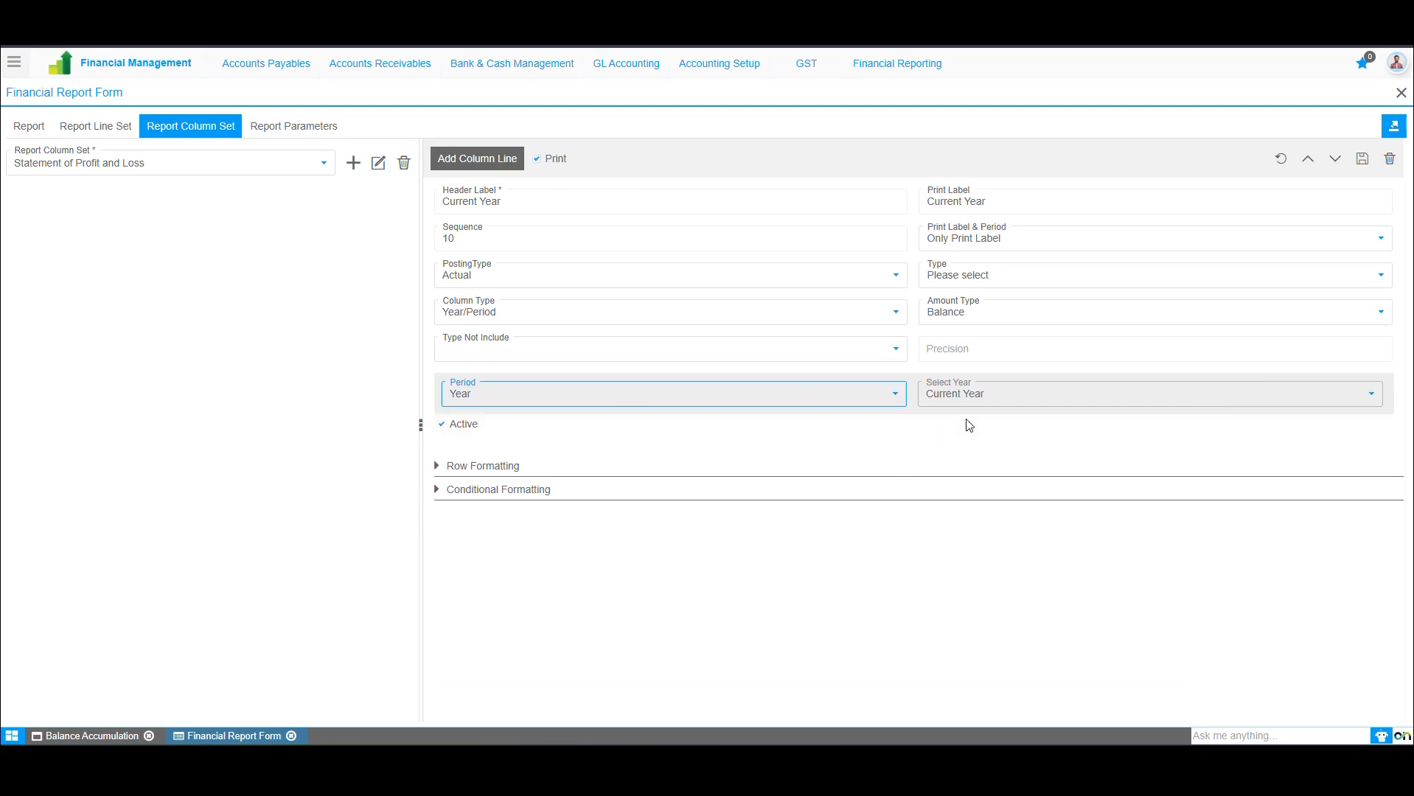
{"action": "left_click", "coordinate": [1362, 158]}
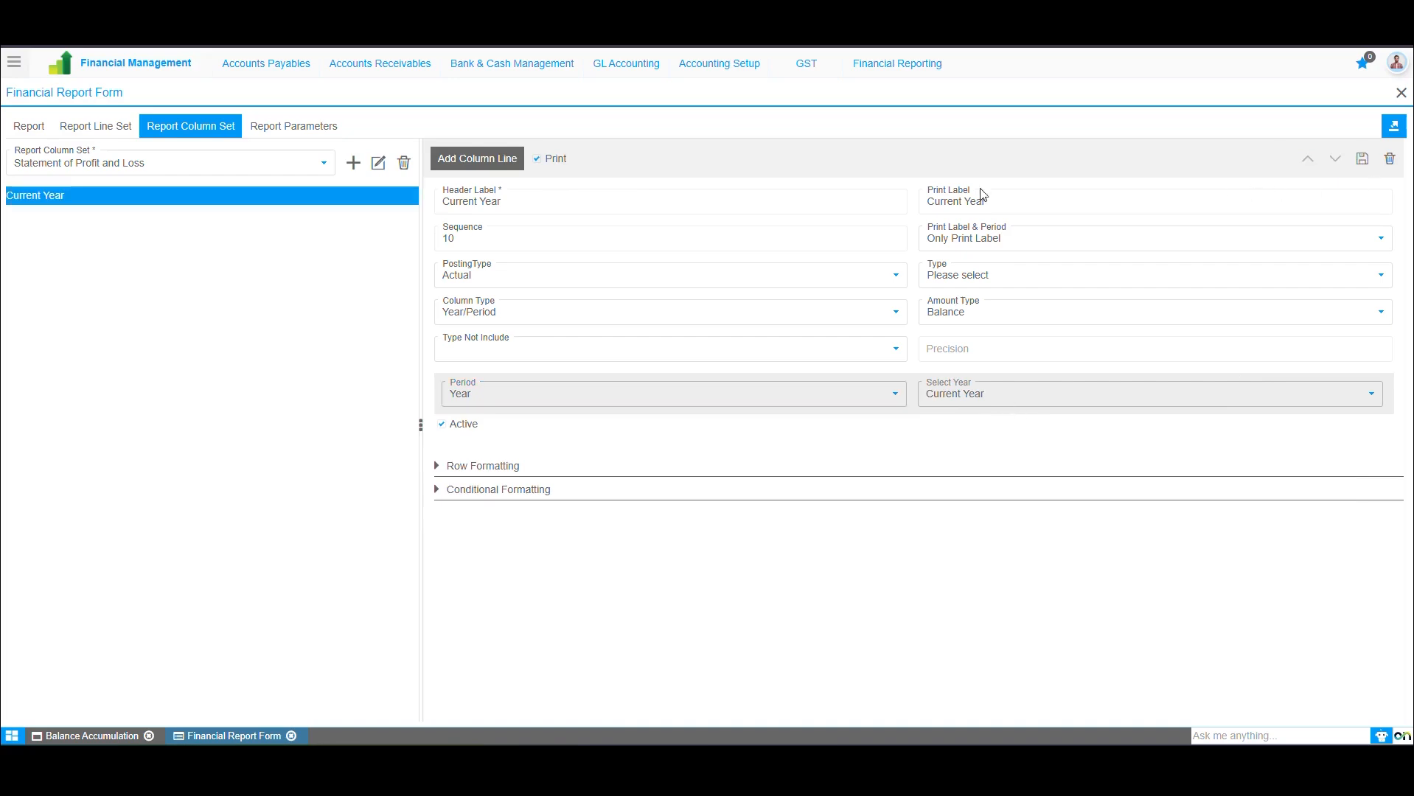
- Add a new column line with Previous Year as both its header label and print label
{"action": "left_click", "coordinate": [469, 160]}
{"action": "left_click", "coordinate": [500, 207]}
{"action": "type", "text": "Previous Year"}
{"action": "key", "text": "ctrl+a"}
{"action": "key", "text": "ctrl+c"}
{"action": "key", "text": "Tab"}
{"action": "key", "text": "ctrl+v"}
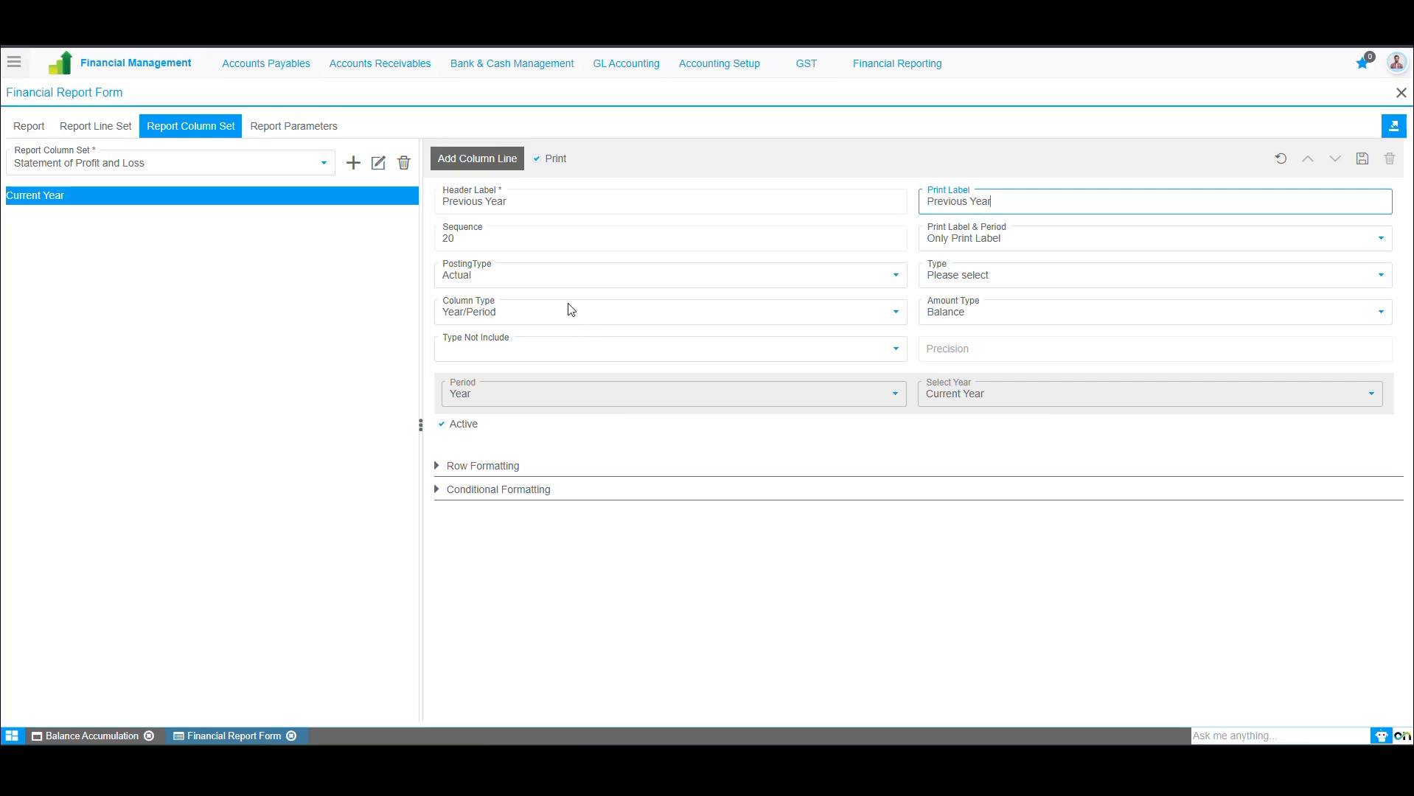
- Select Previous Year as the year for the Previous Year column line and save it
{"action": "left_click", "coordinate": [1031, 395]}
{"action": "left_click", "coordinate": [1024, 443]}
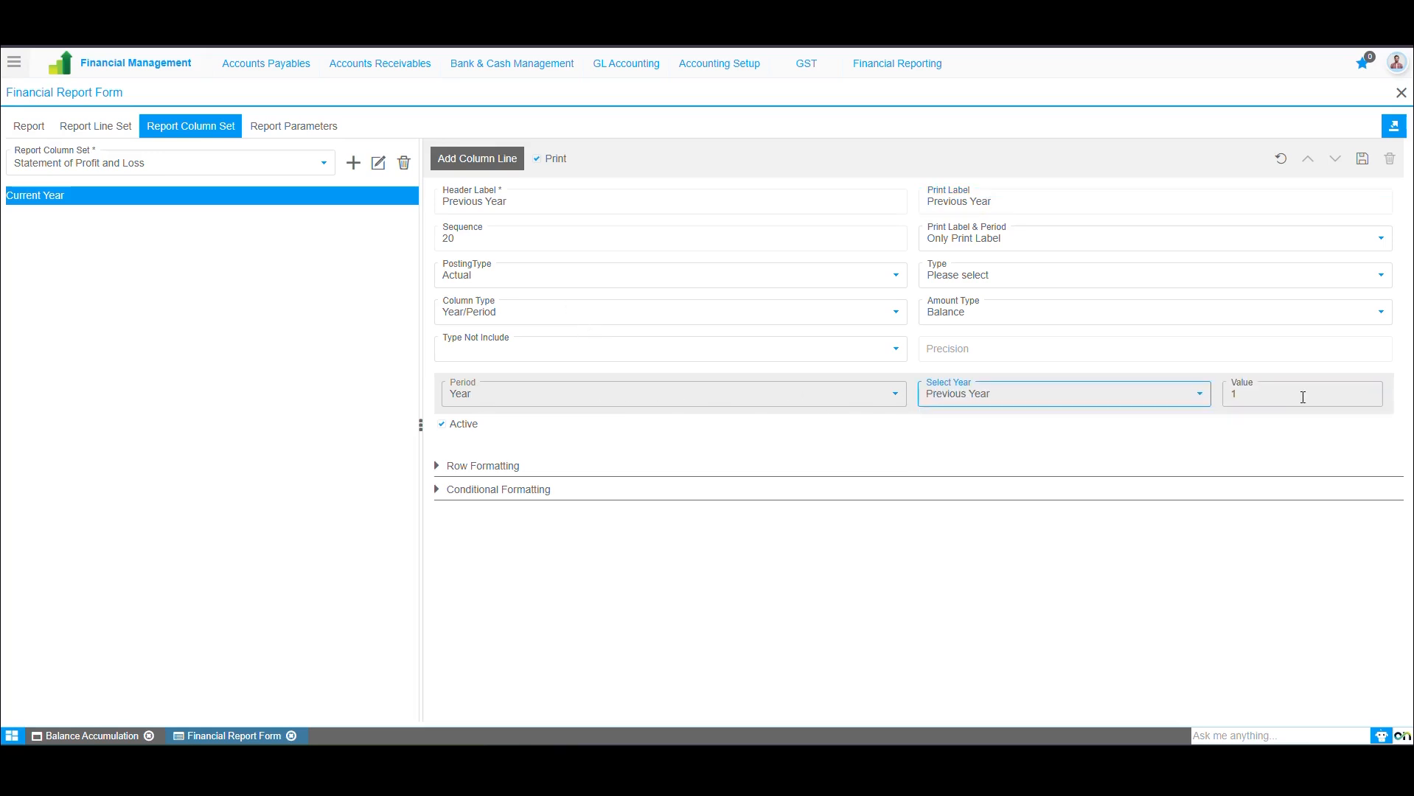
{"action": "left_click", "coordinate": [1302, 397]}
{"action": "left_click", "coordinate": [1362, 158]}
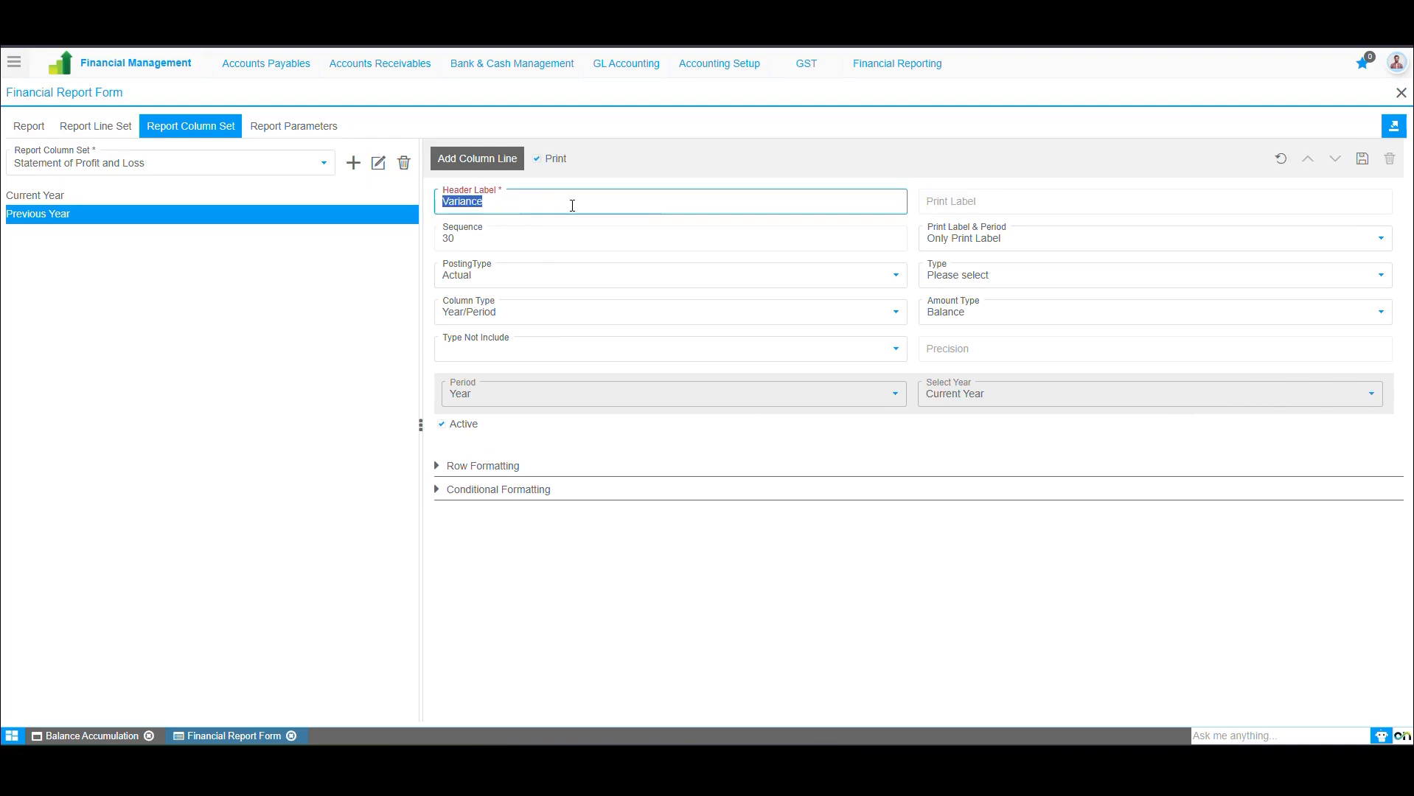
- Set the new Variance column line's print label to Variance and its column type to Calculation
{"action": "left_click", "coordinate": [959, 206]}
{"action": "key", "text": "ctrl+v"}
{"action": "left_click", "coordinate": [529, 310]}
{"action": "left_click", "coordinate": [520, 332]}
- Add a Variance formula row with an open bracket, type Column, value Current Year and the minus operator
{"action": "left_click", "coordinate": [448, 455]}
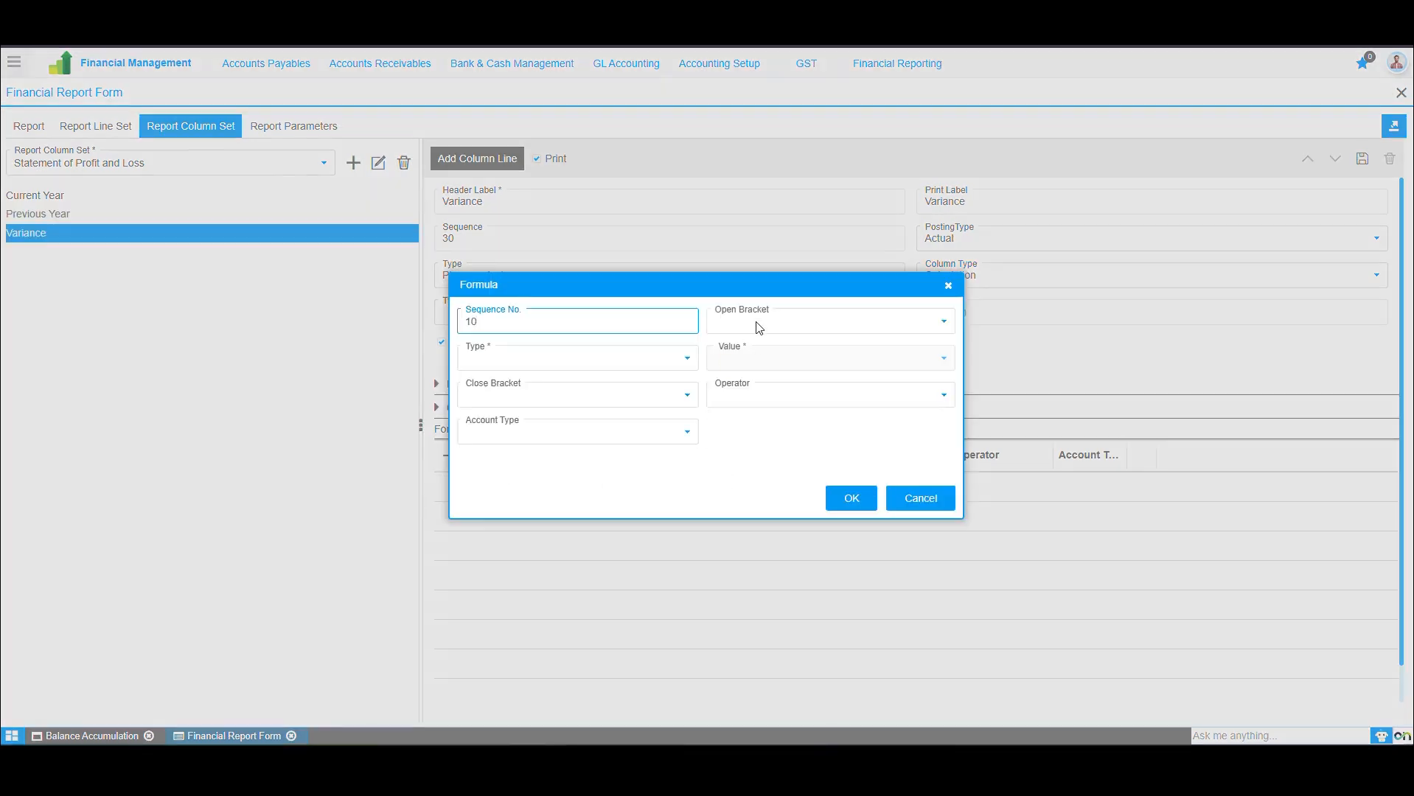
{"action": "left_click", "coordinate": [759, 327]}
{"action": "left_click", "coordinate": [749, 354]}
{"action": "left_click", "coordinate": [516, 359]}
{"action": "left_click", "coordinate": [509, 396]}
{"action": "left_click", "coordinate": [833, 361]}
{"action": "left_click", "coordinate": [832, 390]}
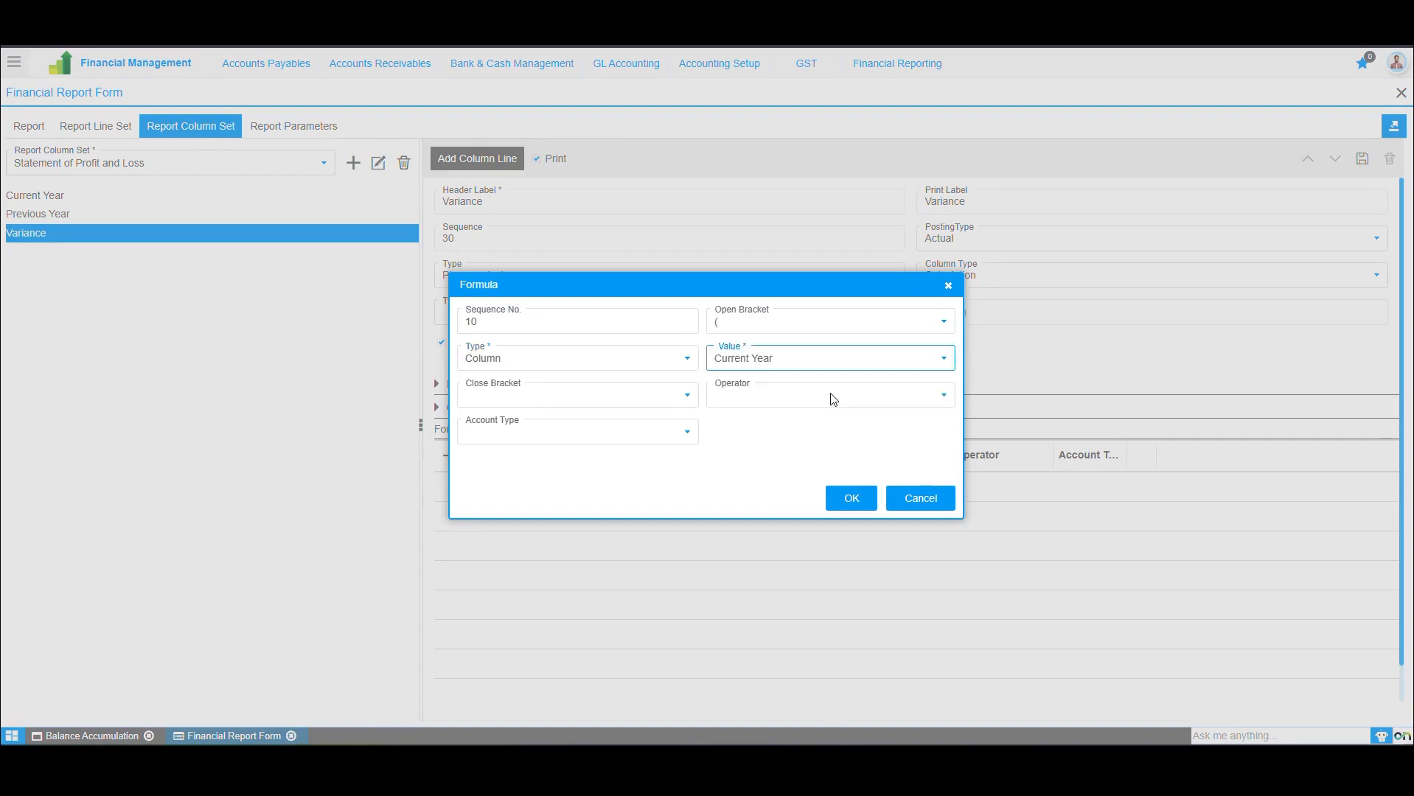
{"action": "left_click", "coordinate": [746, 396]}
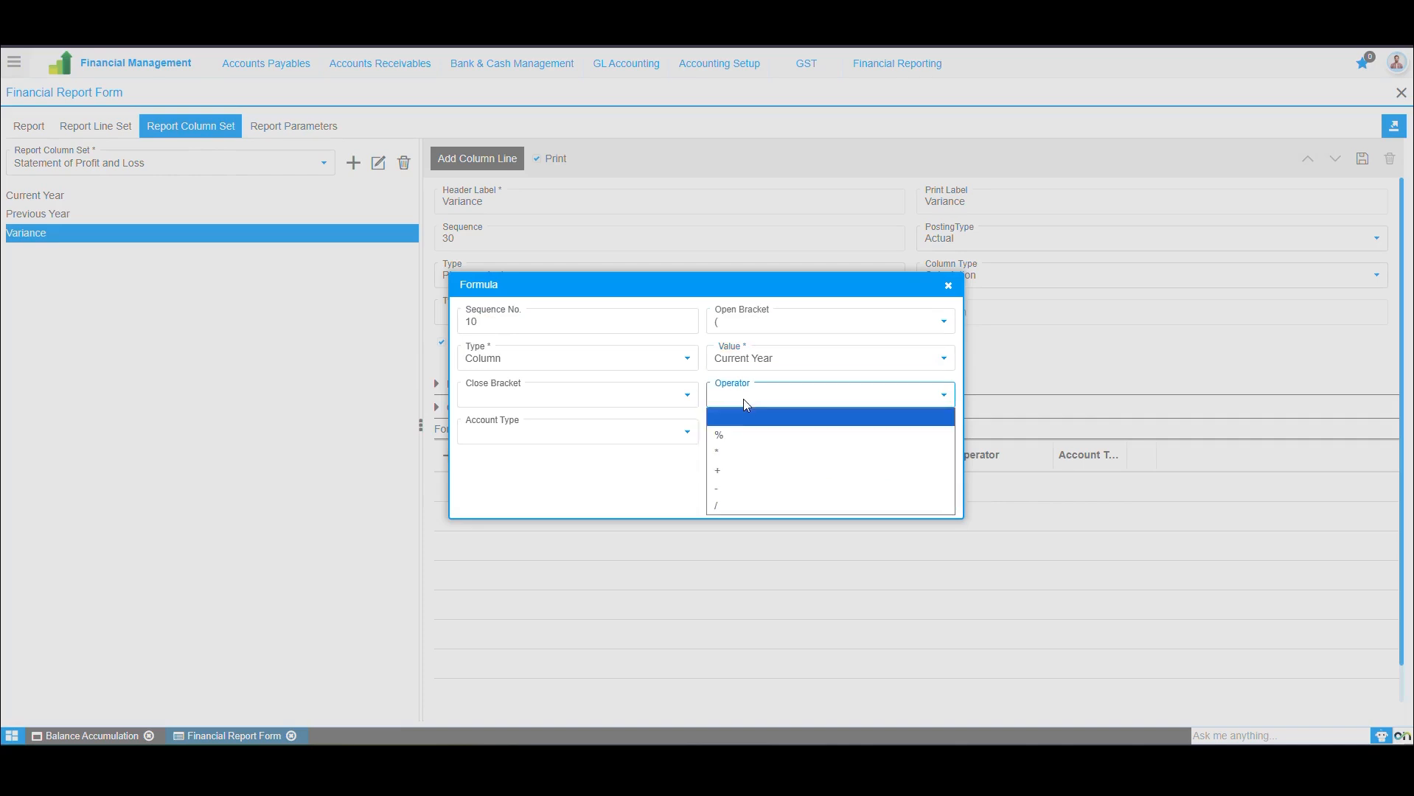
{"action": "left_click", "coordinate": [732, 490]}
{"action": "left_click", "coordinate": [849, 498]}
- Add a second Variance formula row with type Column, value Previous Year and a close bracket, and save the column line
{"action": "left_click", "coordinate": [445, 457]}
{"action": "left_click", "coordinate": [527, 359]}
{"action": "left_click", "coordinate": [527, 382]}
{"action": "left_click", "coordinate": [814, 352]}
{"action": "left_click", "coordinate": [783, 412]}
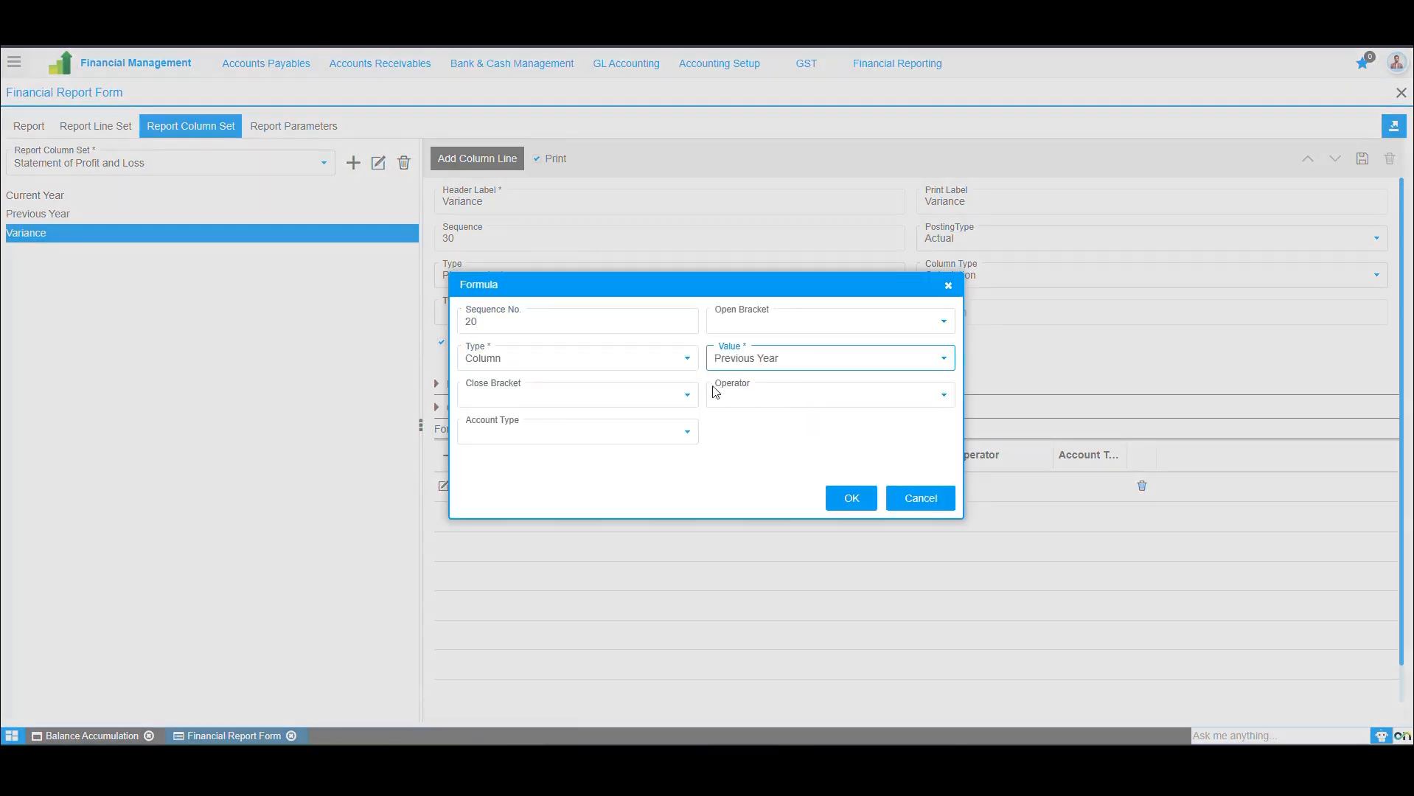
{"action": "left_click", "coordinate": [667, 395]}
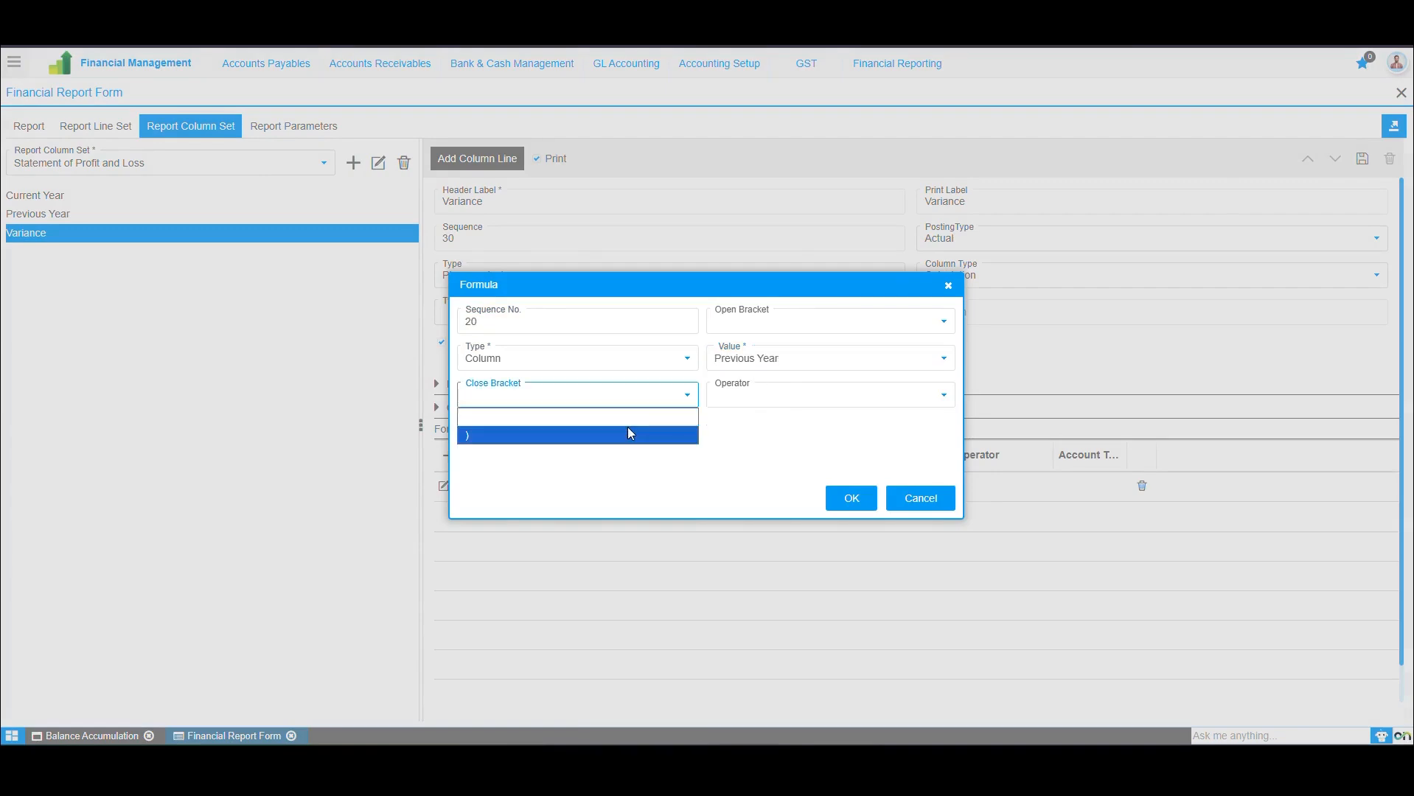
{"action": "left_click", "coordinate": [628, 434]}
{"action": "left_click", "coordinate": [855, 499]}
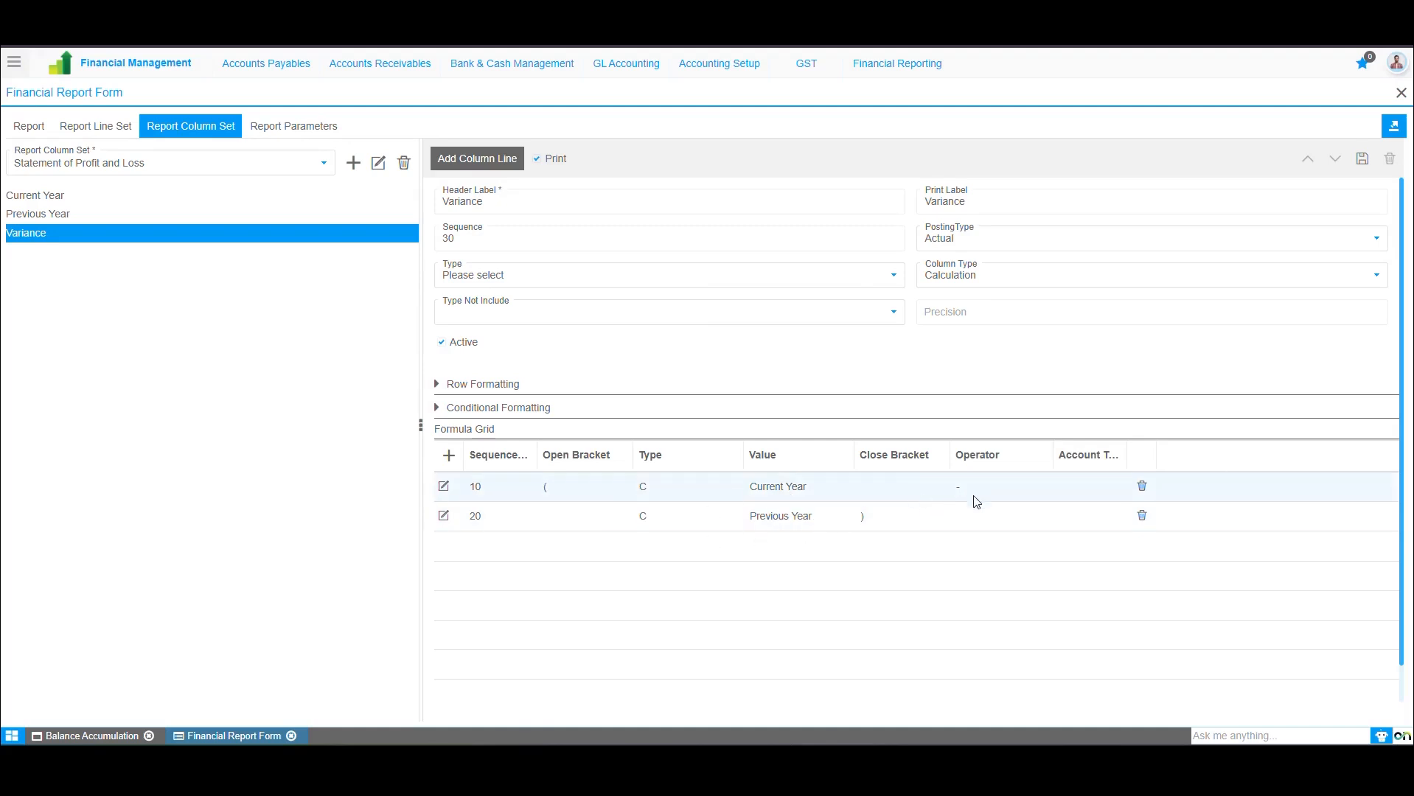
{"action": "left_click", "coordinate": [1362, 159]}
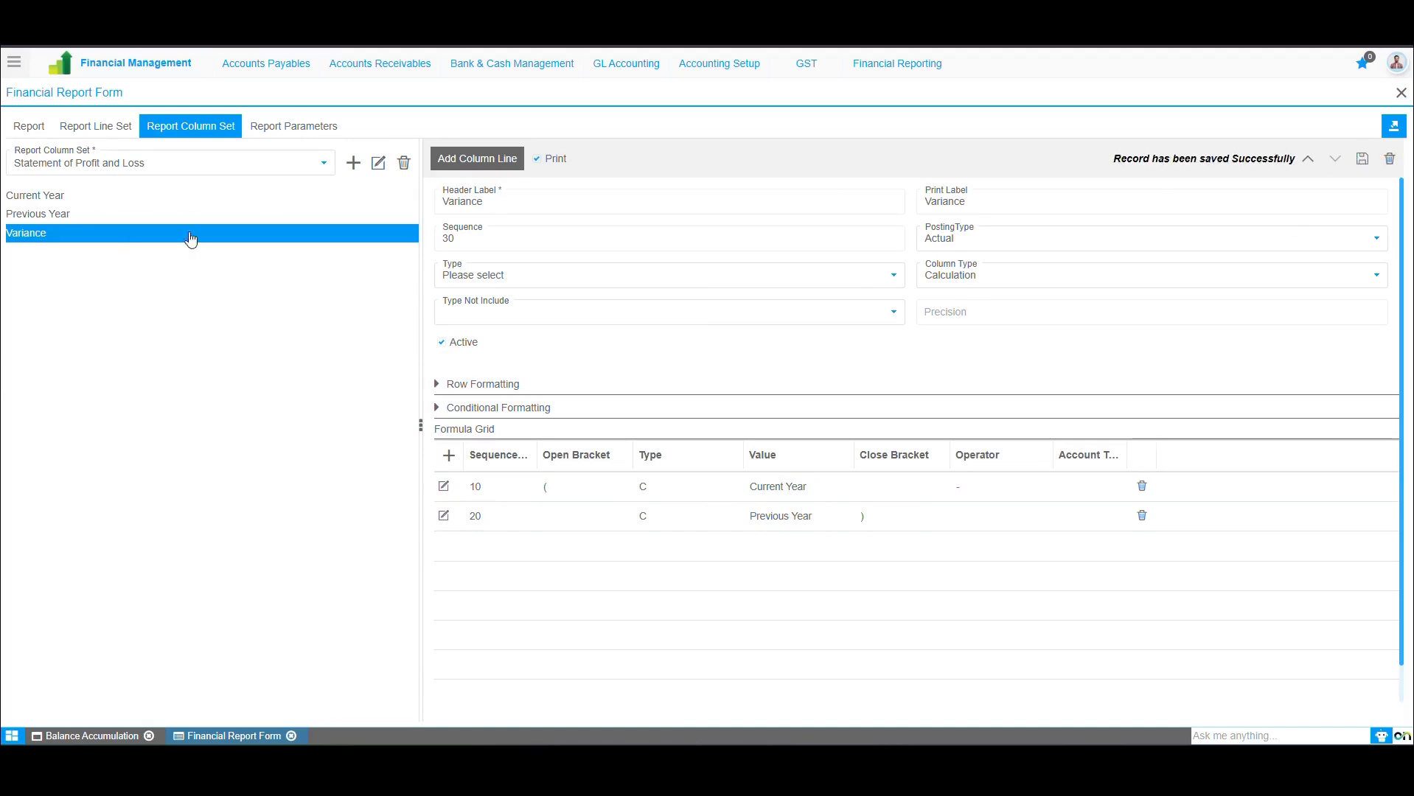
- Select Accounting Schema, Calendar, Year and Organization as the report's parameters
{"action": "left_click", "coordinate": [278, 130]}
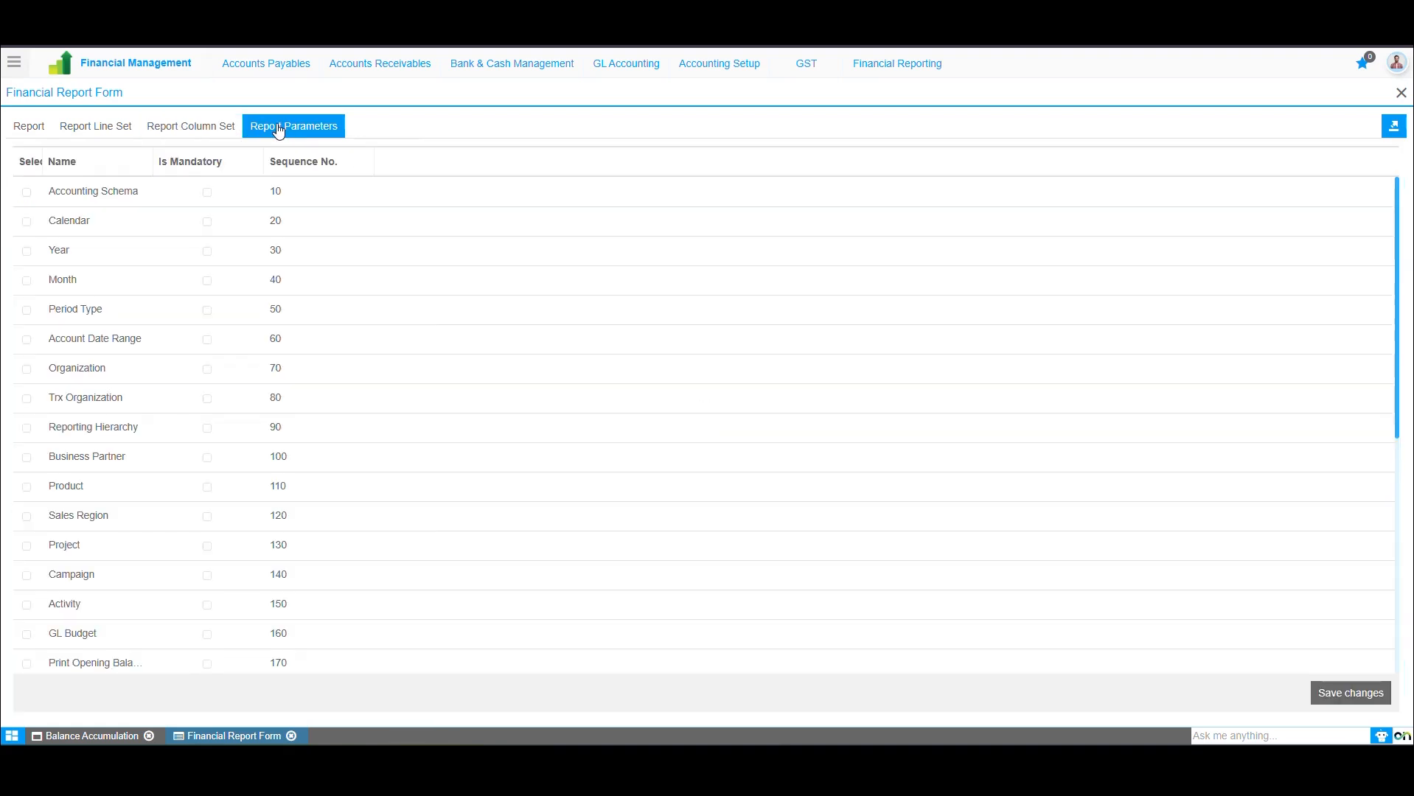
{"action": "left_click", "coordinate": [26, 195]}
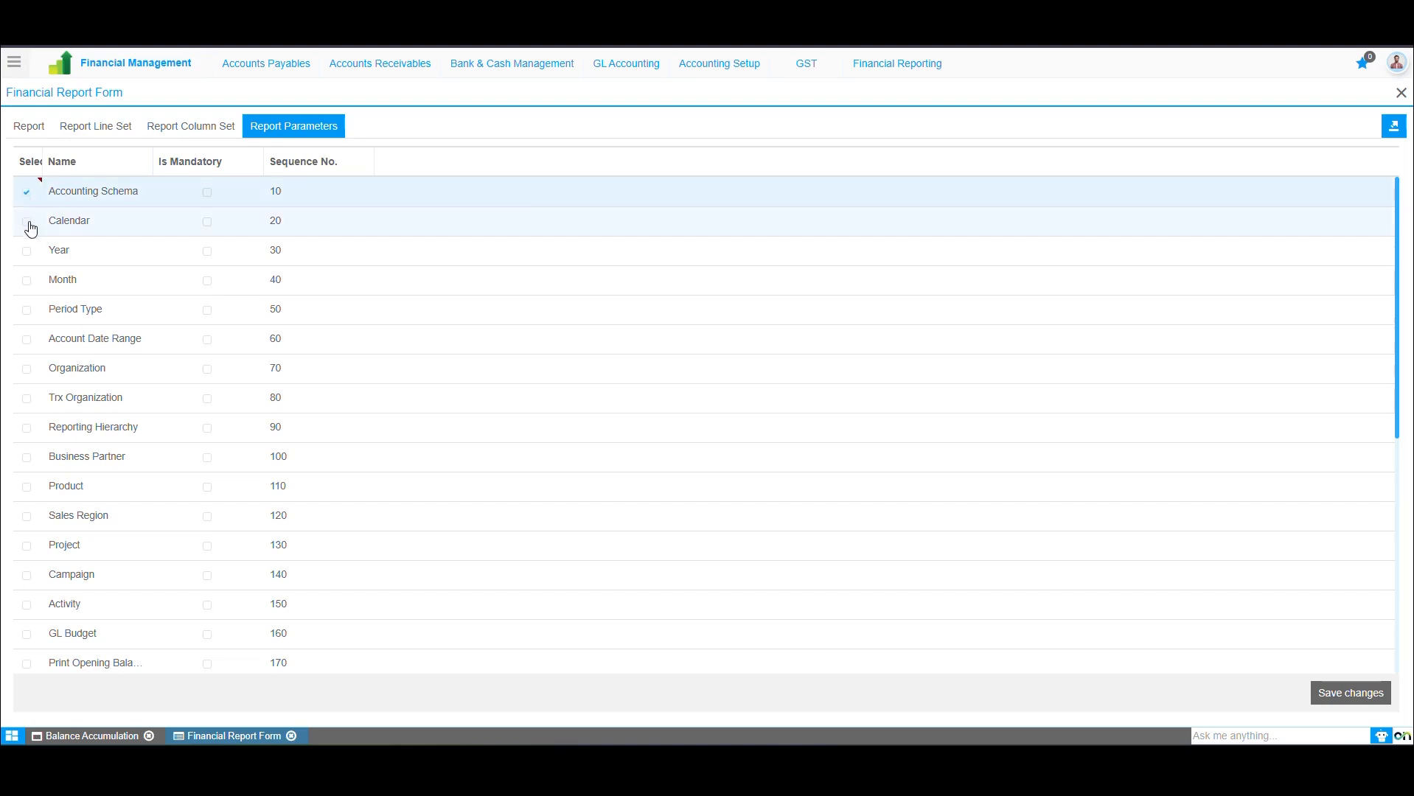
{"action": "left_click", "coordinate": [27, 251]}
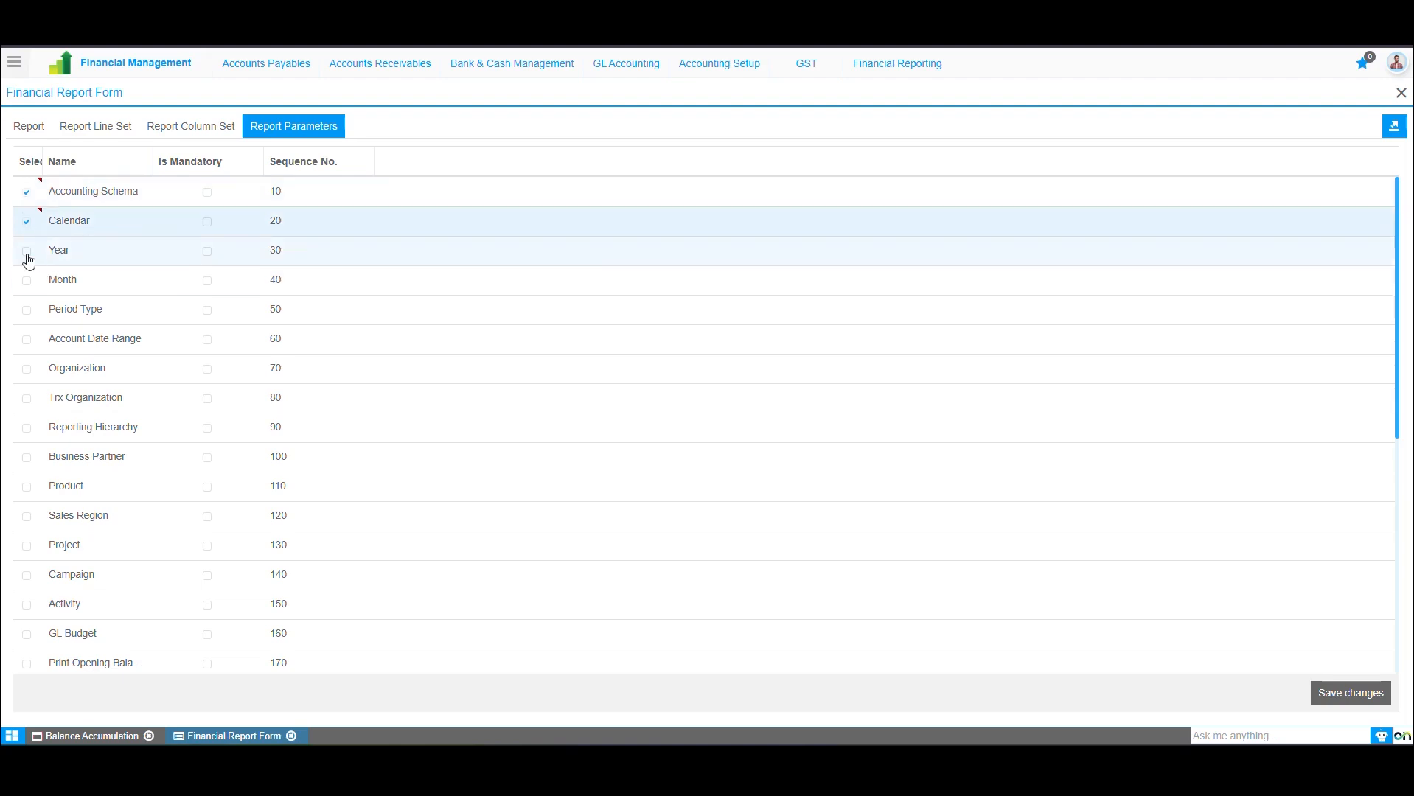
{"action": "left_click", "coordinate": [27, 370]}
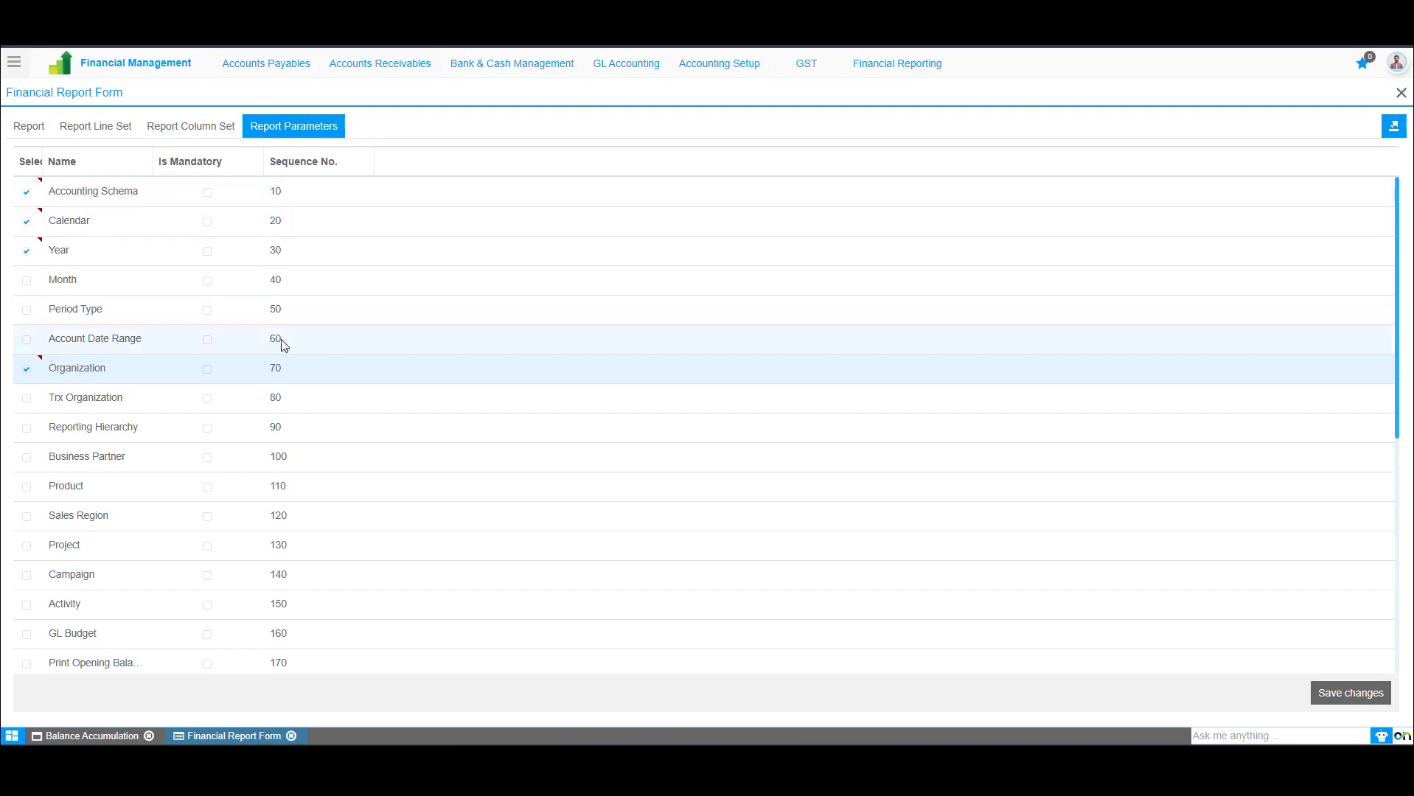
- Set the Organization parameter's sequence number to 15
{"action": "left_click", "coordinate": [278, 372]}
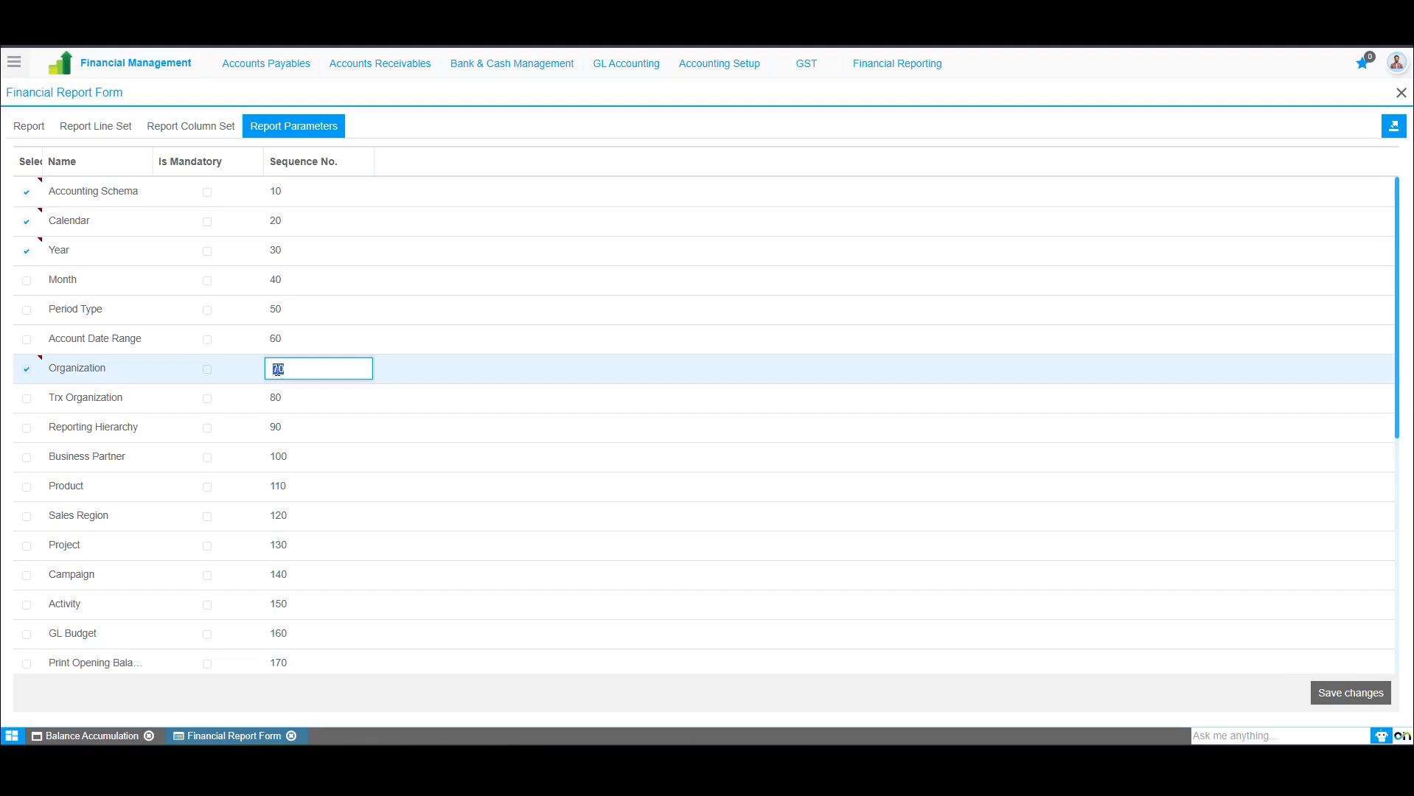
{"action": "type", "text": "15"}
{"action": "left_click", "coordinate": [404, 364]}
- Review the remaining report parameters and select Update Balance
{"action": "scroll", "coordinate": [273, 353], "scroll_direction": "down", "scroll_amount": 1}
{"action": "scroll", "coordinate": [283, 338], "scroll_direction": "up", "scroll_amount": 1}
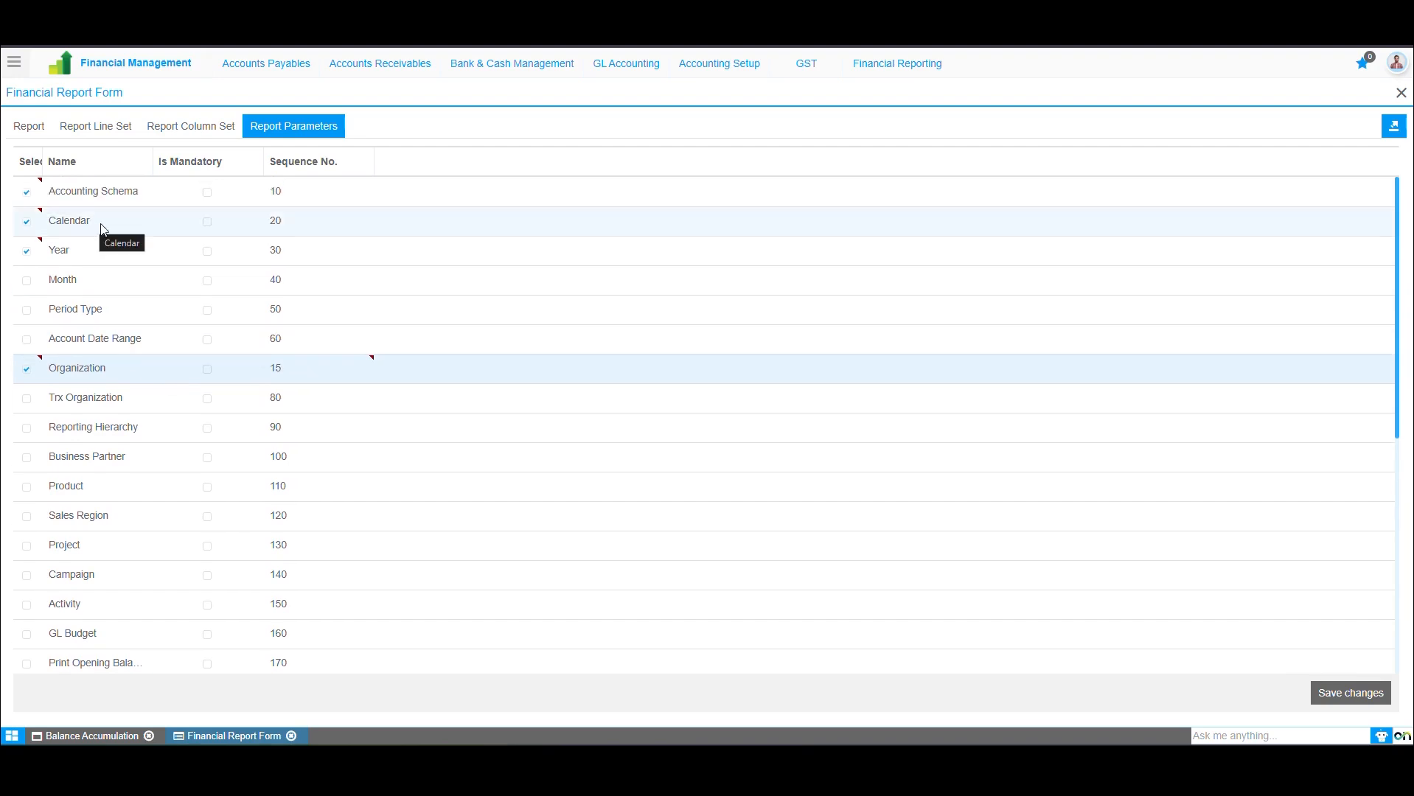
{"action": "scroll", "coordinate": [101, 384], "scroll_direction": "down", "scroll_amount": 4}
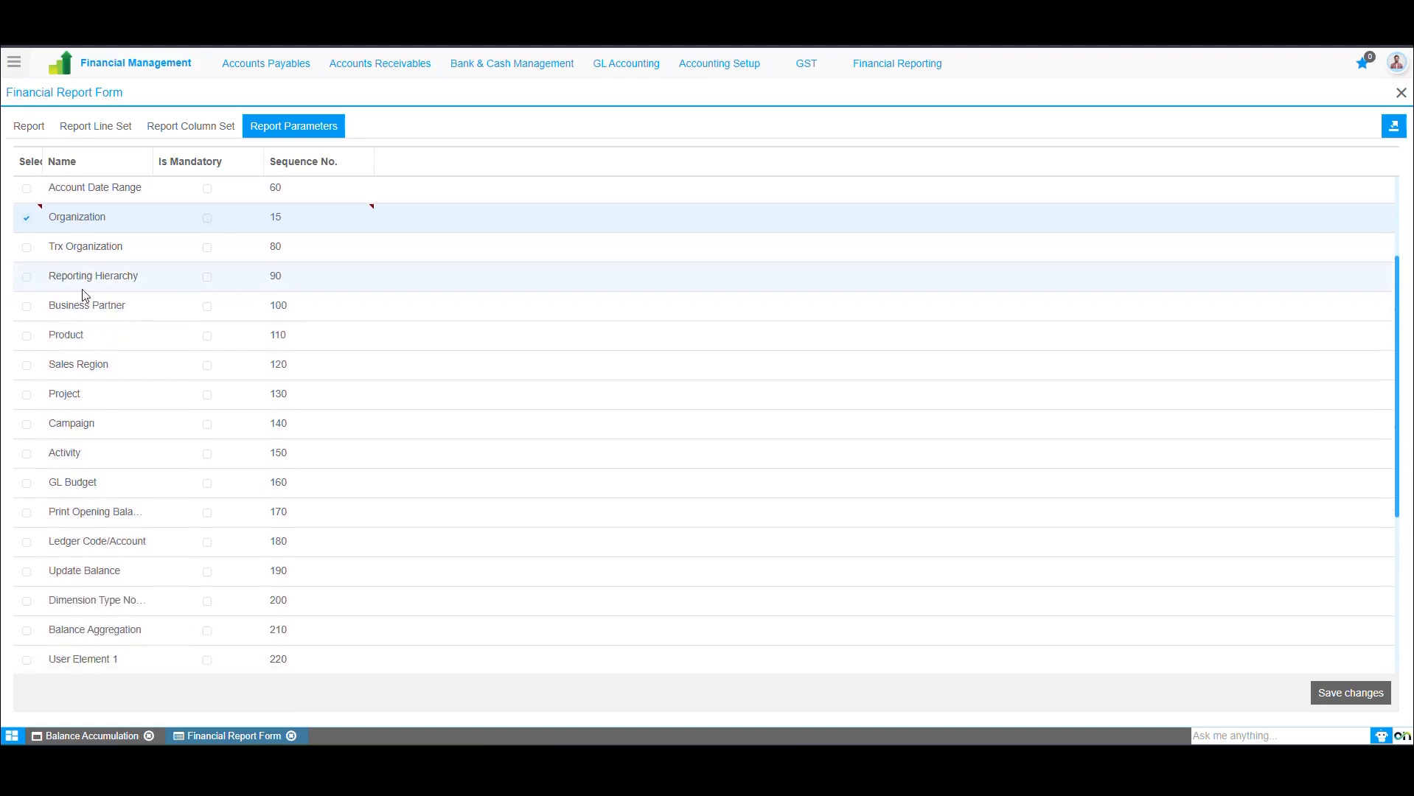
{"action": "scroll", "coordinate": [82, 310], "scroll_direction": "up", "scroll_amount": 2}
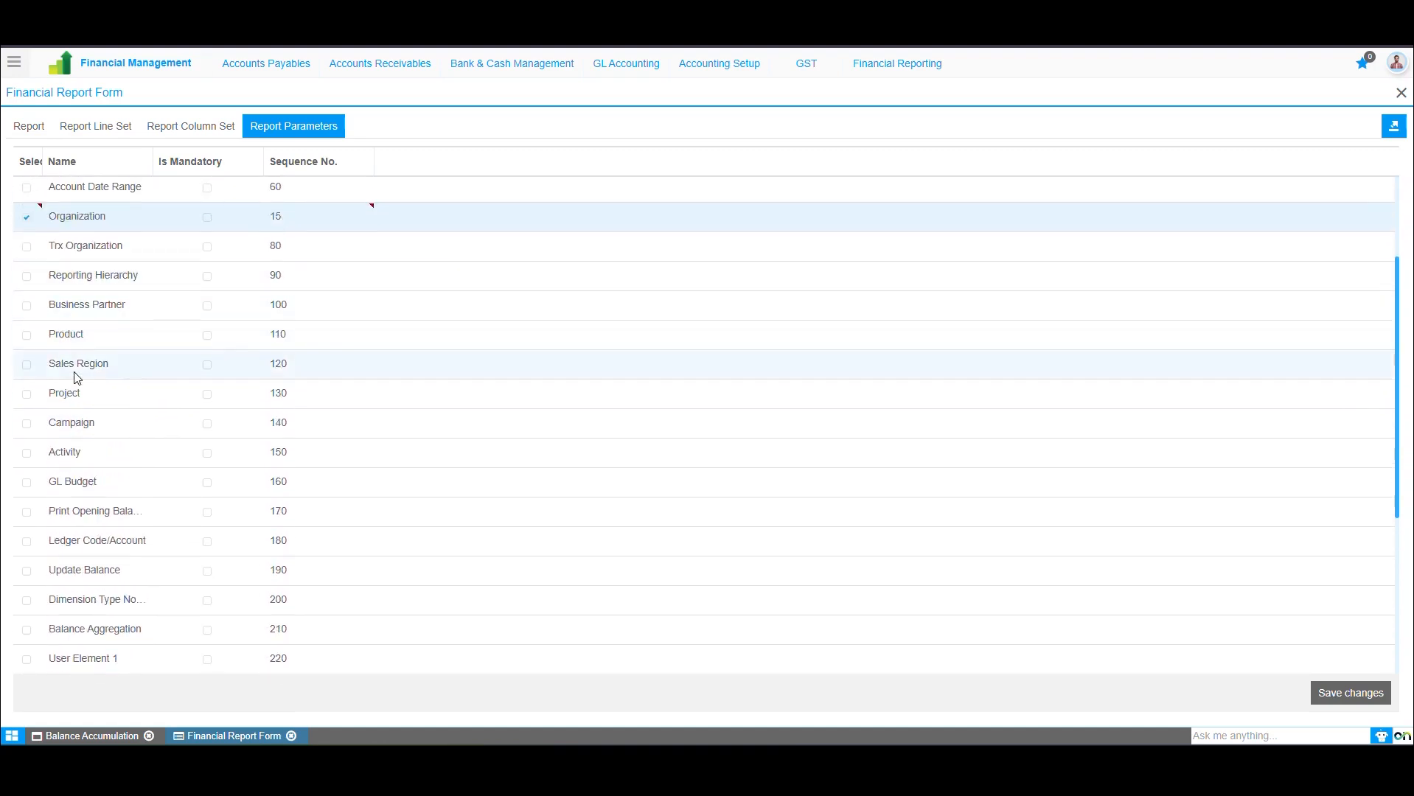
{"action": "scroll", "coordinate": [118, 274], "scroll_direction": "down", "scroll_amount": 3}
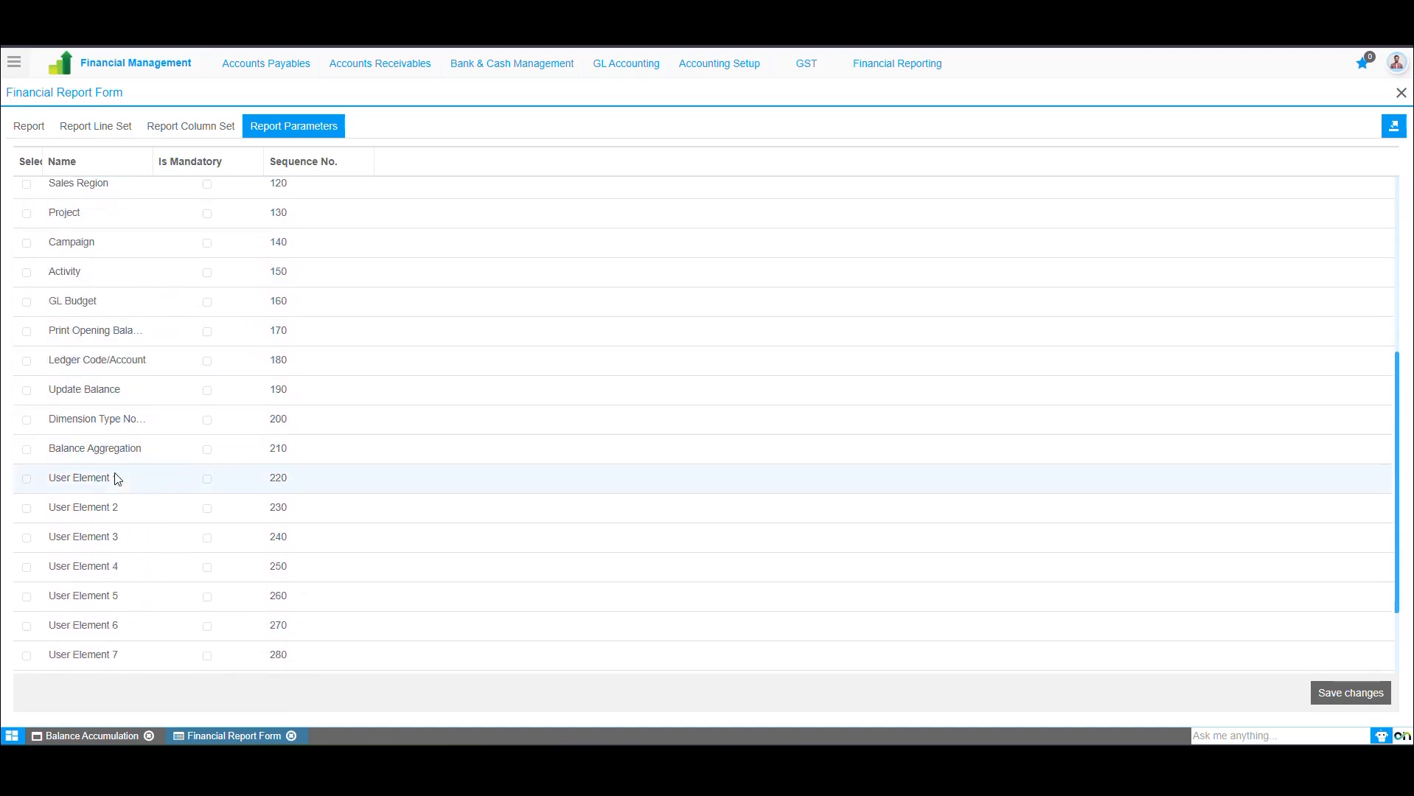
{"action": "left_click", "coordinate": [26, 392]}
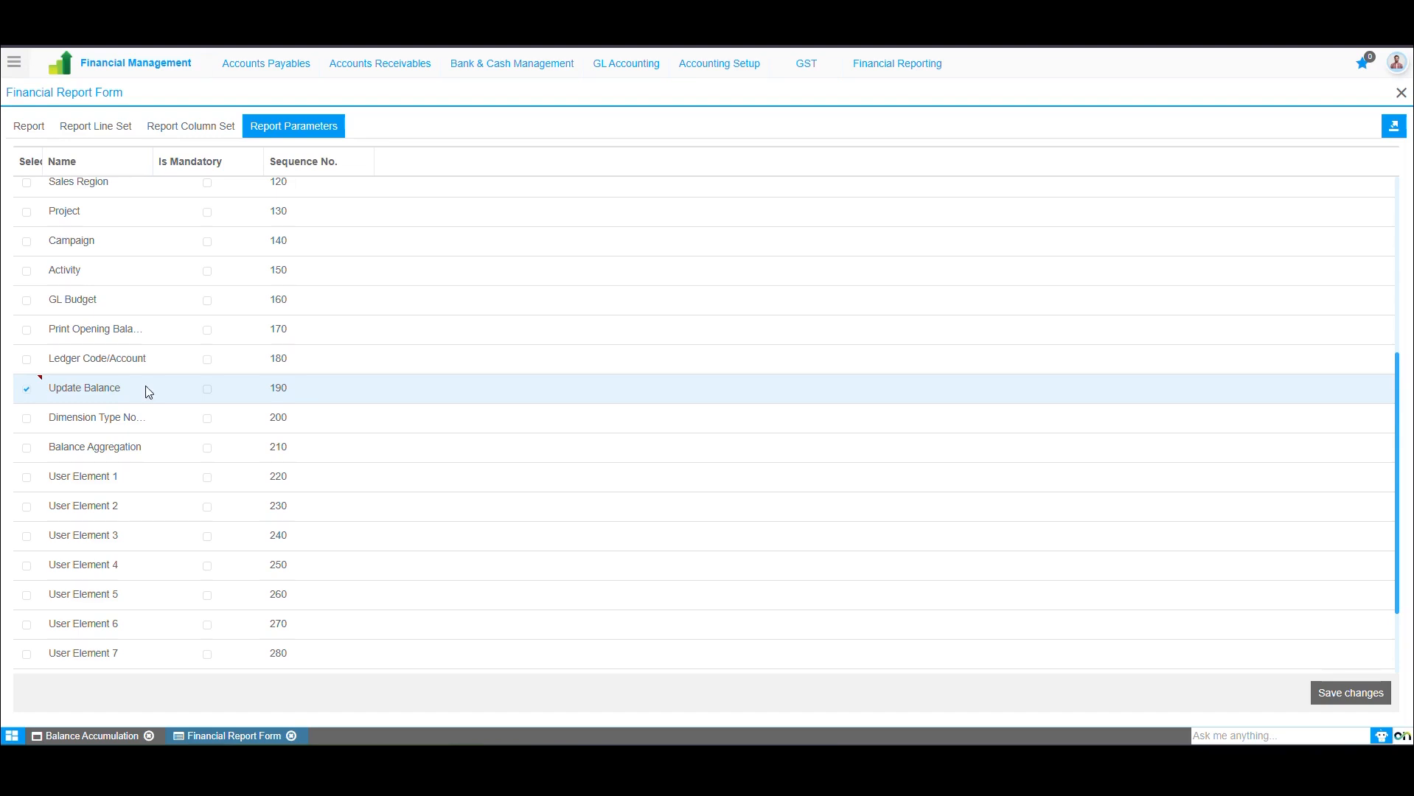
- Check the Balance Accumulation record, return to the Financial Report Form and save the parameter changes
{"action": "left_click", "coordinate": [88, 736]}
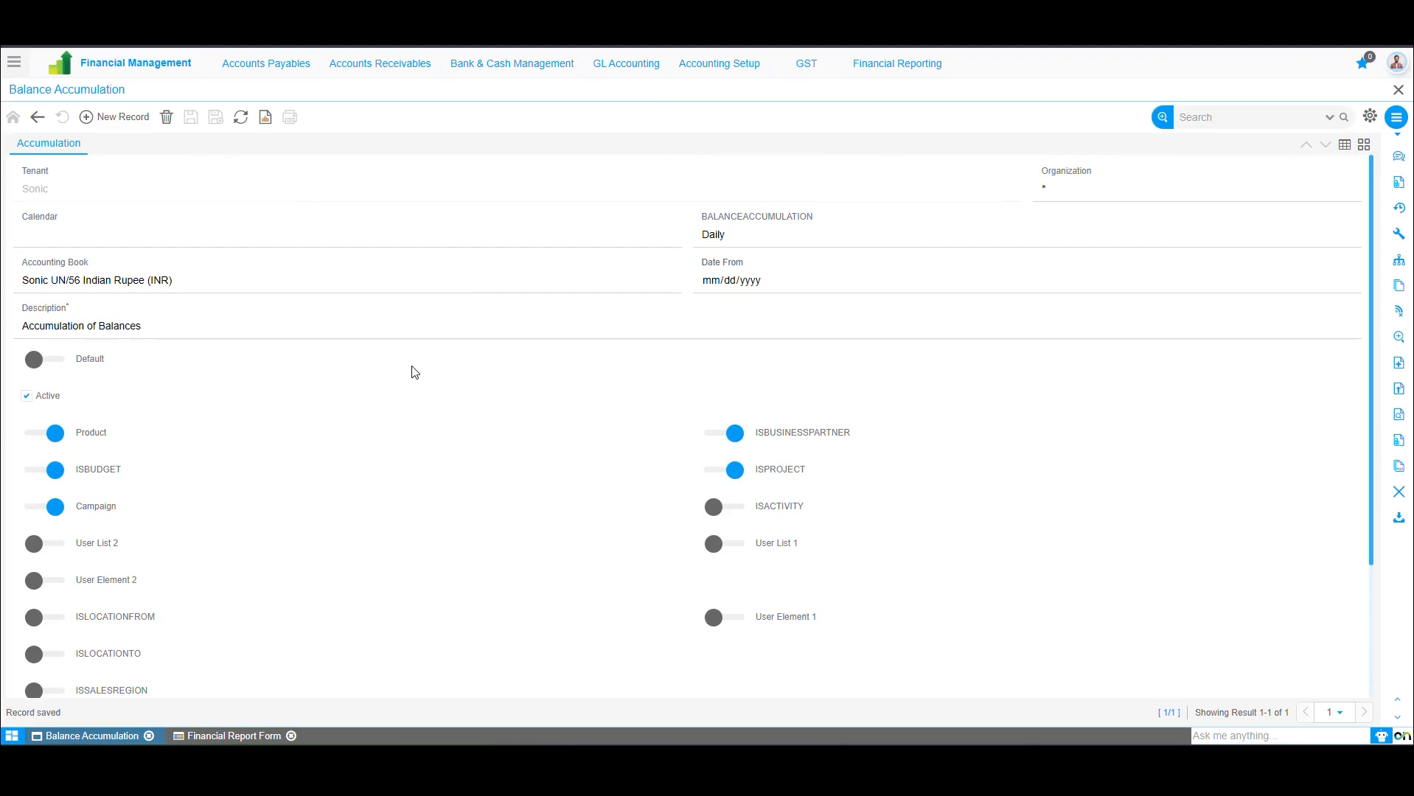
{"action": "left_click", "coordinate": [226, 735]}
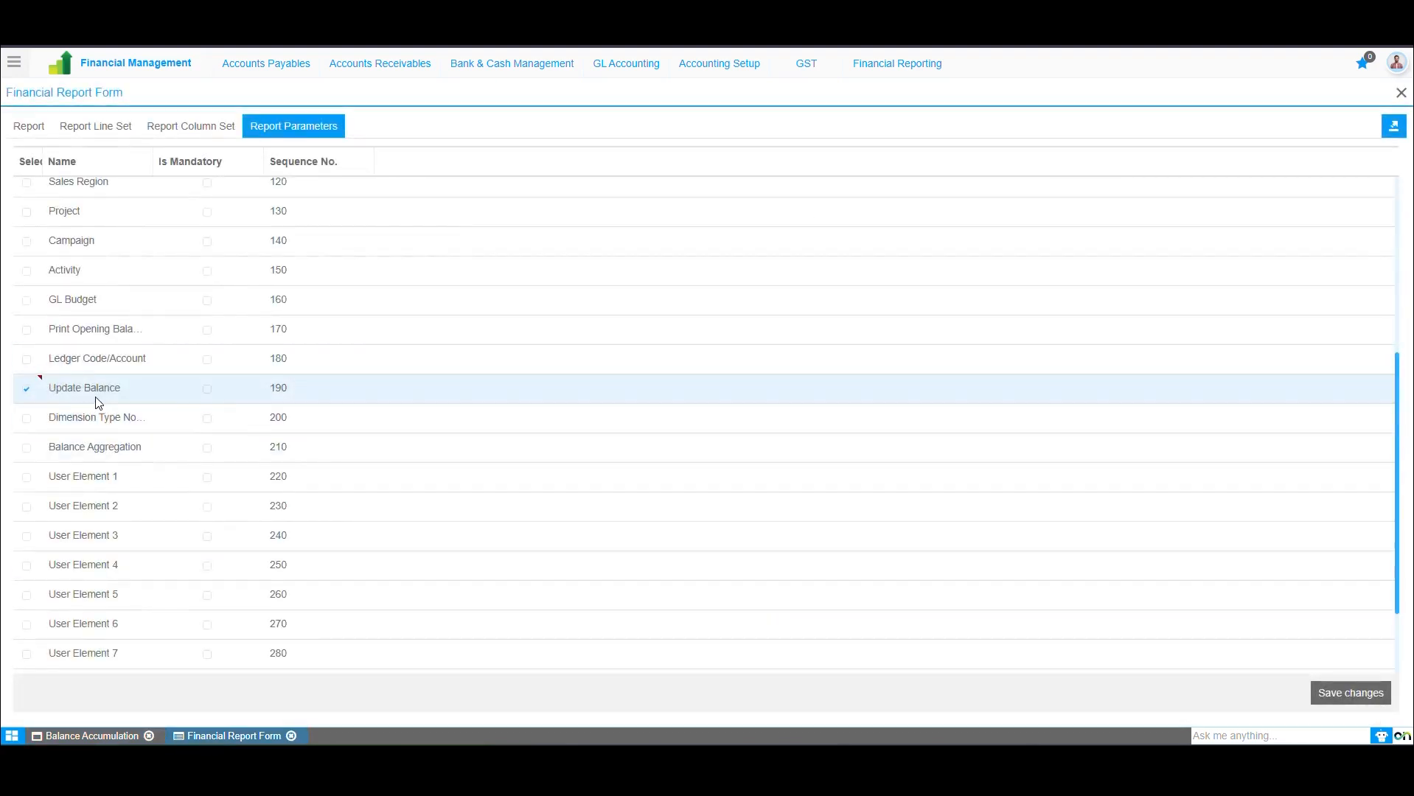
{"action": "scroll", "coordinate": [98, 402], "scroll_direction": "up", "scroll_amount": 3}
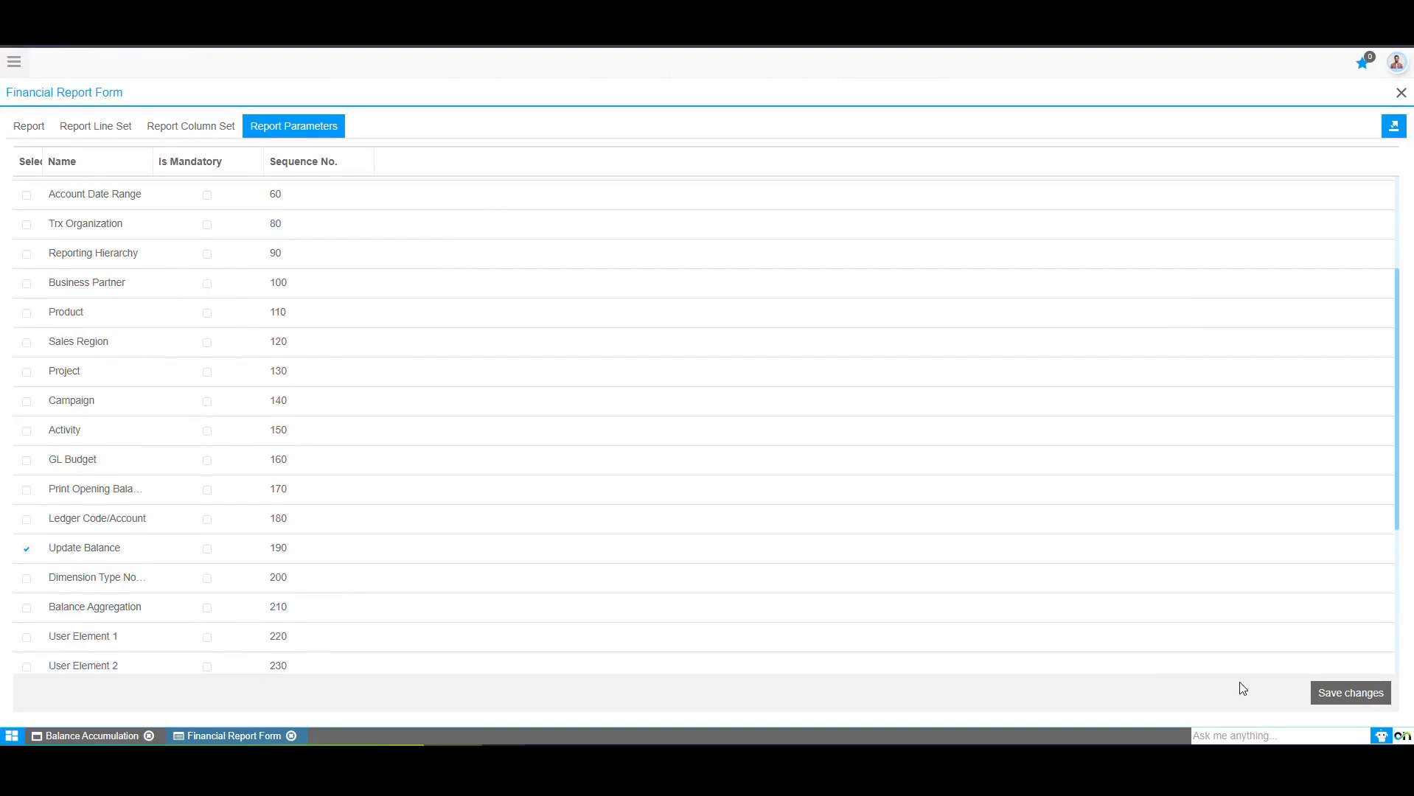
{"action": "left_click", "coordinate": [1327, 698]}
- Open the Statement of Profit and Loss report and compare its filters with the parameters selected in the Financial Report Form
{"action": "left_click", "coordinate": [1388, 135]}
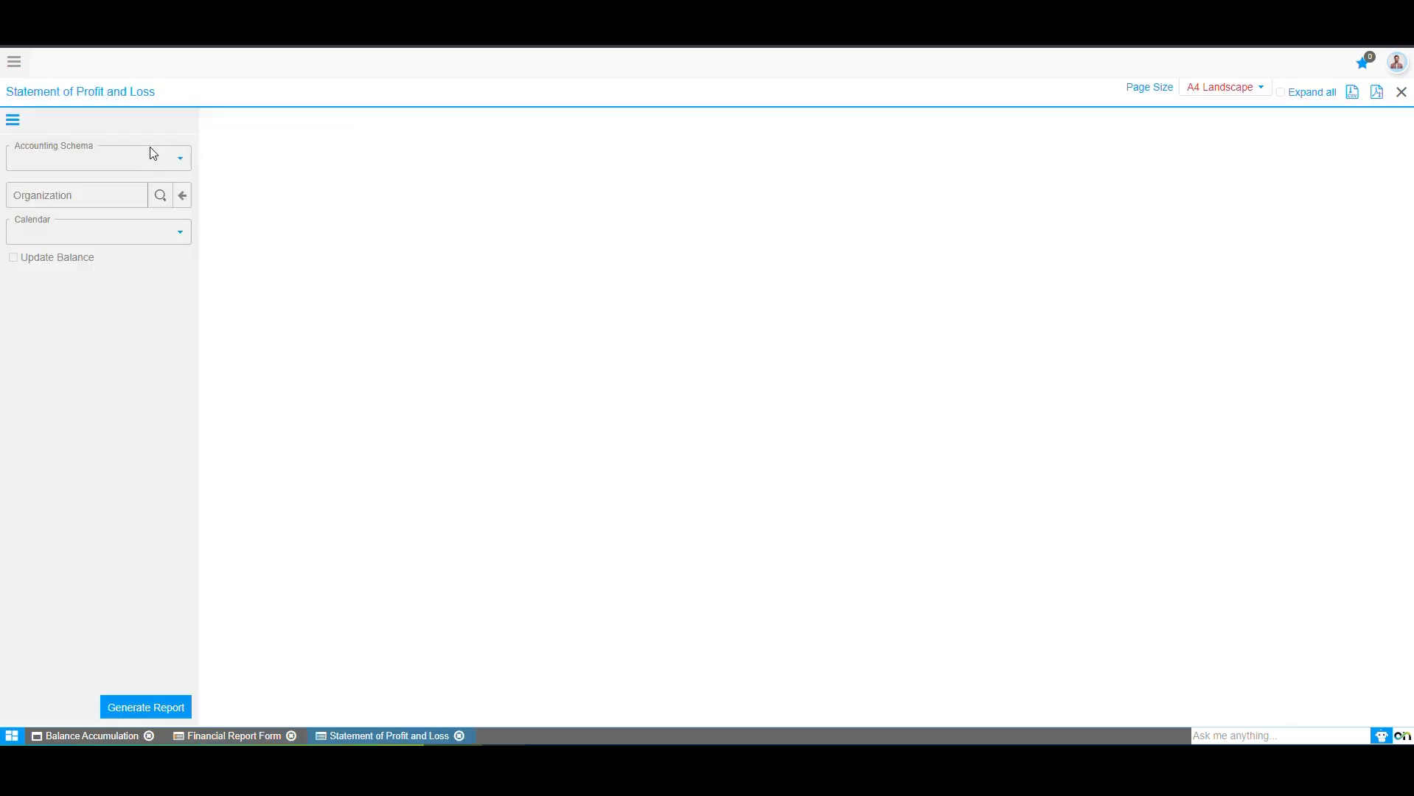
{"action": "left_click", "coordinate": [116, 163]}
{"action": "left_click", "coordinate": [114, 157]}
{"action": "left_click", "coordinate": [221, 734]}
{"action": "scroll", "coordinate": [174, 230], "scroll_direction": "up", "scroll_amount": 3}
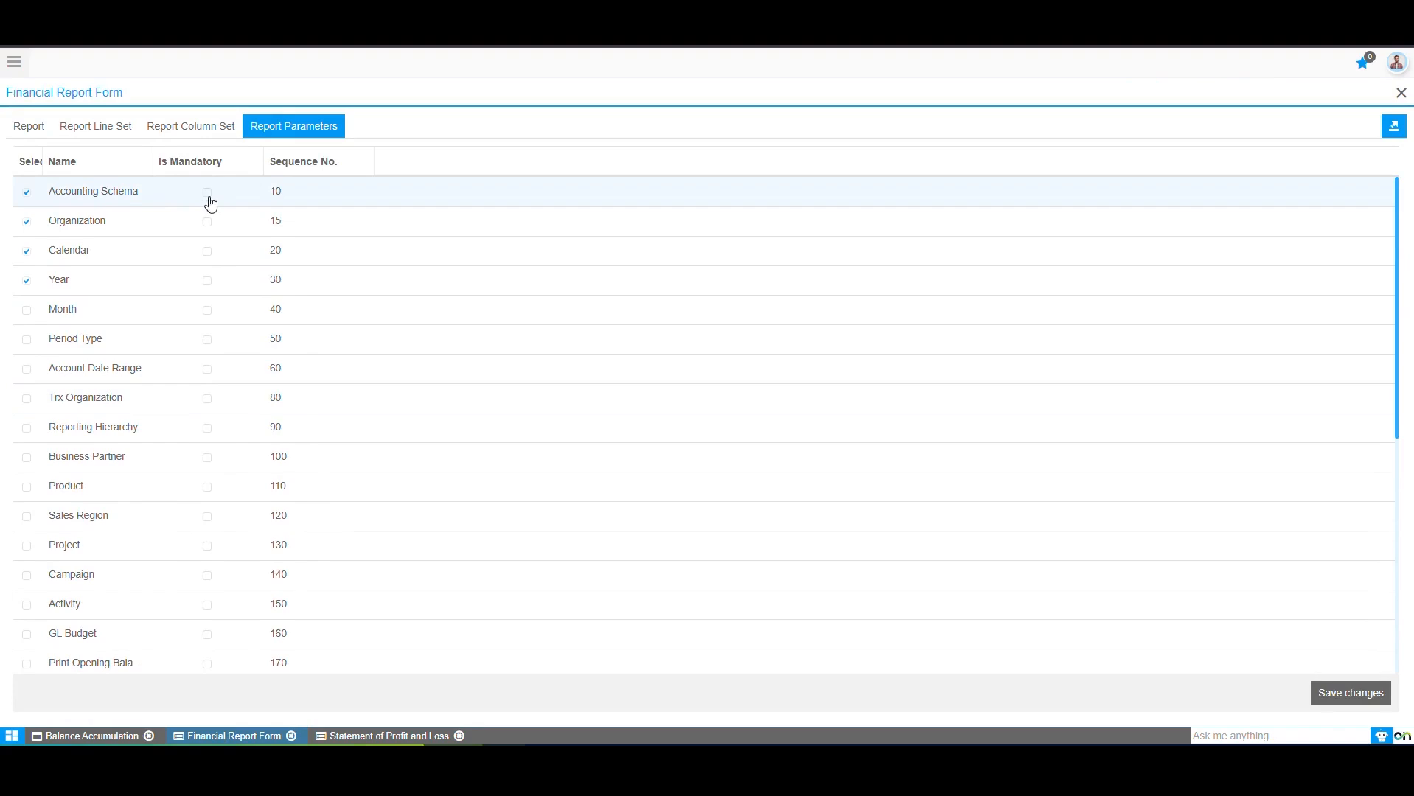
{"action": "left_click", "coordinate": [373, 735]}
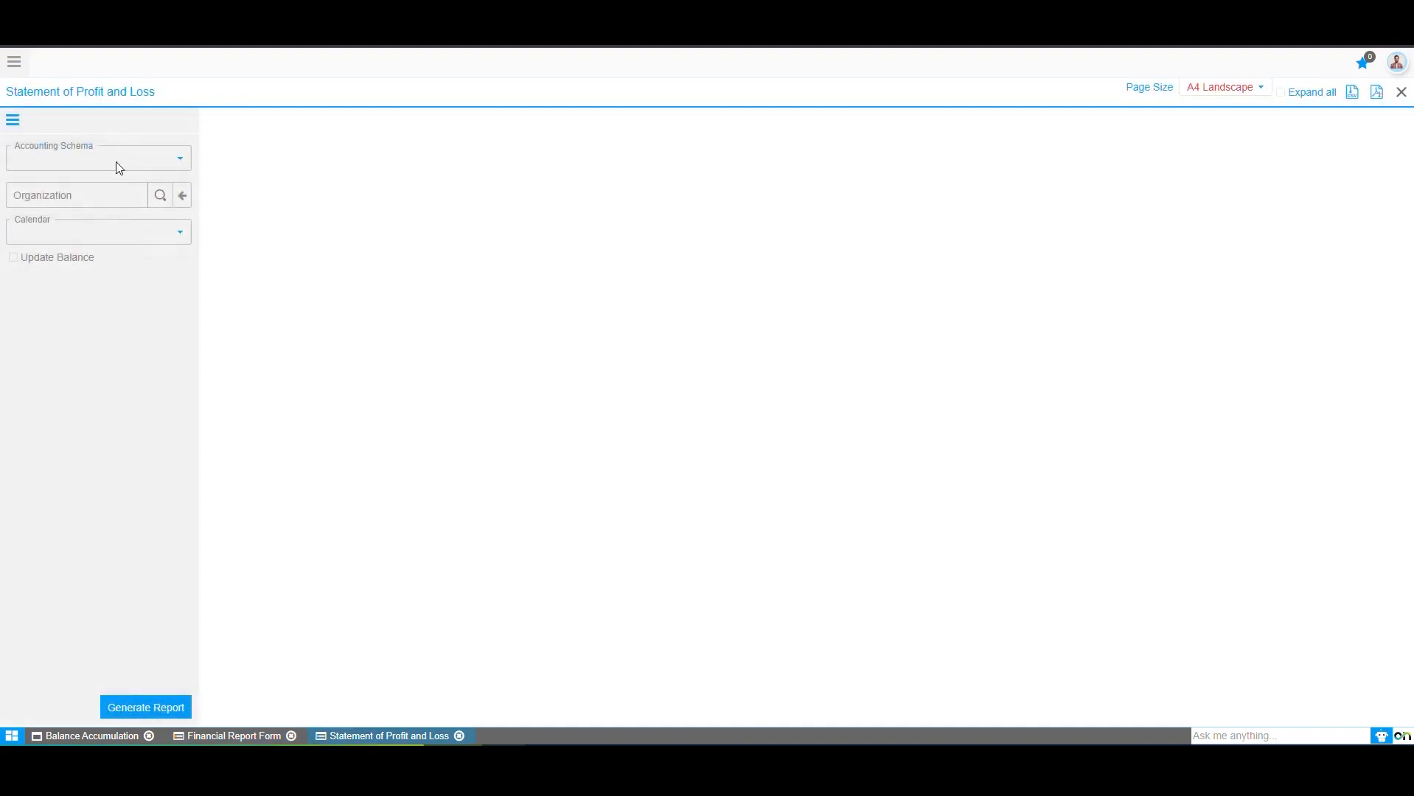
- Set the report's accounting schema to Sonic UN/56 Indian Rupee (INR), organization to Sonic Ventures and calendar to Sonic Calendar
{"action": "left_click", "coordinate": [118, 168]}
{"action": "left_click", "coordinate": [112, 205]}
{"action": "left_click", "coordinate": [160, 196]}
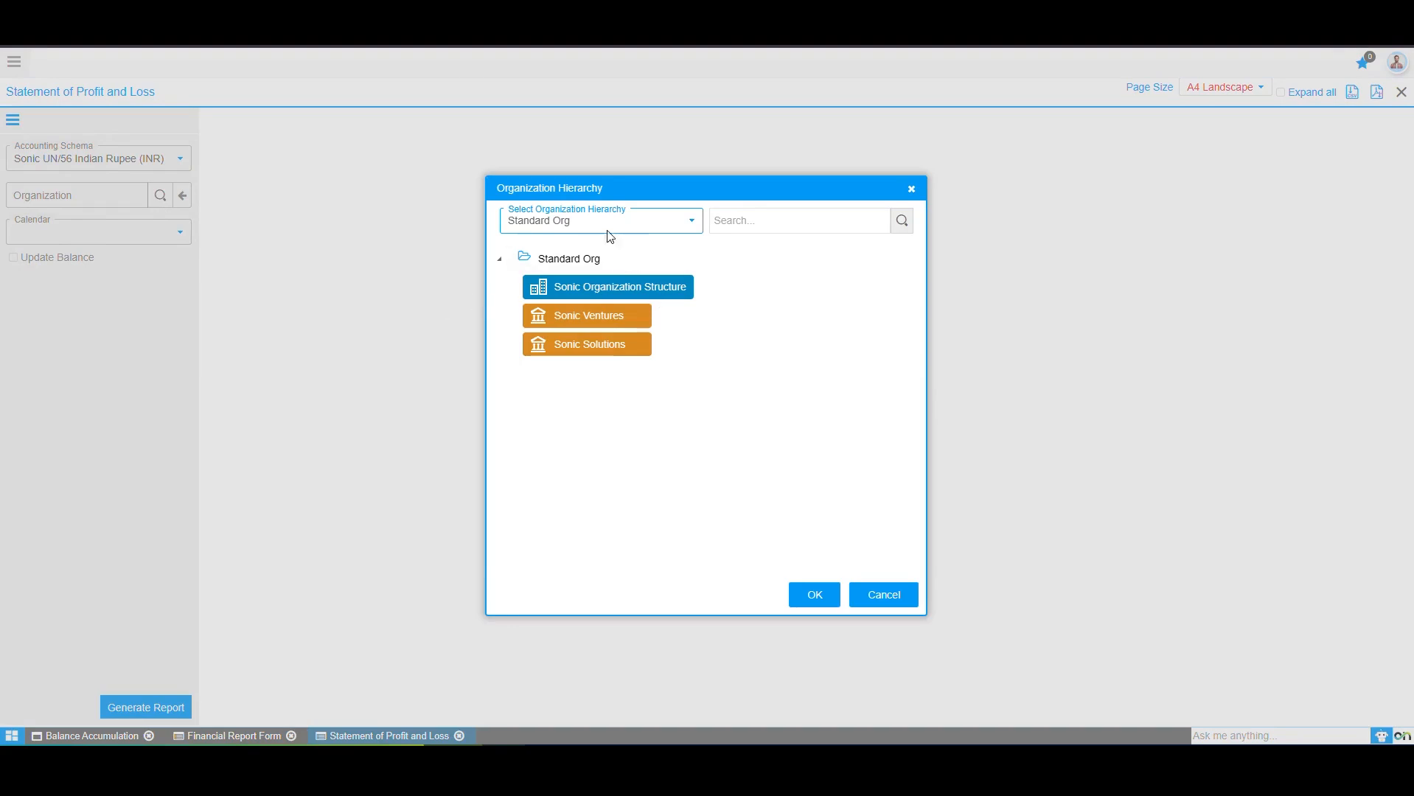
{"action": "left_click", "coordinate": [573, 224]}
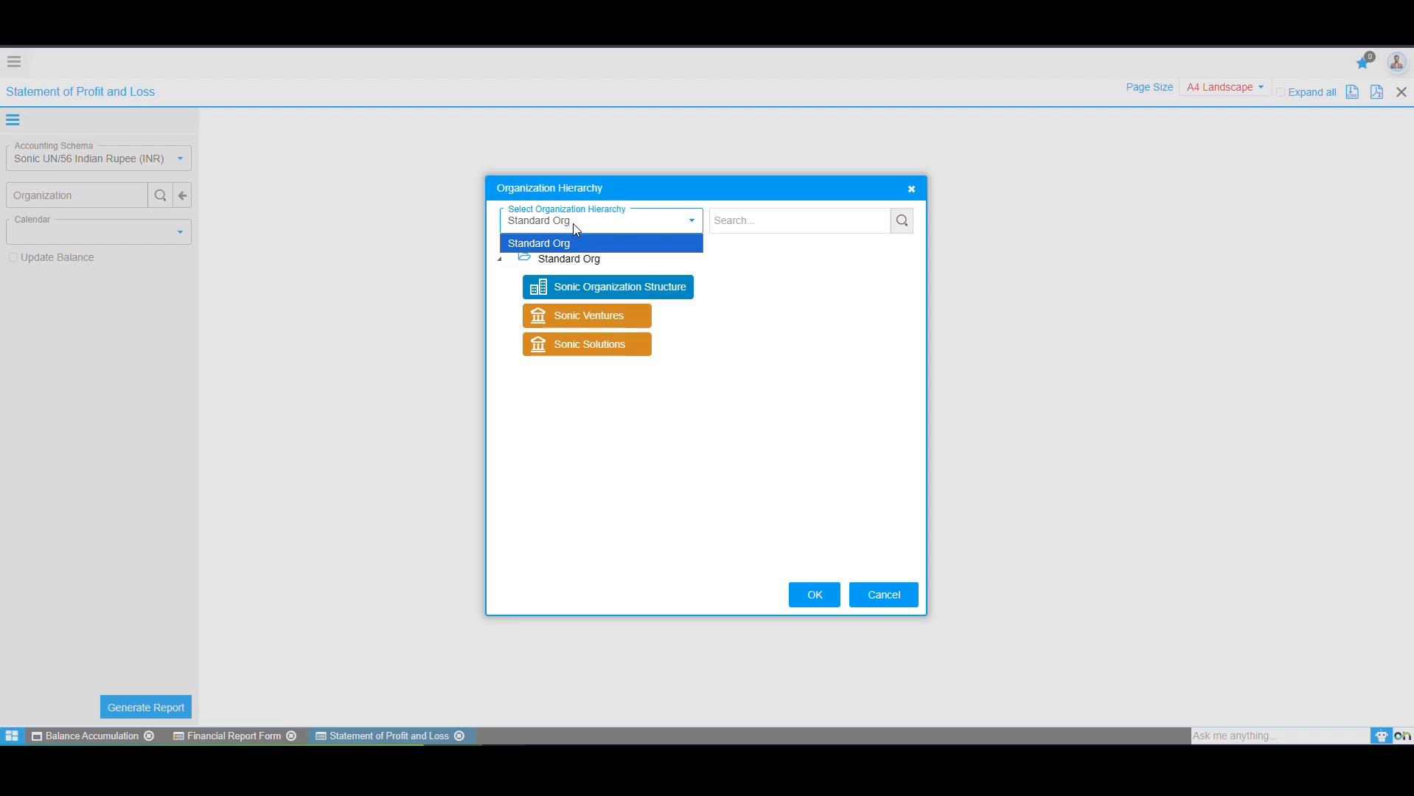
{"action": "left_click", "coordinate": [574, 223]}
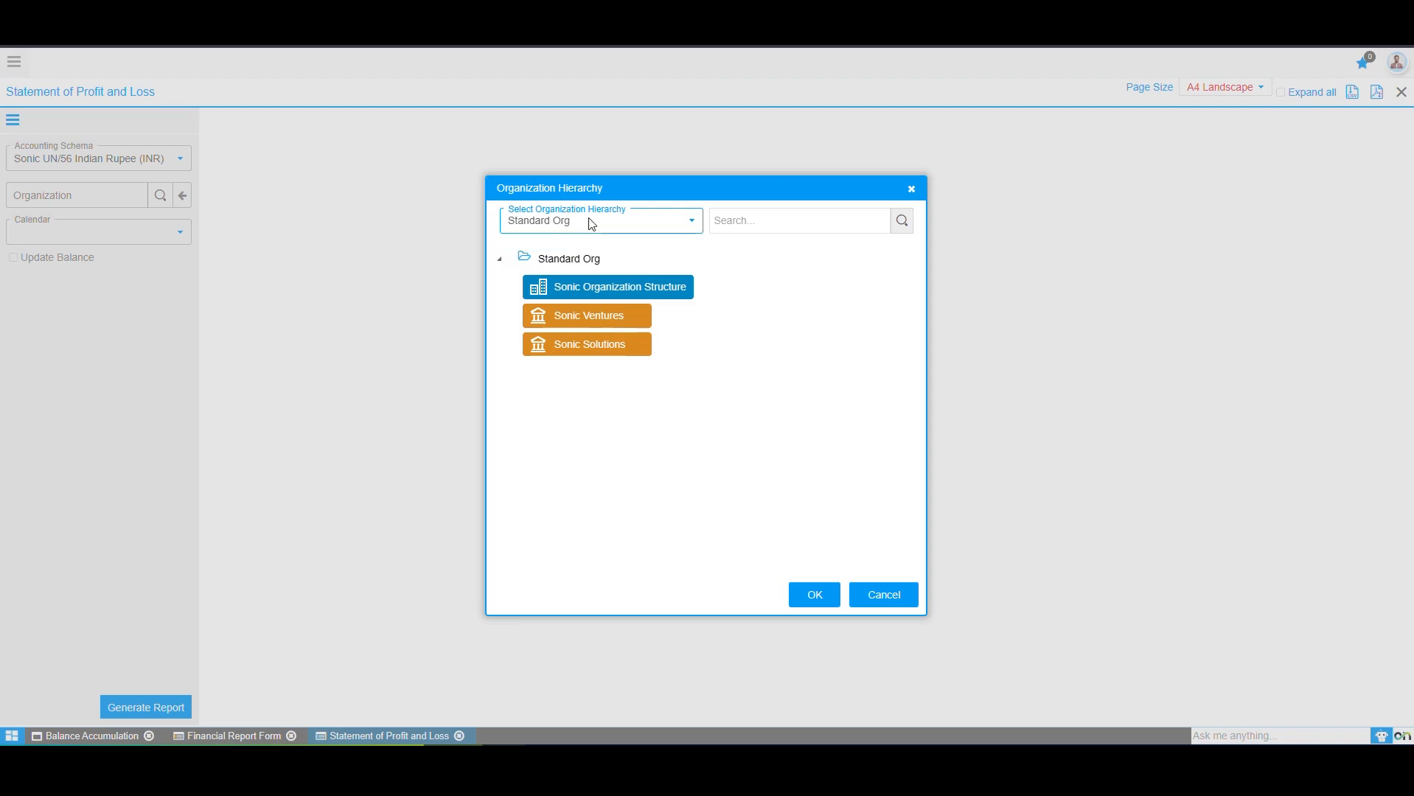
{"action": "left_click", "coordinate": [598, 318]}
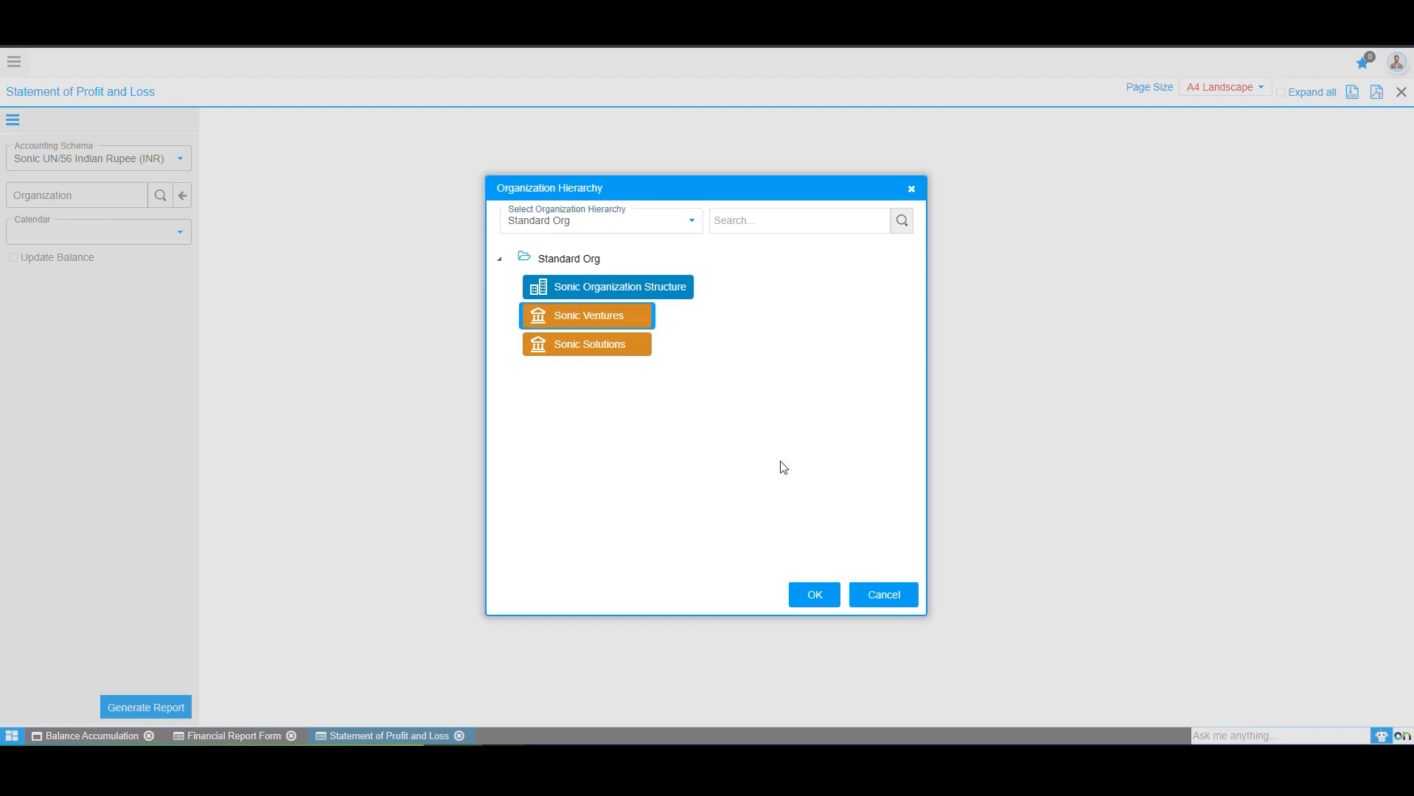
{"action": "left_click", "coordinate": [815, 599]}
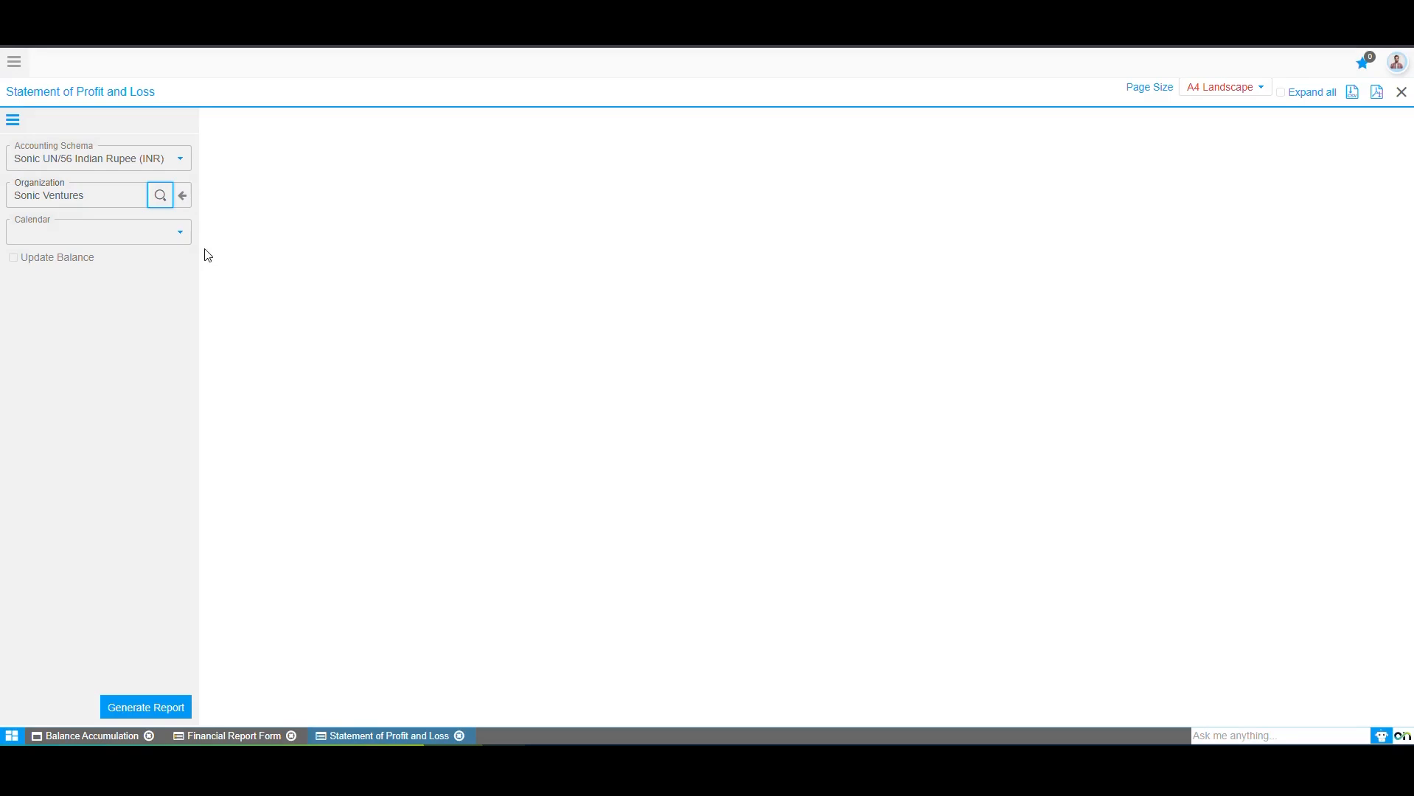
{"action": "left_click", "coordinate": [85, 235]}
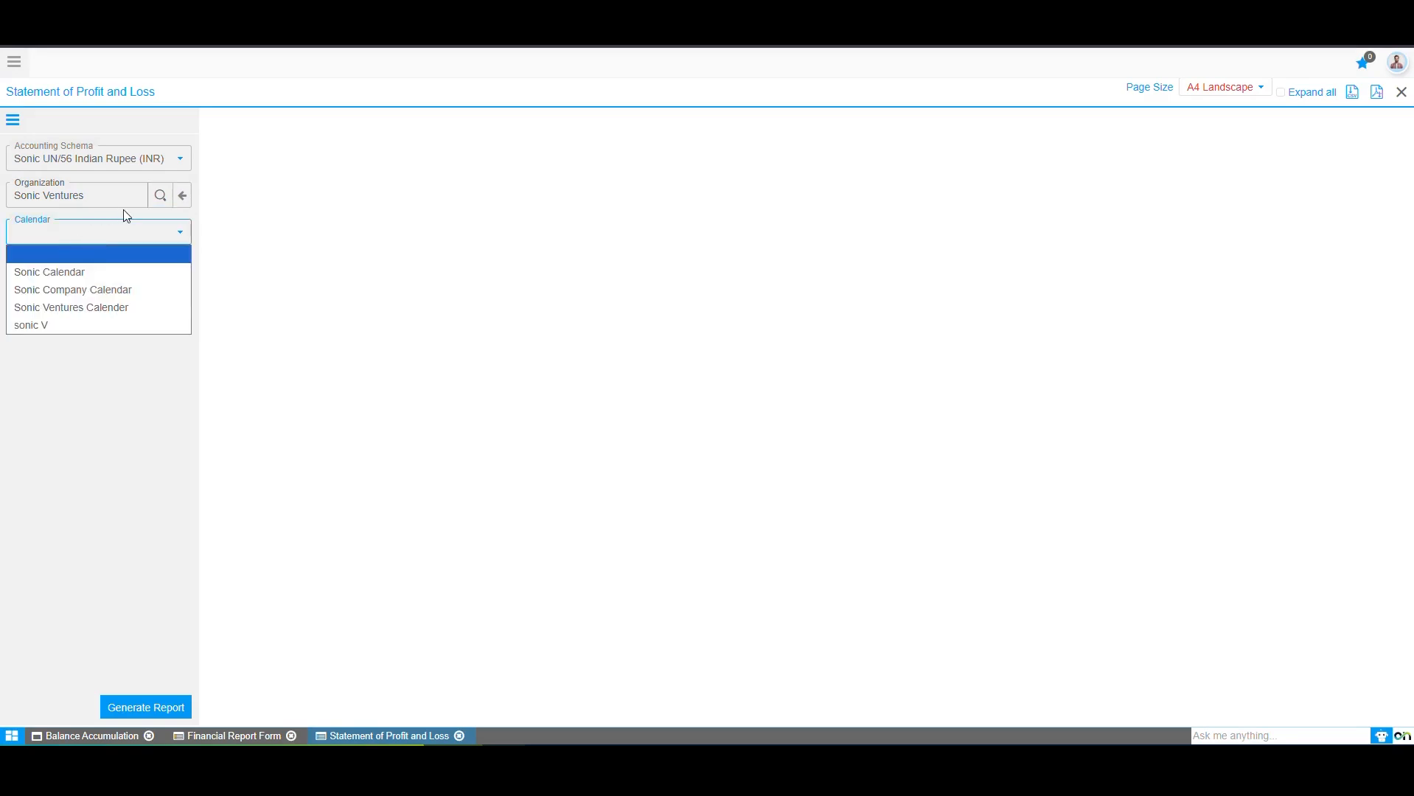
{"action": "left_click", "coordinate": [83, 273]}
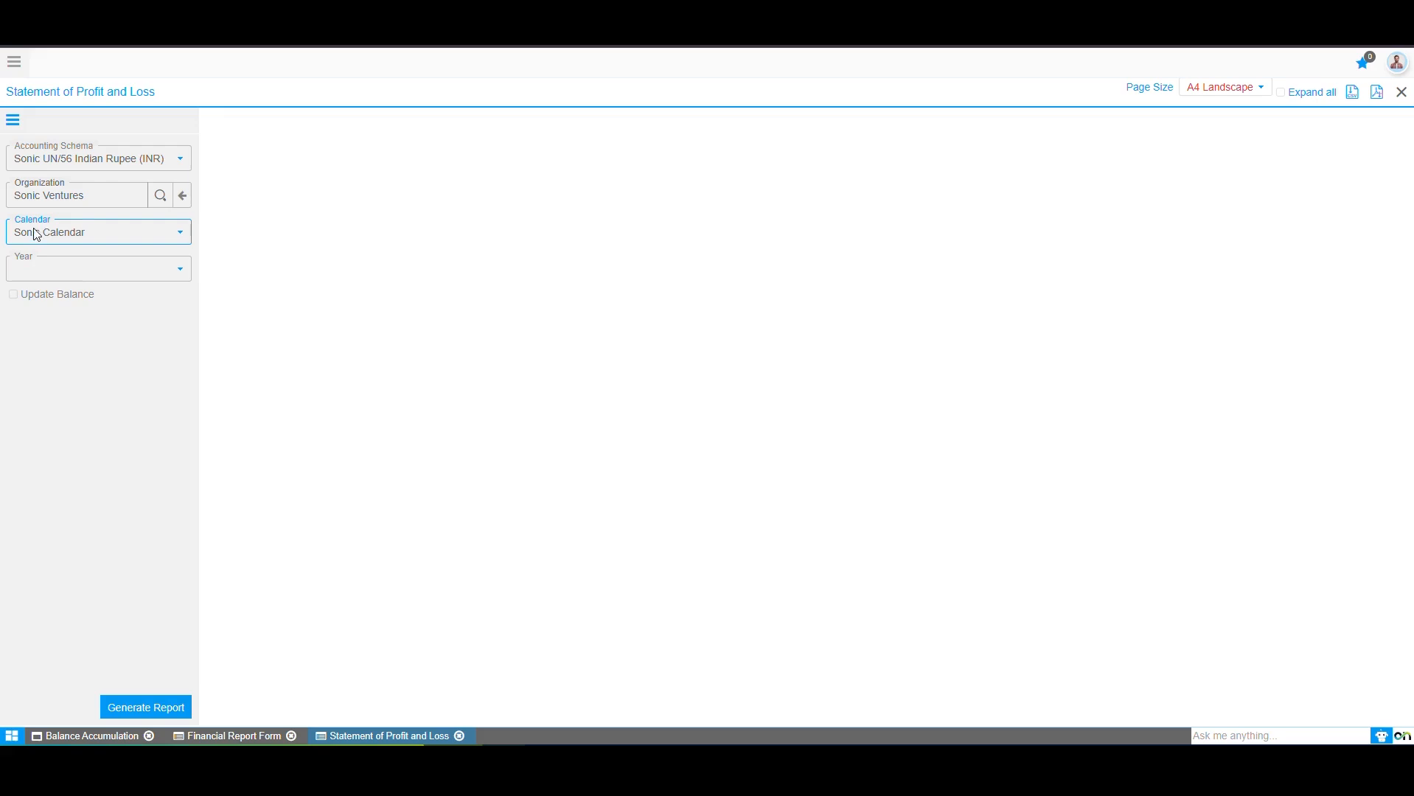
- Set the report year to 2025, enable Update Balance and generate the Statement of Profit and Loss
{"action": "left_click", "coordinate": [75, 266]}
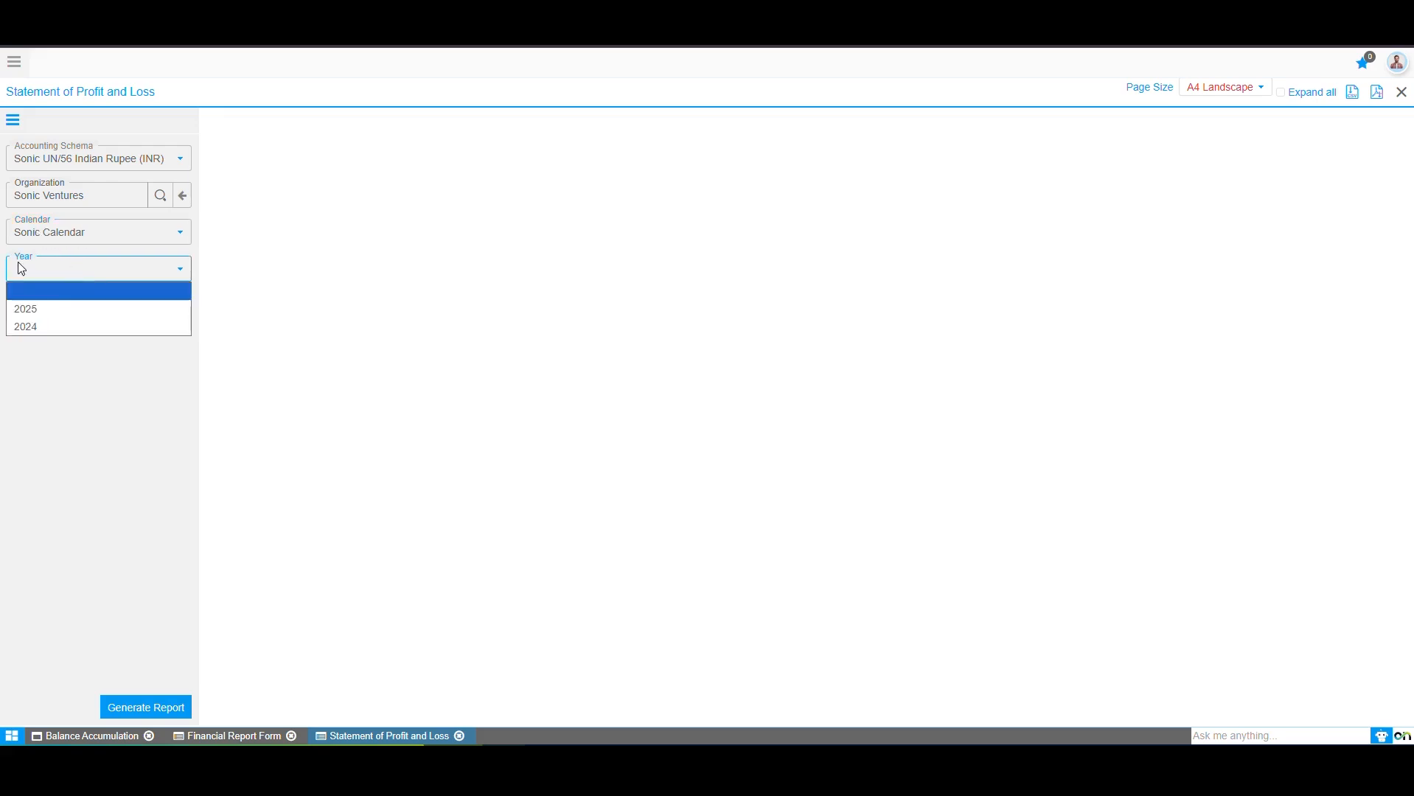
{"action": "left_click", "coordinate": [42, 310]}
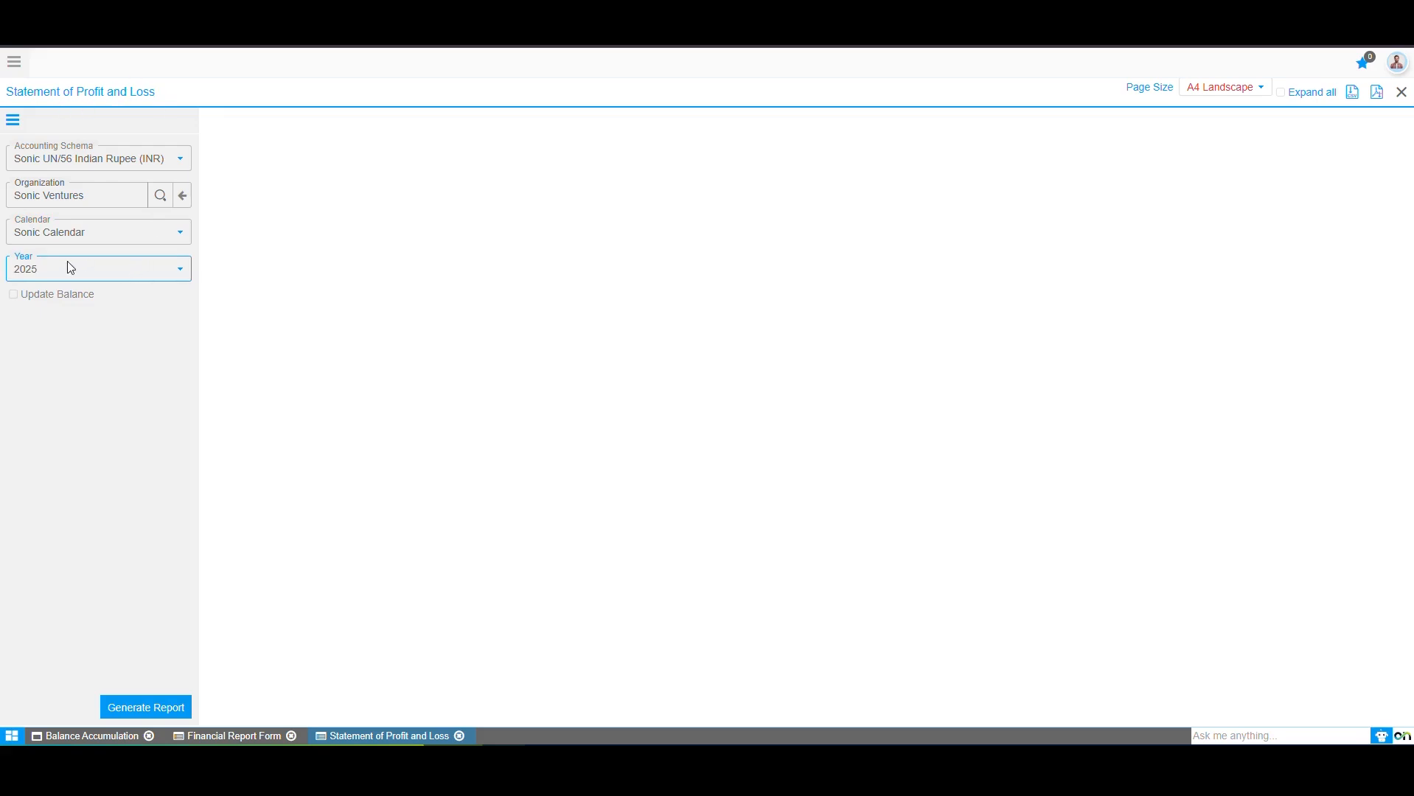
{"action": "left_click", "coordinate": [15, 296]}
{"action": "left_click", "coordinate": [150, 712]}
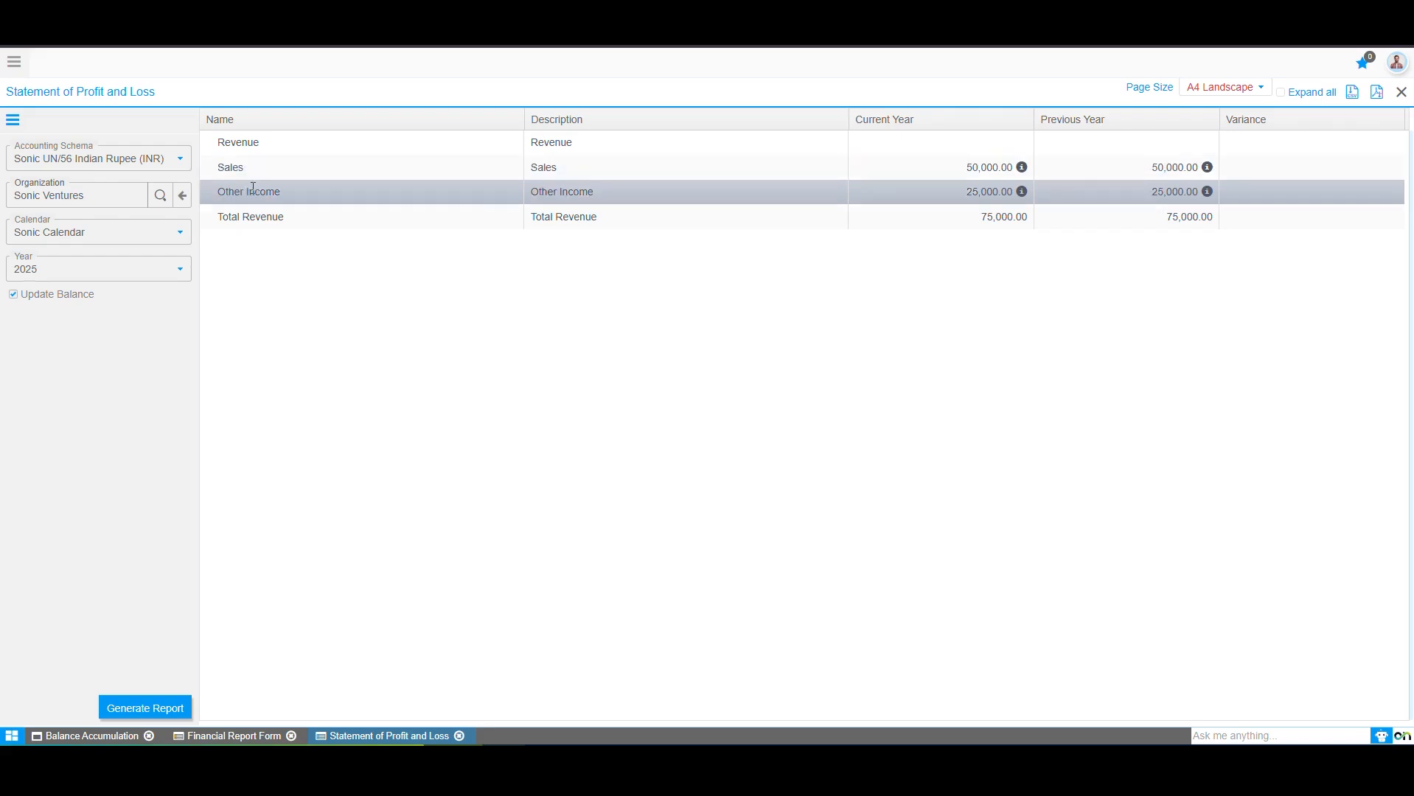
- Enable List Sources and List Subgroup for the Statement of Profit and Loss in the Financial Report Form and save it
{"action": "left_click", "coordinate": [251, 736]}
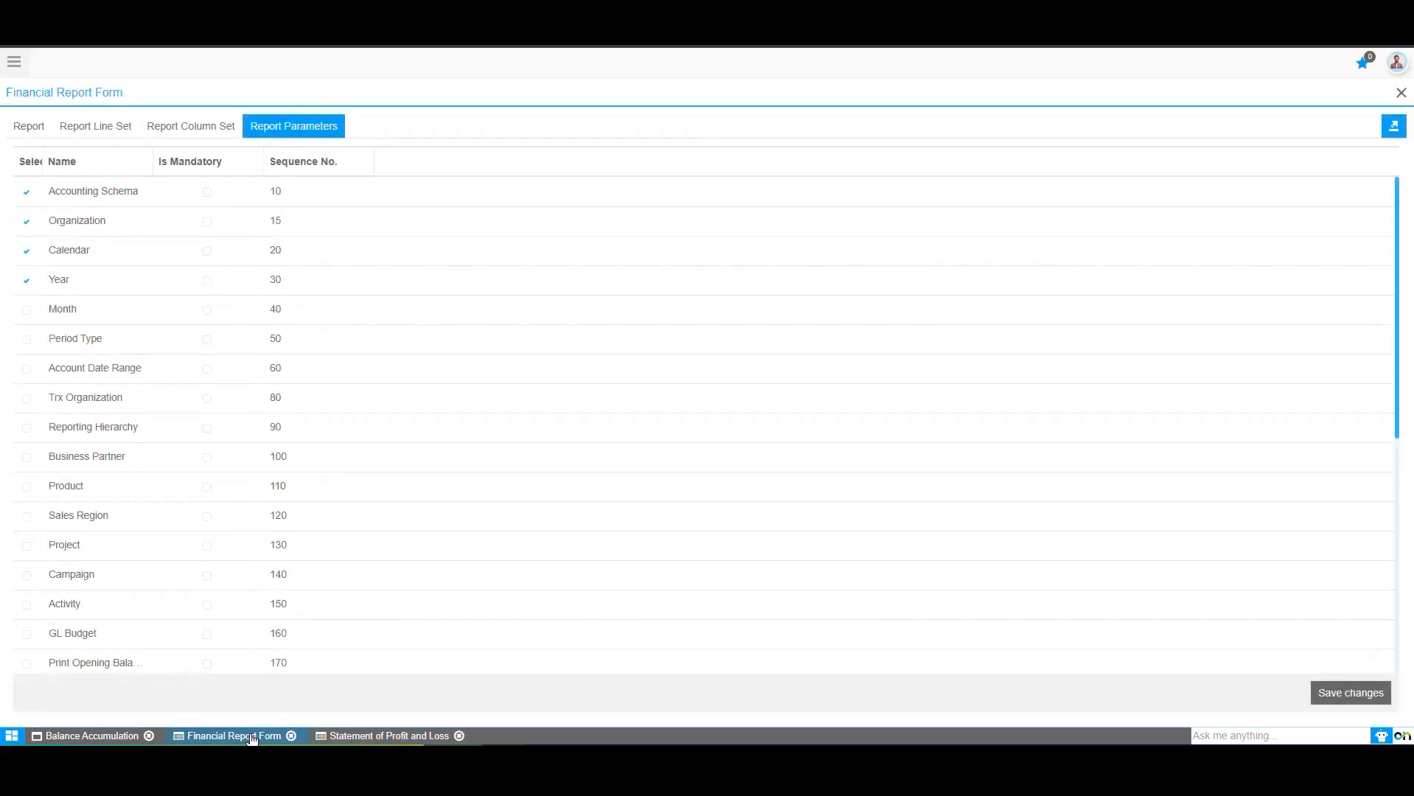
{"action": "left_click", "coordinate": [50, 139]}
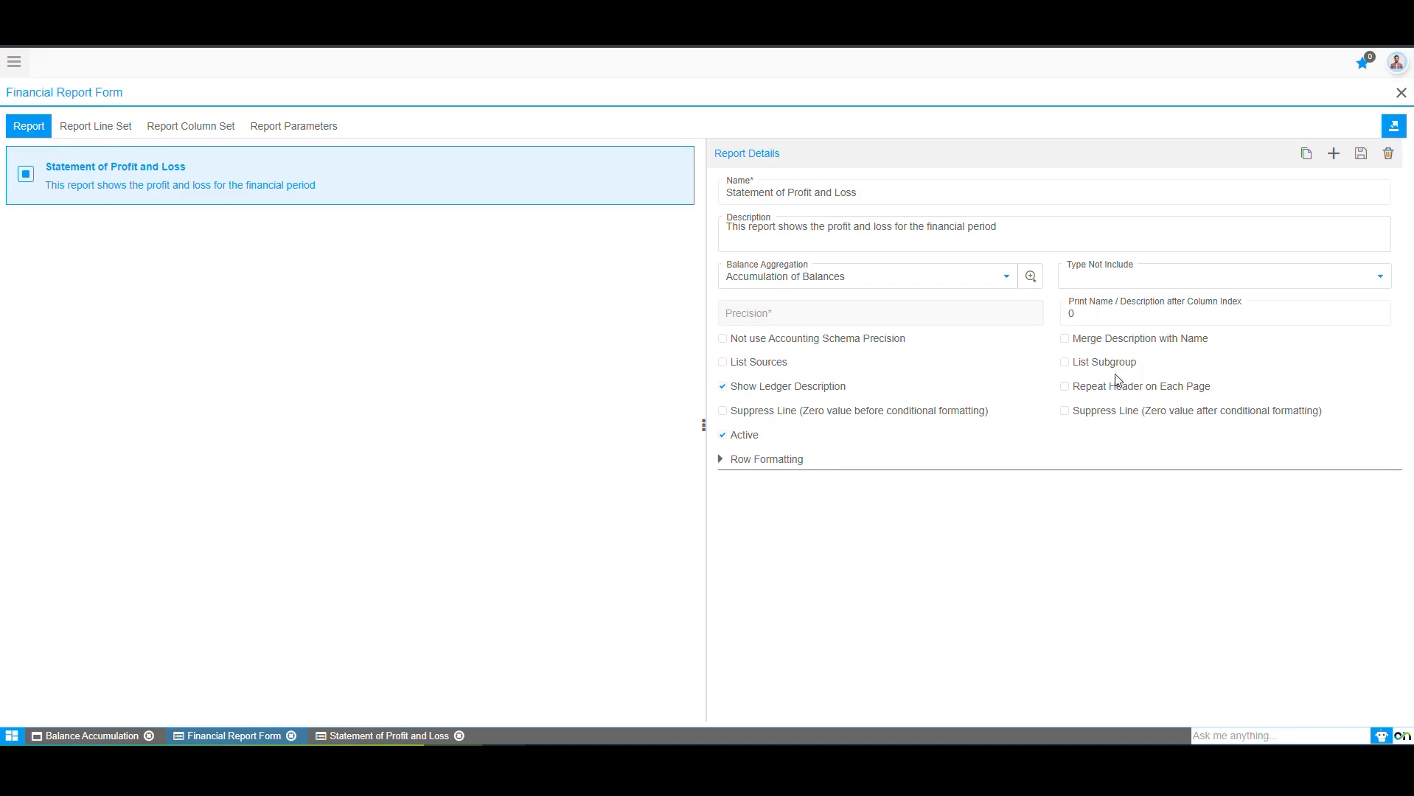
{"action": "left_click", "coordinate": [722, 362]}
{"action": "left_click", "coordinate": [1064, 362]}
{"action": "left_click", "coordinate": [1359, 156]}
- Regenerate the Statement of Profit and Loss report and expand the Sales line to inspect its subgroup and ledger account
{"action": "left_click", "coordinate": [374, 737]}
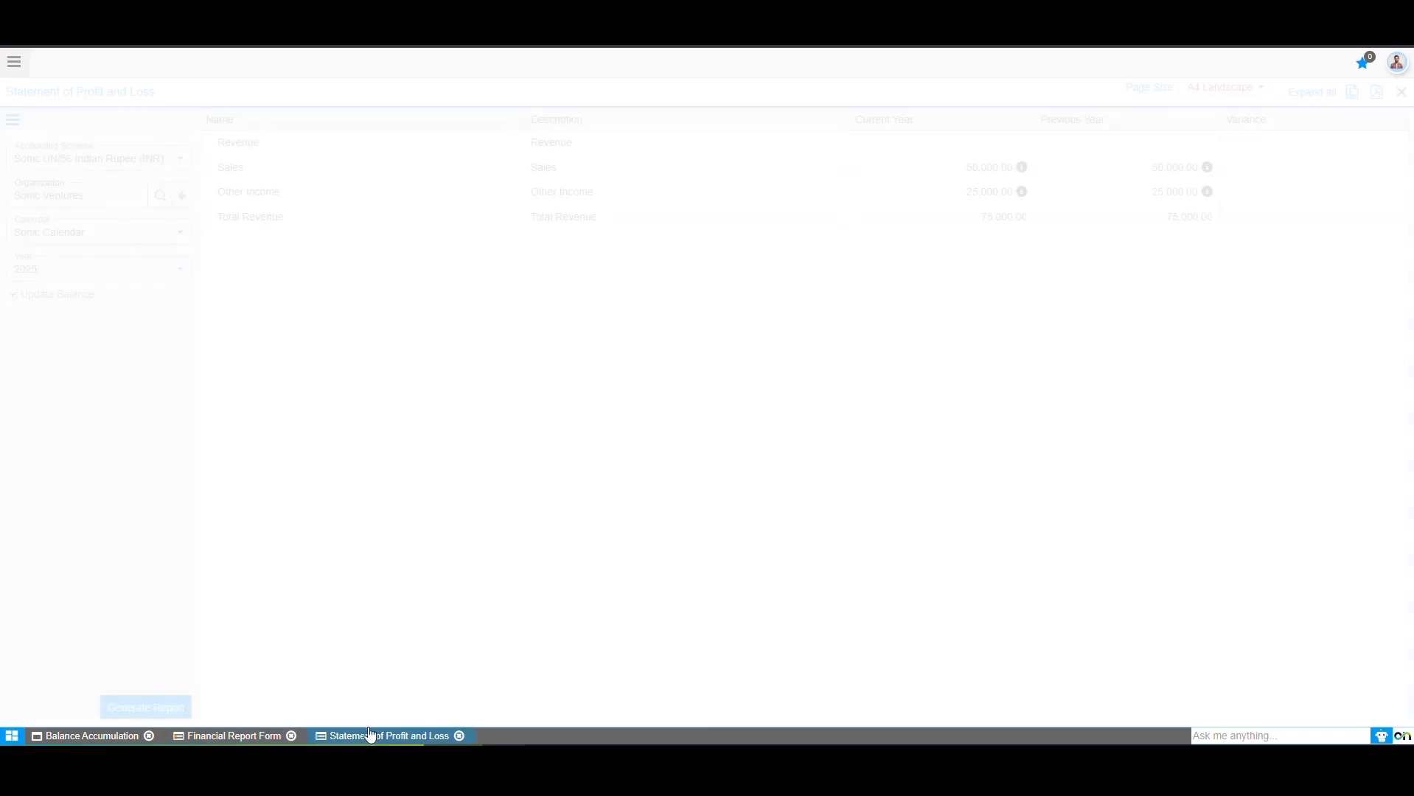
{"action": "left_click", "coordinate": [142, 706]}
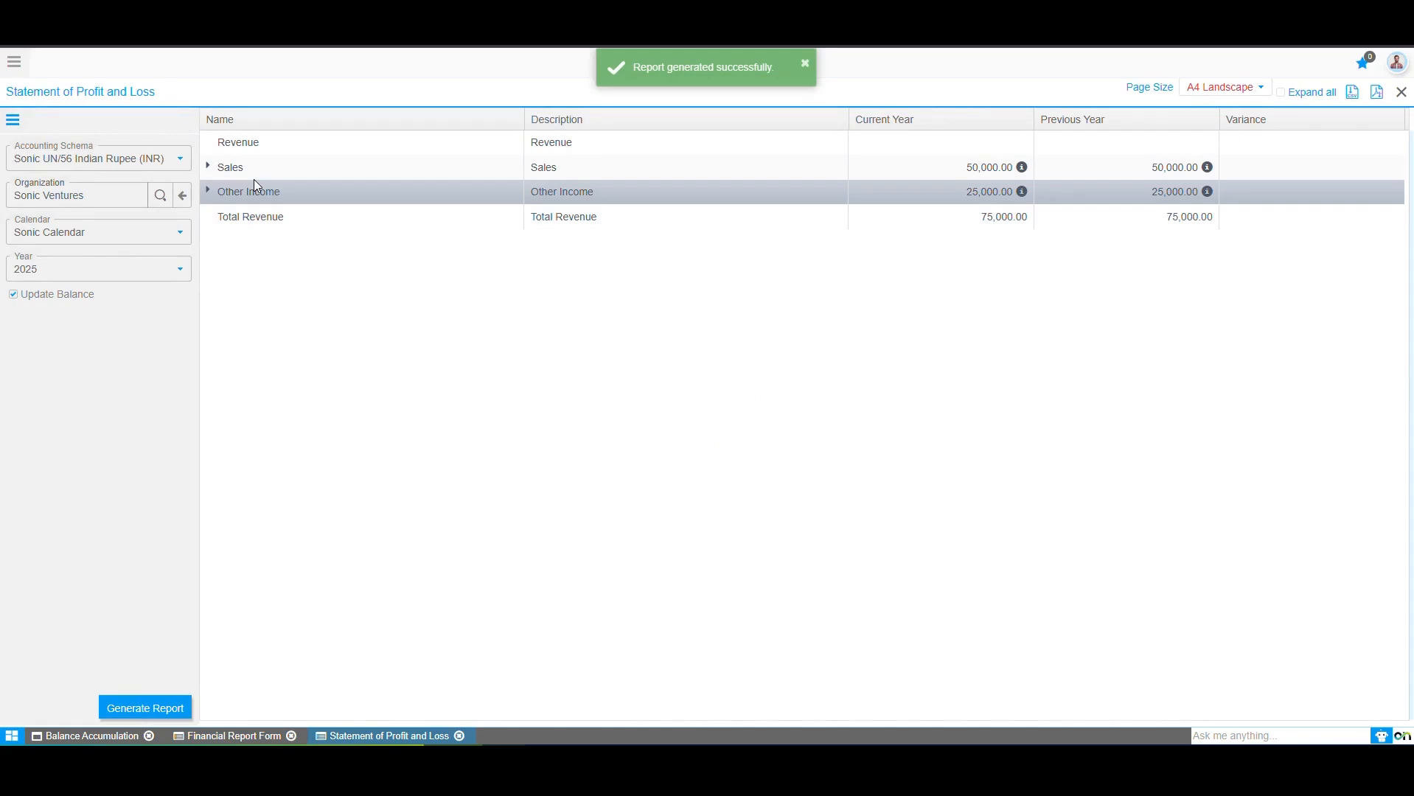
{"action": "left_click", "coordinate": [207, 169]}
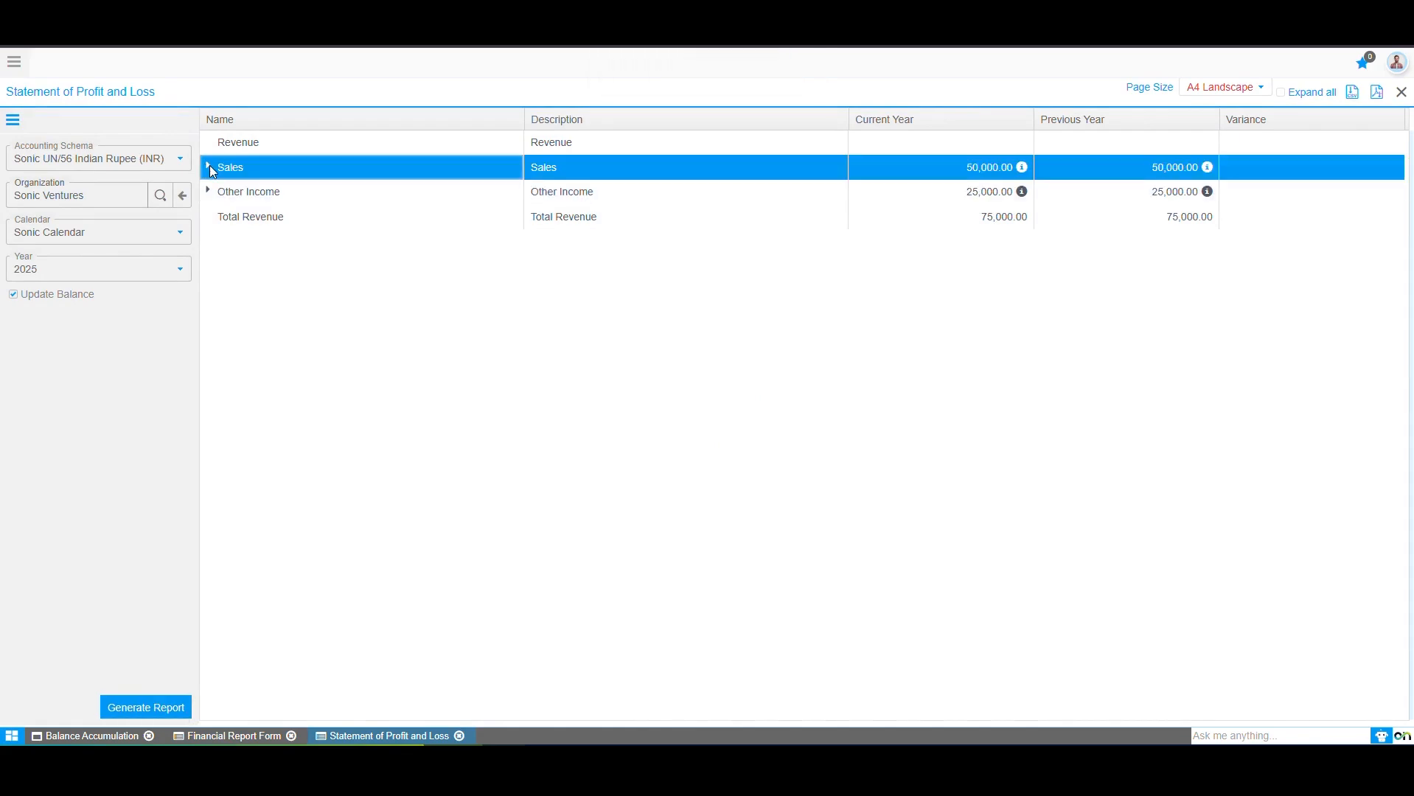
{"action": "left_click", "coordinate": [208, 166]}
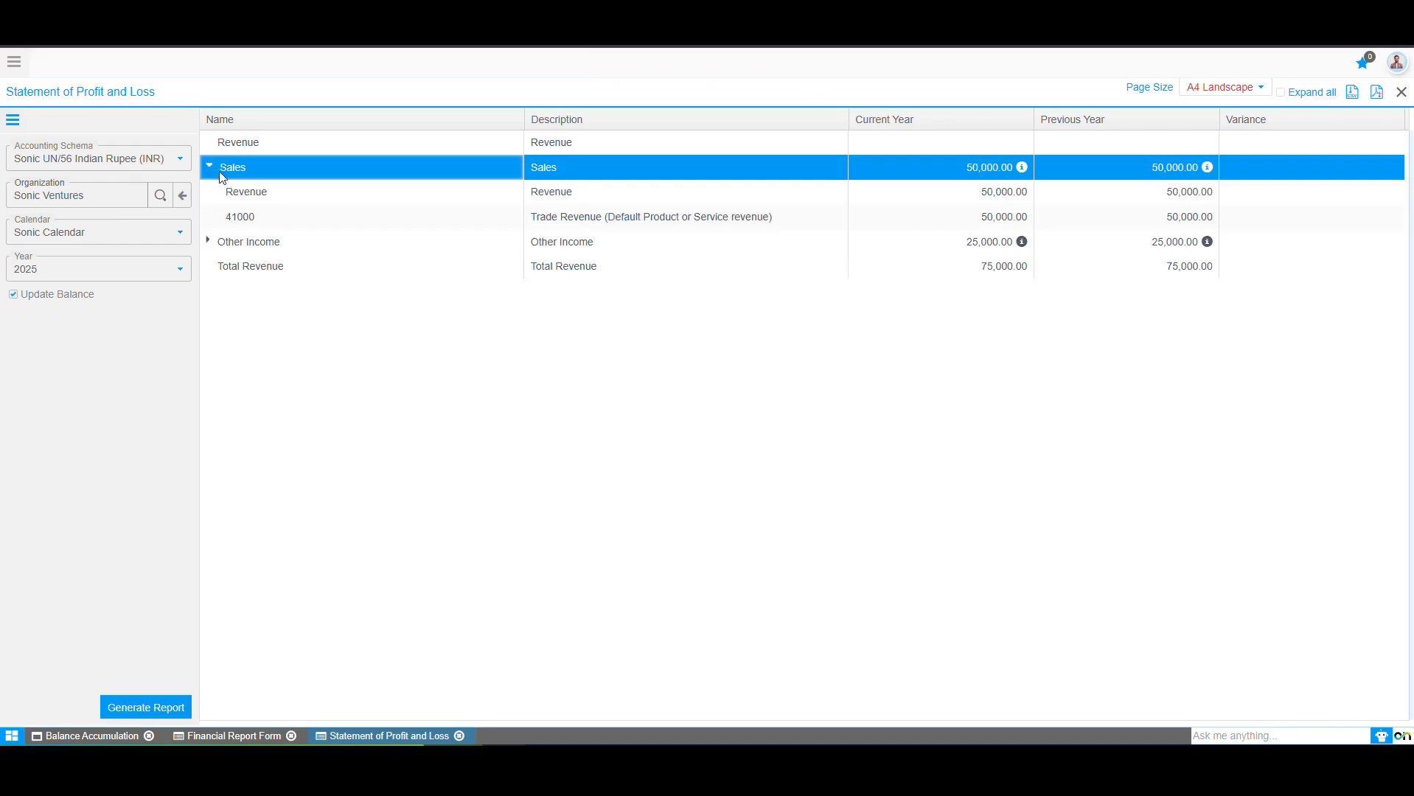
{"action": "double_click", "coordinate": [273, 192]}
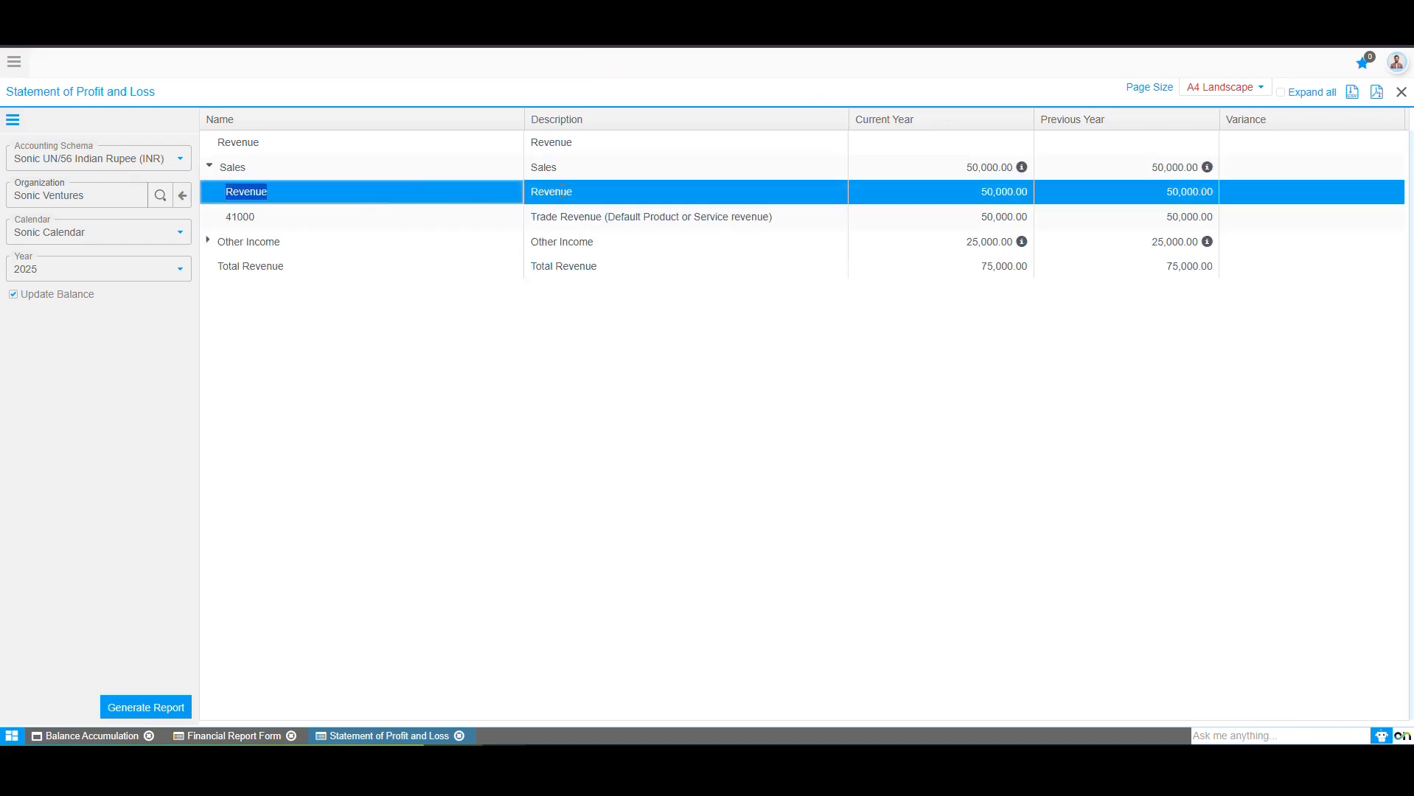
{"action": "left_click", "coordinate": [265, 219]}
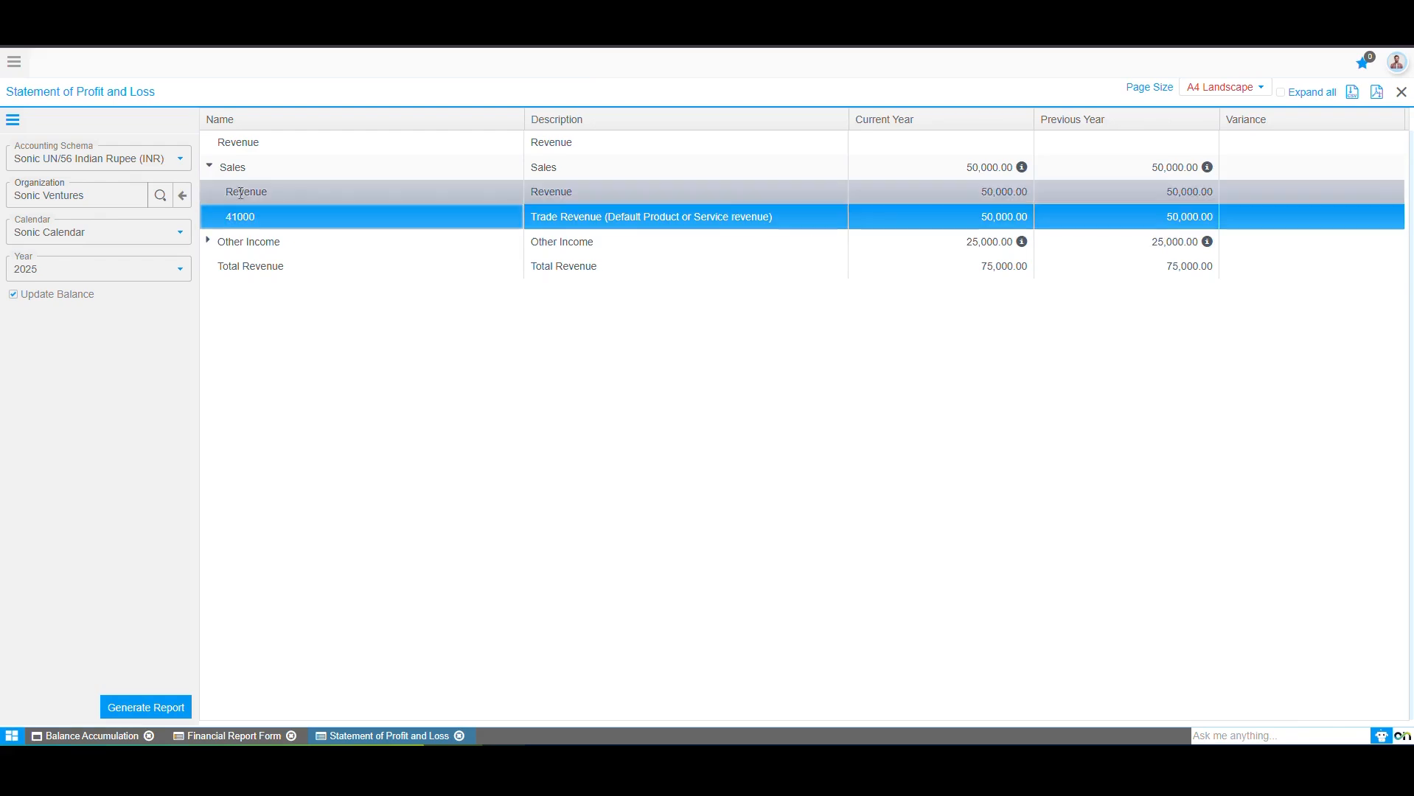
- Drill into the Sales line's Current Year sources, inspect the GL journal behind the Ledger Entry row and close the journal
{"action": "left_click", "coordinate": [1020, 168]}
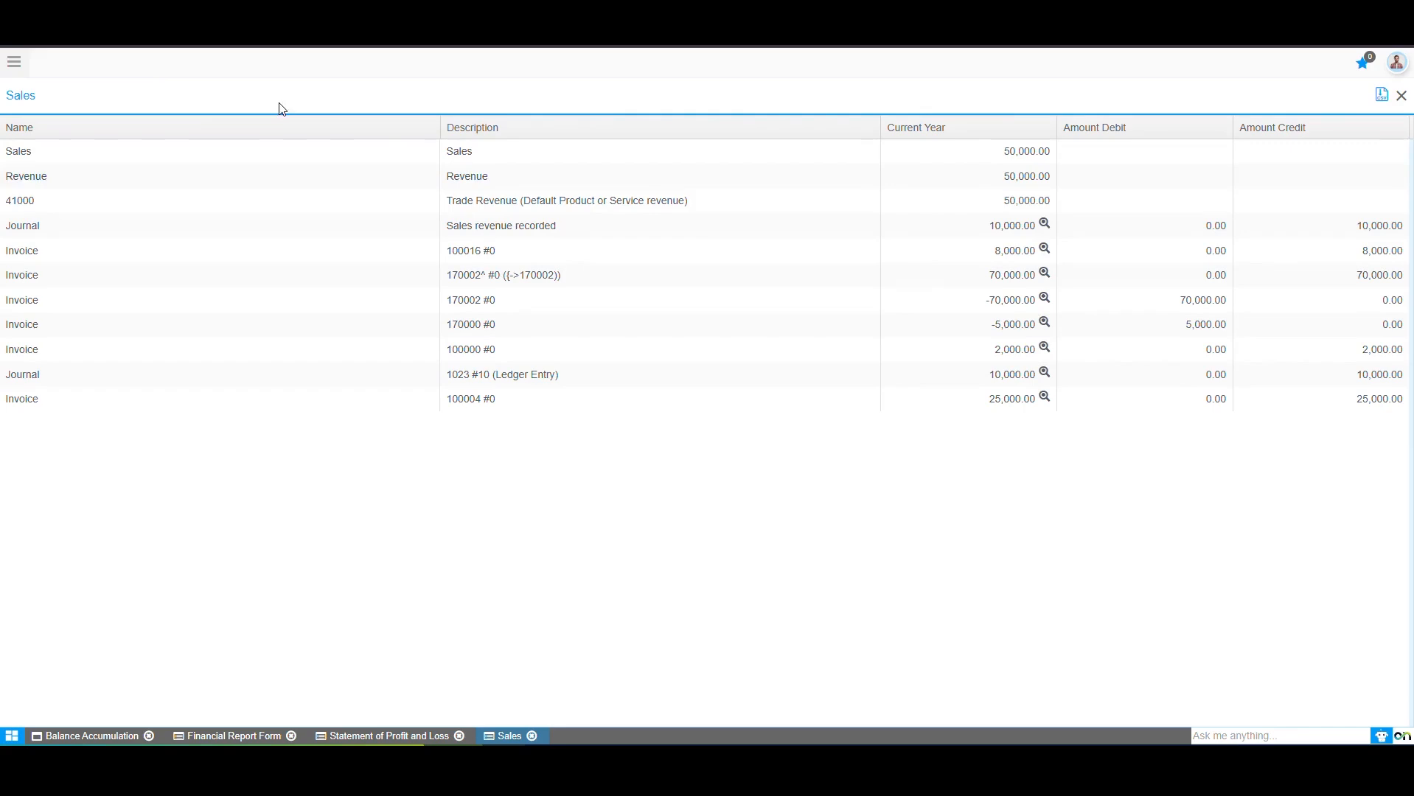
{"action": "left_click", "coordinate": [408, 211]}
{"action": "left_click_drag", "start_coordinate": [765, 204], "coordinate": [1045, 294]}
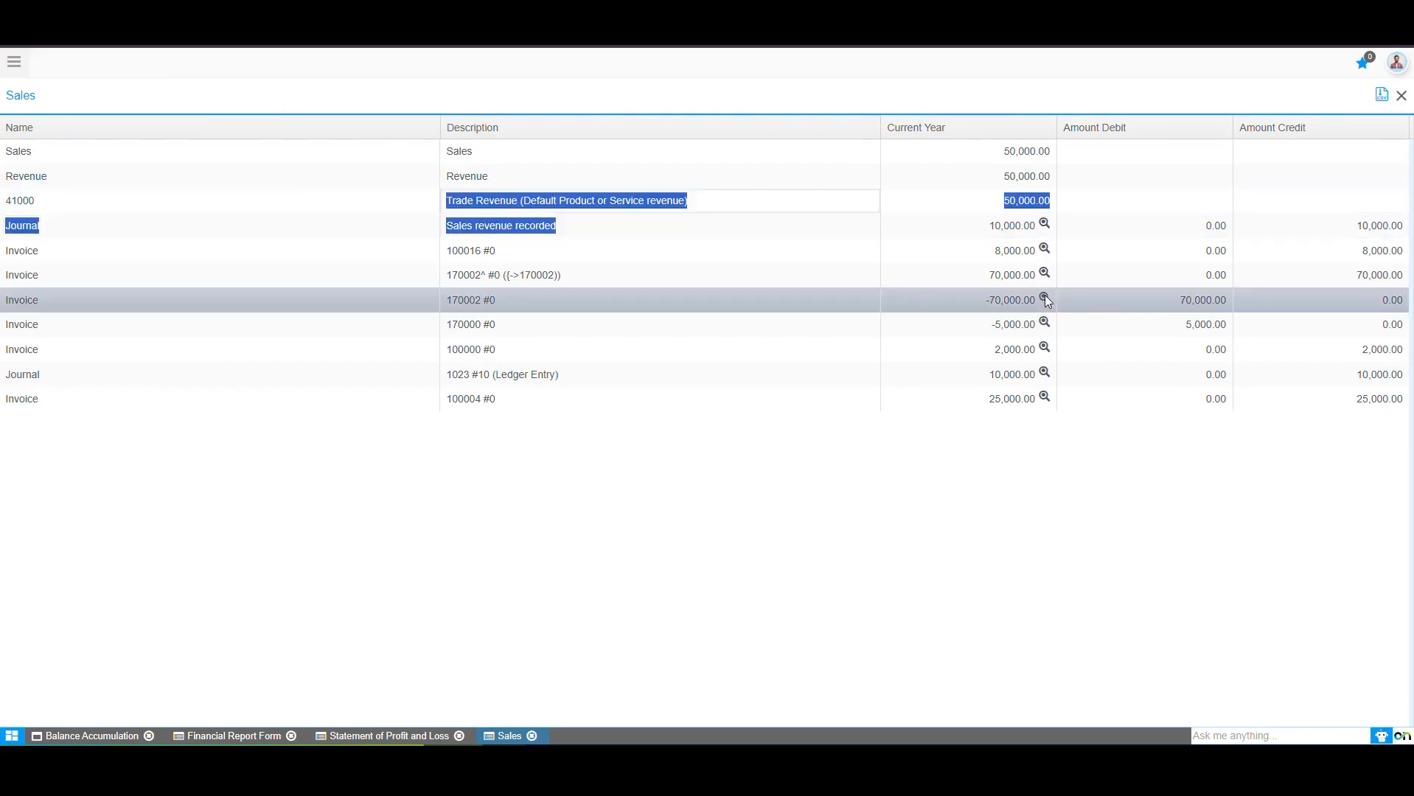
{"action": "left_click", "coordinate": [1037, 374]}
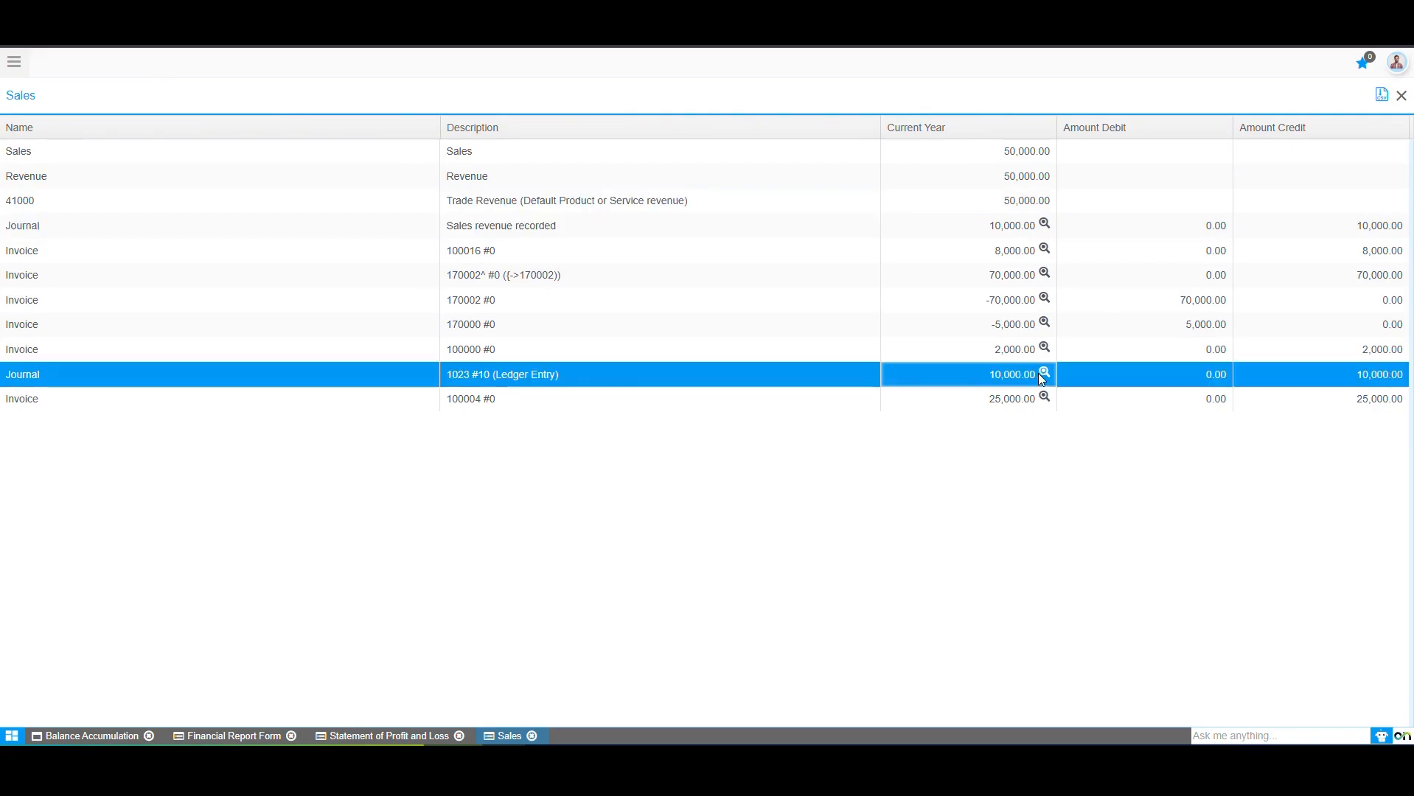
{"action": "left_click", "coordinate": [1043, 373]}
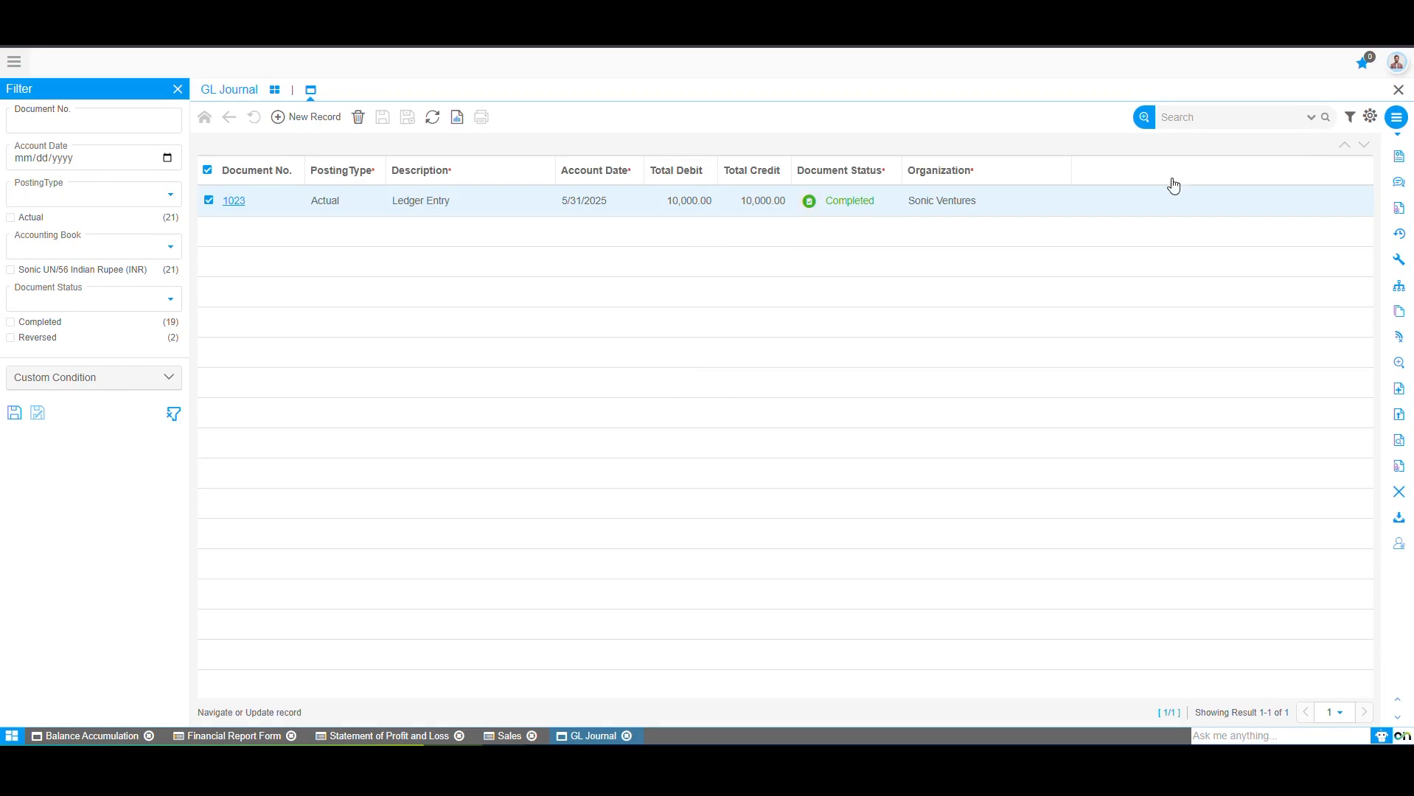
{"action": "left_click", "coordinate": [1398, 89]}
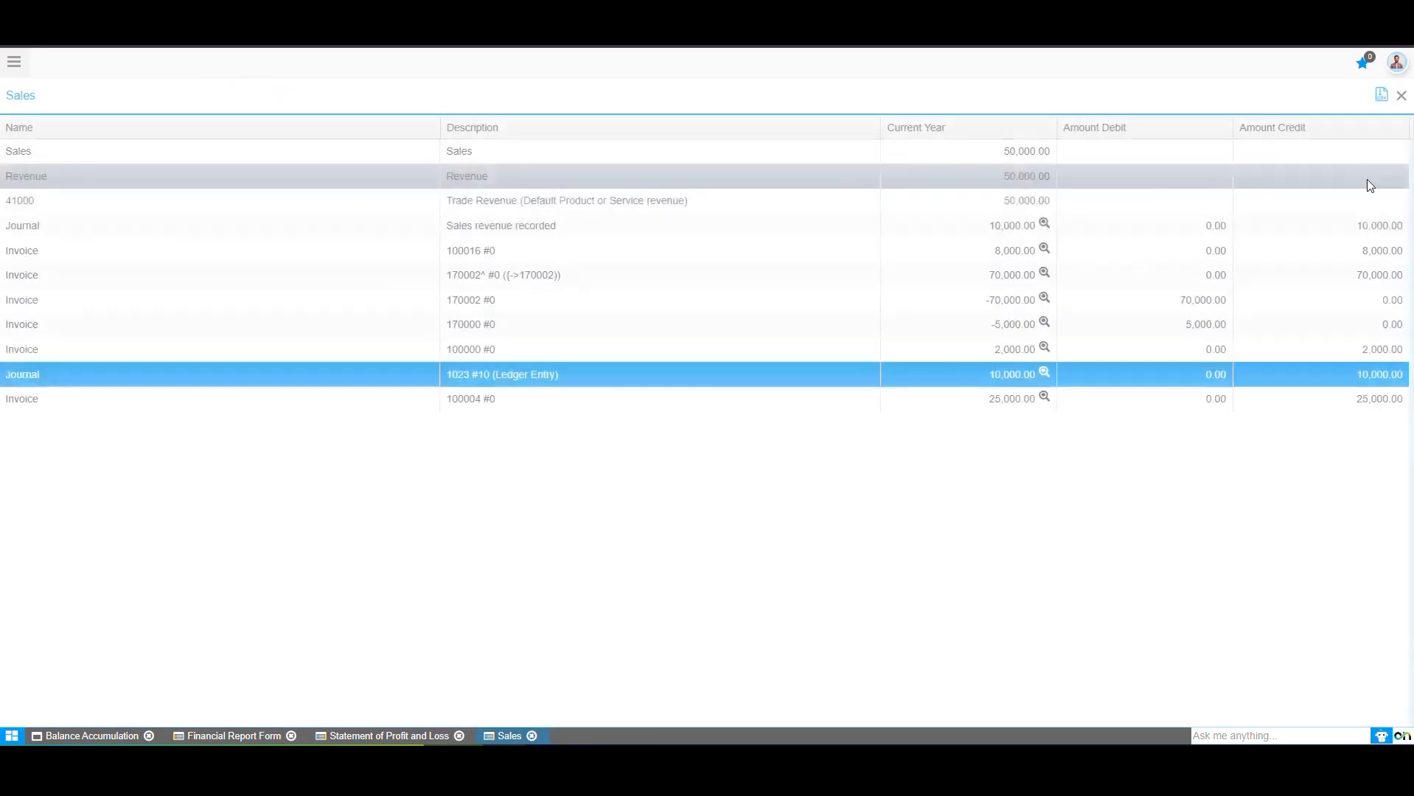
- Inspect the AR invoice behind the last Sales source entry, and close the invoice and the Sales details
{"action": "left_click", "coordinate": [1044, 397]}
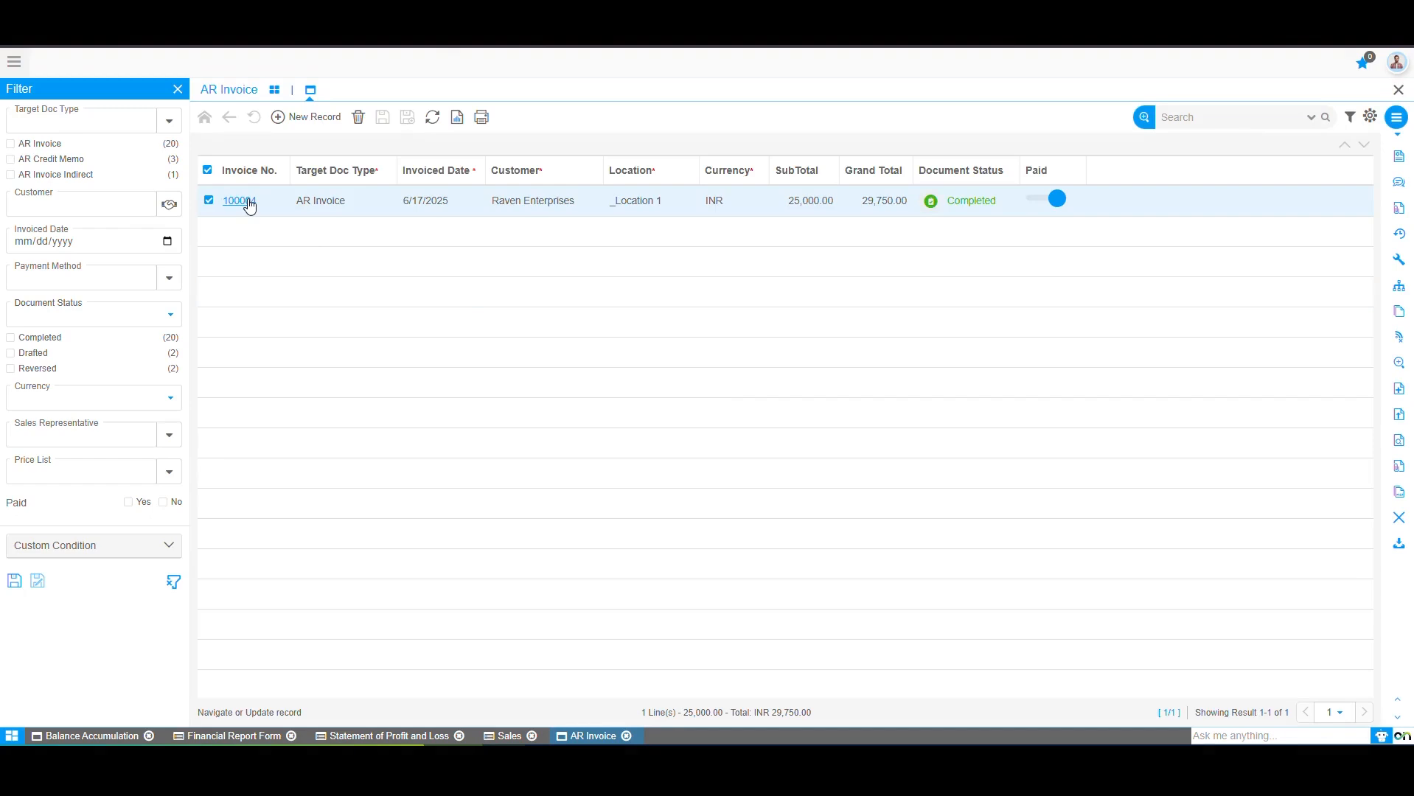
{"action": "left_click", "coordinate": [239, 200]}
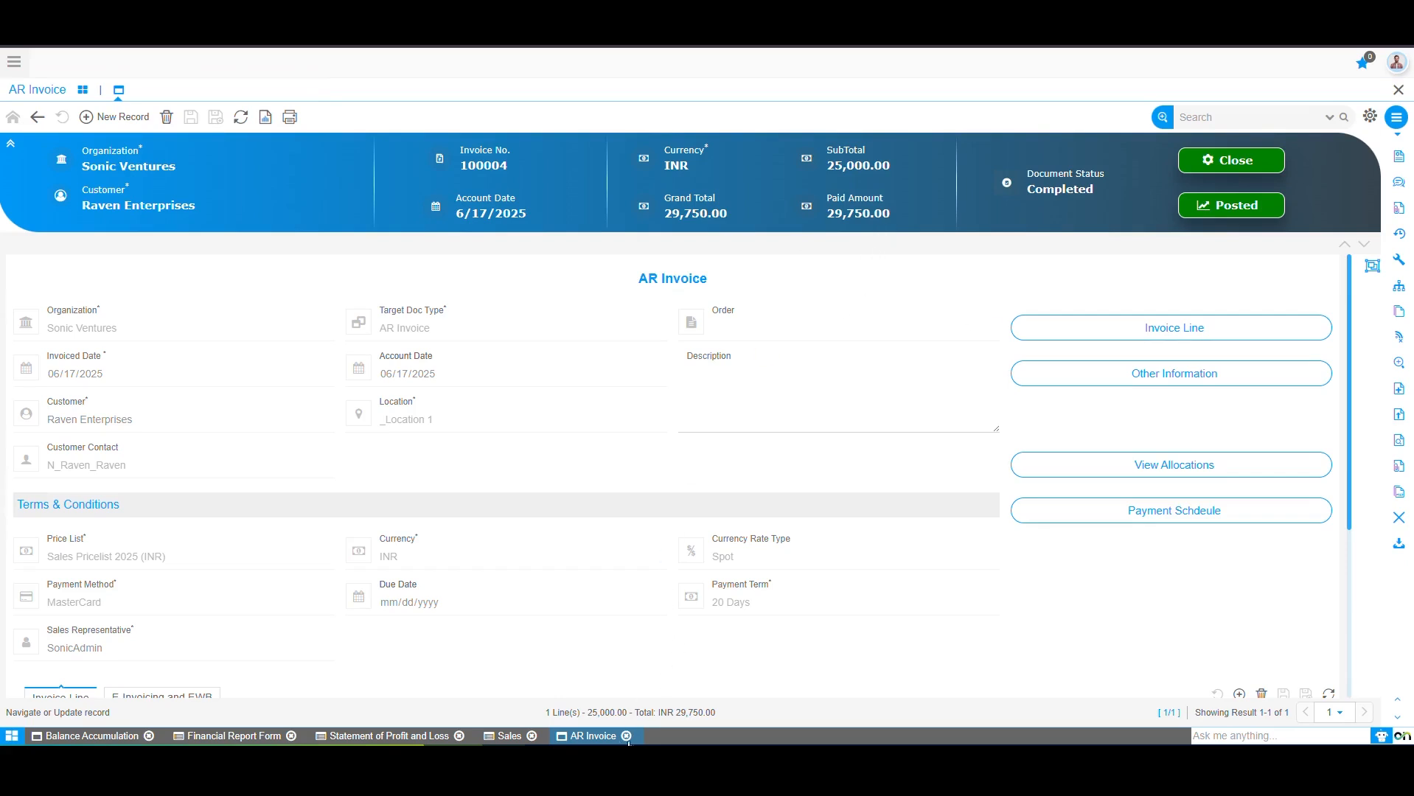
{"action": "left_click", "coordinate": [625, 735]}
{"action": "left_click", "coordinate": [1393, 91]}
- Expand all report lines to examine their breakdown, collapse them again and check the available page sizes
{"action": "left_click", "coordinate": [1284, 94]}
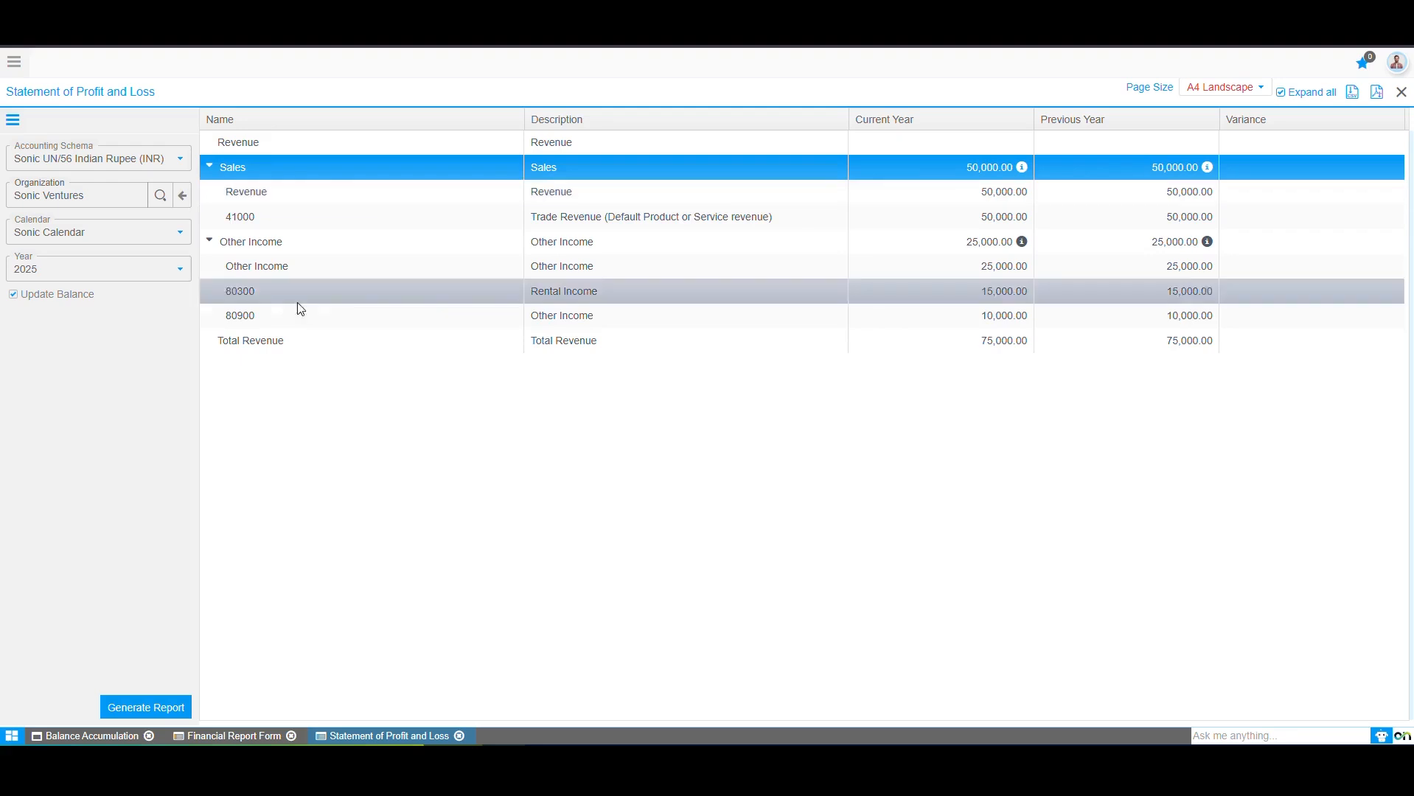
{"action": "left_click", "coordinate": [1282, 94]}
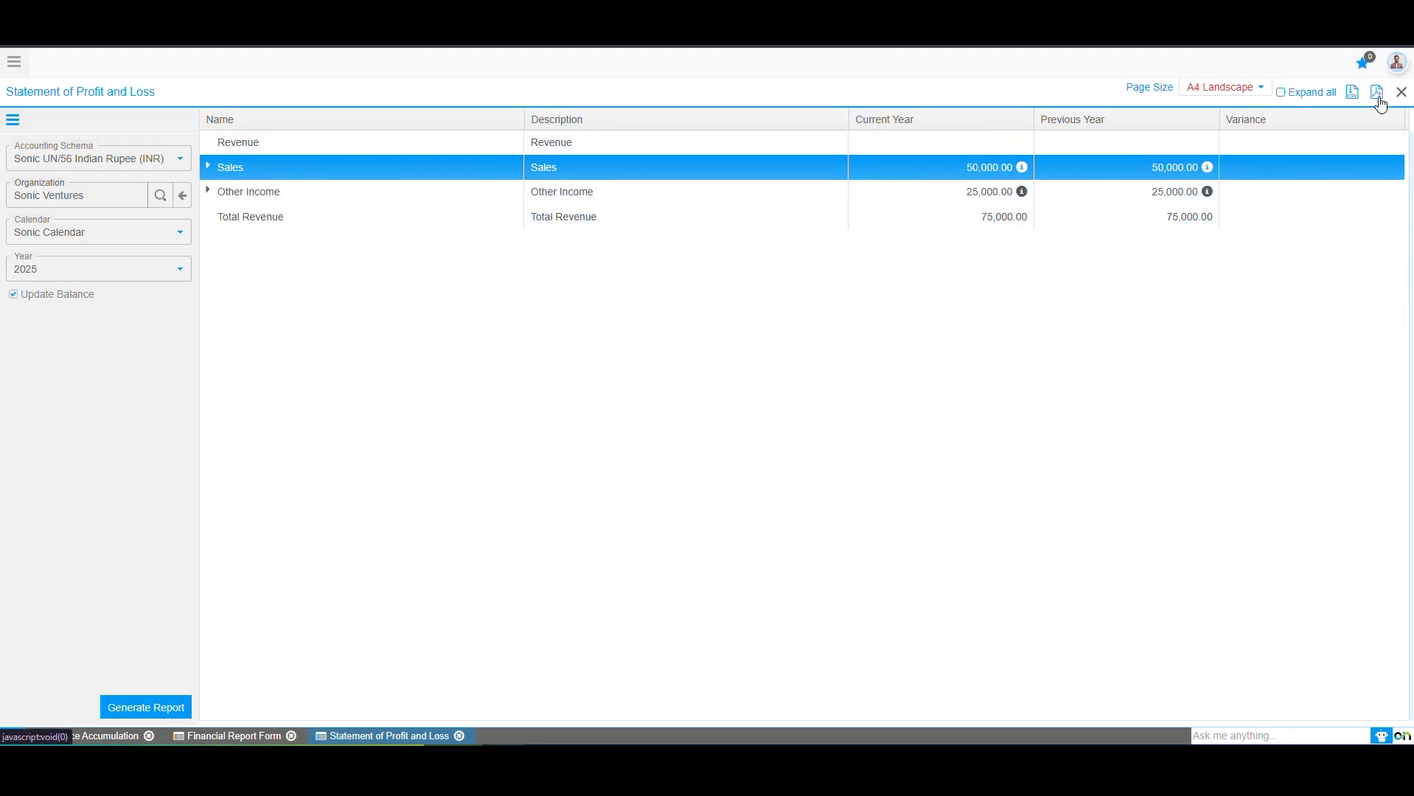
{"action": "left_click", "coordinate": [1270, 87]}
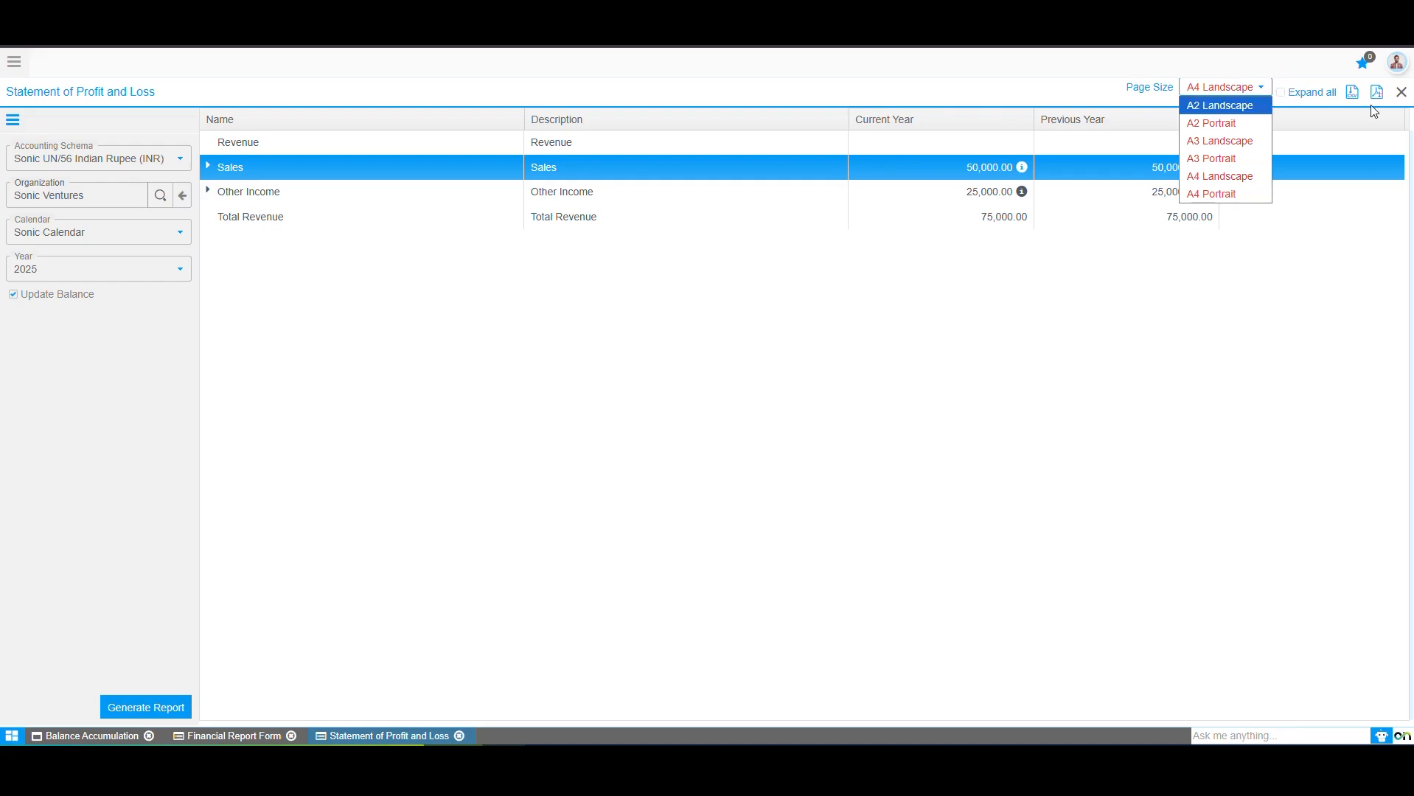
{"action": "left_click", "coordinate": [964, 91]}
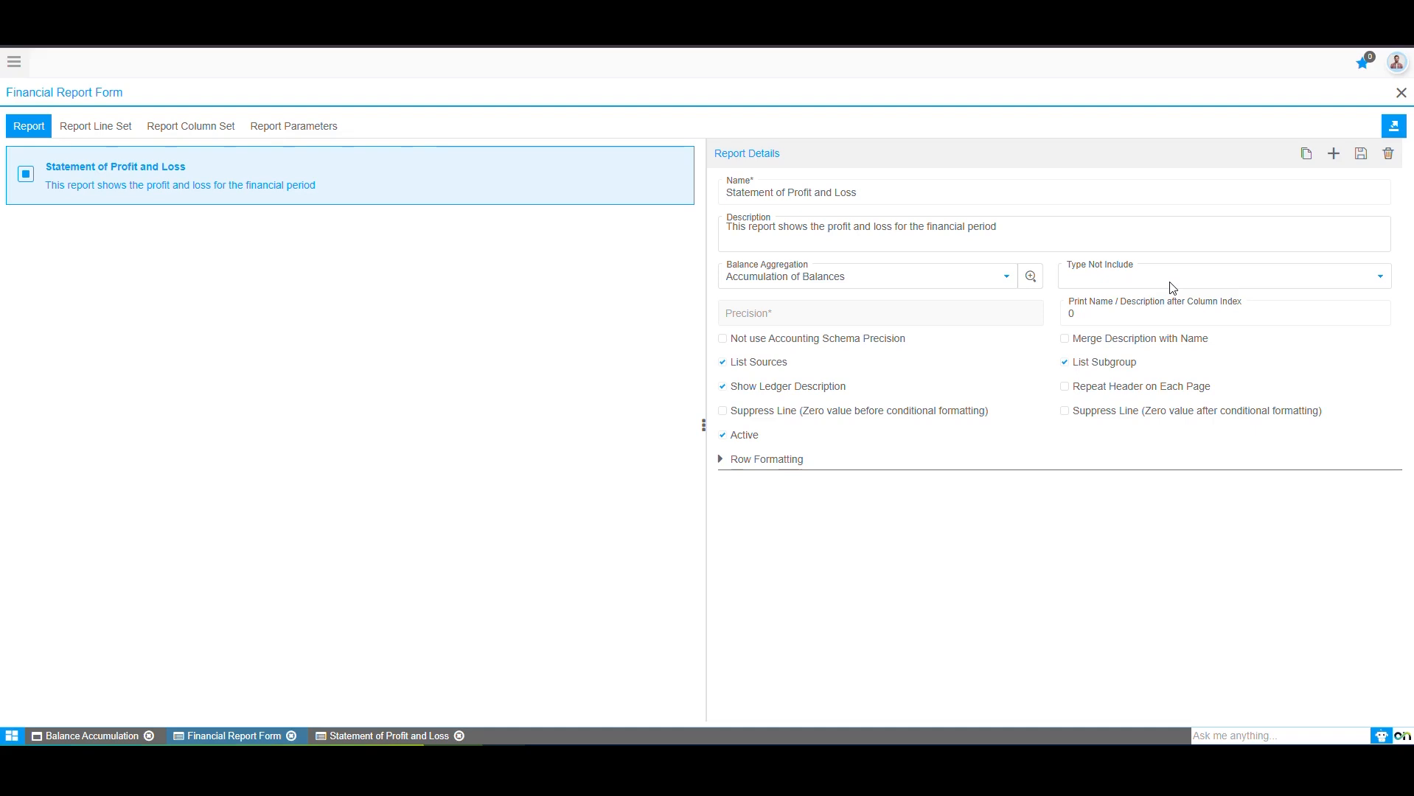
- Search for closing, open Profit & Loss Closing, review the June 2025 Closing record and close the window
{"action": "left_click", "coordinate": [14, 62]}
{"action": "type", "text": "closing"}
{"action": "key", "text": "Return"}
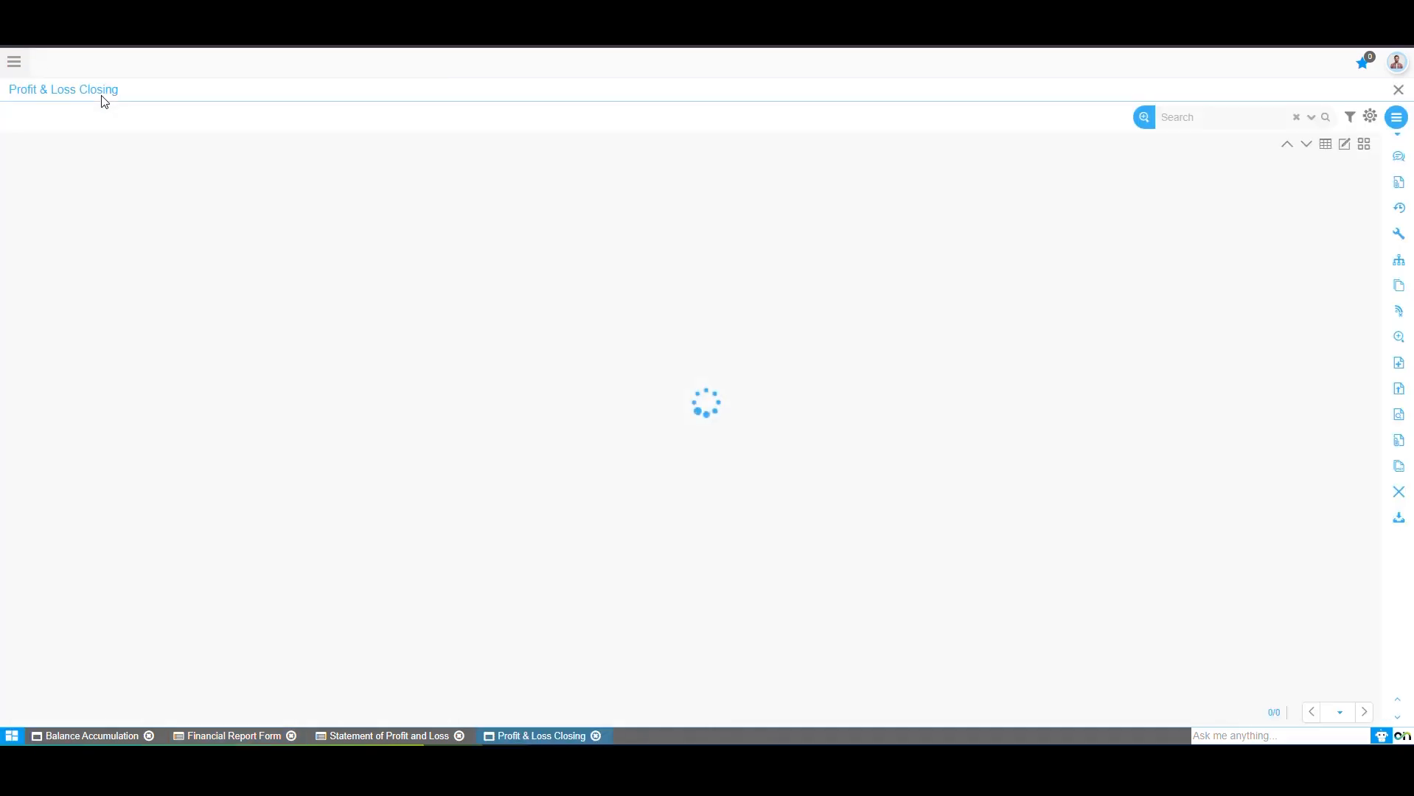
{"action": "left_click", "coordinate": [240, 206]}
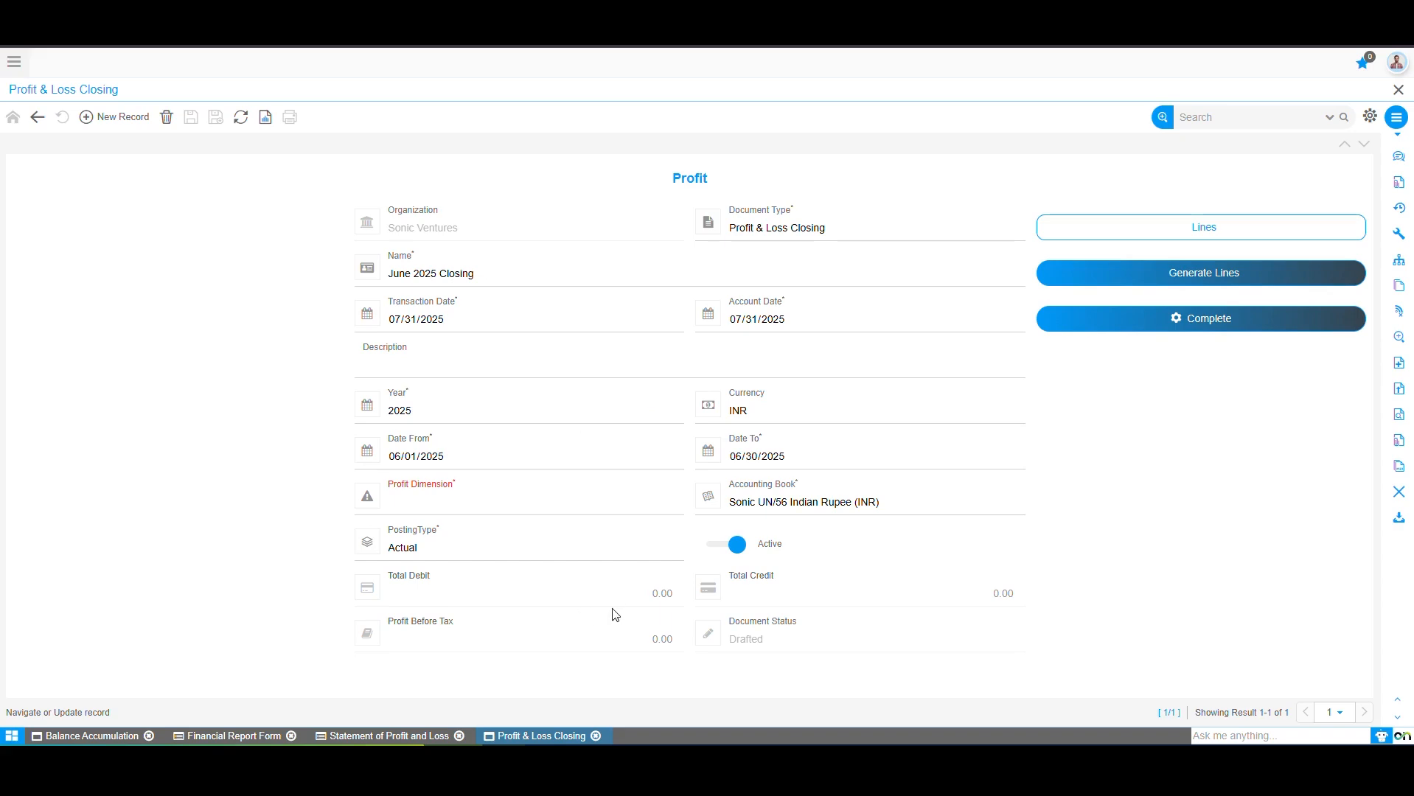
{"action": "left_click", "coordinate": [37, 117]}
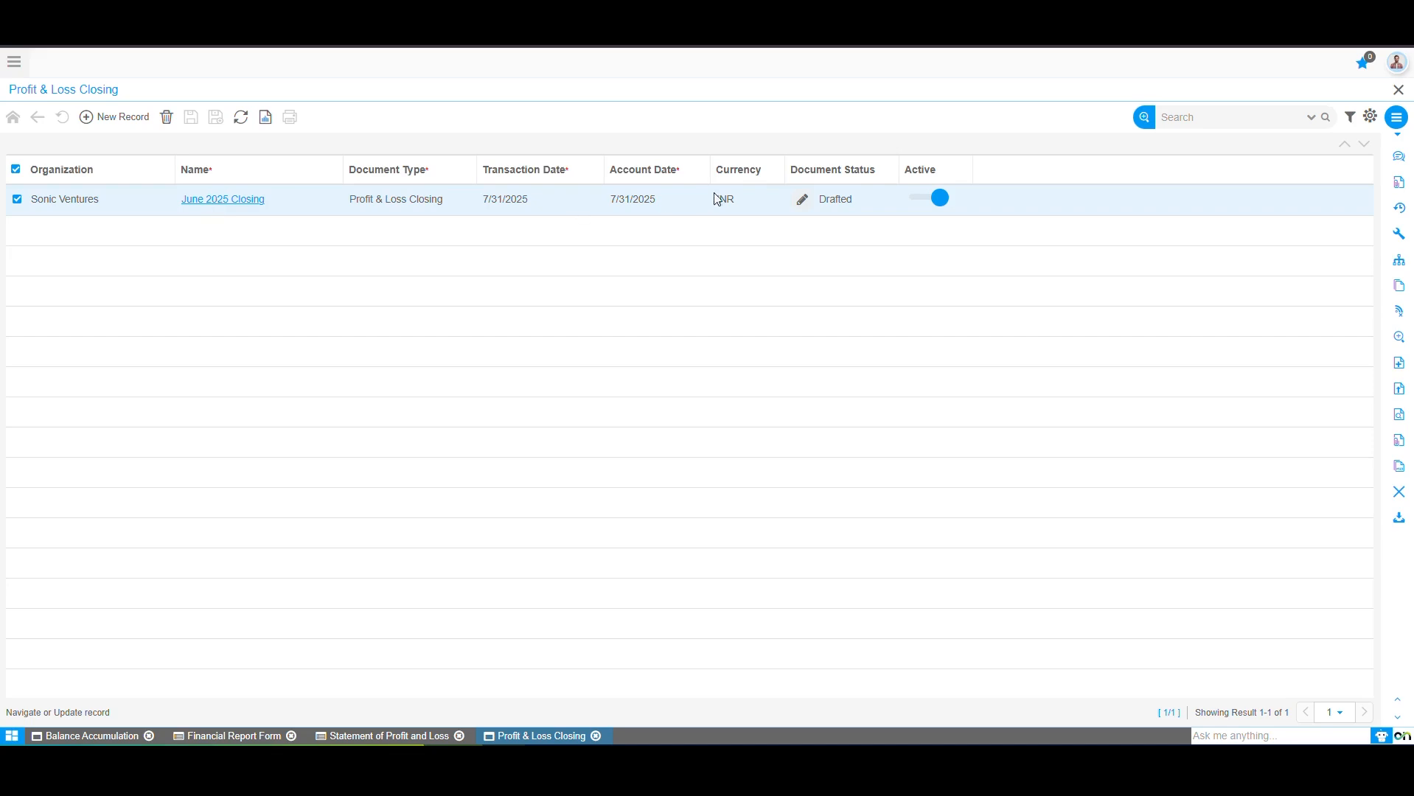
{"action": "left_click", "coordinate": [1398, 89]}
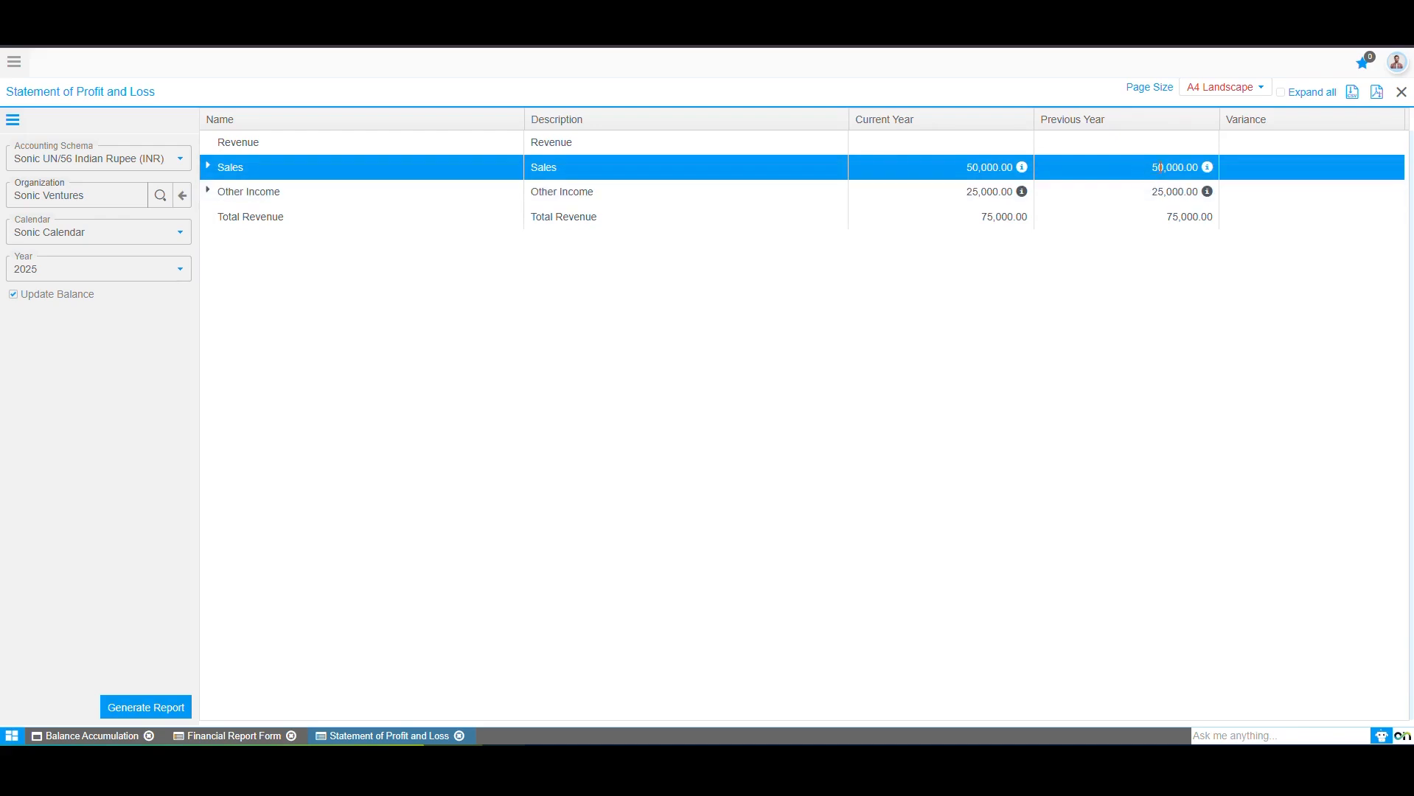
- Try User Element 1 as the report's Type Not Include value in the Financial Report Form, clear the selection and save
{"action": "left_click", "coordinate": [243, 736]}
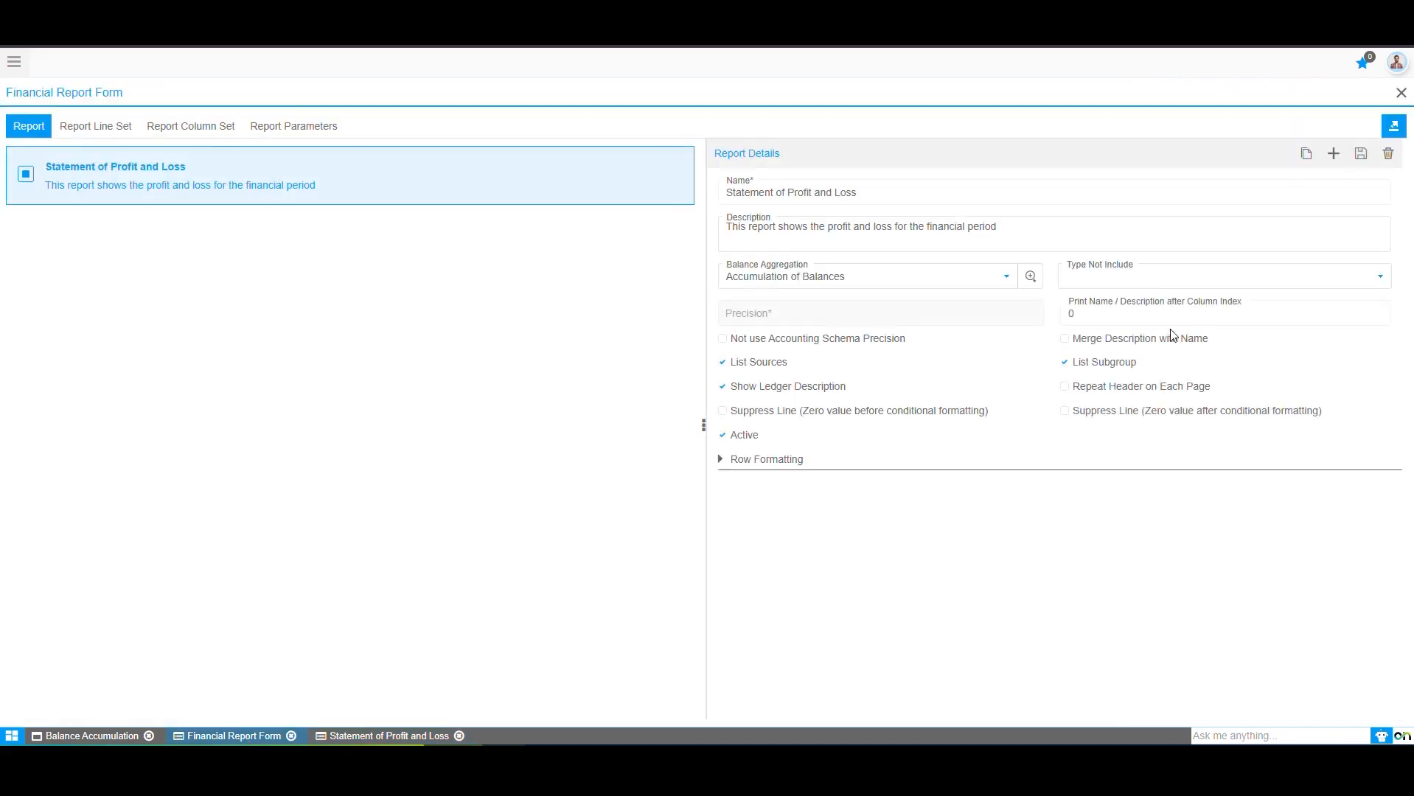
{"action": "left_click", "coordinate": [1143, 277]}
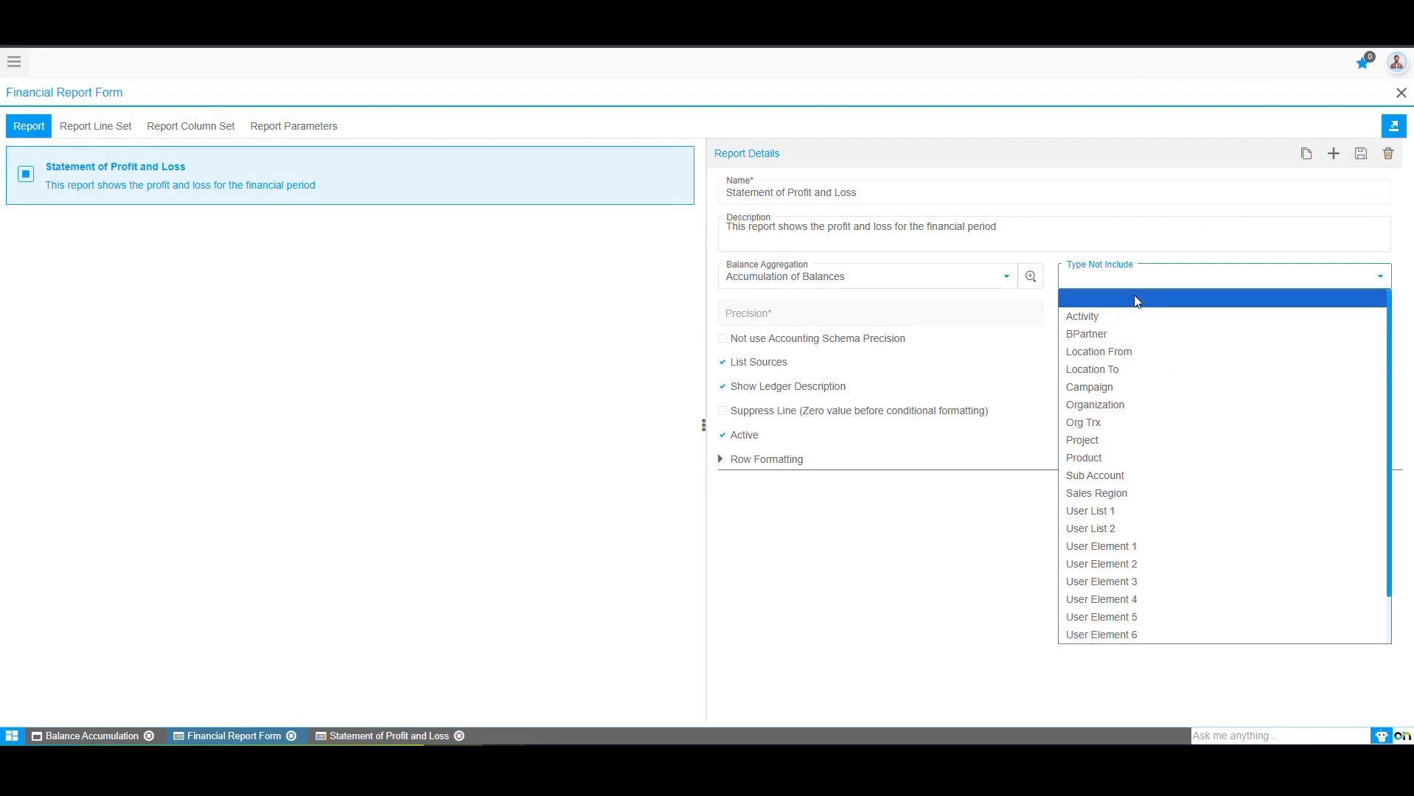
{"action": "left_click", "coordinate": [1154, 546]}
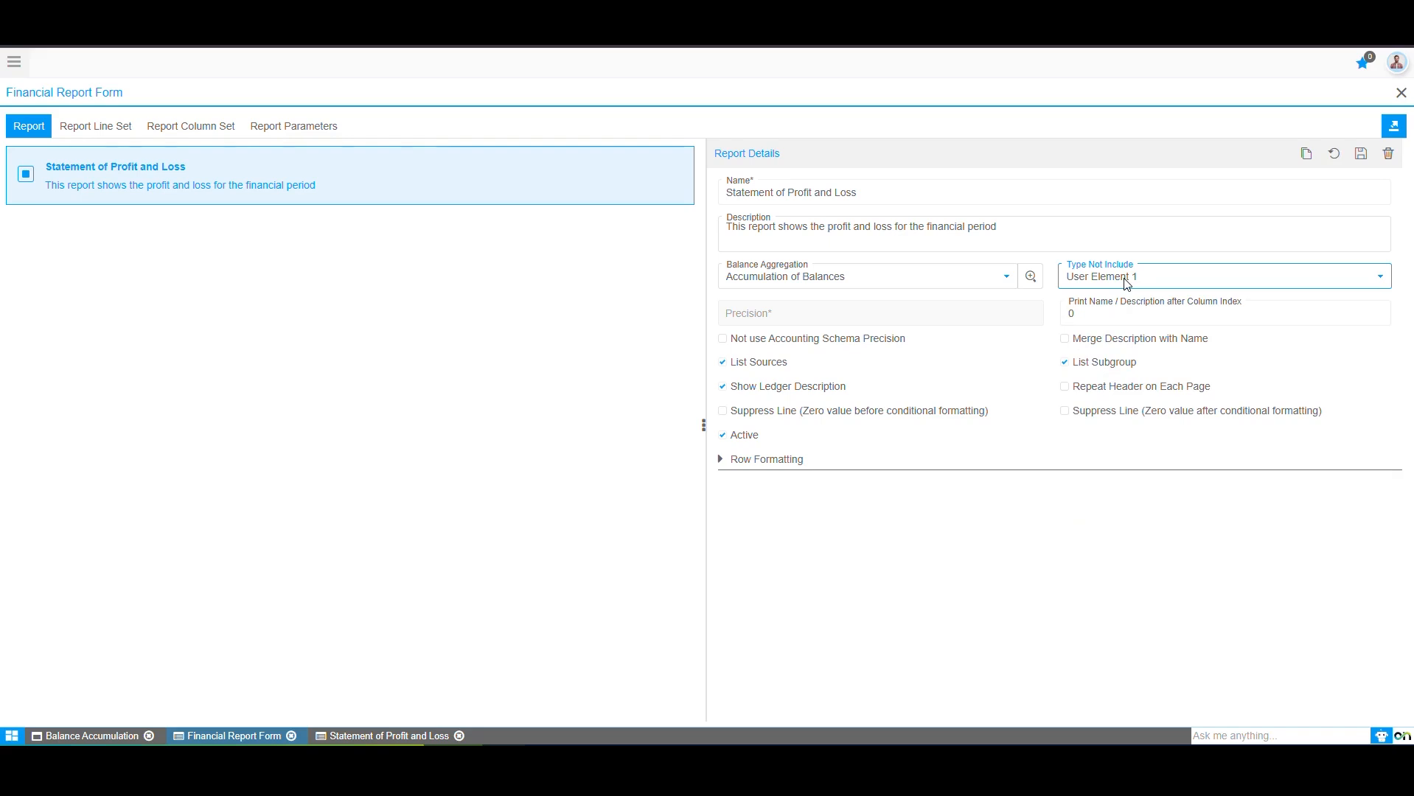
{"action": "left_click", "coordinate": [1188, 284]}
{"action": "left_click", "coordinate": [1179, 295]}
{"action": "left_click", "coordinate": [1361, 155]}
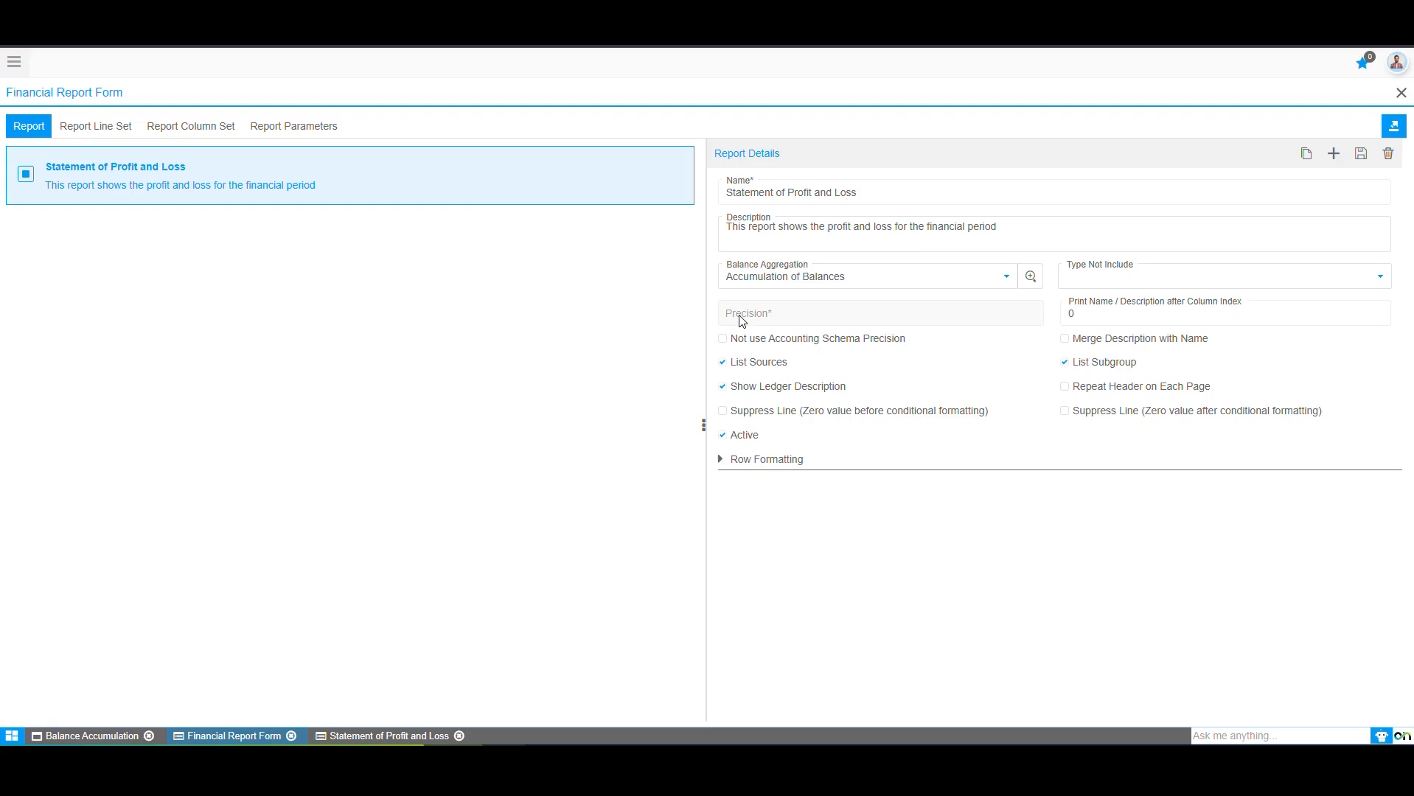
- Set the header label of the Sales line in the report line set to Sales - Product A
{"action": "left_click", "coordinate": [95, 133]}
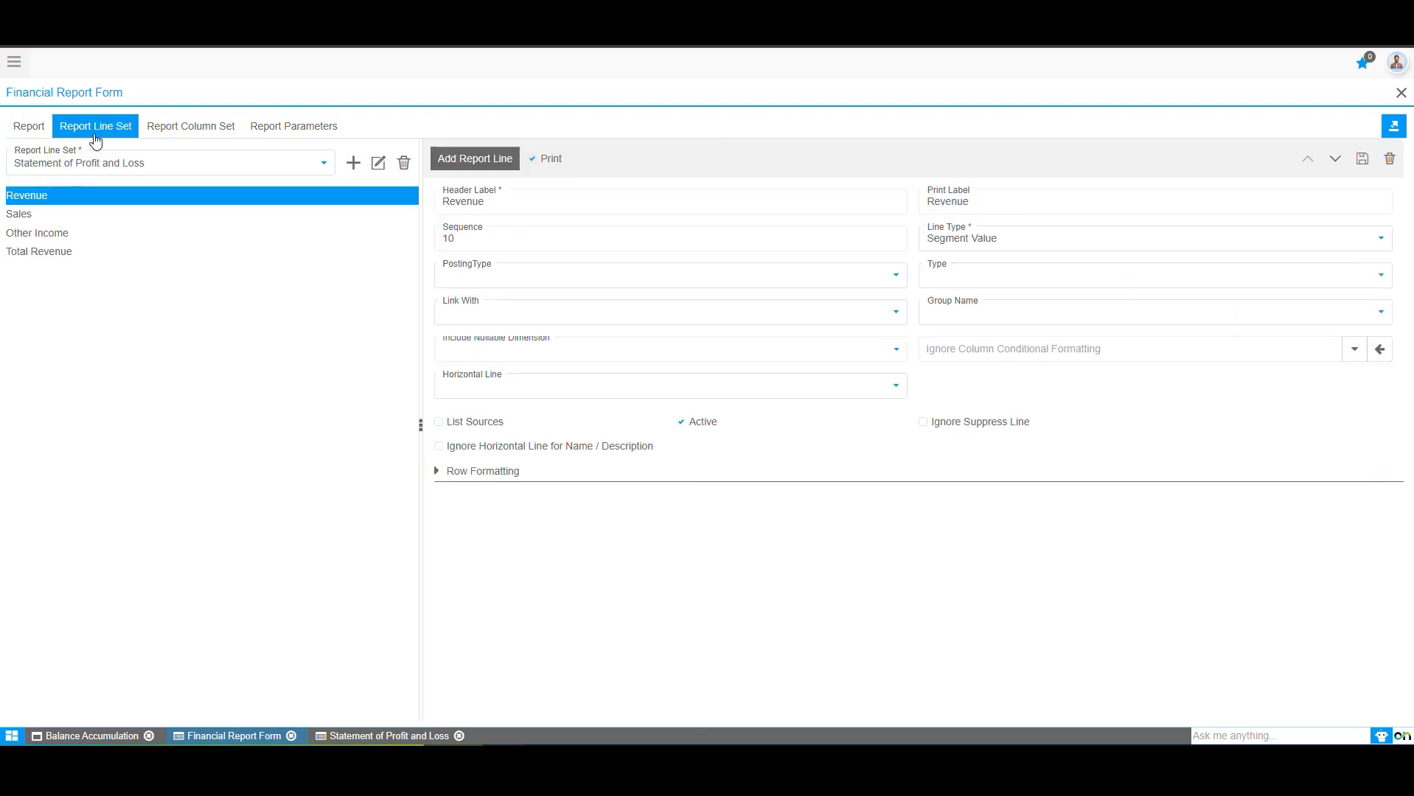
{"action": "left_click", "coordinate": [13, 220]}
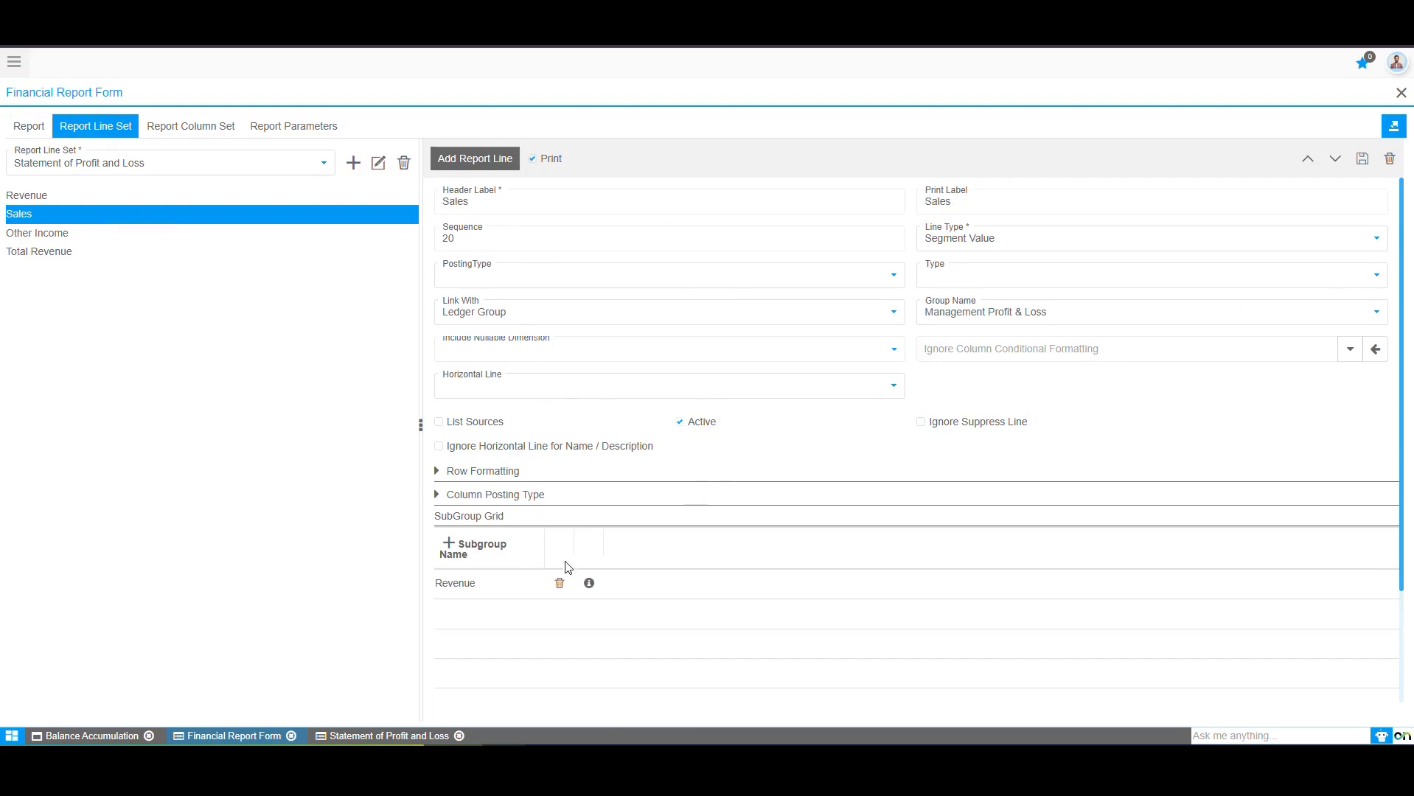
{"action": "mouse_move", "coordinate": [589, 587]}
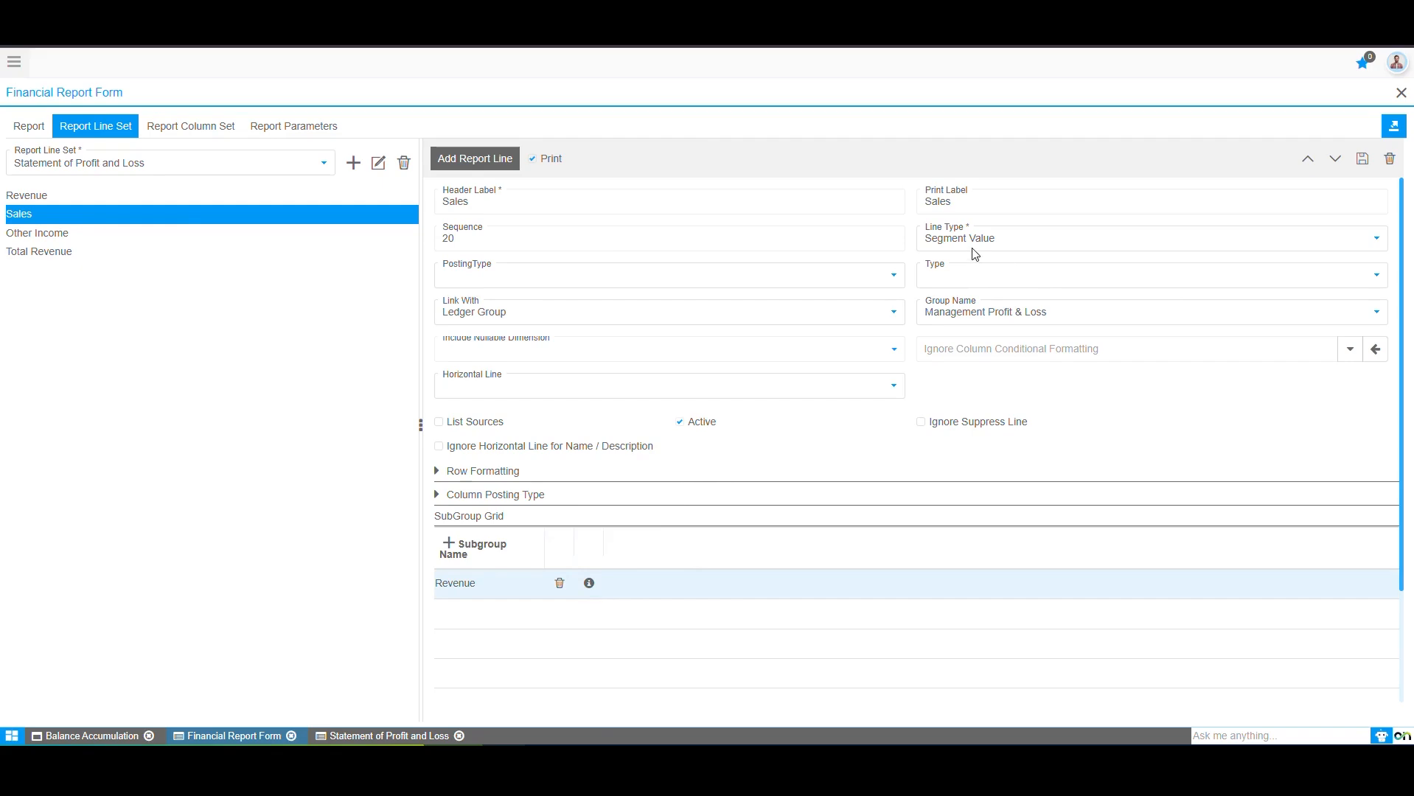
{"action": "left_click", "coordinate": [561, 199]}
{"action": "type", "text": "- Product A"}
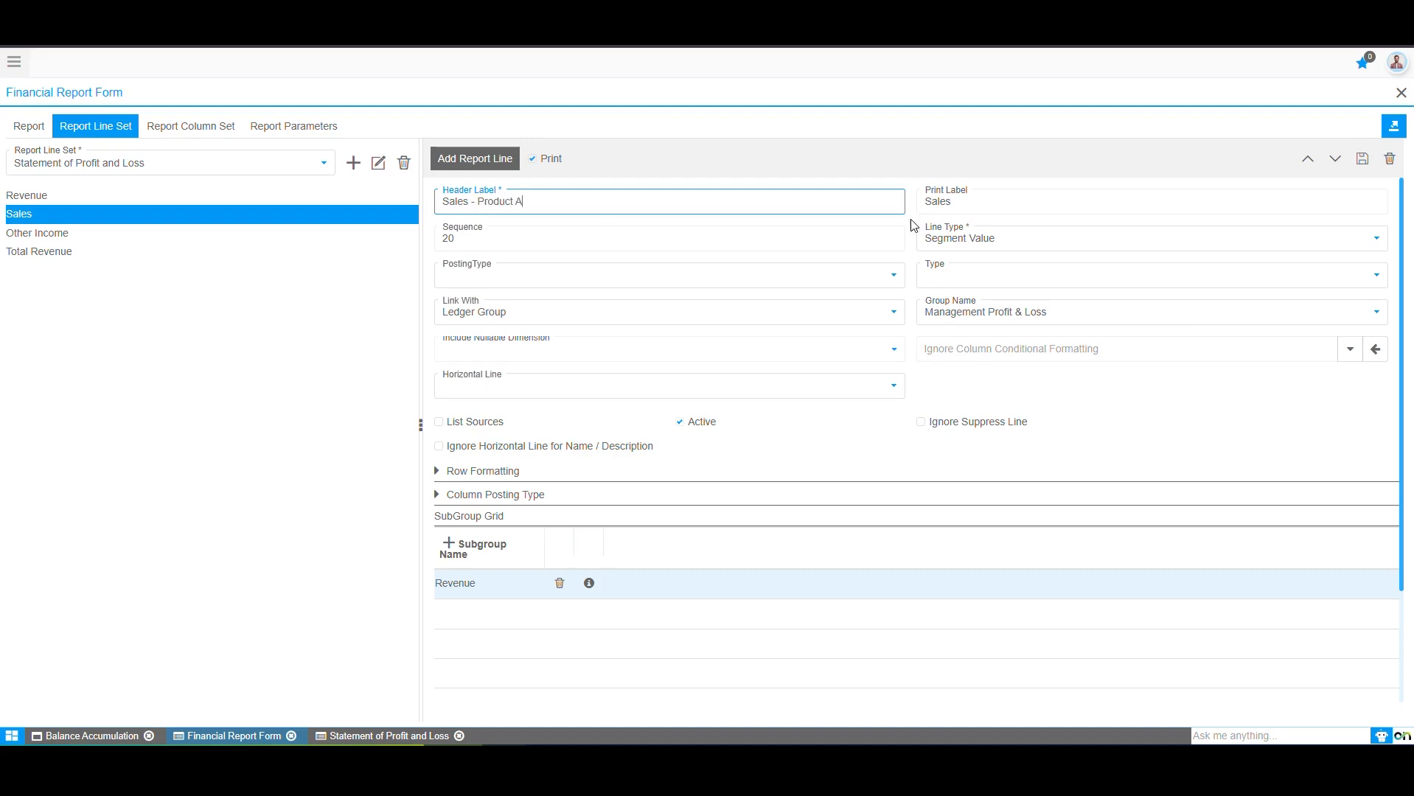
- Set the line's Type to Product, search for "fix", choose the first Fixing entry and save
{"action": "left_click", "coordinate": [972, 281]}
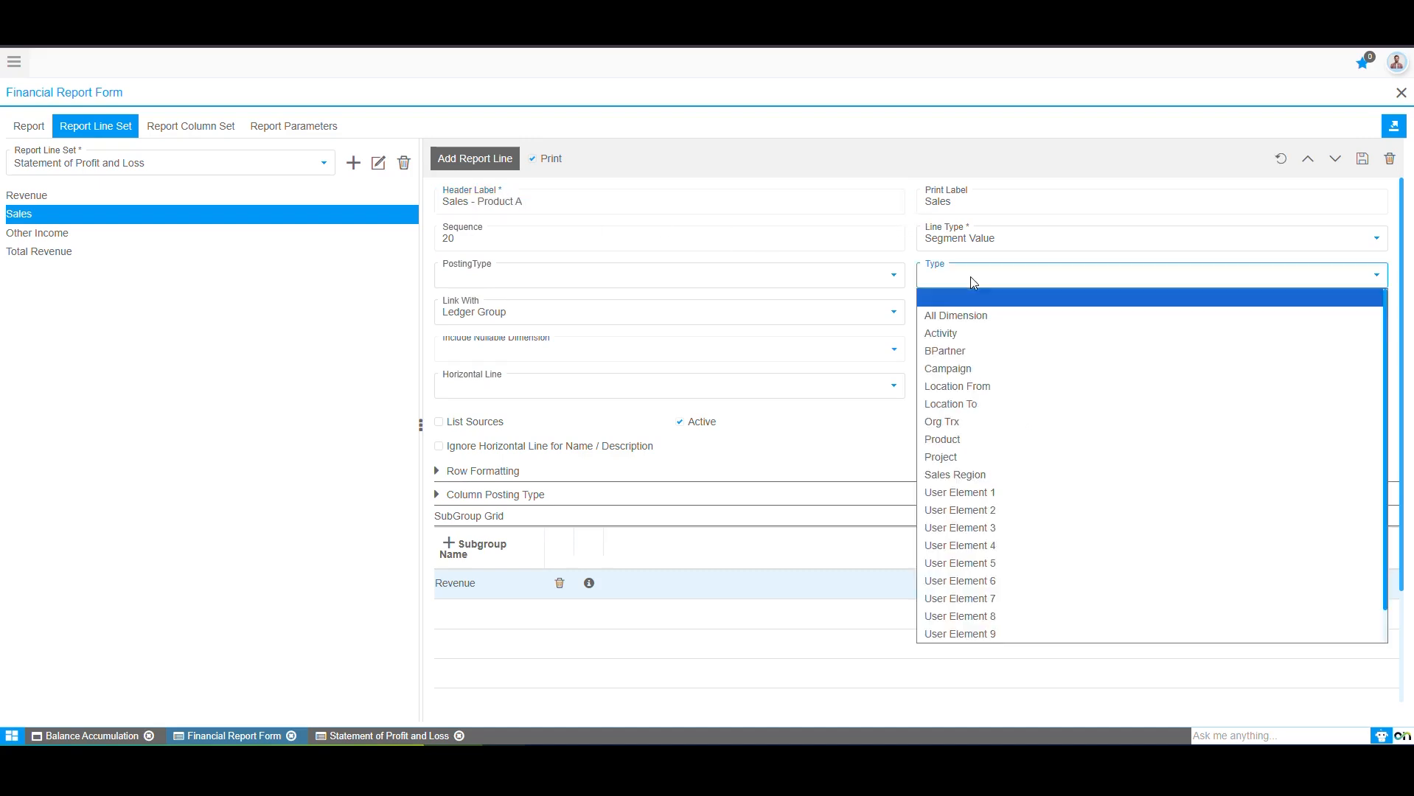
{"action": "left_click", "coordinate": [947, 440]}
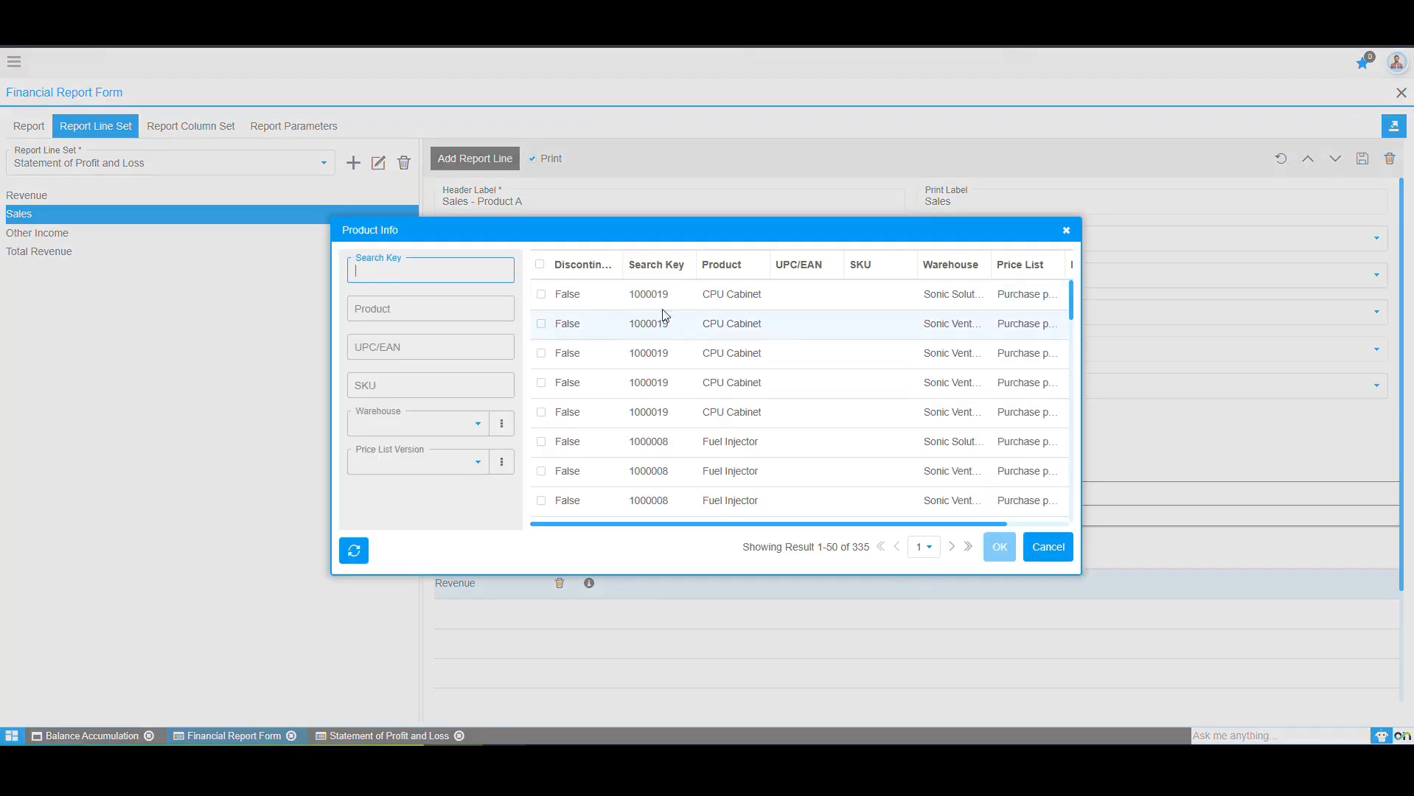
{"action": "left_click", "coordinate": [402, 316]}
{"action": "type", "text": "fix"}
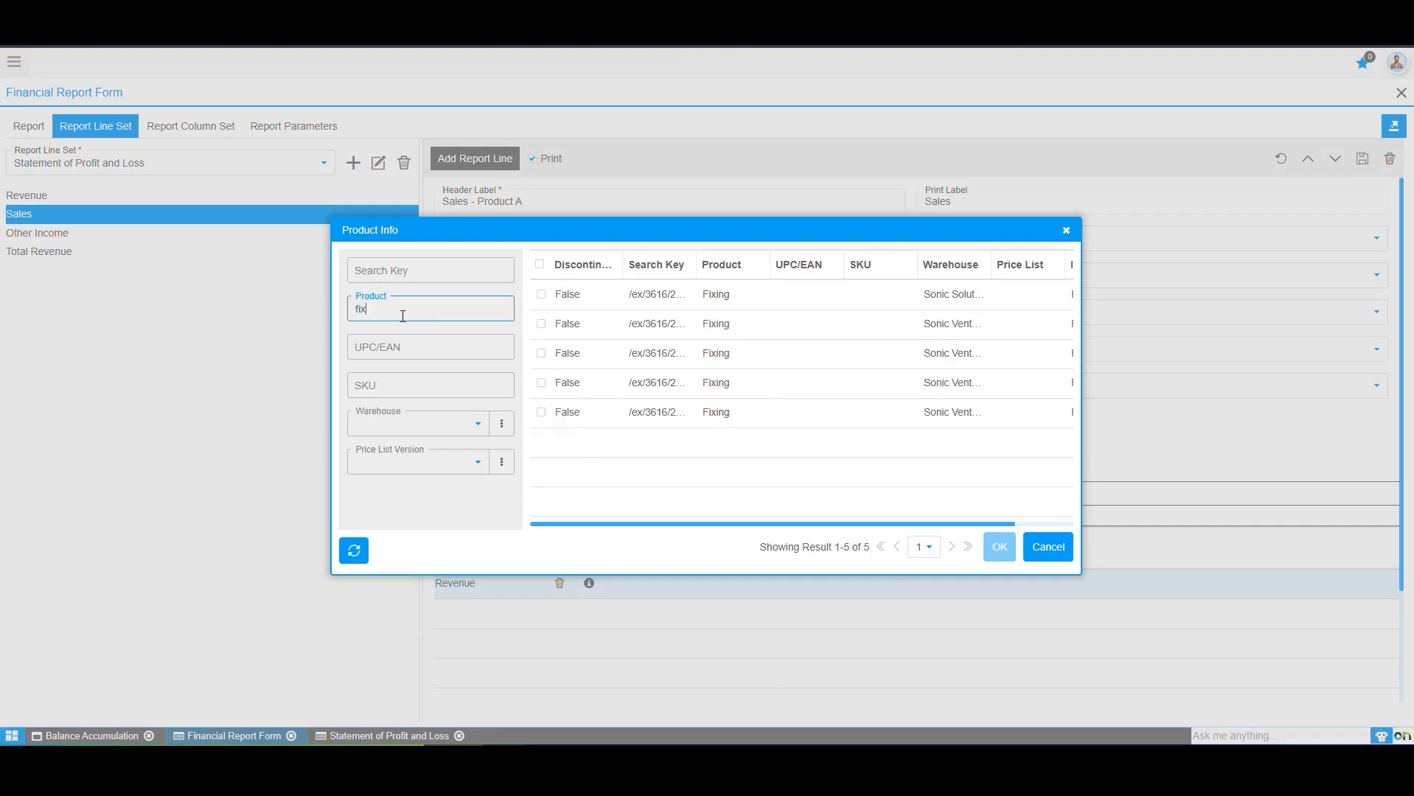
{"action": "left_click", "coordinate": [748, 298]}
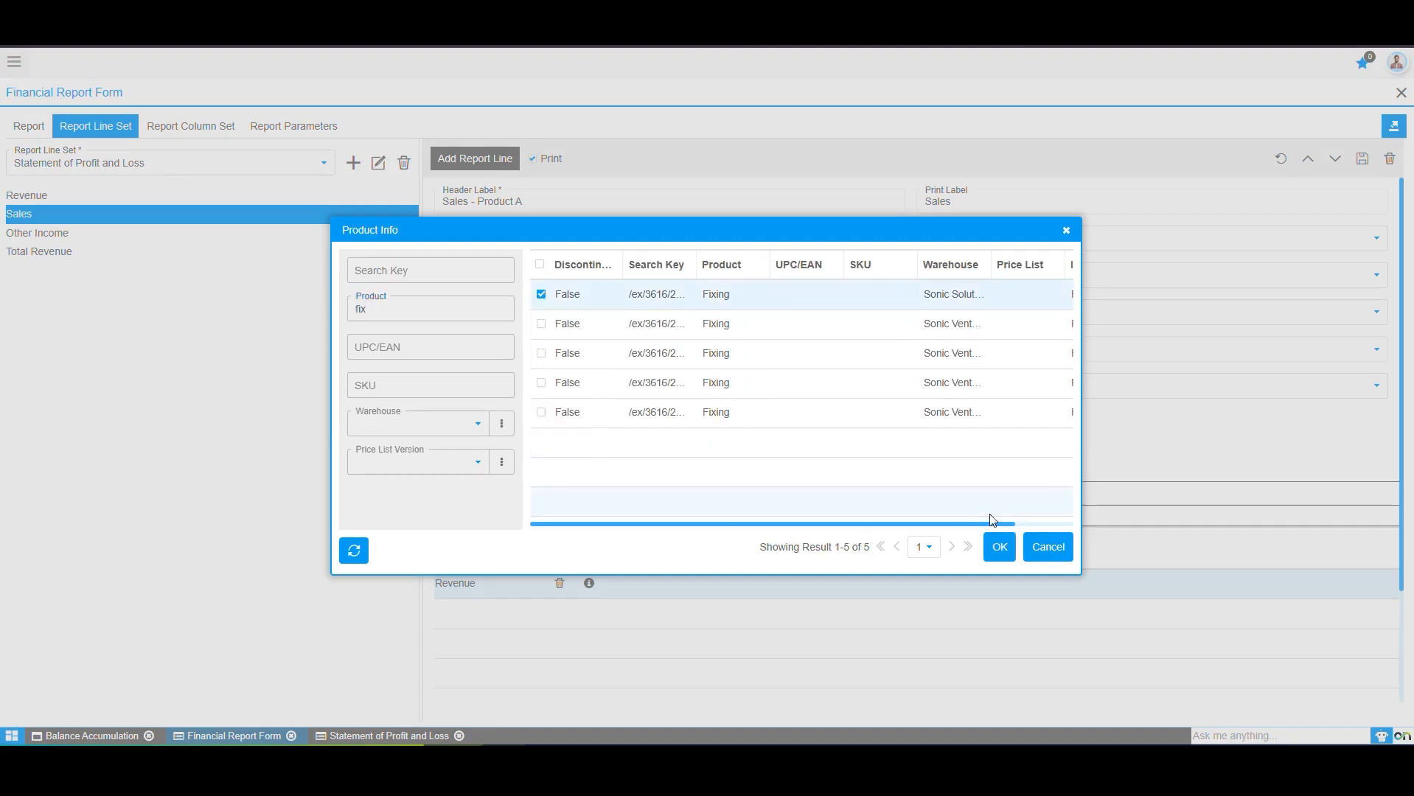
{"action": "left_click", "coordinate": [1000, 546]}
{"action": "left_click", "coordinate": [1363, 162]}
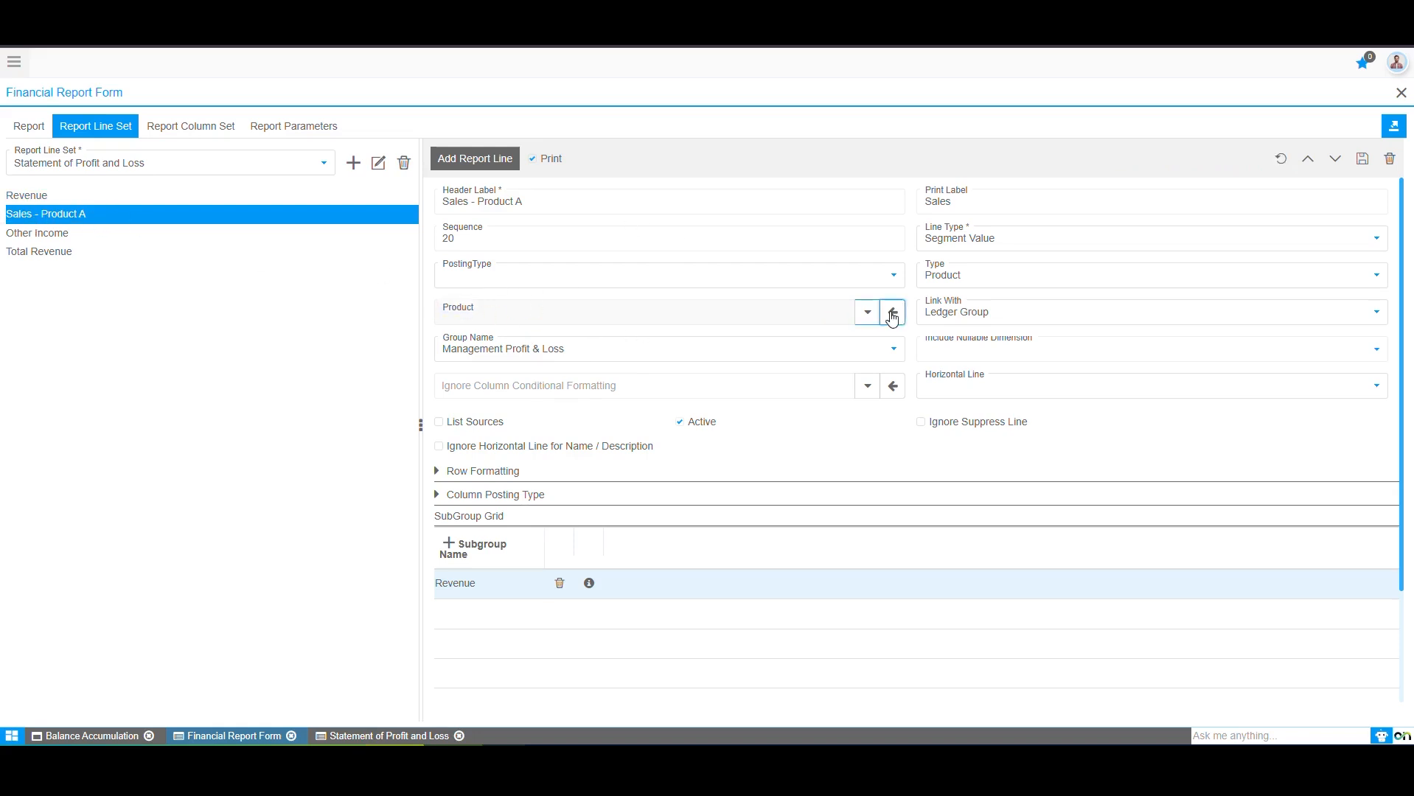
- Set the line's Type to BPartner and its header label to Sales - Customer A
{"action": "left_click", "coordinate": [996, 284]}
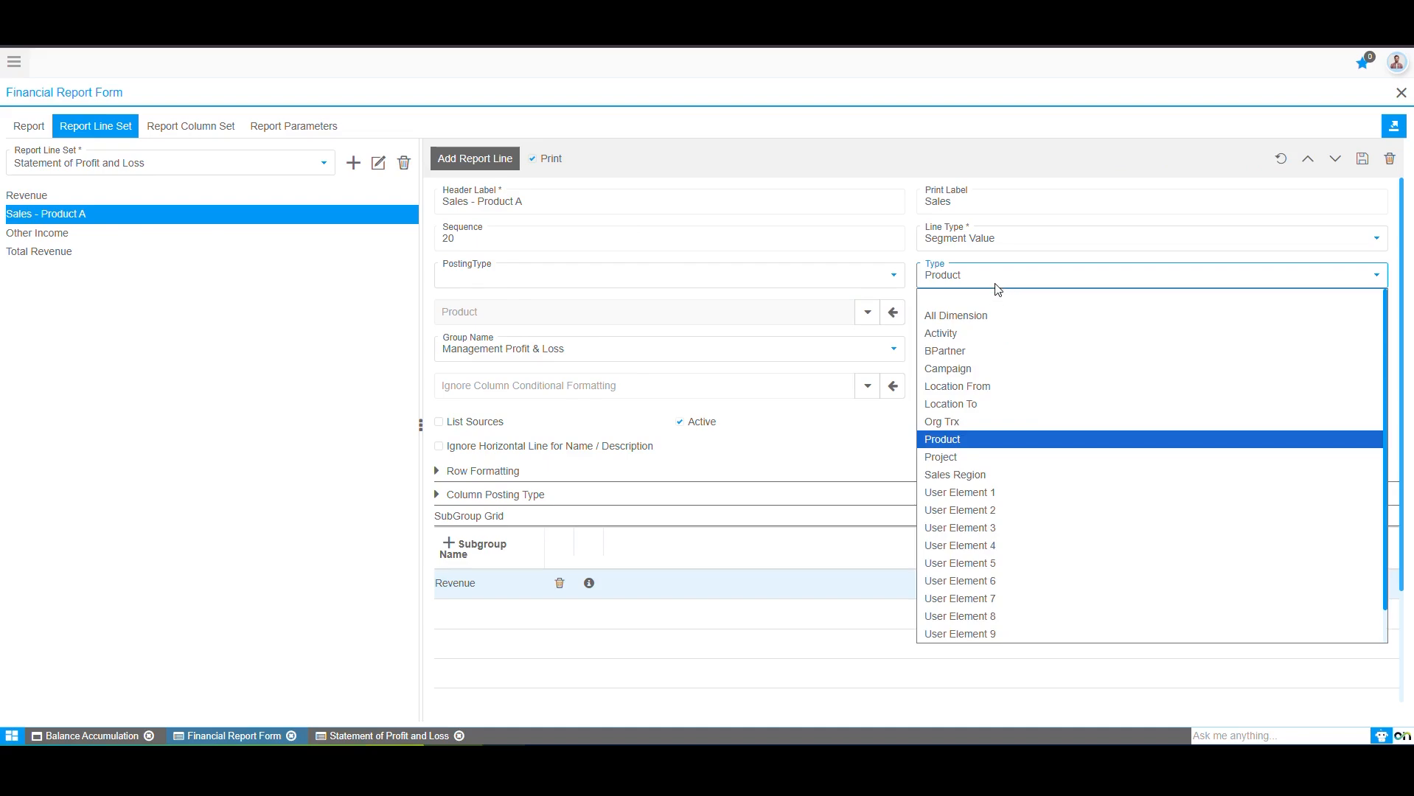
{"action": "left_click", "coordinate": [983, 351]}
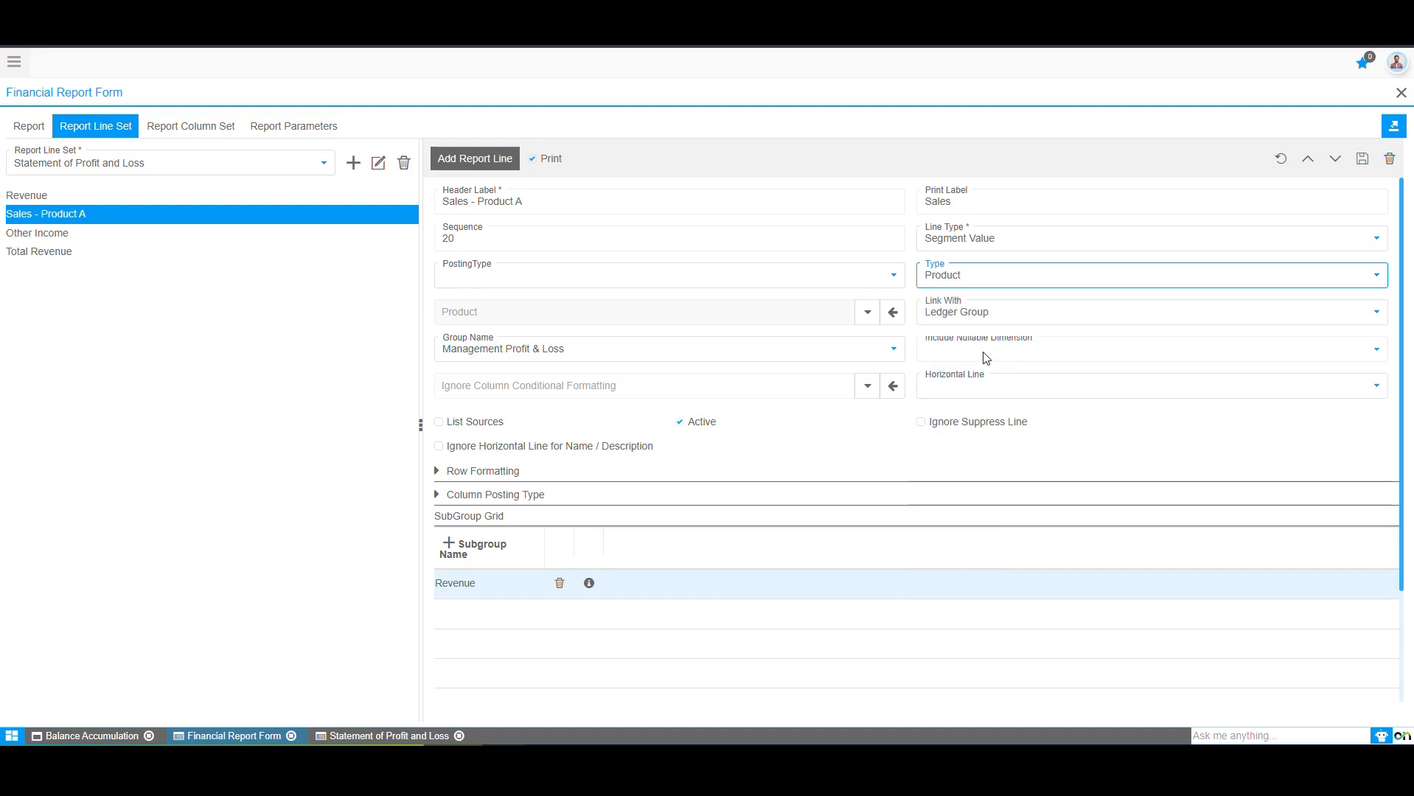
{"action": "left_click_drag", "start_coordinate": [523, 202], "coordinate": [477, 201]}
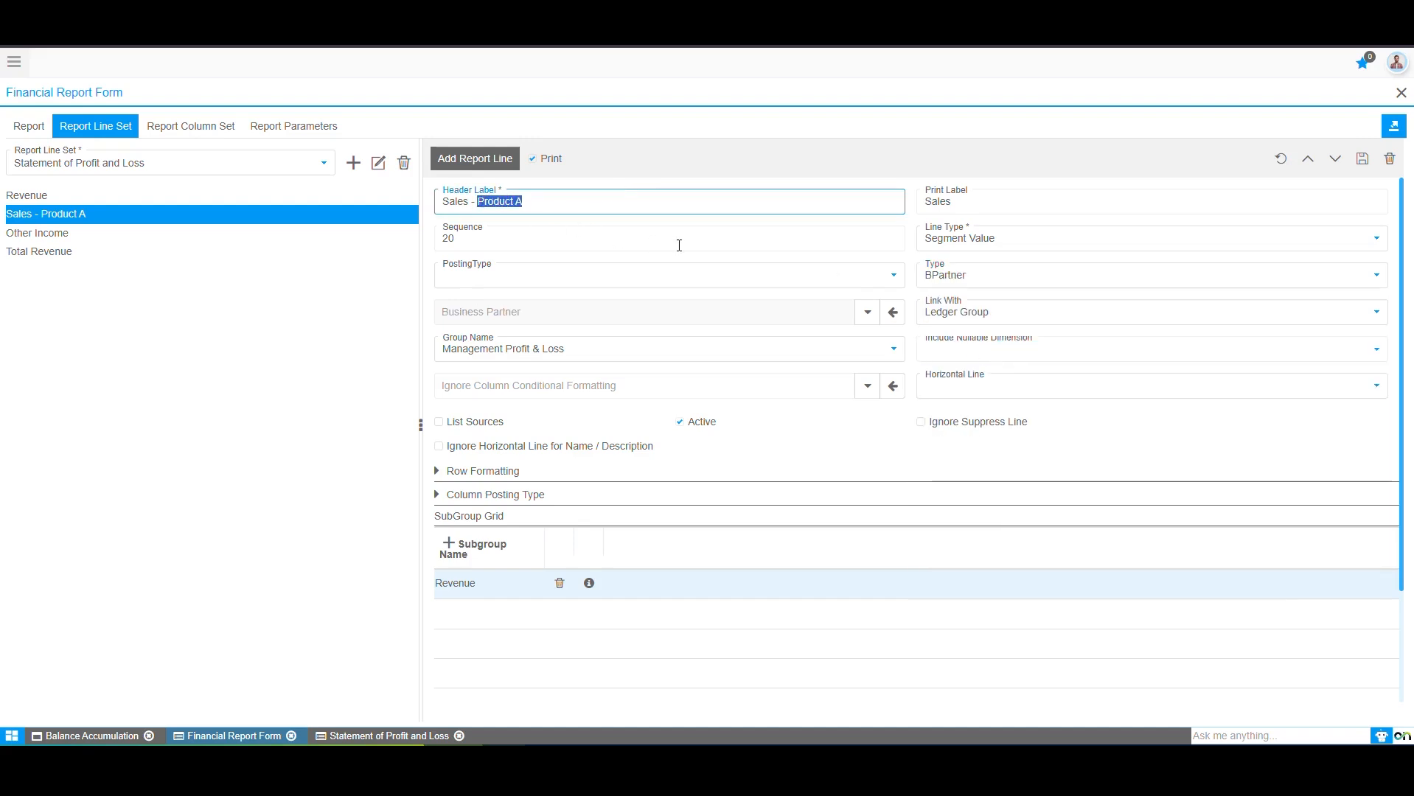
{"action": "type", "text": "B"}
{"action": "key", "text": "BackSpace"}
{"action": "type", "text": "Customer A"}
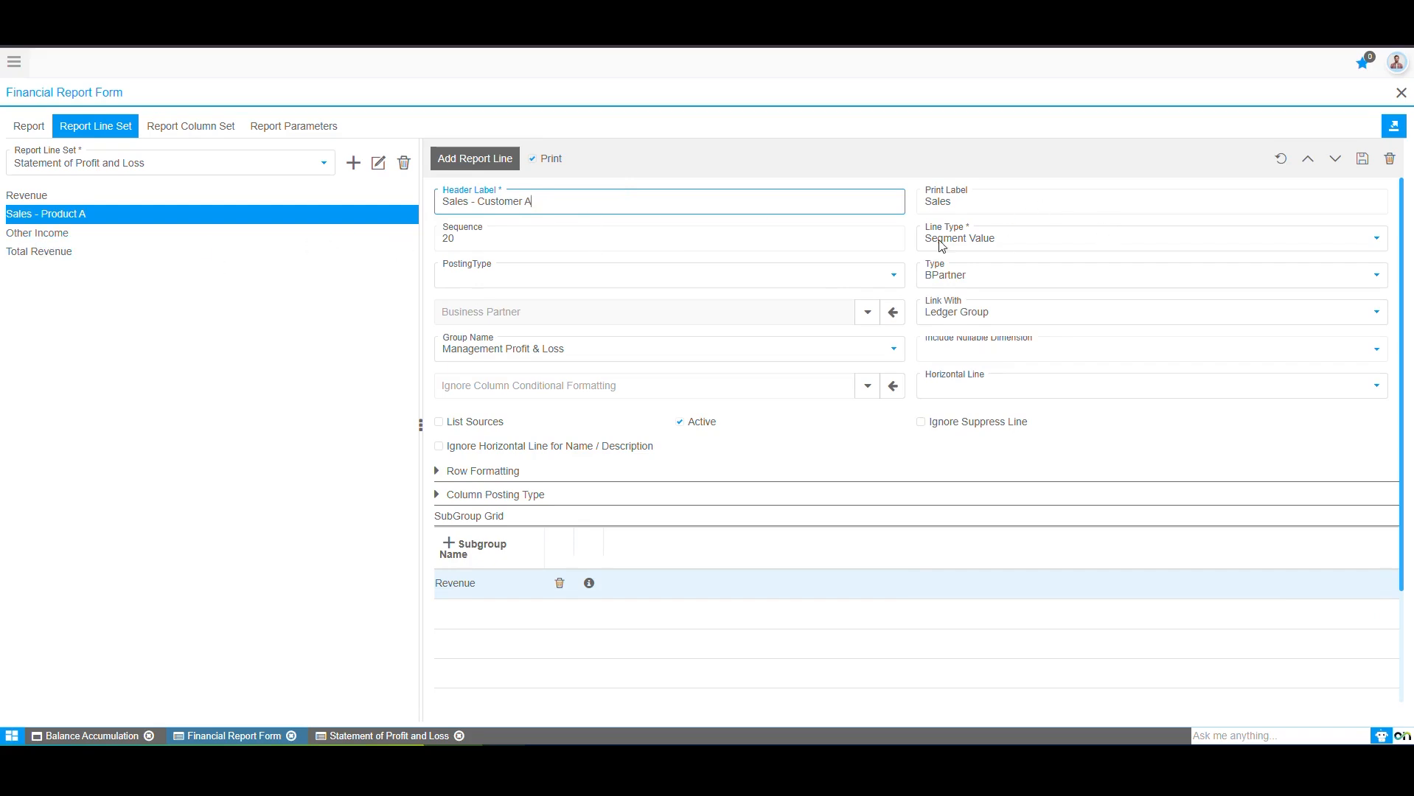
- Check the available business partners, close the list, clear the line's Type and save
{"action": "left_click", "coordinate": [864, 312]}
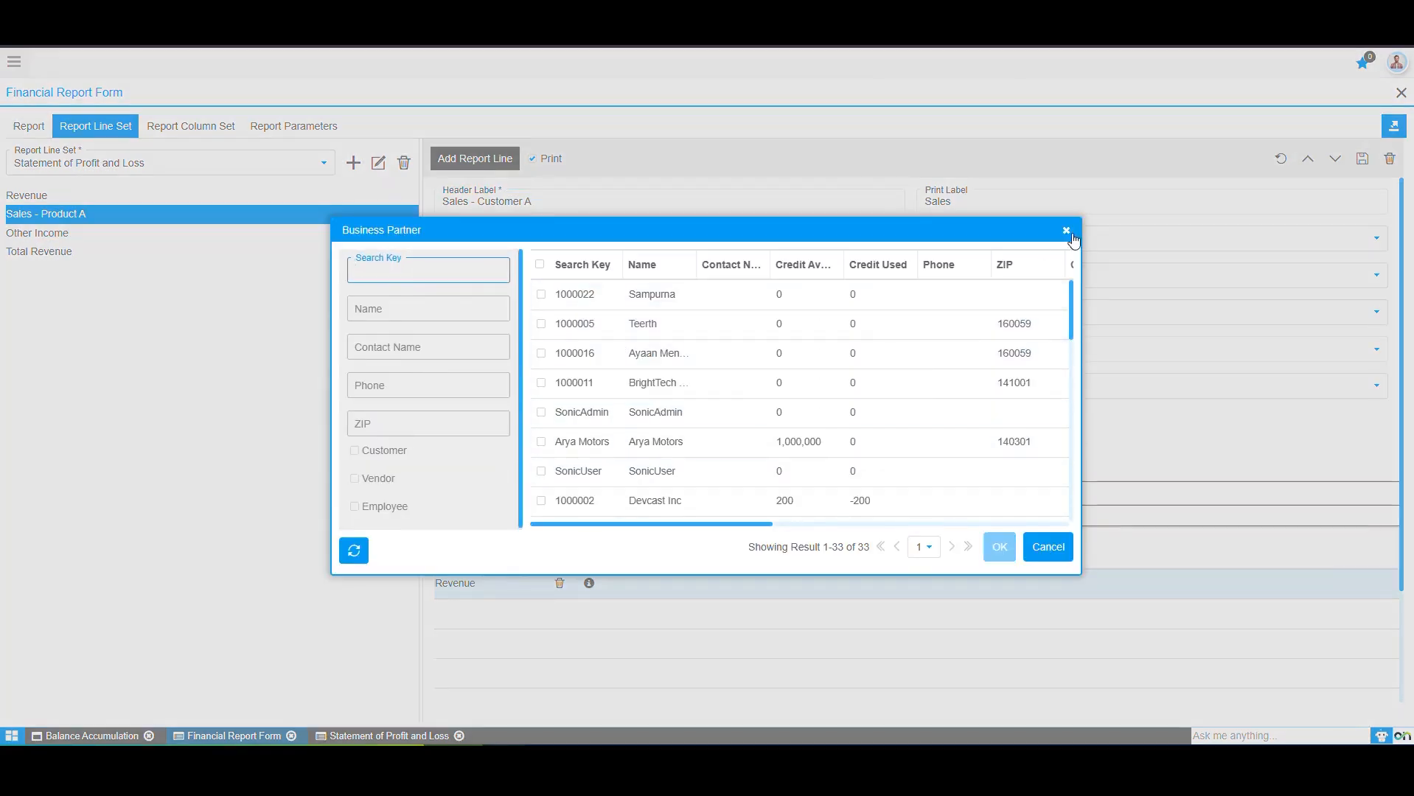
{"action": "left_click", "coordinate": [1065, 229]}
{"action": "left_click", "coordinate": [1149, 274]}
{"action": "left_click", "coordinate": [972, 312]}
{"action": "left_click", "coordinate": [1361, 158]}
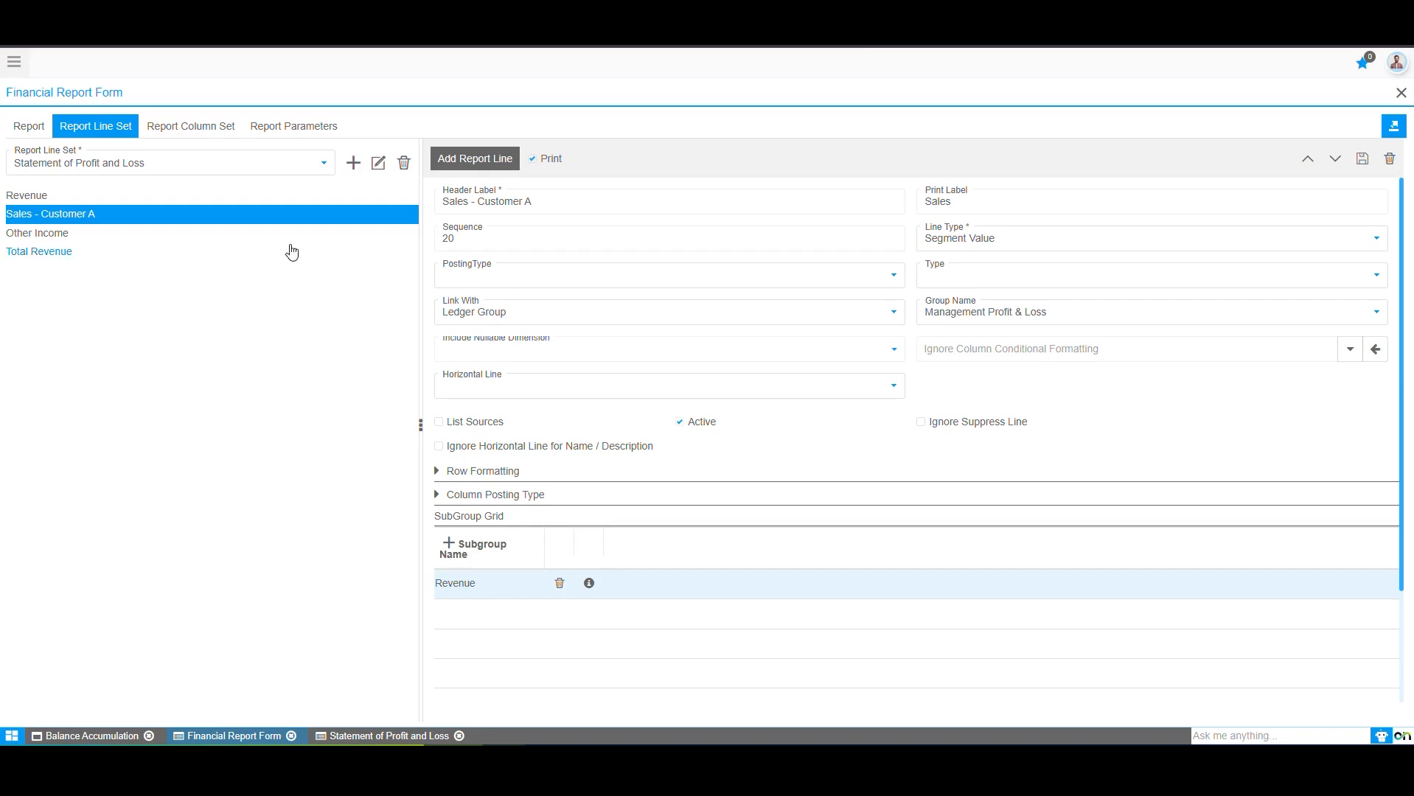
- Try Budget and Statistical header labels while checking the line's posting types, and restore the label to Sales and save
{"action": "left_click", "coordinate": [505, 284]}
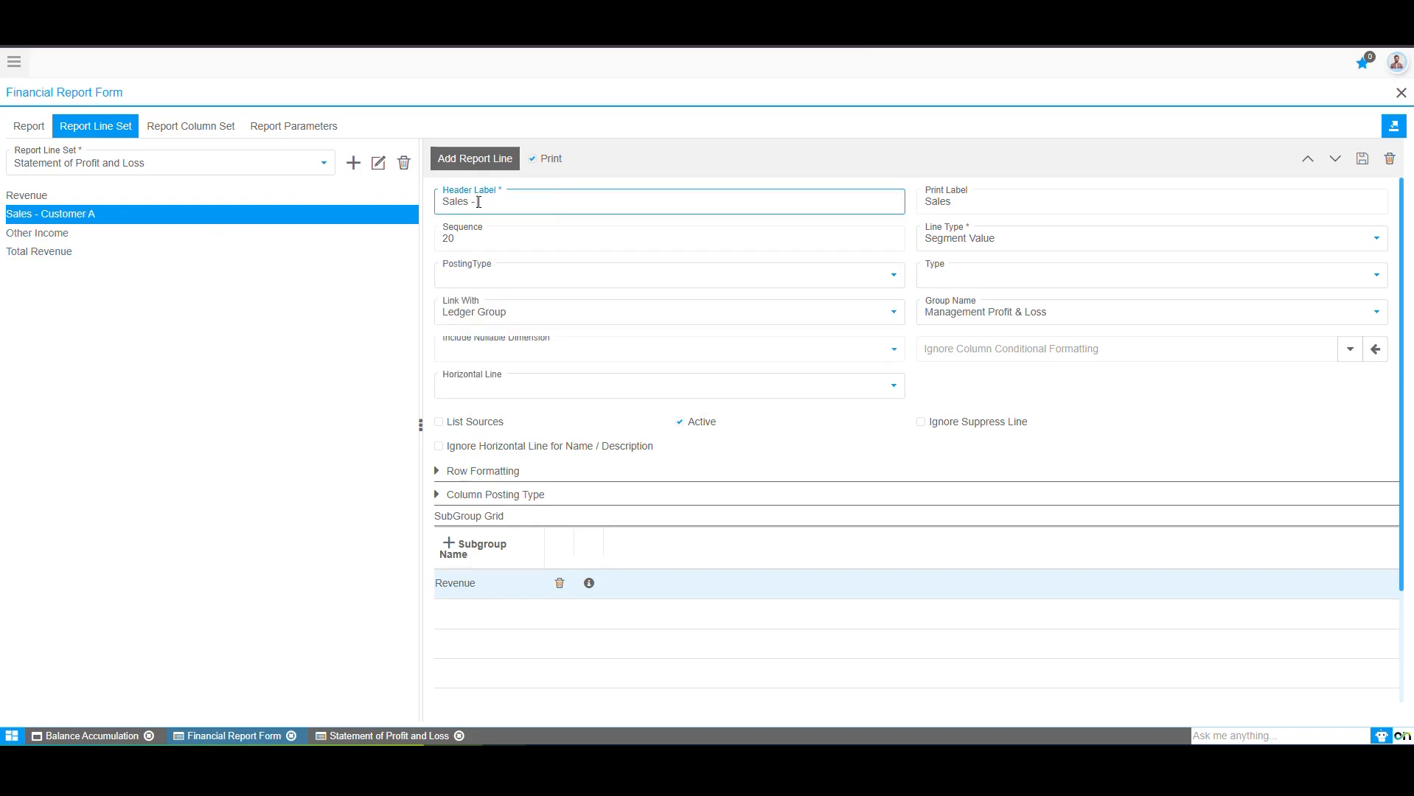
{"action": "type", "text": "Budget"}
{"action": "double_click", "coordinate": [479, 202]}
{"action": "type", "text": "Statistical"}
{"action": "left_click", "coordinate": [625, 277]}
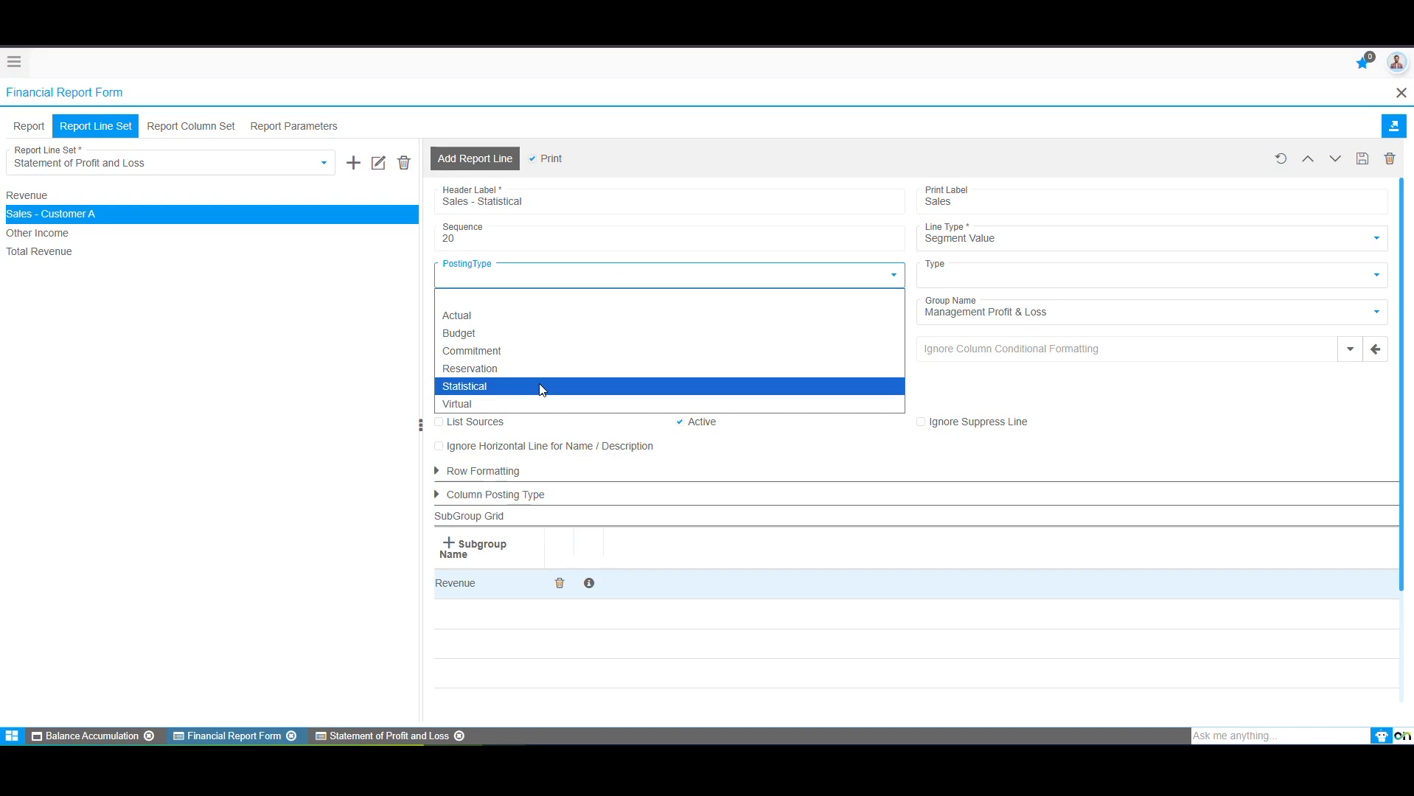
{"action": "left_click", "coordinate": [584, 300]}
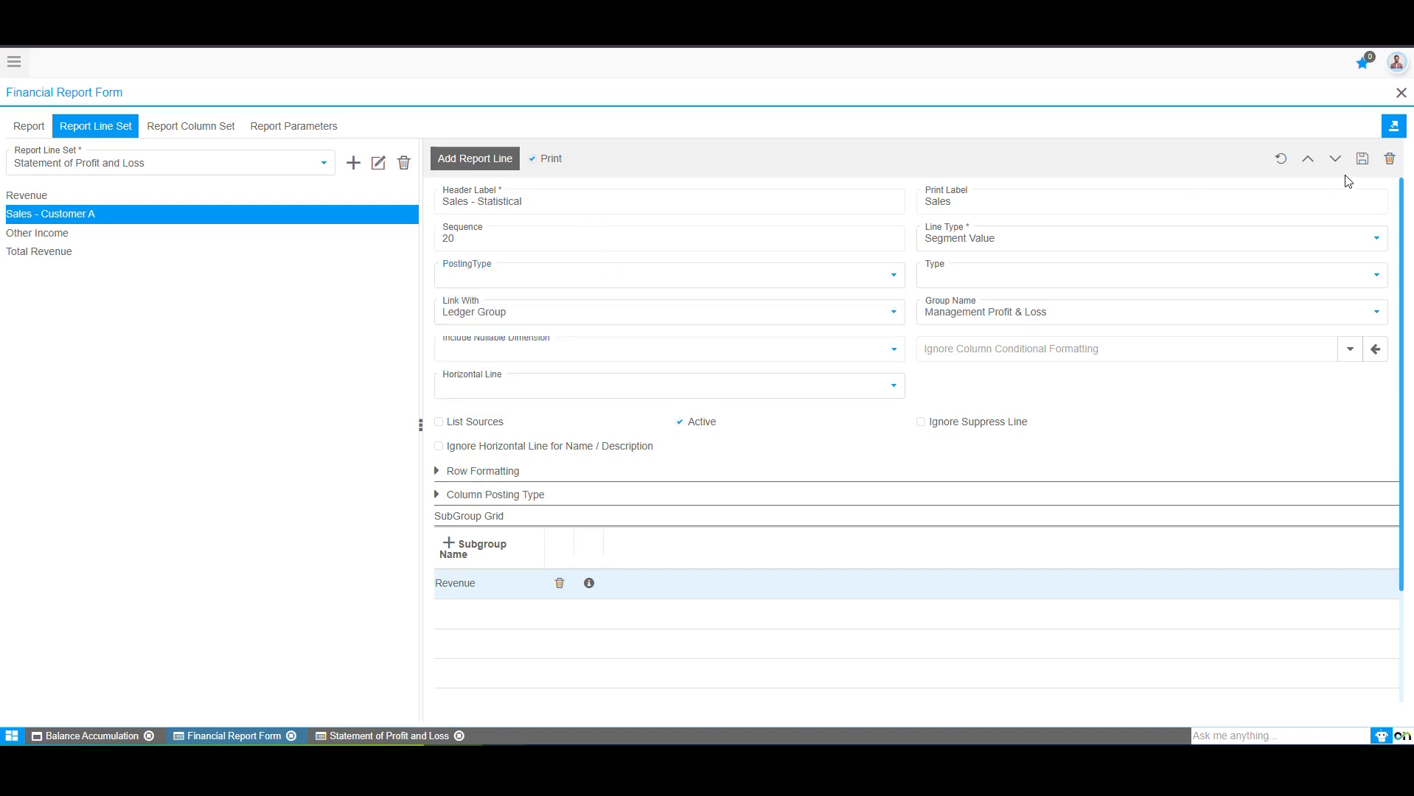
{"action": "left_click_drag", "start_coordinate": [468, 202], "coordinate": [537, 202]}
{"action": "key", "text": "BackSpace"}
{"action": "left_click", "coordinate": [1363, 160]}
- Examine the posting type options of the Current Year column in the report column set and review the report line set
{"action": "left_click", "coordinate": [191, 126]}
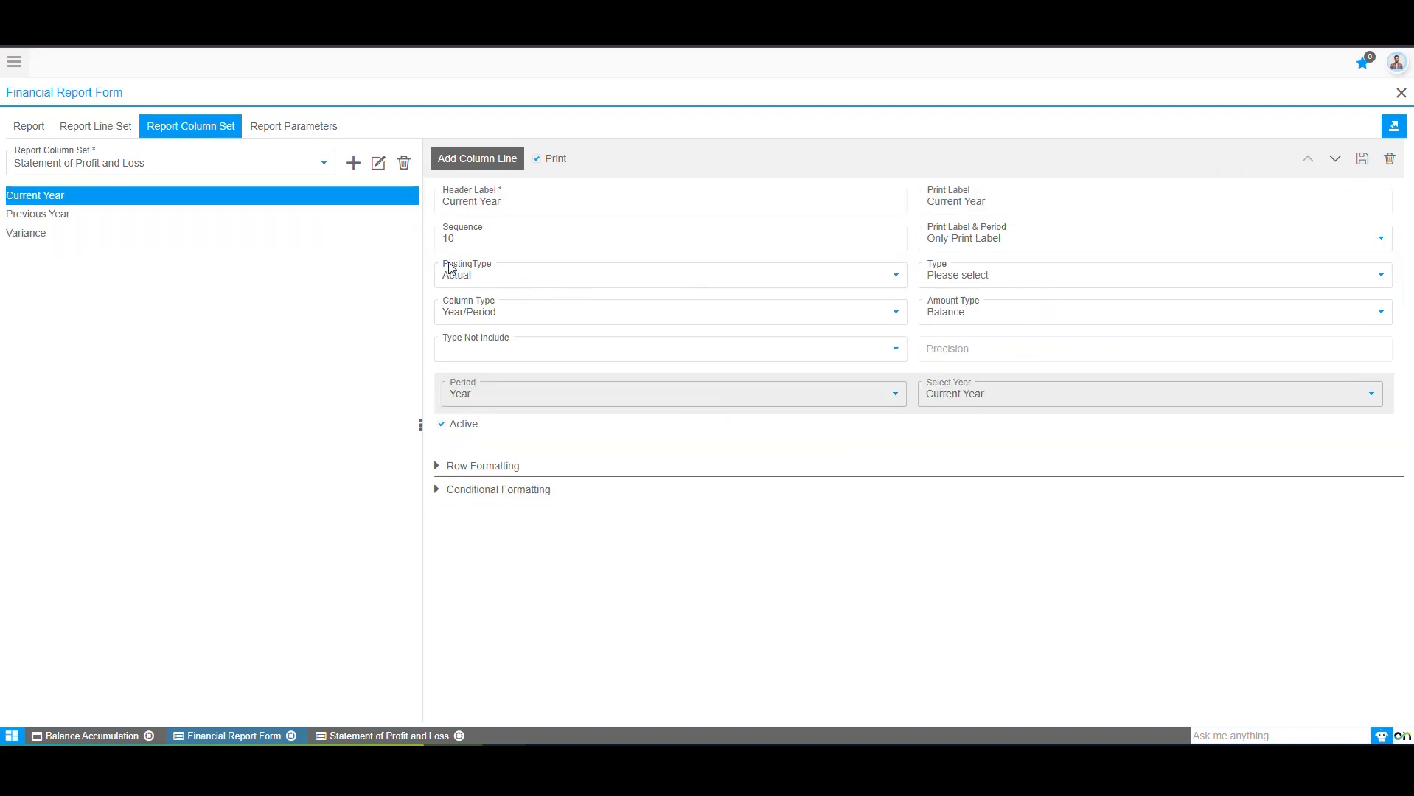
{"action": "left_click", "coordinate": [493, 280]}
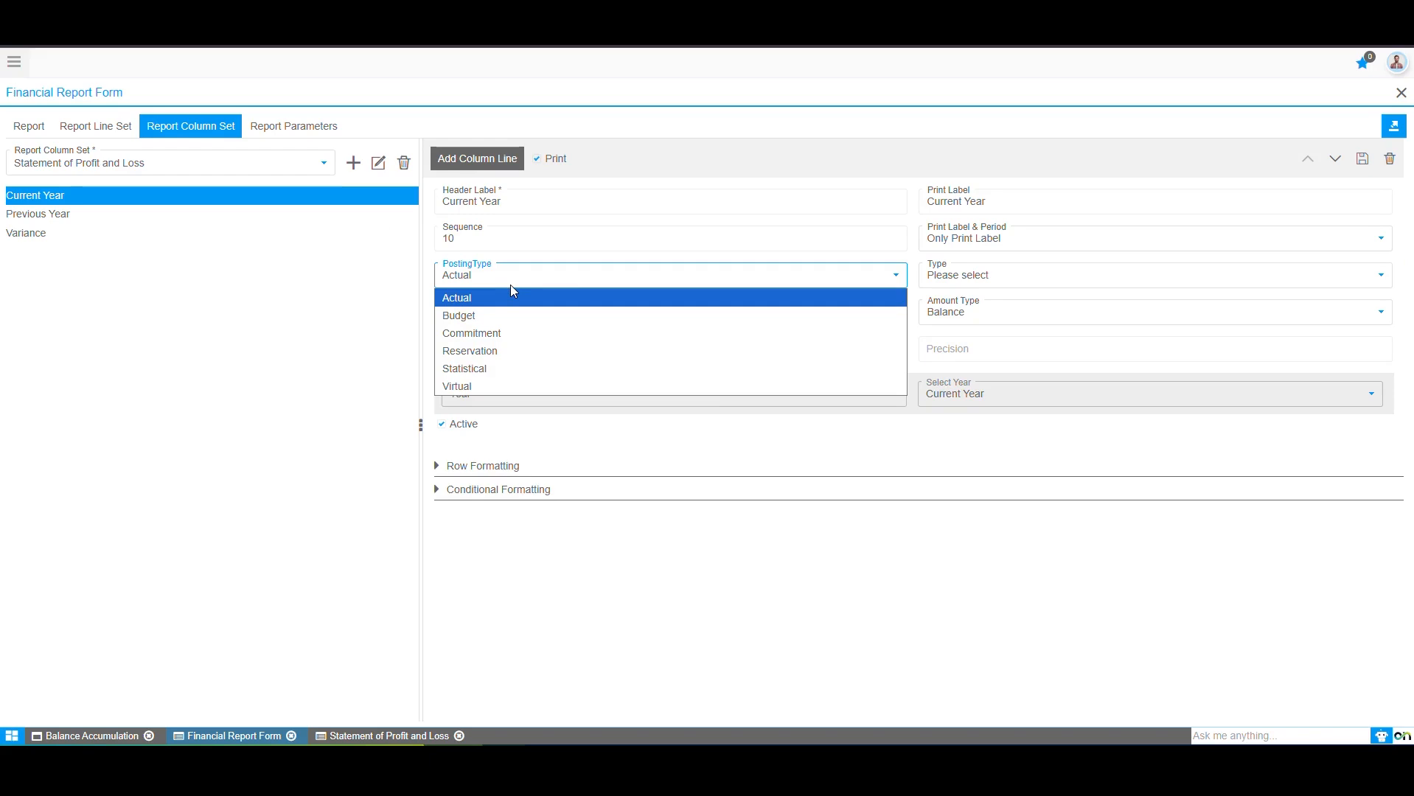
{"action": "left_click", "coordinate": [494, 286]}
{"action": "left_click", "coordinate": [491, 279]}
{"action": "left_click", "coordinate": [491, 304]}
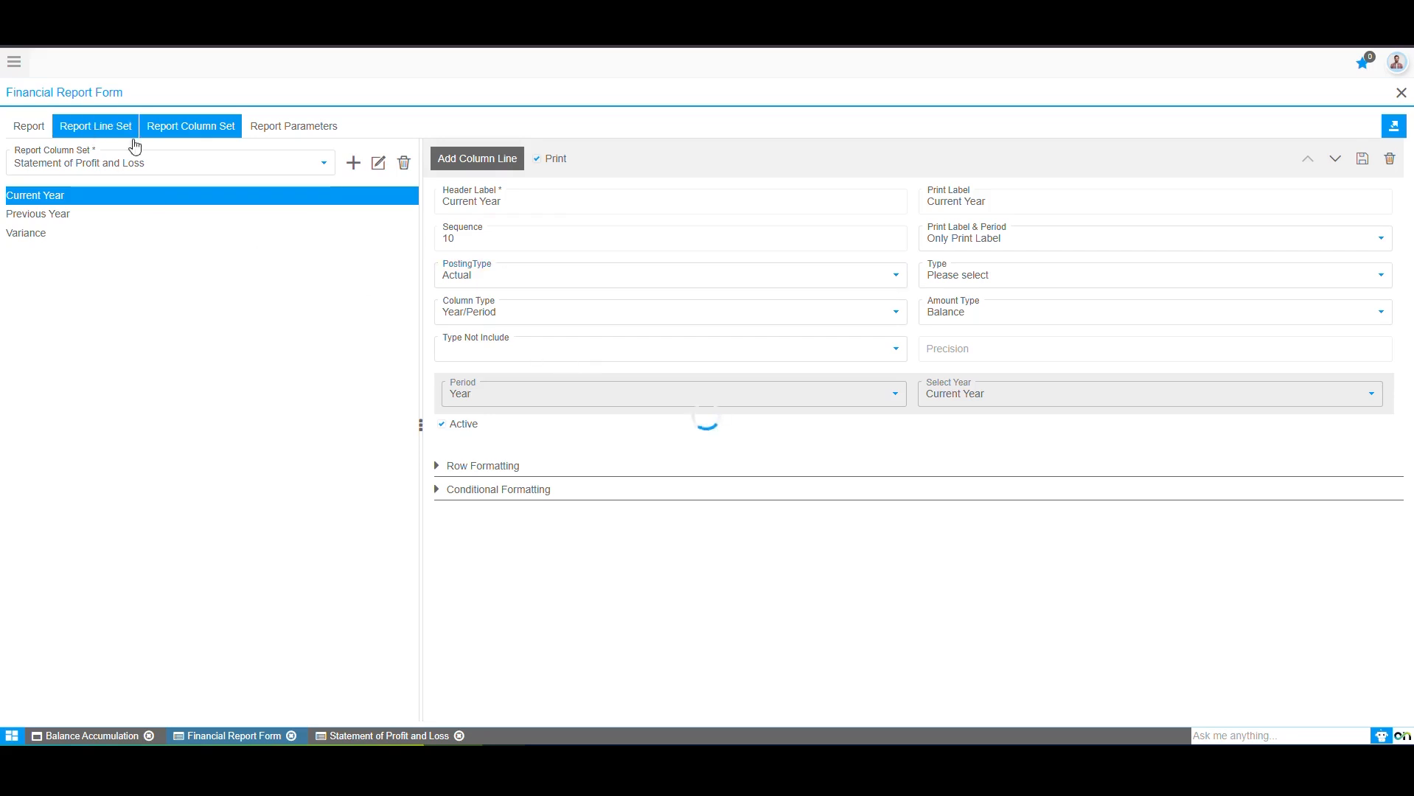
{"action": "left_click", "coordinate": [129, 131]}
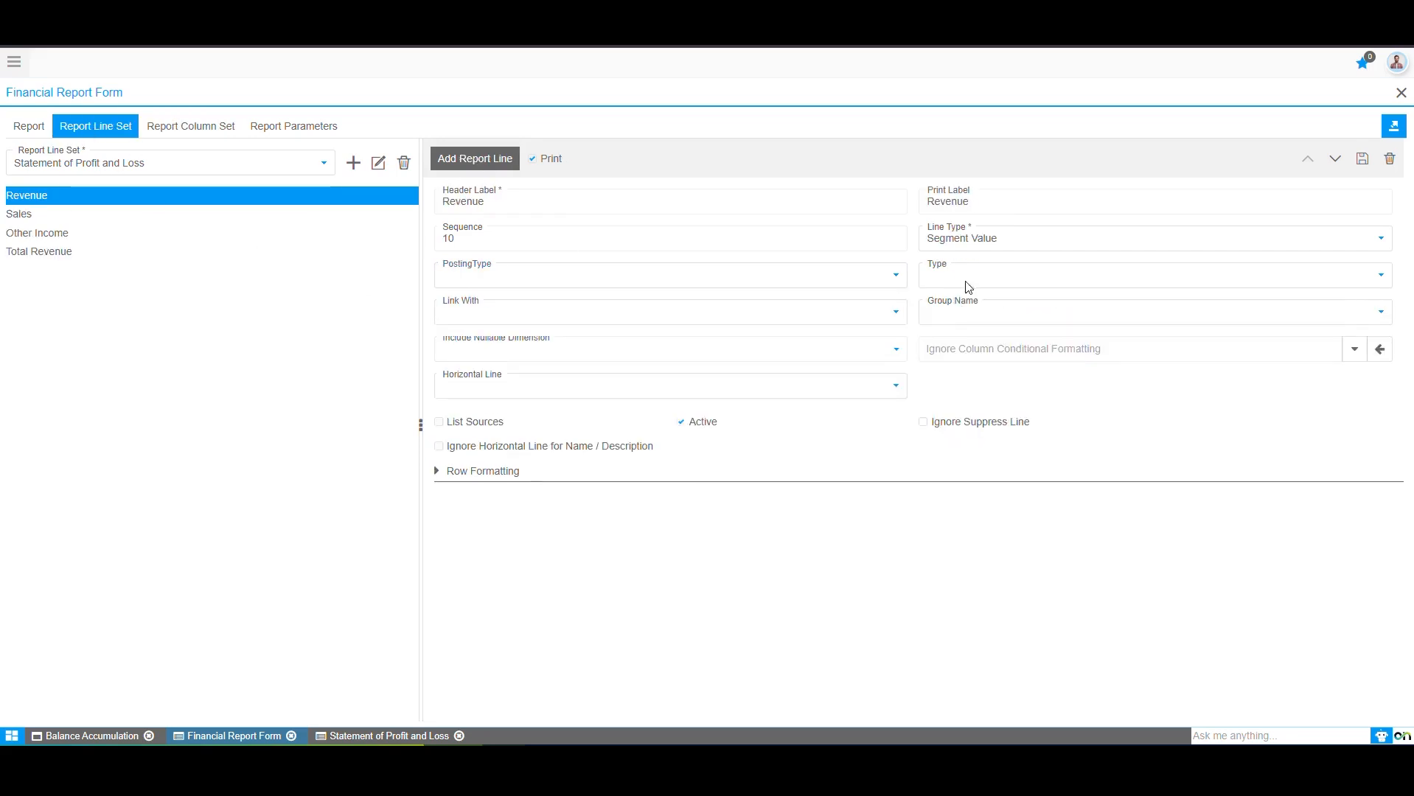
- Try Org Trx and Project as the Current Year column's Type, reset it to Please select and save
{"action": "left_click", "coordinate": [174, 129]}
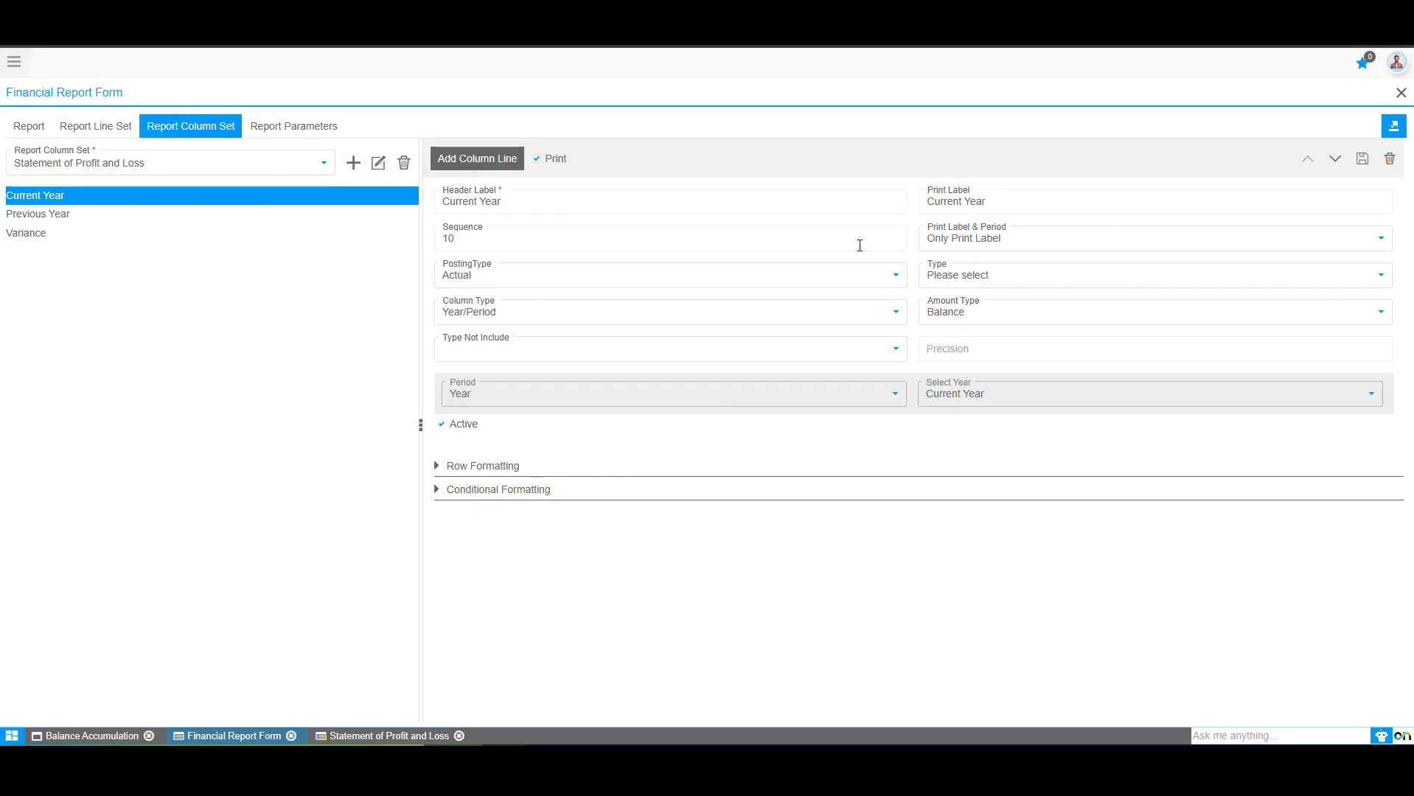
{"action": "left_click", "coordinate": [1003, 274]}
{"action": "left_click", "coordinate": [985, 402]}
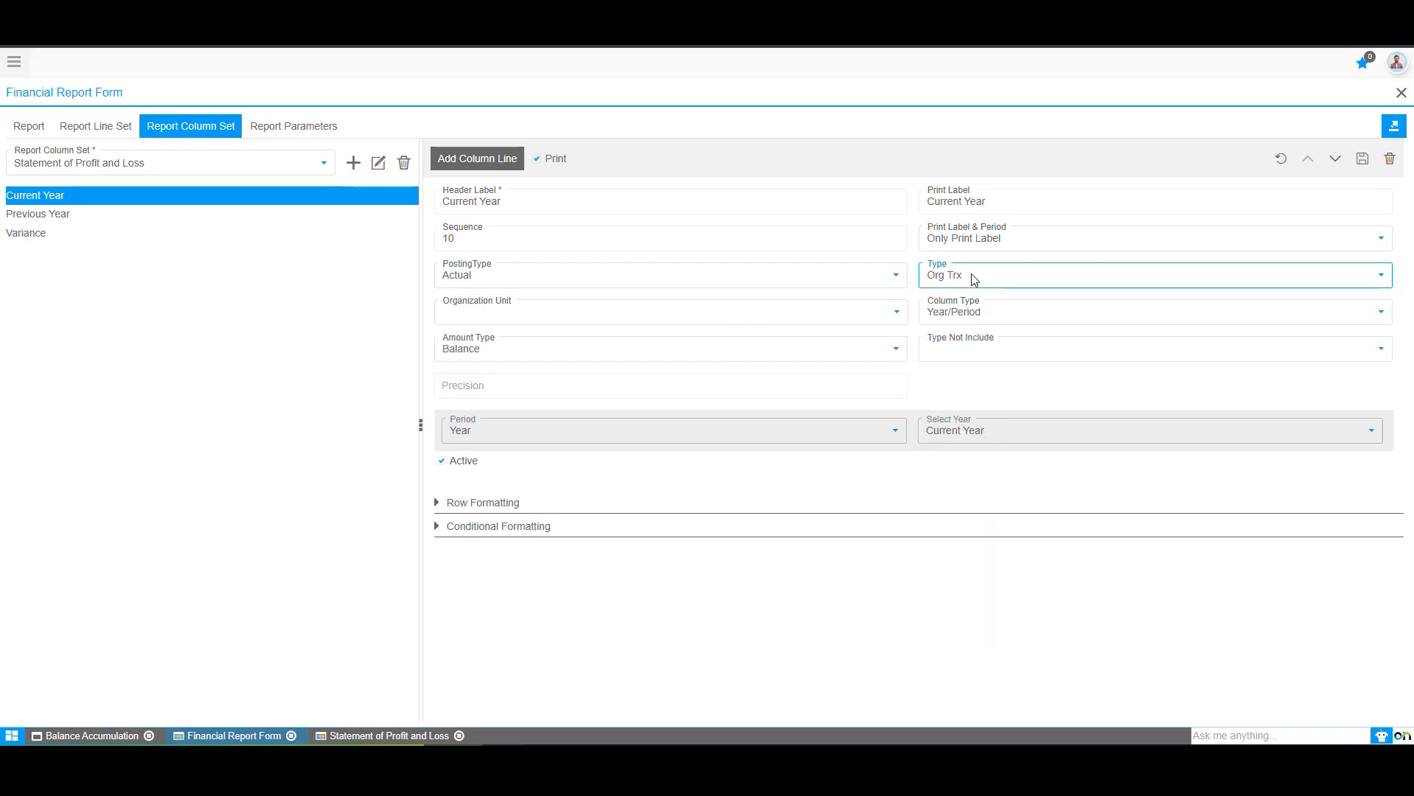
{"action": "left_click", "coordinate": [704, 314]}
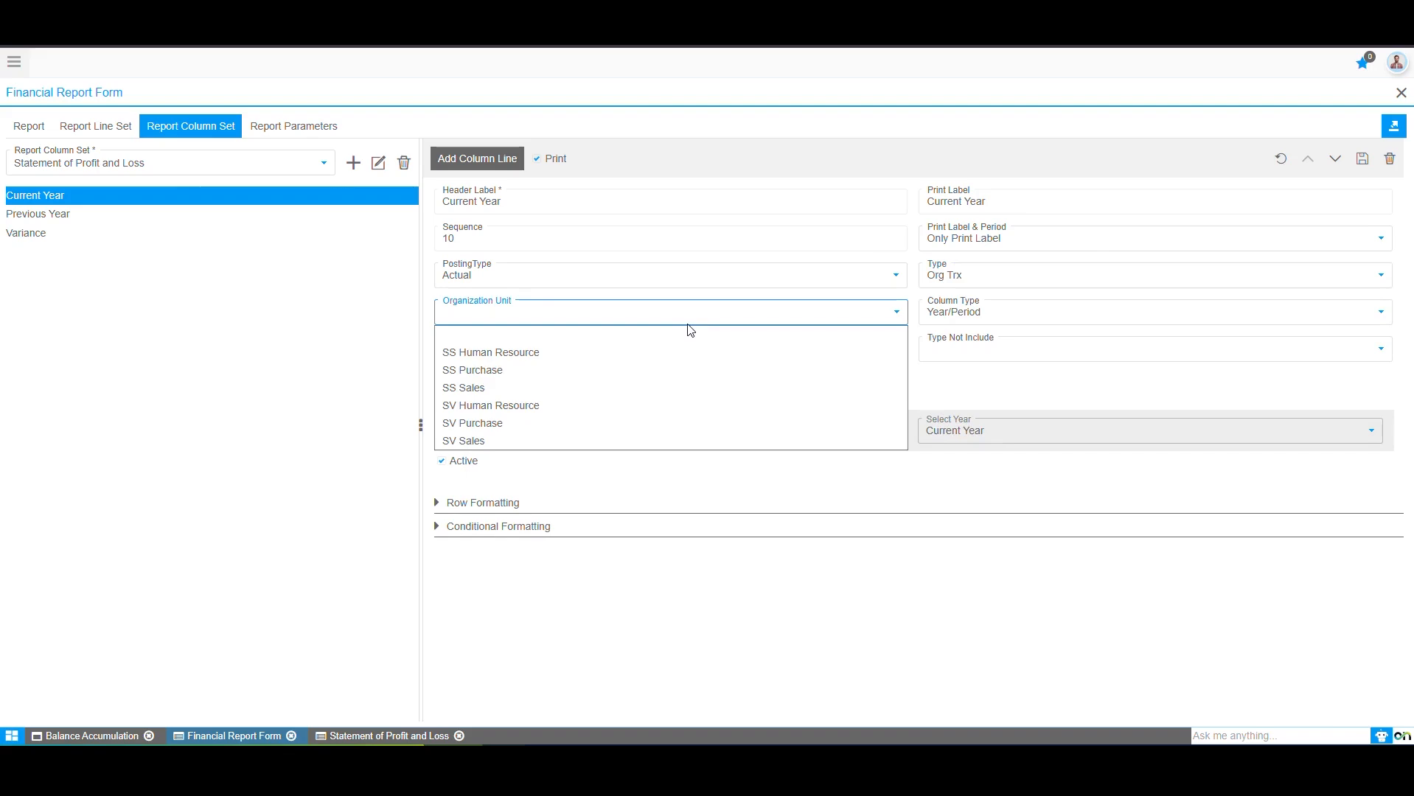
{"action": "left_click", "coordinate": [961, 387]}
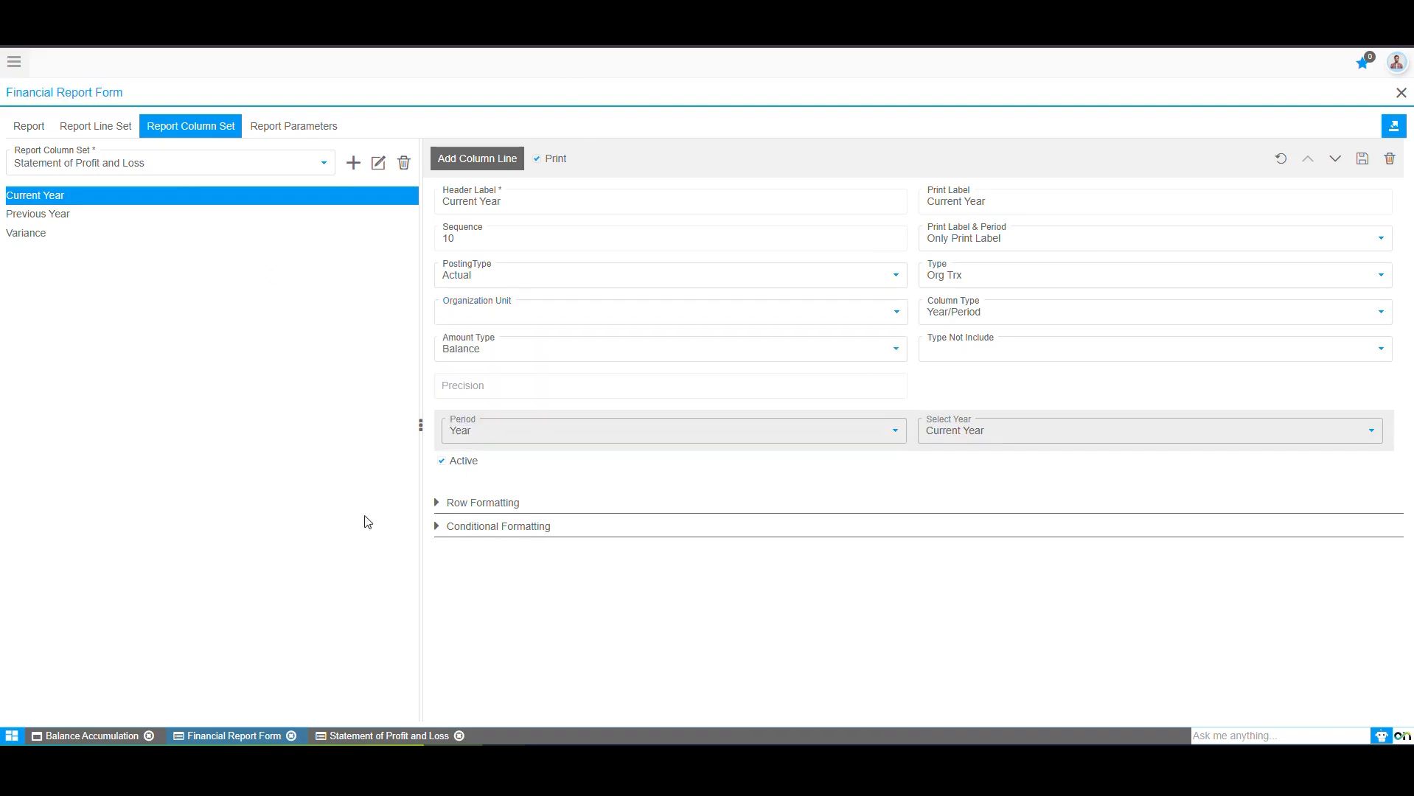
{"action": "left_click", "coordinate": [1017, 280]}
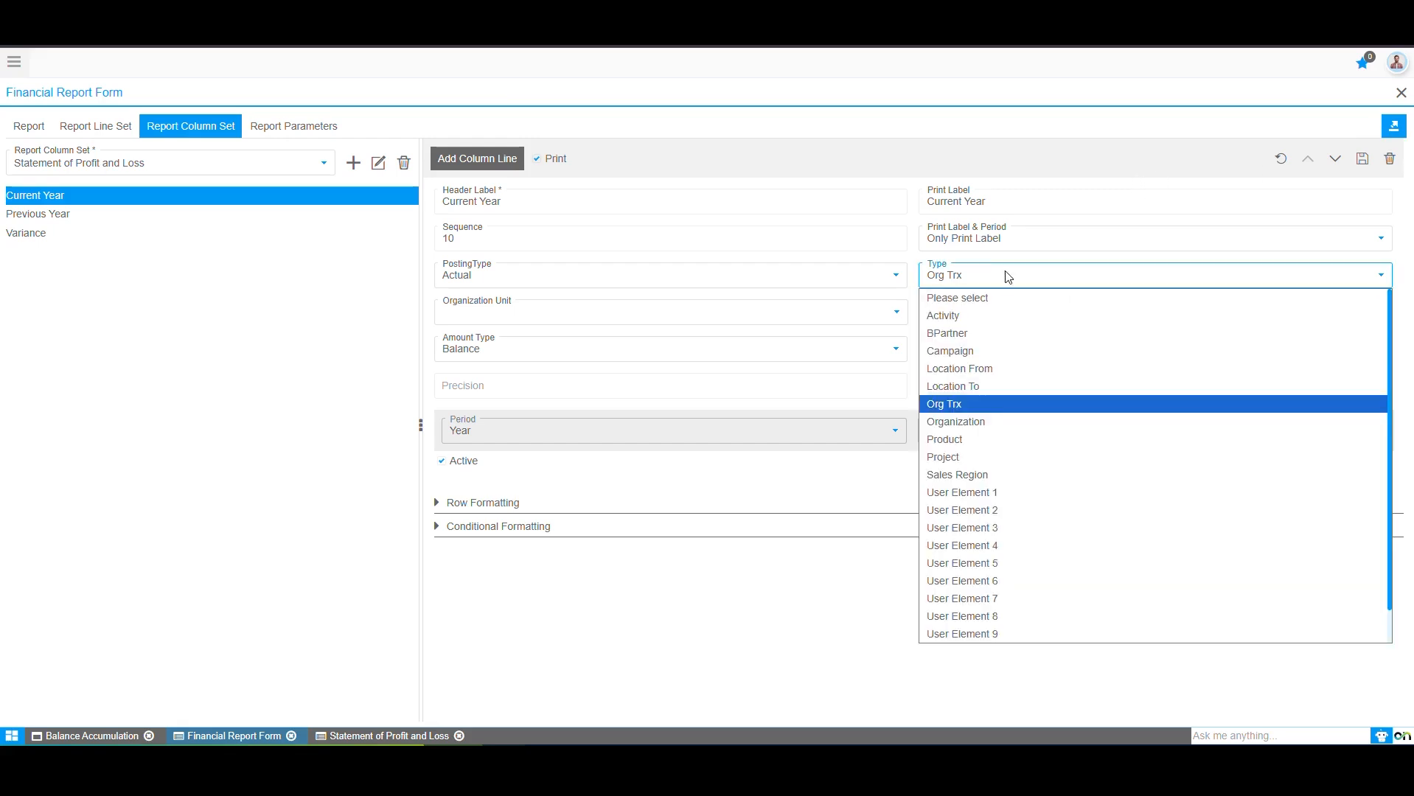
{"action": "left_click", "coordinate": [956, 455]}
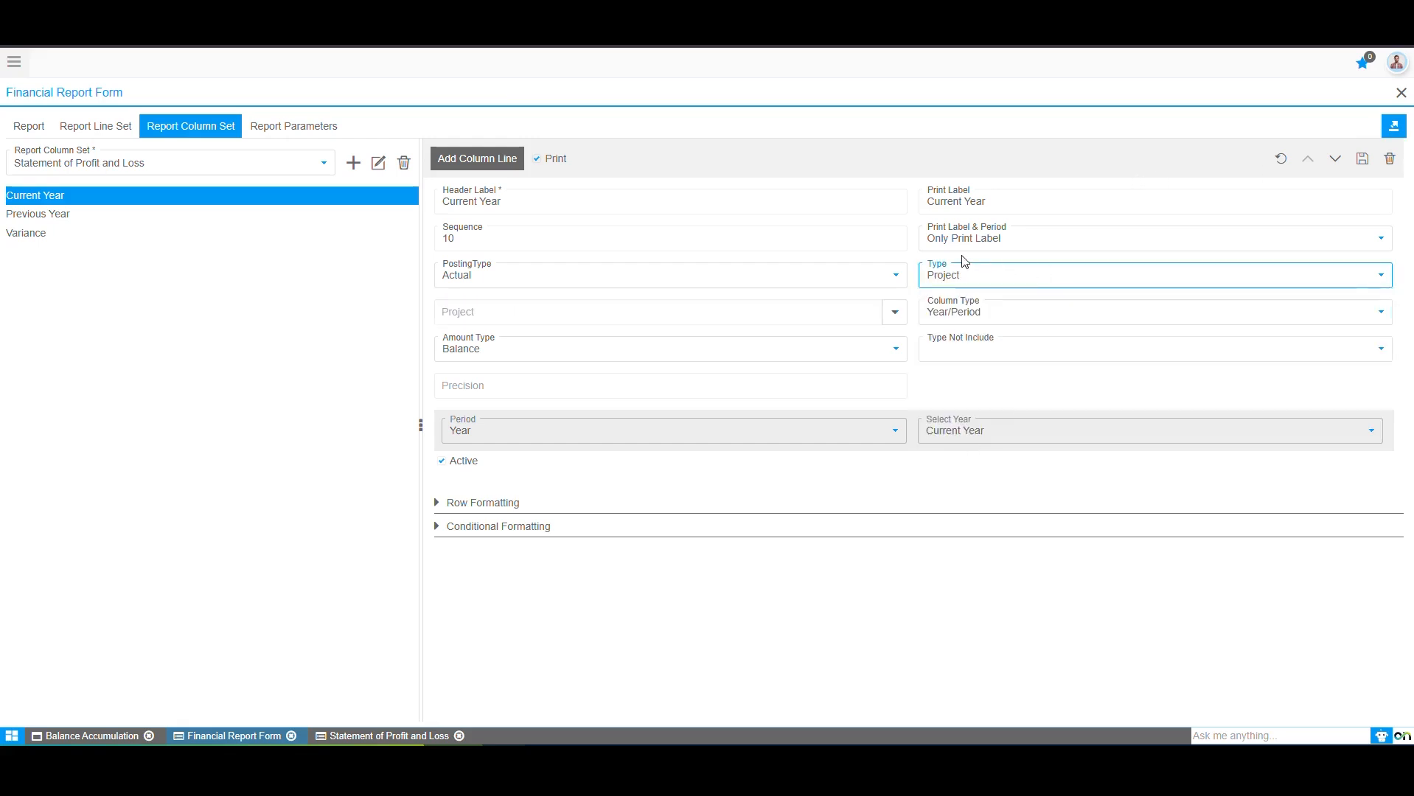
{"action": "left_click", "coordinate": [980, 275]}
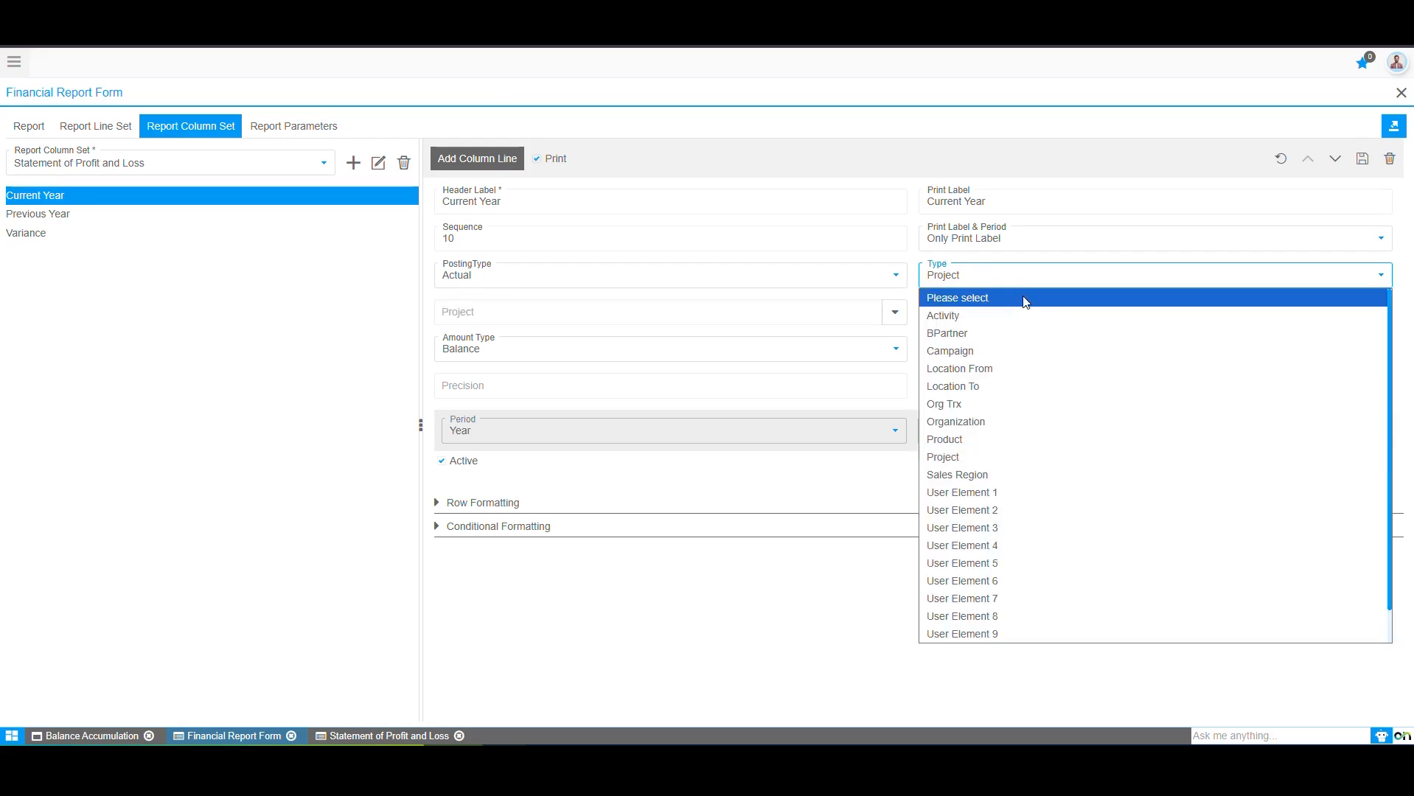
{"action": "left_click", "coordinate": [1025, 298]}
{"action": "left_click", "coordinate": [1362, 158]}
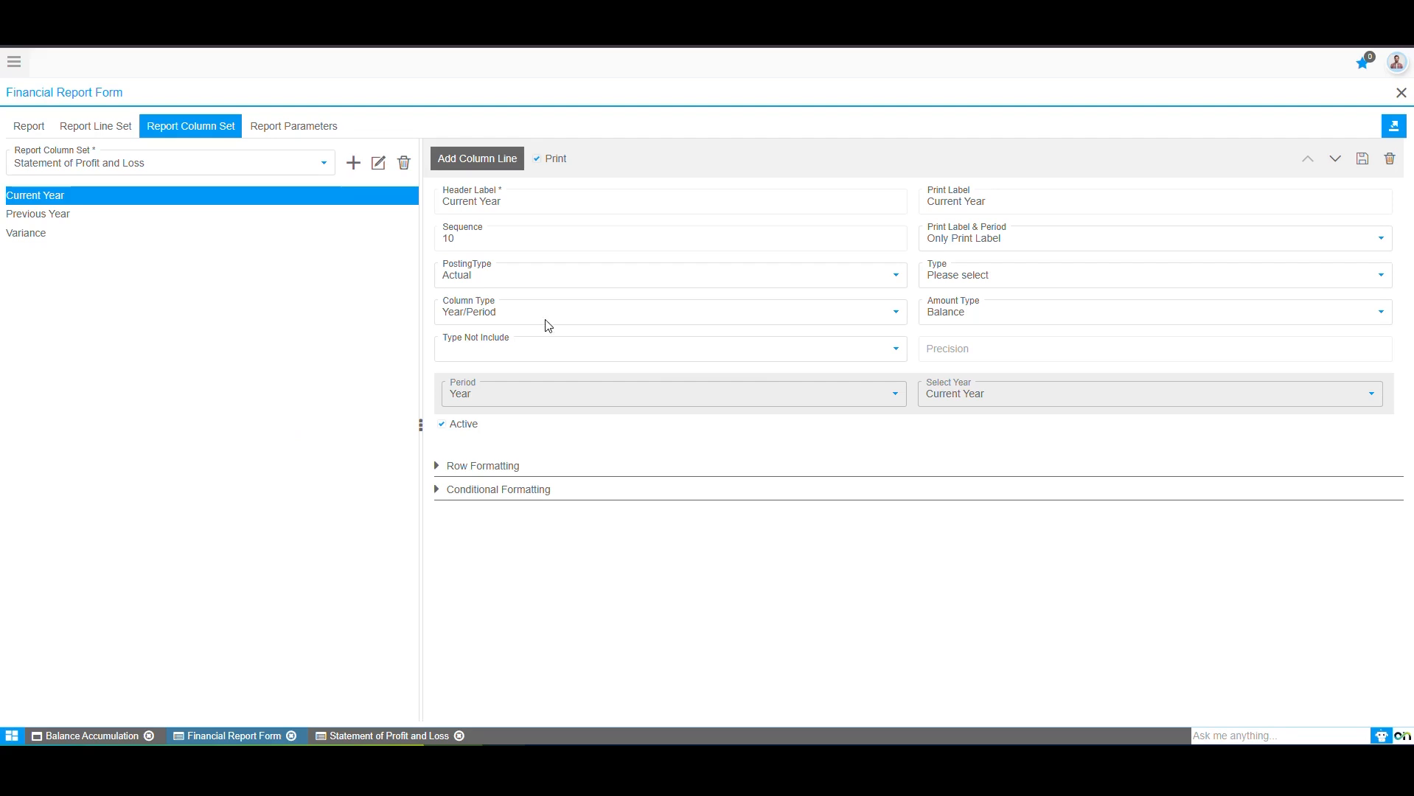
- Set the Current Year column's period to Month and header label to Year To Date, trying accumulation from start year date to defined period end
{"action": "left_click", "coordinate": [503, 402]}
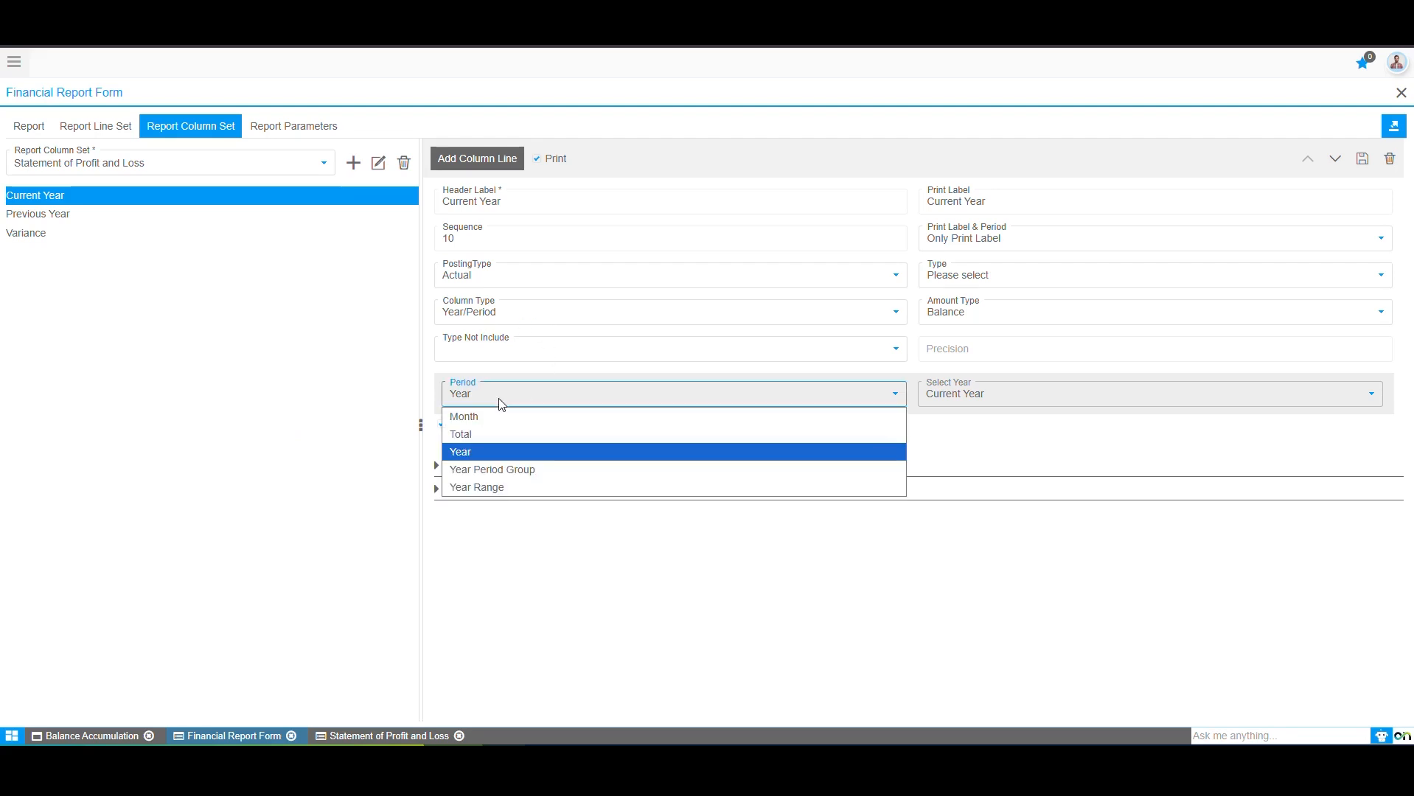
{"action": "left_click", "coordinate": [499, 414]}
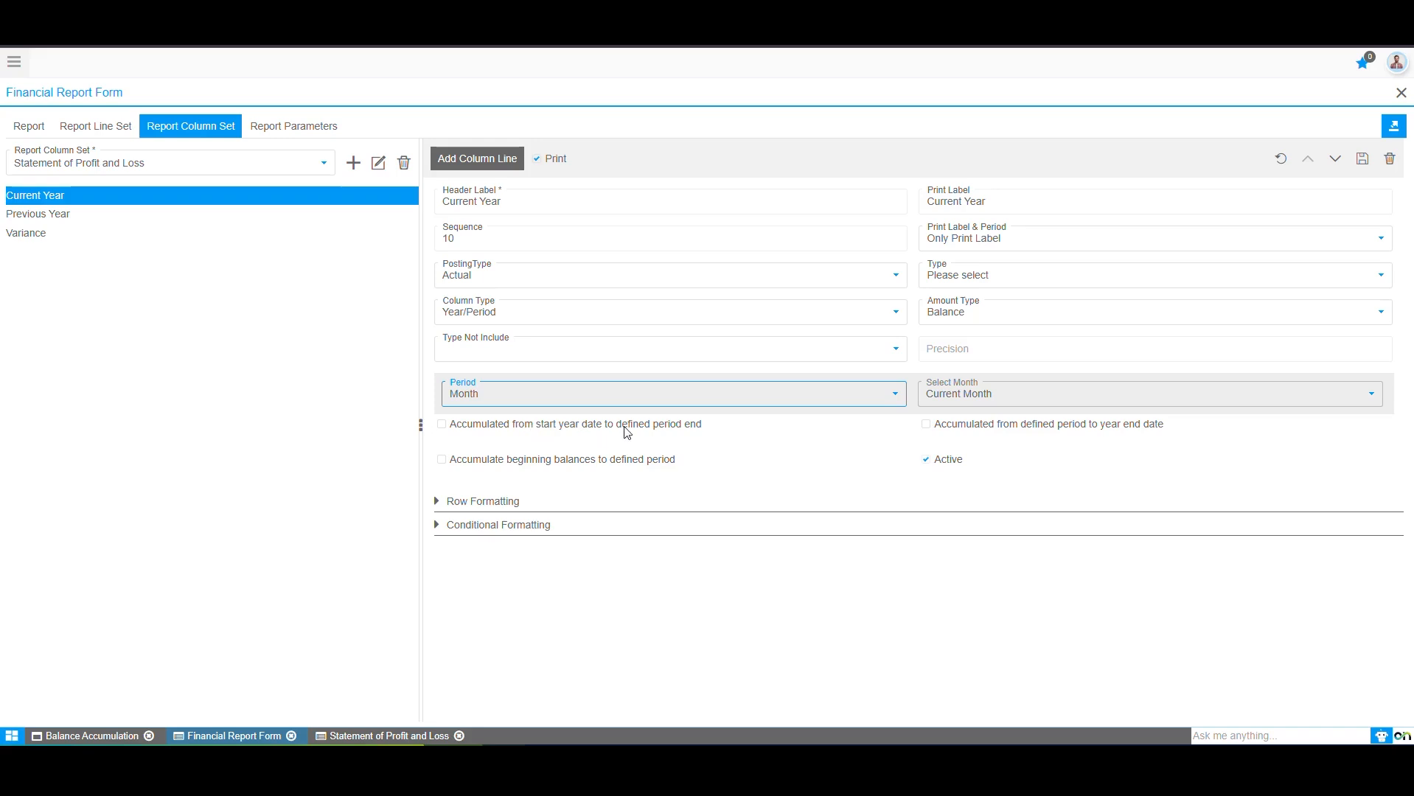
{"action": "left_click", "coordinate": [441, 427]}
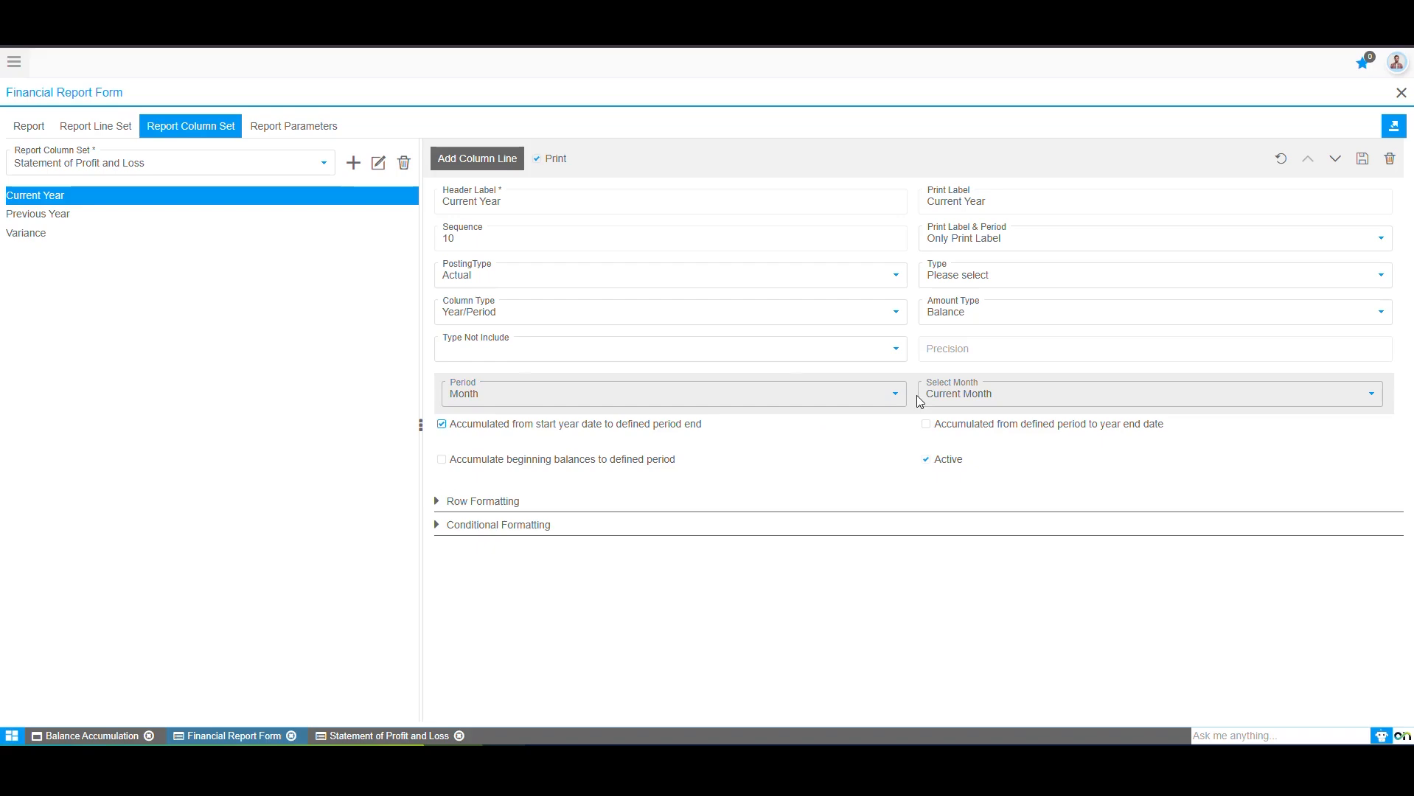
{"action": "left_click", "coordinate": [495, 201]}
{"action": "type", "text": "Year To Date"}
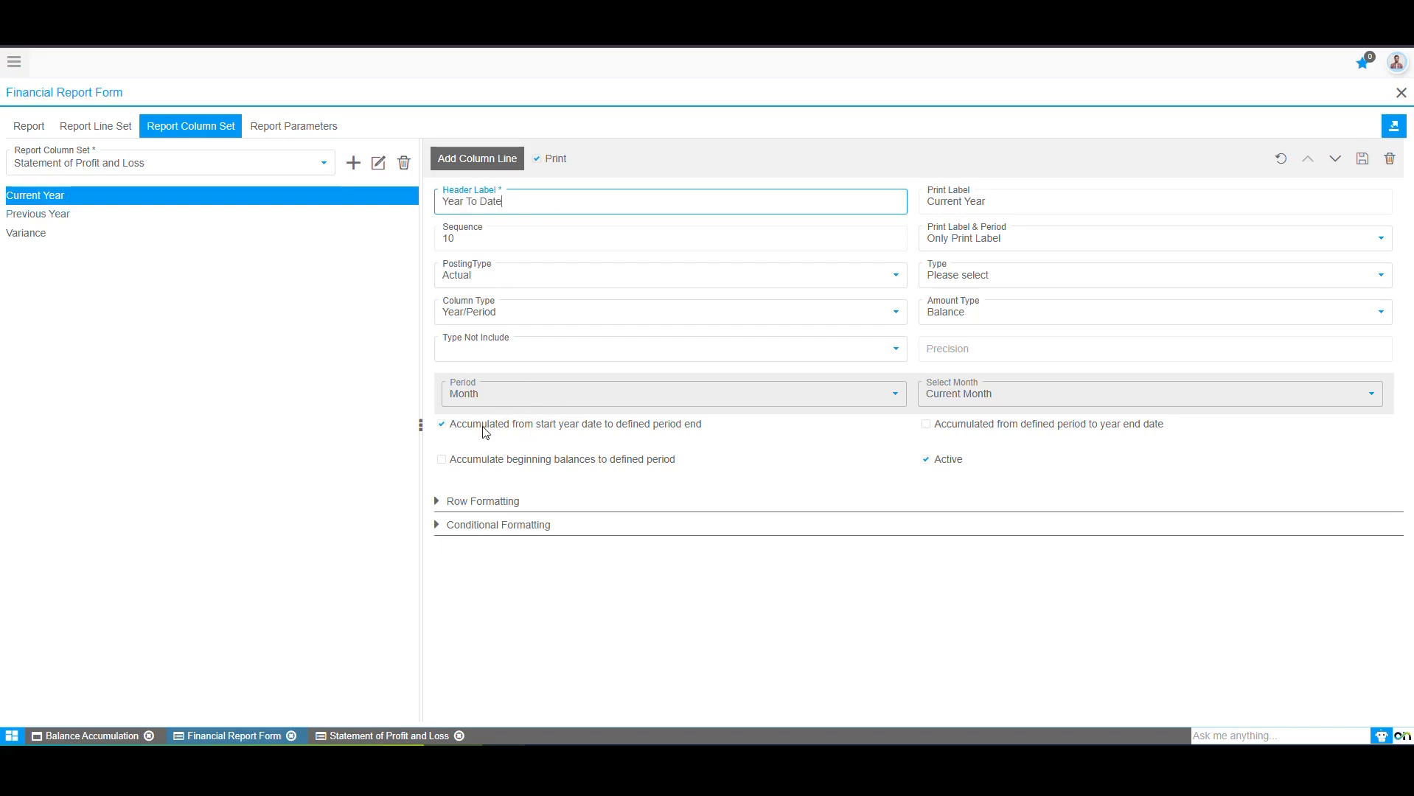
{"action": "left_click", "coordinate": [510, 427]}
{"action": "left_click", "coordinate": [510, 427]}
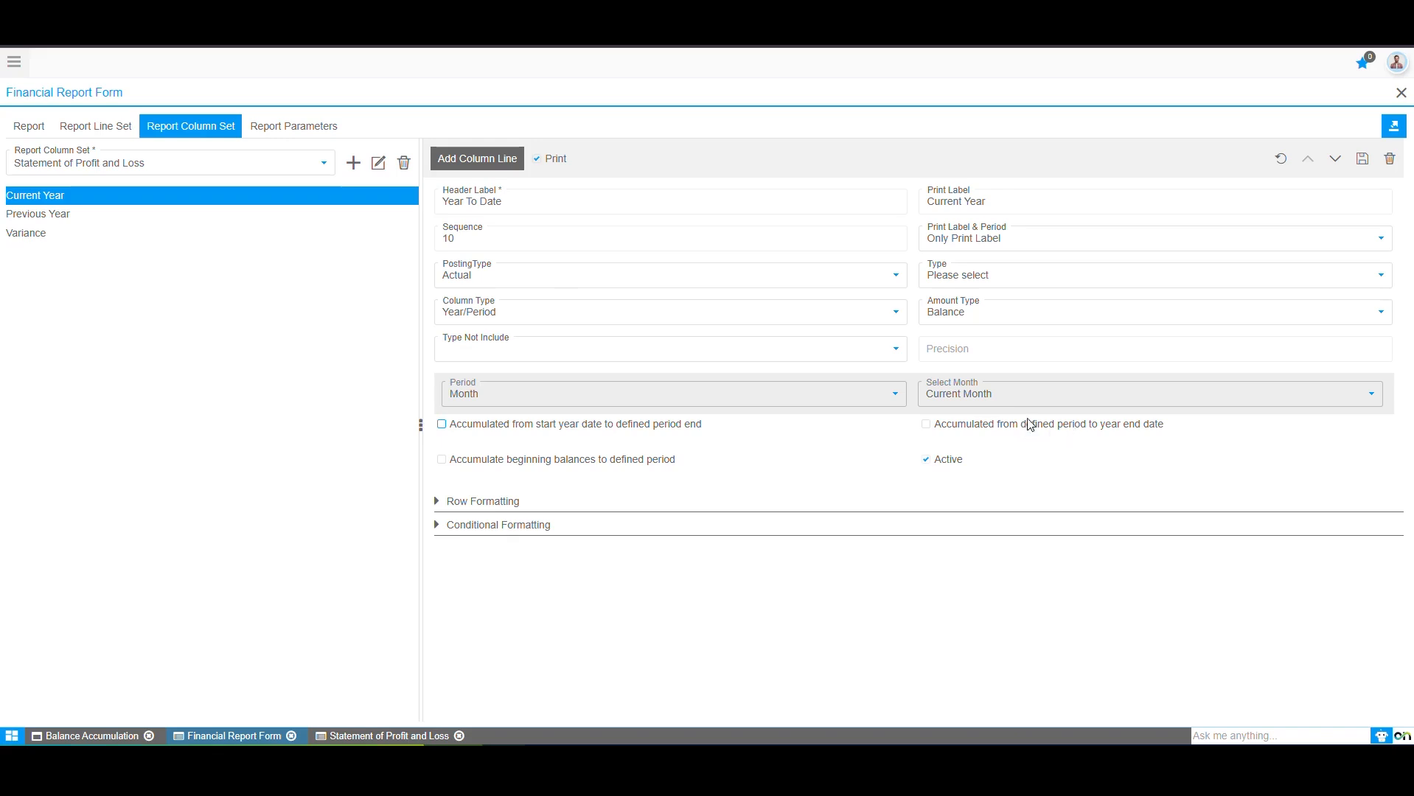
- Try header label September till December with beginning balances accumulated to the defined period on the Current Year column, and discard the changes
{"action": "left_click", "coordinate": [450, 195]}
{"action": "type", "text": "September till December"}
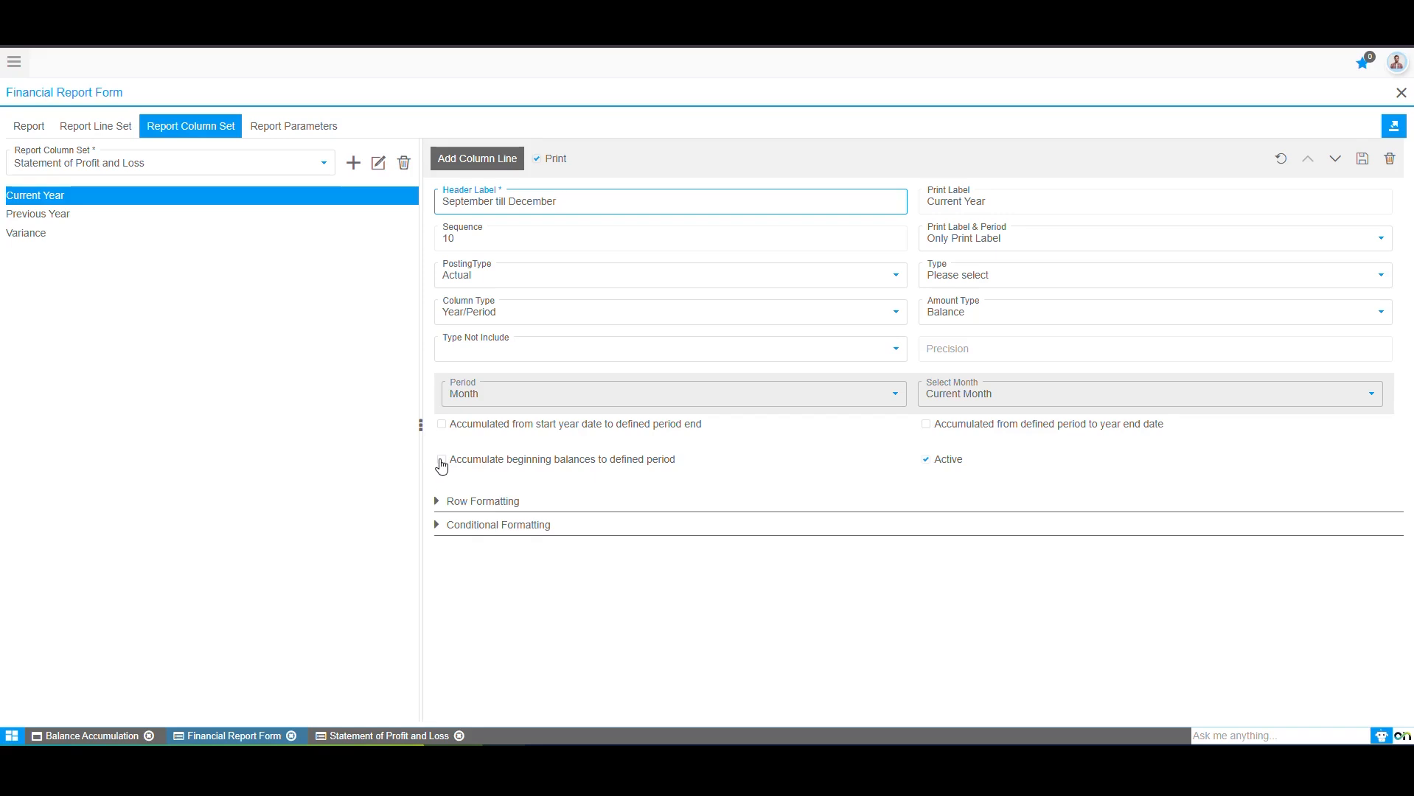
{"action": "left_click", "coordinate": [441, 460]}
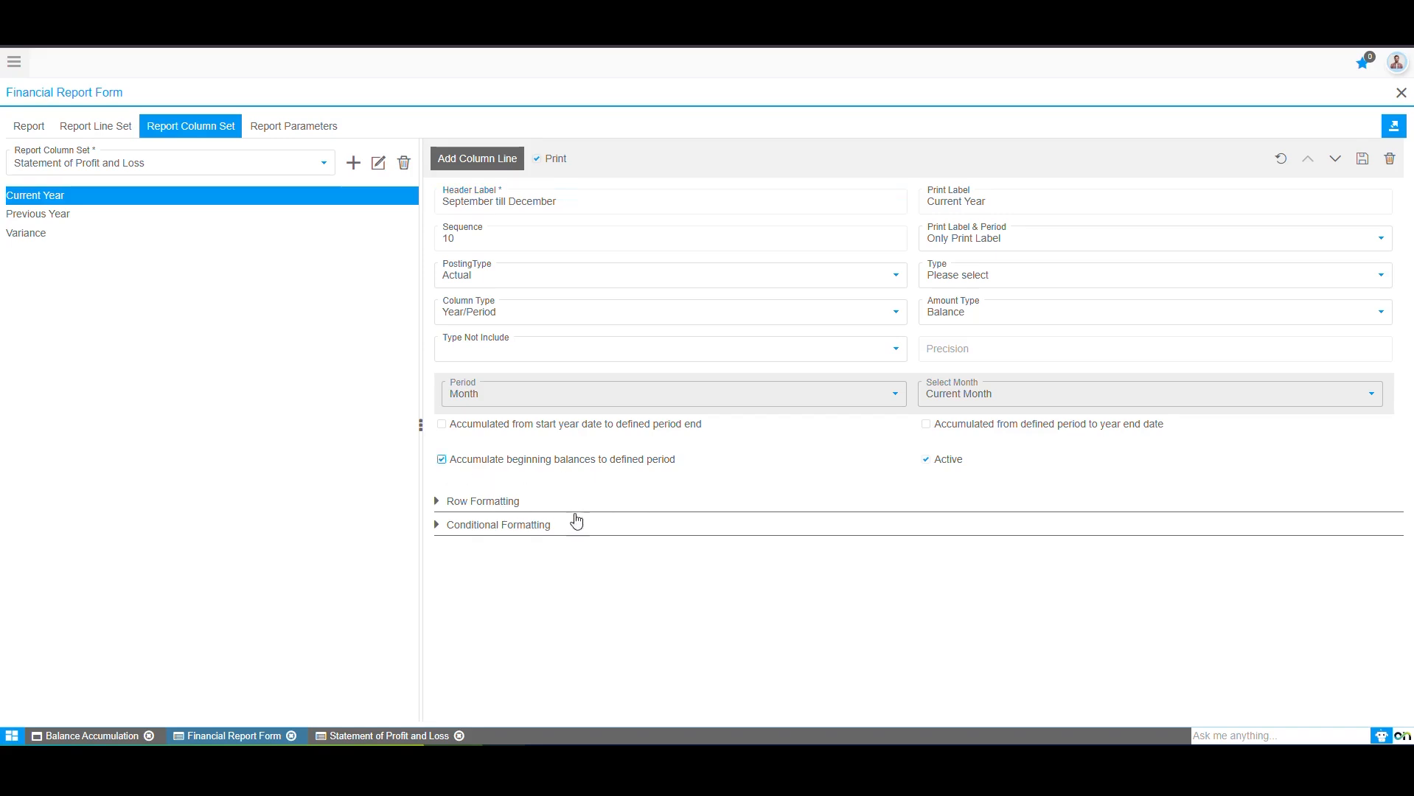
{"action": "left_click", "coordinate": [1280, 161]}
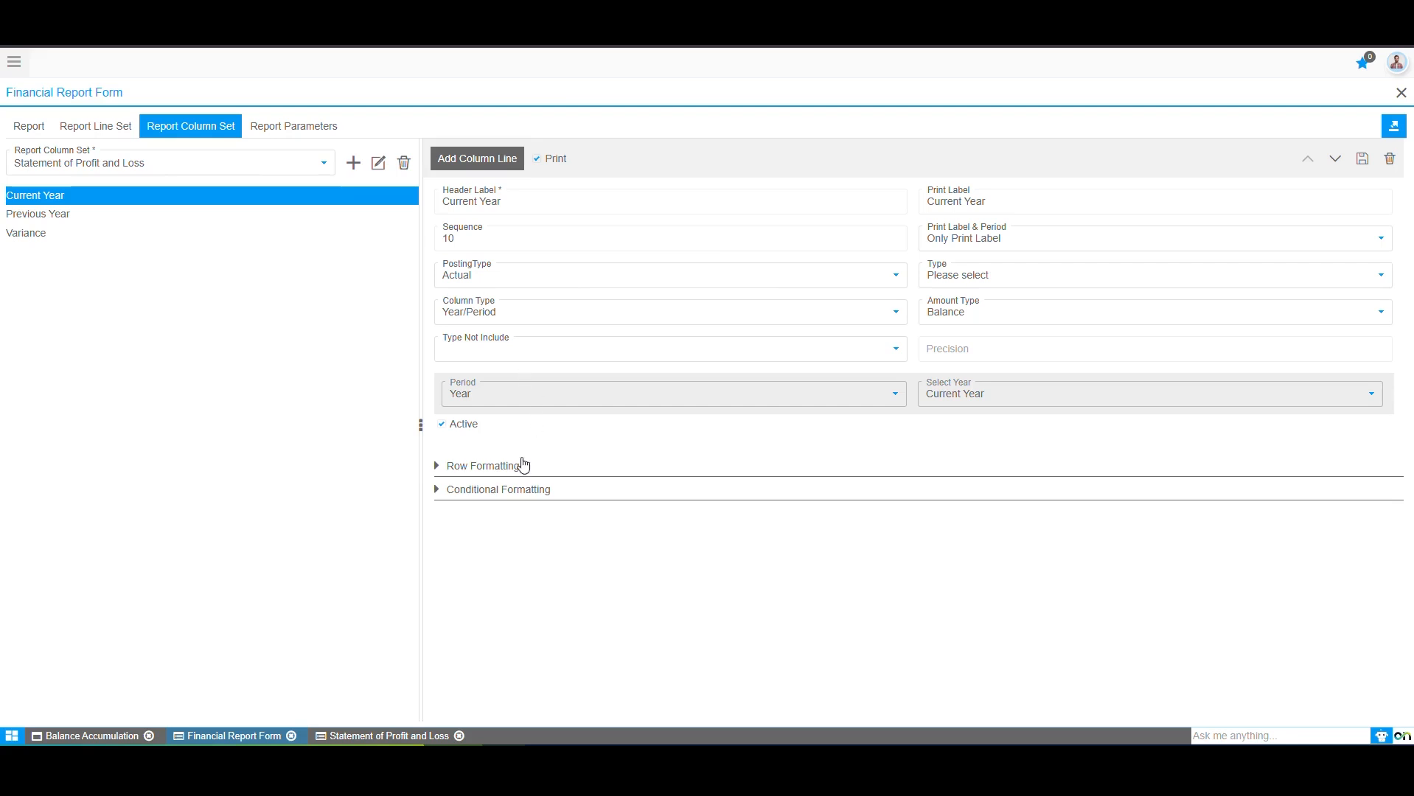
- Start a conditional formatting rule for the Current Year column with operator < and value 0.00
{"action": "left_click", "coordinate": [468, 487]}
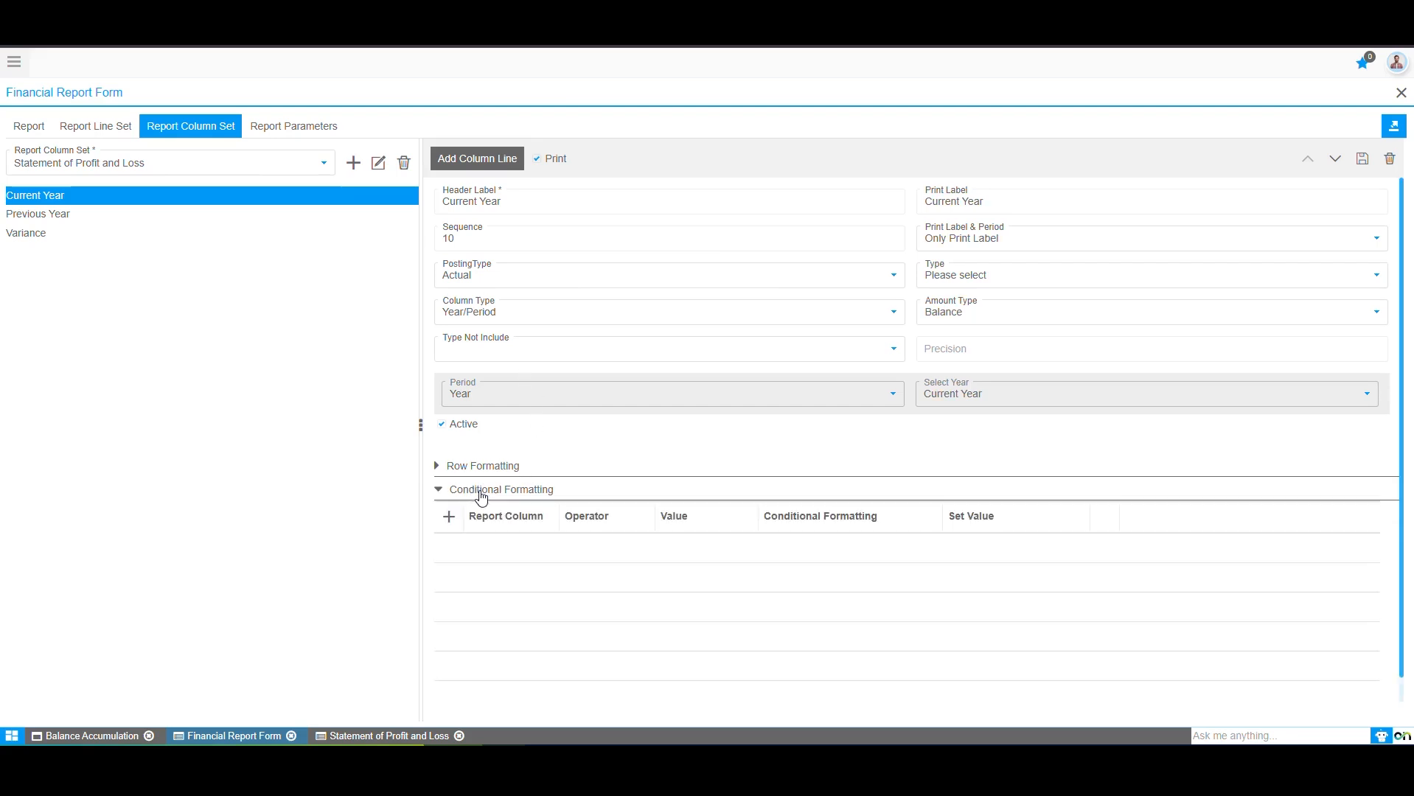
{"action": "scroll", "coordinate": [591, 451], "scroll_direction": "down", "scroll_amount": 1}
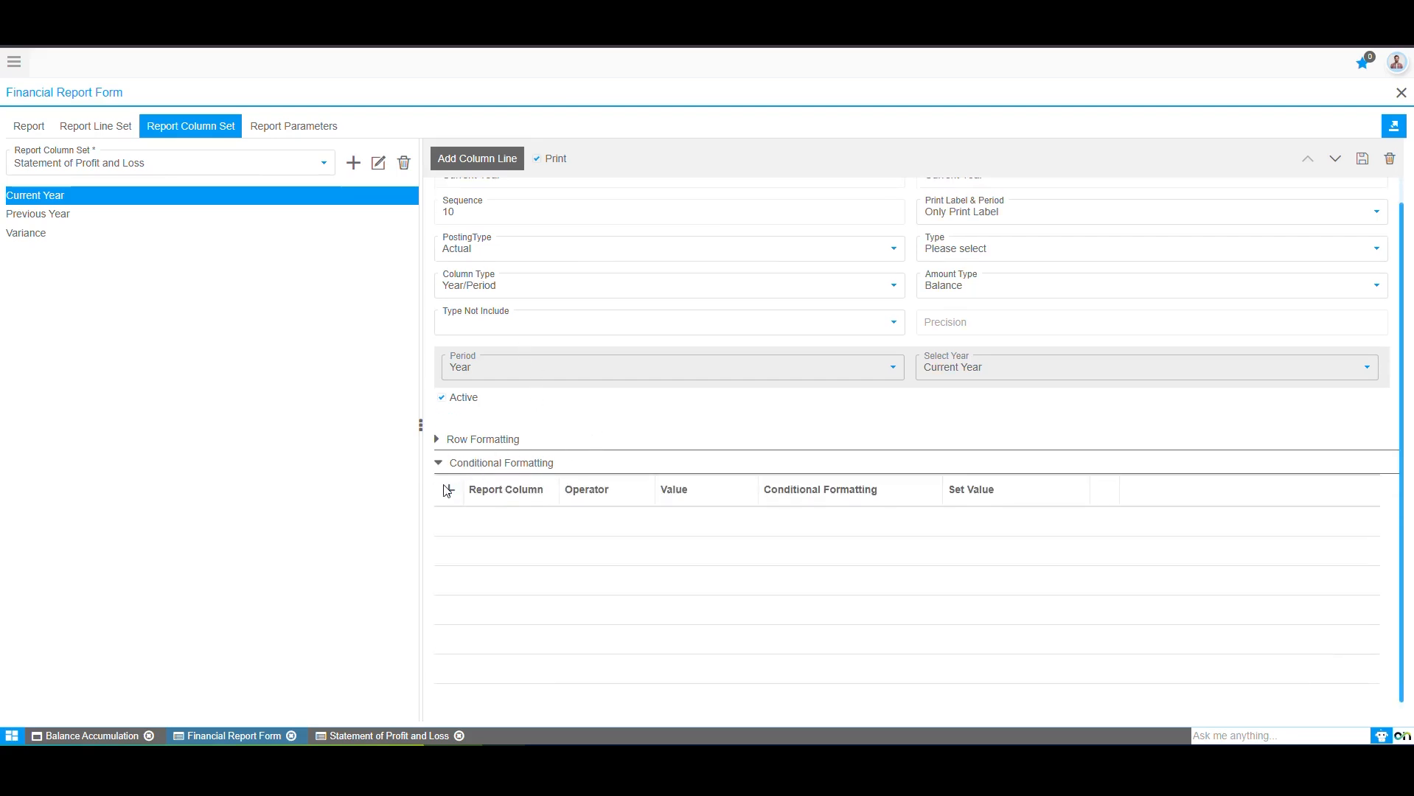
{"action": "left_click", "coordinate": [446, 491]}
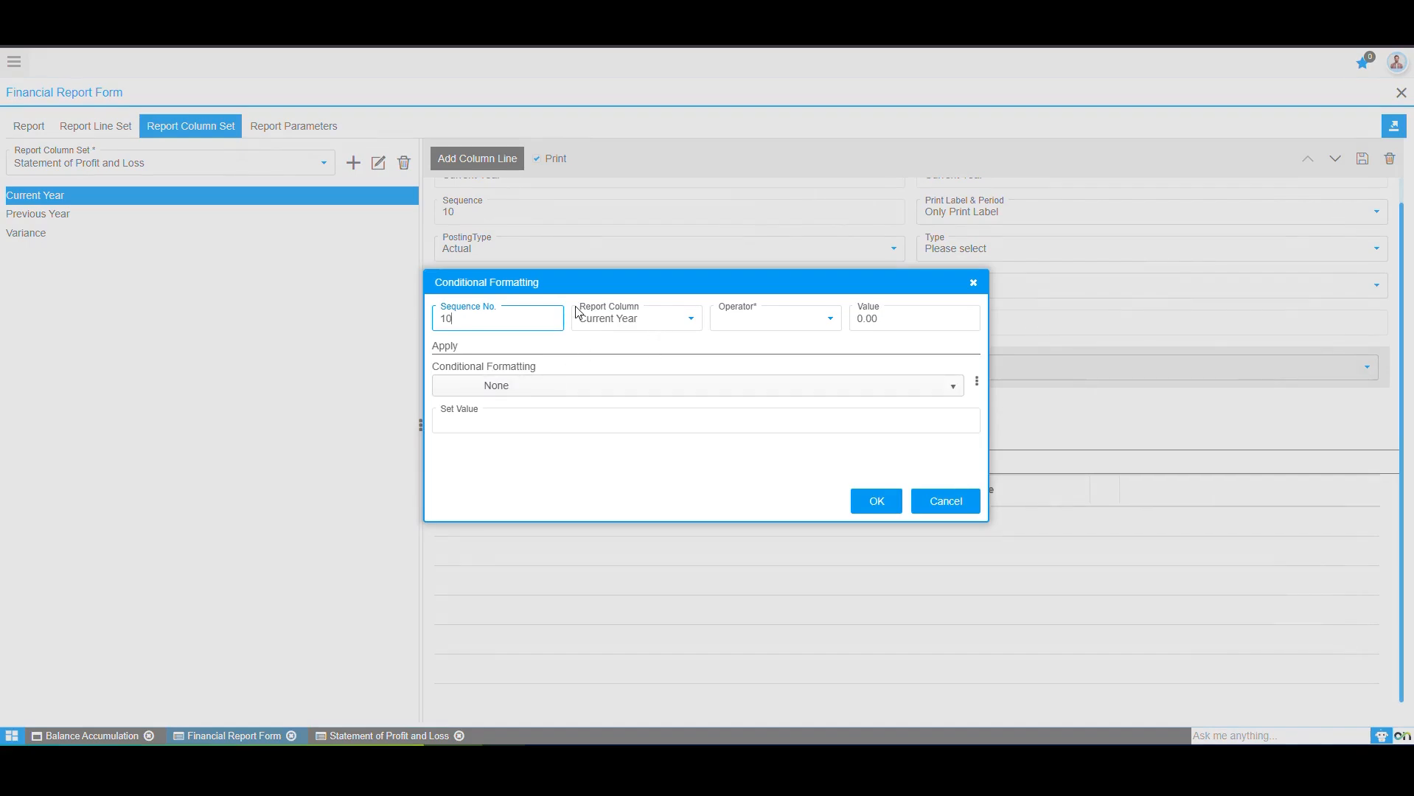
{"action": "left_click", "coordinate": [619, 319]}
{"action": "left_click", "coordinate": [632, 340]}
{"action": "left_click", "coordinate": [754, 325]}
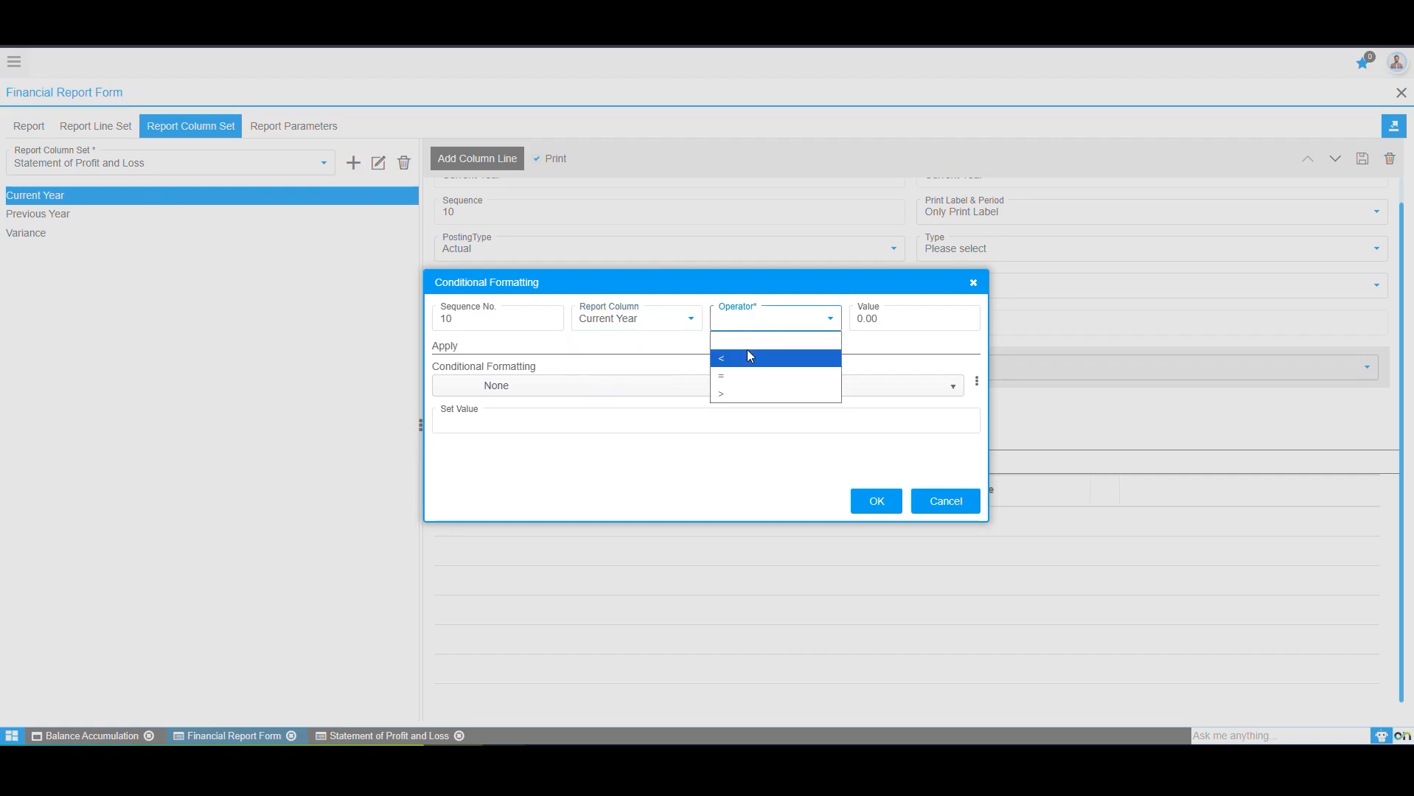
{"action": "left_click", "coordinate": [749, 356]}
{"action": "left_click", "coordinate": [903, 317]}
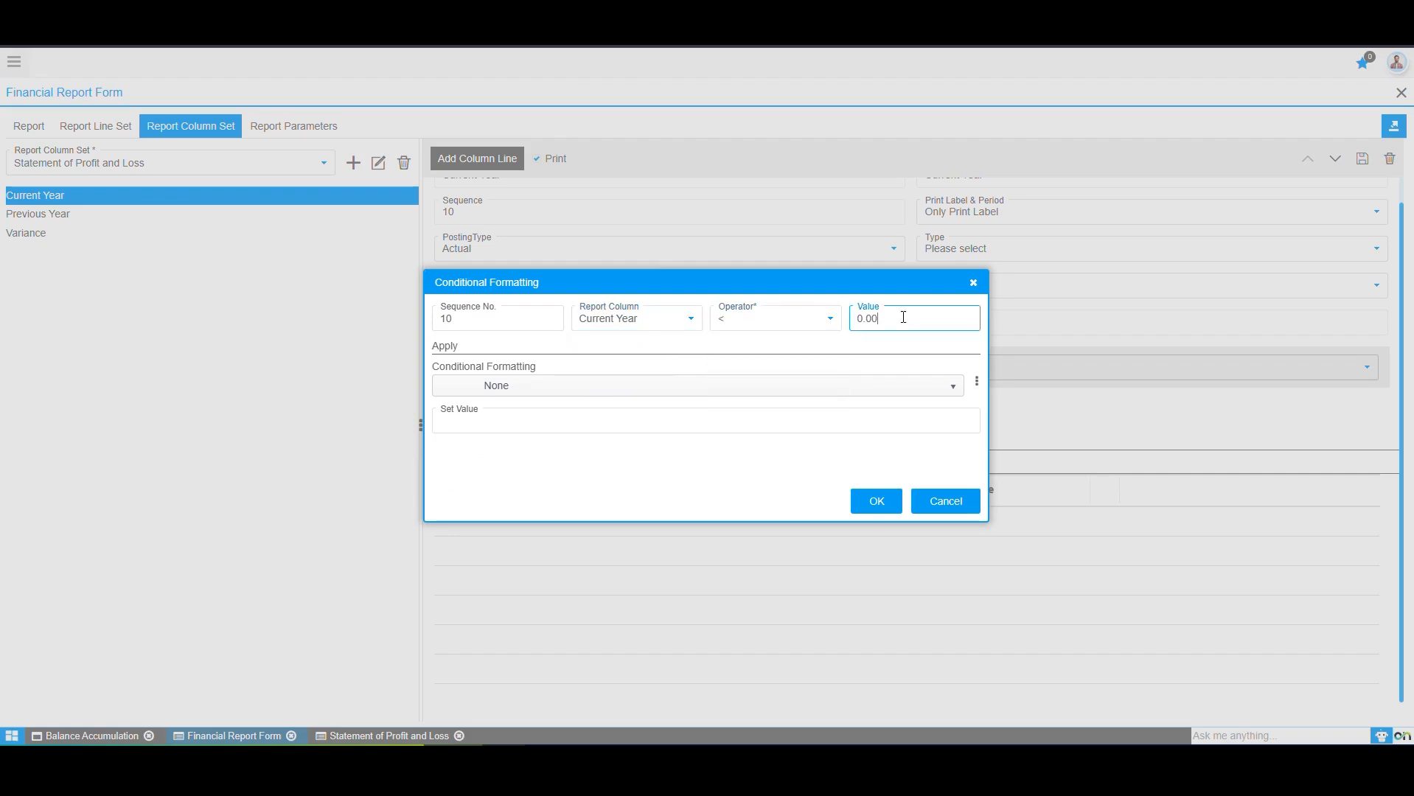
- Start a new display setting for the rule and enable a red font color
{"action": "left_click", "coordinate": [527, 387]}
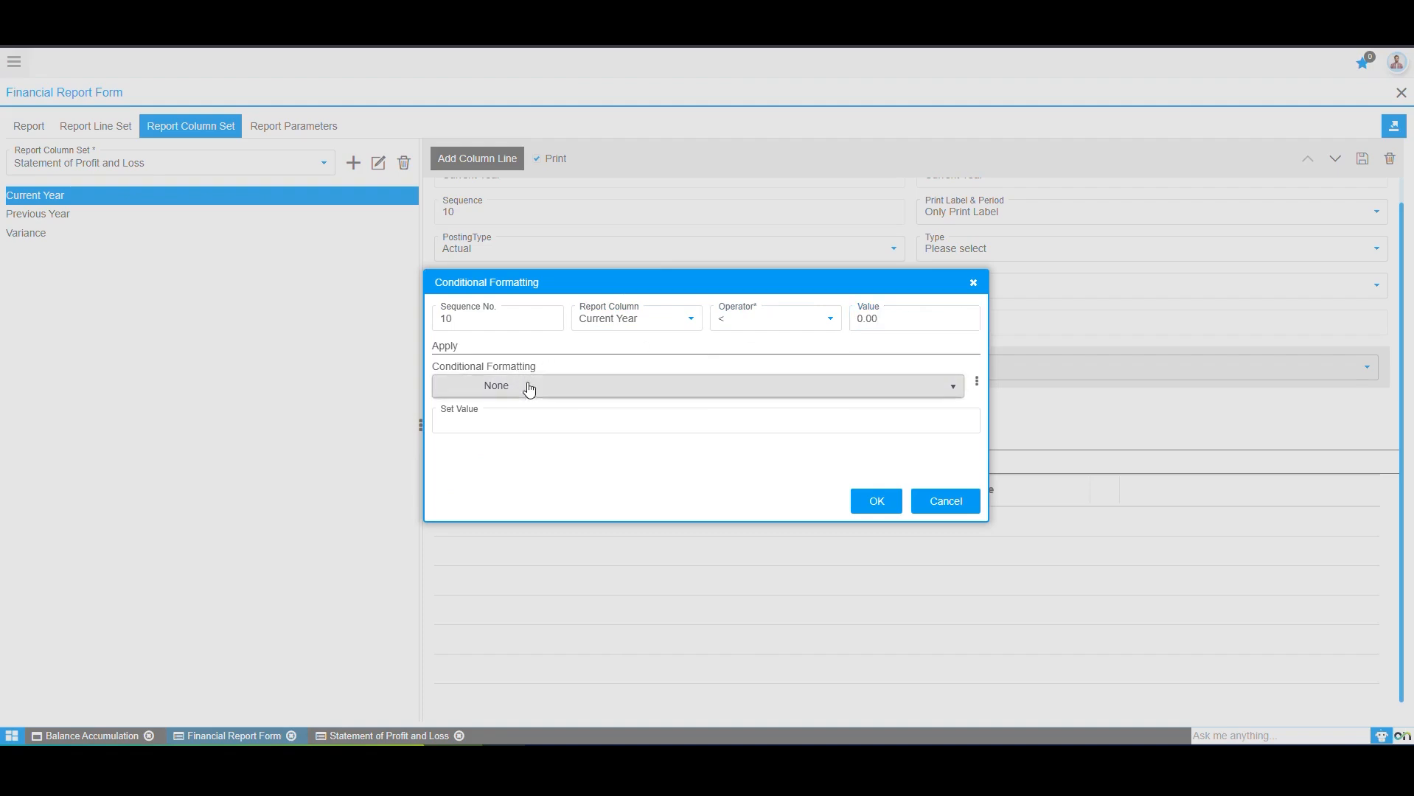
{"action": "left_click", "coordinate": [794, 351]}
{"action": "left_click", "coordinate": [742, 387]}
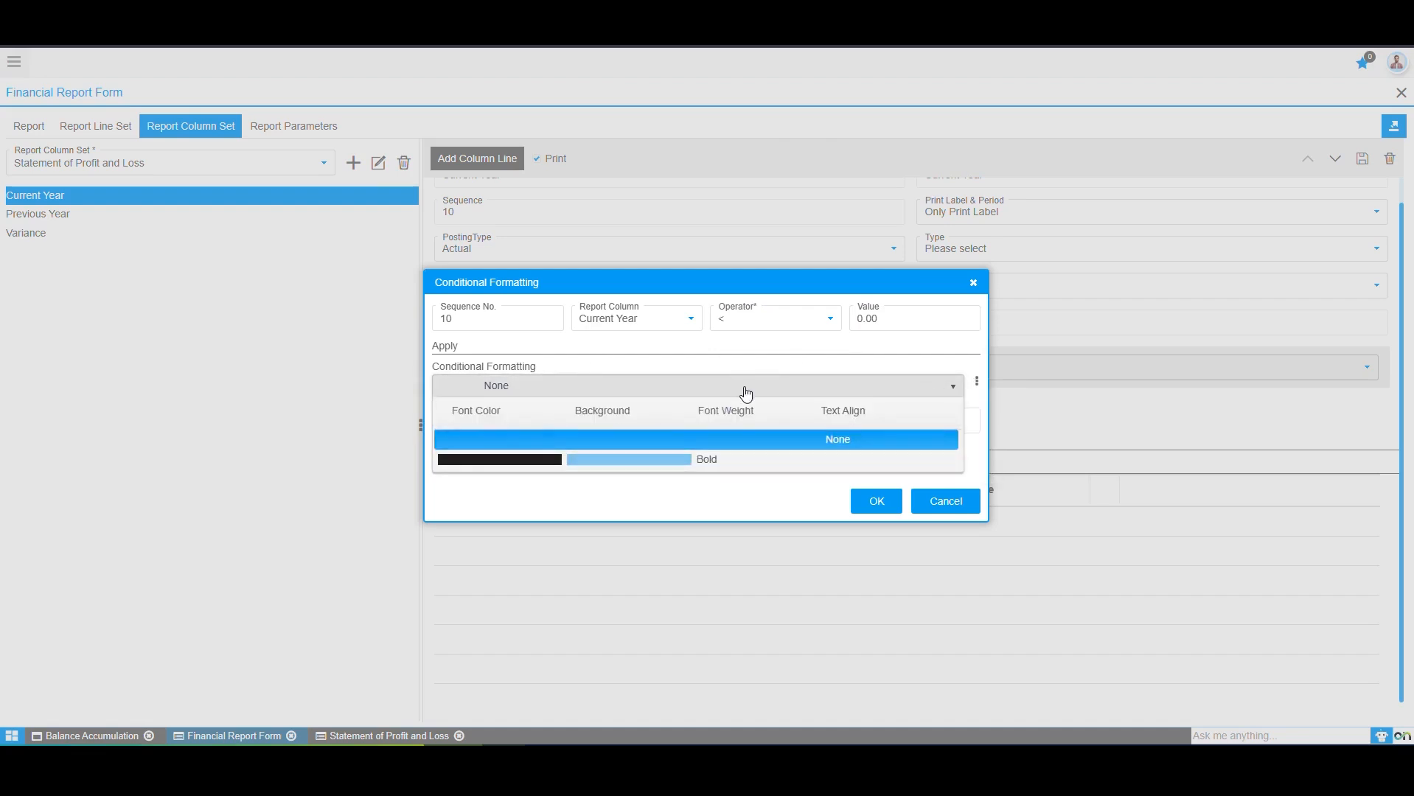
{"action": "left_click", "coordinate": [747, 387]}
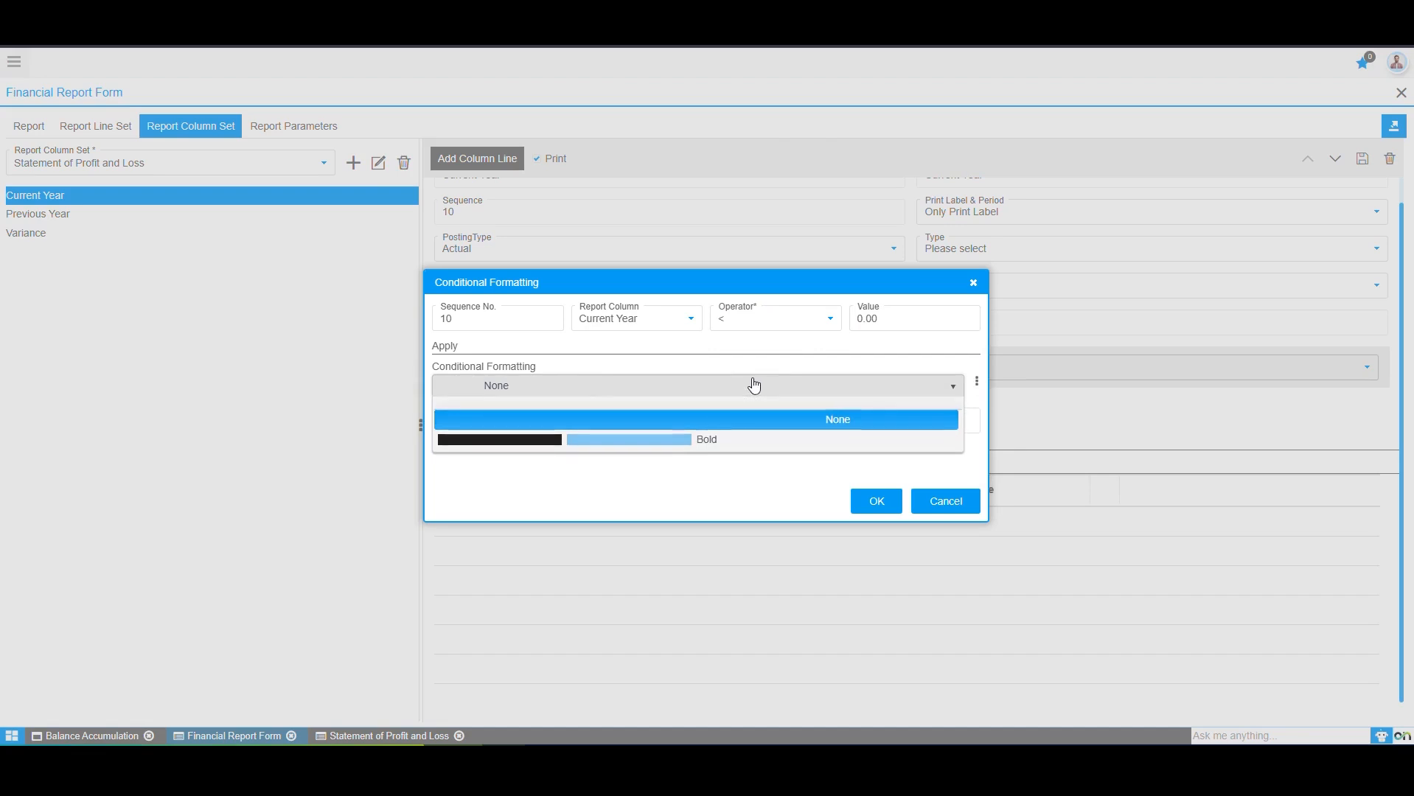
{"action": "left_click", "coordinate": [977, 384]}
{"action": "left_click", "coordinate": [983, 404]}
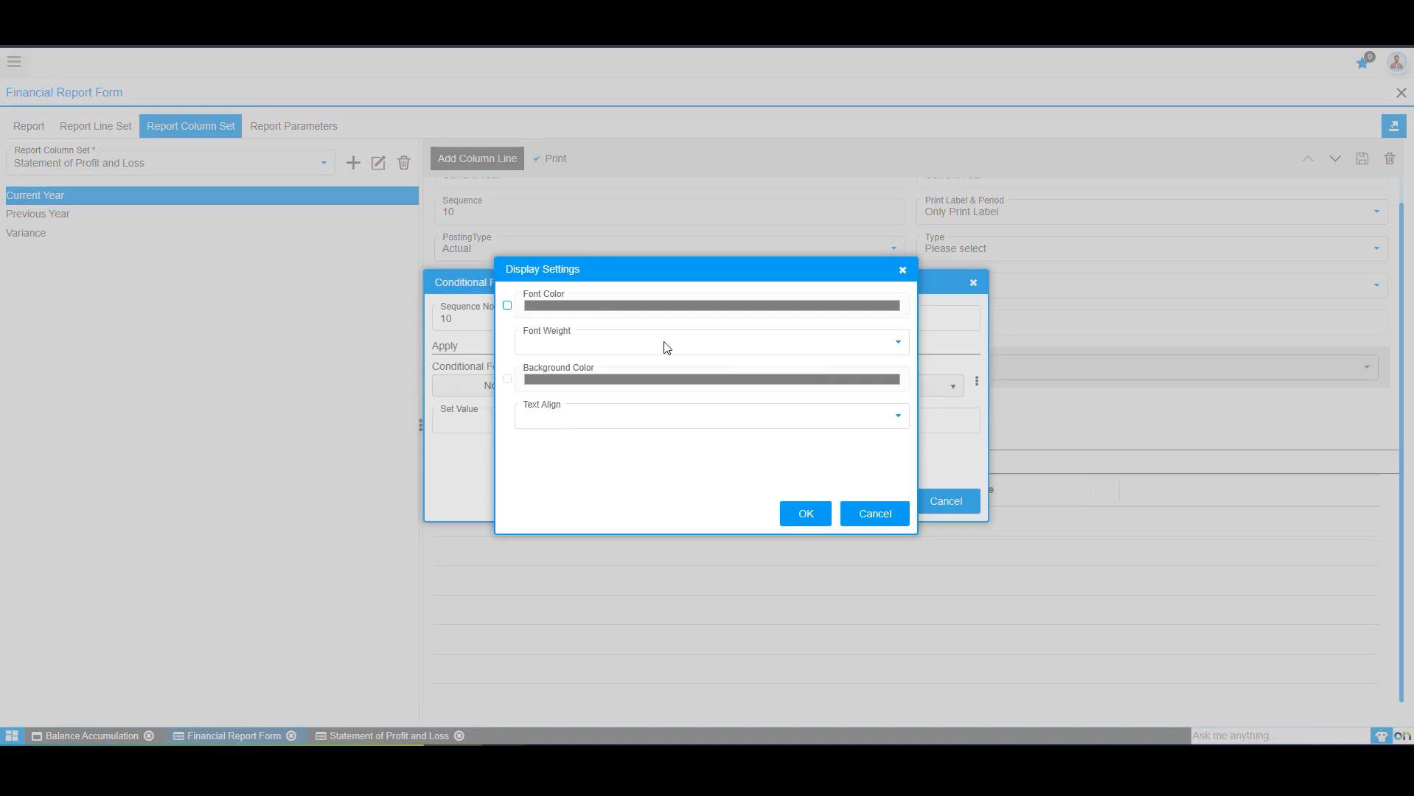
{"action": "left_click", "coordinate": [508, 305]}
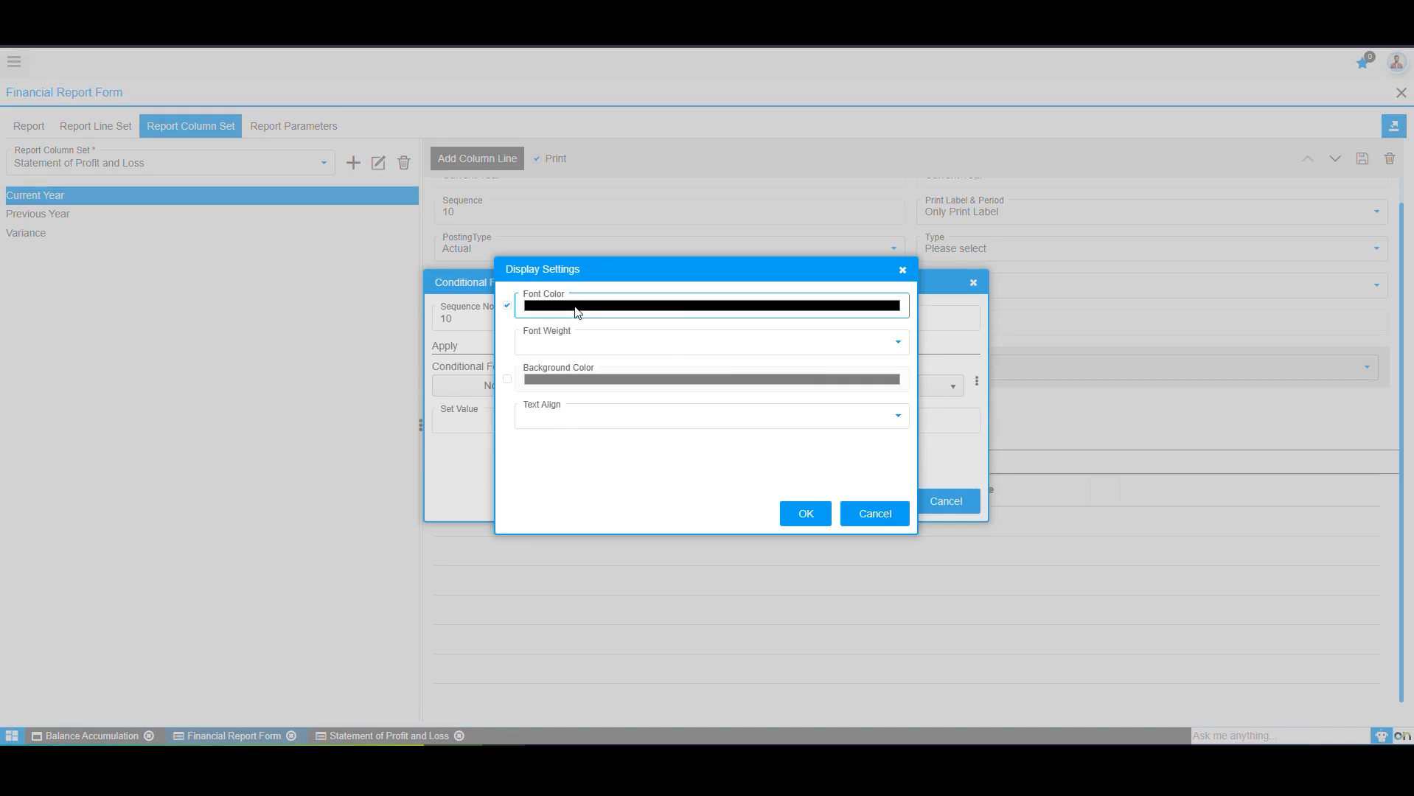
{"action": "left_click", "coordinate": [576, 313]}
{"action": "left_click", "coordinate": [652, 344]}
{"action": "left_click", "coordinate": [688, 318]}
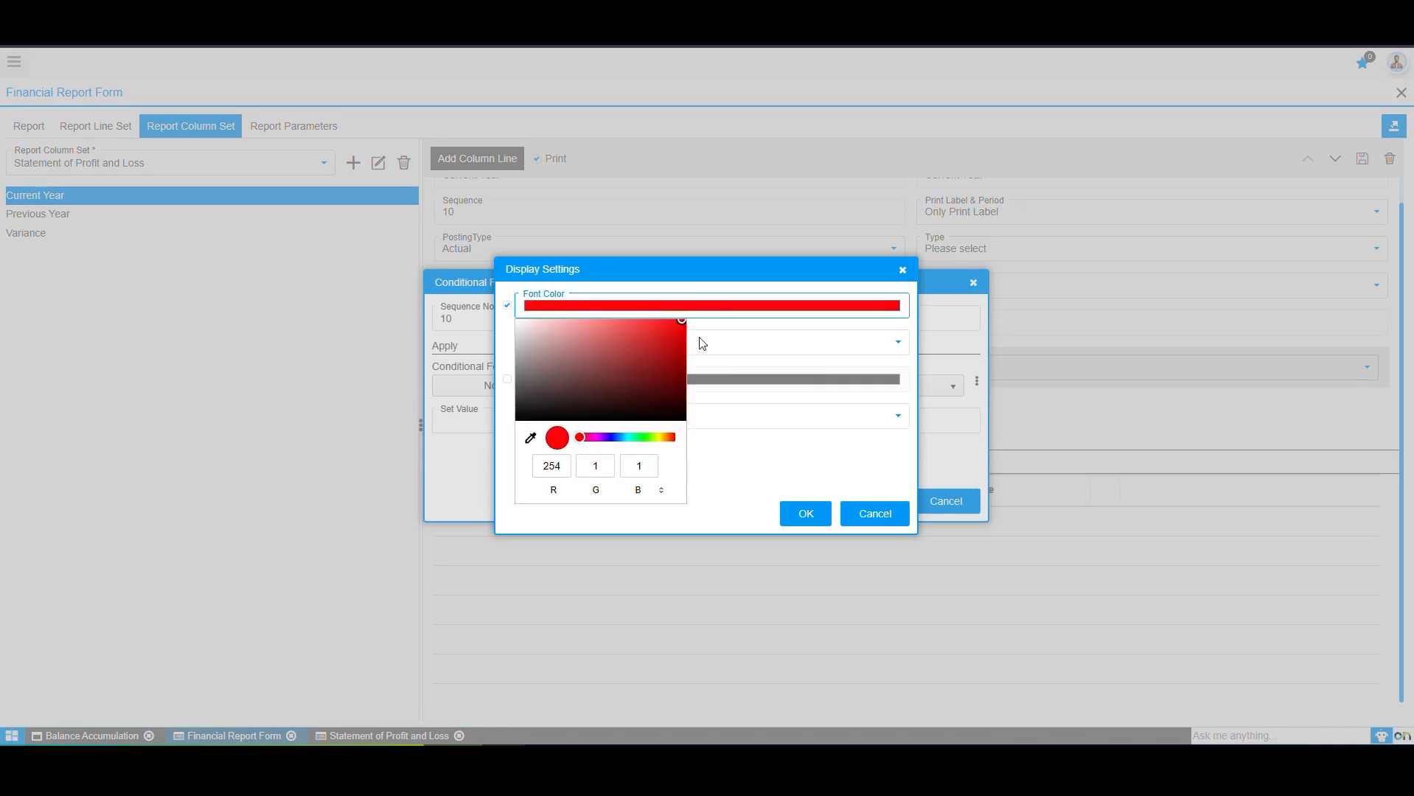
{"action": "left_click", "coordinate": [742, 461]}
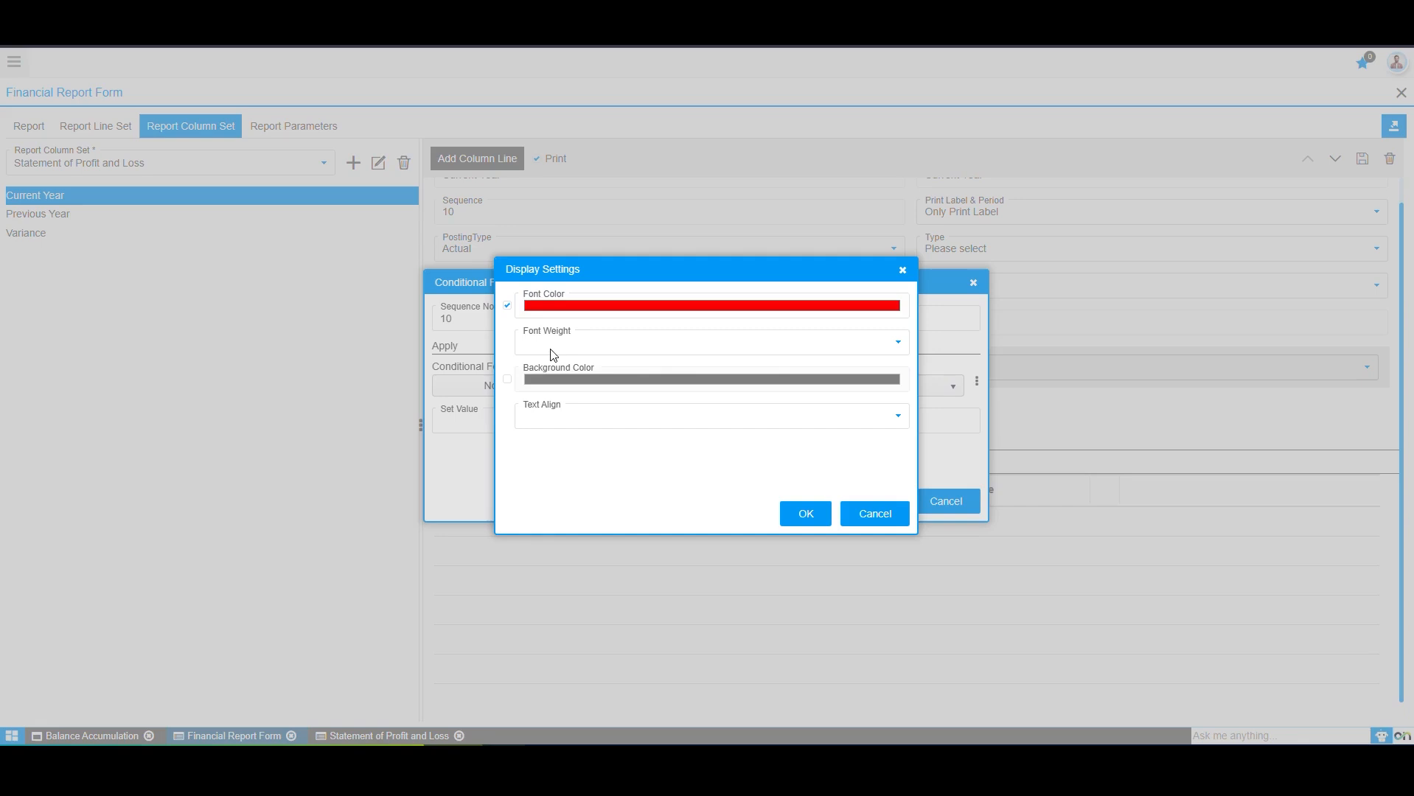
- Set the display setting's font weight to Bold, leave text alignment empty, and apply it to the rule
{"action": "left_click", "coordinate": [578, 353]}
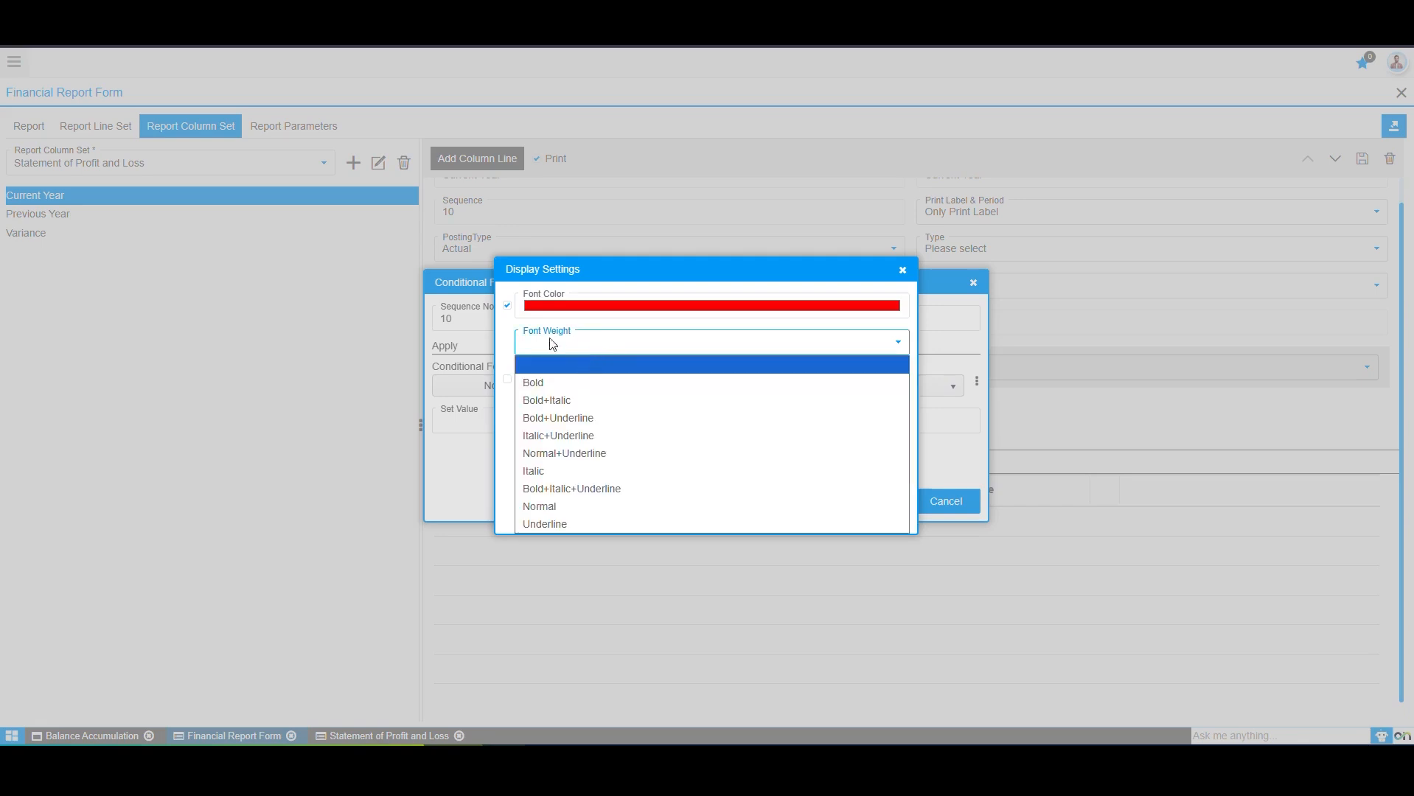
{"action": "left_click", "coordinate": [546, 383]}
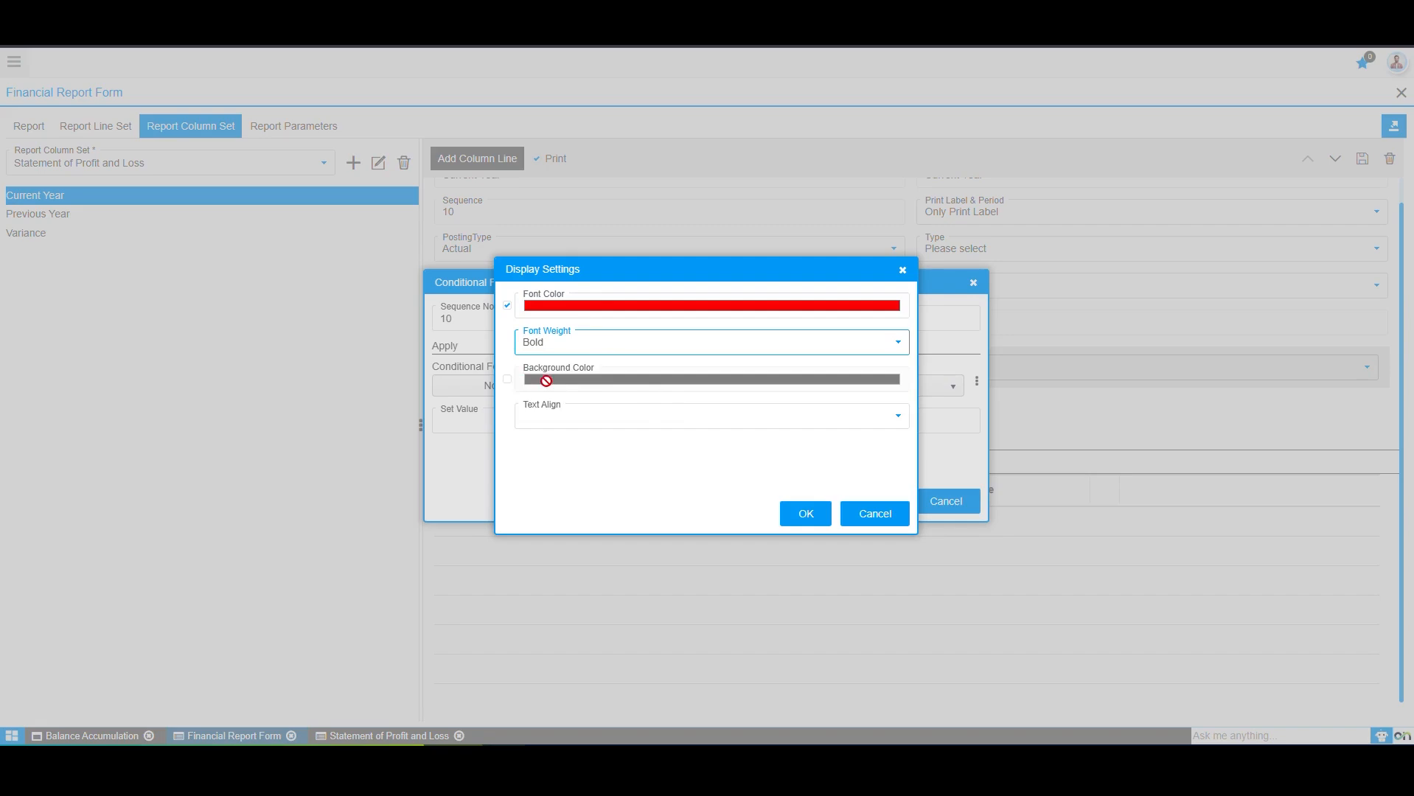
{"action": "left_click", "coordinate": [592, 419]}
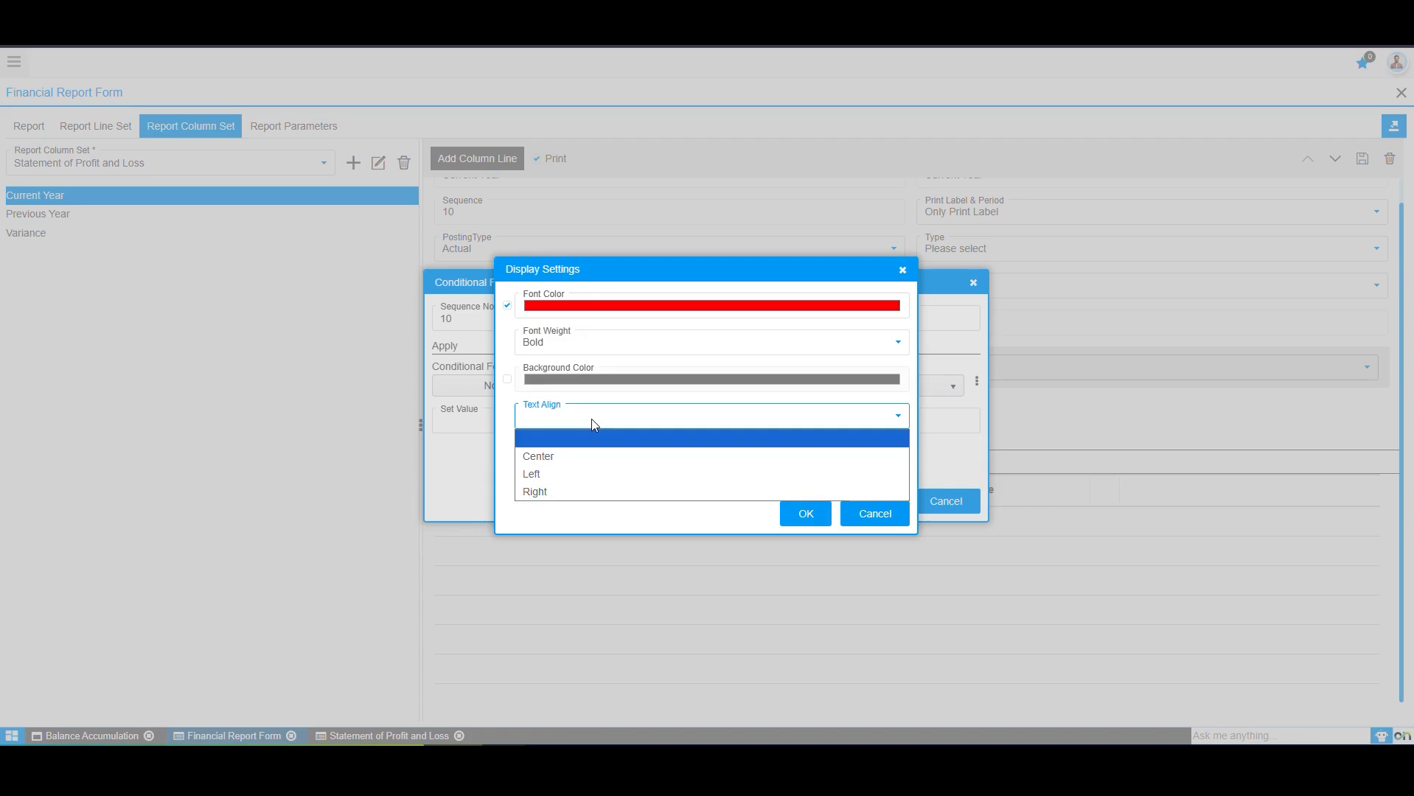
{"action": "left_click", "coordinate": [592, 420]}
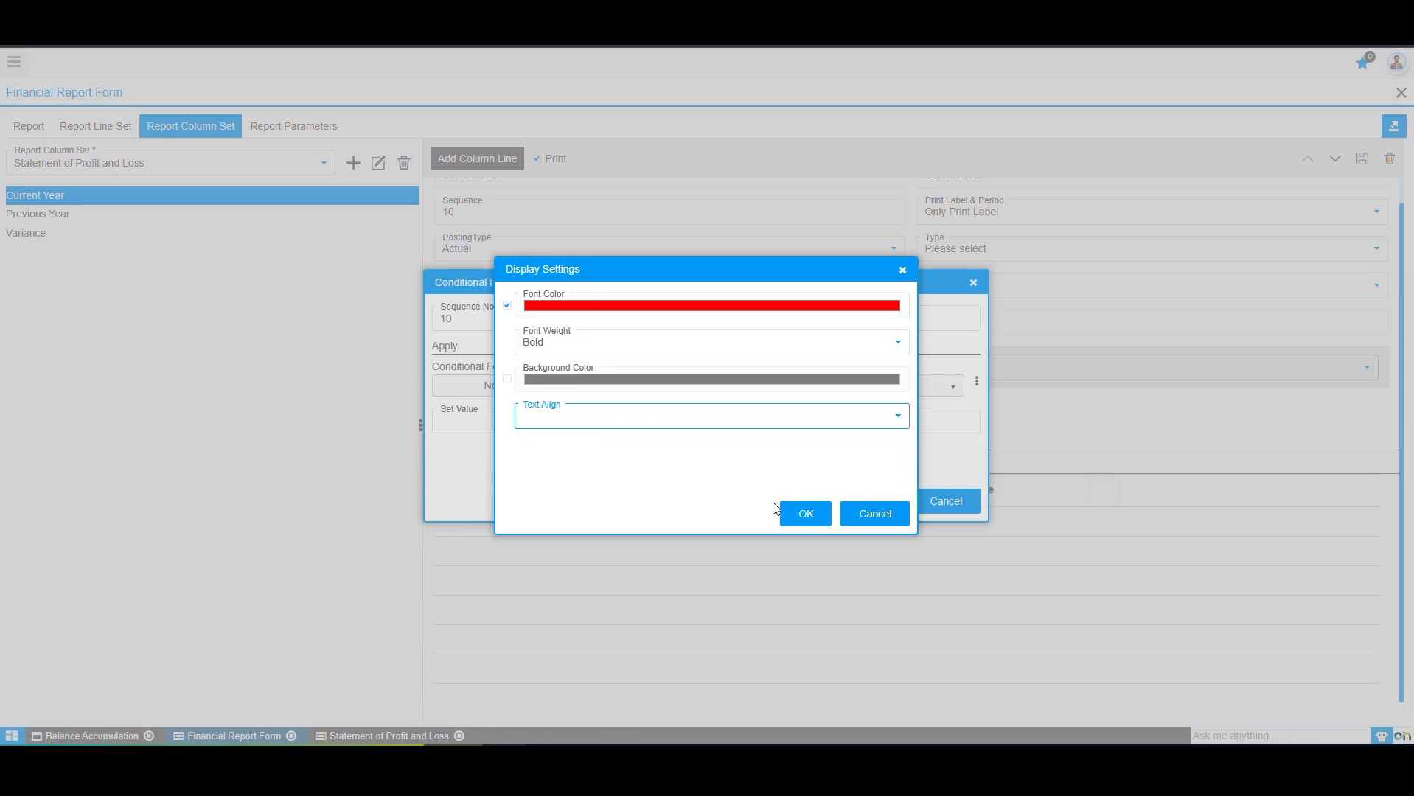
{"action": "left_click", "coordinate": [795, 519]}
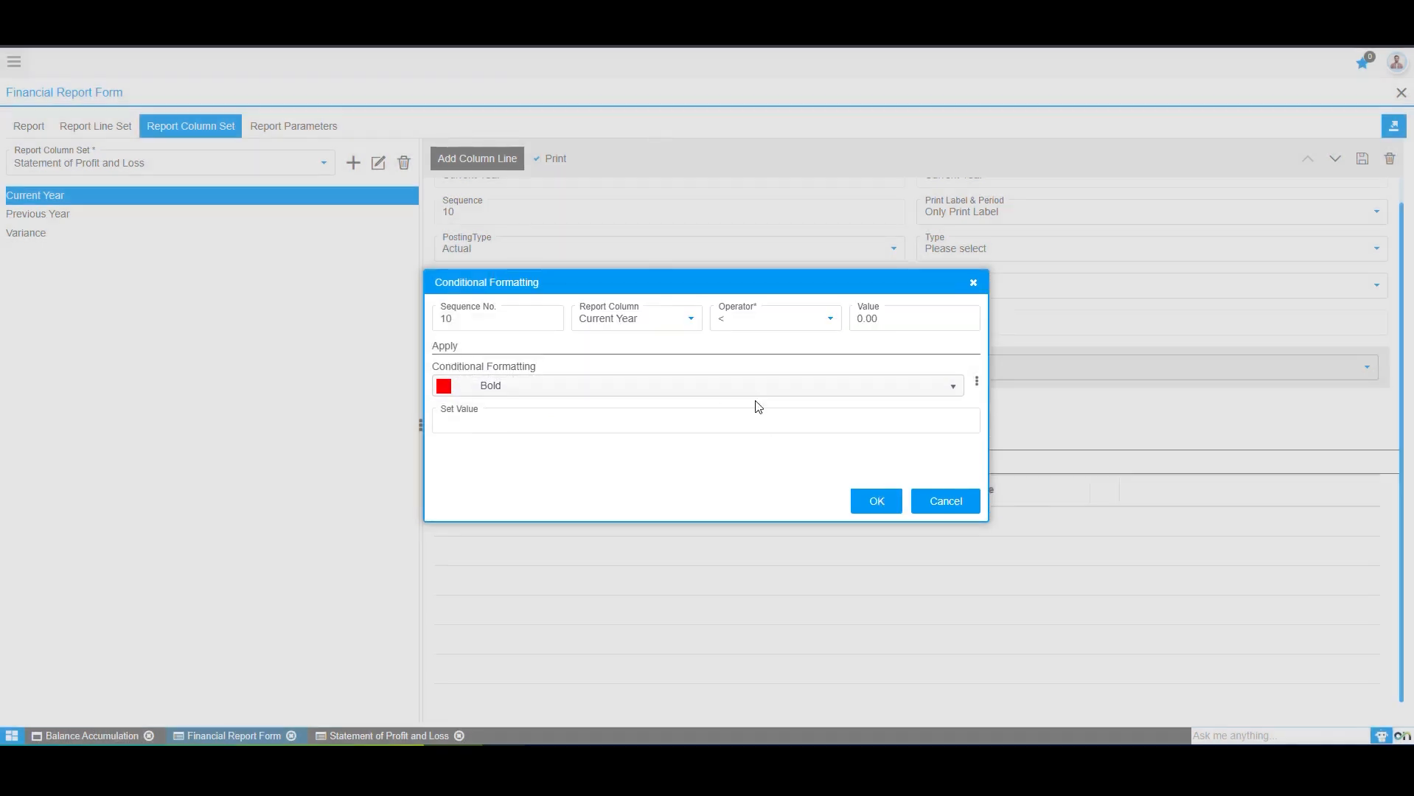
- Leave the rule's set value empty, add it to the Current Year column, and save the column
{"action": "left_click_drag", "start_coordinate": [439, 366], "coordinate": [560, 372]}
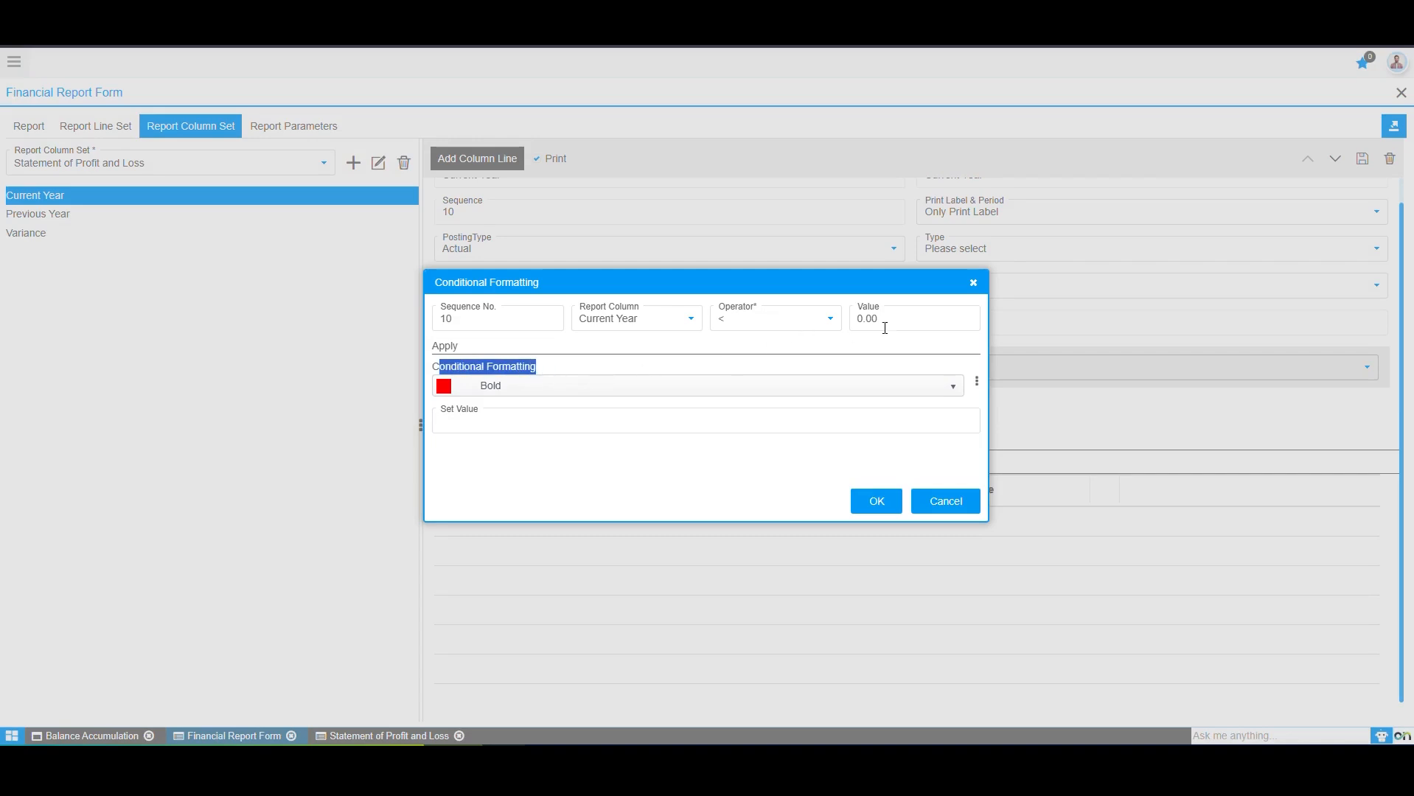
{"action": "left_click", "coordinate": [527, 420]}
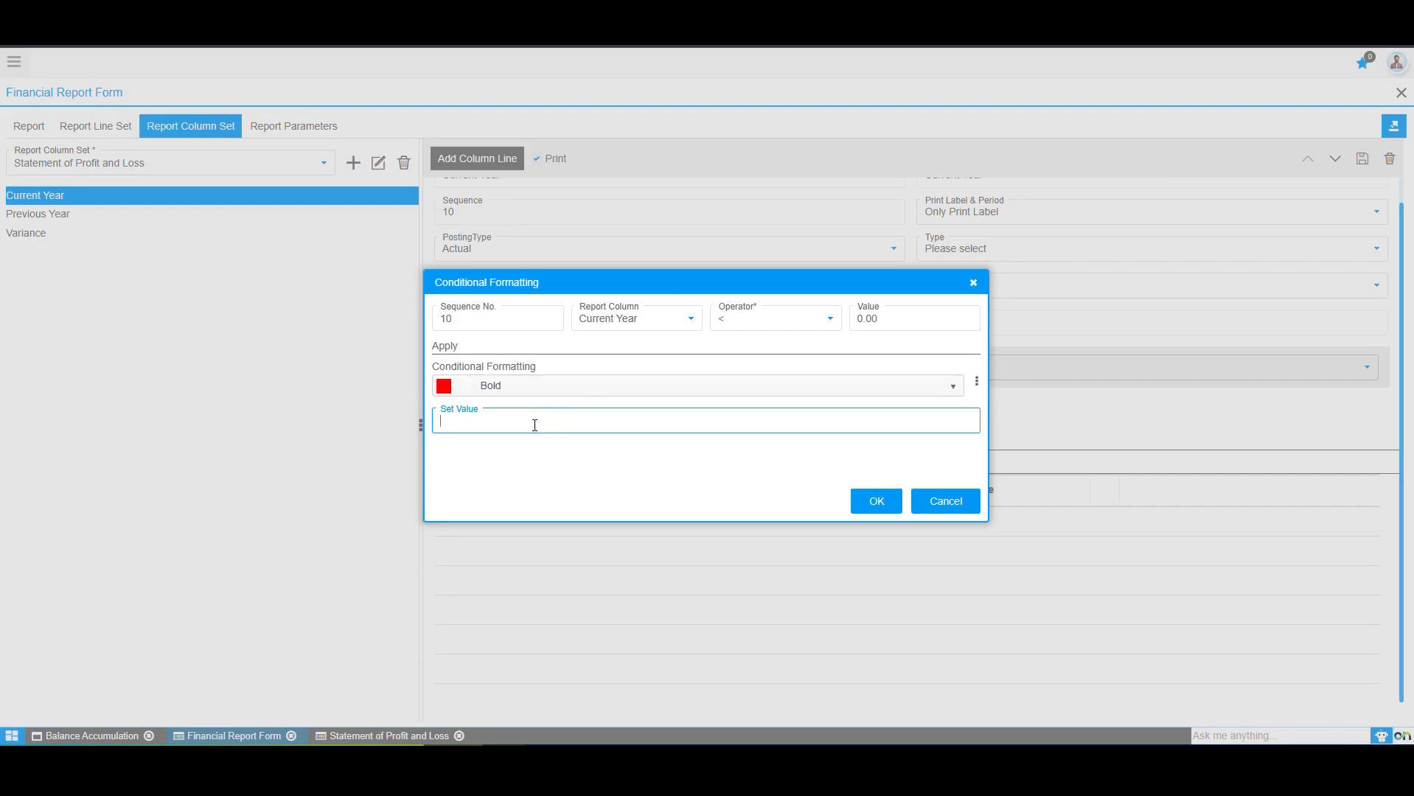
{"action": "type", "text": "0"}
{"action": "key", "text": "BackSpace"}
{"action": "left_click", "coordinate": [516, 389]}
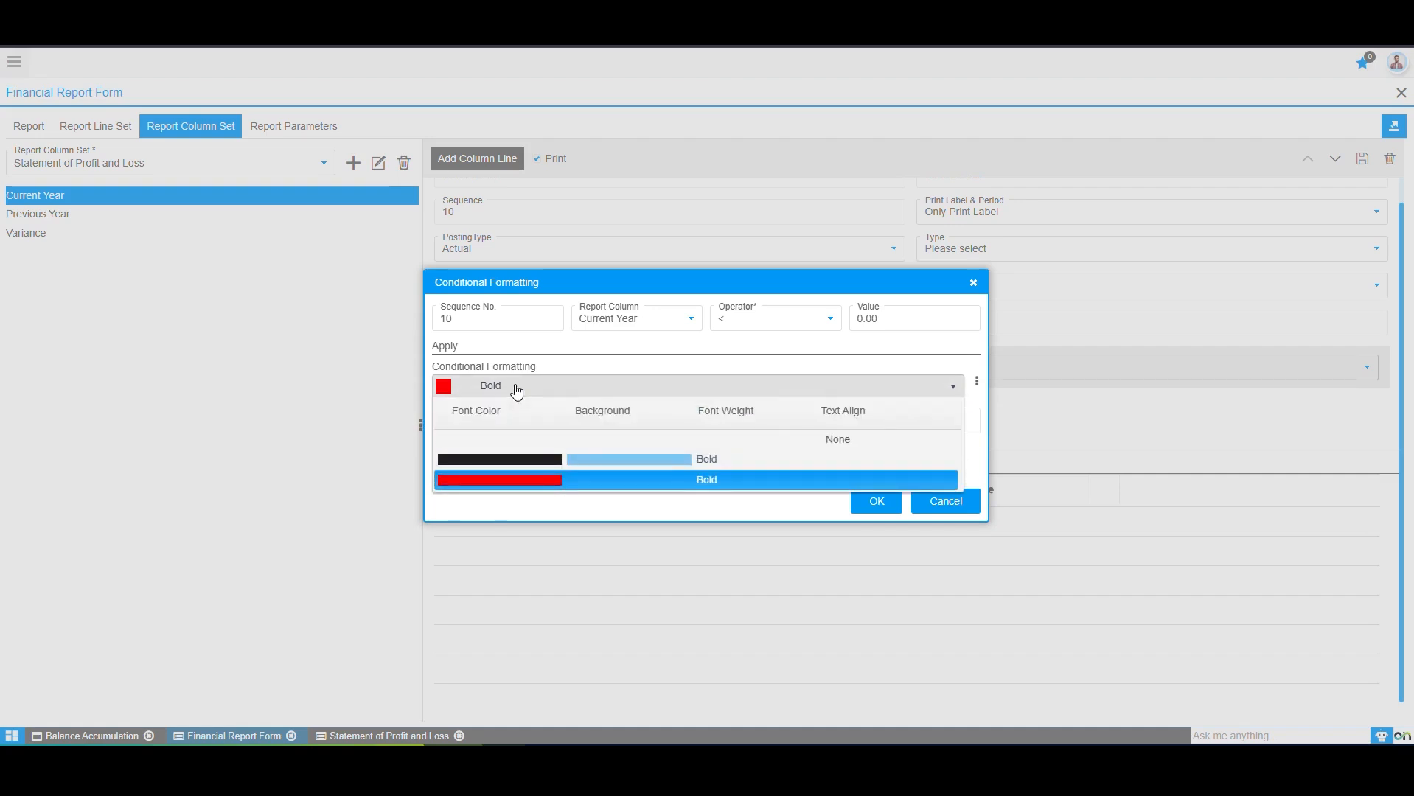
{"action": "left_click", "coordinate": [516, 391]}
{"action": "left_click", "coordinate": [856, 508]}
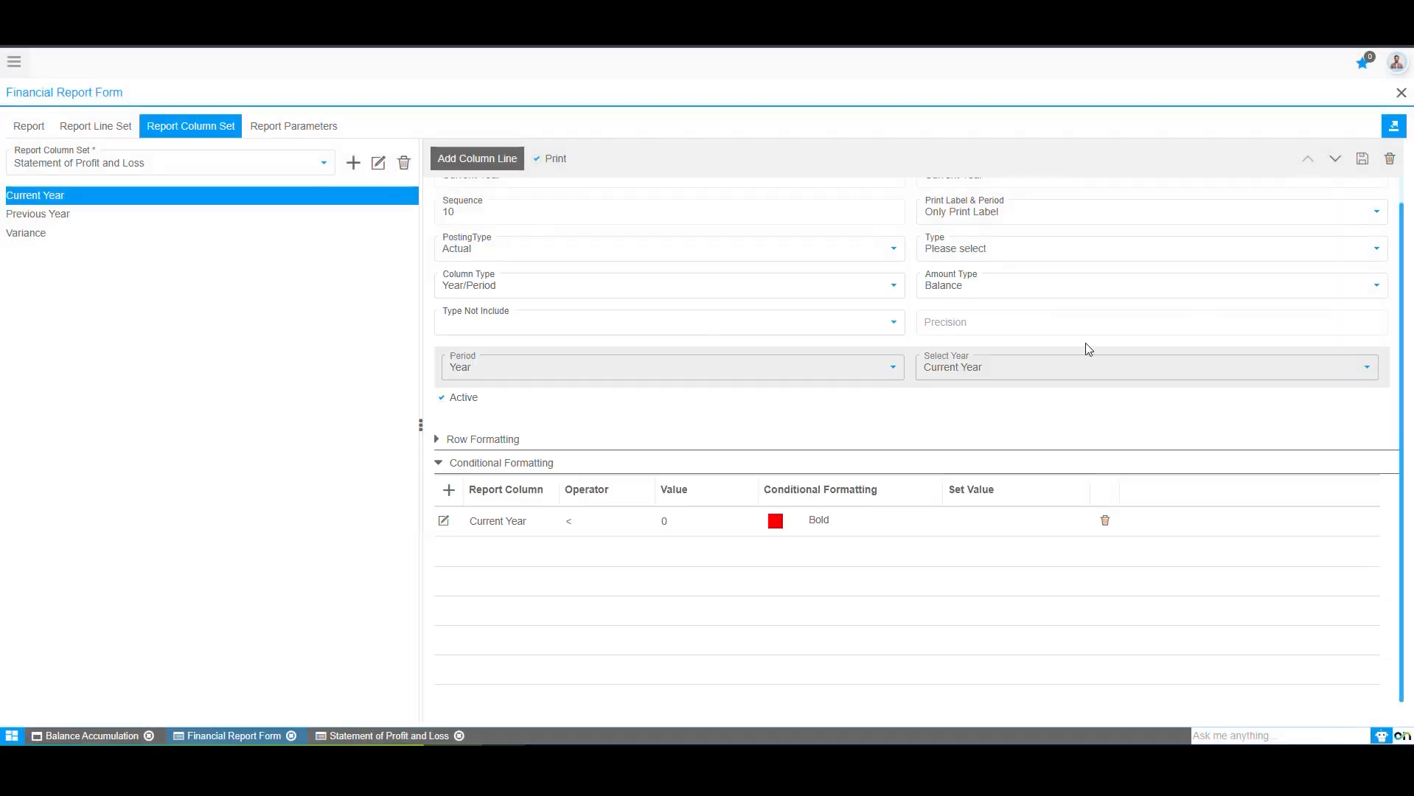
{"action": "left_click", "coordinate": [1362, 159]}
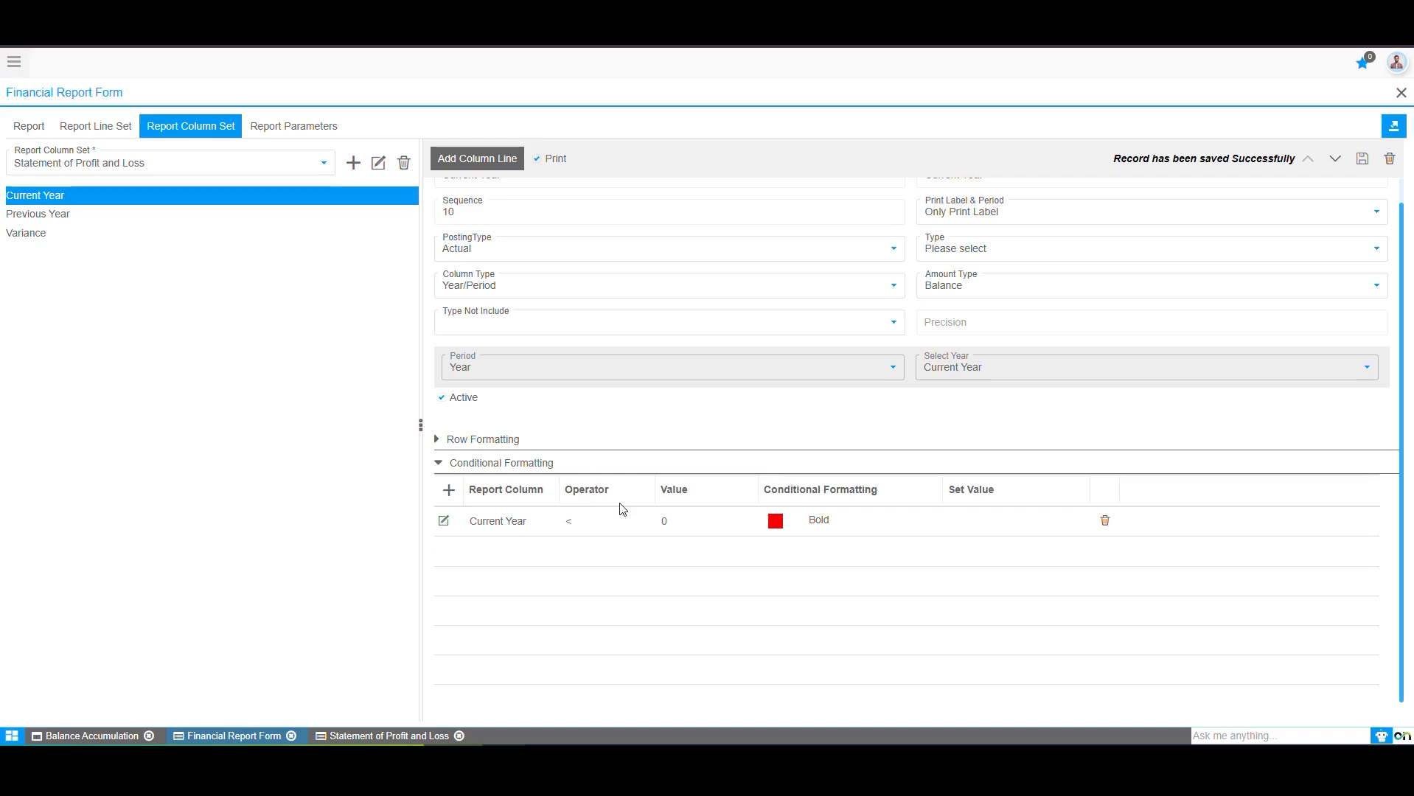
- Check the new conditional formatting form of the Previous Year column and close it without adding a rule
{"action": "left_click", "coordinate": [94, 215]}
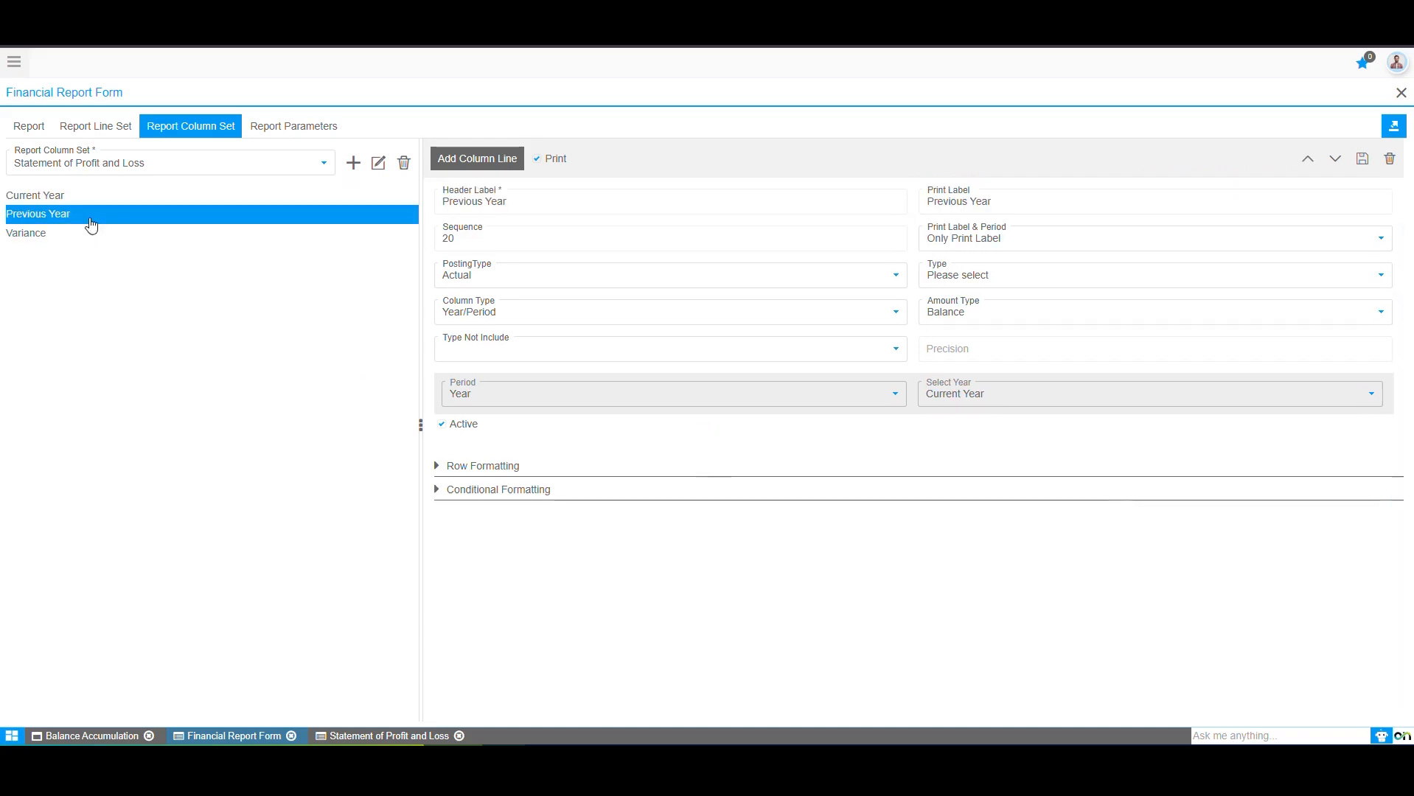
{"action": "left_click", "coordinate": [448, 516]}
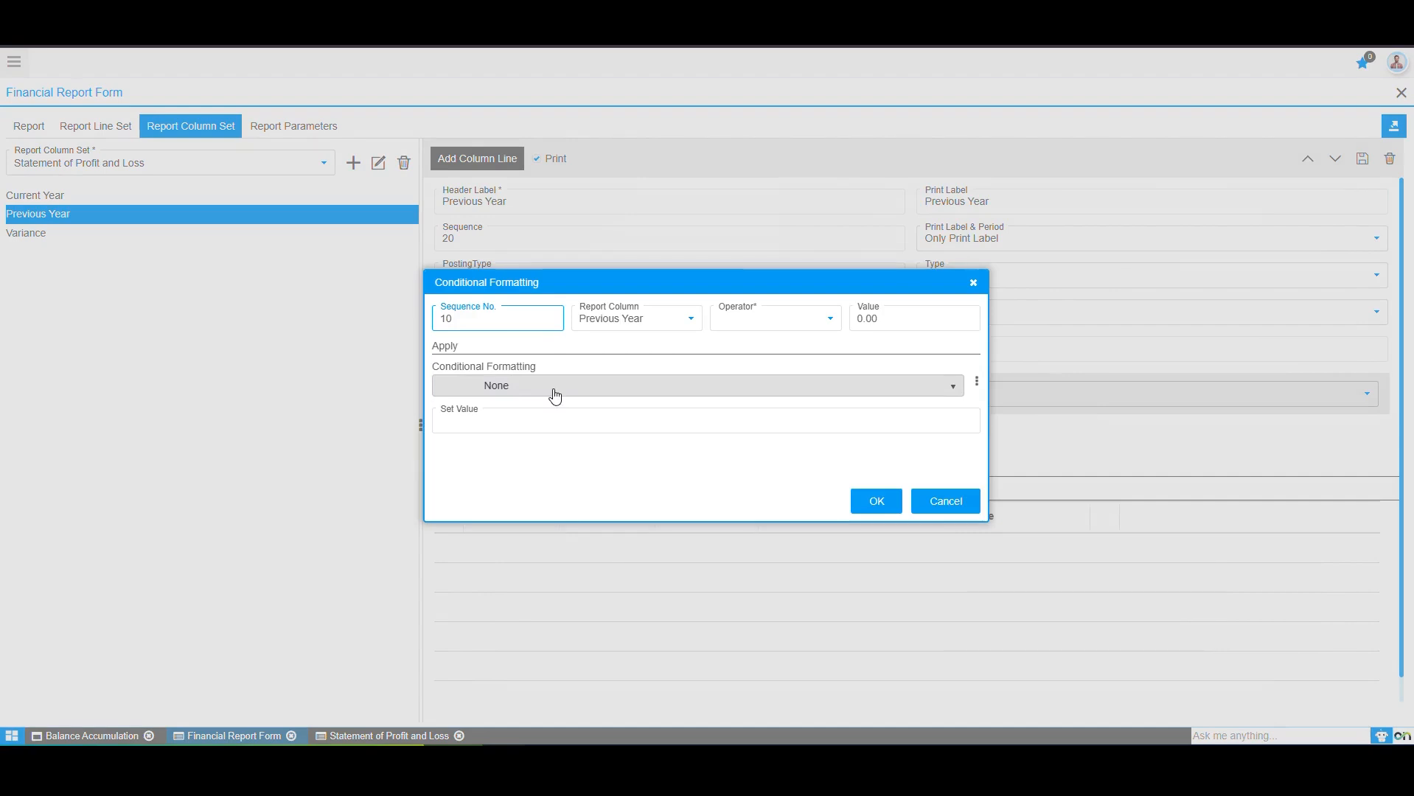
{"action": "left_click", "coordinate": [972, 284]}
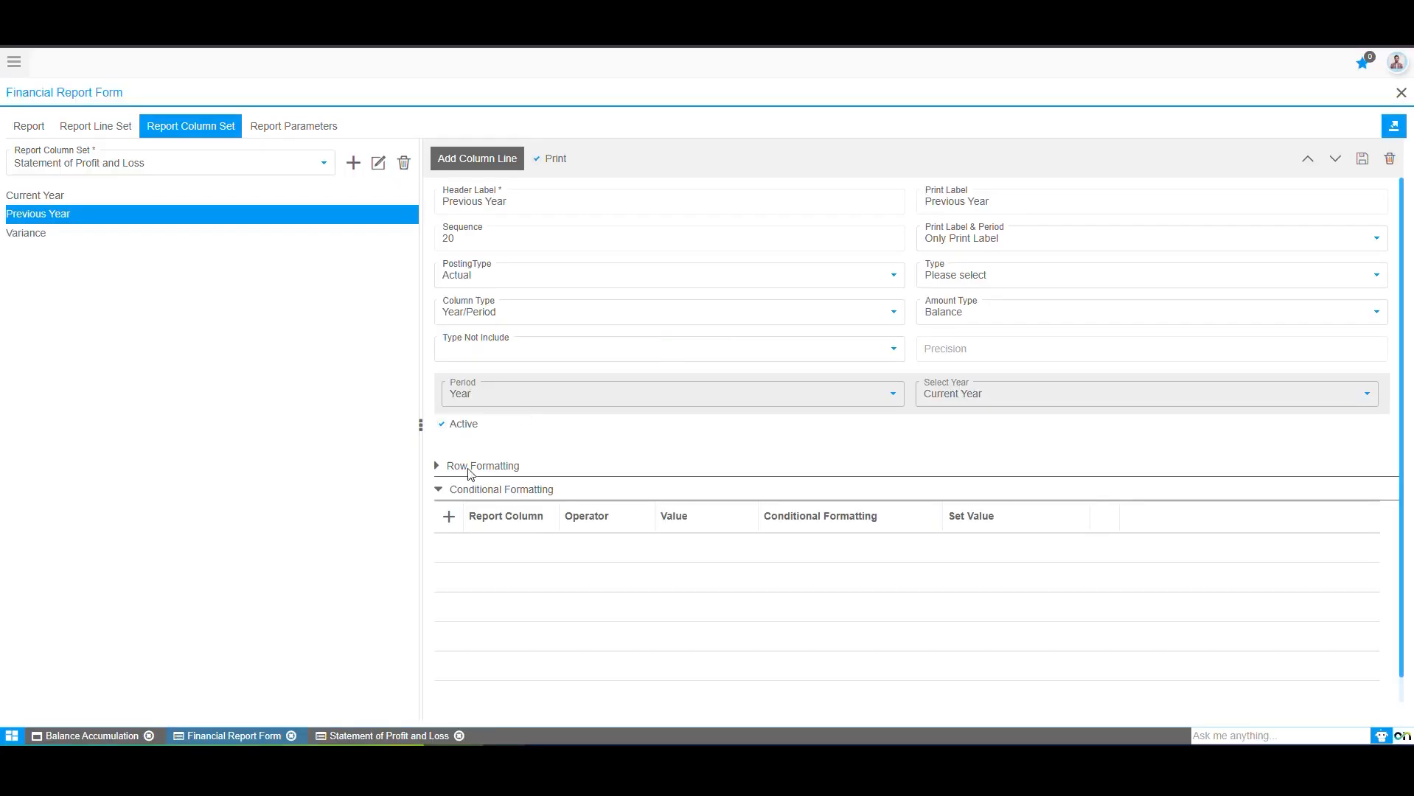
- Review the Revenue and Total Revenue rows in the generated Statement of Profit and Loss report
{"action": "left_click", "coordinate": [383, 735]}
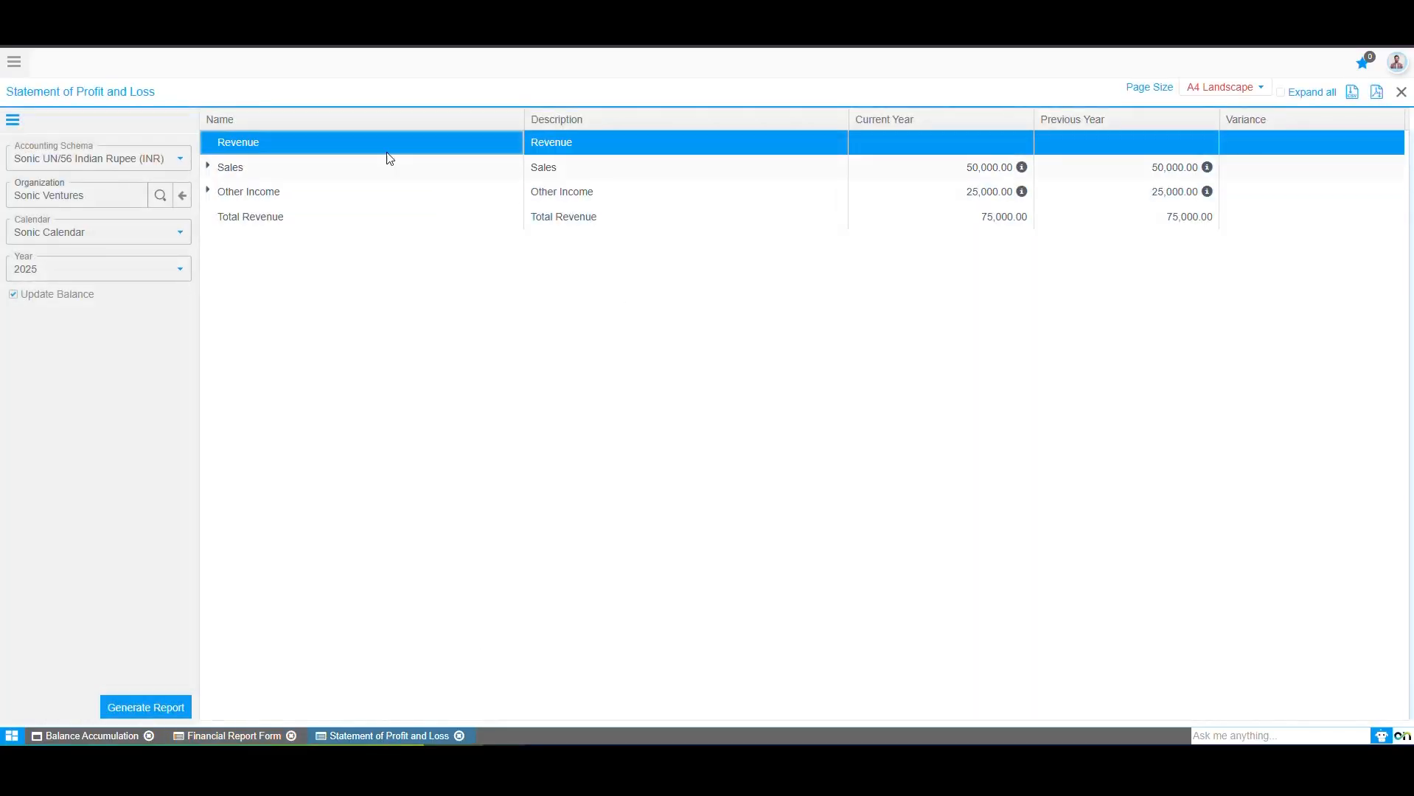
{"action": "left_click", "coordinate": [421, 219]}
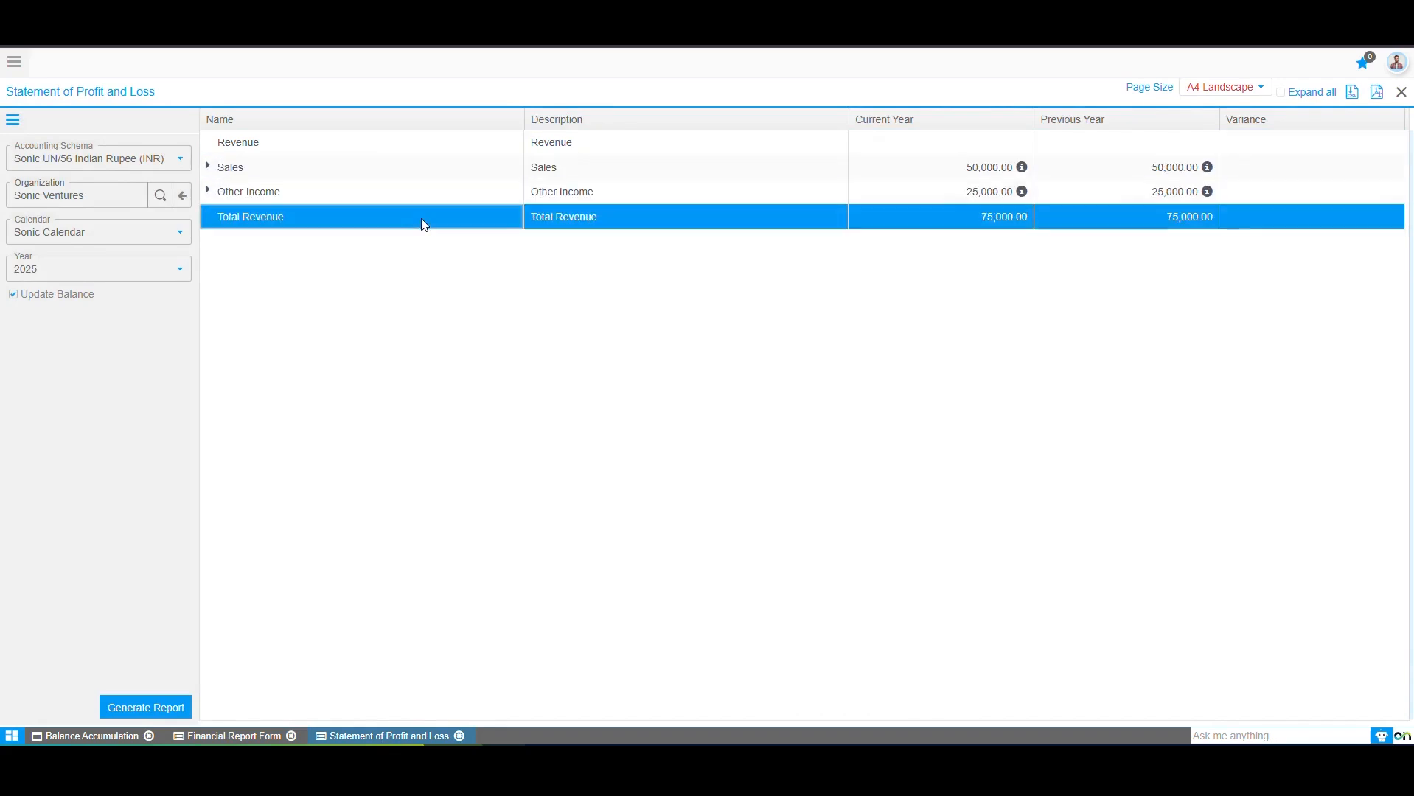
{"action": "double_click", "coordinate": [308, 142]}
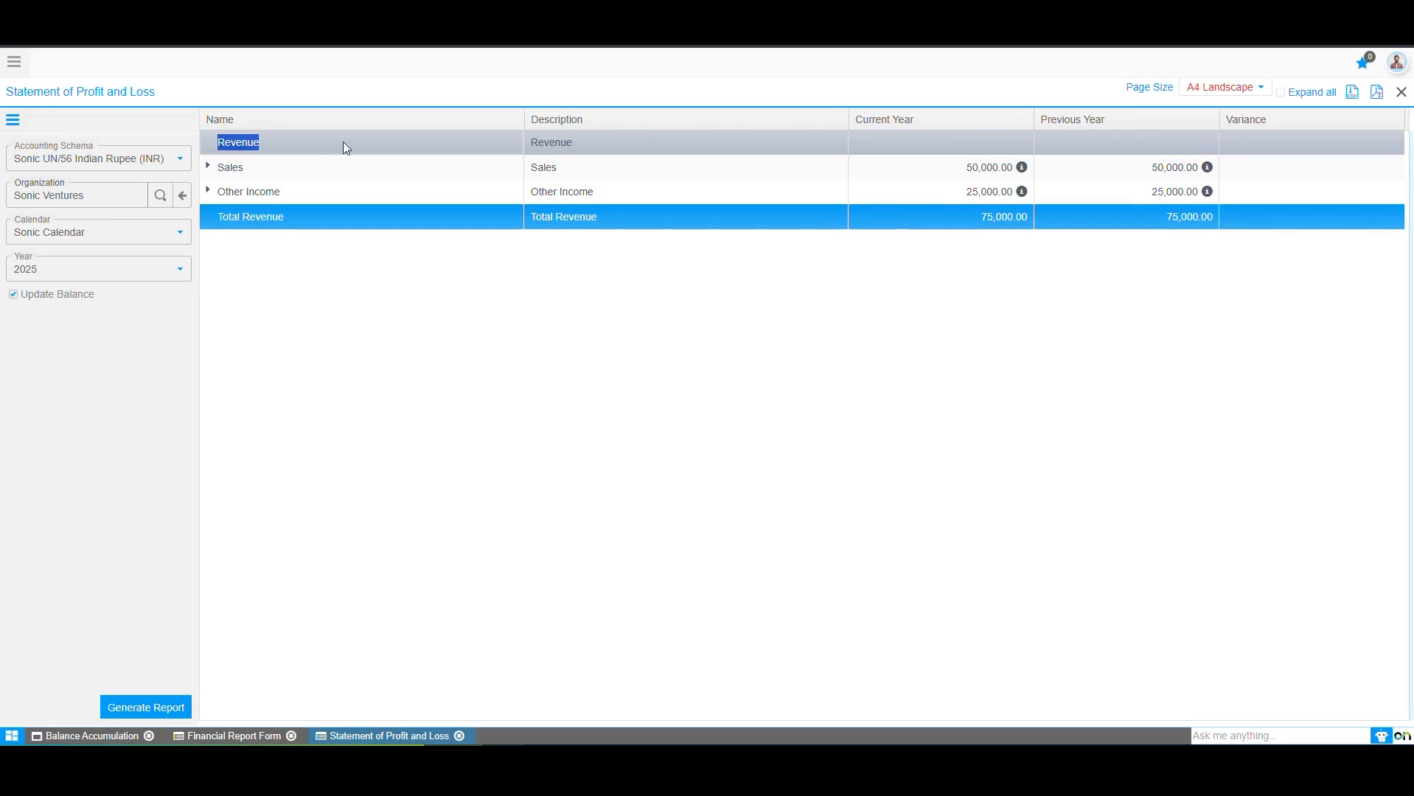
{"action": "left_click", "coordinate": [620, 141]}
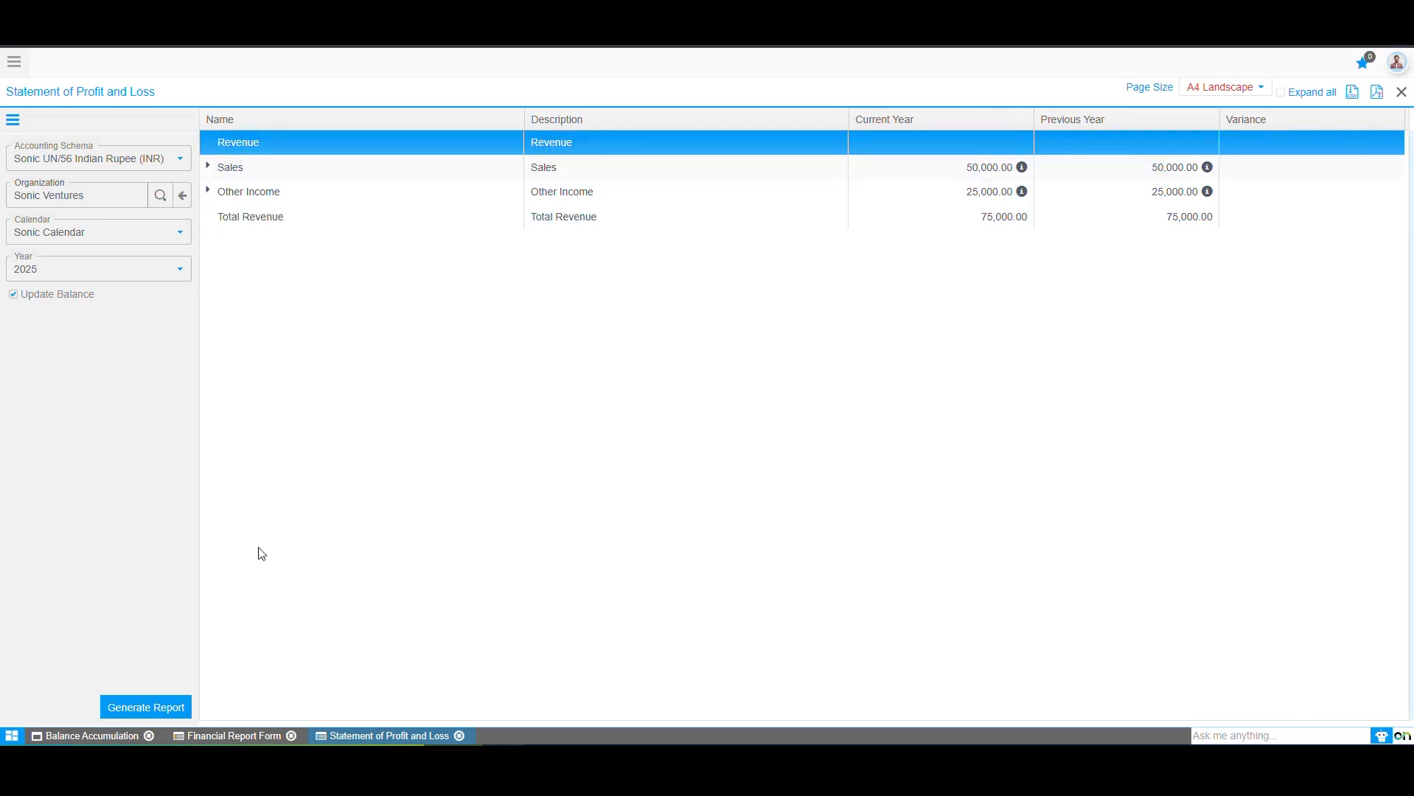
- Start a new display setting for the row line formatting of the Revenue line in the Statement of Profit and Loss line set
{"action": "left_click", "coordinate": [209, 736]}
{"action": "left_click", "coordinate": [95, 127]}
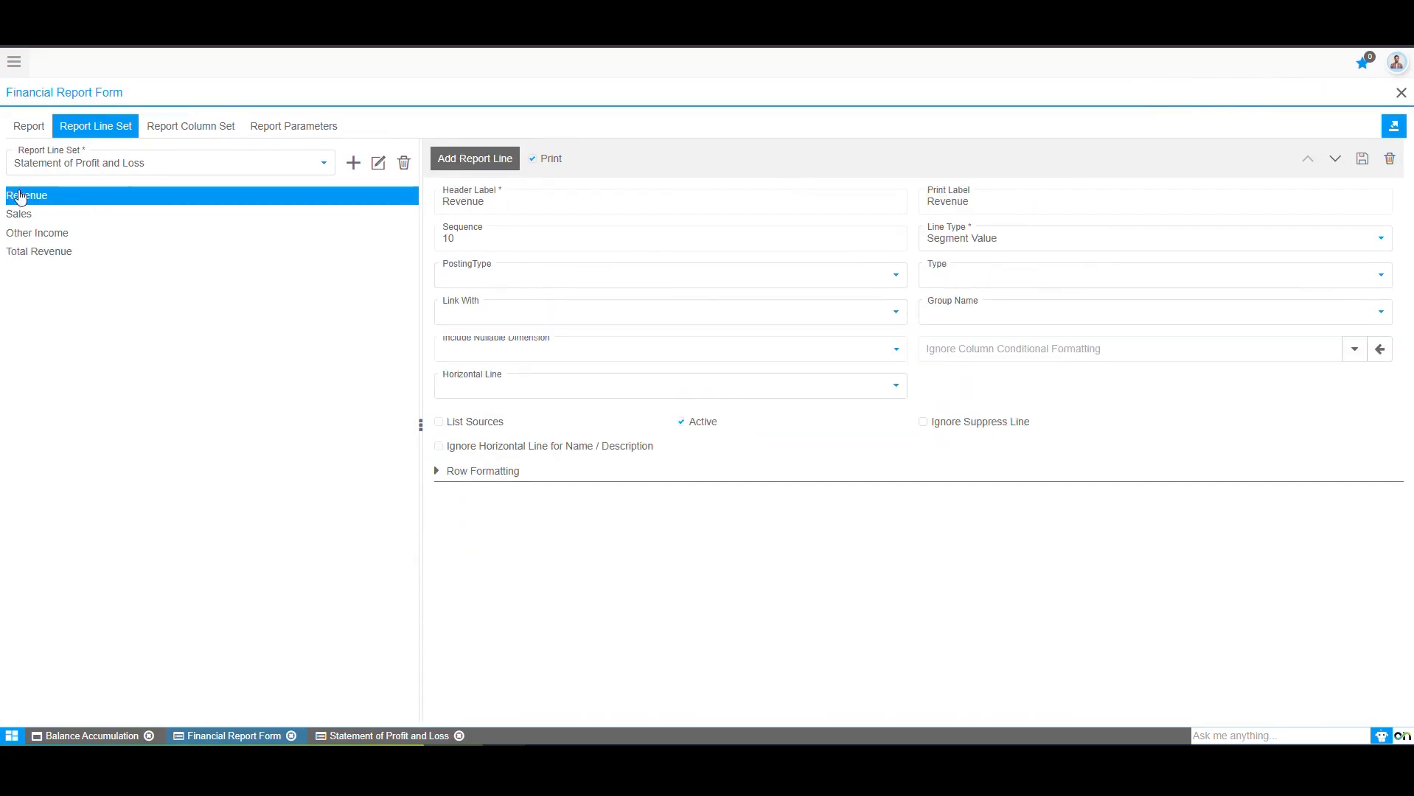
{"action": "left_click", "coordinate": [449, 472]}
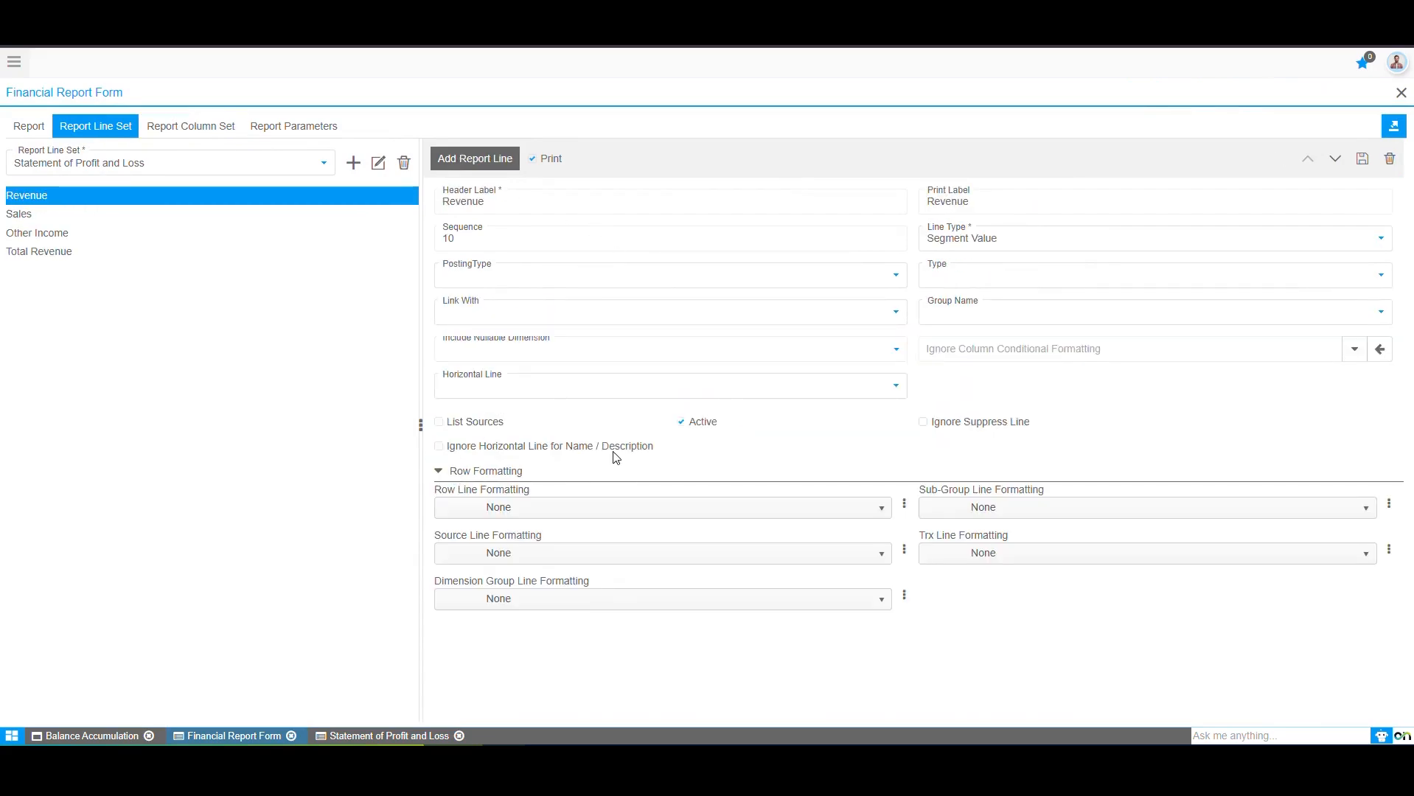
{"action": "left_click_drag", "start_coordinate": [434, 490], "coordinate": [519, 495]}
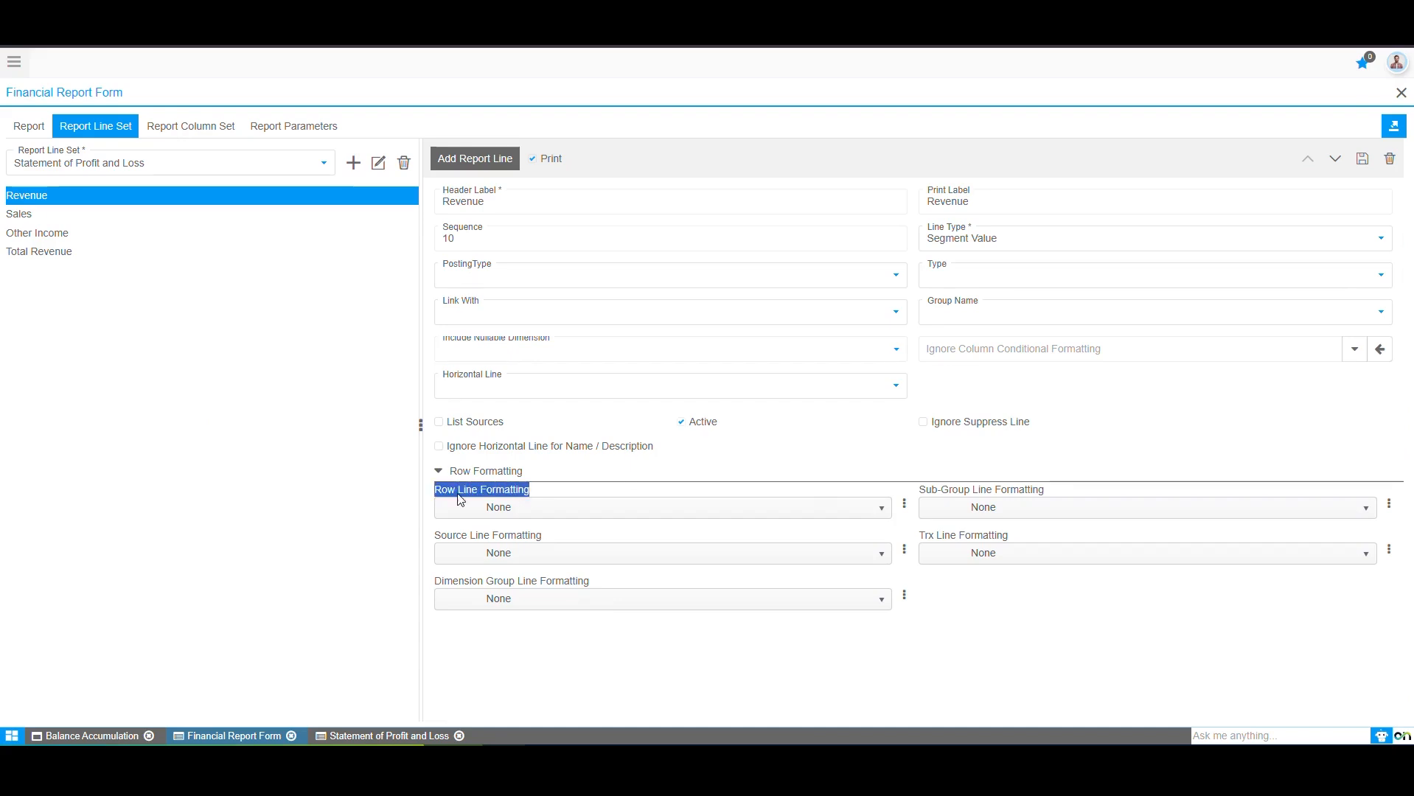
{"action": "left_click", "coordinate": [885, 510]}
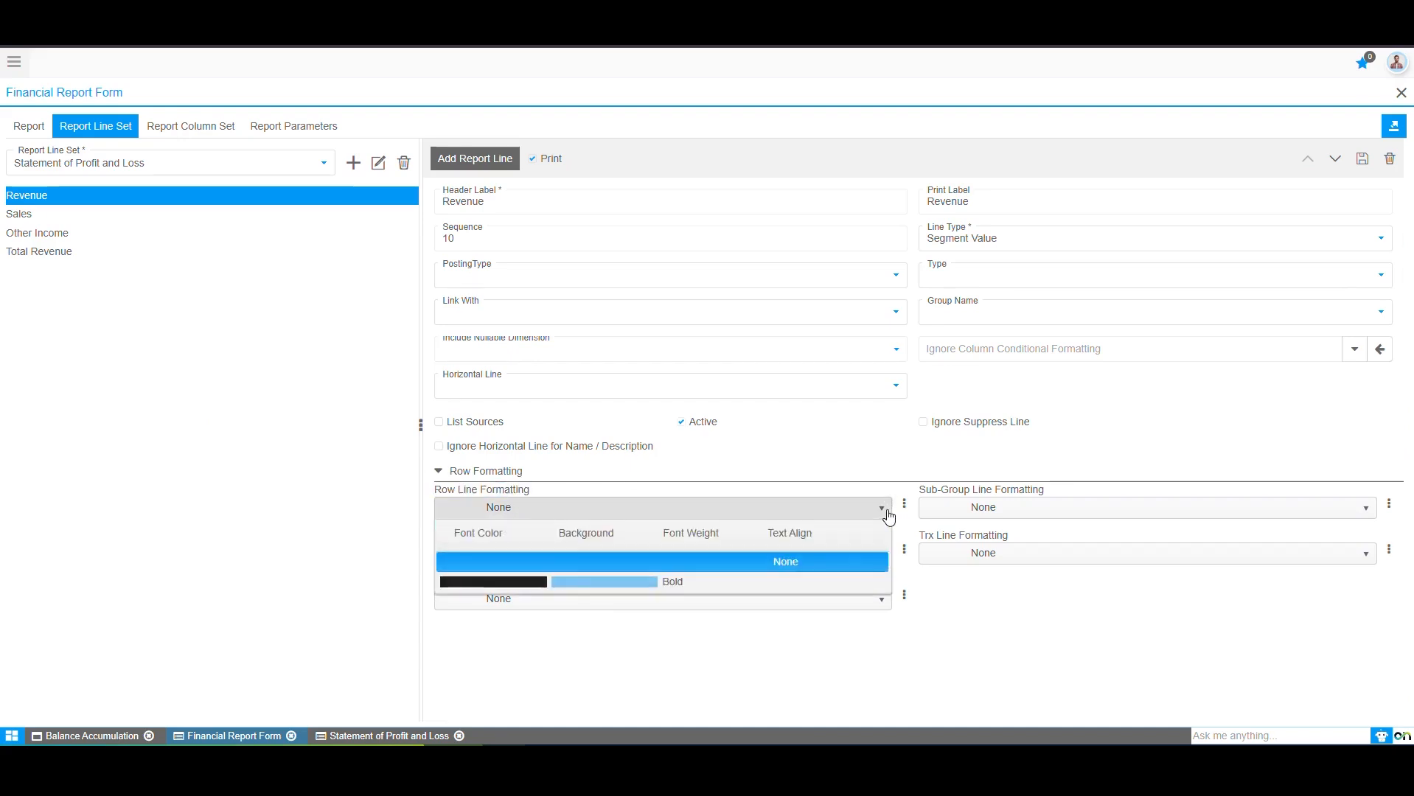
{"action": "left_click", "coordinate": [904, 504]}
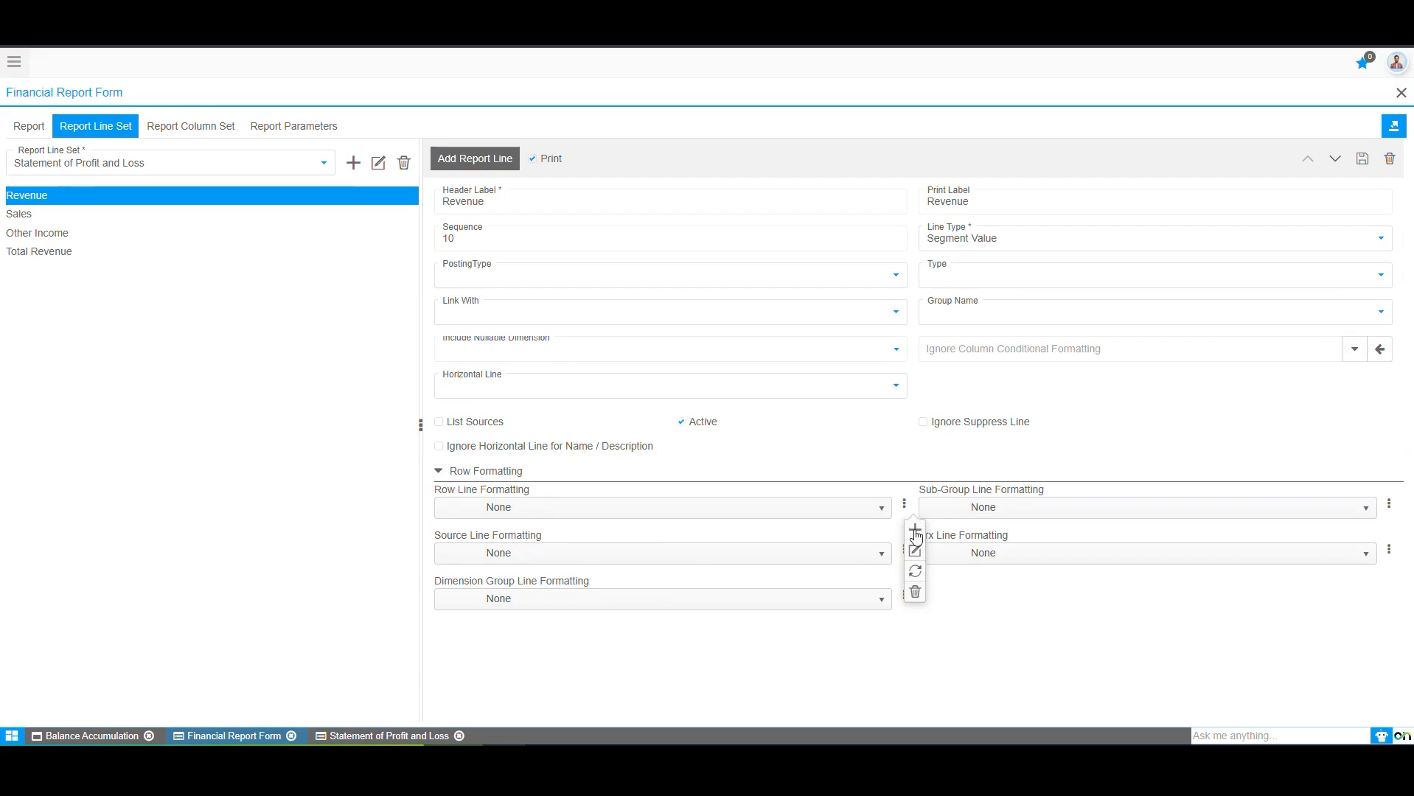
{"action": "left_click", "coordinate": [914, 530]}
- Enable a black font color, set the font weight to Bold+Italic, and enable a light pink background color
{"action": "left_click", "coordinate": [507, 305]}
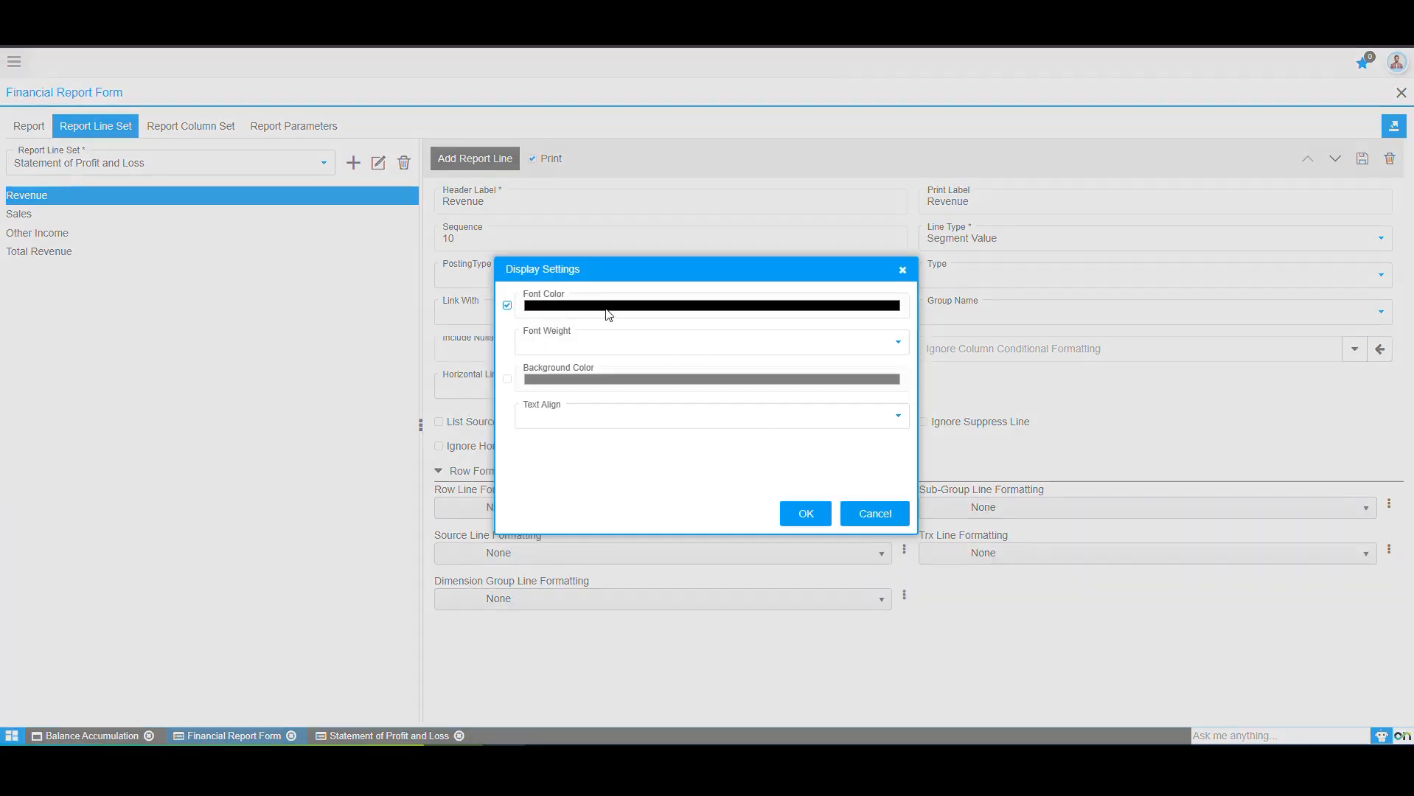
{"action": "left_click", "coordinate": [557, 346]}
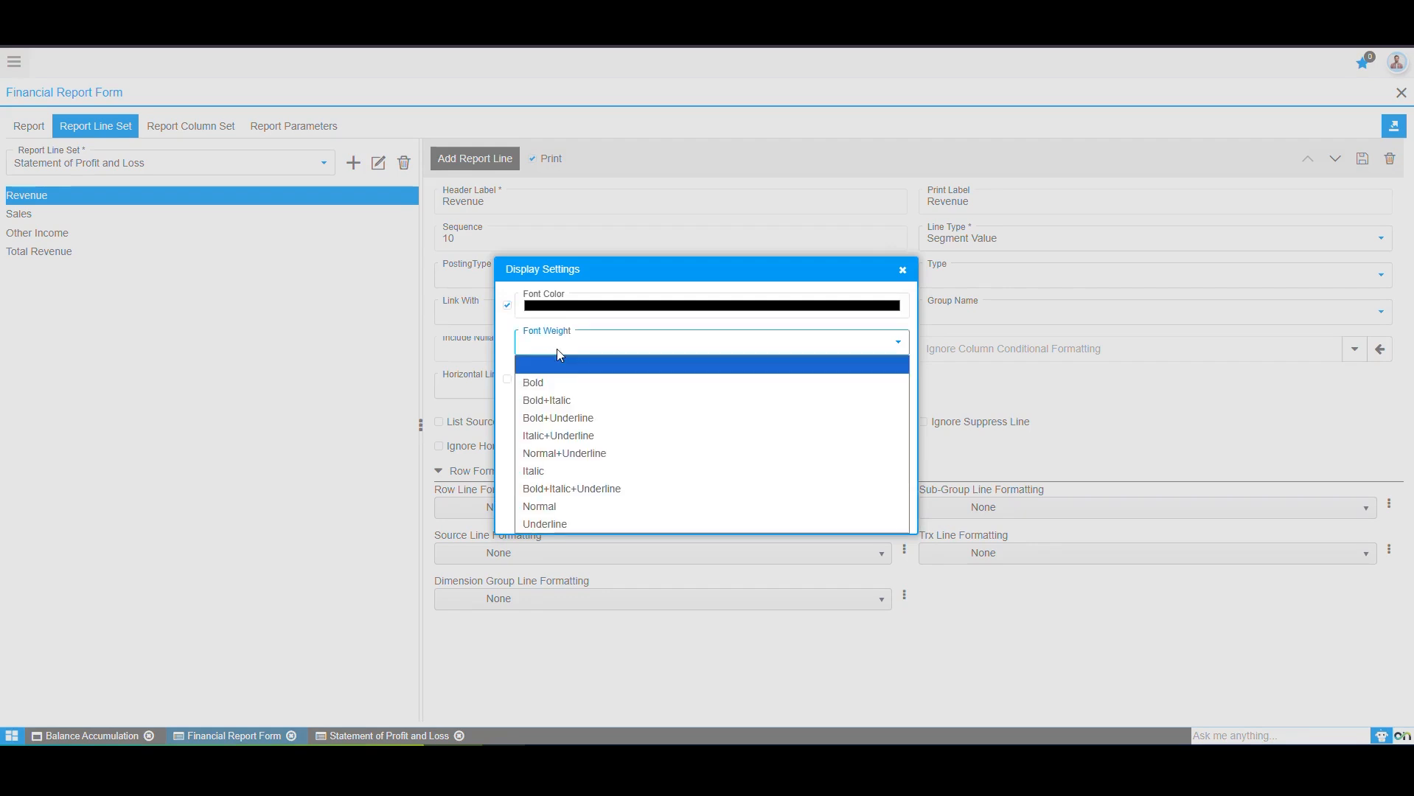
{"action": "left_click", "coordinate": [562, 402]}
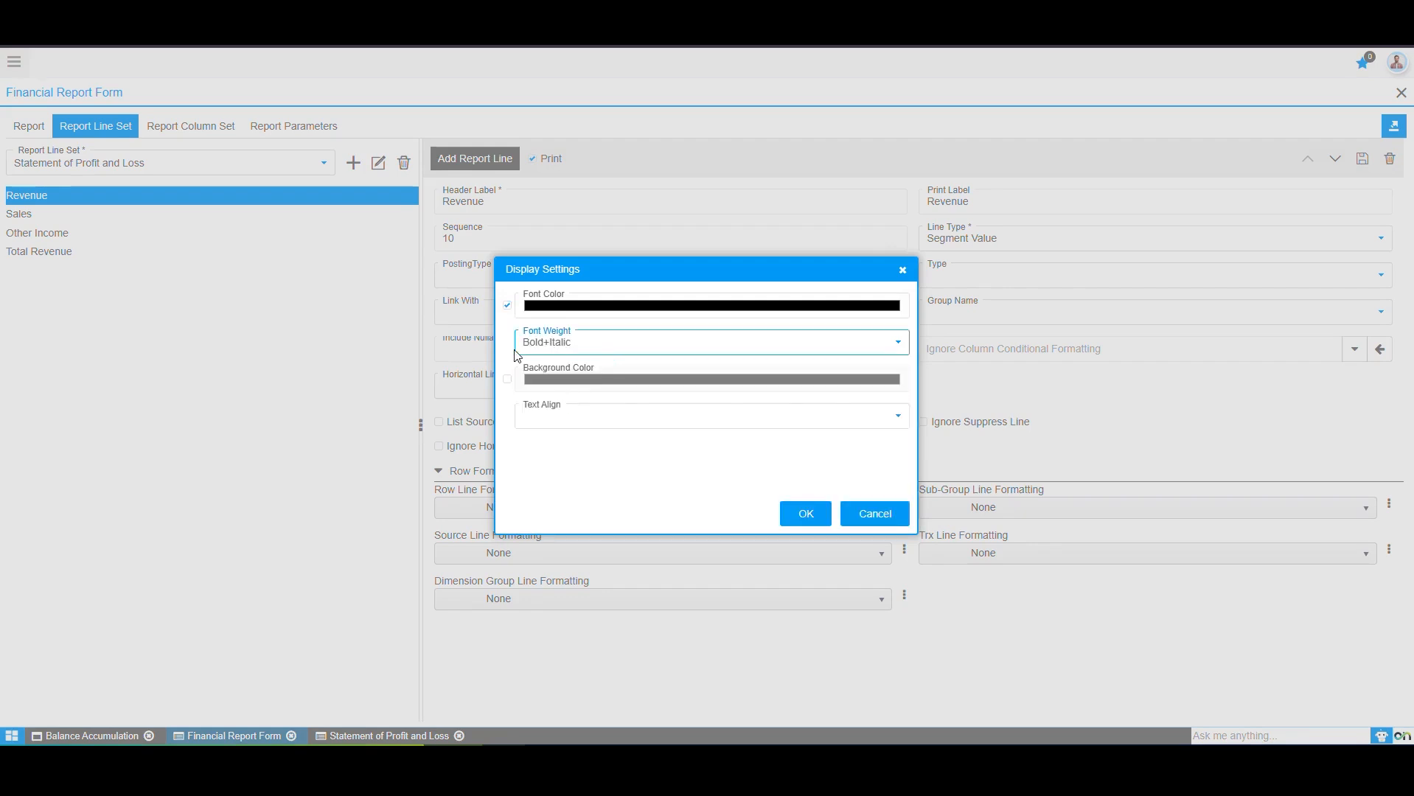
{"action": "left_click", "coordinate": [507, 380]}
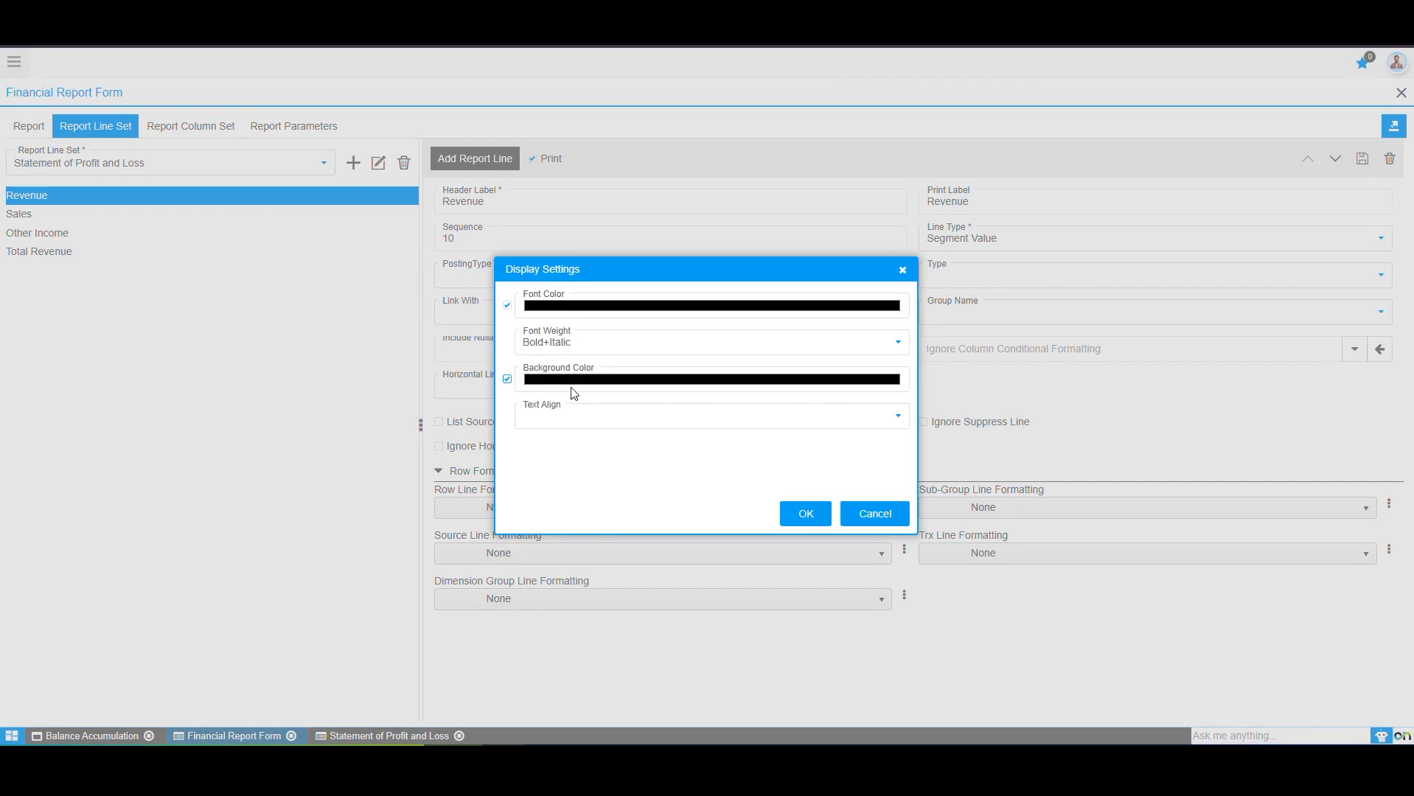
{"action": "left_click", "coordinate": [595, 381]}
{"action": "left_click_drag", "start_coordinate": [517, 489], "coordinate": [530, 385]}
{"action": "left_click", "coordinate": [756, 497]}
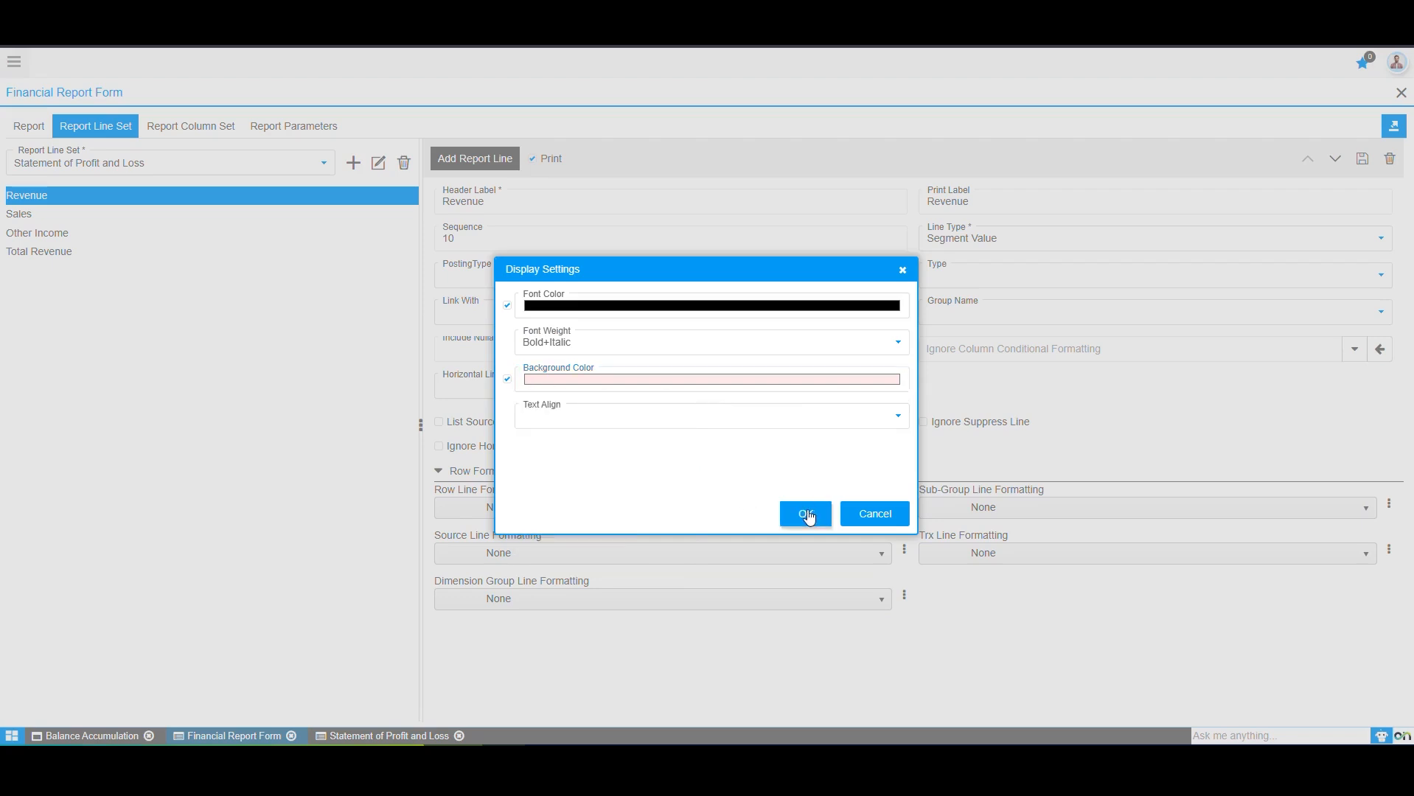
- Apply and save the Revenue line's new row formatting, and regenerate the Statement of Profit and Loss report
{"action": "left_click", "coordinate": [806, 513]}
{"action": "left_click", "coordinate": [1362, 159]}
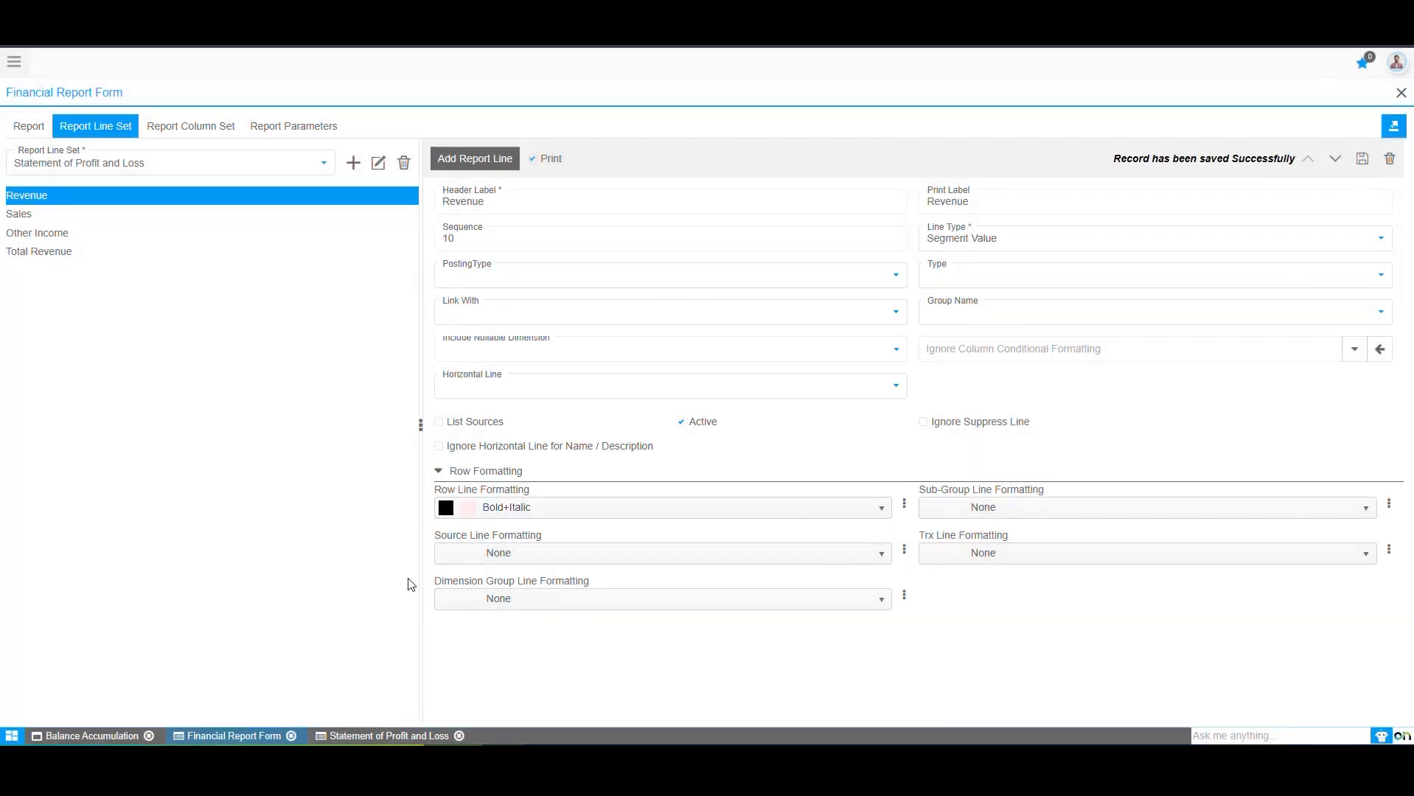
{"action": "left_click", "coordinate": [354, 736]}
{"action": "left_click", "coordinate": [129, 706]}
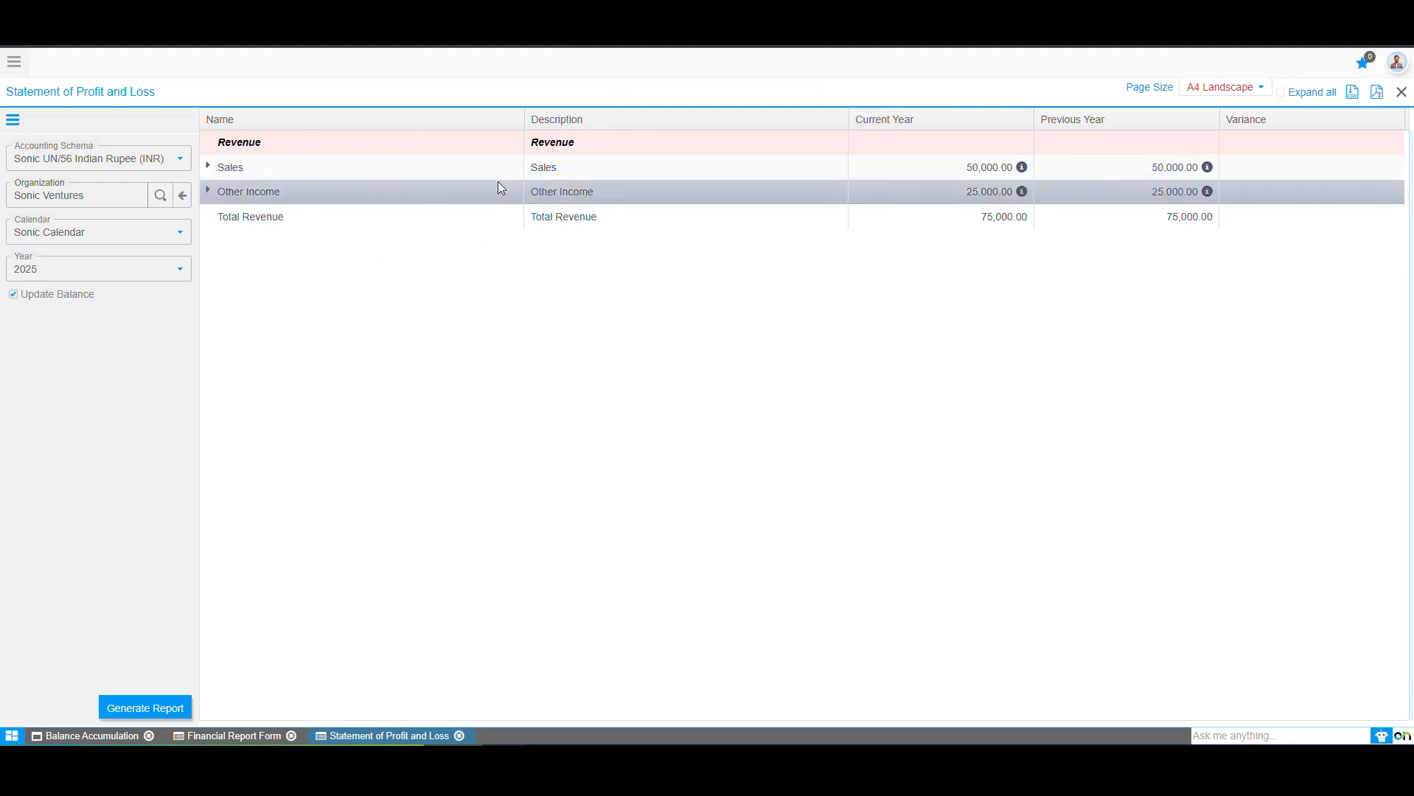
- Check the report-level row line formatting options and close the new display setting without adding one
{"action": "left_click", "coordinate": [229, 736]}
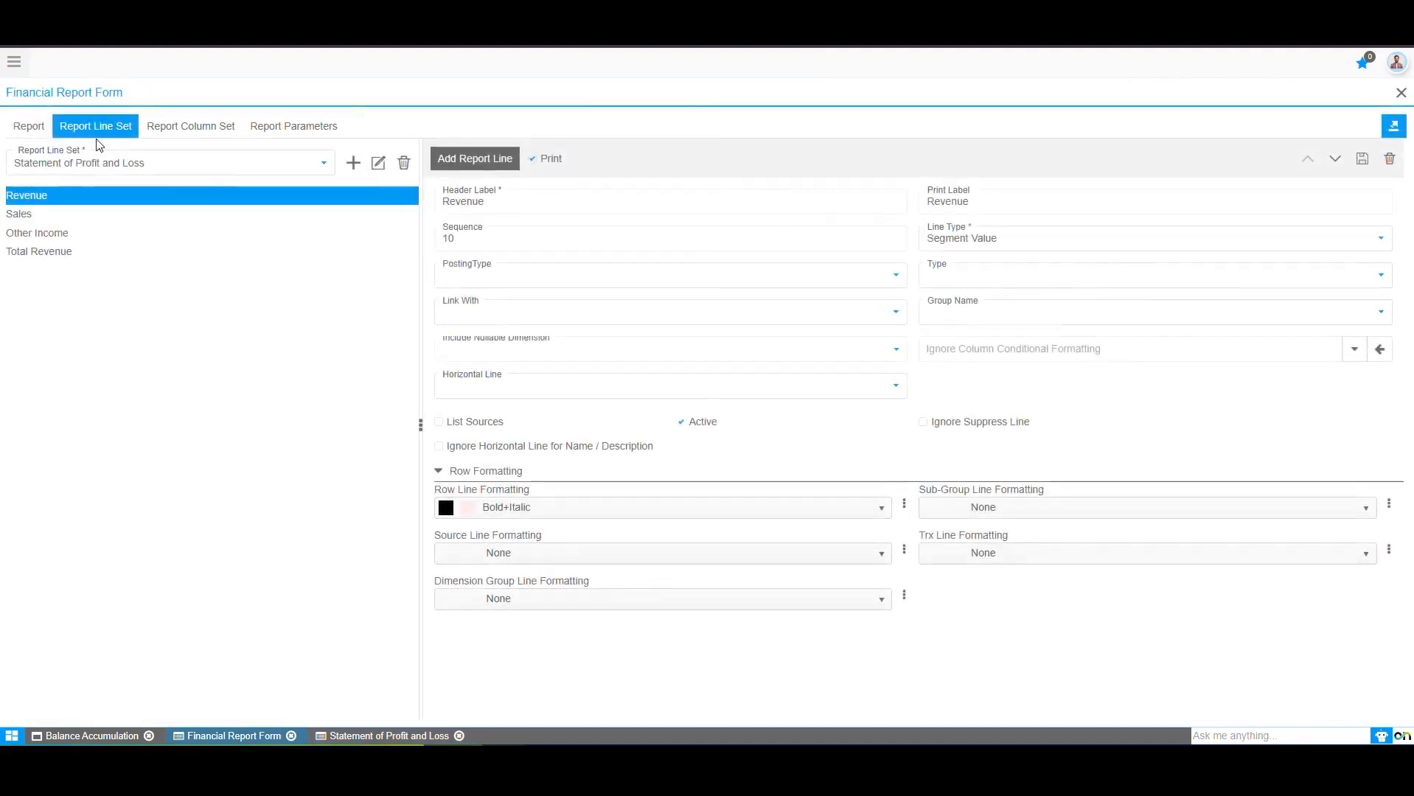
{"action": "left_click", "coordinate": [29, 126]}
{"action": "left_click", "coordinate": [744, 460]}
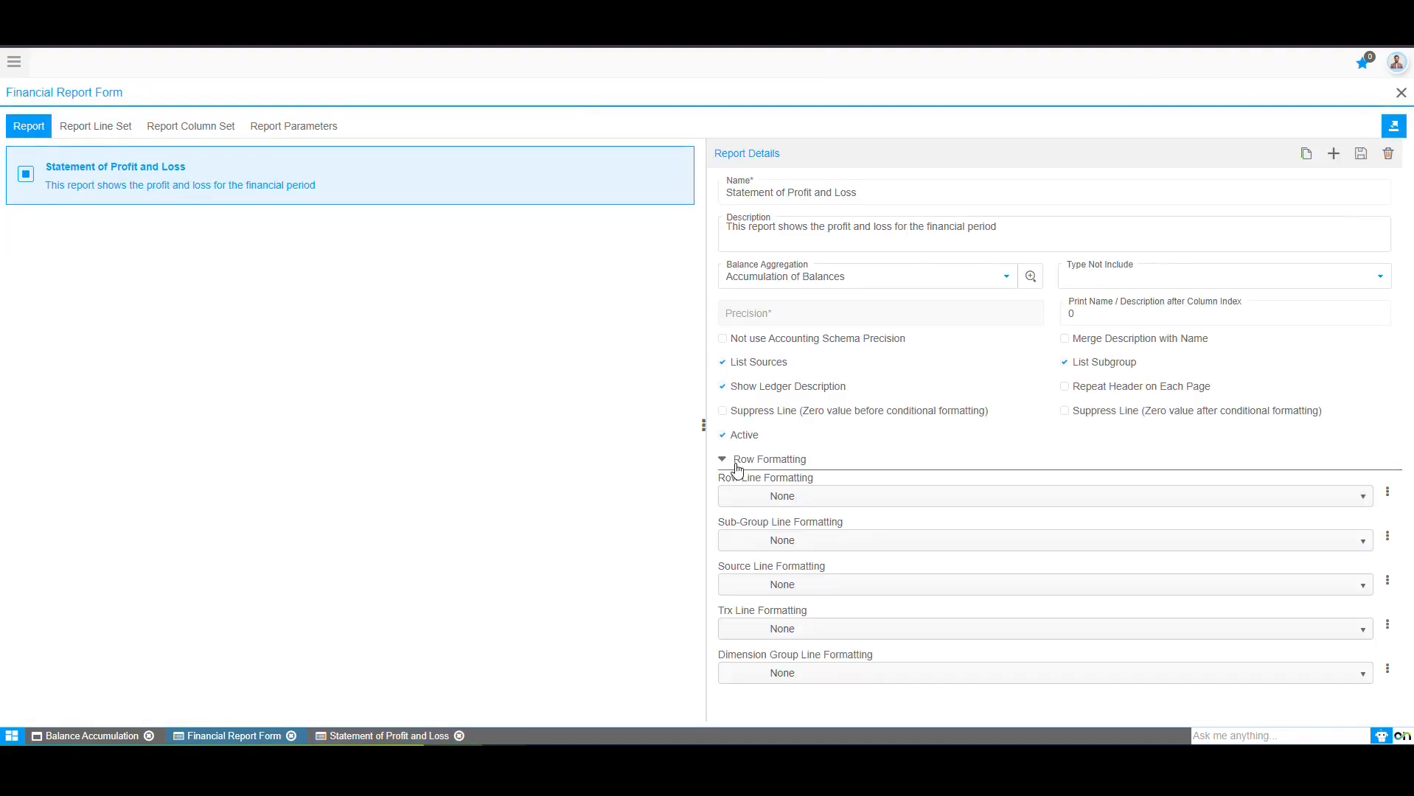
{"action": "left_click", "coordinate": [872, 509]}
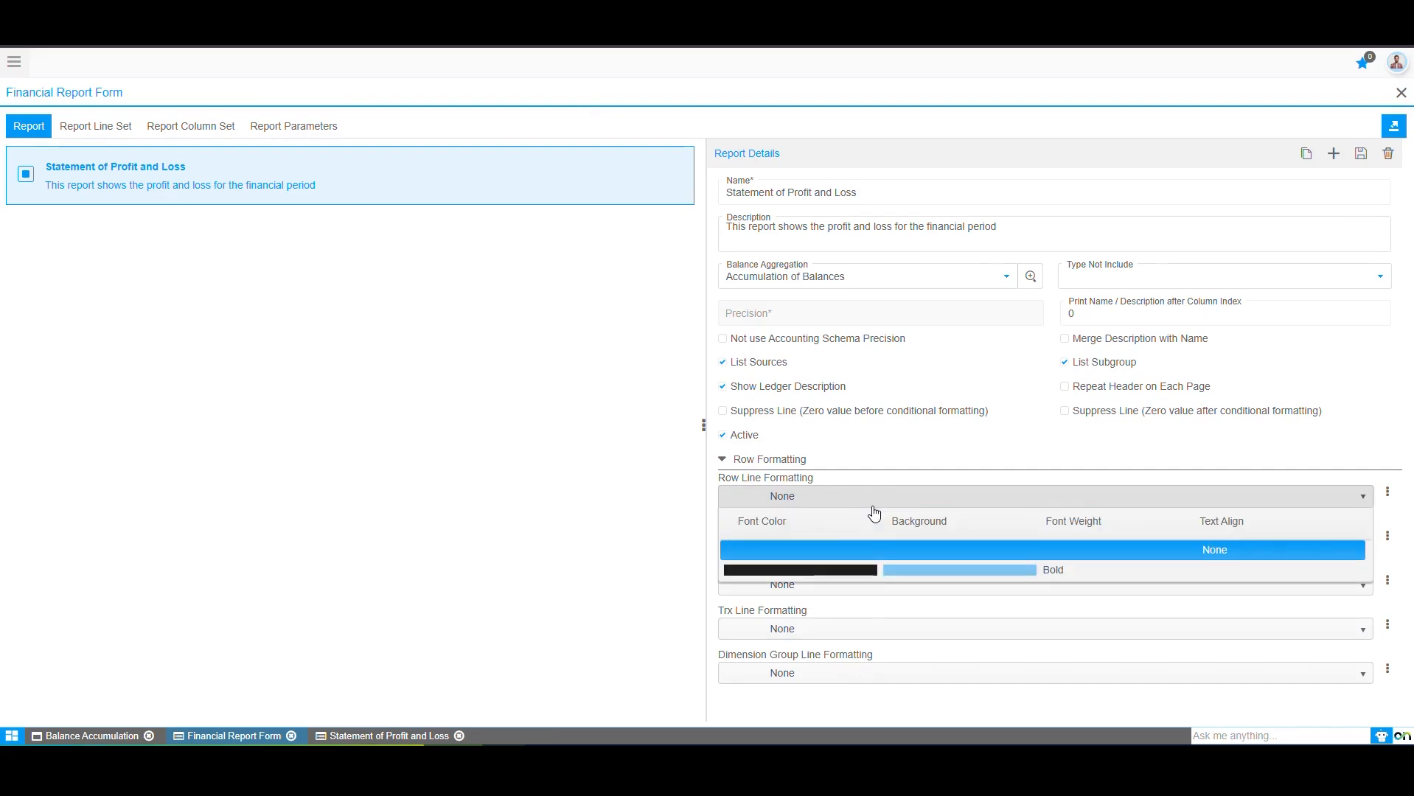
{"action": "left_click", "coordinate": [1387, 493]}
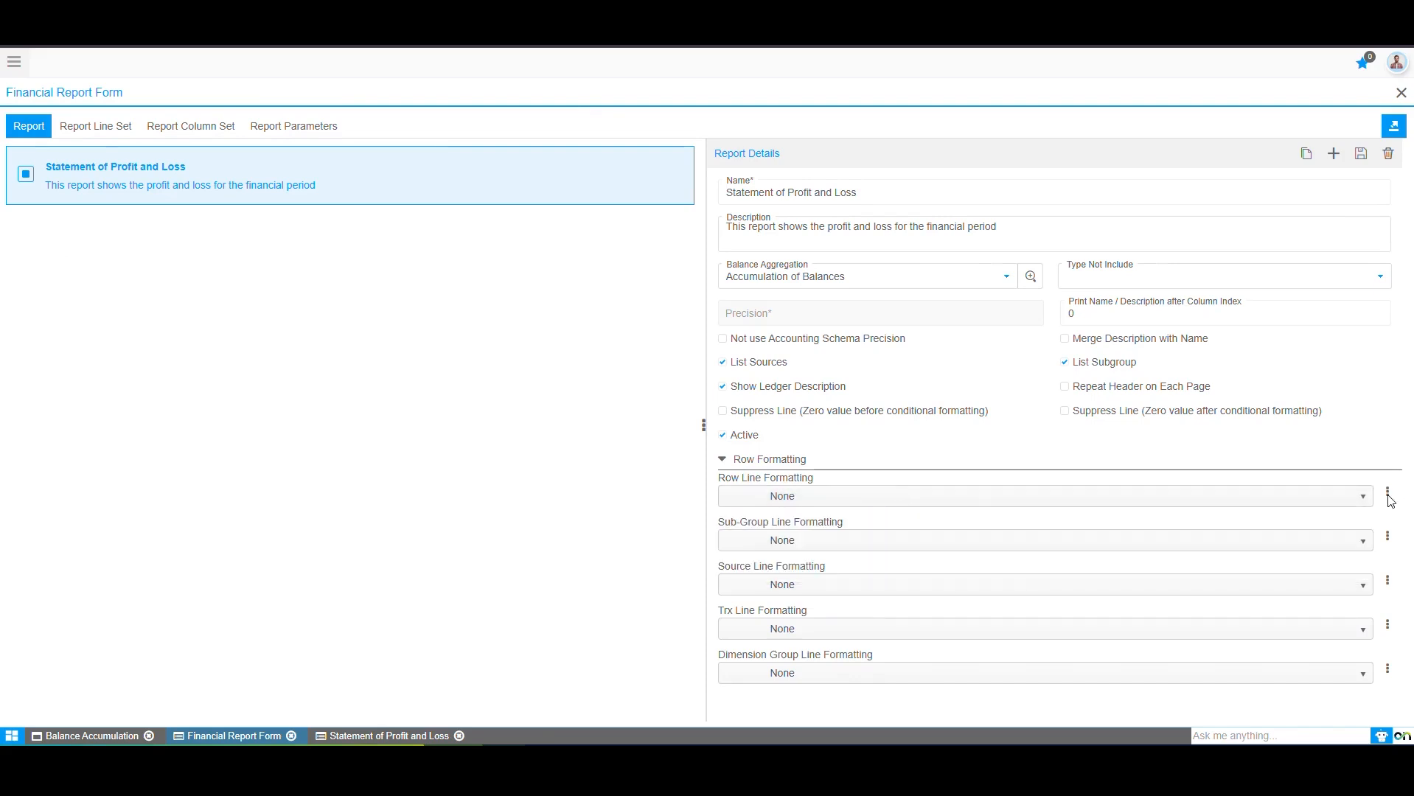
{"action": "left_click", "coordinate": [1398, 518]}
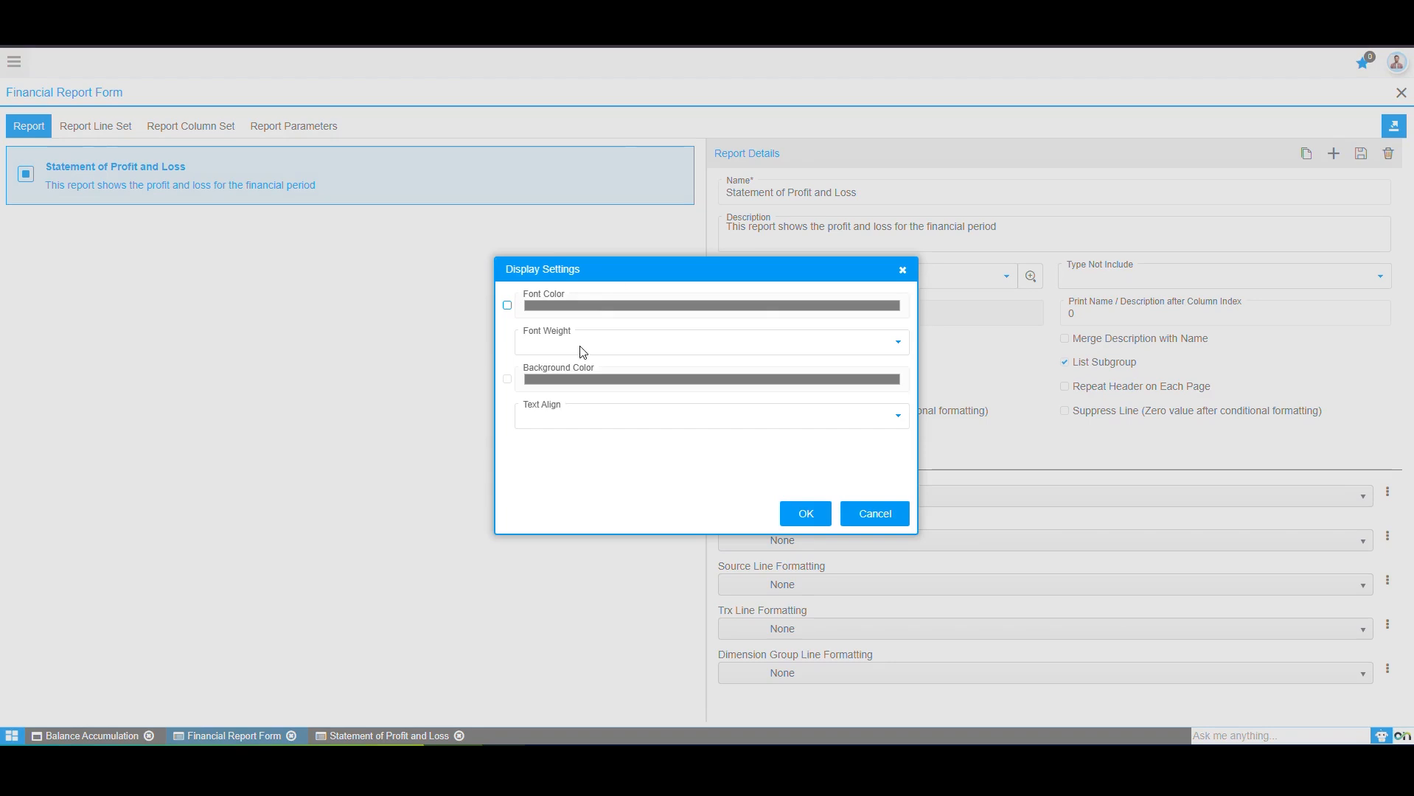
{"action": "left_click", "coordinate": [902, 270]}
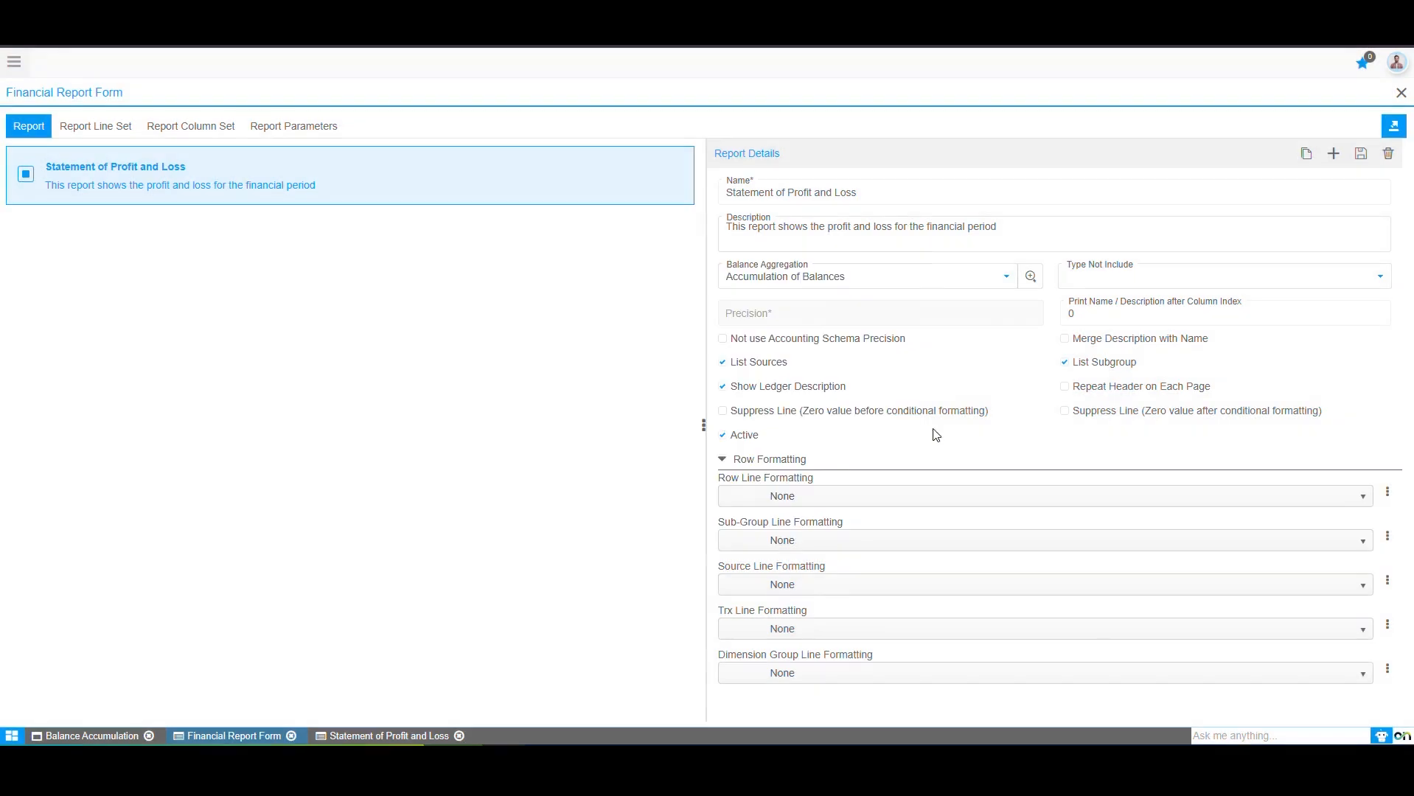
- Compare the Revenue line's formatting options with the generated report, expanding Sales to examine its subgroup and ledger account rows
{"action": "left_click", "coordinate": [412, 736]}
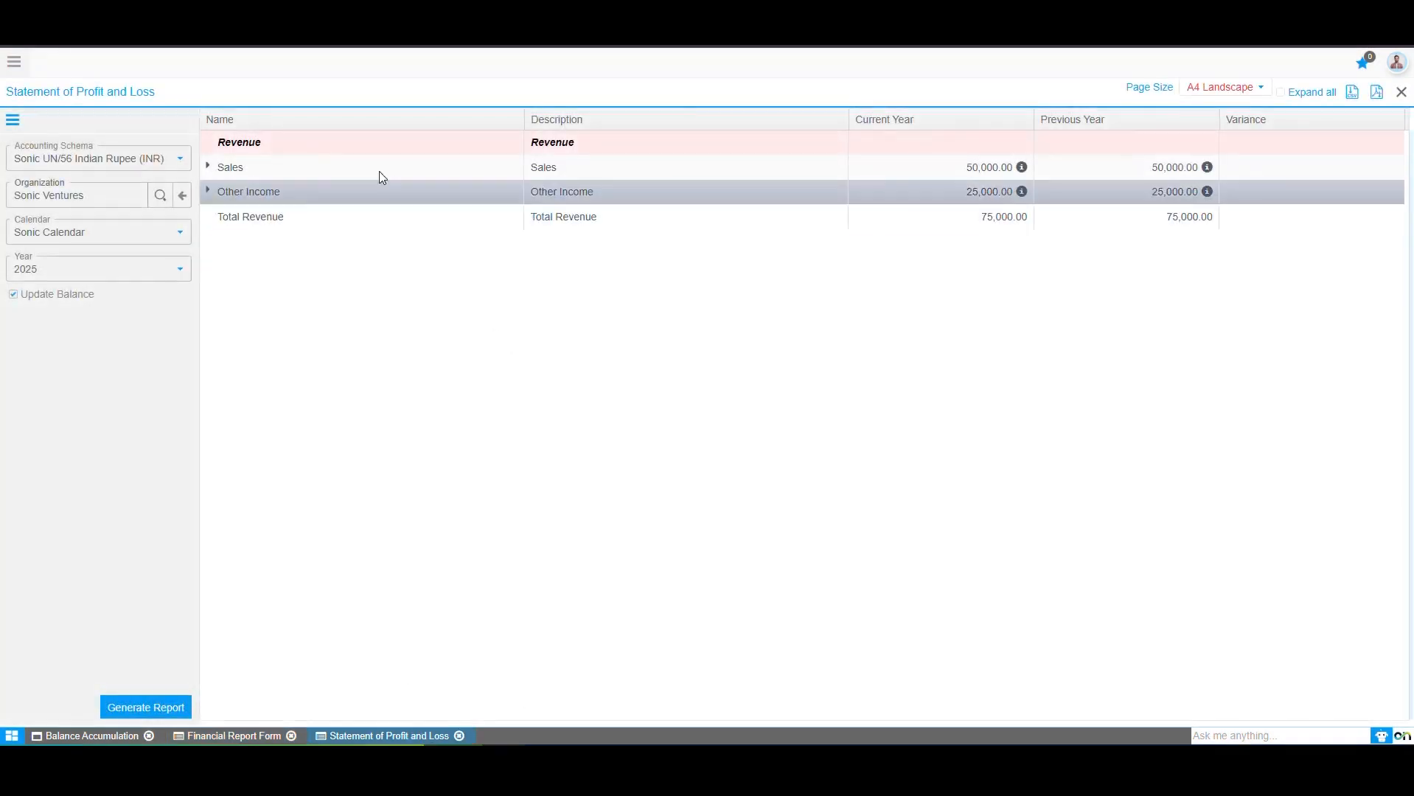
{"action": "left_click", "coordinate": [216, 736]}
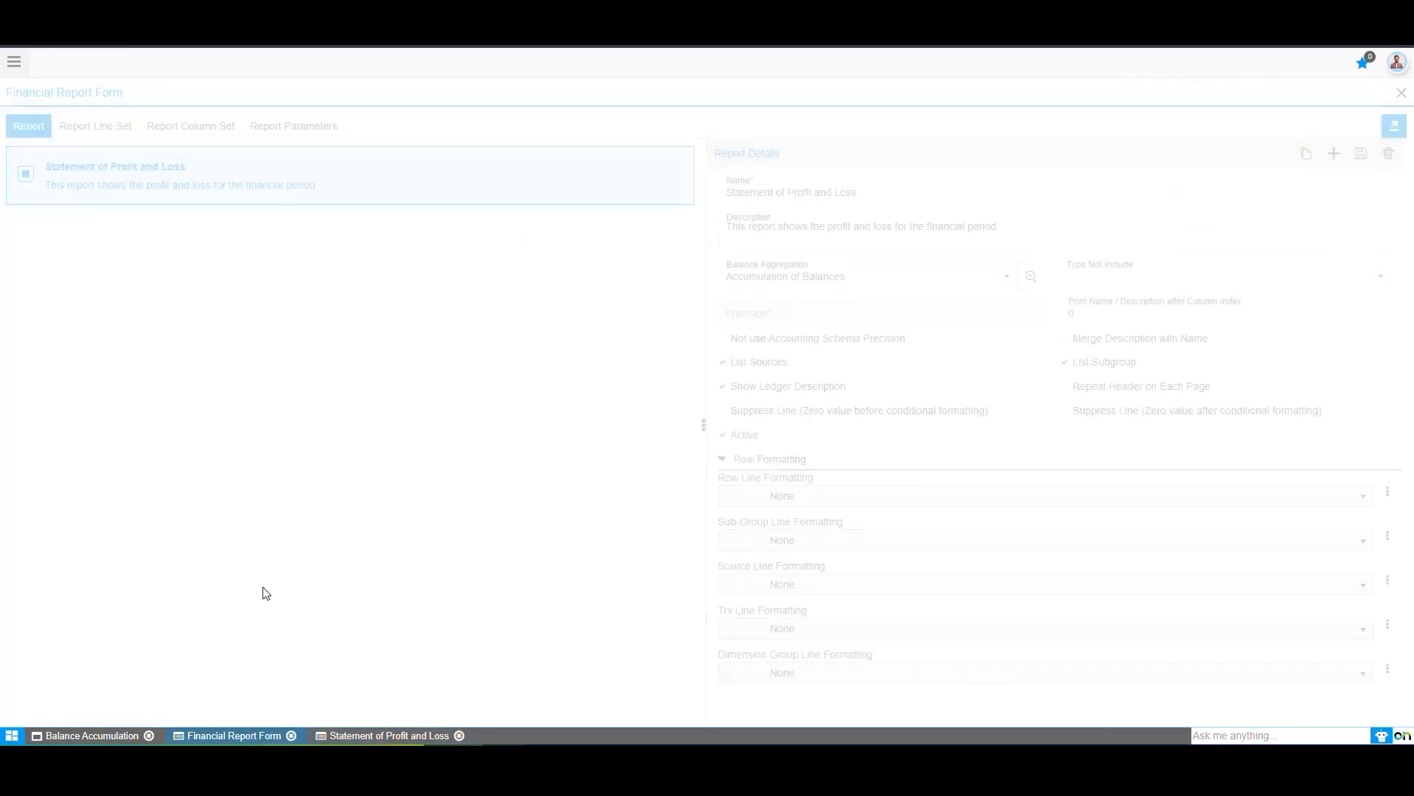
{"action": "left_click", "coordinate": [87, 140]}
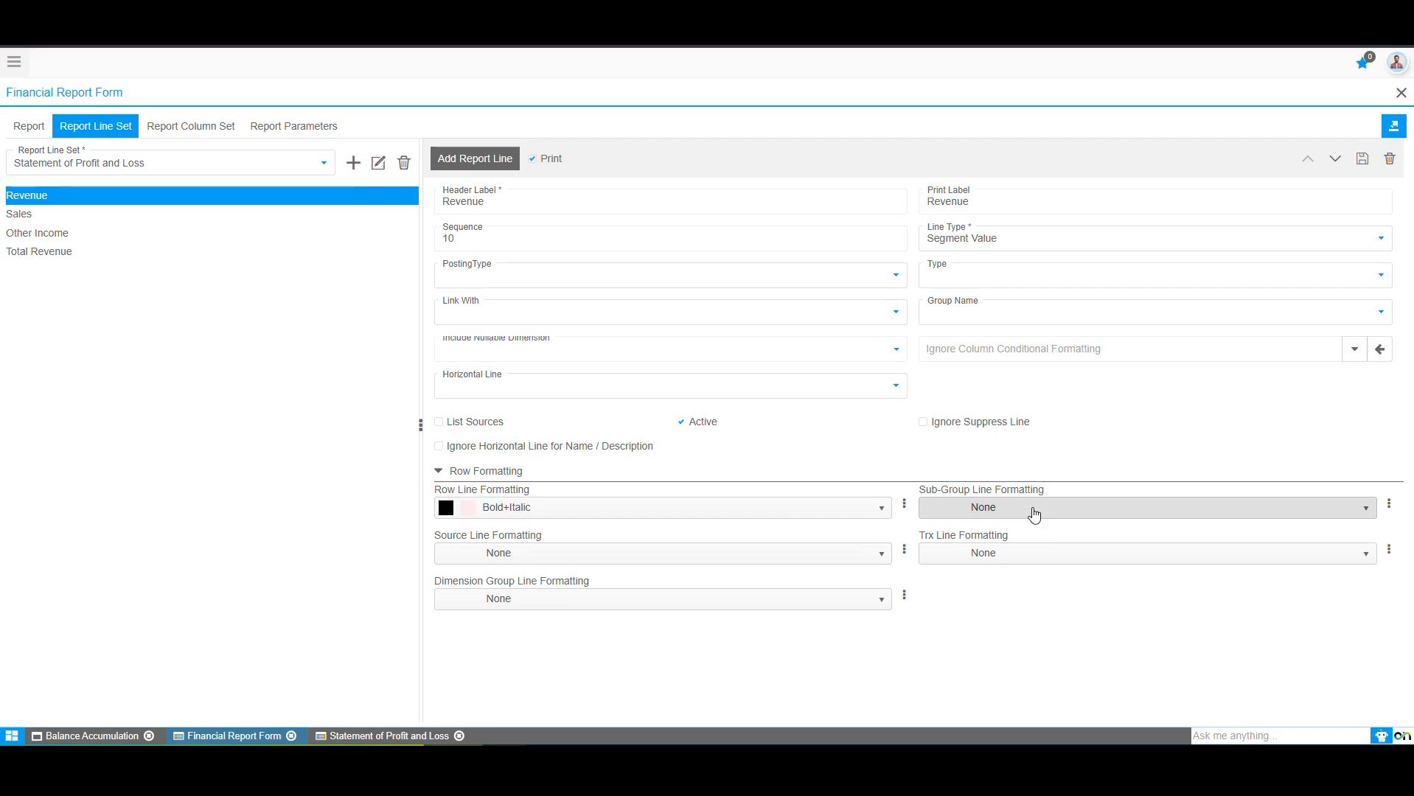
{"action": "left_click", "coordinate": [401, 735]}
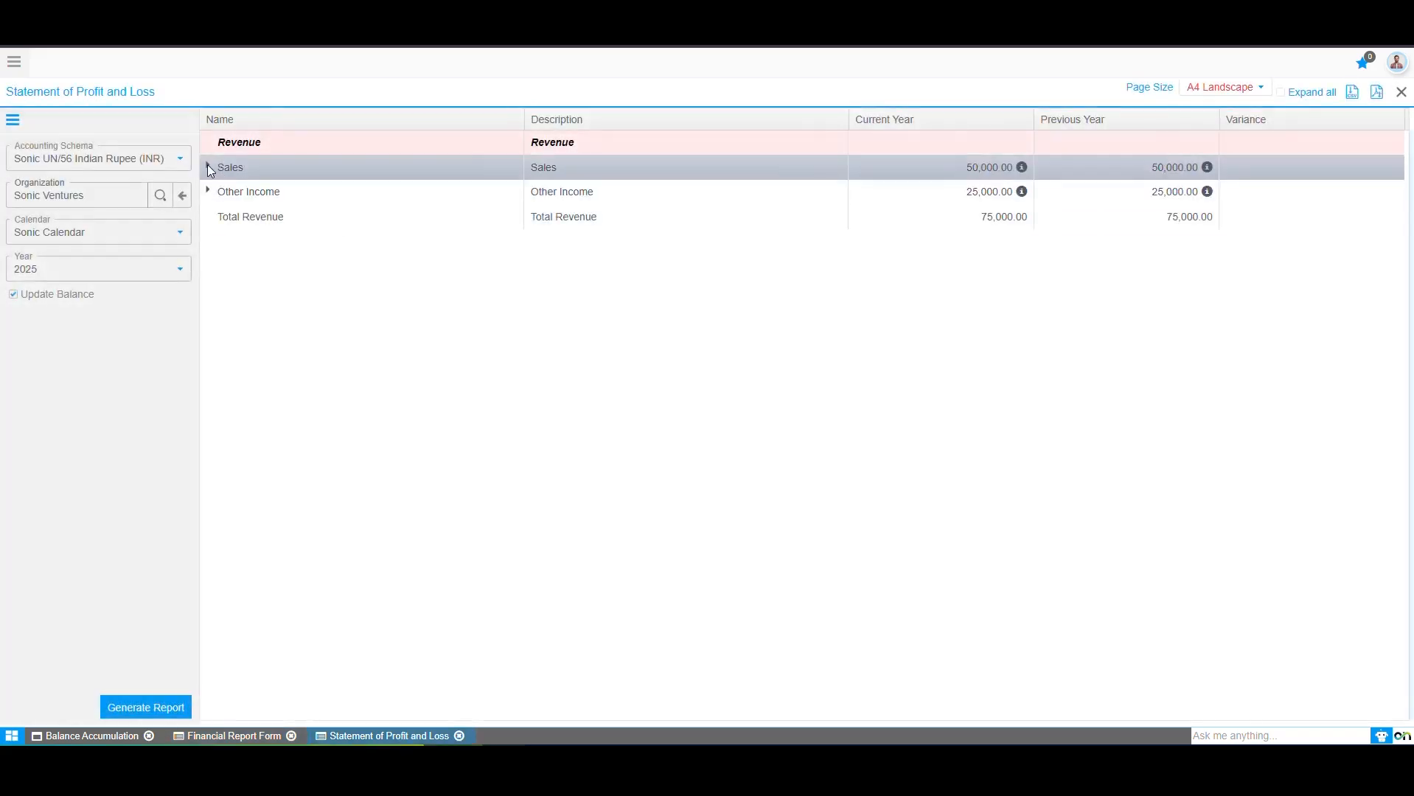
{"action": "left_click", "coordinate": [210, 165]}
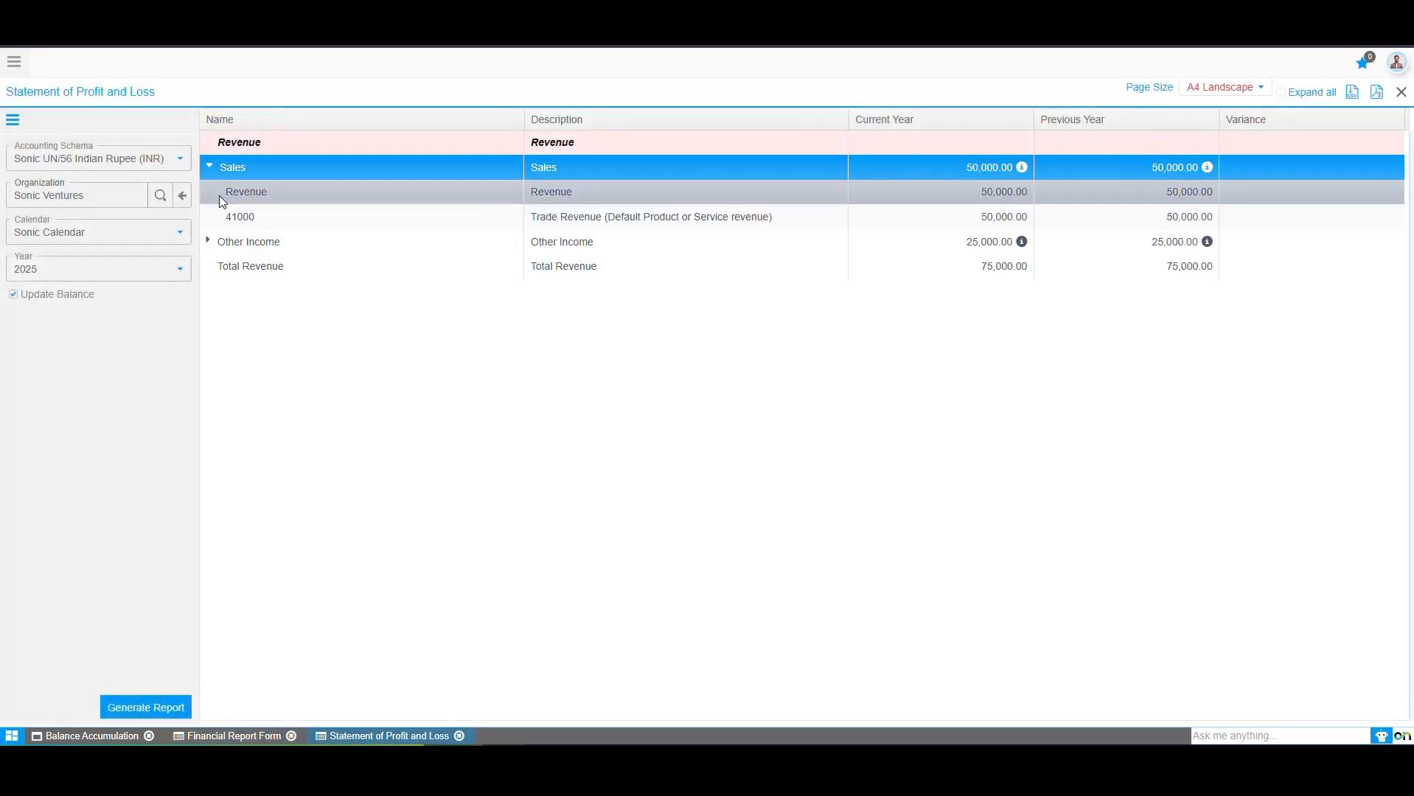
{"action": "left_click", "coordinate": [221, 193]}
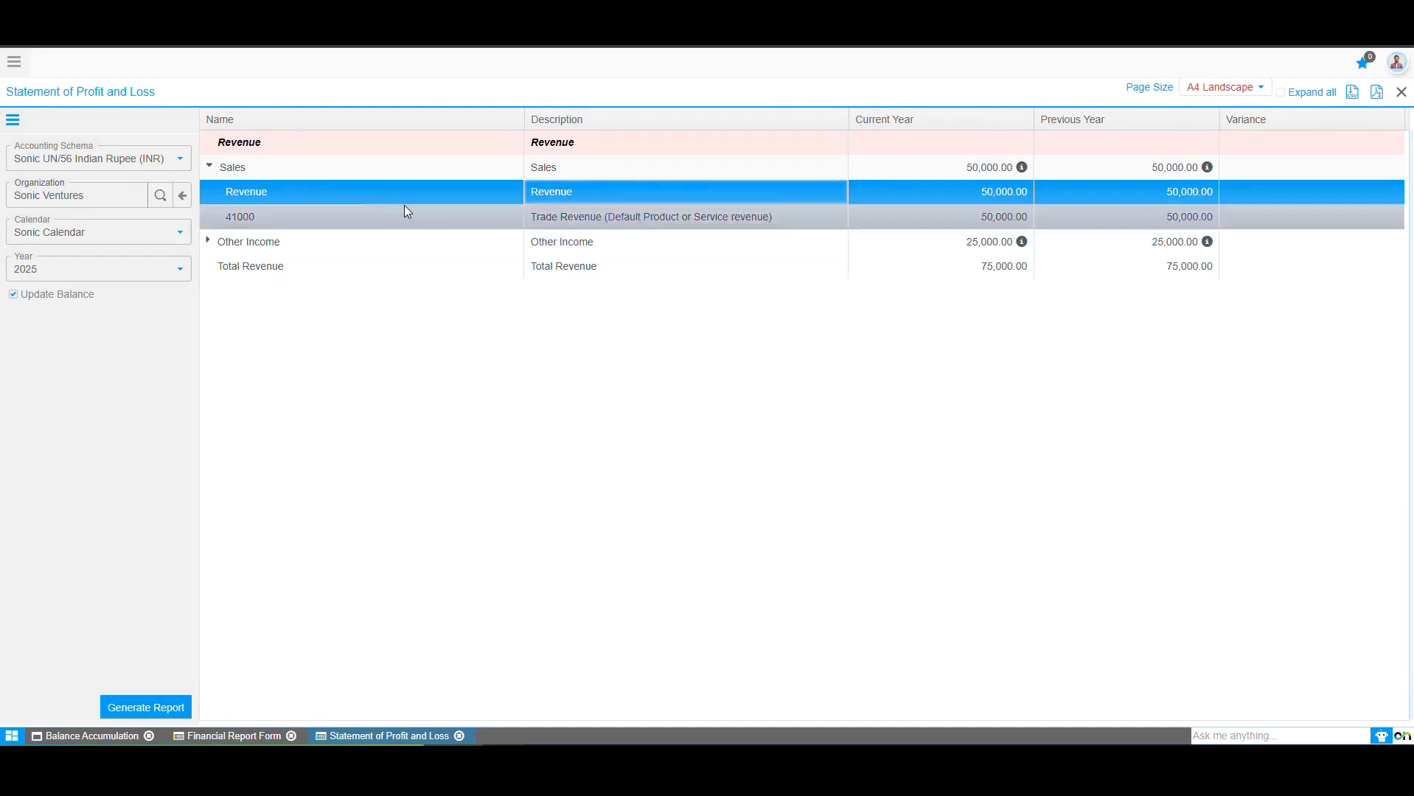
{"action": "double_click", "coordinate": [528, 192]}
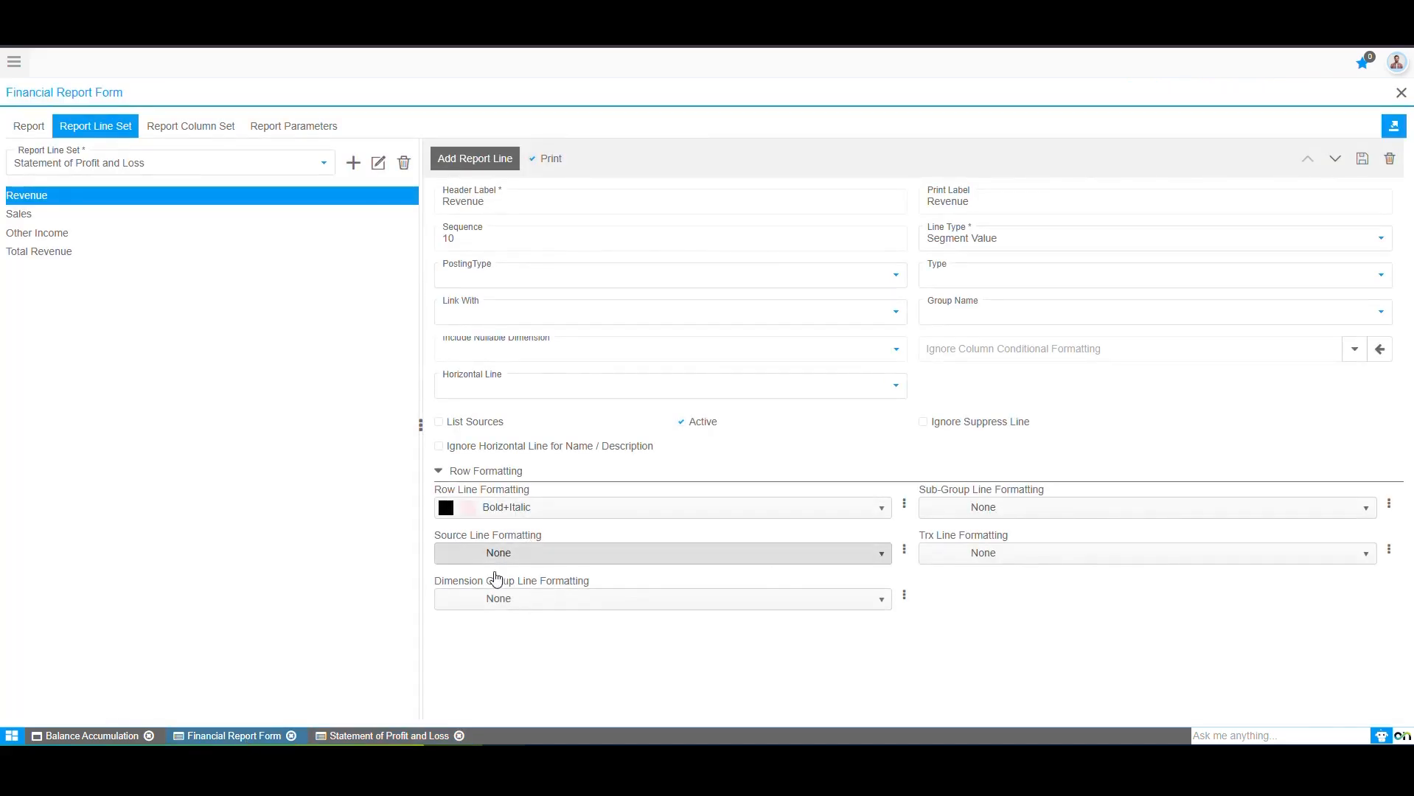
- View the transaction details behind the Current Year amount of Sales and close them
{"action": "left_click", "coordinate": [389, 735]}
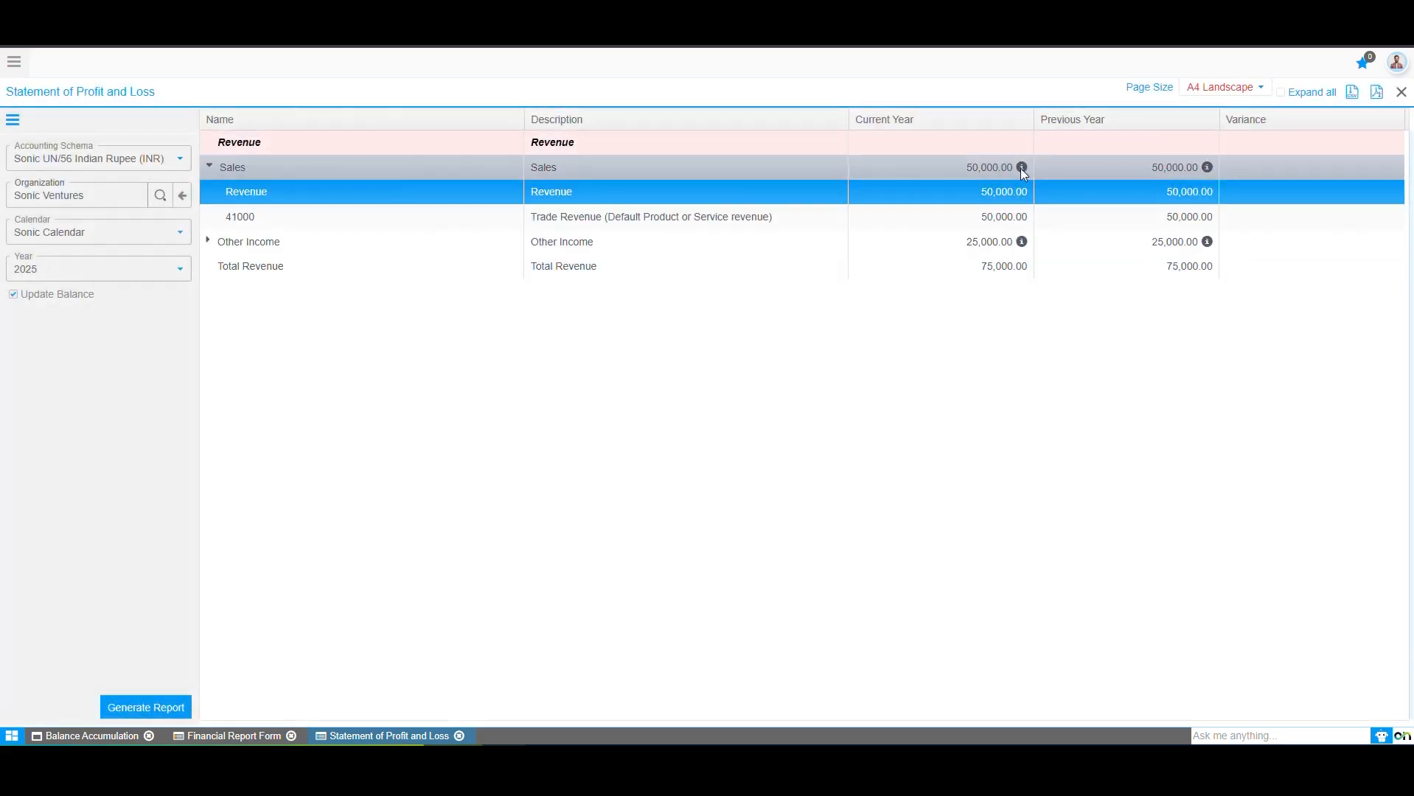
{"action": "left_click", "coordinate": [1020, 168]}
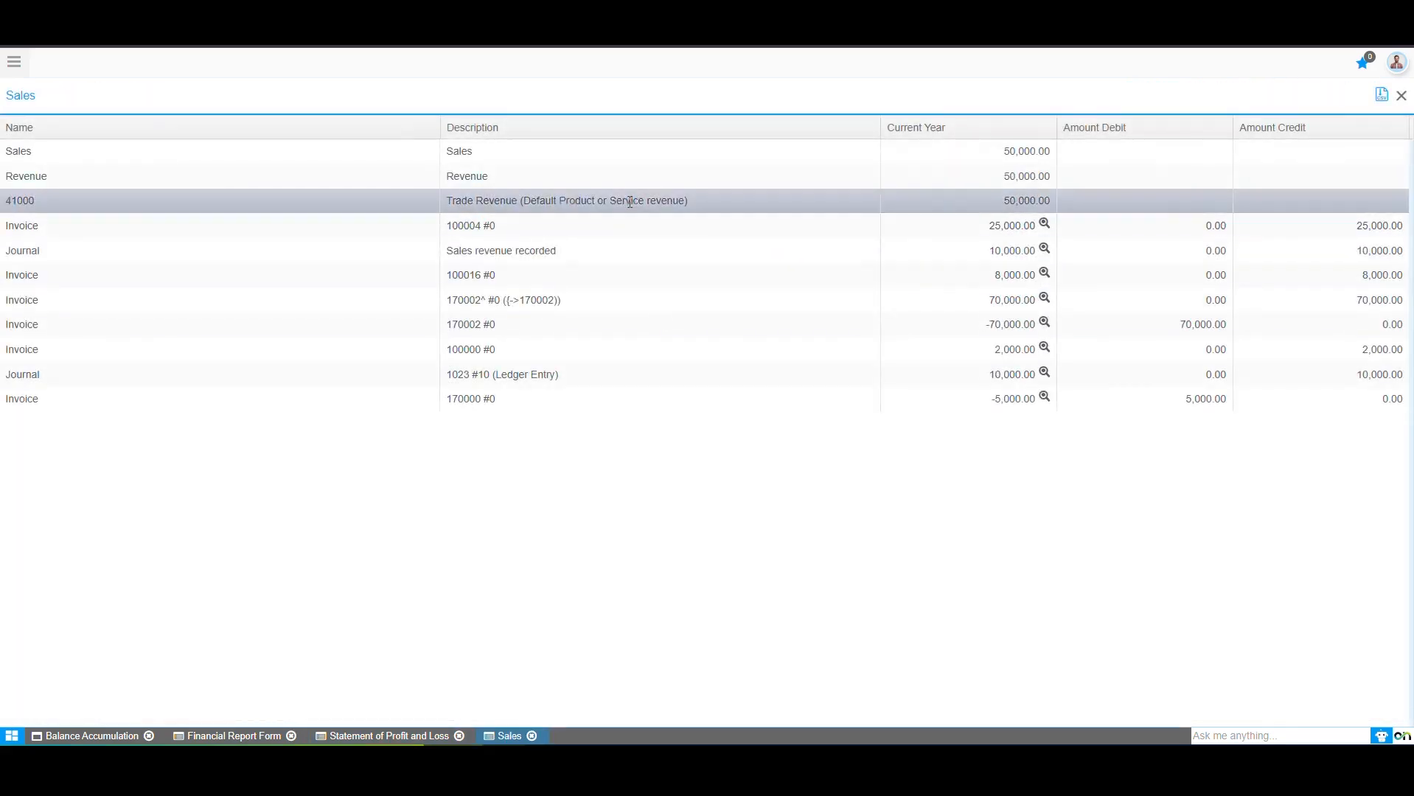
{"action": "left_click", "coordinate": [1401, 95]}
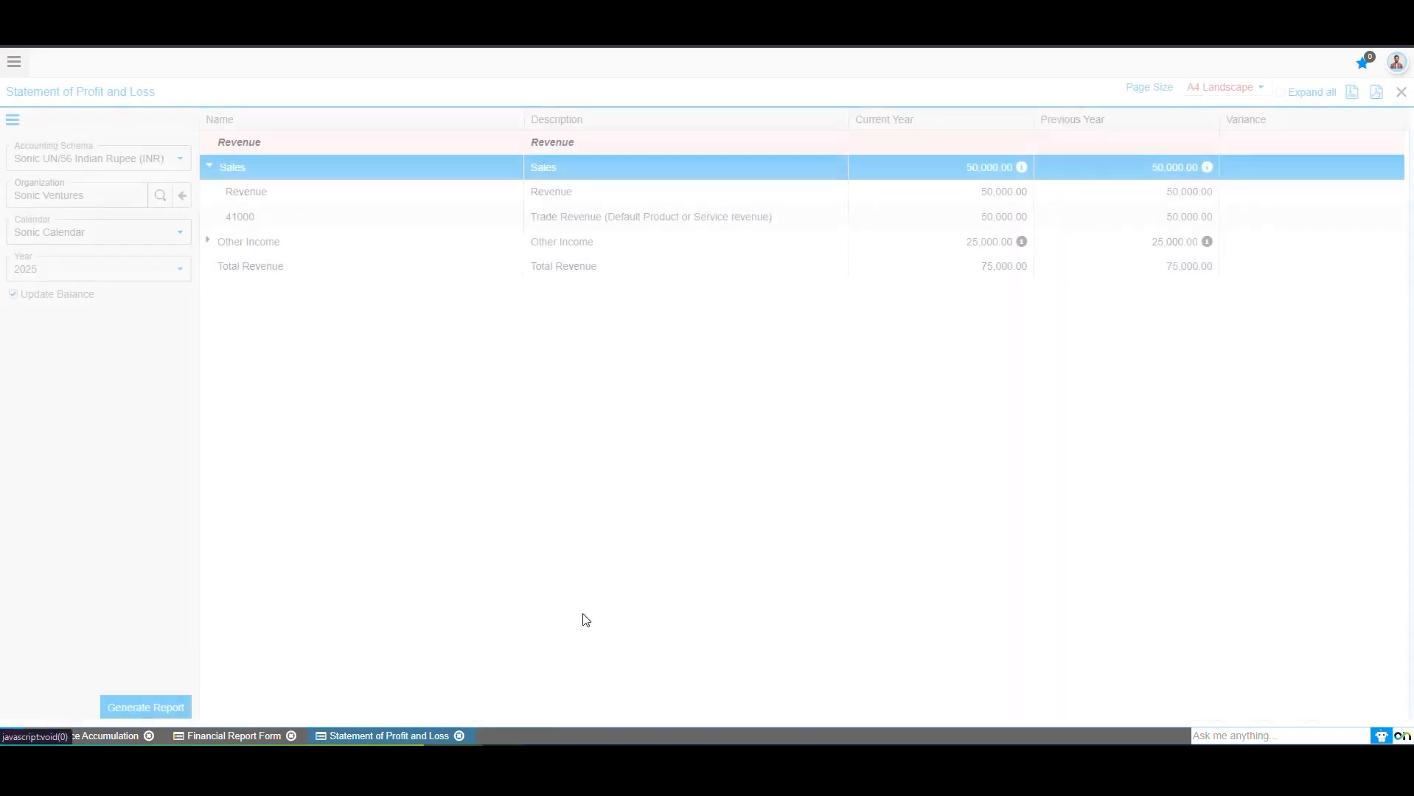
- Check the dimension group line formatting options of the Revenue line without changing them
{"action": "left_click", "coordinate": [243, 736]}
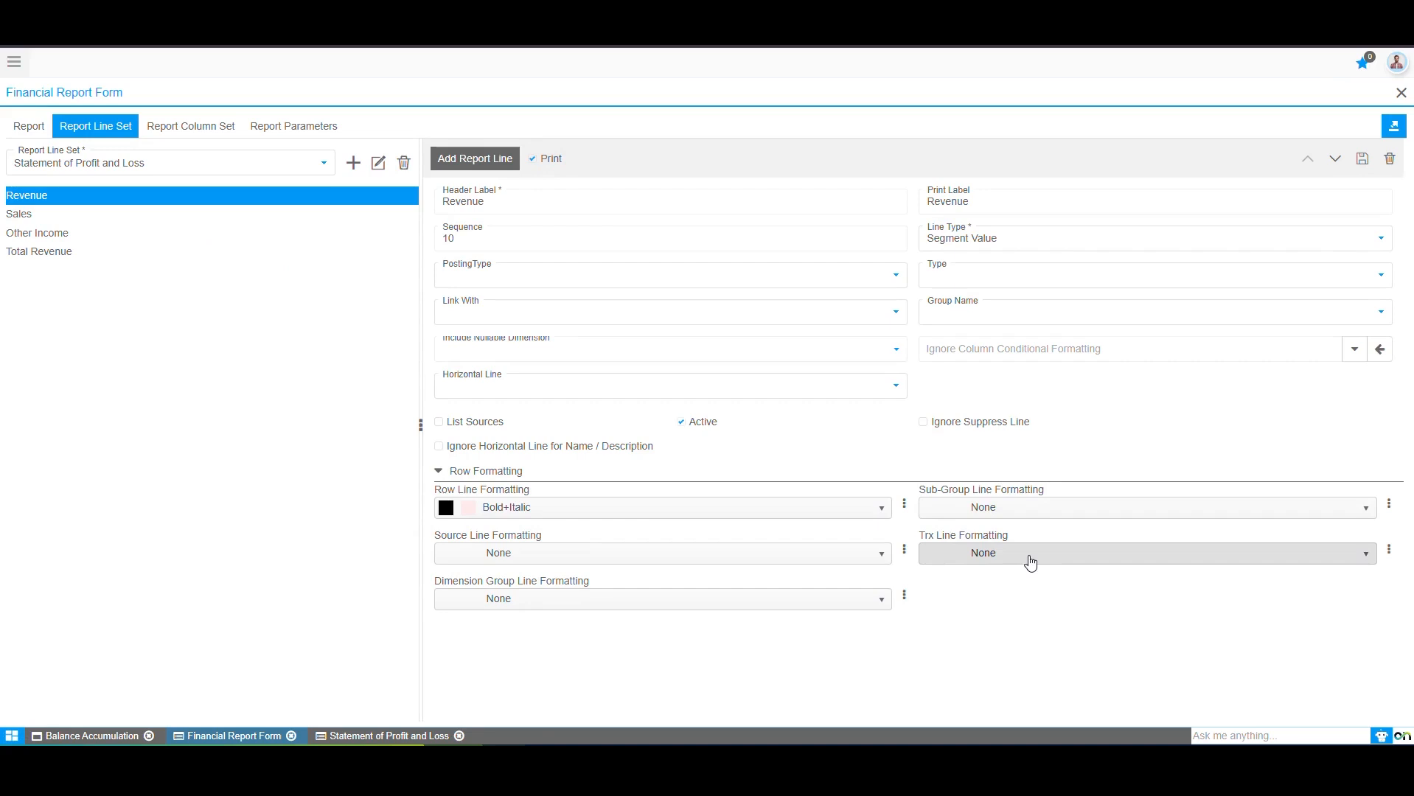
{"action": "left_click", "coordinate": [519, 598]}
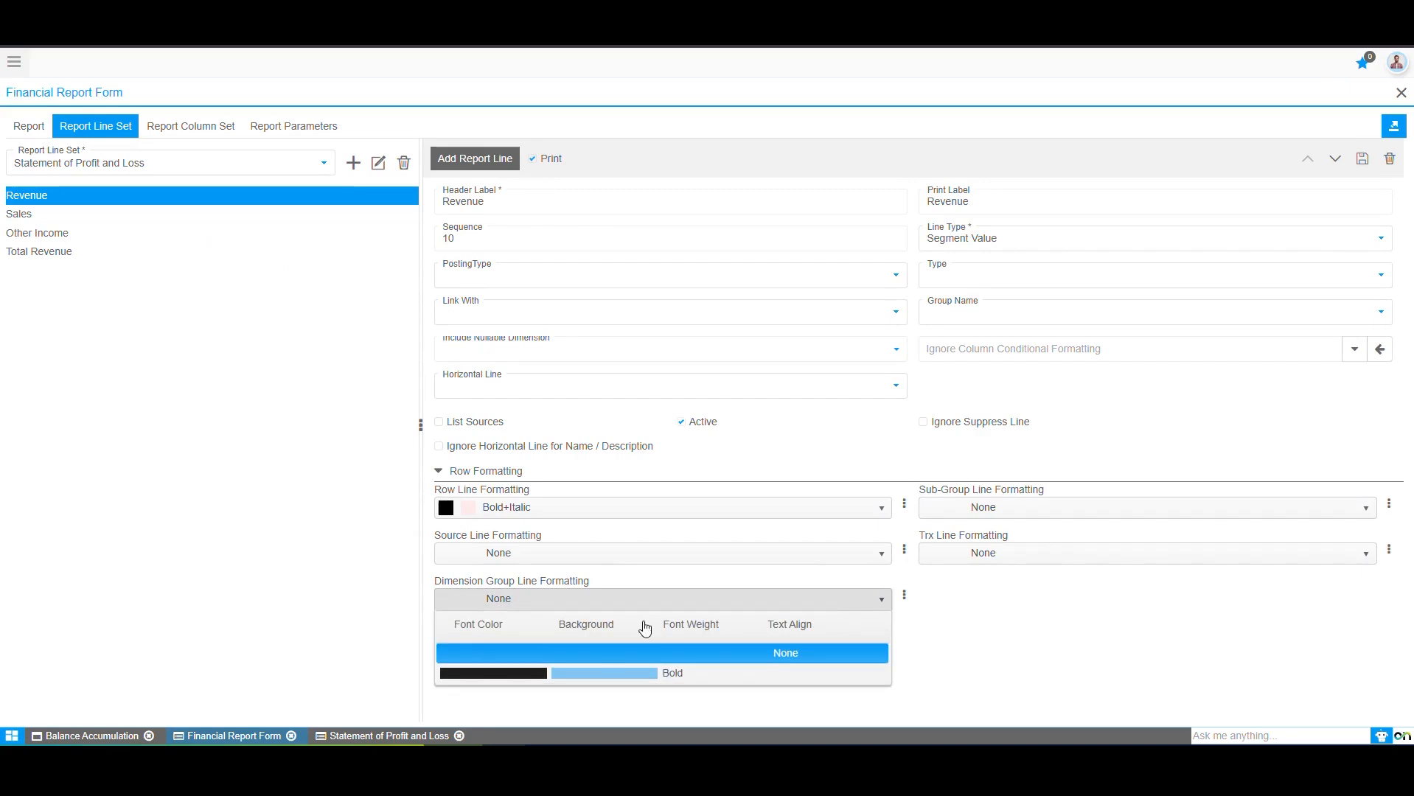
{"action": "left_click", "coordinate": [1174, 697]}
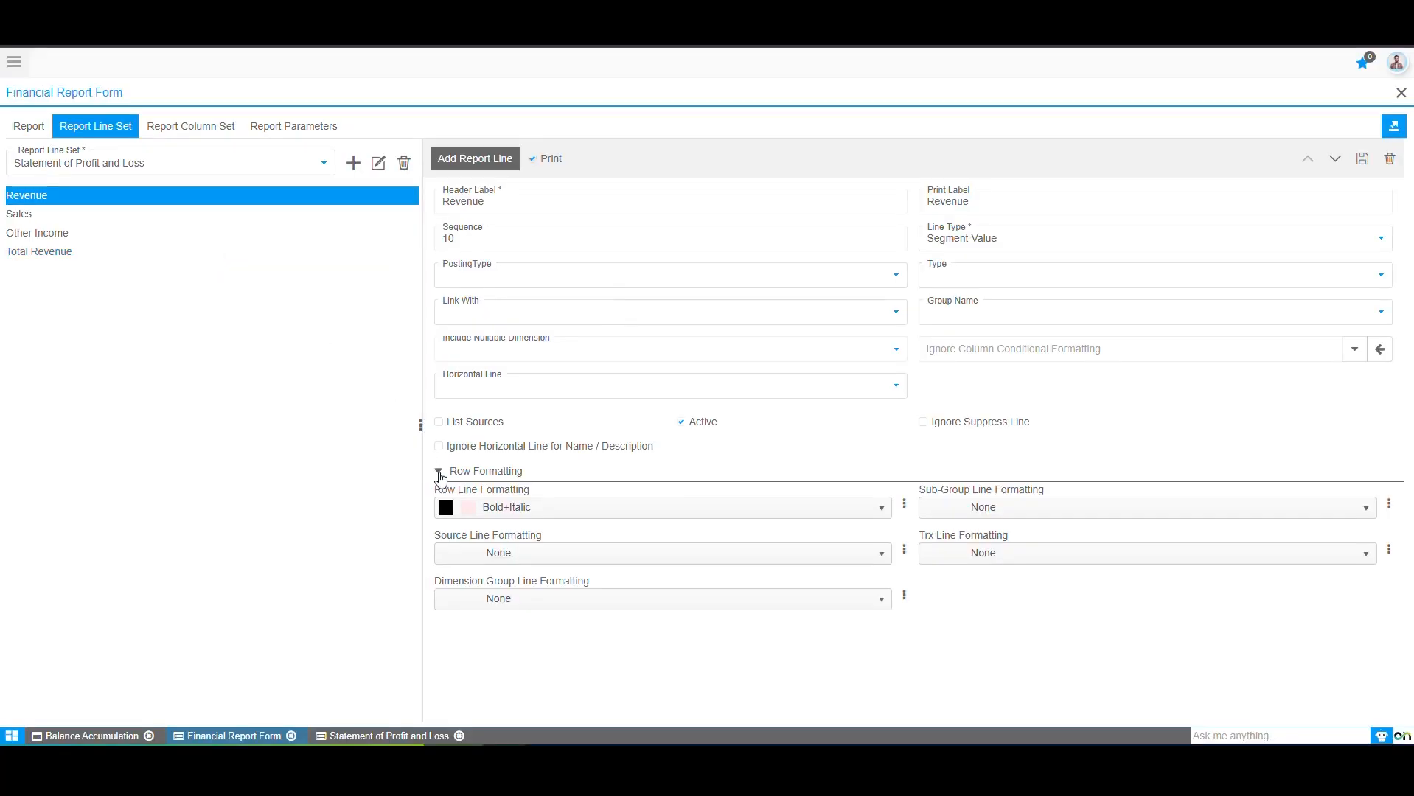
- Set the horizontal line of the Total Revenue report line to Double UnderLine and save it
{"action": "left_click", "coordinate": [437, 471]}
{"action": "left_click", "coordinate": [29, 214]}
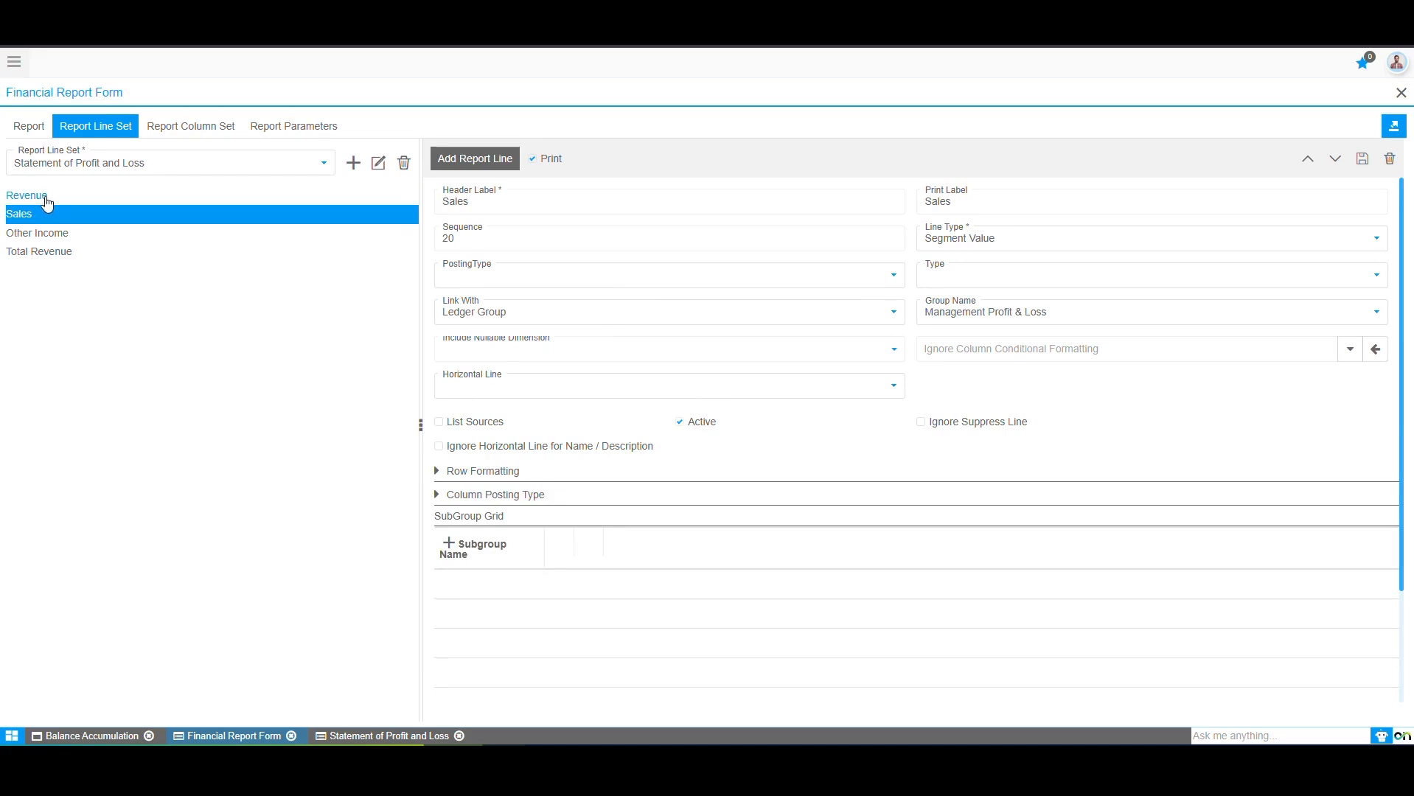
{"action": "left_click", "coordinate": [54, 252]}
{"action": "left_click", "coordinate": [980, 313]}
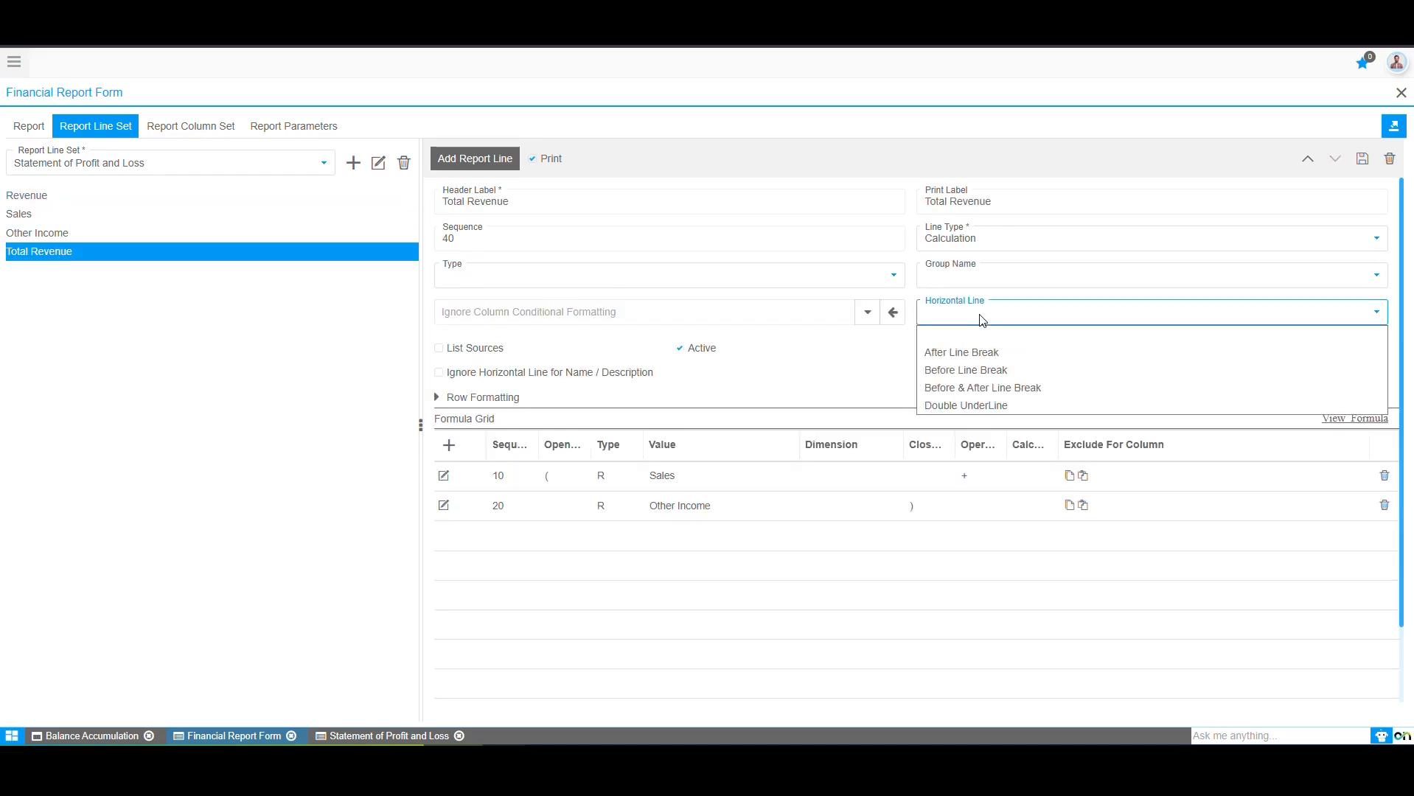
{"action": "left_click", "coordinate": [986, 409]}
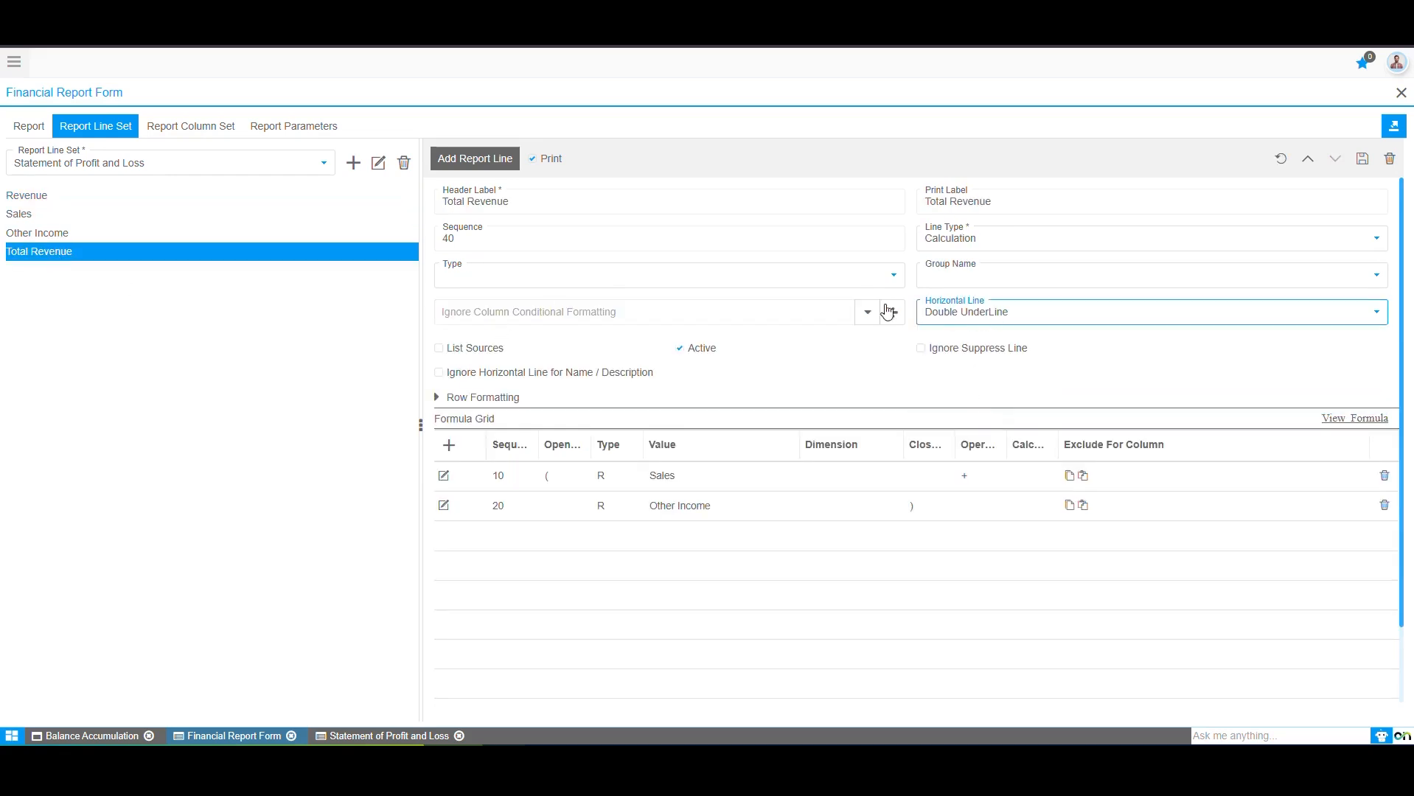
{"action": "left_click", "coordinate": [979, 315]}
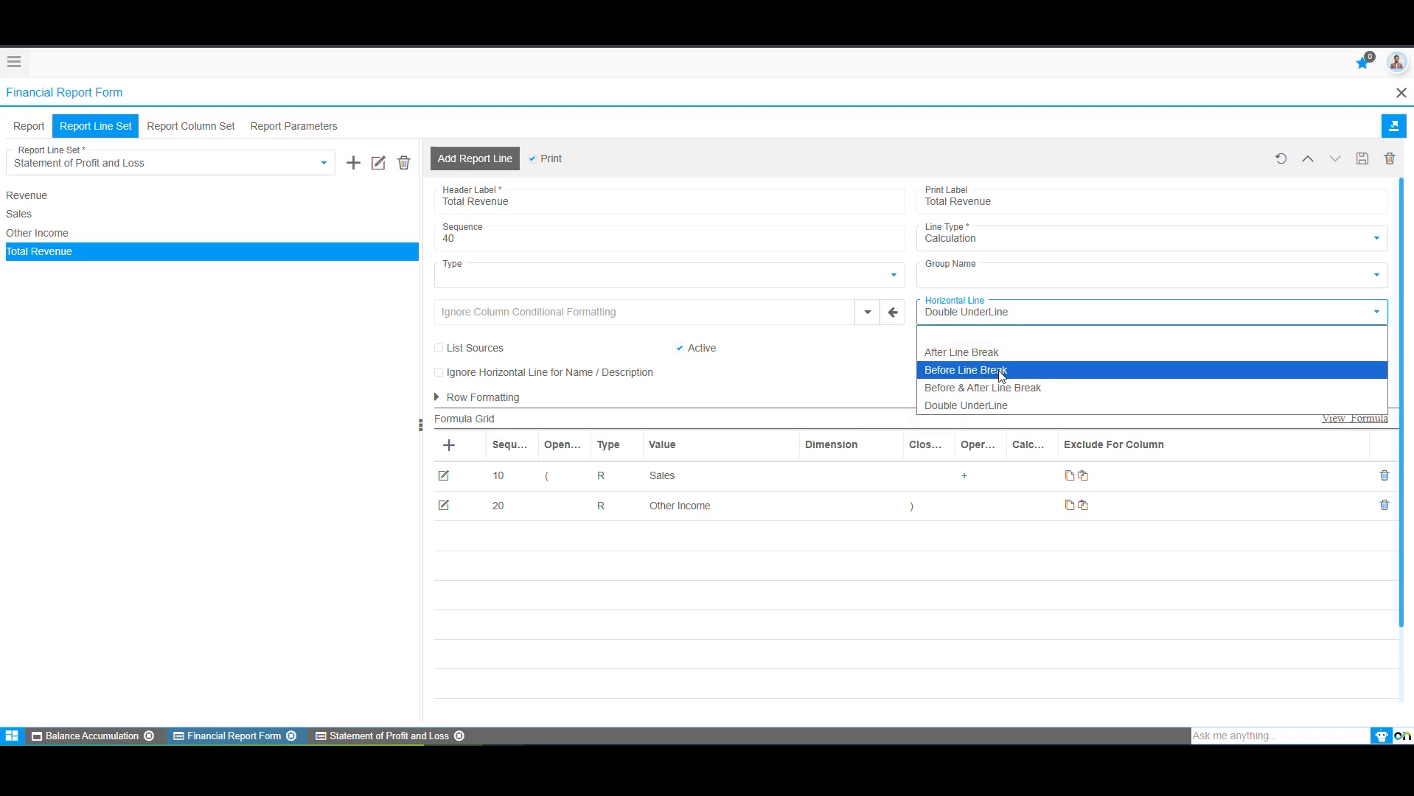
{"action": "left_click", "coordinate": [963, 406]}
{"action": "left_click", "coordinate": [1362, 161]}
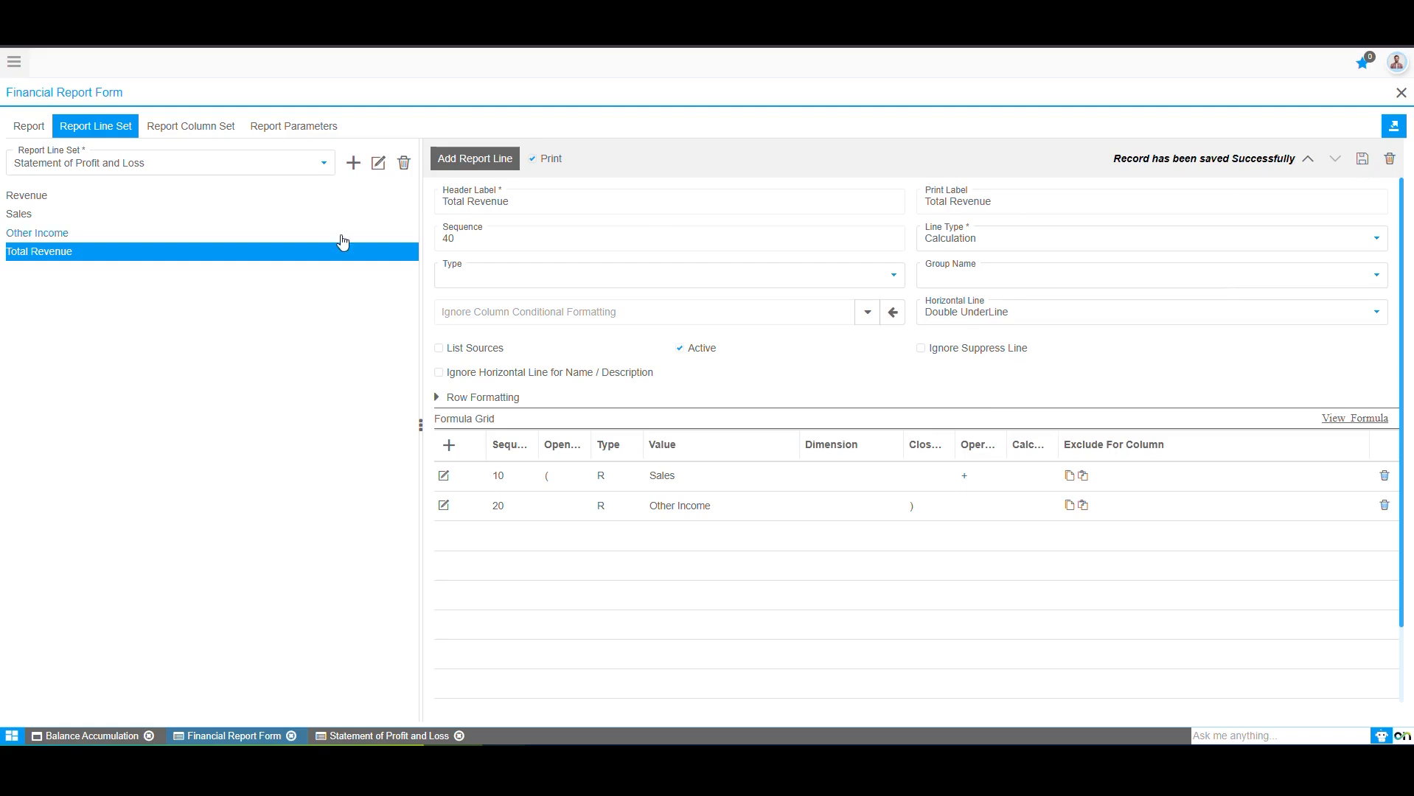
- Set the Total Revenue horizontal line to Before & After Line Break, save it, and regenerate the Statement of Profit and Loss
{"action": "left_click", "coordinate": [974, 317]}
{"action": "left_click", "coordinate": [969, 387]}
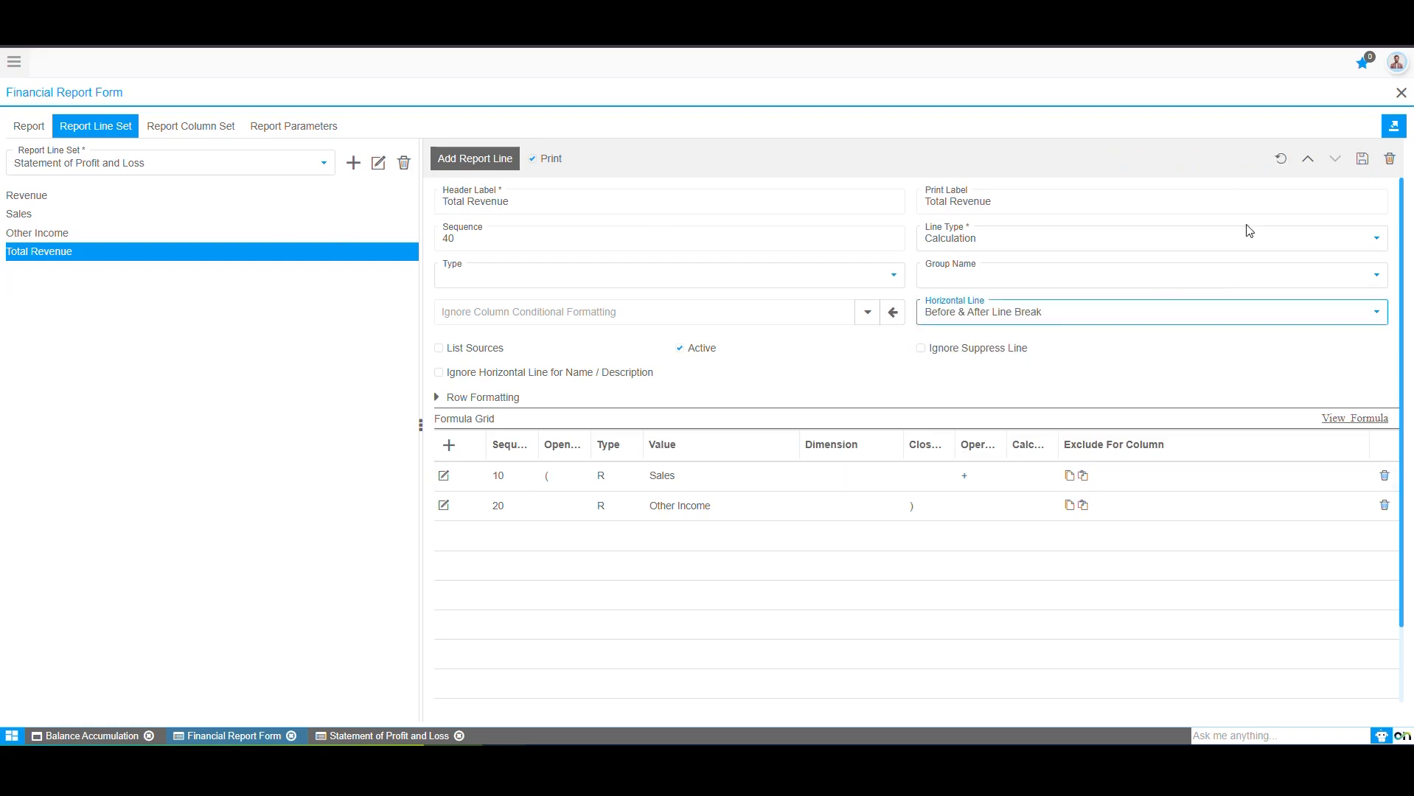
{"action": "left_click", "coordinate": [1361, 161]}
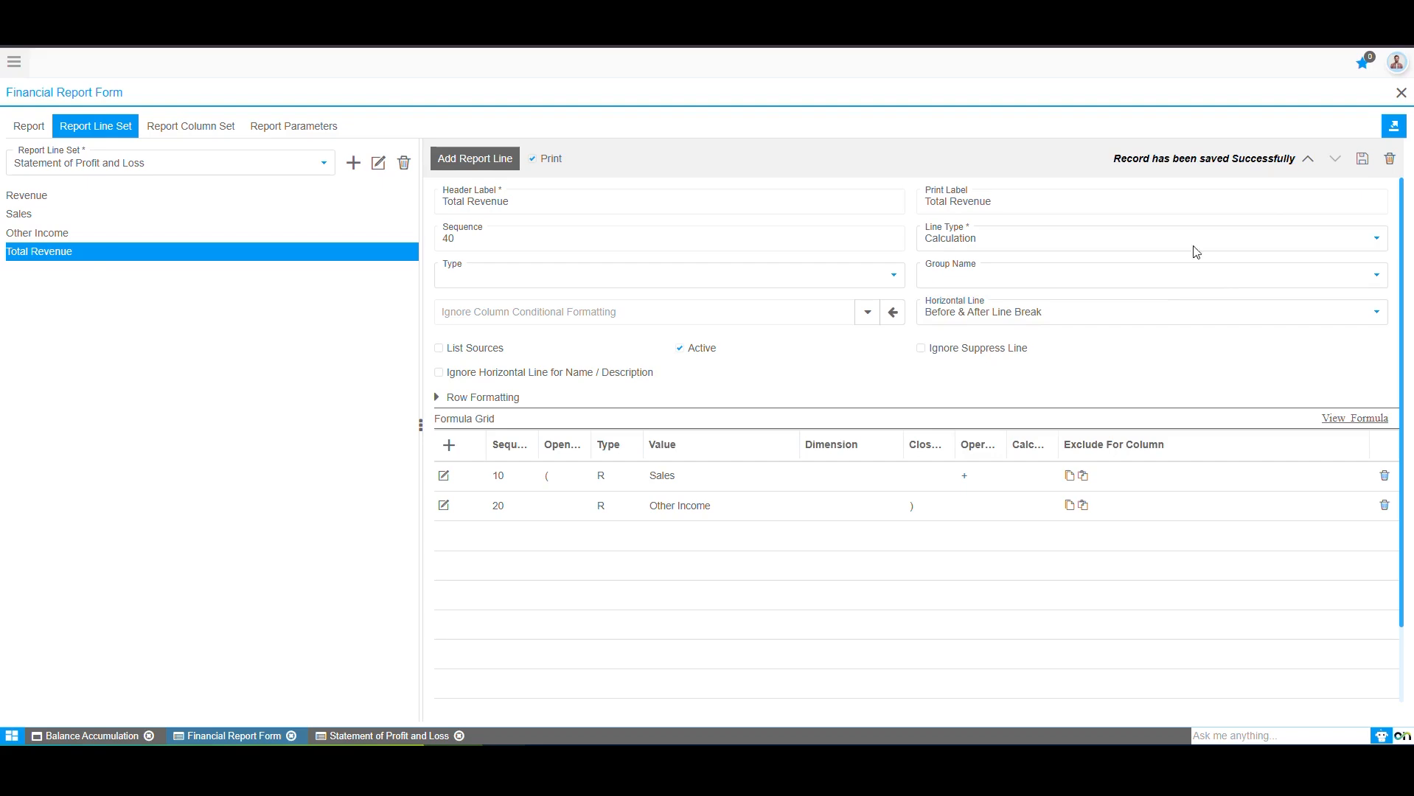
{"action": "left_click", "coordinate": [399, 736]}
{"action": "left_click", "coordinate": [145, 709]}
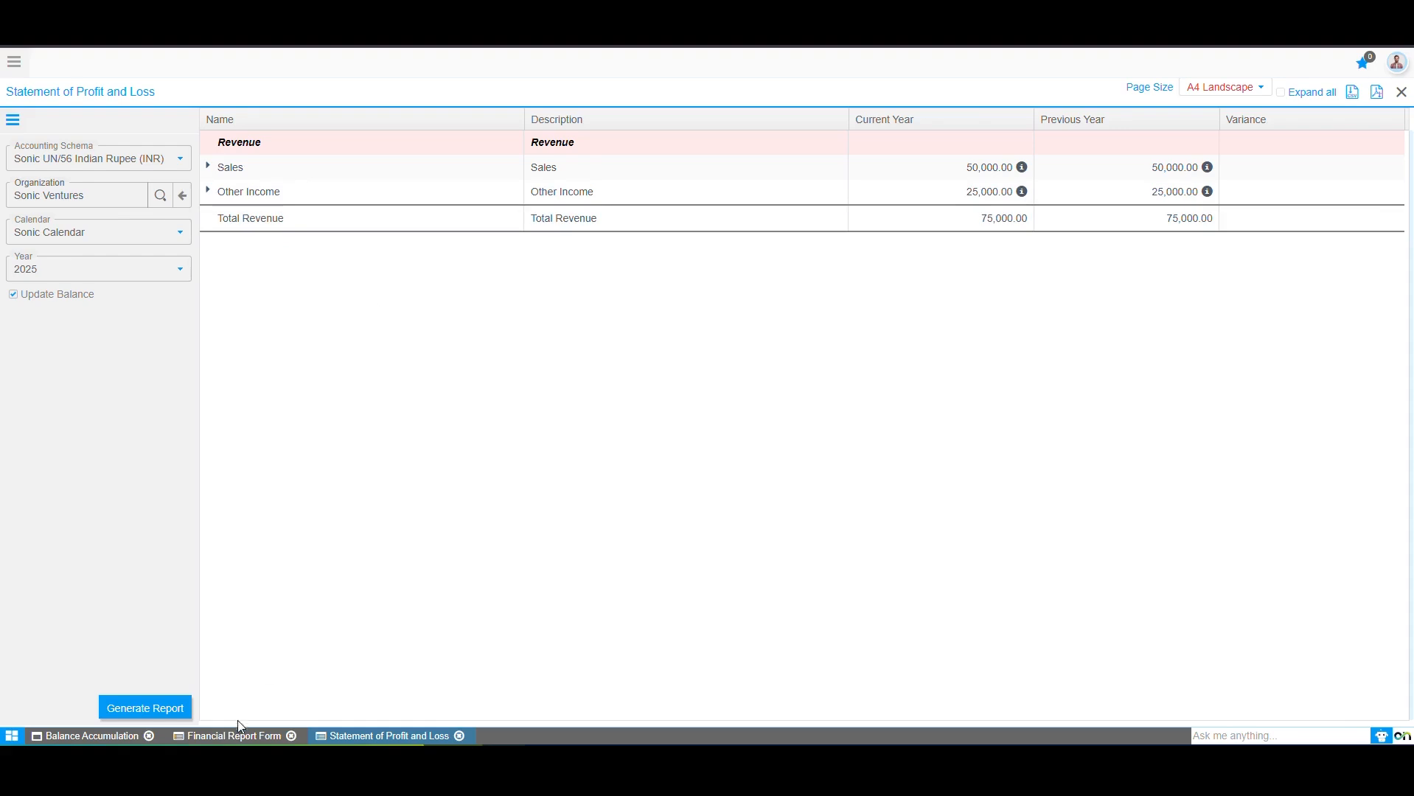
- Enable Suppress Line (Zero value before conditional formatting) for the Statement of Profit and Loss report and save it
{"action": "left_click", "coordinate": [221, 734]}
{"action": "left_click", "coordinate": [45, 127]}
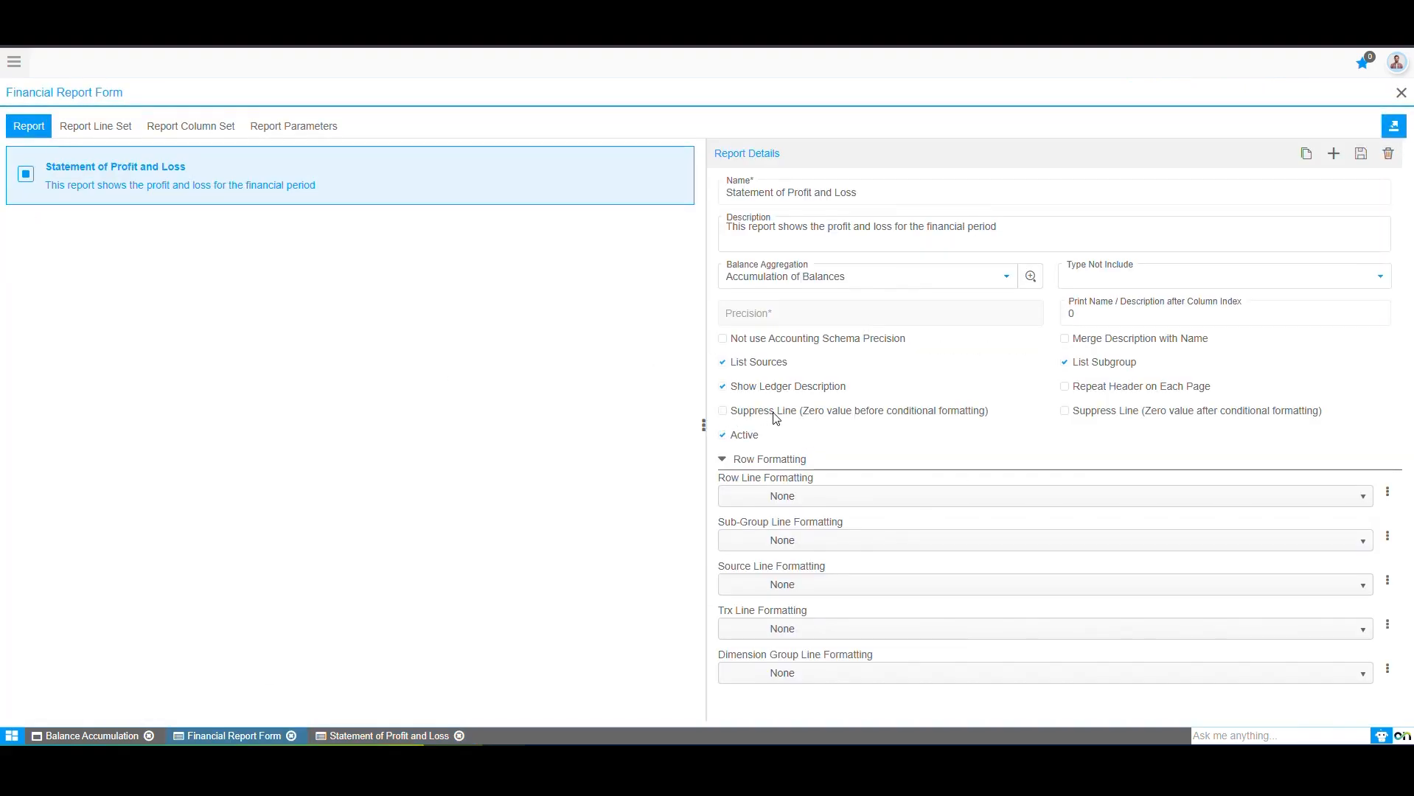
{"action": "left_click", "coordinate": [723, 412]}
{"action": "left_click", "coordinate": [1362, 156]}
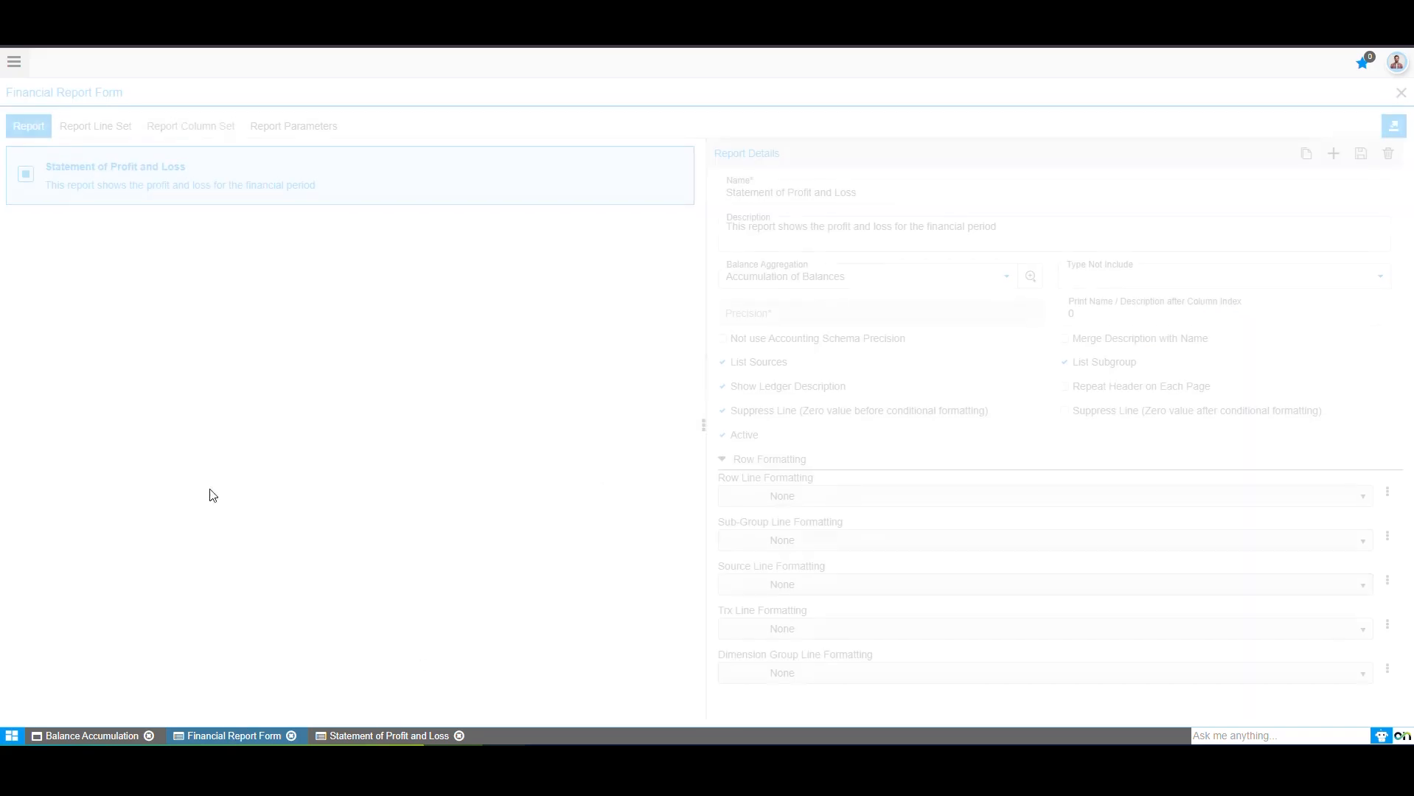
- Check the Set Value option in the Current Year column's conditional formatting and the report's suppress line options, changing nothing
{"action": "left_click", "coordinate": [193, 126]}
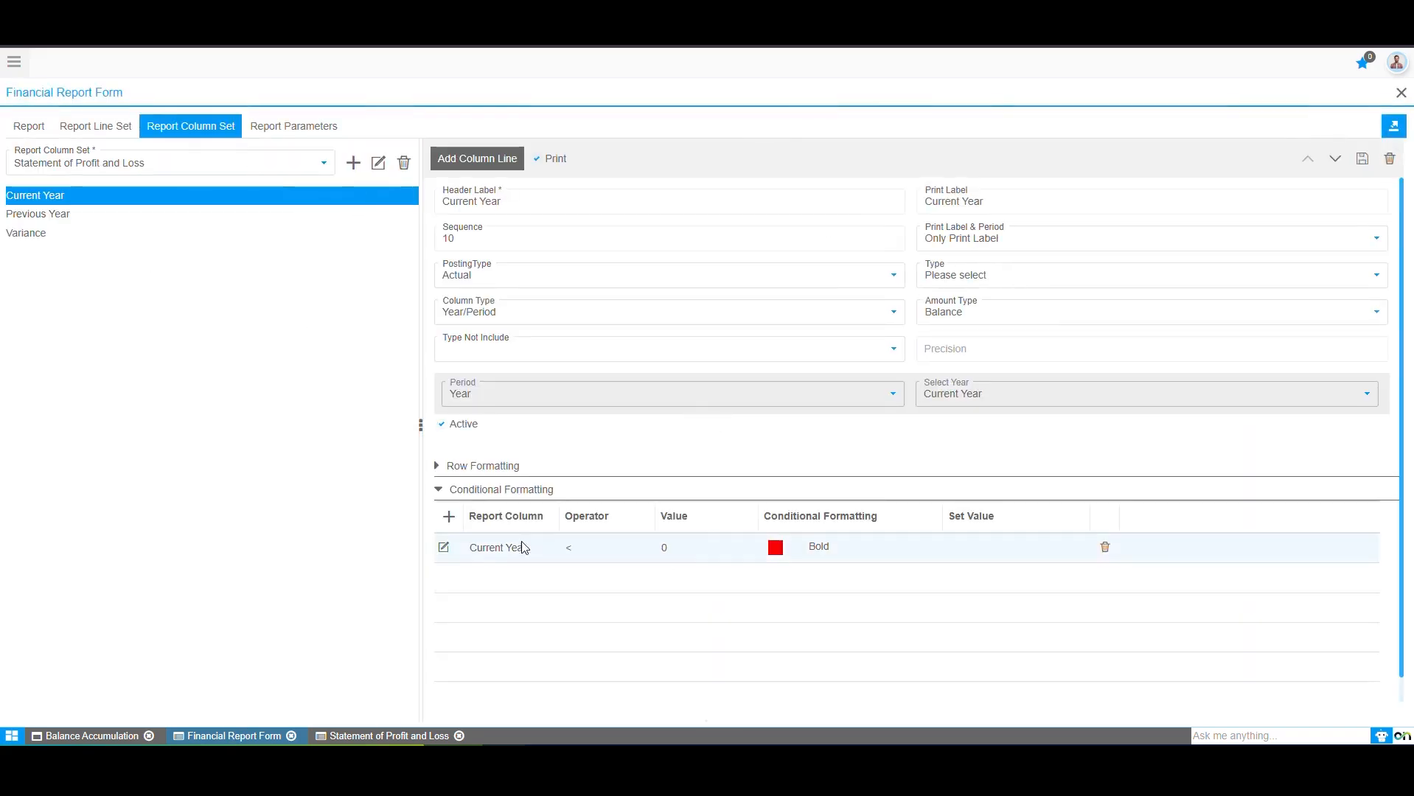
{"action": "left_click", "coordinate": [444, 548]}
{"action": "left_click", "coordinate": [516, 423]}
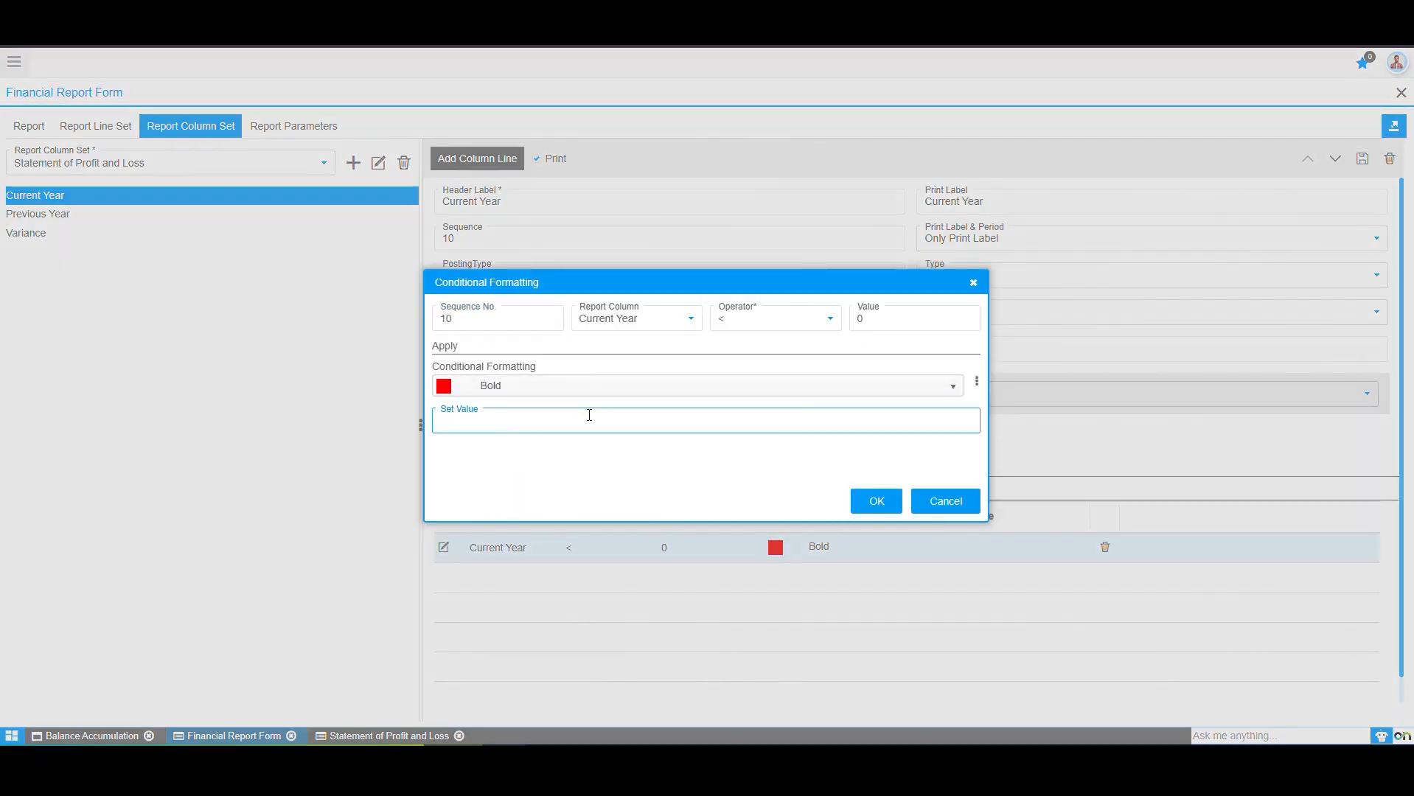
{"action": "left_click", "coordinate": [974, 283]}
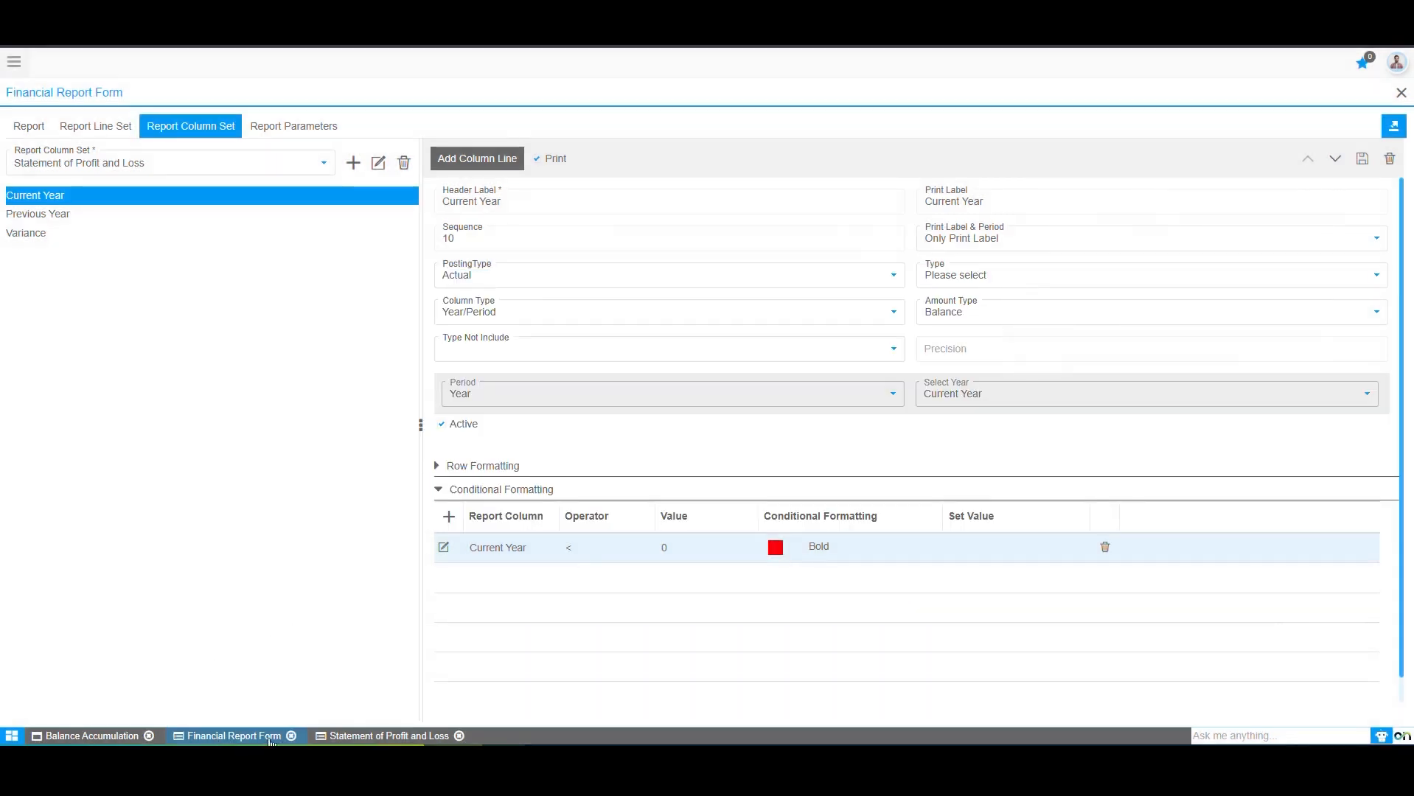
{"action": "left_click", "coordinate": [28, 136]}
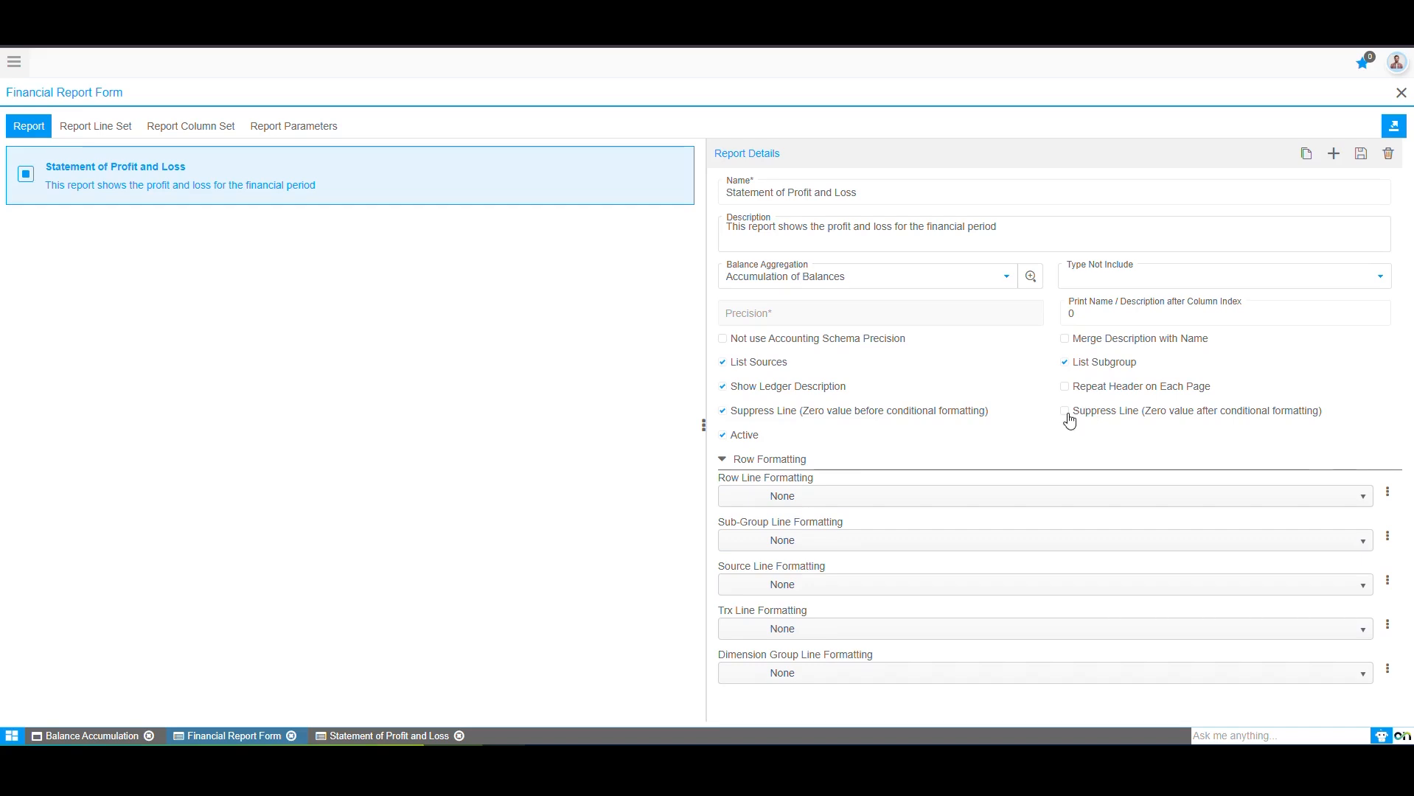
- Check the Ignore Column Conditional Formatting option of the Revenue and Sales lines against the Current Year column's conditional formatting
{"action": "left_click", "coordinate": [110, 131]}
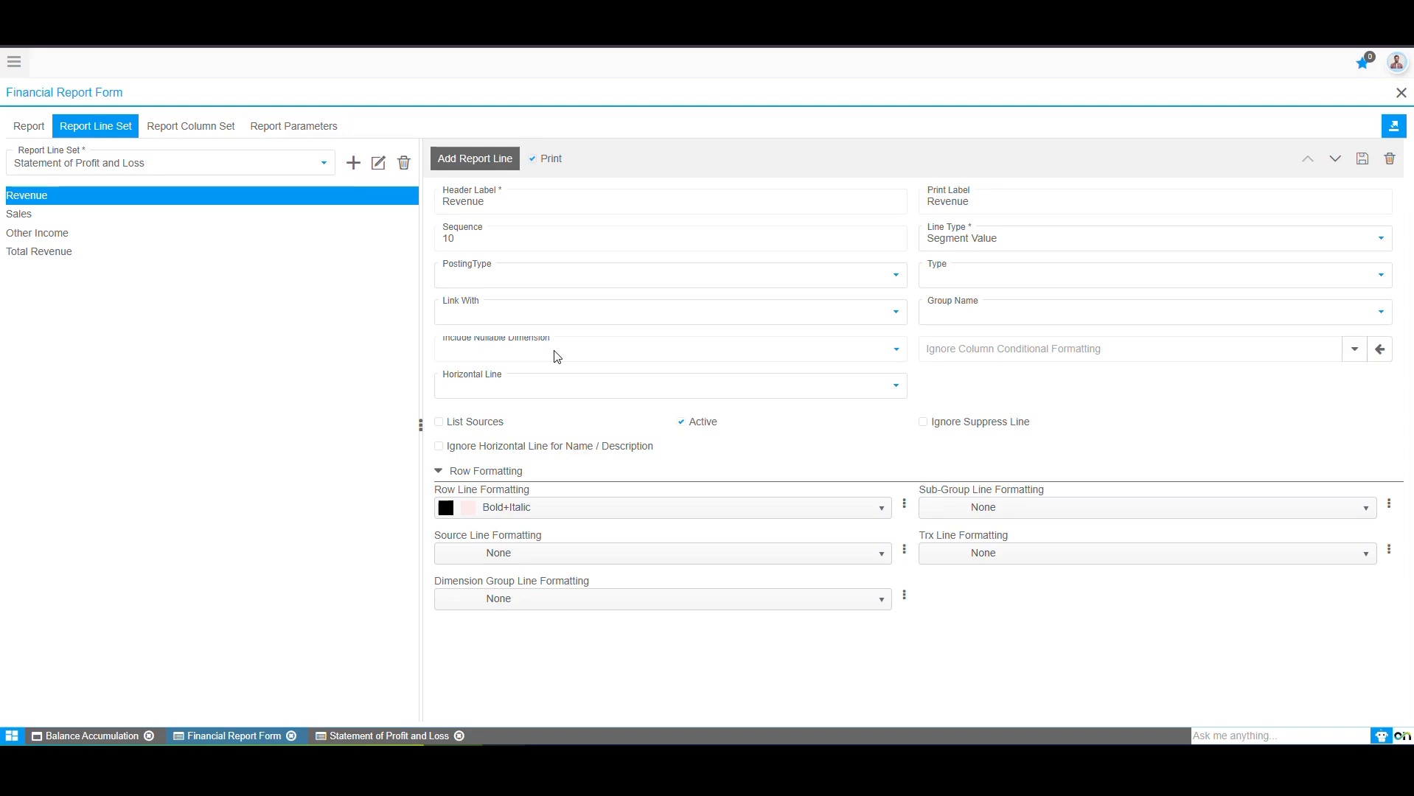
{"action": "left_click", "coordinate": [961, 346]}
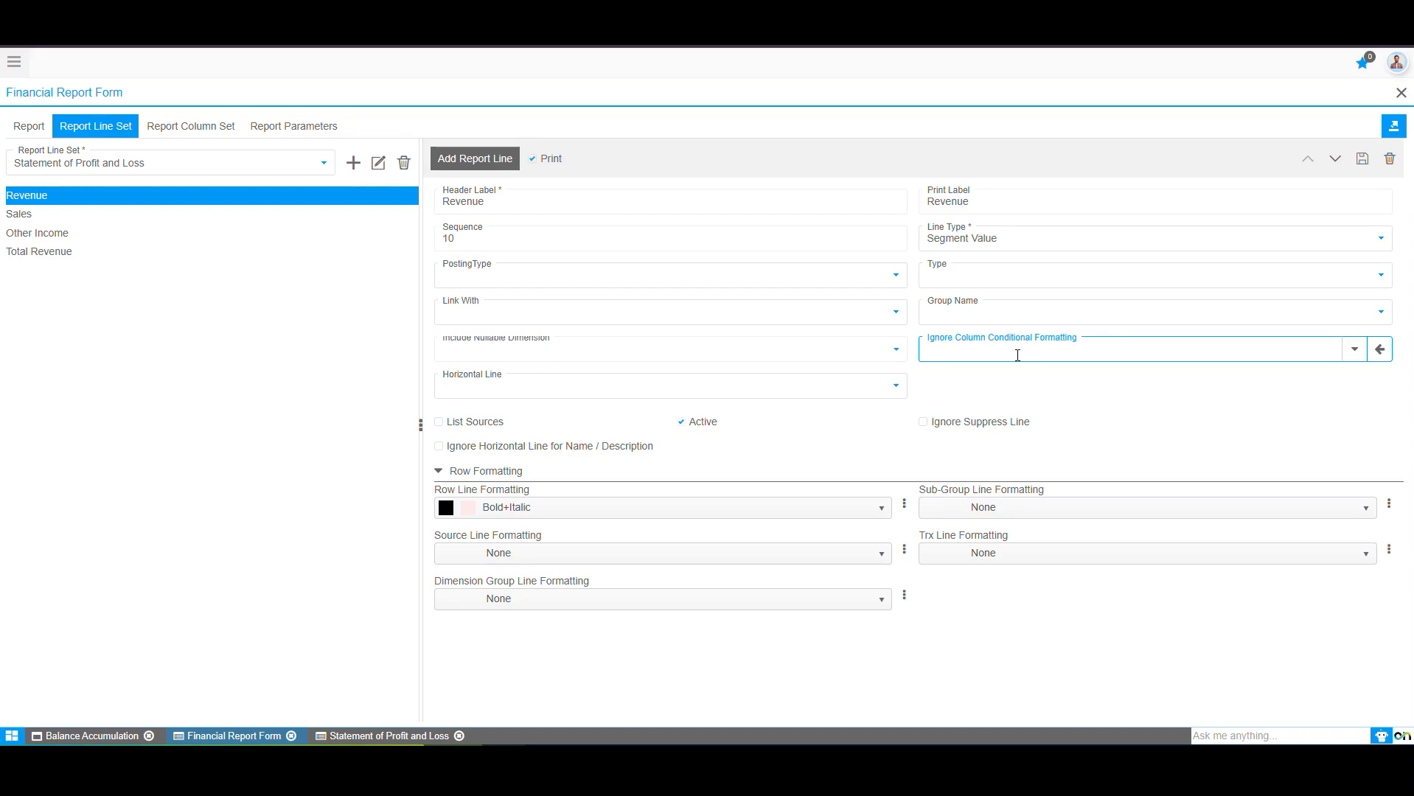
{"action": "left_click", "coordinate": [67, 216]}
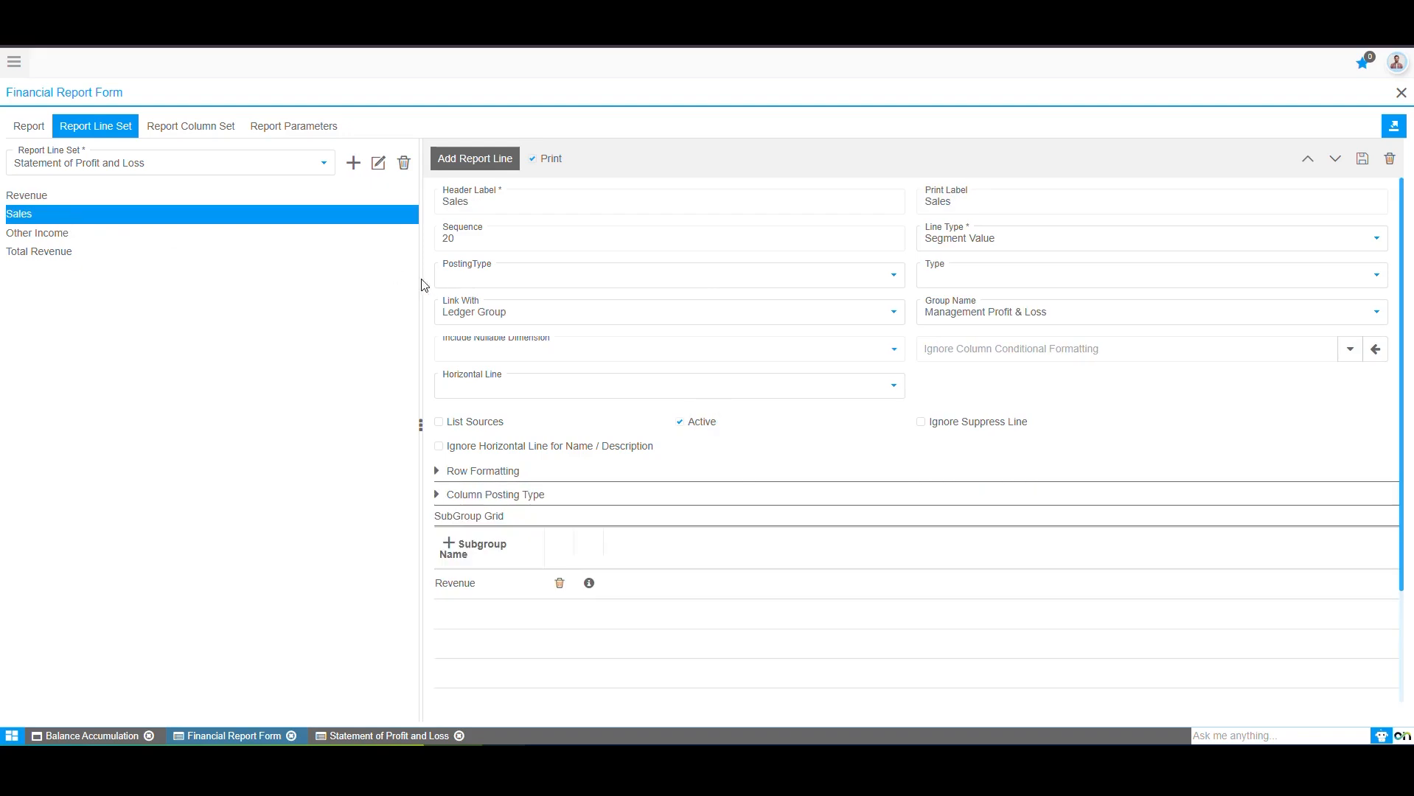
{"action": "left_click", "coordinate": [184, 134]}
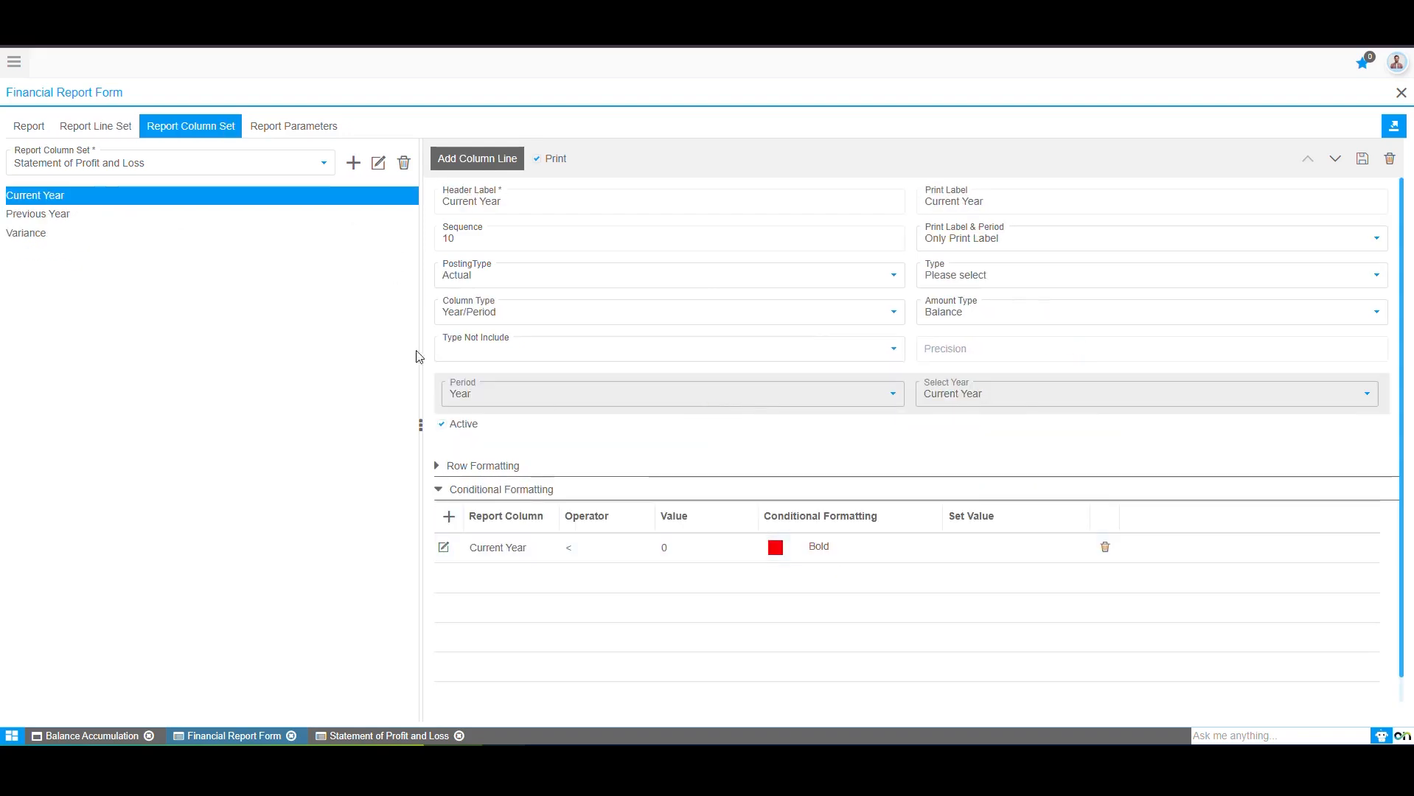
- Set the Sales report line to ignore the conditional formatting of the Current Year column
{"action": "left_click", "coordinate": [93, 126]}
{"action": "left_click", "coordinate": [56, 216]}
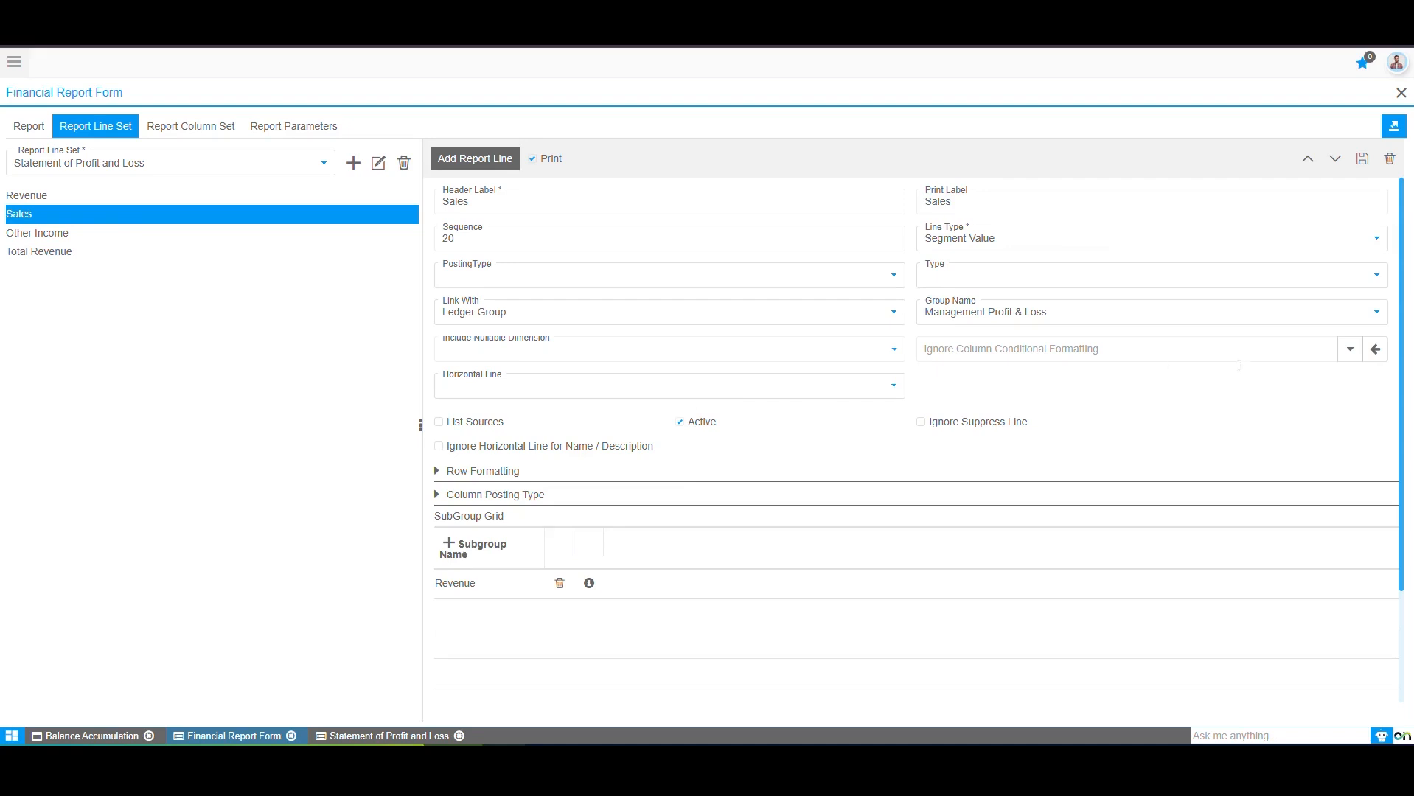
{"action": "left_click", "coordinate": [1353, 355]}
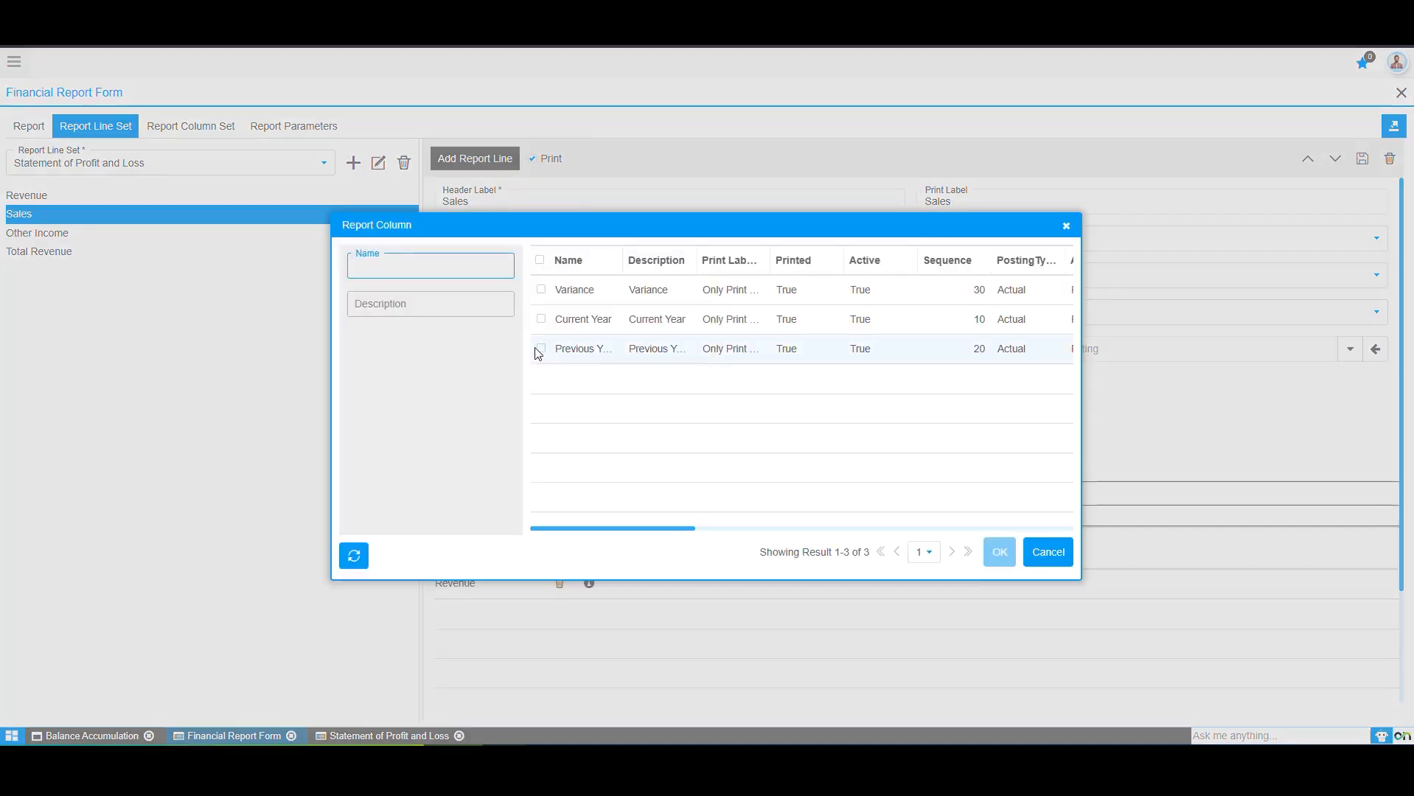
{"action": "left_click", "coordinate": [597, 291]}
{"action": "left_click", "coordinate": [585, 319]}
{"action": "left_click", "coordinate": [999, 552]}
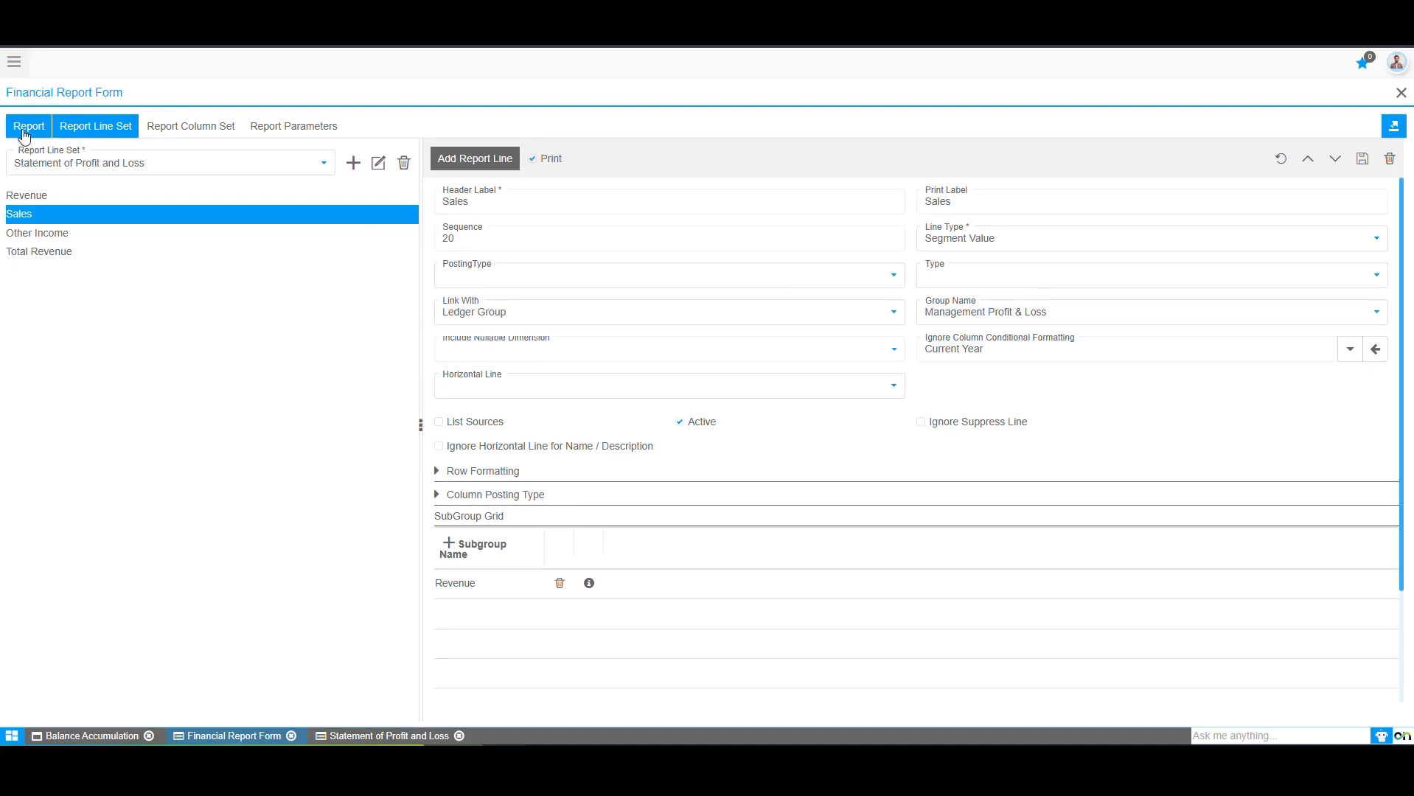
- Create a new financial report named Balance Sheet with the description Balance Sheet and save it
{"action": "left_click", "coordinate": [28, 127]}
{"action": "left_click", "coordinate": [685, 412]}
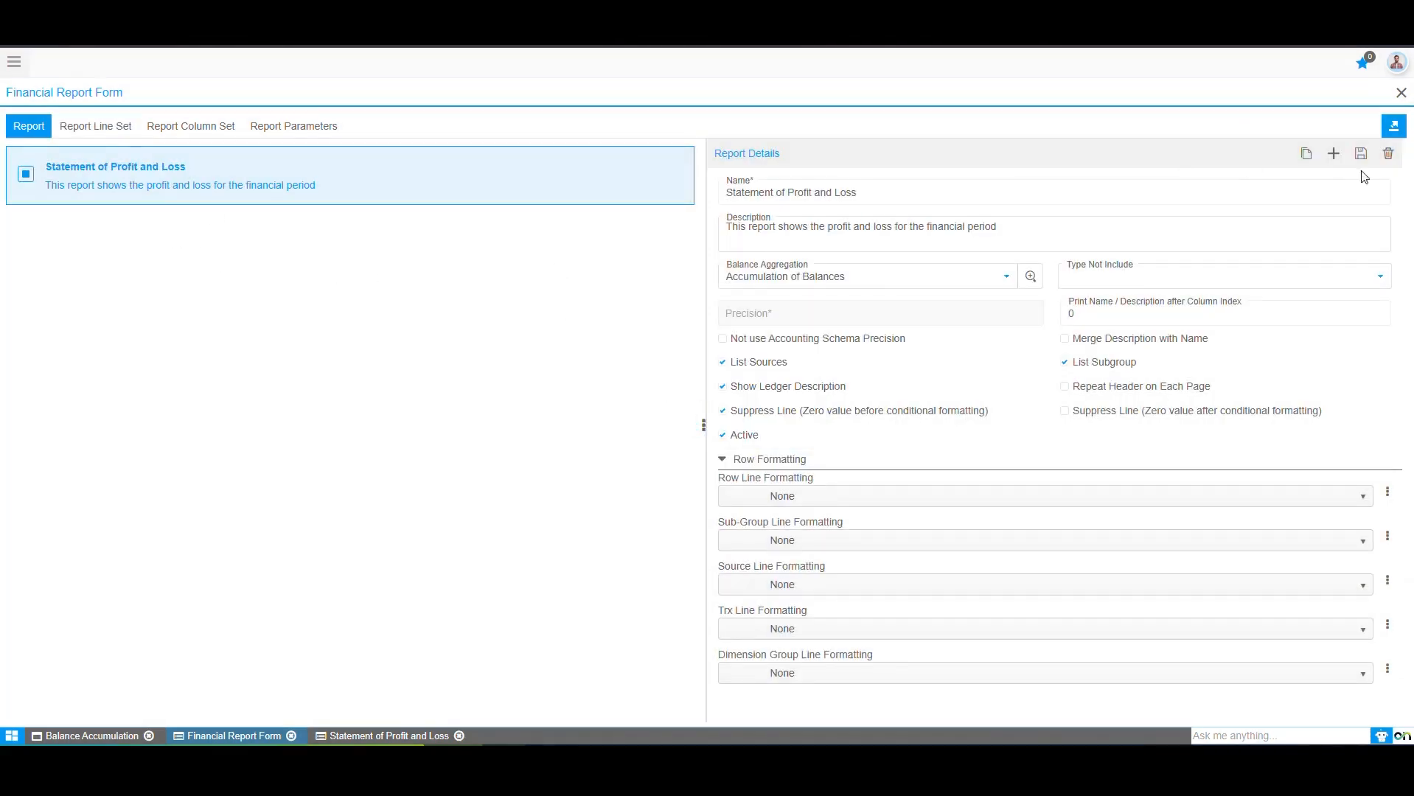
{"action": "left_click", "coordinate": [1333, 153]}
{"action": "type", "text": "Balance Sheet"}
{"action": "left_click", "coordinate": [820, 228]}
{"action": "type", "text": "Balance Shee"}
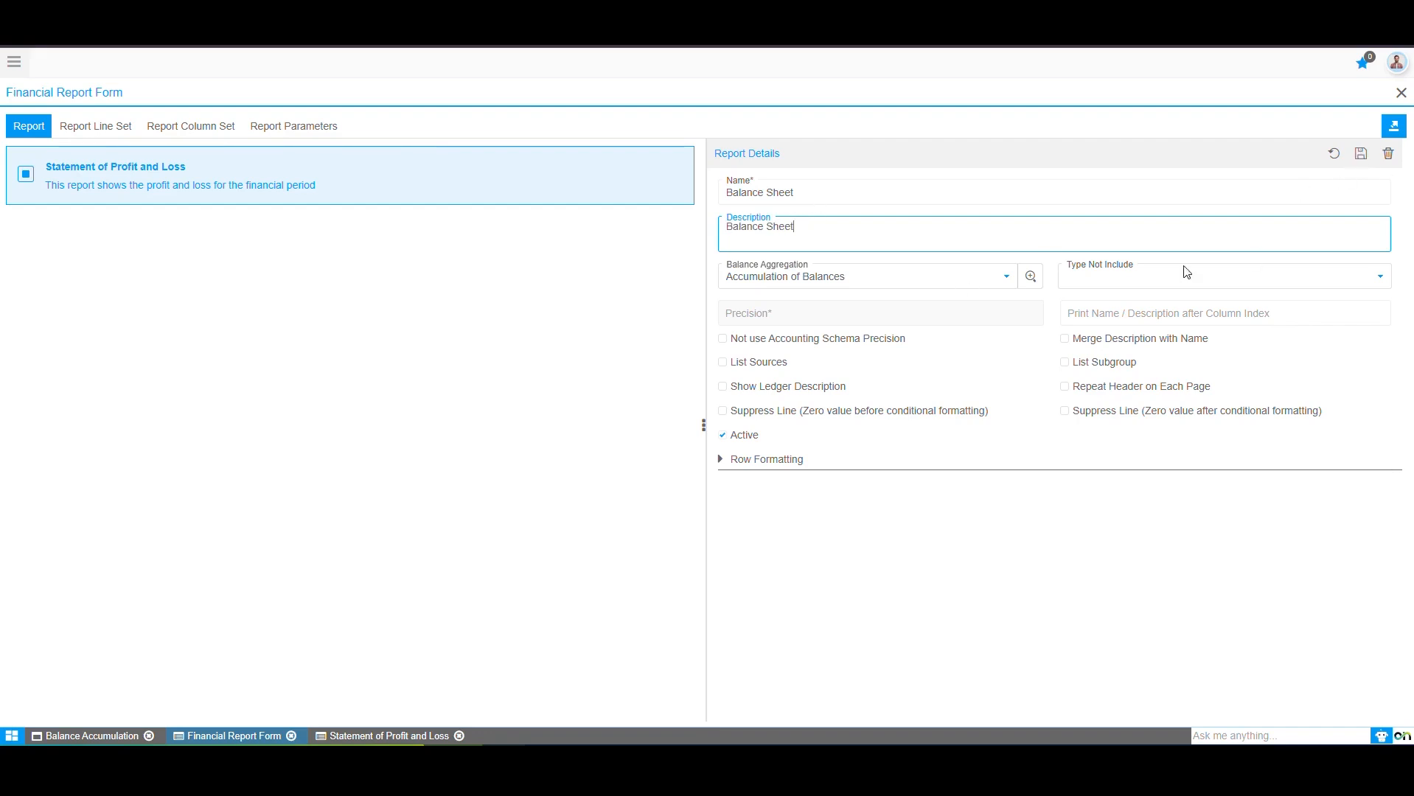
{"action": "left_click", "coordinate": [1361, 167]}
- Create and save a new report line set named Balance Sheet
{"action": "left_click", "coordinate": [114, 131]}
{"action": "left_click", "coordinate": [266, 169]}
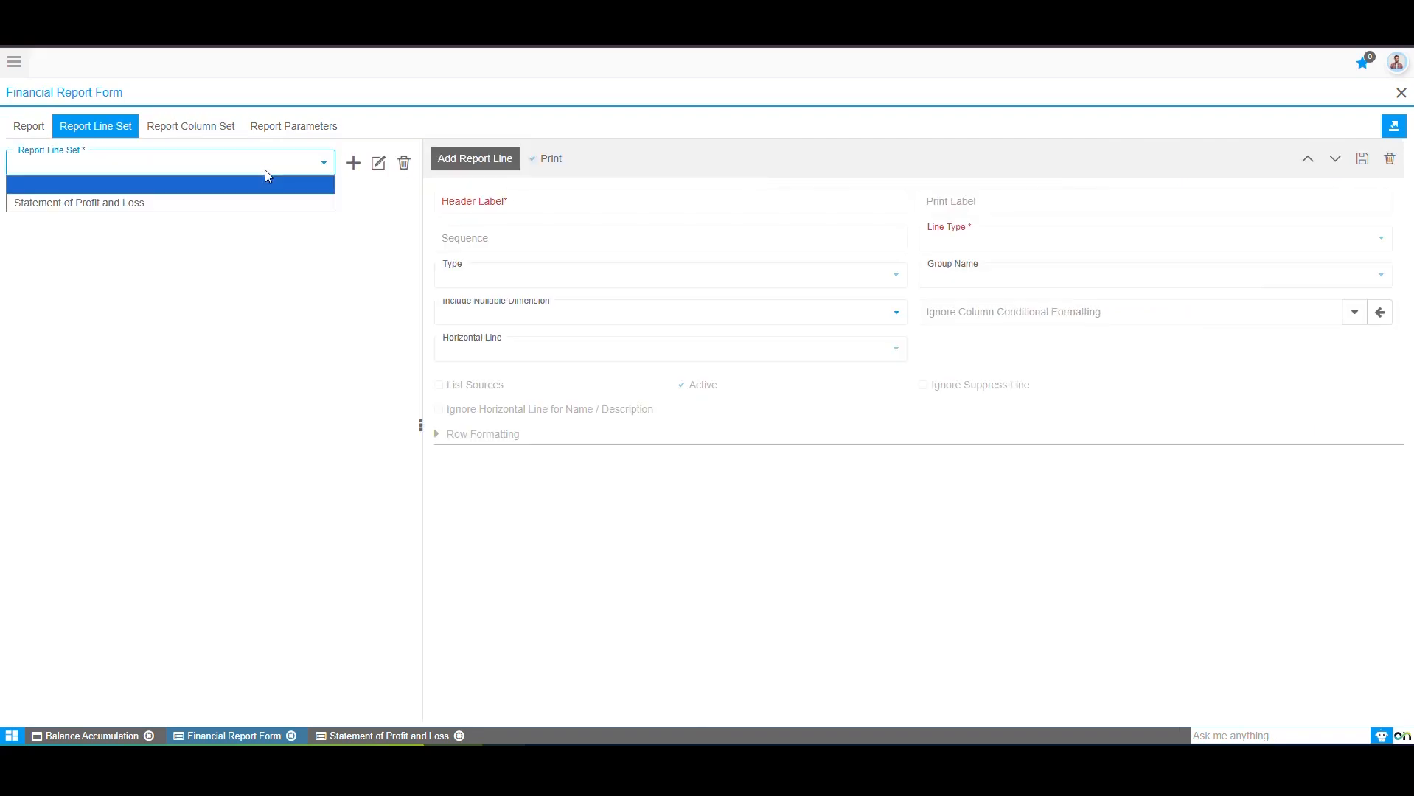
{"action": "left_click", "coordinate": [180, 167]}
{"action": "left_click", "coordinate": [354, 165]}
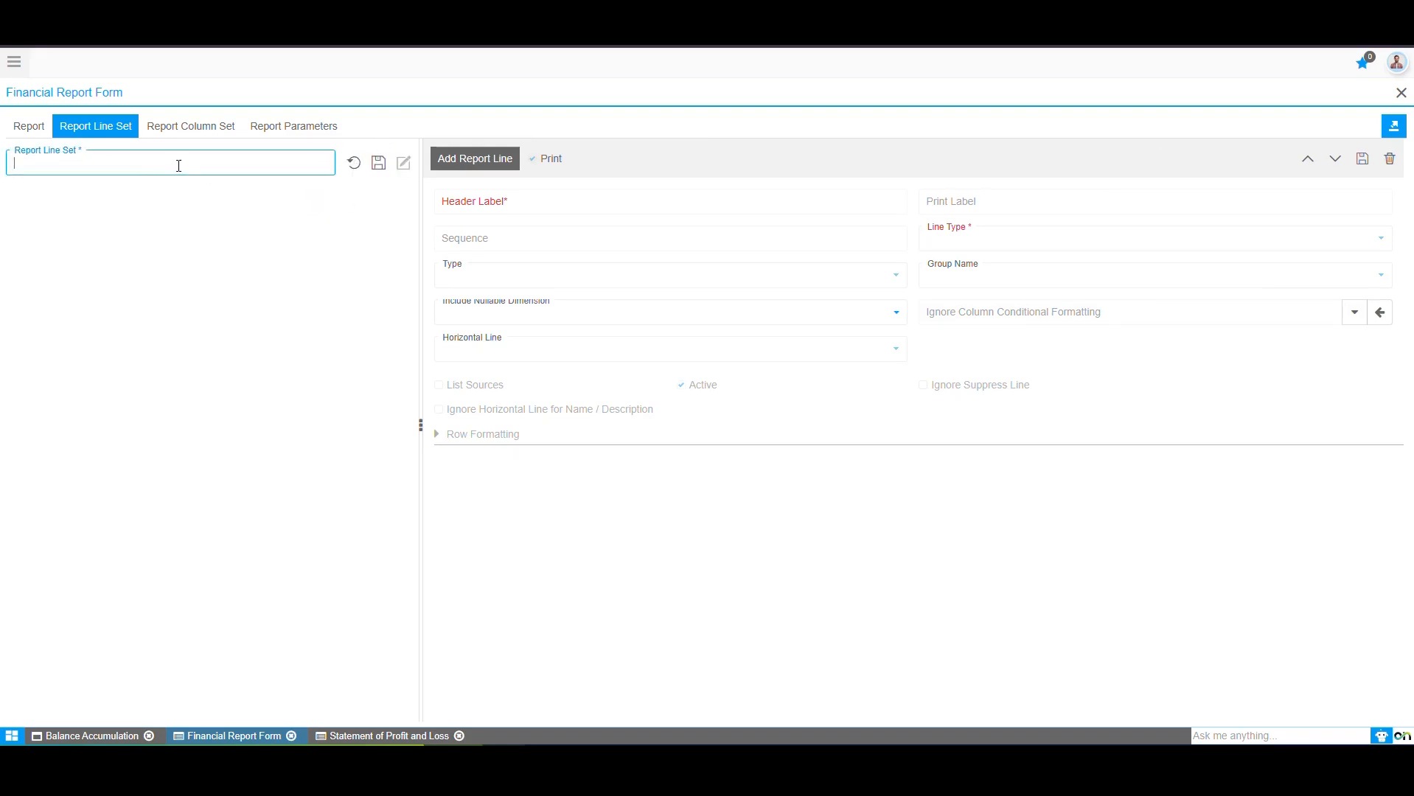
{"action": "type", "text": "Balance Sheet"}
{"action": "left_click", "coordinate": [378, 162]}
- Define a Segment Value report line with header and print label Assets and save it
{"action": "left_click", "coordinate": [444, 197]}
{"action": "type", "text": "Assets"}
{"action": "key", "text": "ctrl+a"}
{"action": "key", "text": "ctrl+c"}
{"action": "key", "text": "Tab"}
{"action": "key", "text": "ctrl+v"}
{"action": "left_click", "coordinate": [1064, 243]}
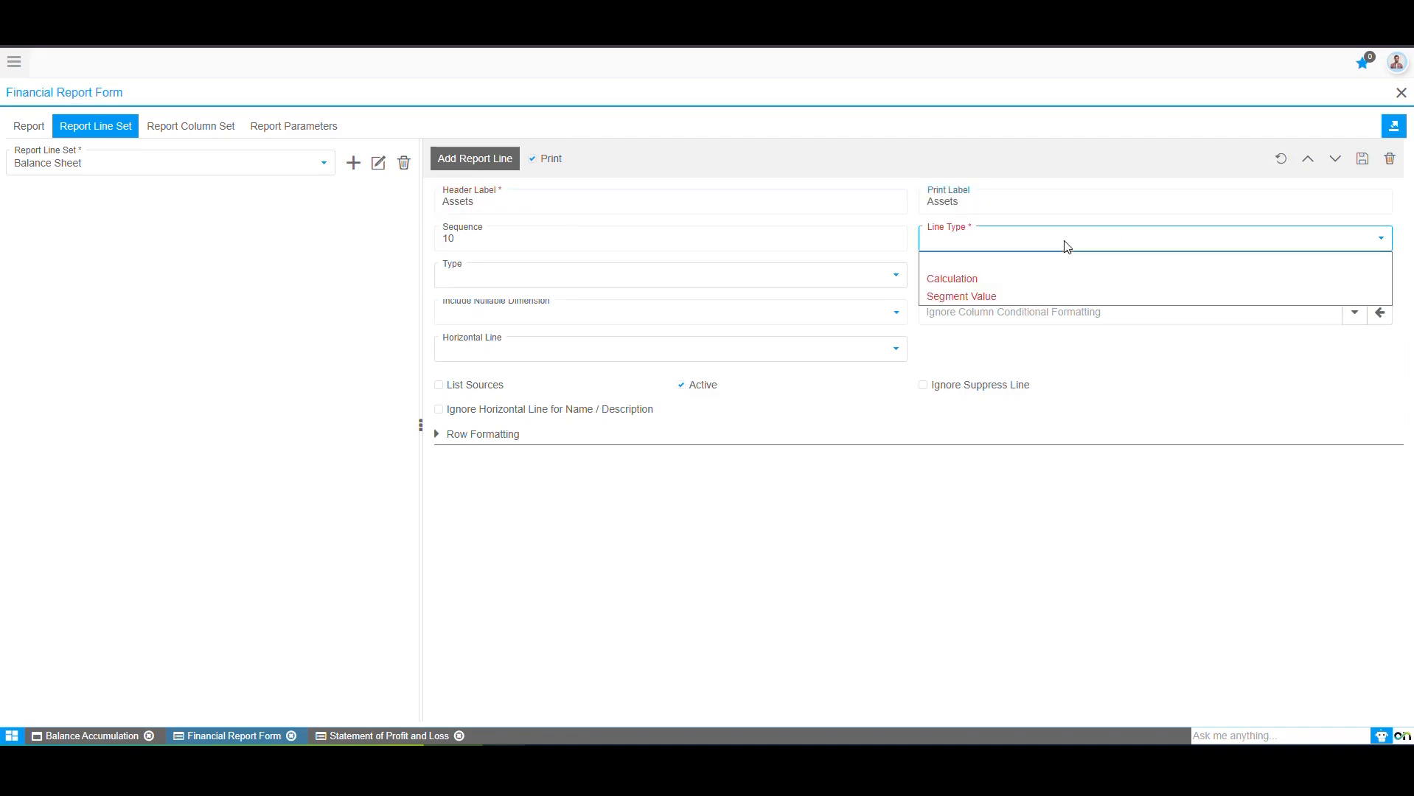
{"action": "left_click", "coordinate": [1039, 294]}
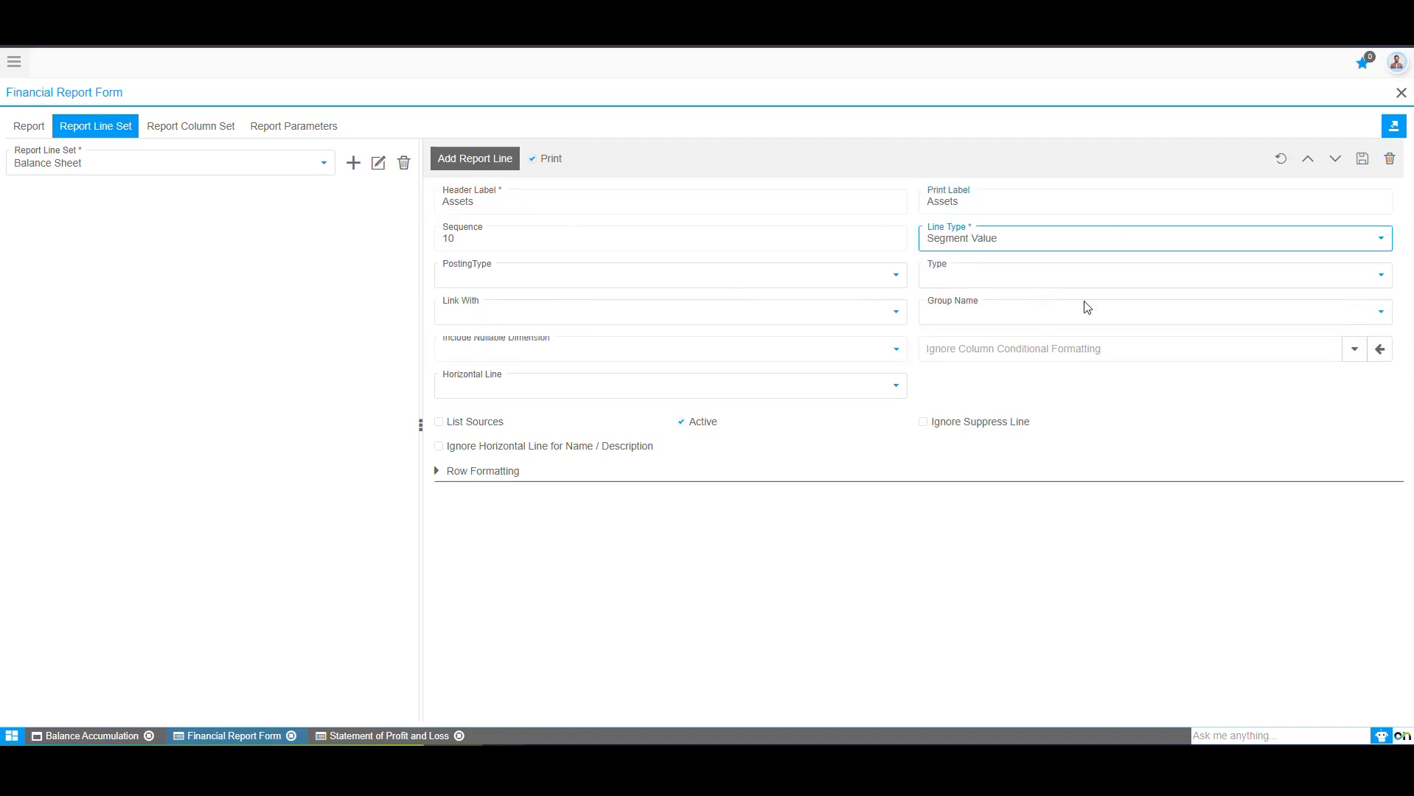
{"action": "left_click", "coordinate": [1363, 158]}
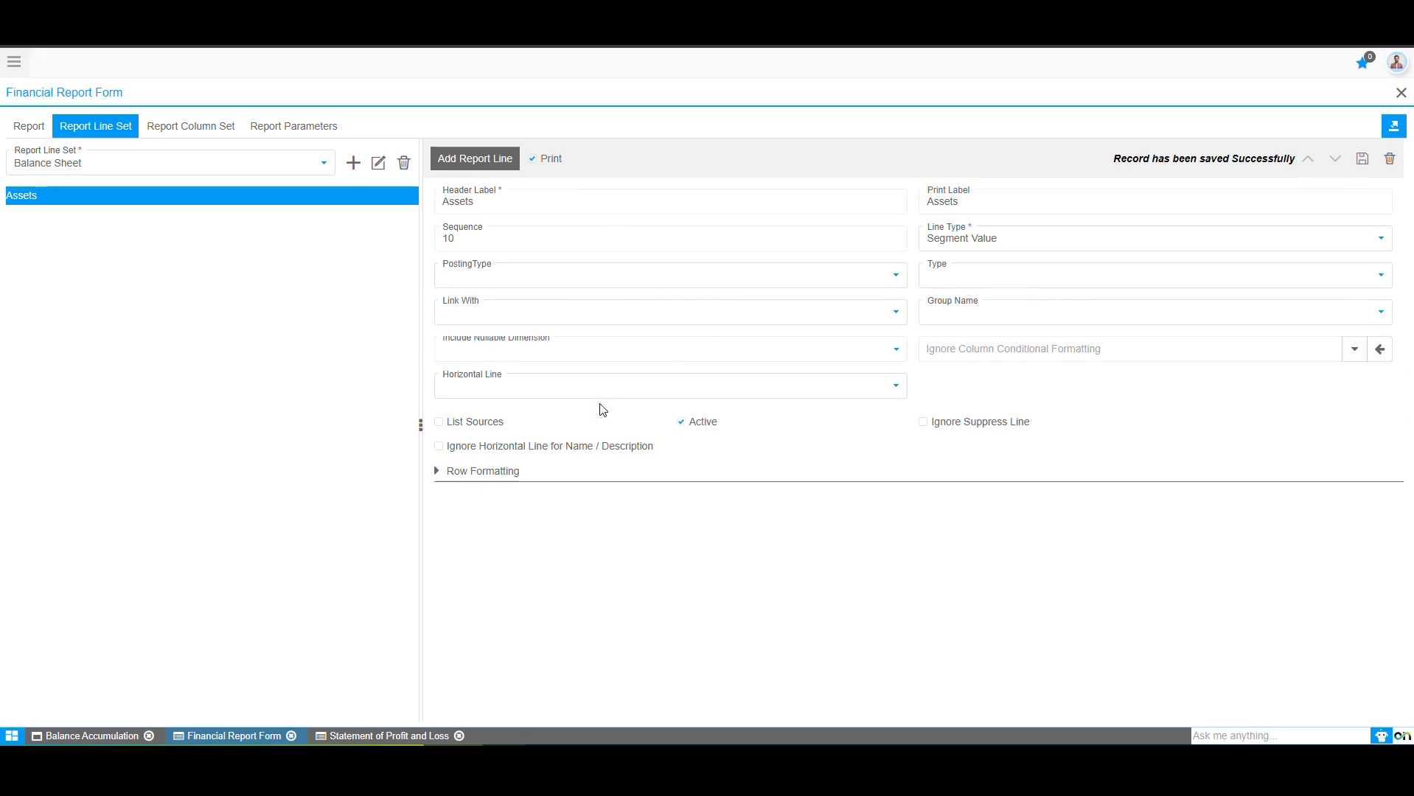
- Apply the Bold+Italic row line formatting to the Assets line and save it
{"action": "left_click", "coordinate": [535, 464]}
{"action": "left_click", "coordinate": [538, 507]}
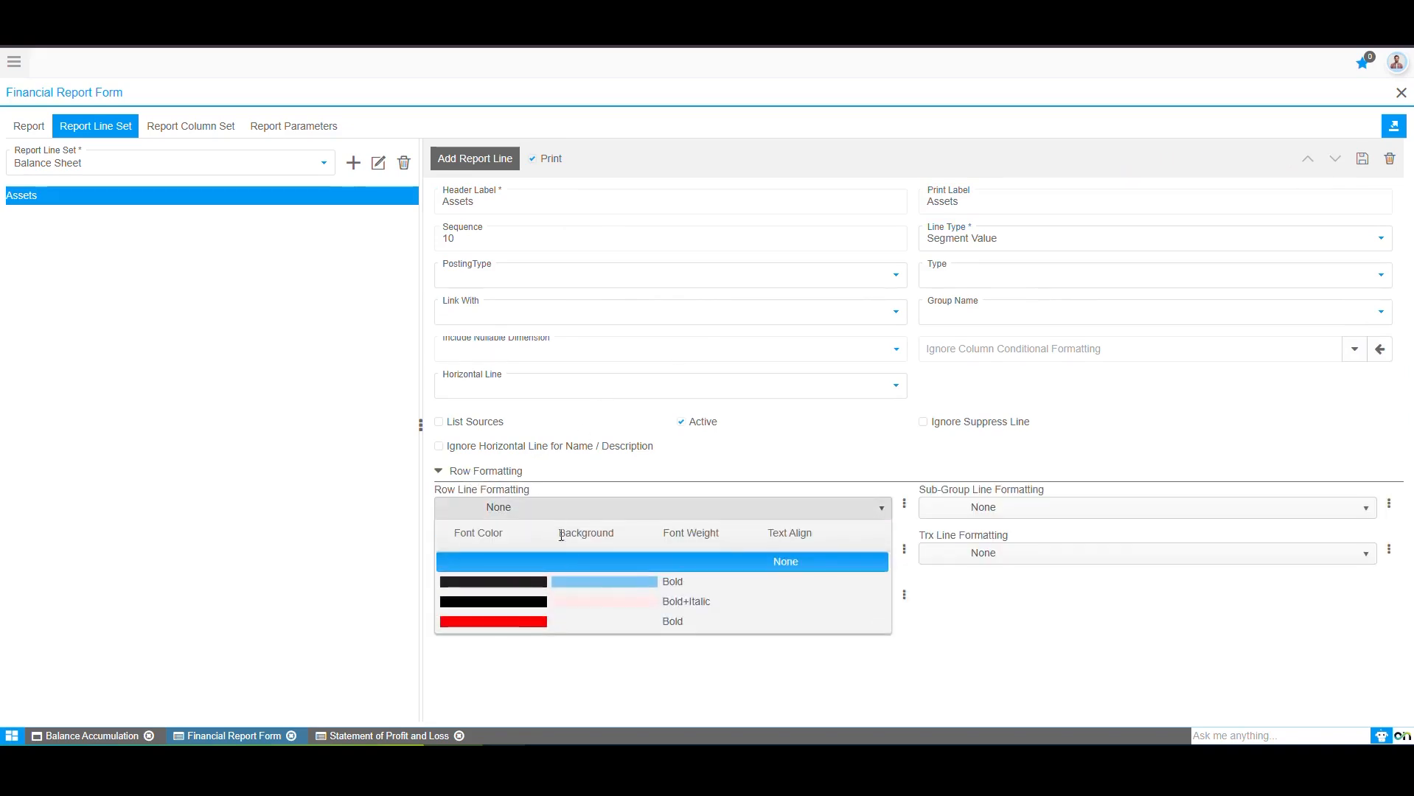
{"action": "left_click", "coordinate": [535, 611]}
{"action": "left_click", "coordinate": [1362, 158]}
{"action": "left_click", "coordinate": [442, 472]}
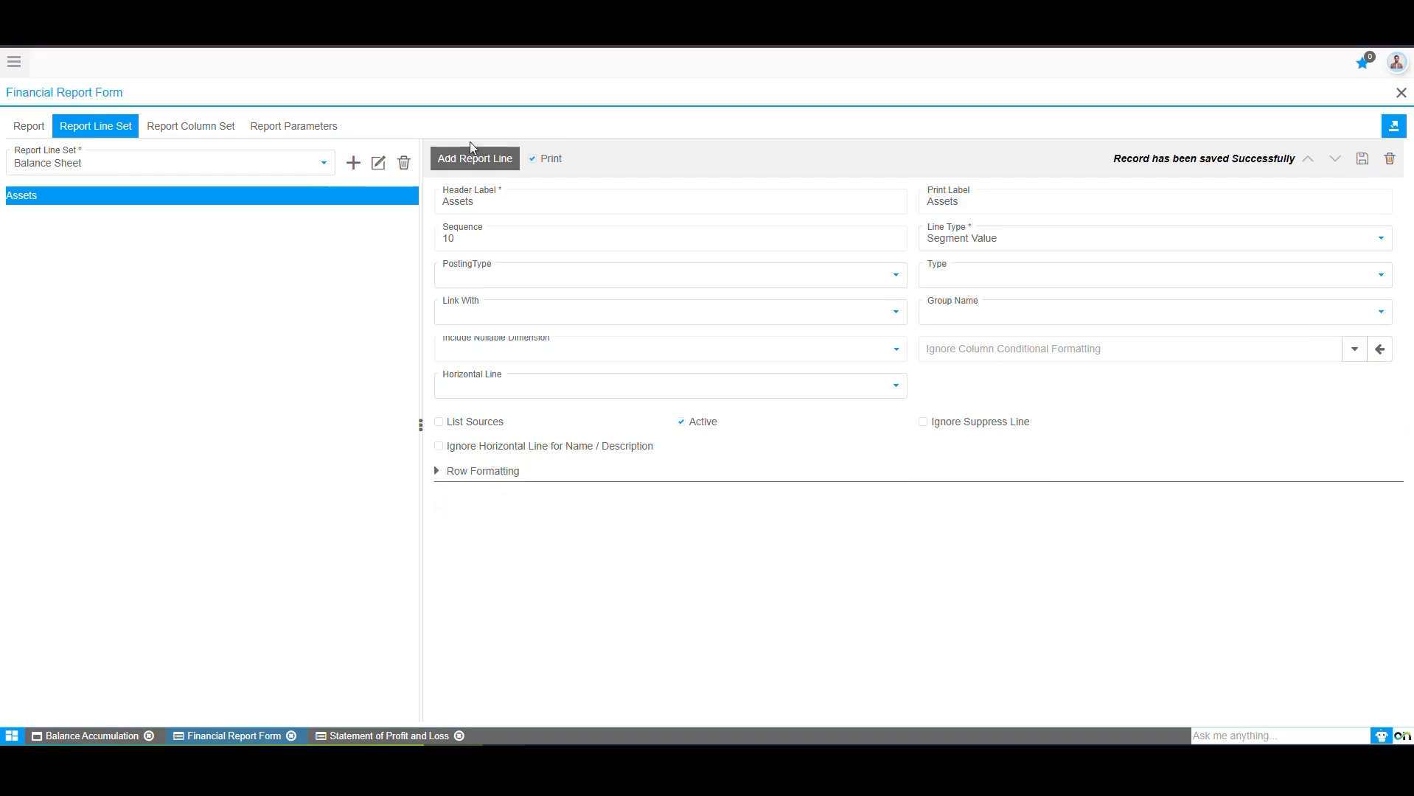
- Add a Segment Value report line labelled Current Assets, linked with Ledger Group and using the group BI Report Accounting Group
{"action": "left_click", "coordinate": [451, 157]}
{"action": "left_click", "coordinate": [510, 202]}
{"action": "type", "text": "Current Assets"}
{"action": "left_click", "coordinate": [992, 245]}
{"action": "left_click", "coordinate": [976, 295]}
{"action": "left_click", "coordinate": [961, 198]}
{"action": "left_click", "coordinate": [583, 315]}
{"action": "left_click", "coordinate": [546, 369]}
{"action": "left_click", "coordinate": [997, 317]}
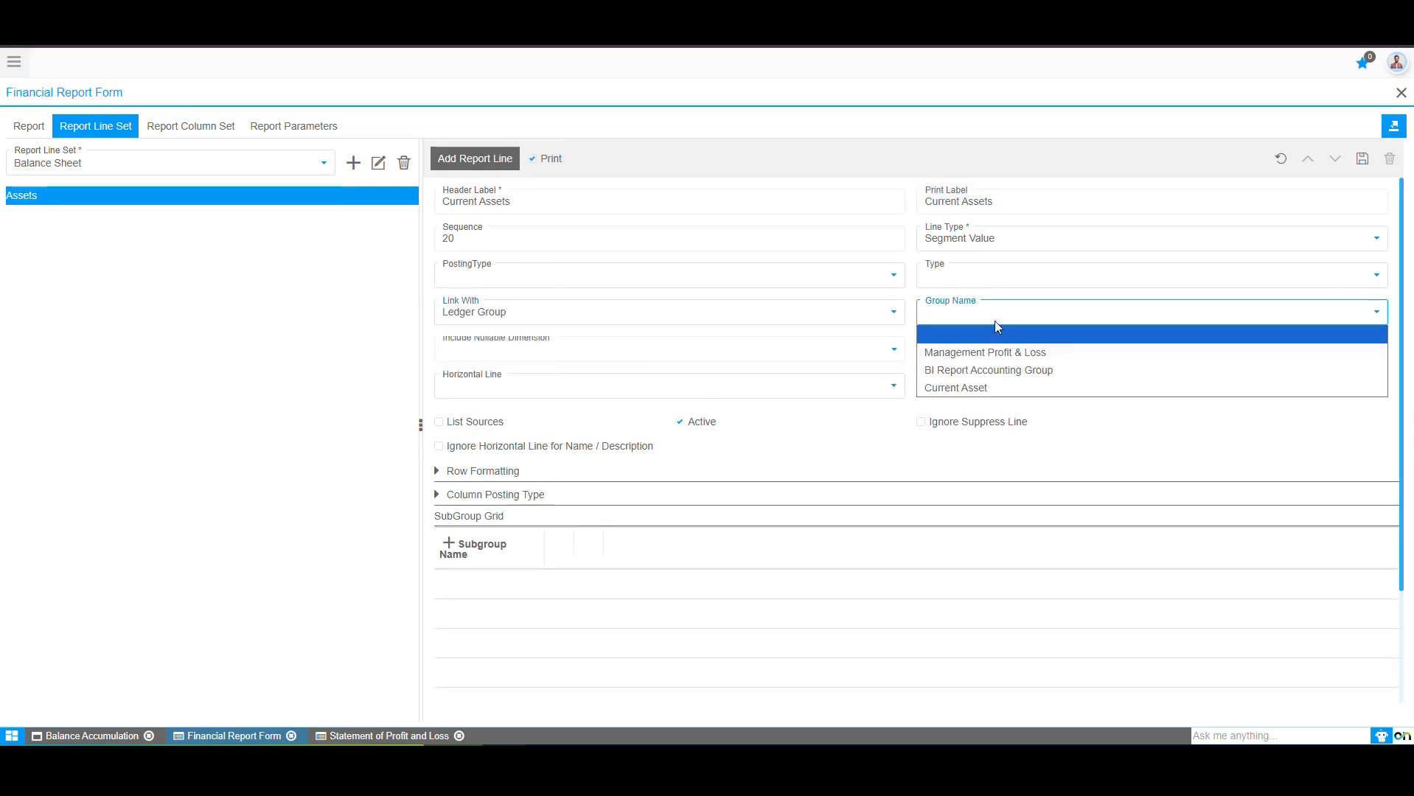
{"action": "left_click", "coordinate": [991, 371]}
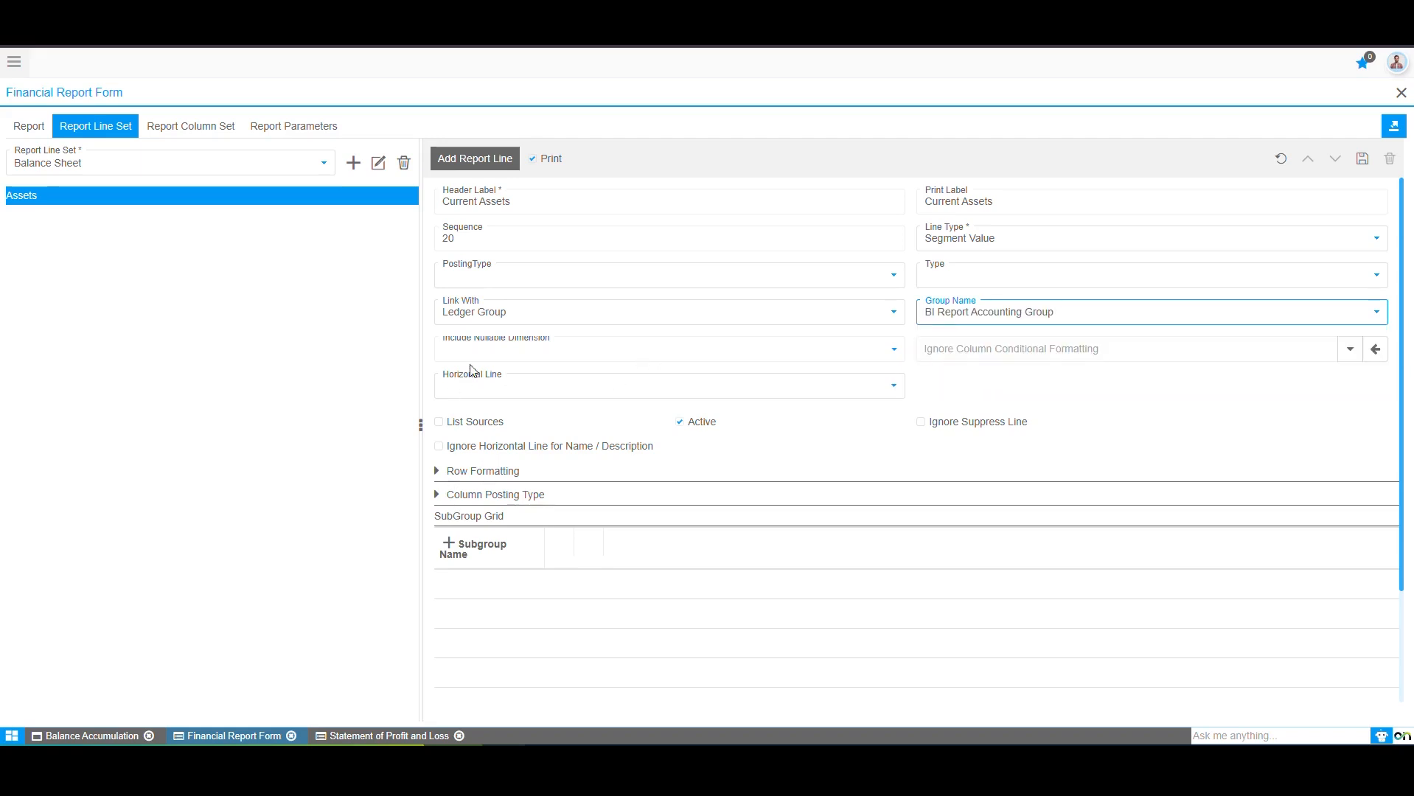
- Add subgroups Other Current Financial Assets, Non-Financial Assets and liabilities Provision, plus Trade and Other Current and Non-Current Receivables, to Current Assets and save
{"action": "left_click", "coordinate": [449, 546]}
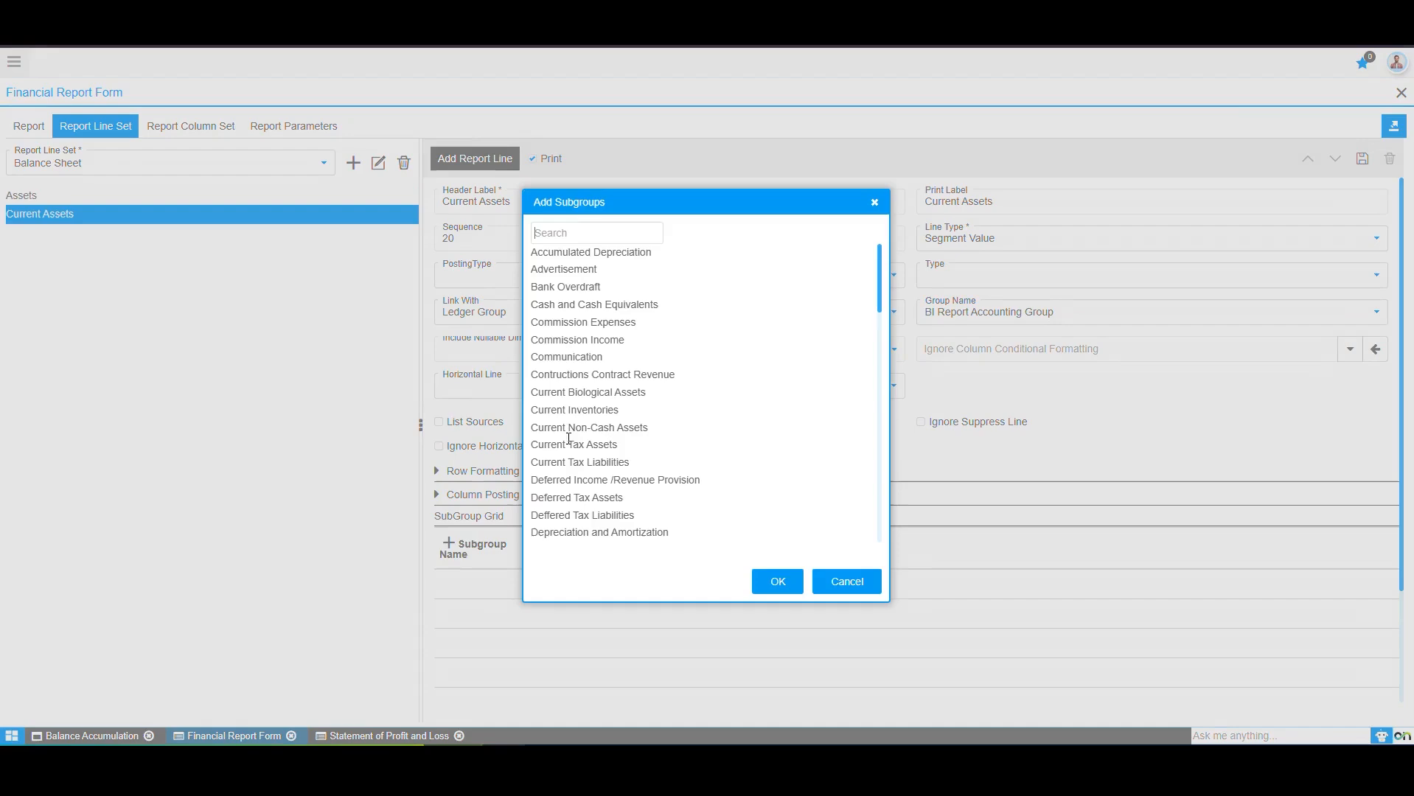
{"action": "type", "text": "curre"}
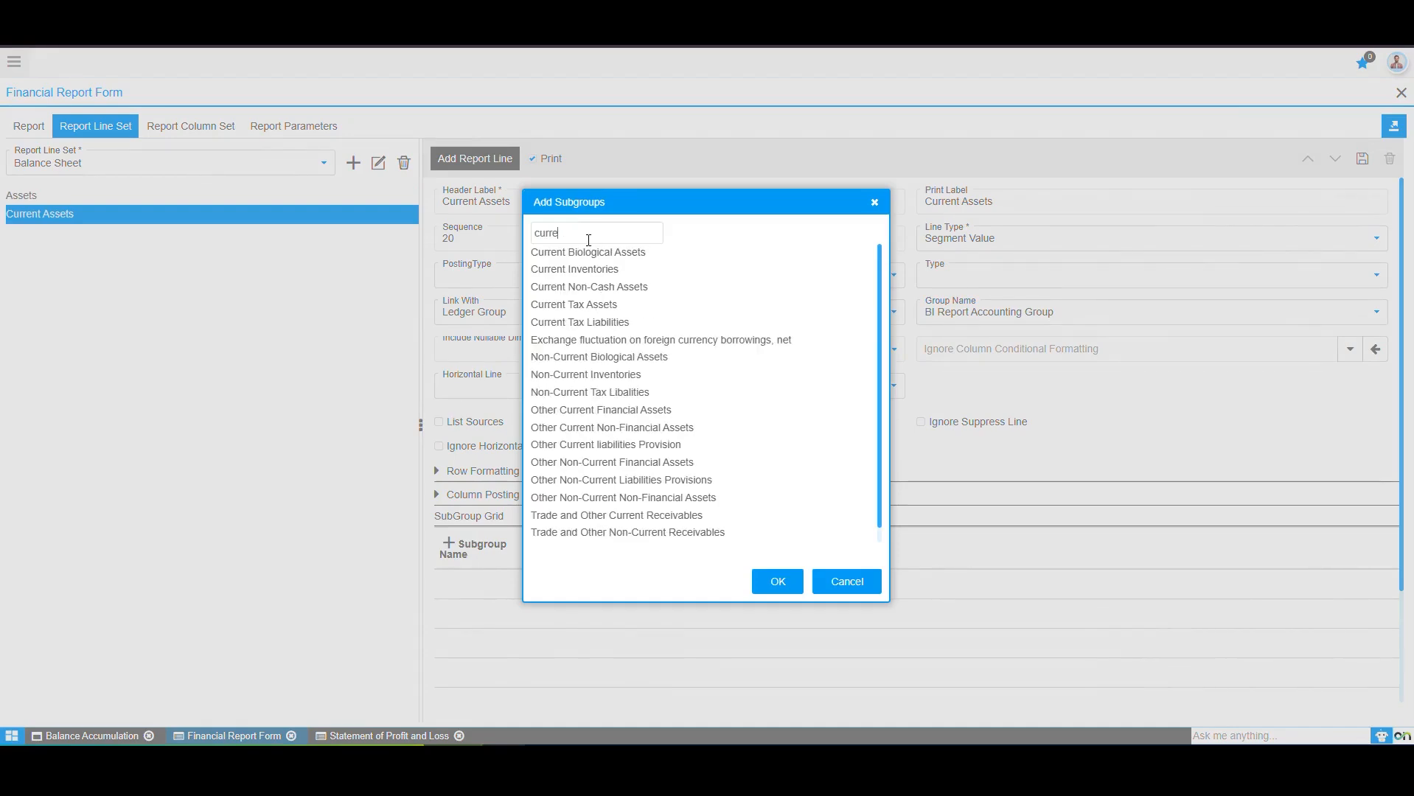
{"action": "left_click", "coordinate": [596, 410]}
{"action": "left_click", "coordinate": [599, 427], "text": "ctrl"}
{"action": "left_click", "coordinate": [599, 444], "text": "ctrl"}
{"action": "left_click", "coordinate": [599, 515], "text": "ctrl"}
{"action": "left_click", "coordinate": [600, 532], "text": "ctrl"}
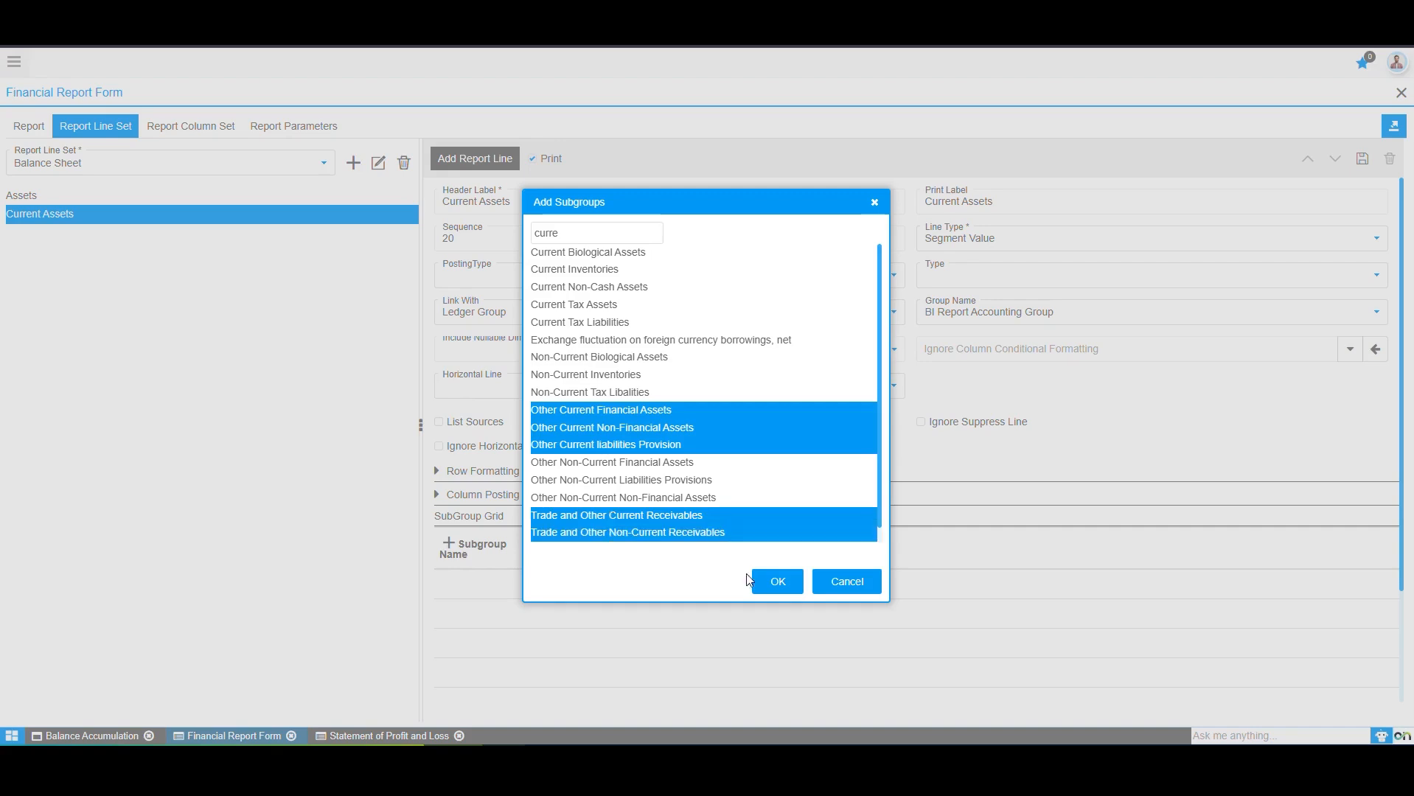
{"action": "left_click", "coordinate": [759, 579]}
{"action": "scroll", "coordinate": [520, 502], "scroll_direction": "down", "scroll_amount": 2}
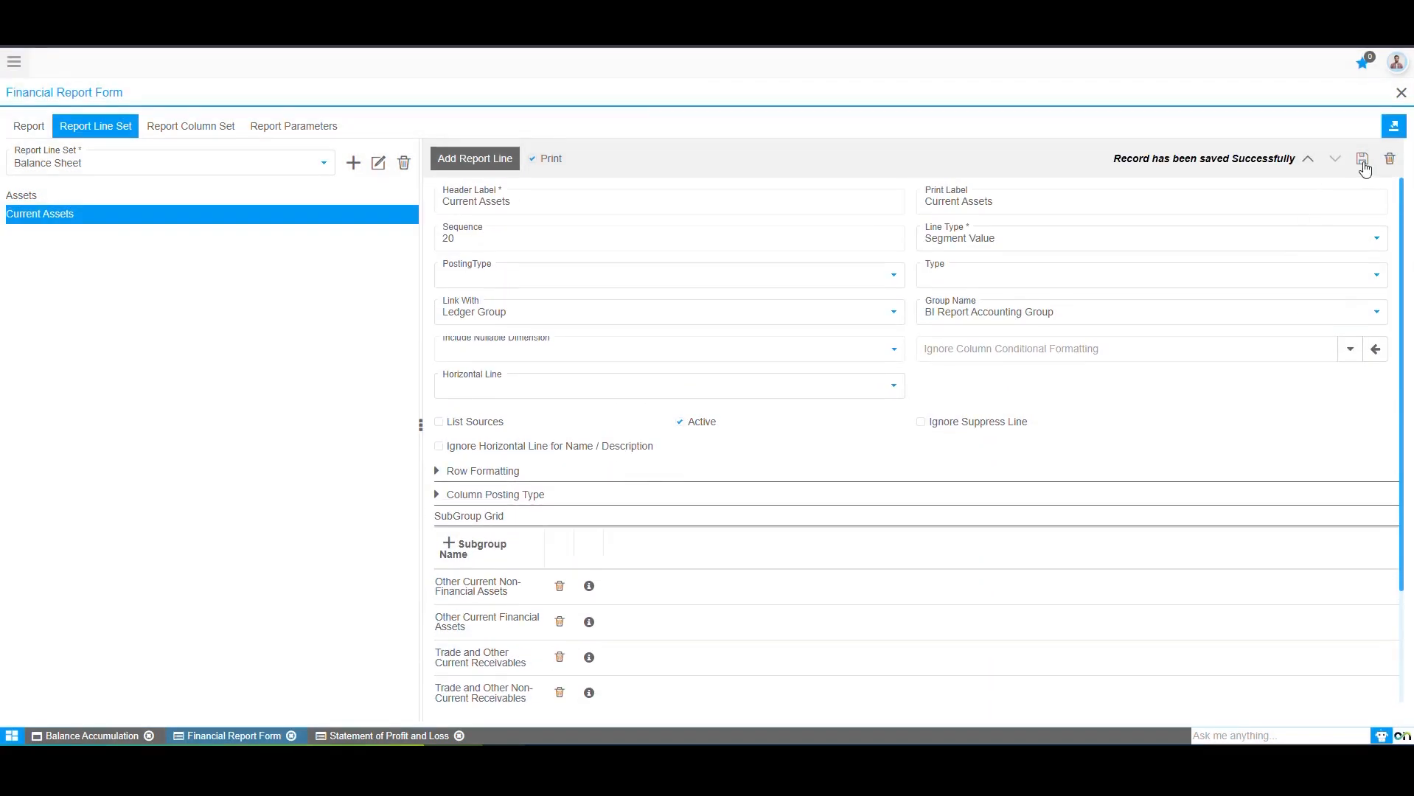
- Create a report column set named Balance Sheet with a column line headed Current Year and save it
{"action": "left_click", "coordinate": [191, 130]}
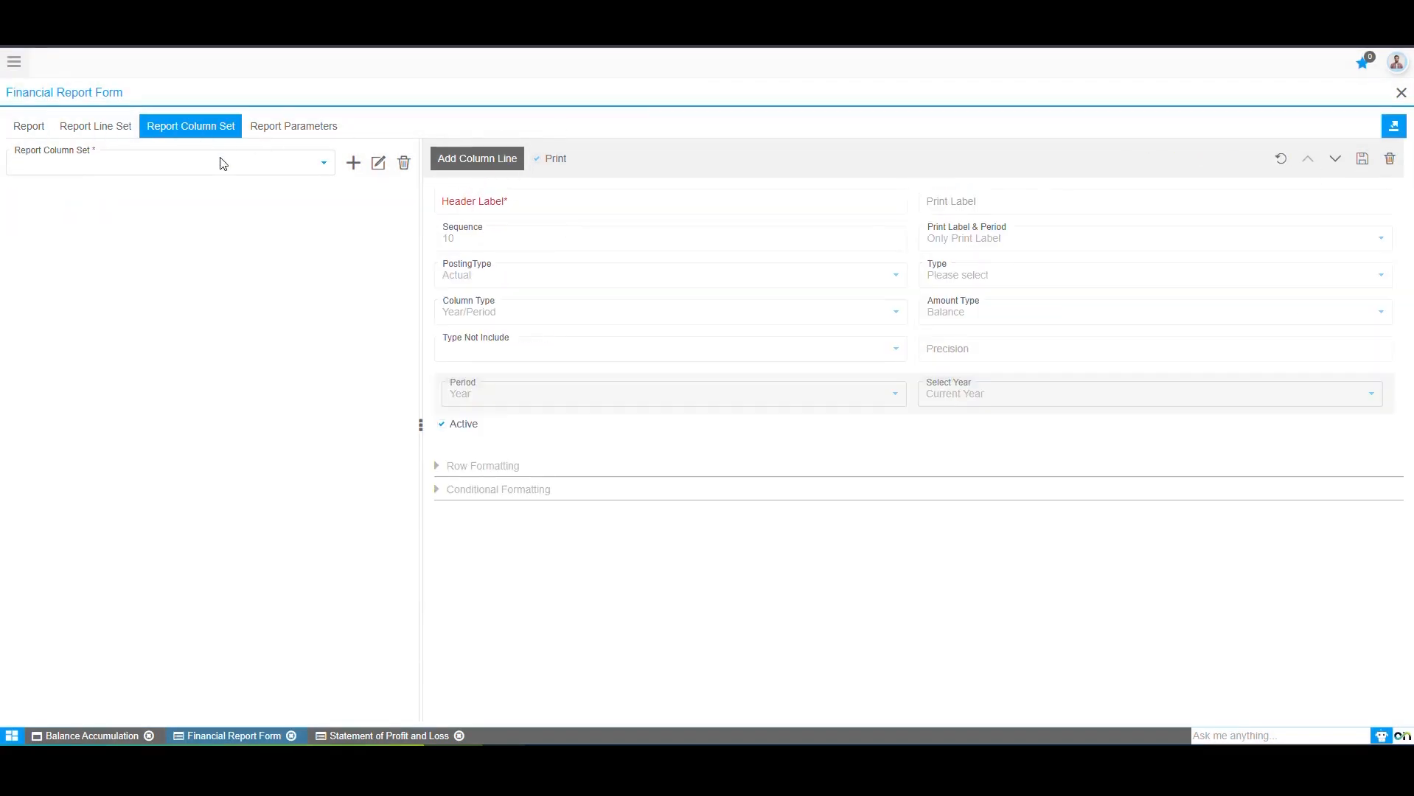
{"action": "type", "text": "Balance Sheet"}
{"action": "key", "text": "ctrl+a"}
{"action": "left_click", "coordinate": [378, 165]}
{"action": "left_click", "coordinate": [563, 206]}
{"action": "type", "text": "Current Year"}
{"action": "left_click", "coordinate": [1364, 162]}
- Select the report parameters Accounting Schema, Calendar, Year and Month, make Accounting Schema and Calendar mandatory, and save the changes
{"action": "left_click", "coordinate": [293, 127]}
{"action": "left_click", "coordinate": [27, 191]}
{"action": "left_click", "coordinate": [27, 221]}
{"action": "left_click", "coordinate": [26, 250]}
{"action": "left_click", "coordinate": [207, 192]}
{"action": "left_click", "coordinate": [207, 222]}
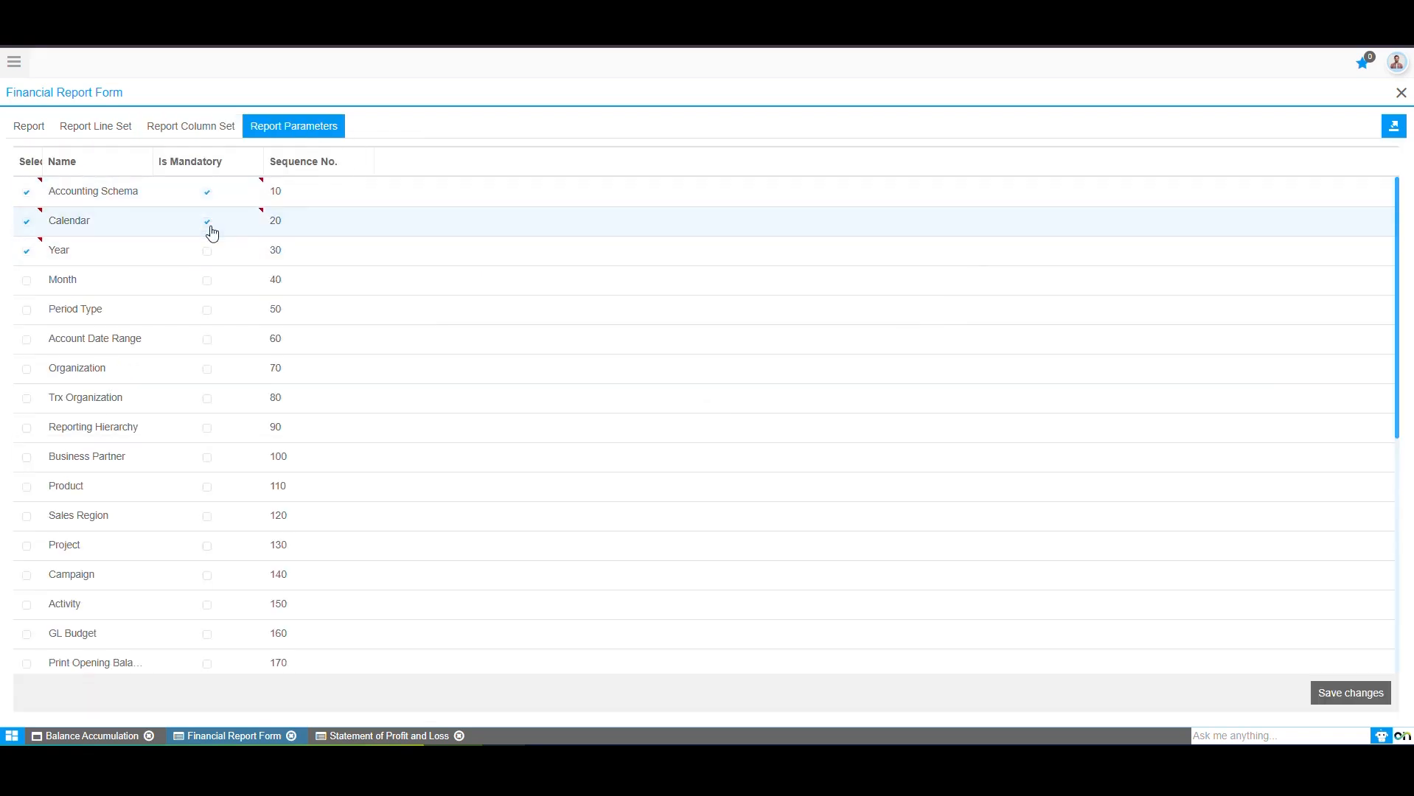
{"action": "left_click", "coordinate": [27, 280]}
{"action": "left_click", "coordinate": [1334, 693]}
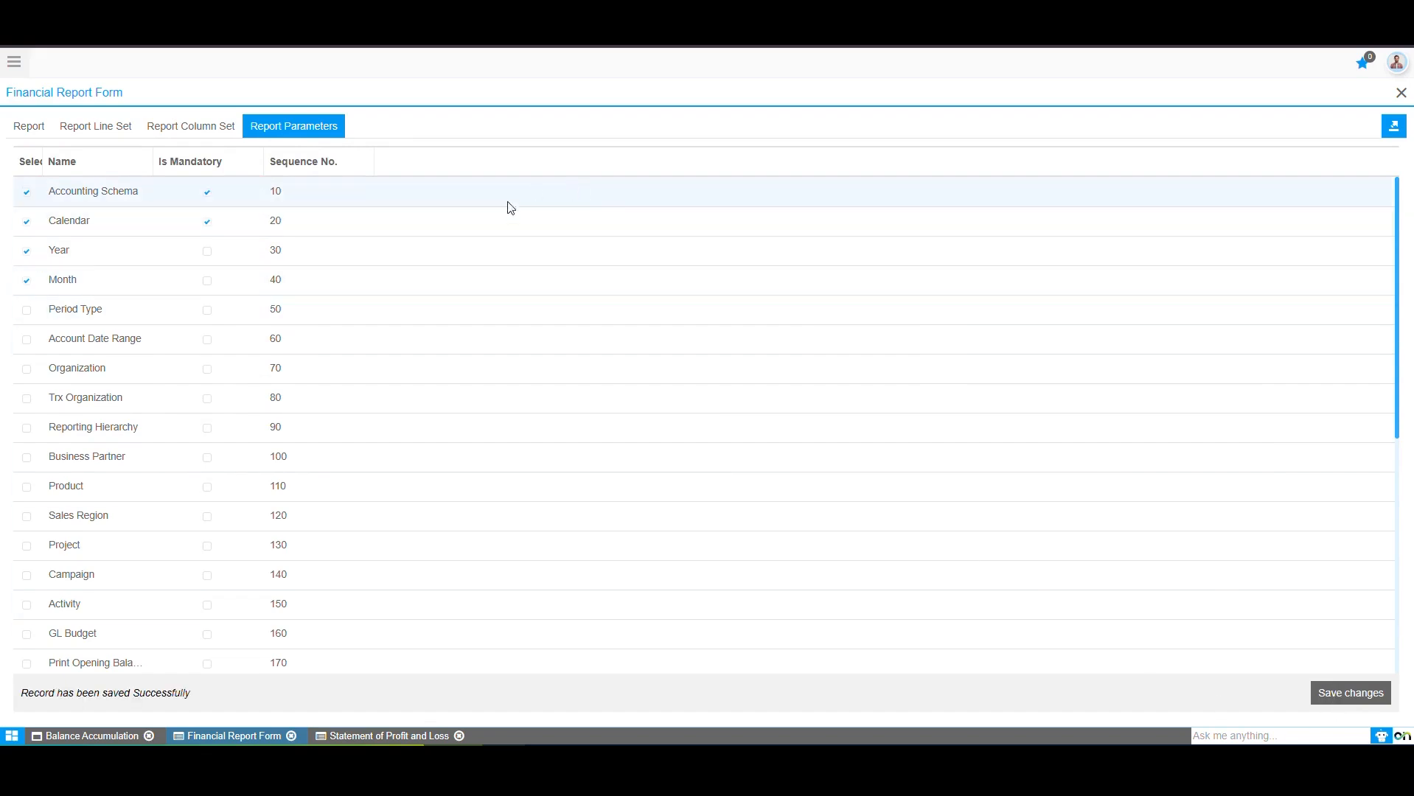
- Return to the report list of the Financial Report Form with the Balance Sheet report selected
{"action": "left_click", "coordinate": [29, 128]}
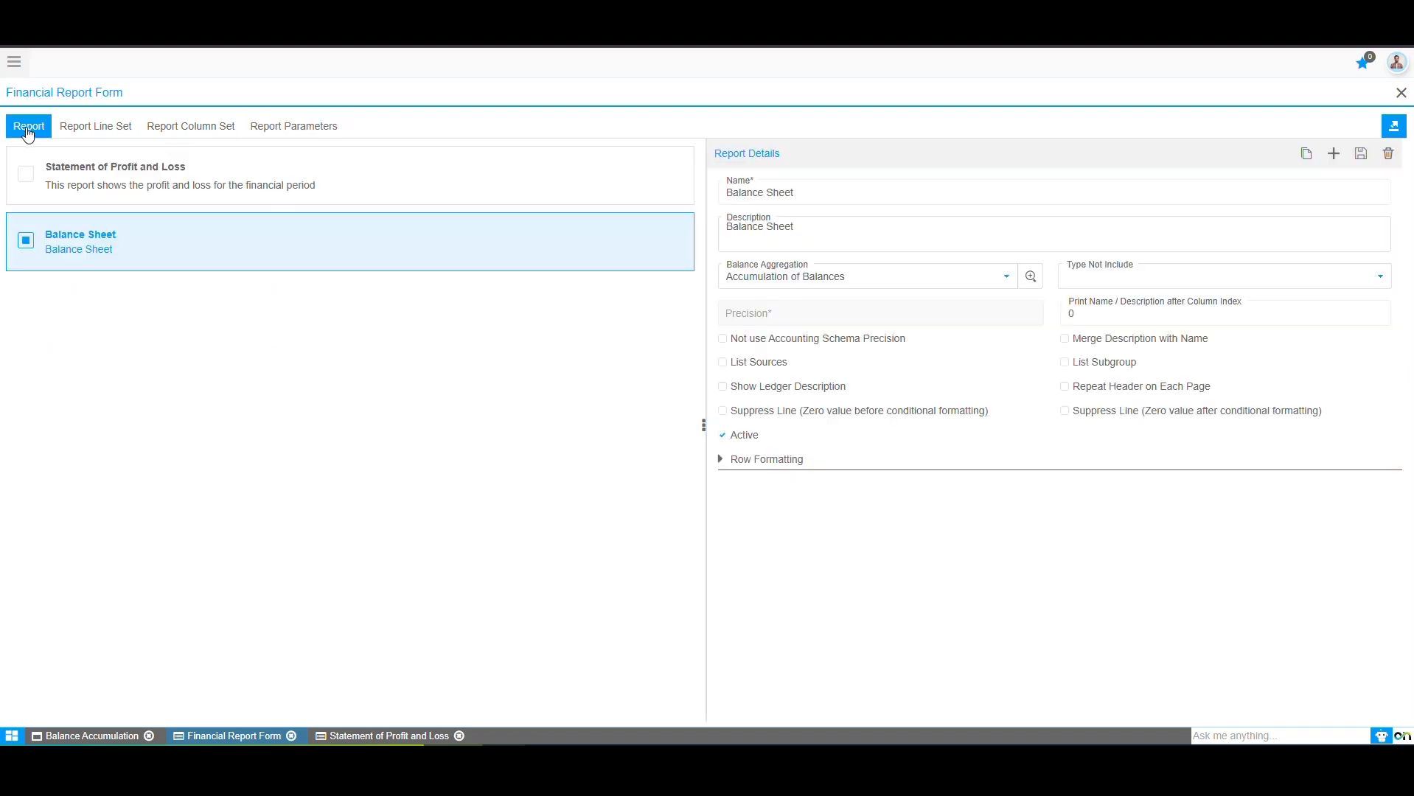
{"action": "left_click_drag", "start_coordinate": [9, 94], "coordinate": [127, 93]}
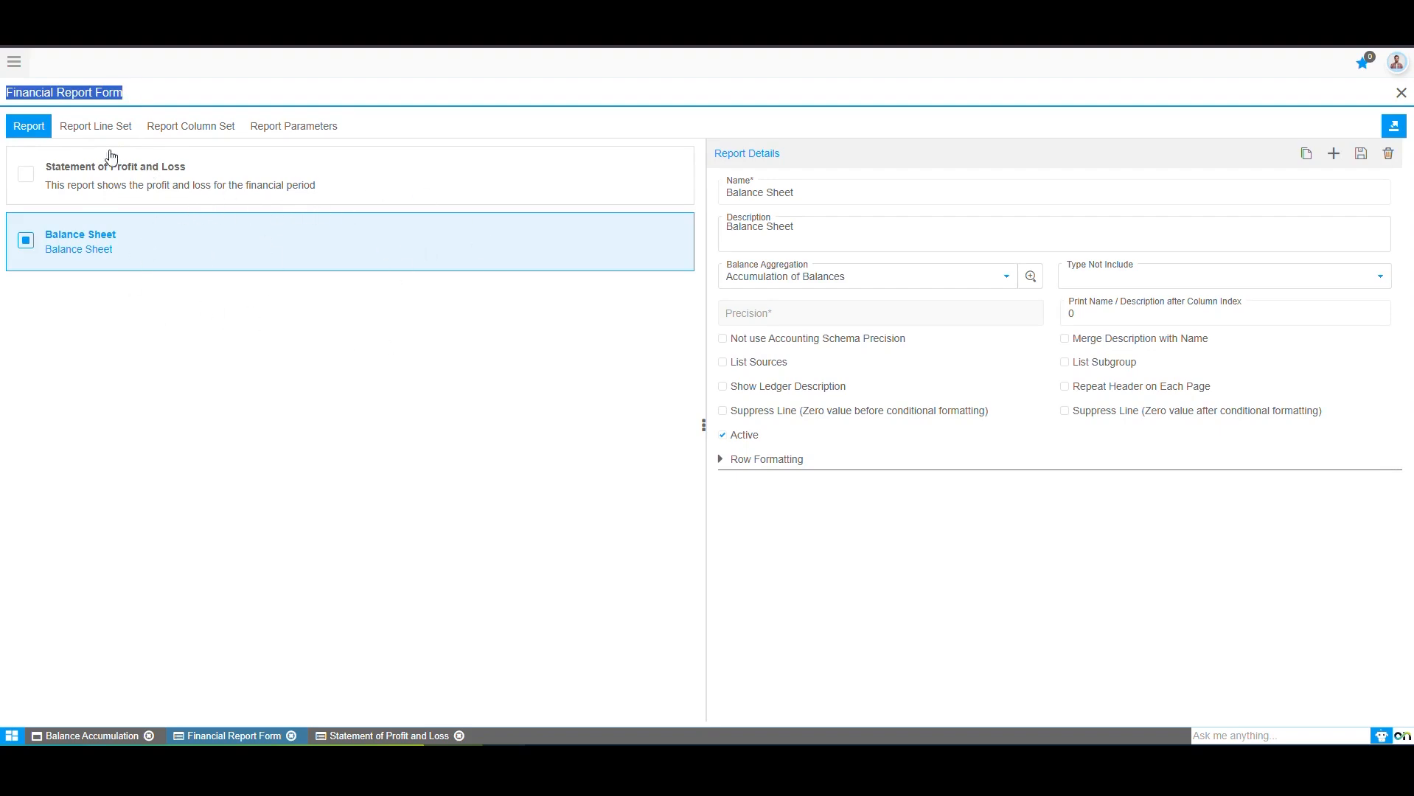
{"action": "left_click", "coordinate": [191, 142]}
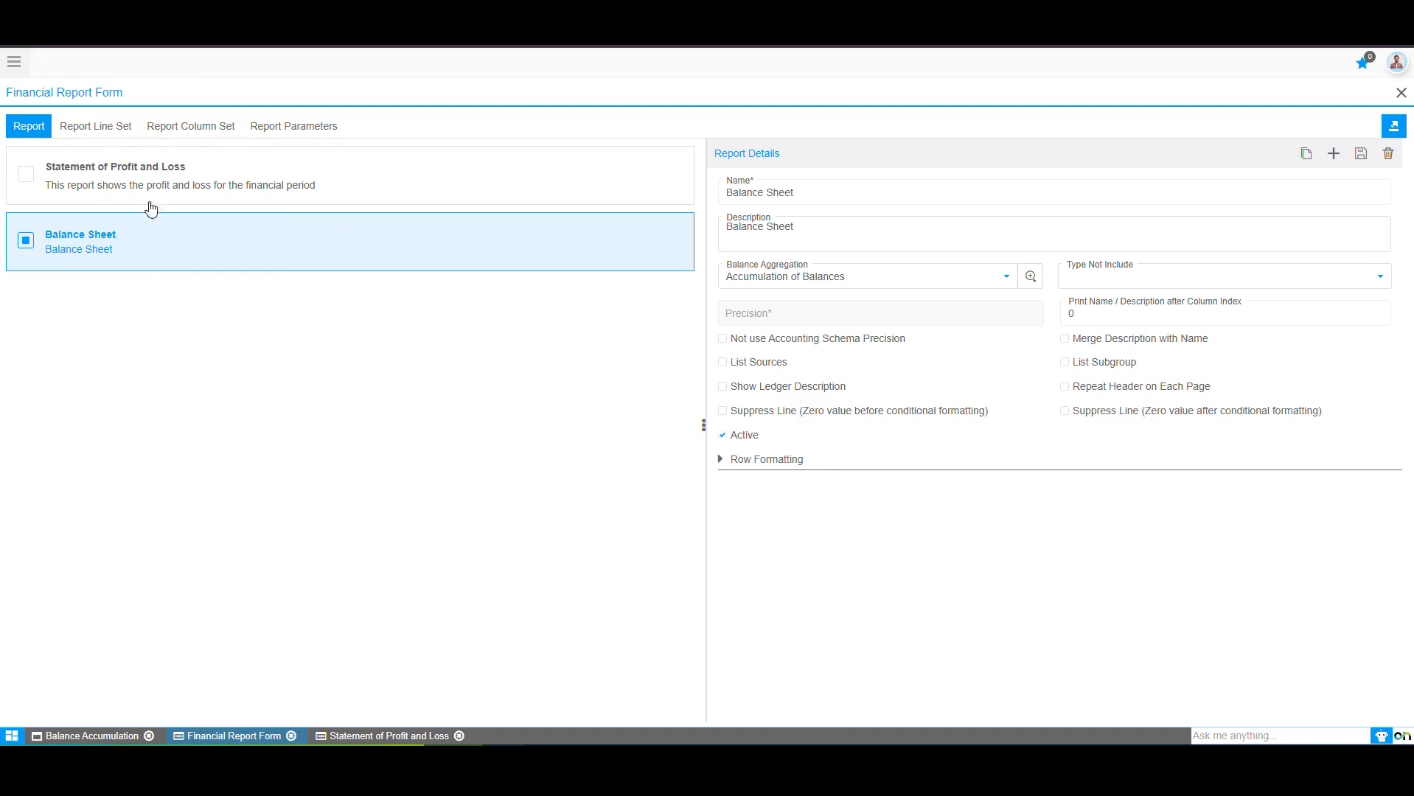
- Open the Financial Report Viewer and select the Statement of Profit and Loss report in it
{"action": "left_click", "coordinate": [14, 62]}
{"action": "type", "text": "finan"}
{"action": "left_click", "coordinate": [137, 270]}
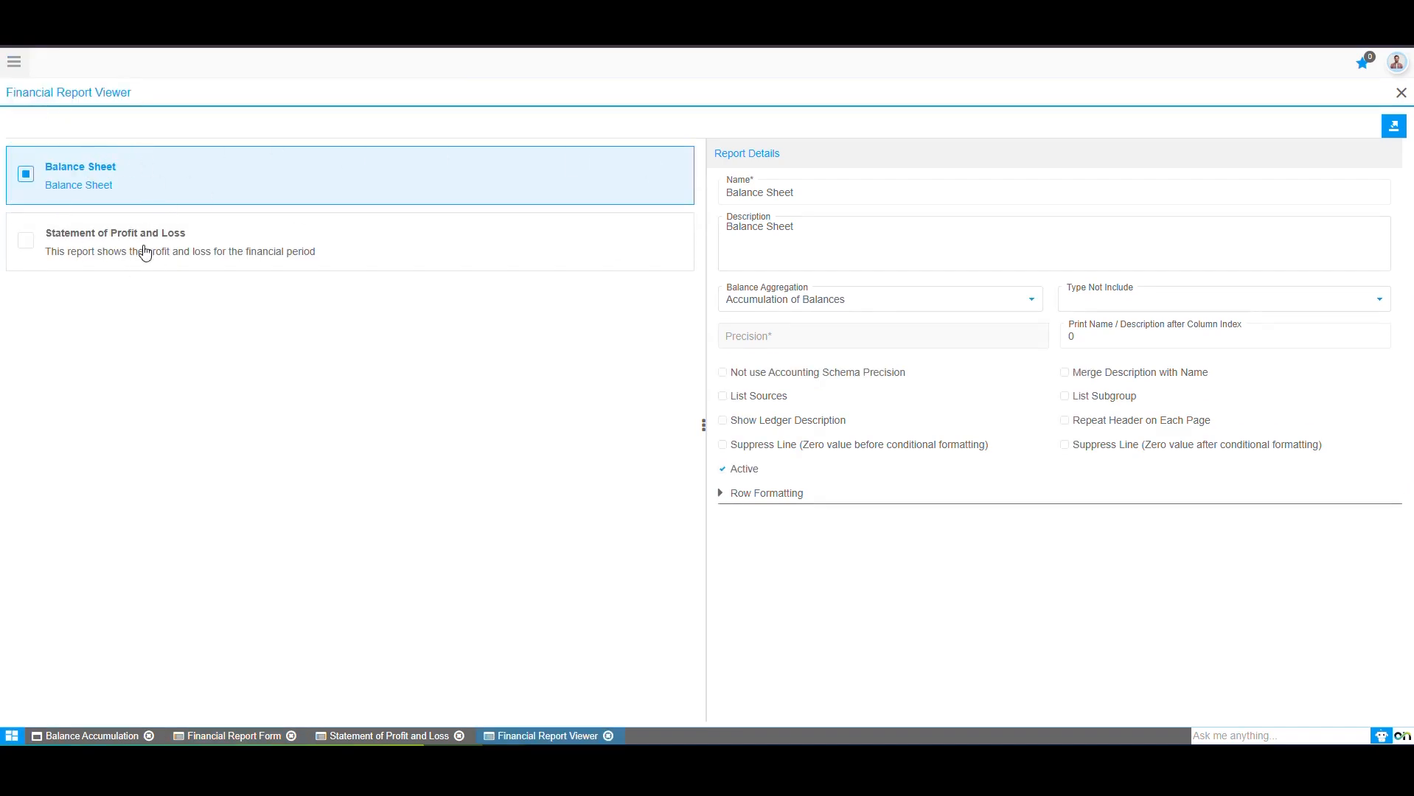
{"action": "left_click_drag", "start_coordinate": [3, 92], "coordinate": [129, 92]}
{"action": "left_click", "coordinate": [140, 264]}
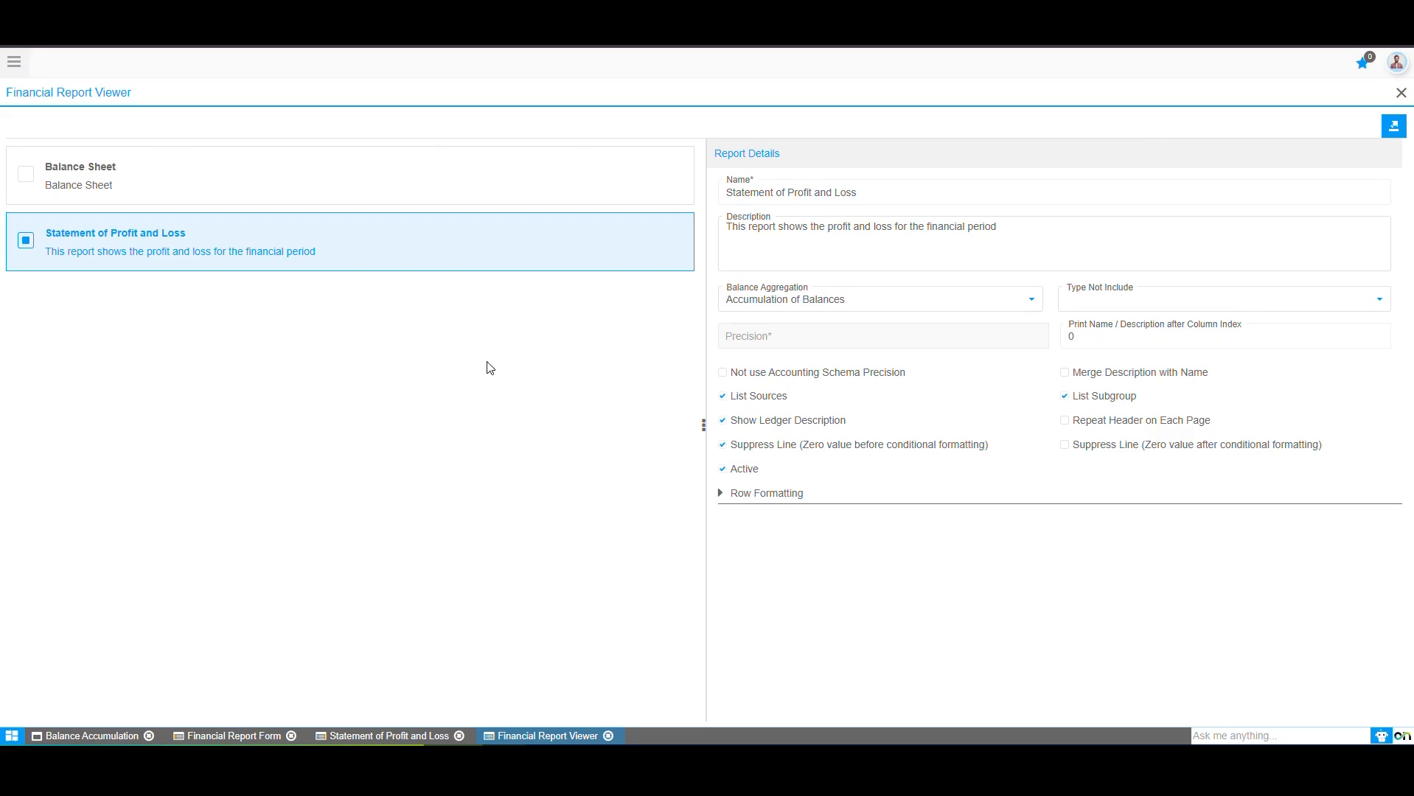
- Bring up the Financial Reporting functions of the Financial Management module
{"action": "left_click", "coordinate": [14, 61]}
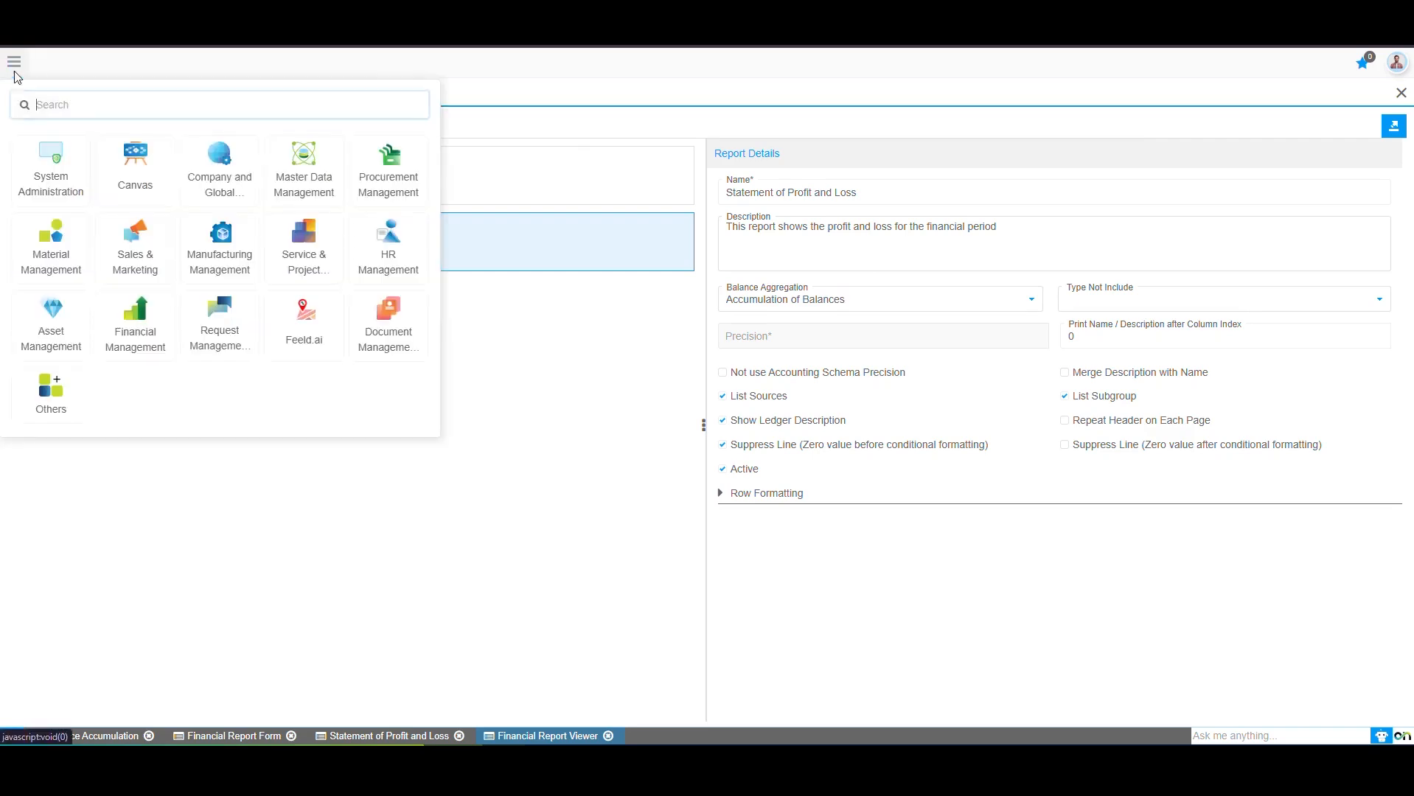
{"action": "left_click", "coordinate": [145, 328]}
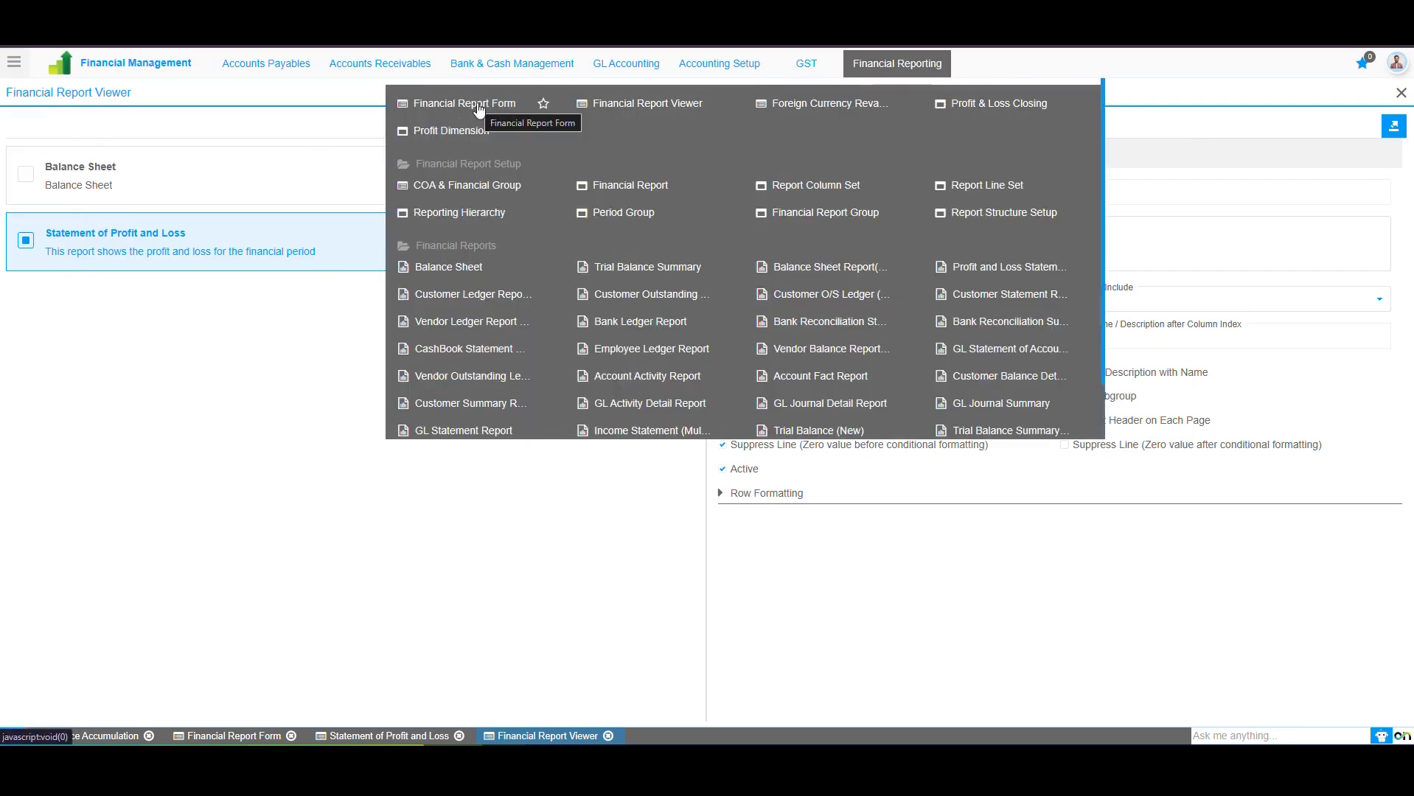